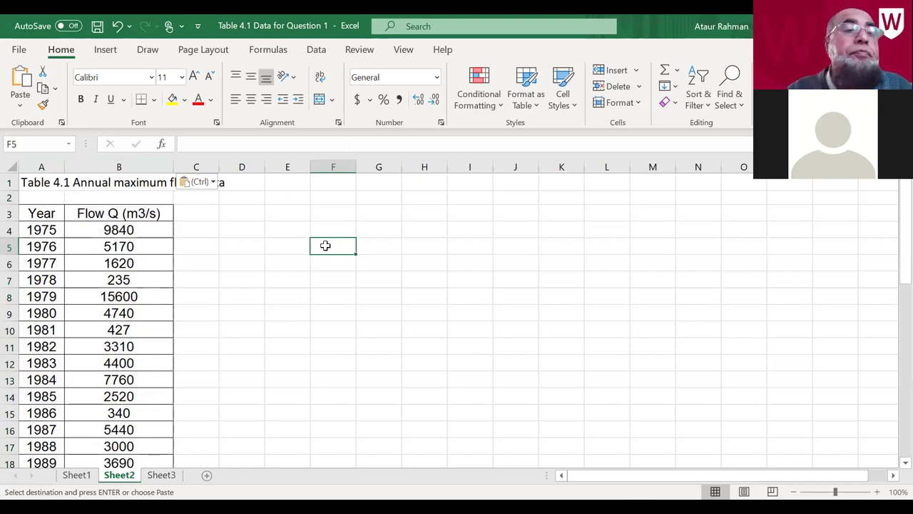
Step: Enter the heading EV1 in cell F3 and clear the QT label from cell F4 below it
{"action": "left_click", "coordinate": [335, 231]}
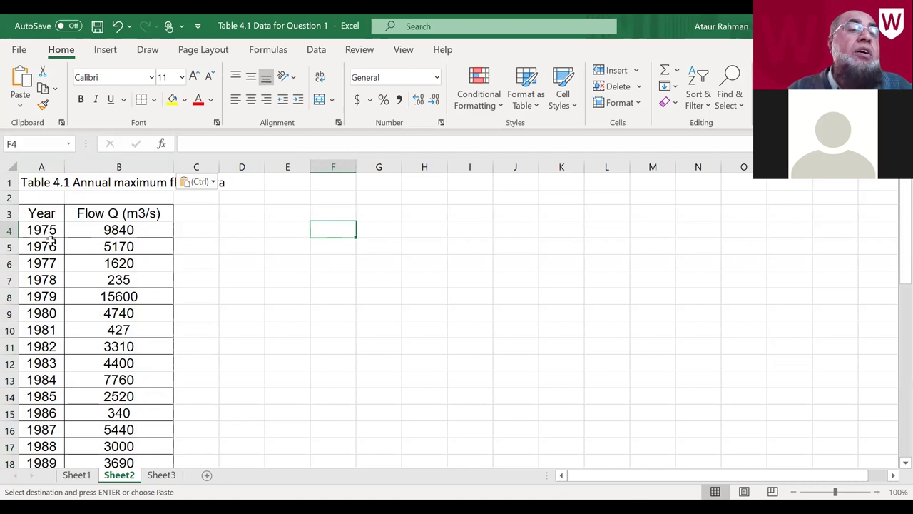
{"action": "left_click", "coordinate": [306, 231]}
{"action": "left_click", "coordinate": [329, 235]}
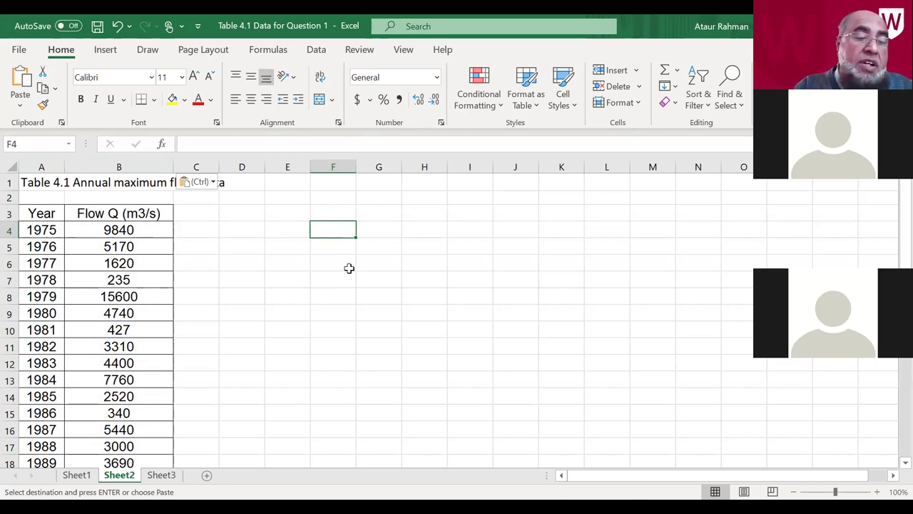
{"action": "key", "text": "Escape"}
{"action": "type", "text": "QT"}
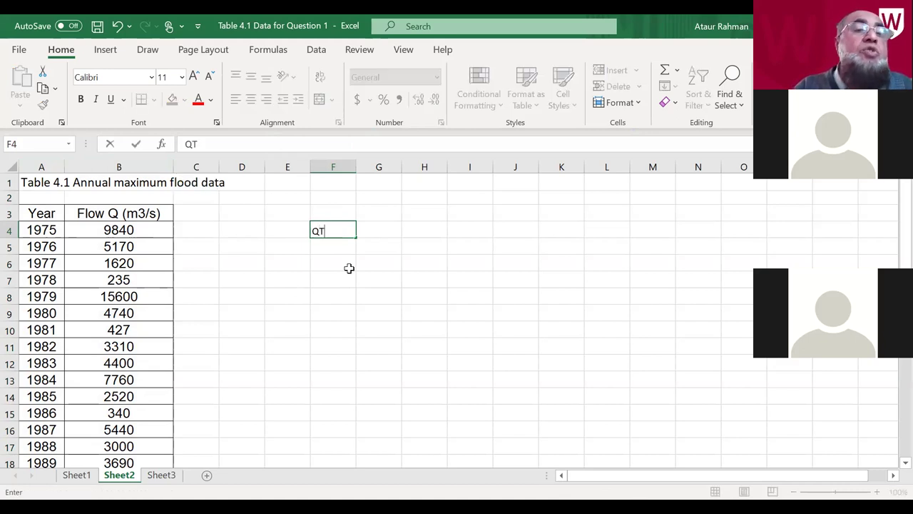
{"action": "key", "text": "Up"}
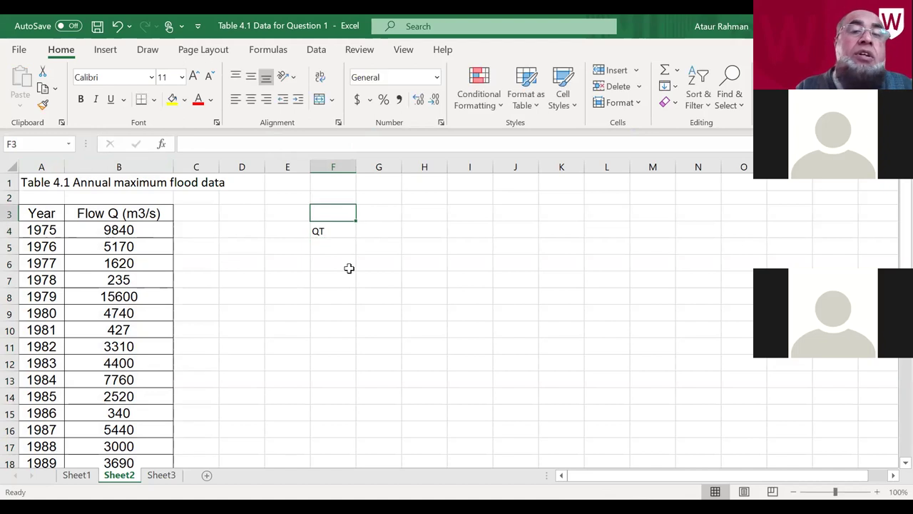
{"action": "type", "text": "EV1"}
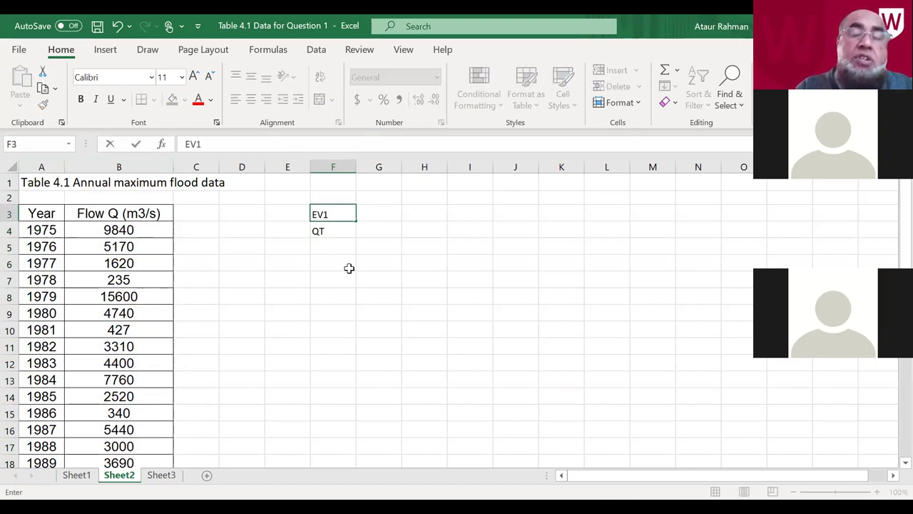
{"action": "key", "text": "Return"}
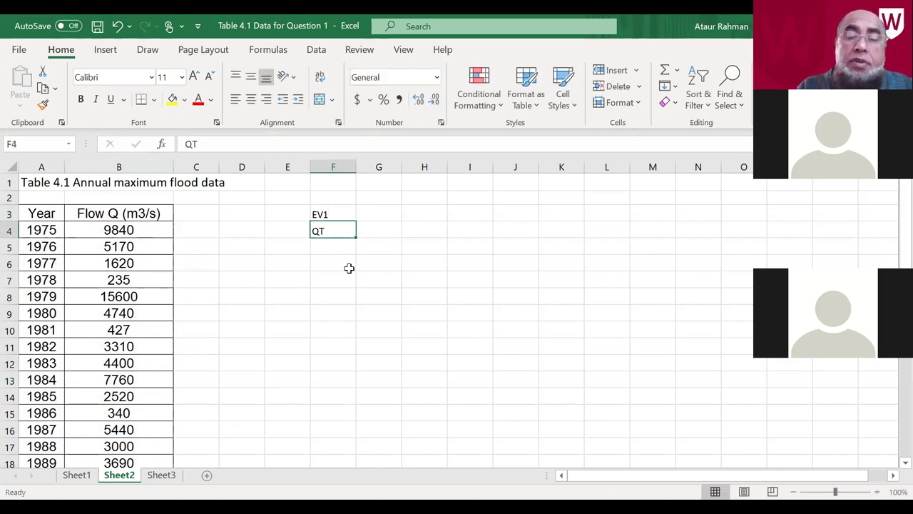
{"action": "key", "text": "Delete"}
Step: Write the flood quantile equation QT=mean+SD*KT as text in cell F5
{"action": "key", "text": "Down"}
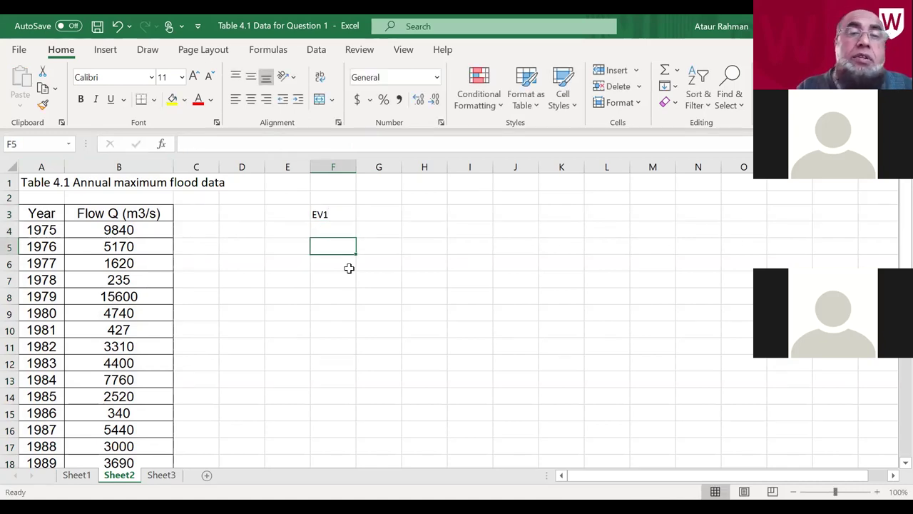
{"action": "type", "text": "QT"}
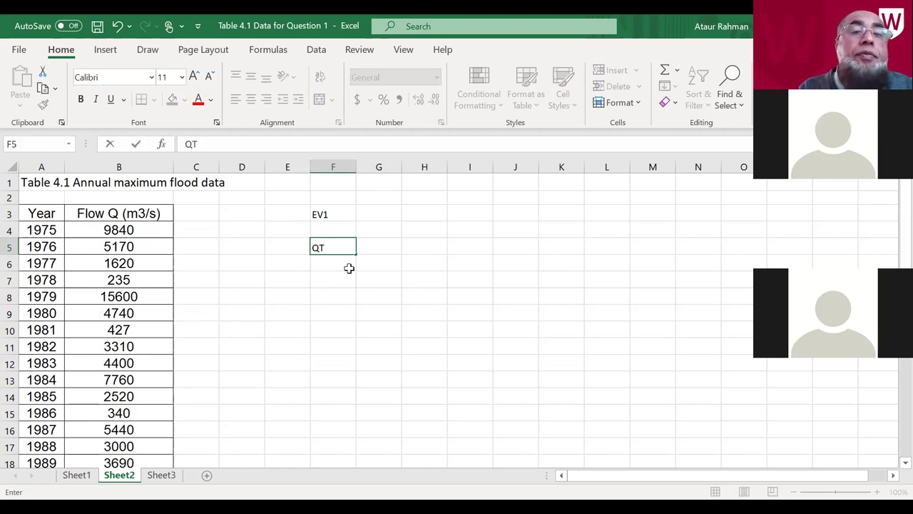
{"action": "type", "text": "=m"}
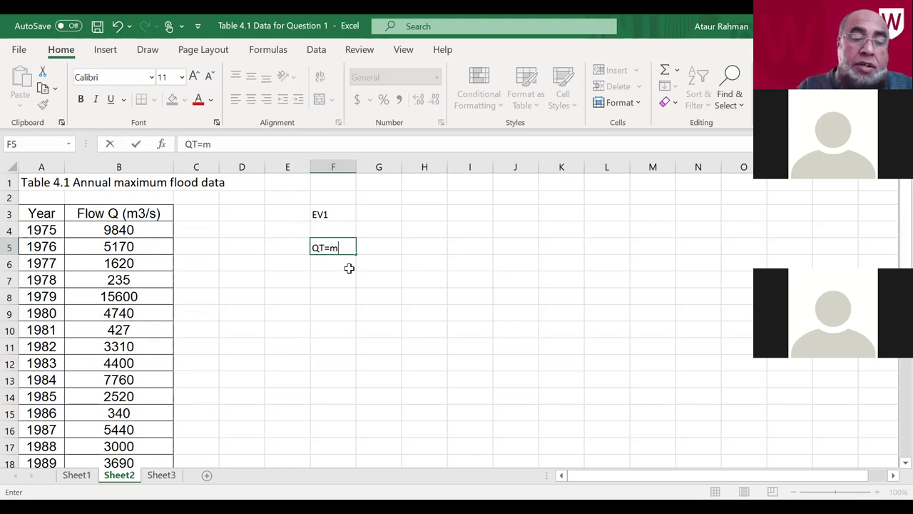
{"action": "type", "text": "ean"}
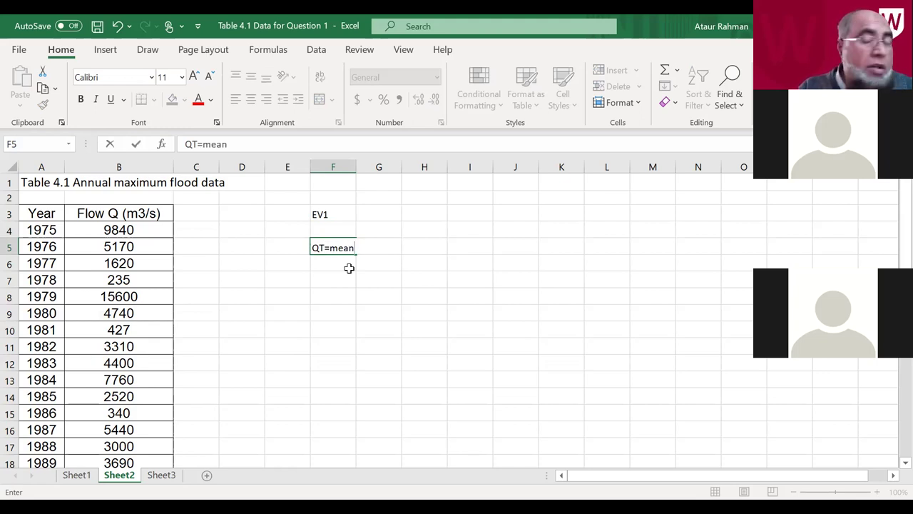
{"action": "type", "text": "+"}
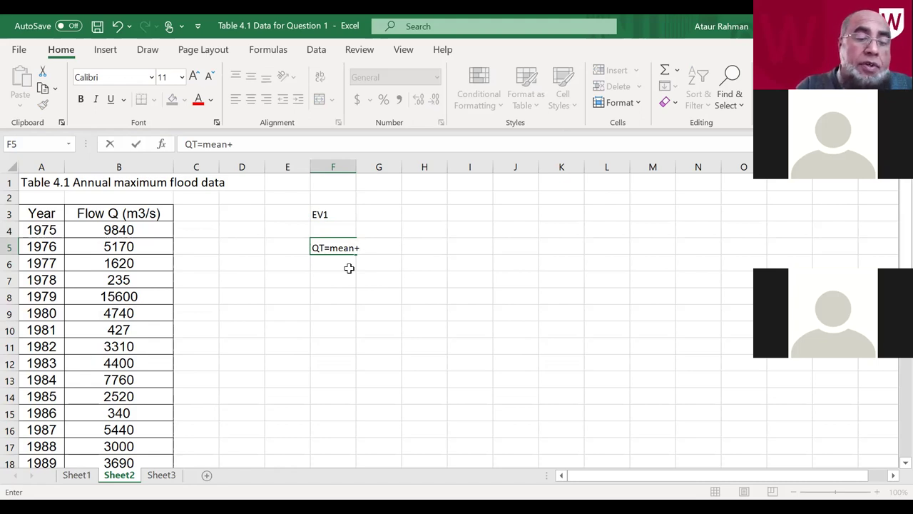
{"action": "type", "text": "SD"}
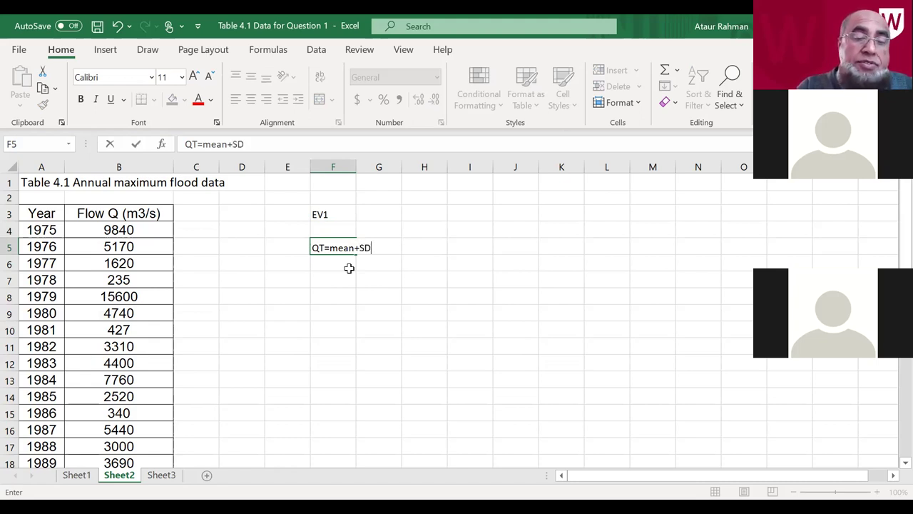
{"action": "type", "text": "*"}
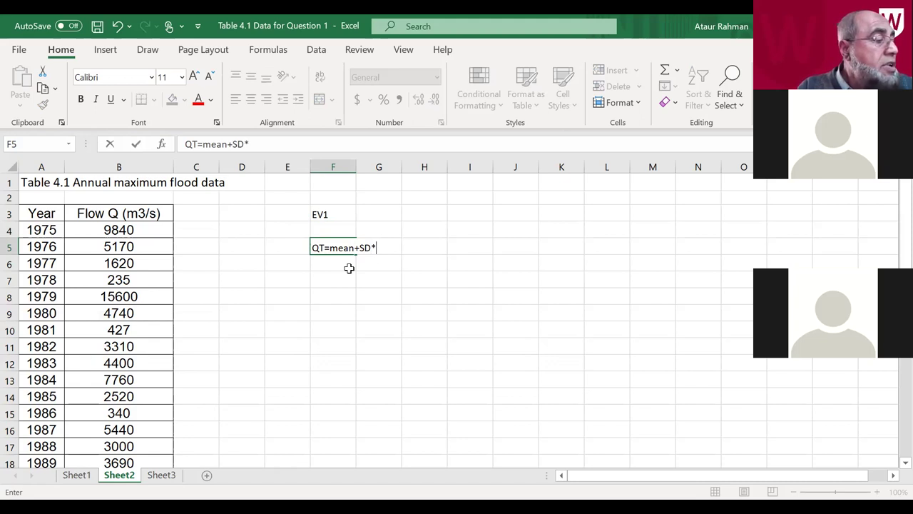
{"action": "type", "text": "KT"}
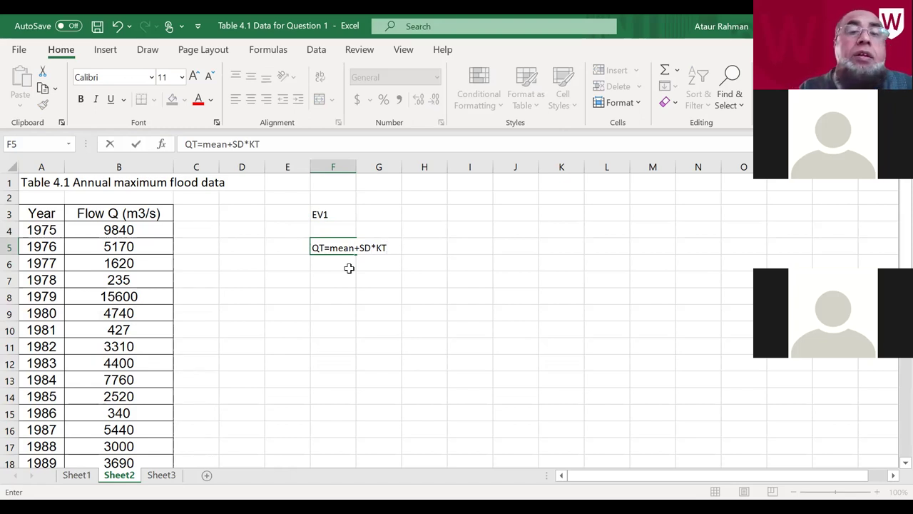
{"action": "key", "text": "Return"}
Step: Enter the return periods 100 and 50 in cells F7 and F8
{"action": "key", "text": "Return"}
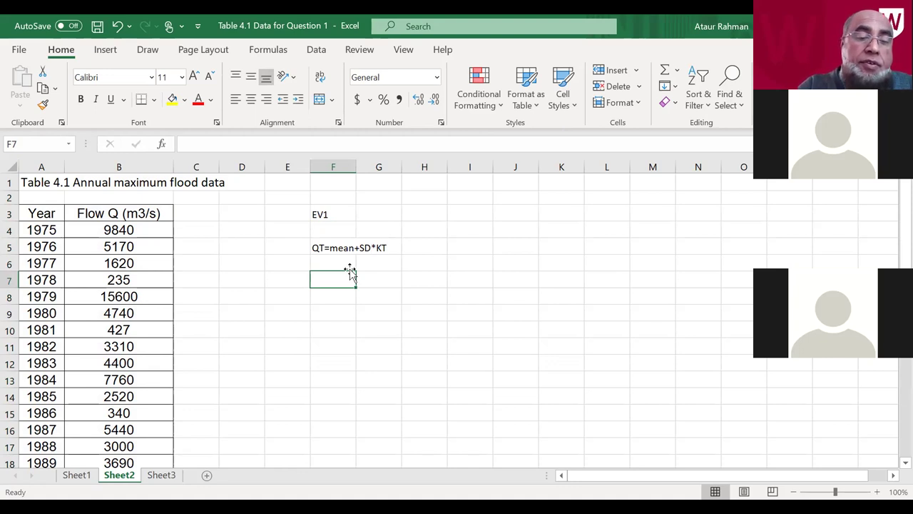
{"action": "type", "text": "100"}
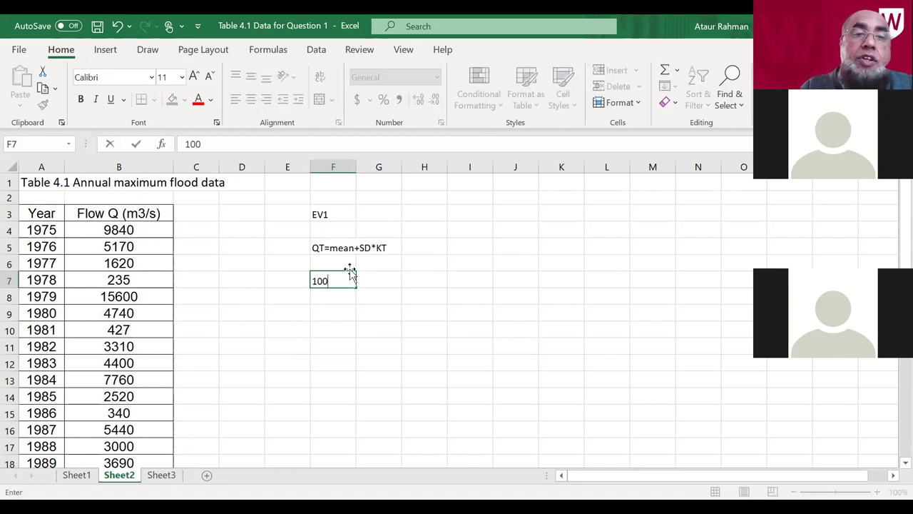
{"action": "key", "text": "Return"}
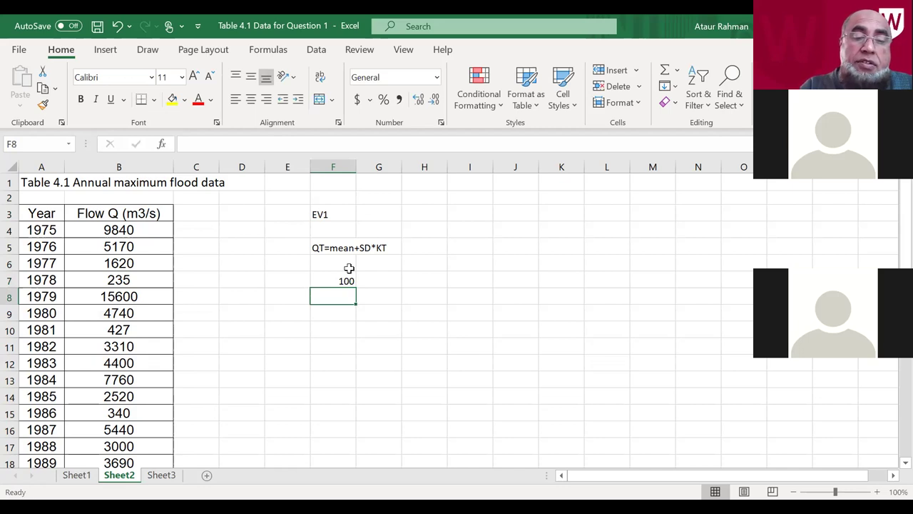
{"action": "type", "text": "50"}
{"action": "key", "text": "Tab"}
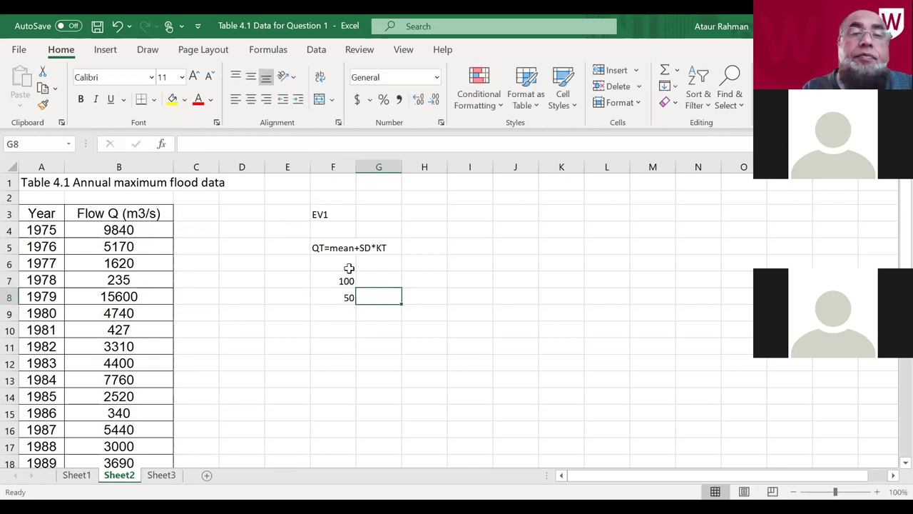
Step: Label the return period column by entering T (year) in cell F6
{"action": "key", "text": "Up"}
{"action": "key", "text": "Up"}
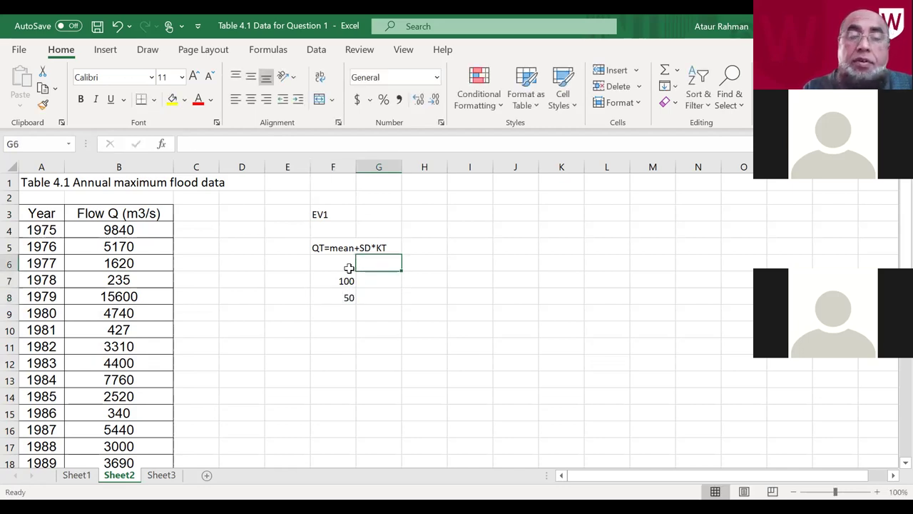
{"action": "left_click", "coordinate": [349, 268]}
{"action": "type", "text": "T"}
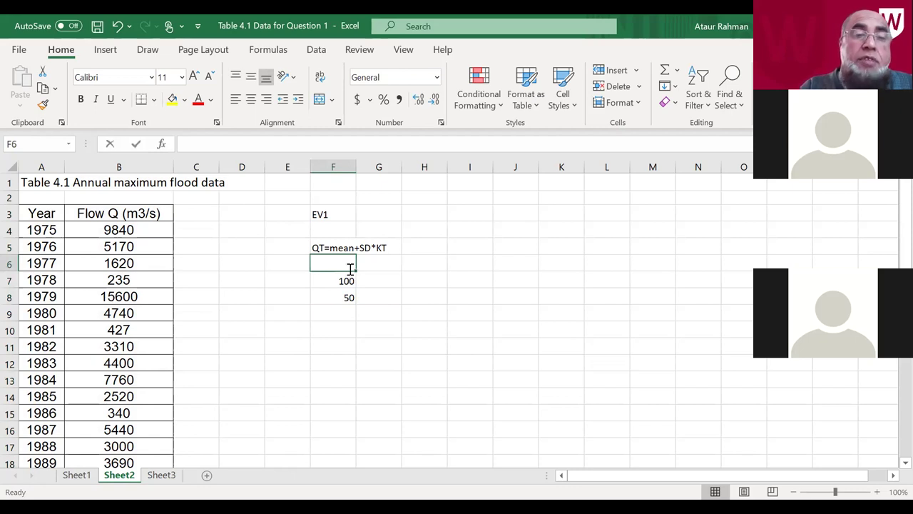
{"action": "type", "text": " (years"}
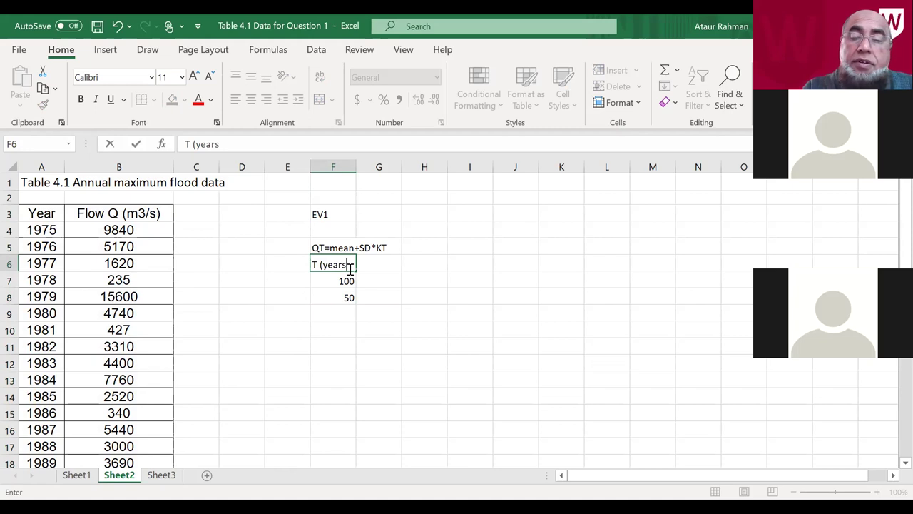
{"action": "key", "text": "BackSpace"}
{"action": "type", "text": ")"}
{"action": "key", "text": "Tab"}
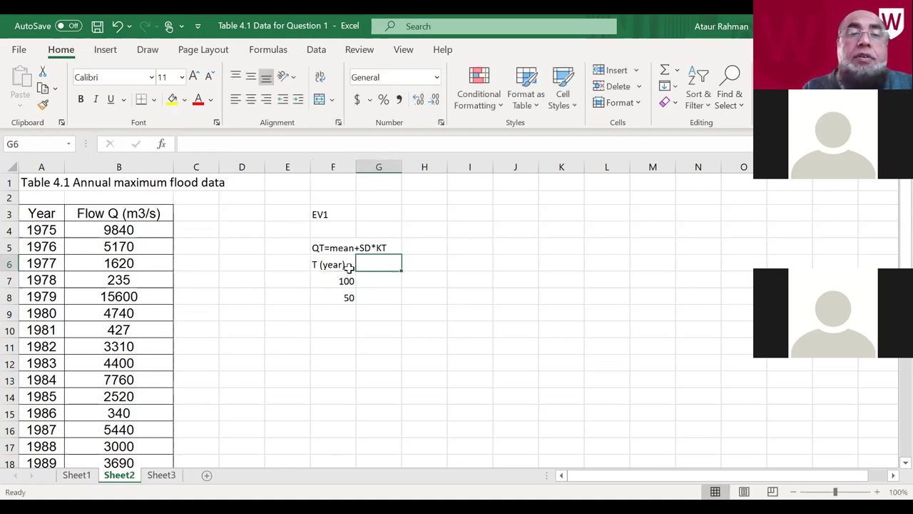
Step: Write the frequency factor equation KT=-.45-0.7797*(ln(-ln(1-1/T))) as text in cell I5
{"action": "key", "text": "Tab"}
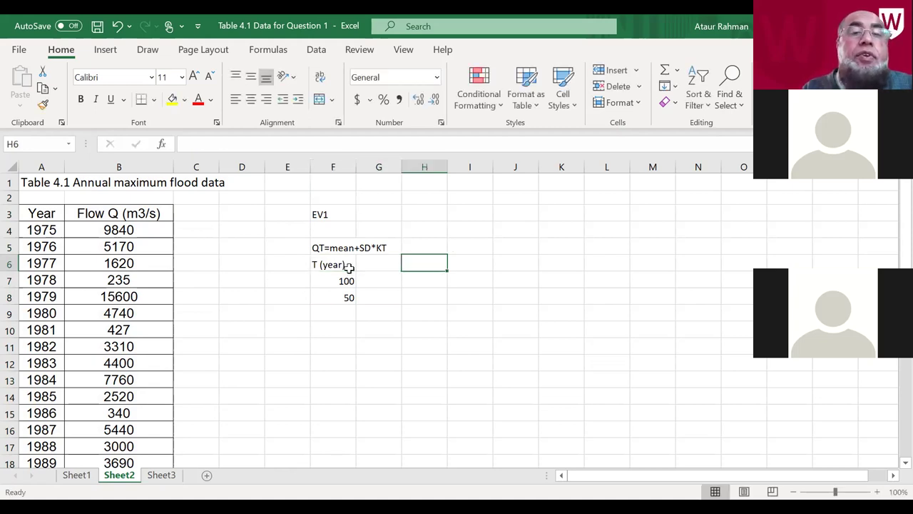
{"action": "key", "text": "Up"}
{"action": "key", "text": "Up"}
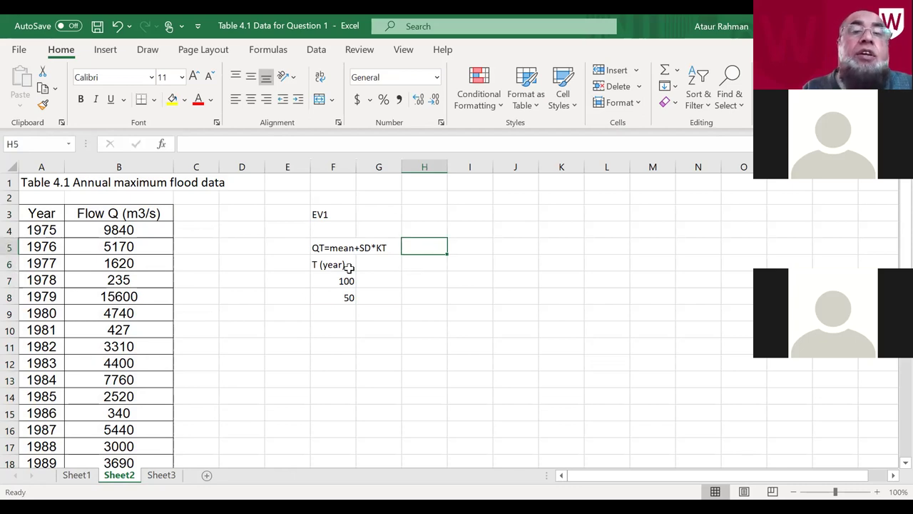
{"action": "key", "text": "Down"}
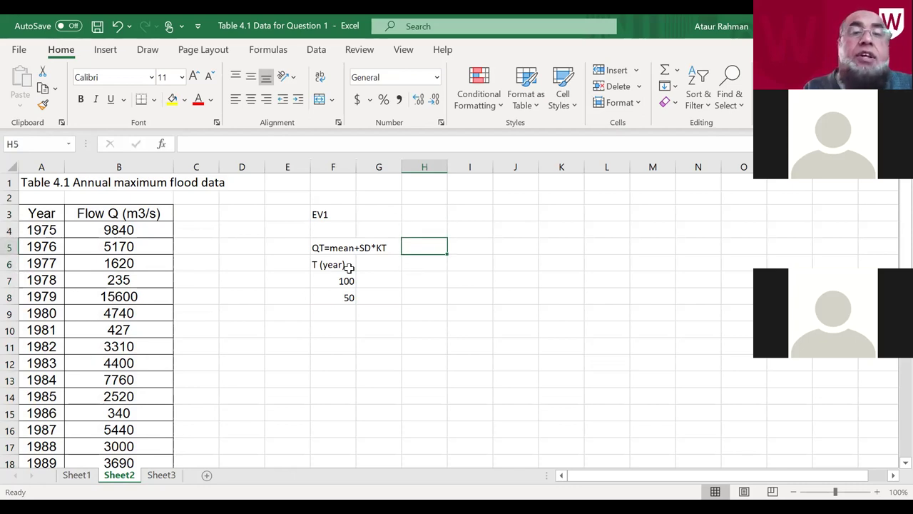
{"action": "key", "text": "Right"}
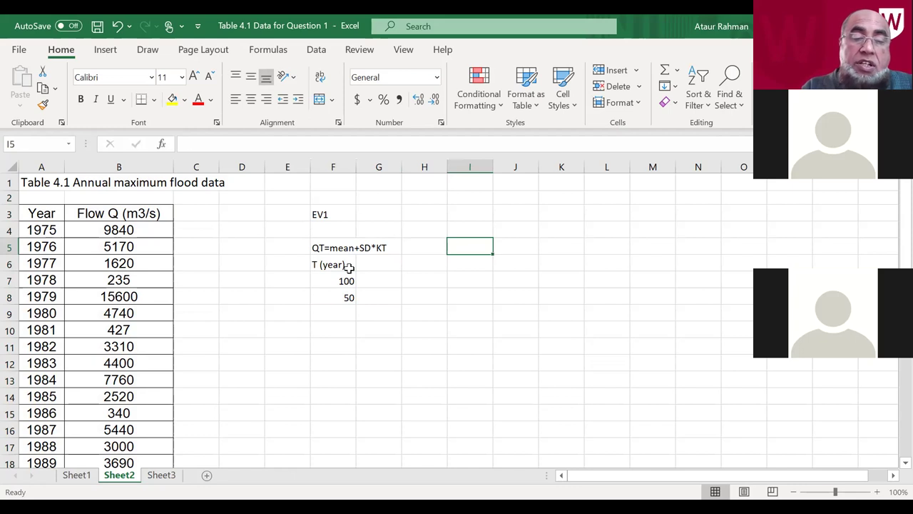
{"action": "type", "text": "KT"}
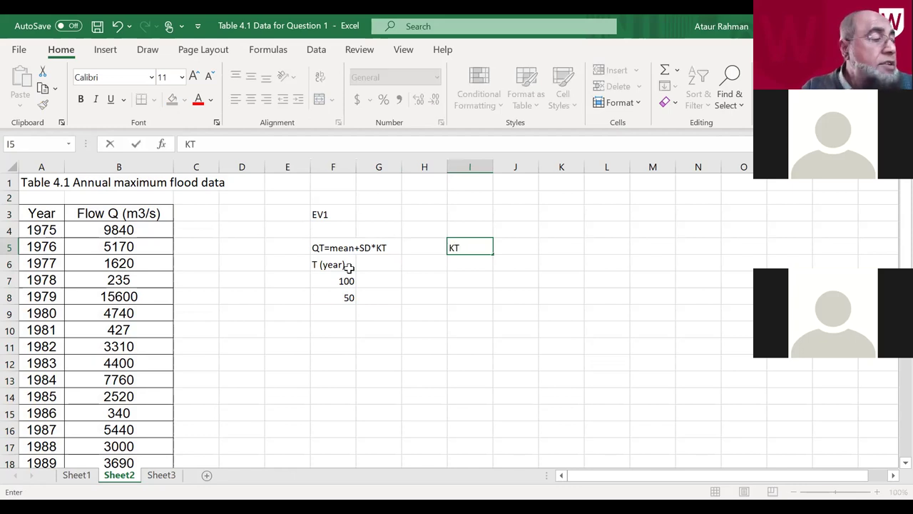
{"action": "type", "text": "=-.45-0."}
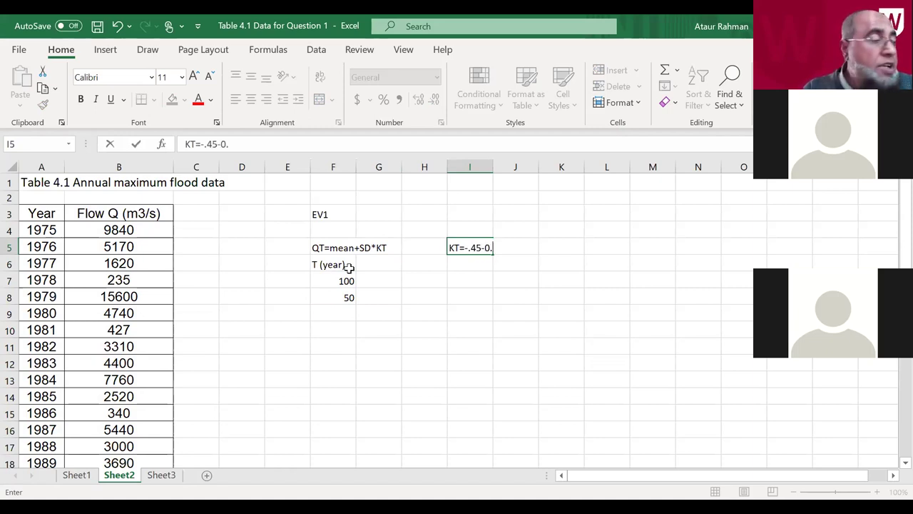
{"action": "type", "text": "7"}
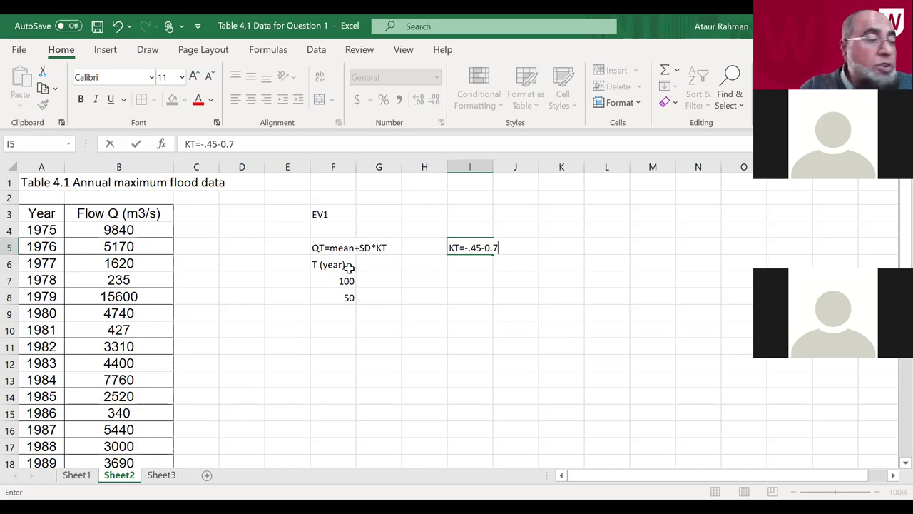
{"action": "type", "text": "79"}
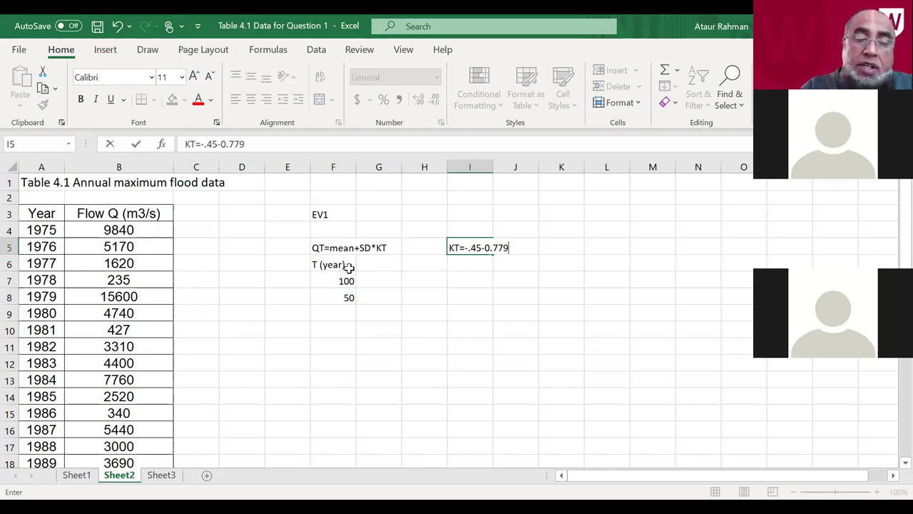
{"action": "type", "text": "7*("}
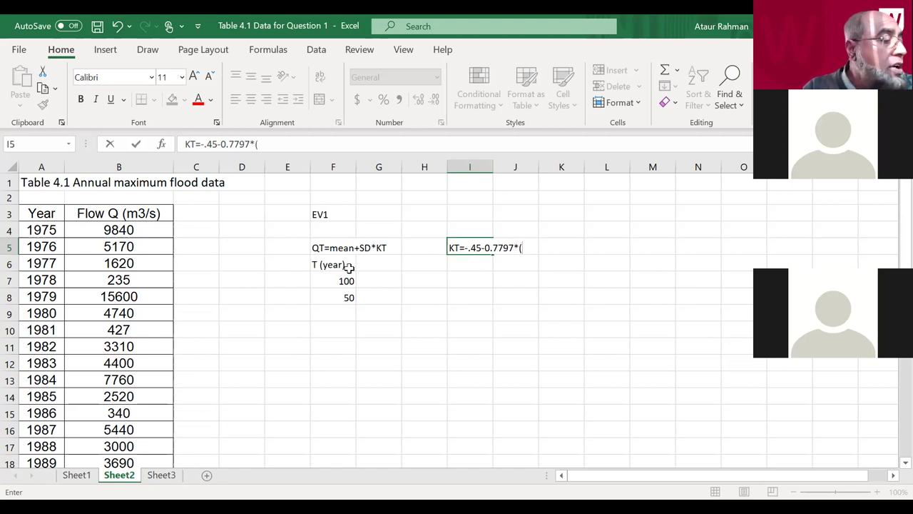
{"action": "type", "text": "ln"}
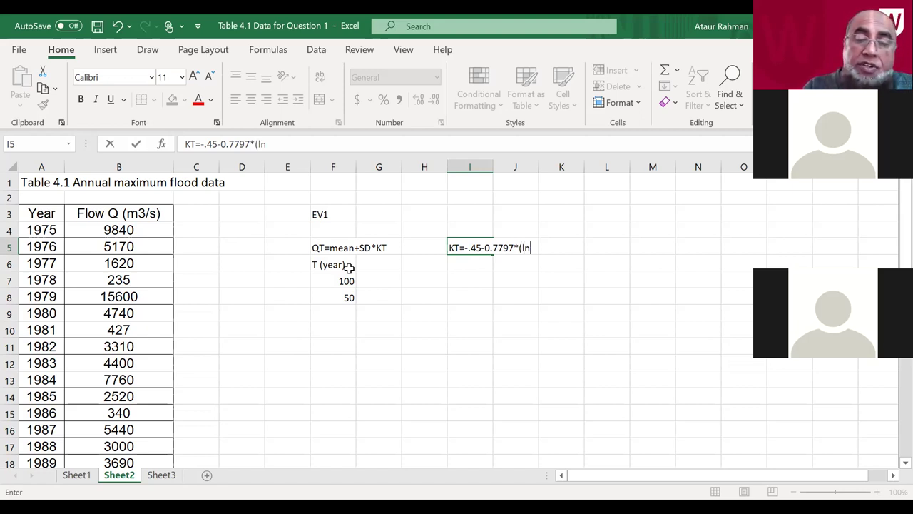
{"action": "type", "text": "(-ln"}
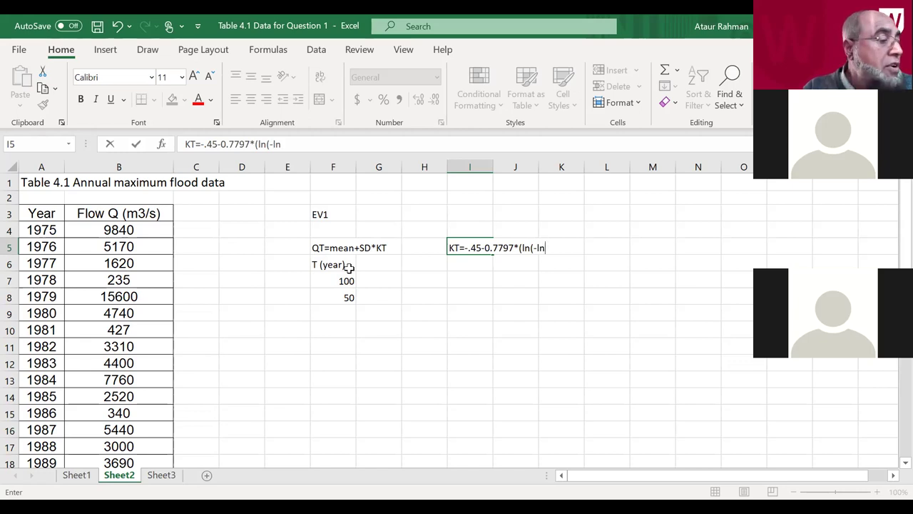
{"action": "type", "text": "(1-1/T)"}
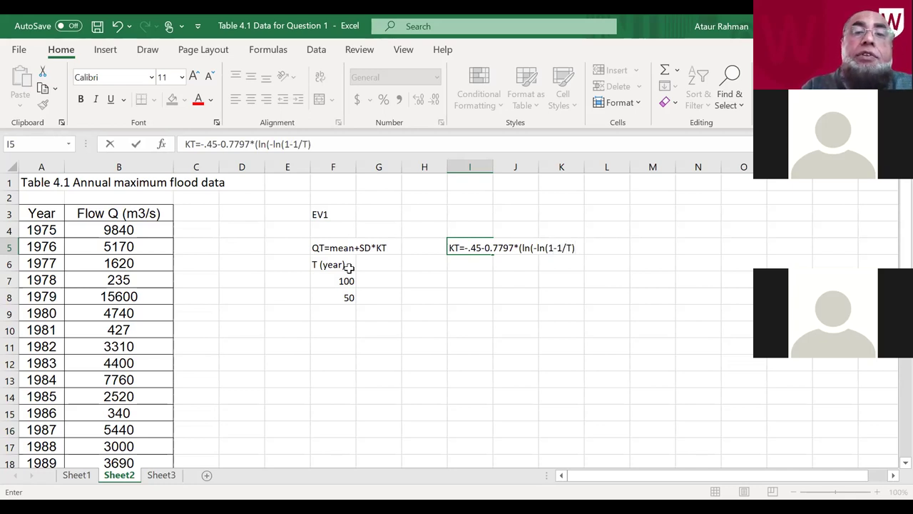
{"action": "type", "text": "))"}
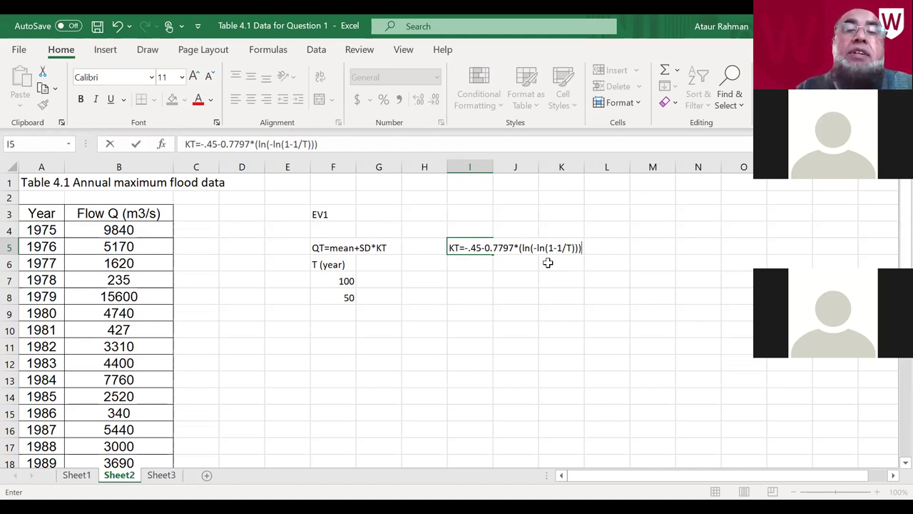
Step: Label the column beside the return periods by entering 1-1/T in cell G6
{"action": "left_click", "coordinate": [382, 266]}
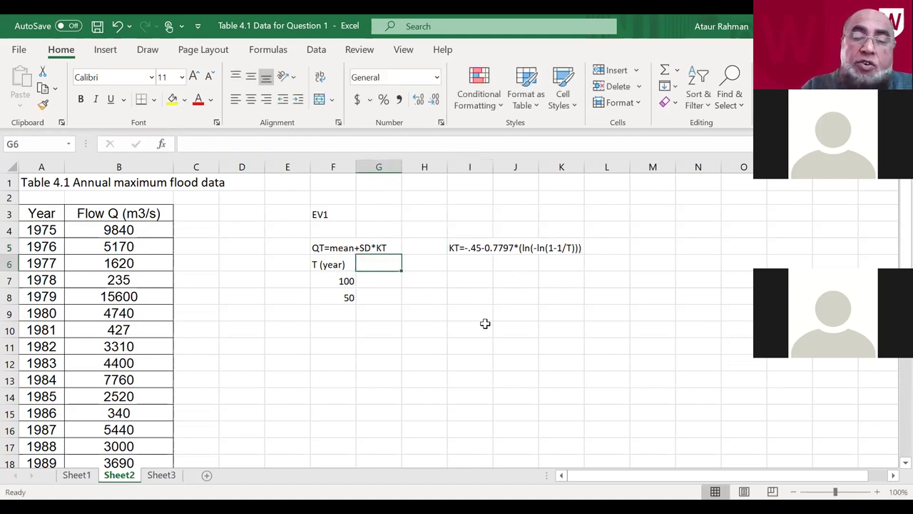
{"action": "type", "text": "1-"}
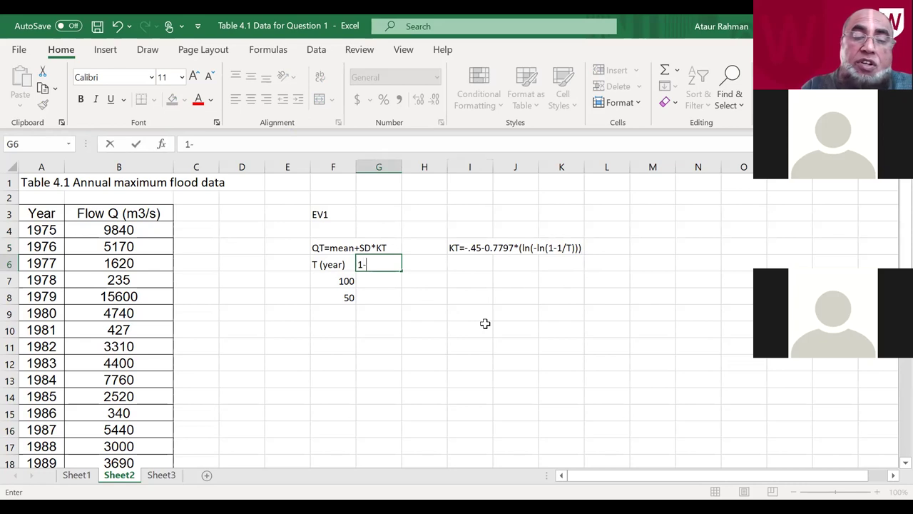
{"action": "type", "text": "1/"}
{"action": "key", "text": "BackSpace"}
{"action": "type", "text": "/T"}
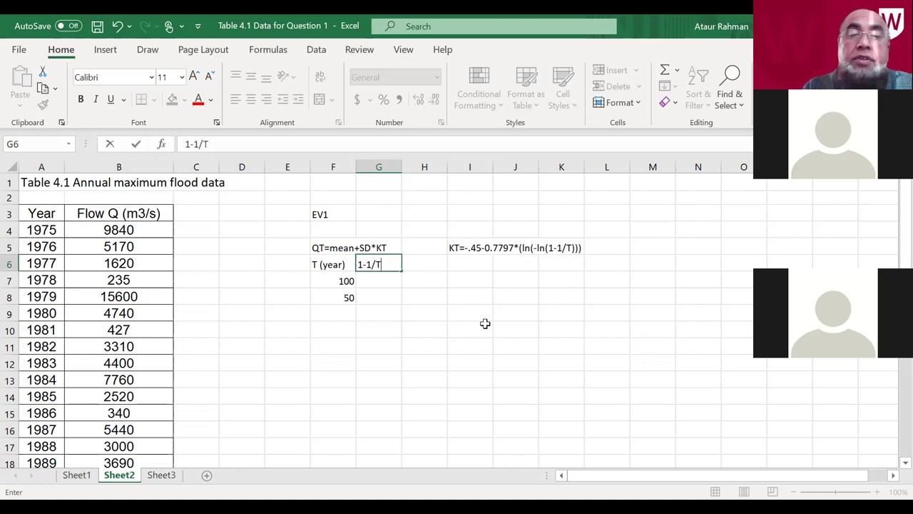
{"action": "key", "text": "Return"}
Step: Calculate 1-1/T with the formula =1-1/F7 in cell G7 and fill it down to G8
{"action": "type", "text": "=1"}
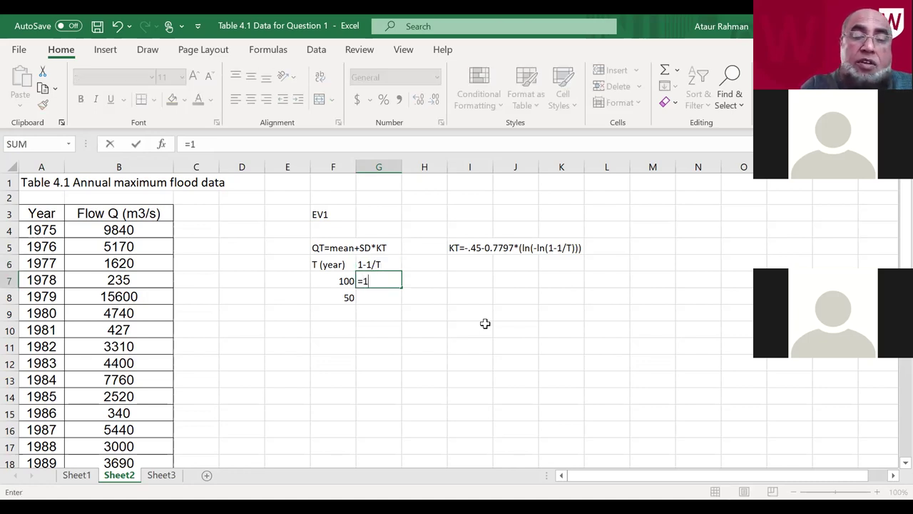
{"action": "type", "text": "-1/"}
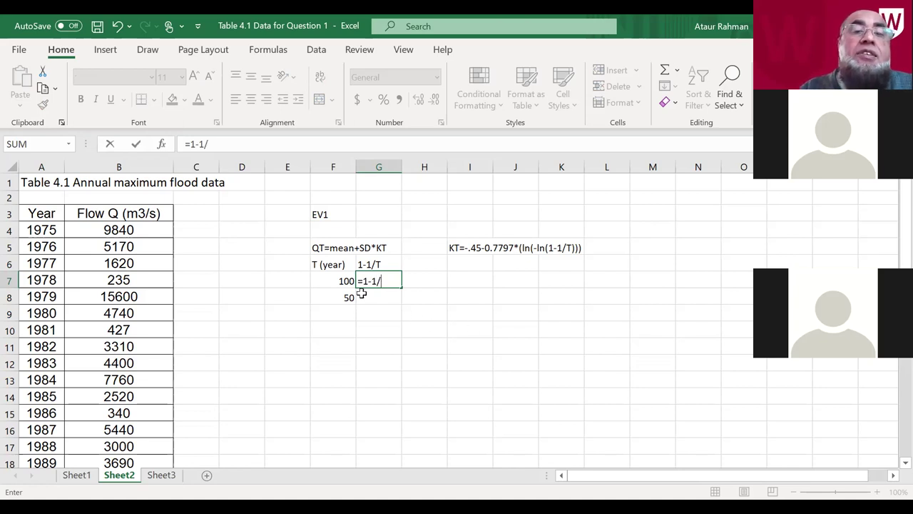
{"action": "left_click", "coordinate": [340, 281]}
{"action": "key", "text": "Return"}
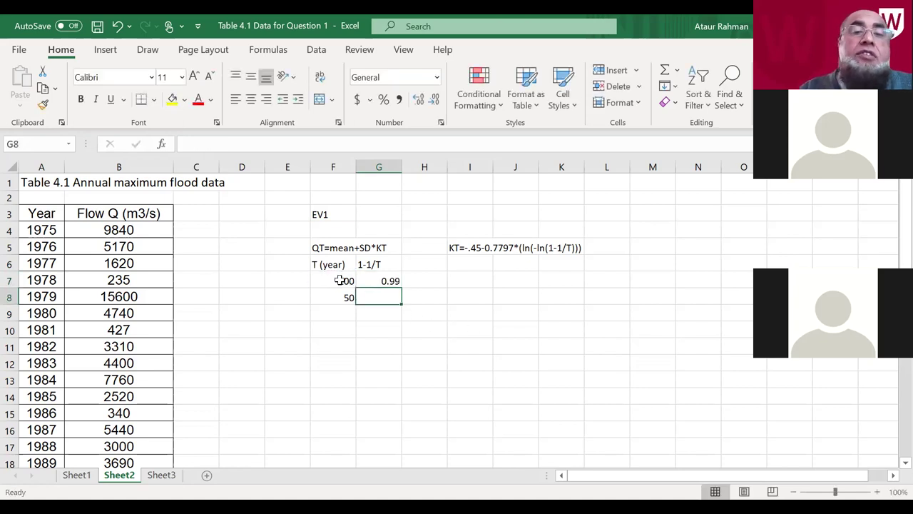
{"action": "left_click", "coordinate": [378, 279]}
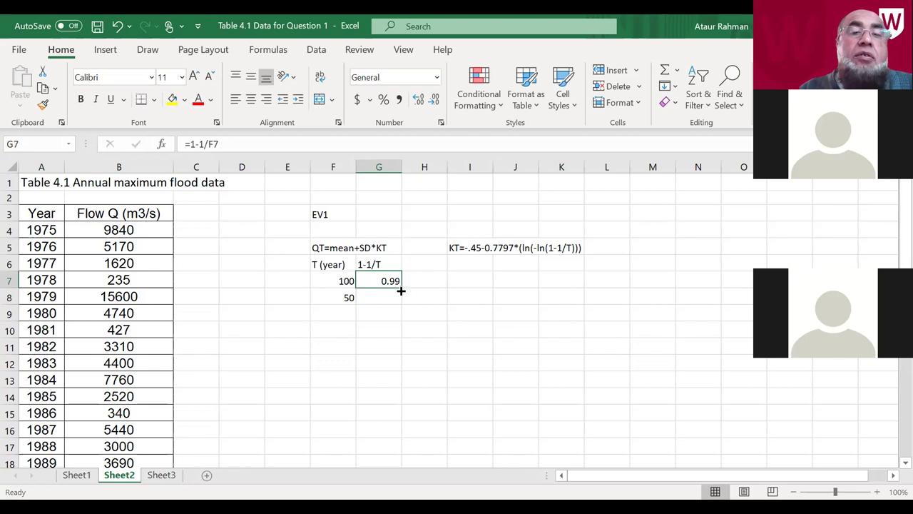
{"action": "left_click_drag", "start_coordinate": [400, 290], "coordinate": [401, 299]}
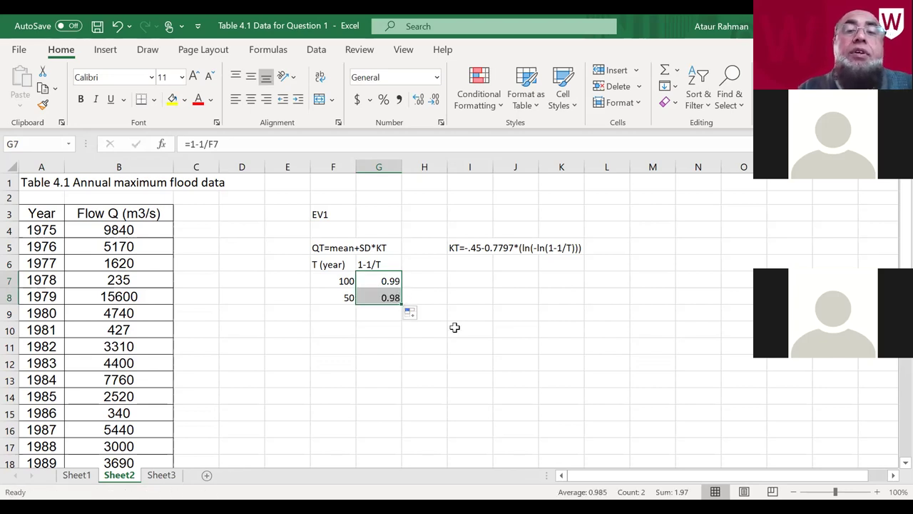
Step: Try to enter -ln(1-1/T) as the column heading in cell H6 and check the cell's content
{"action": "left_click", "coordinate": [422, 263]}
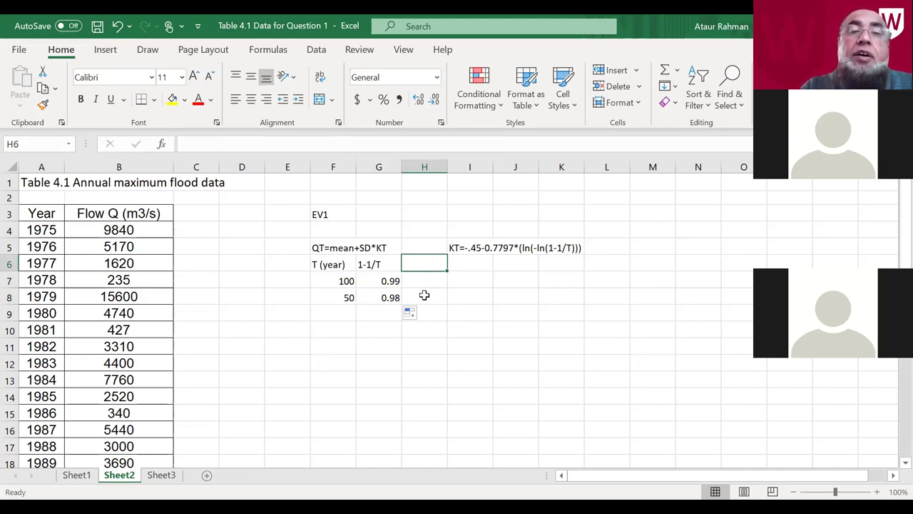
{"action": "type", "text": "-l"}
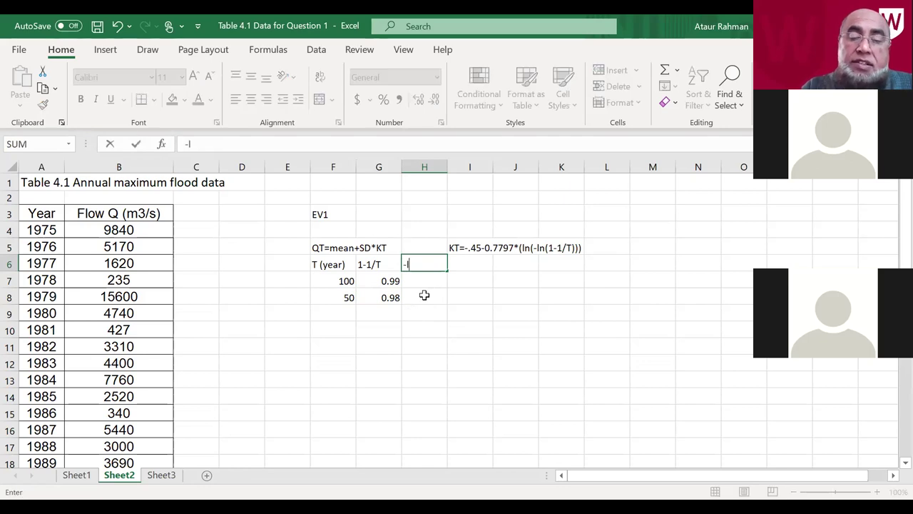
{"action": "type", "text": "n("}
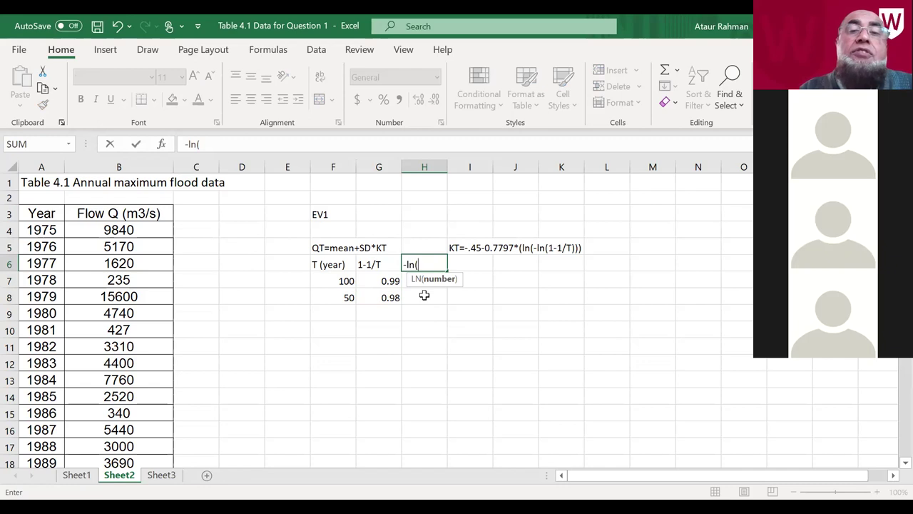
{"action": "type", "text": "1-1/T"}
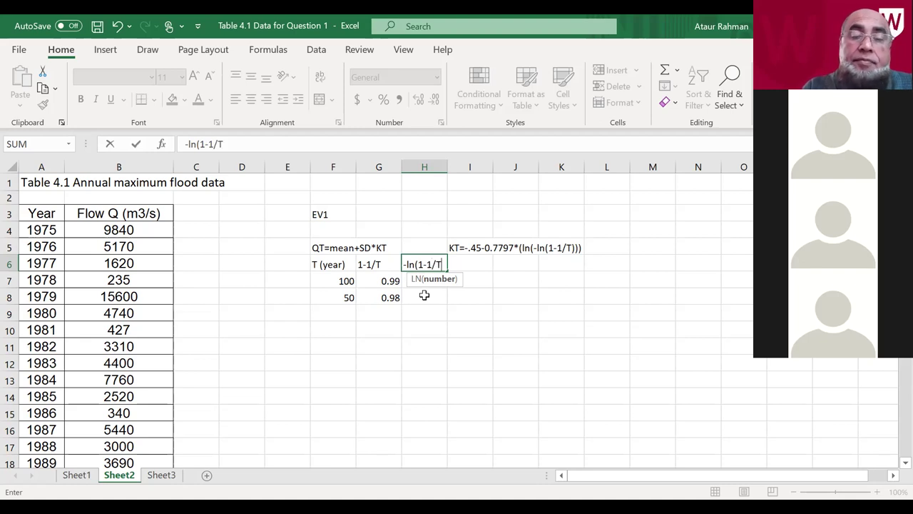
{"action": "key", "text": "Return"}
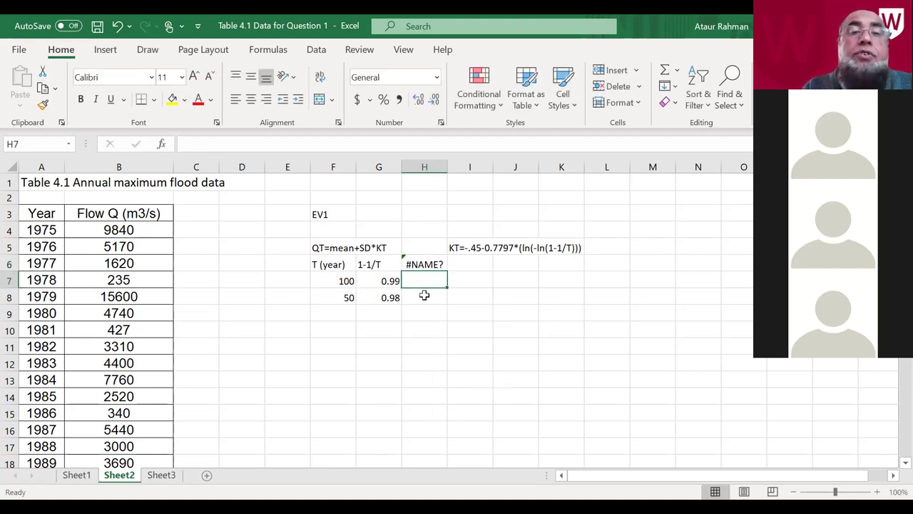
{"action": "key", "text": "Up"}
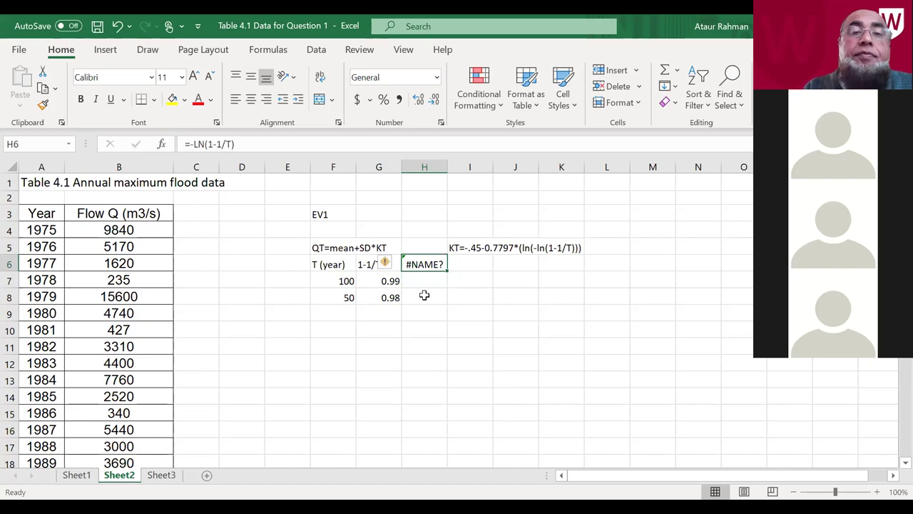
{"action": "left_click", "coordinate": [423, 284]}
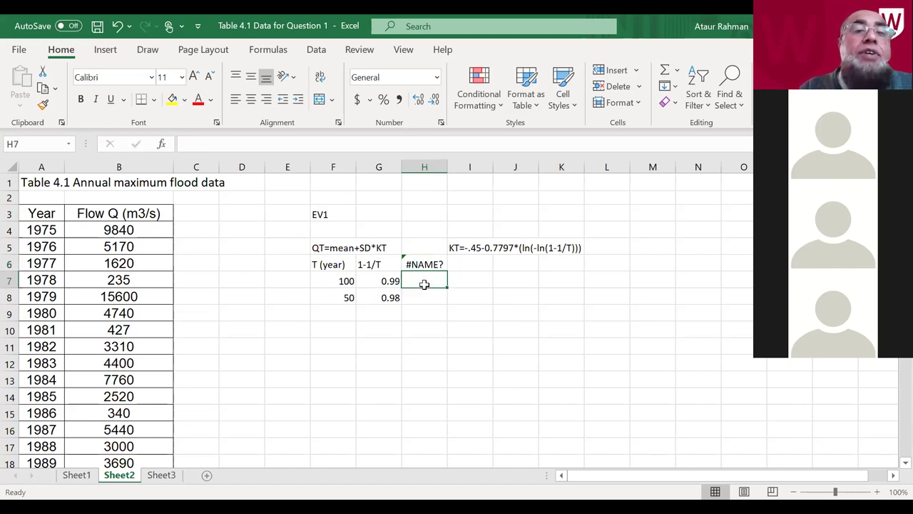
{"action": "left_click", "coordinate": [424, 266]}
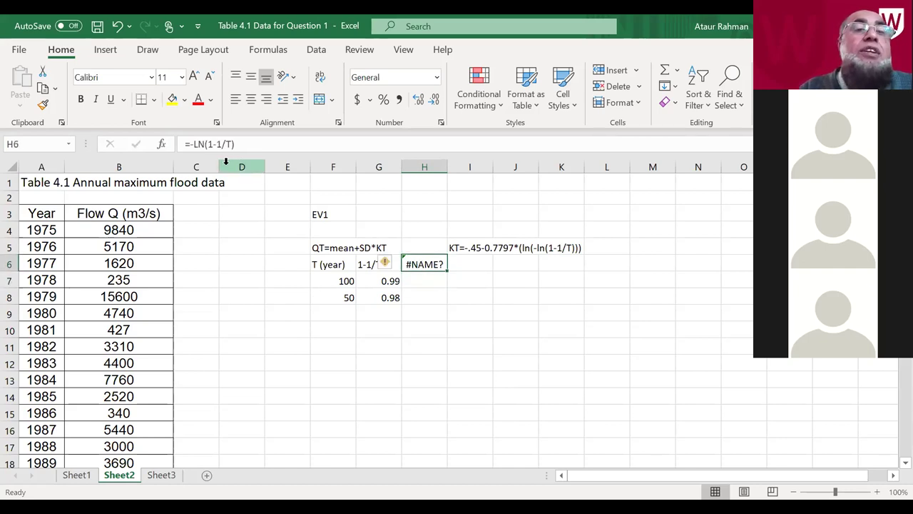
Step: Calculate the negative natural log with =-LN(G7) in cell H7 and fill it down to H8
{"action": "left_click", "coordinate": [423, 284]}
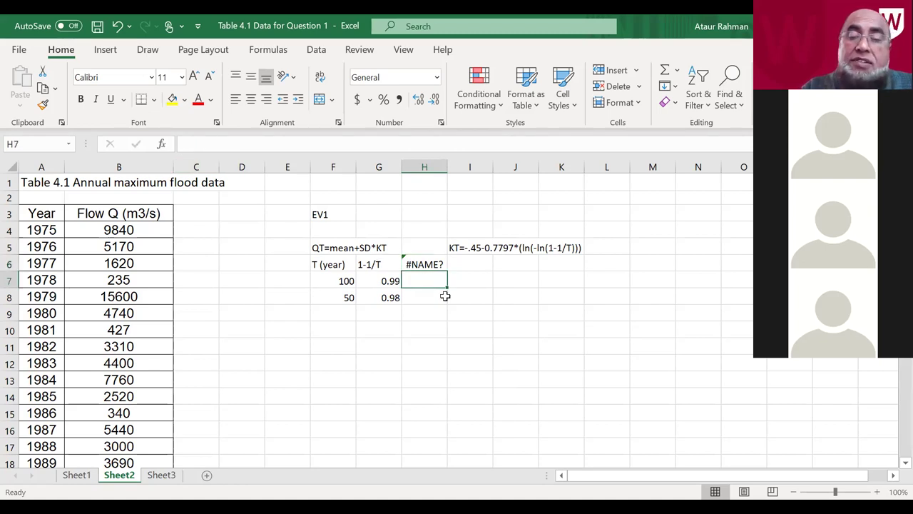
{"action": "type", "text": "-"}
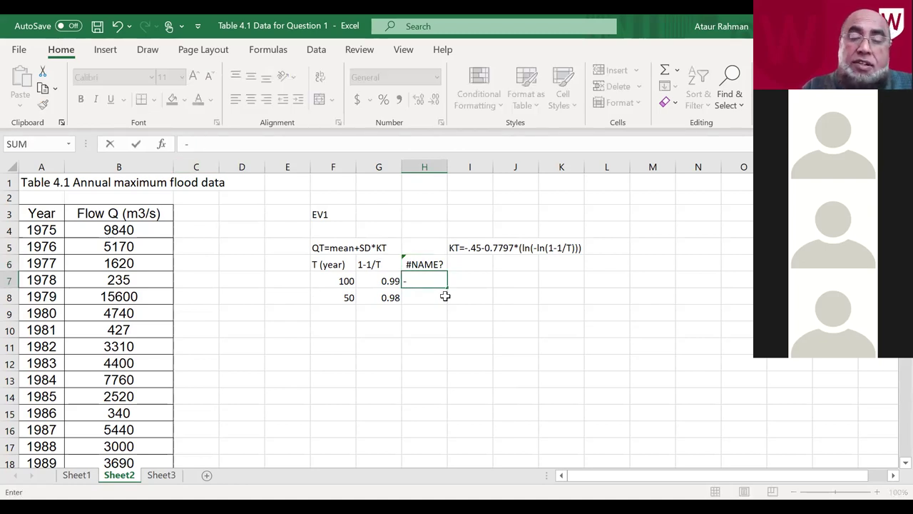
{"action": "type", "text": "ln("}
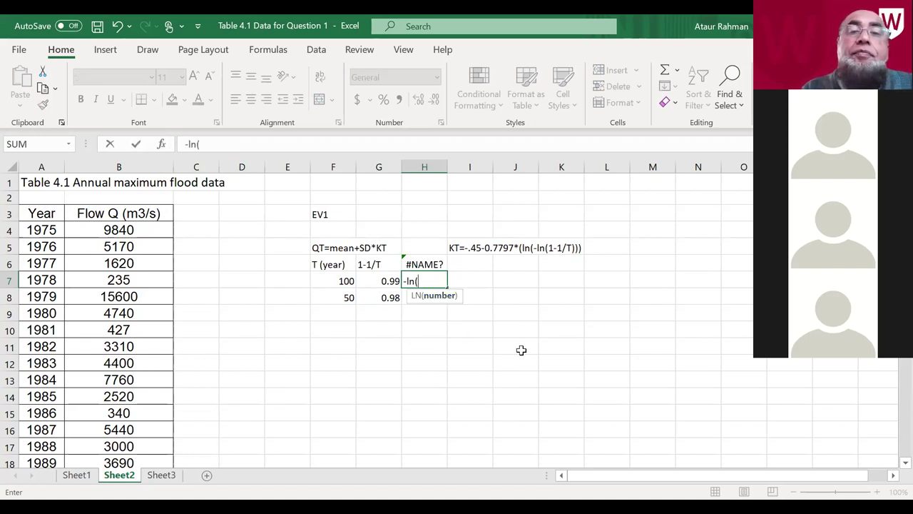
{"action": "left_click", "coordinate": [383, 281]}
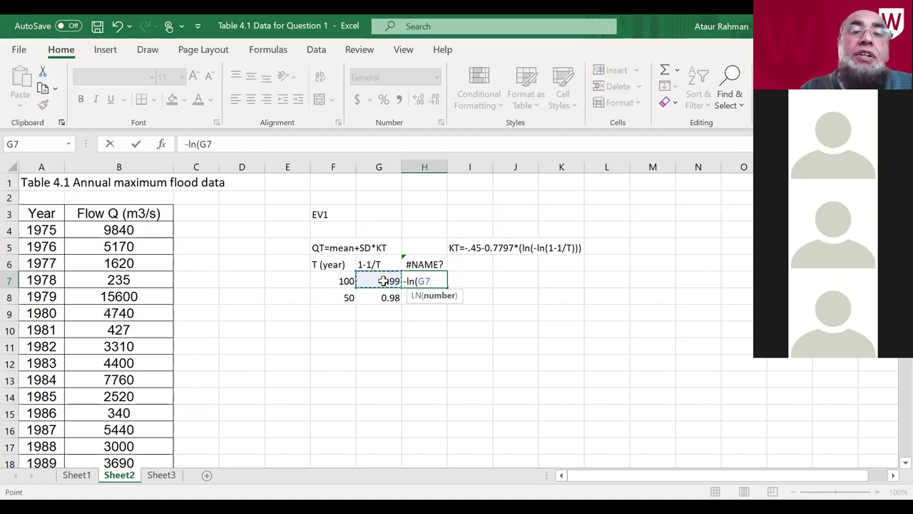
{"action": "type", "text": ")"}
{"action": "key", "text": "Return"}
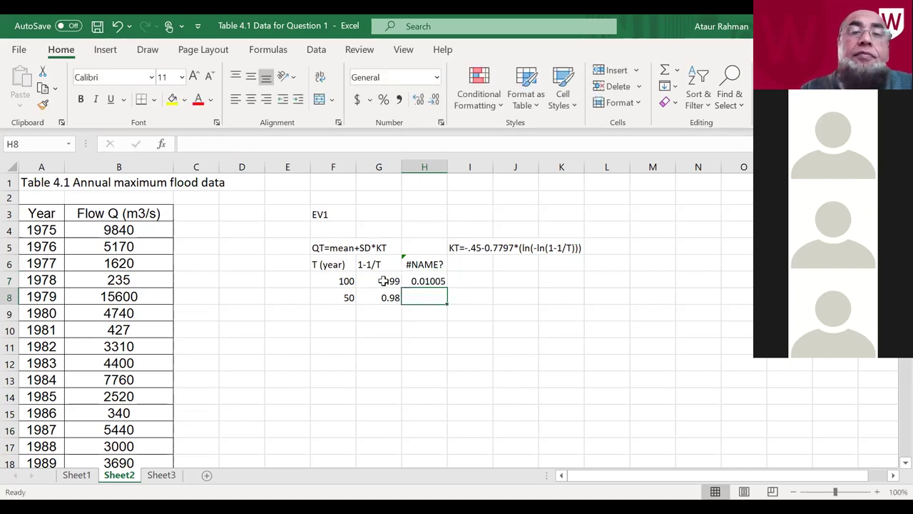
{"action": "left_click", "coordinate": [427, 280]}
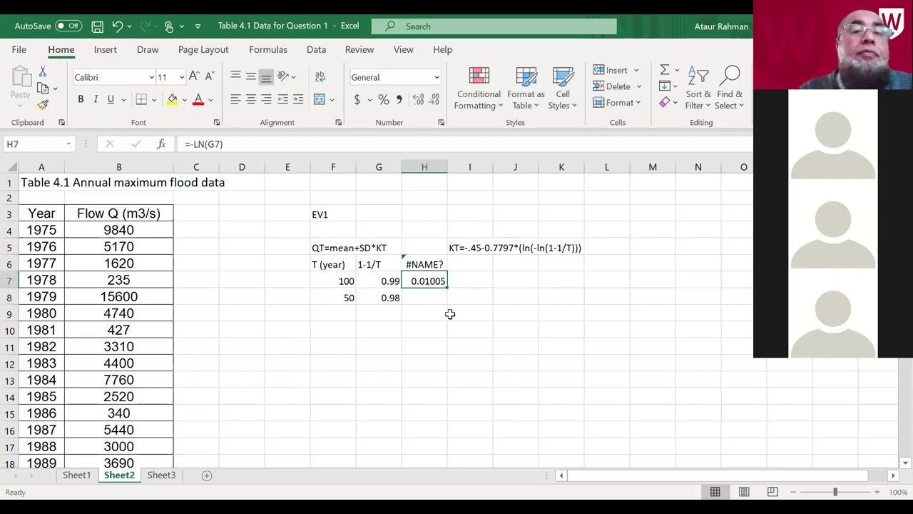
{"action": "left_click_drag", "start_coordinate": [447, 289], "coordinate": [449, 304]}
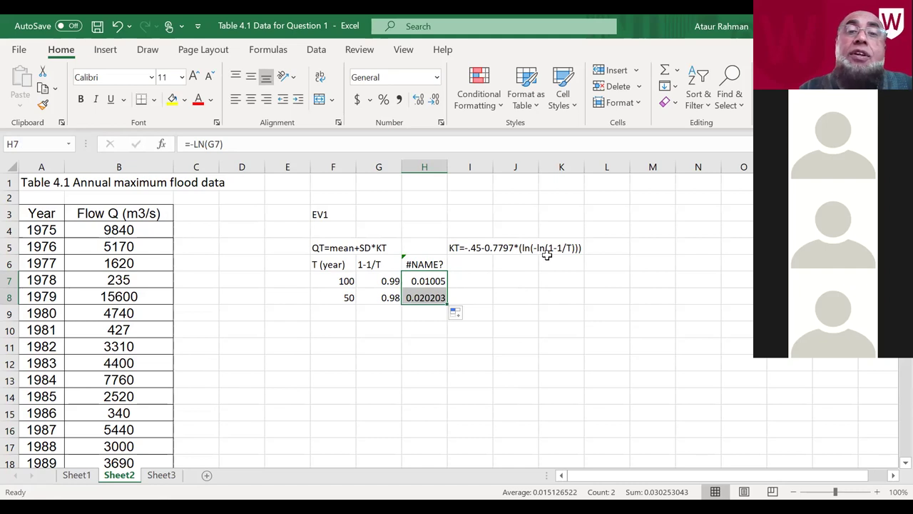
Step: Calculate the second natural log with =LN(H7) in cell I7 and fill it down to I8
{"action": "left_click", "coordinate": [483, 279]}
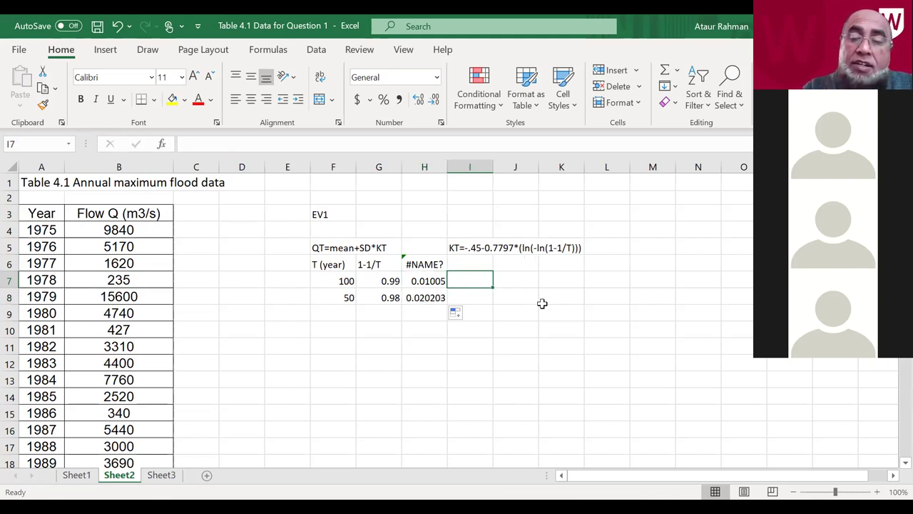
{"action": "type", "text": "="}
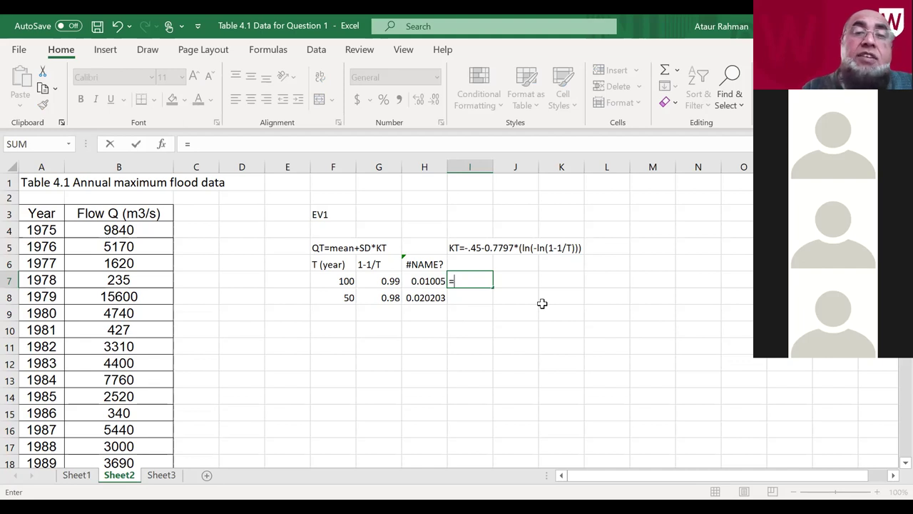
{"action": "type", "text": "ln("}
{"action": "left_click", "coordinate": [436, 281]}
{"action": "type", "text": ")"}
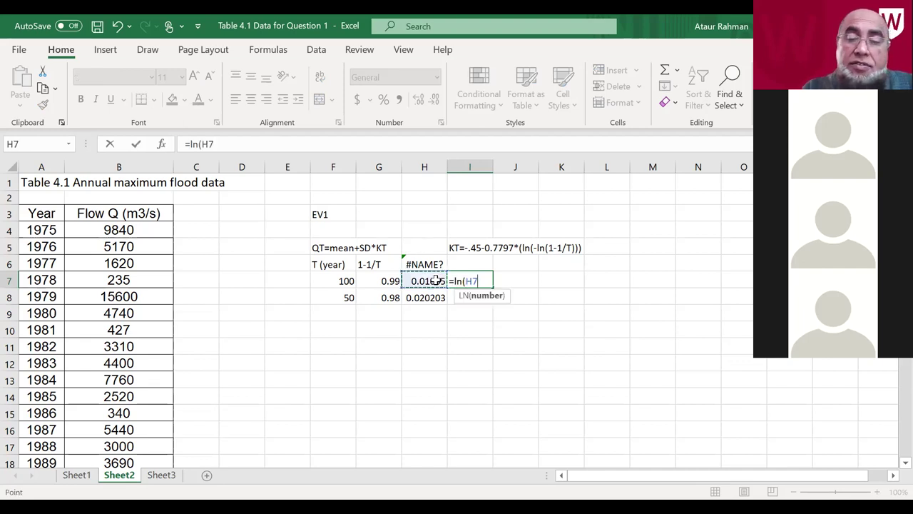
{"action": "key", "text": "Return"}
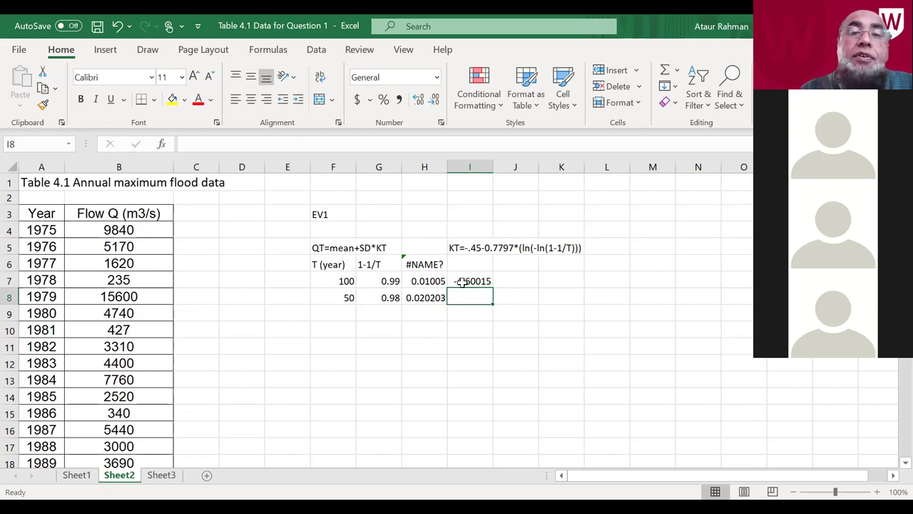
{"action": "left_click", "coordinate": [471, 282]}
{"action": "left_click_drag", "start_coordinate": [491, 287], "coordinate": [491, 305]}
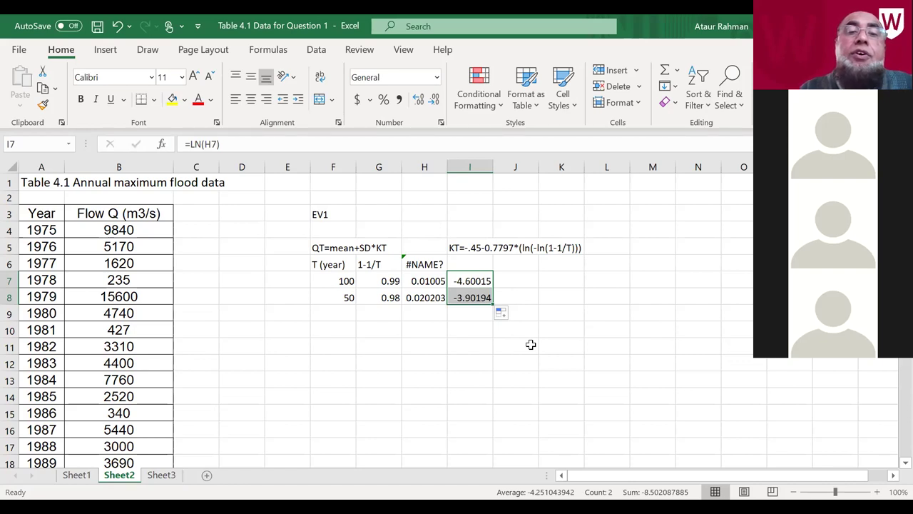
Step: Enter the column heading Gumbel reduced variate in cell I6 and reselect that cell
{"action": "left_click", "coordinate": [471, 263]}
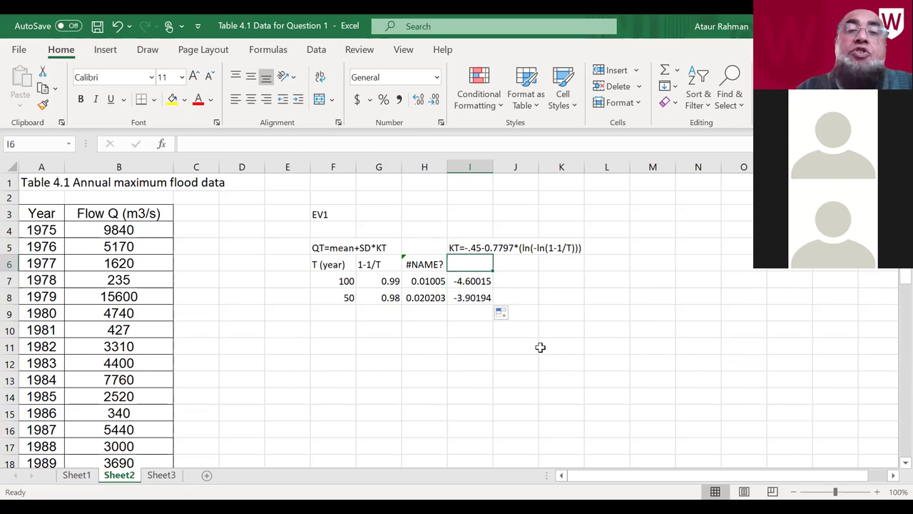
{"action": "type", "text": "G"}
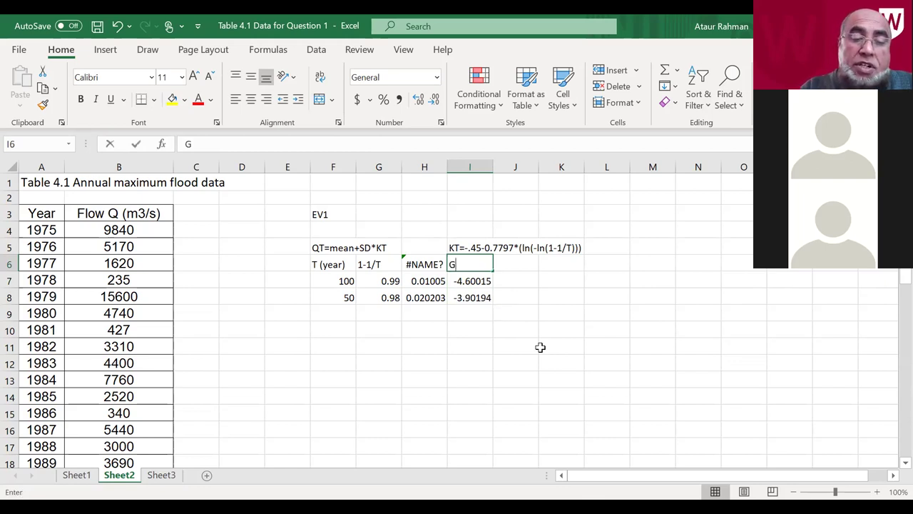
{"action": "type", "text": "u"}
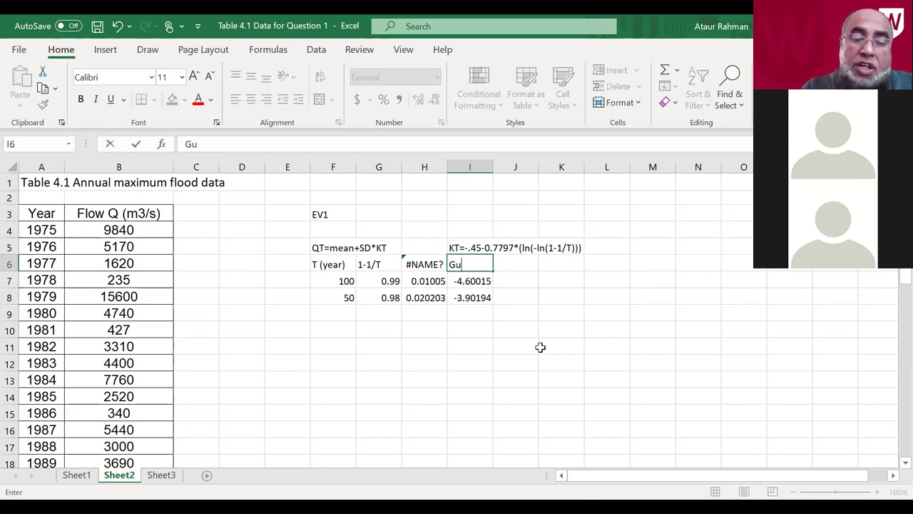
{"action": "type", "text": "mbel re"}
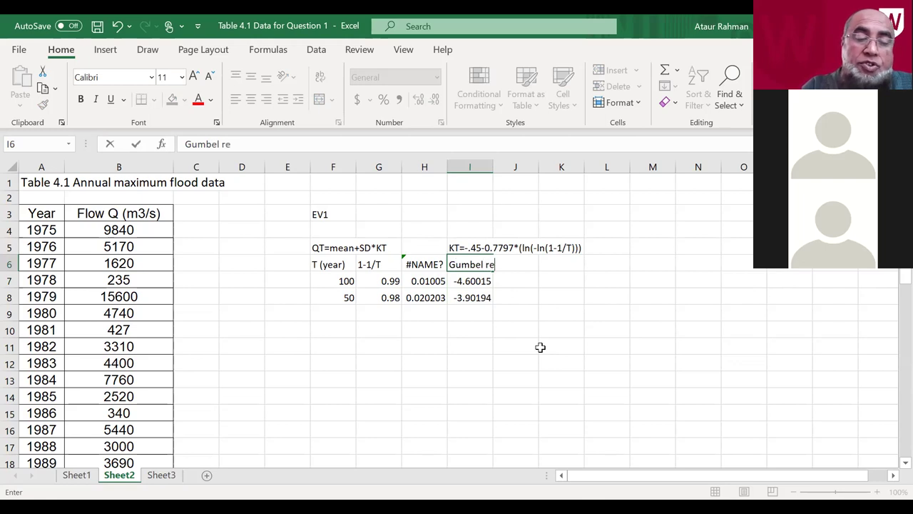
{"action": "type", "text": "duced v"}
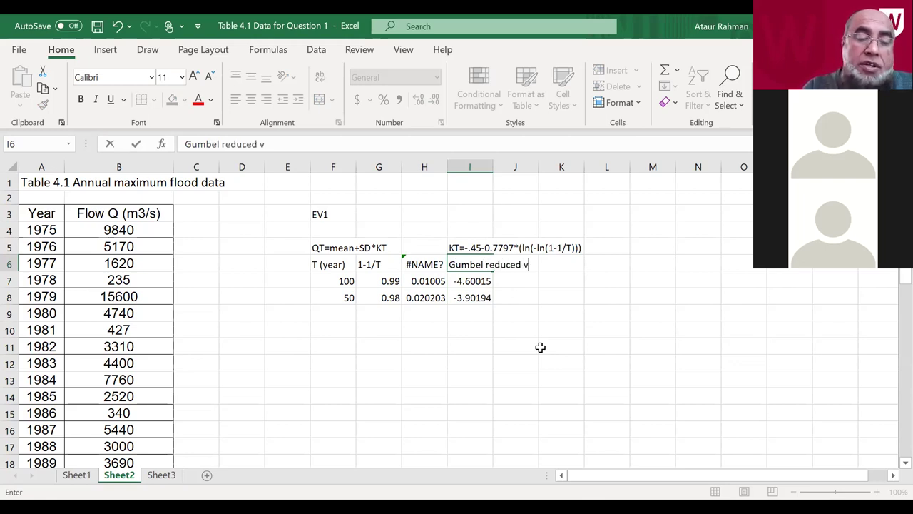
{"action": "type", "text": "ariate"}
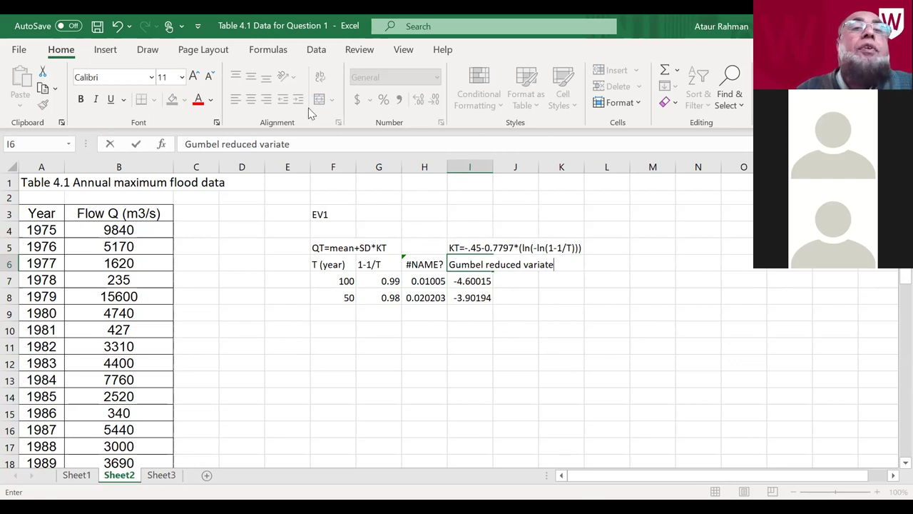
{"action": "left_click", "coordinate": [451, 384]}
{"action": "left_click", "coordinate": [466, 266]}
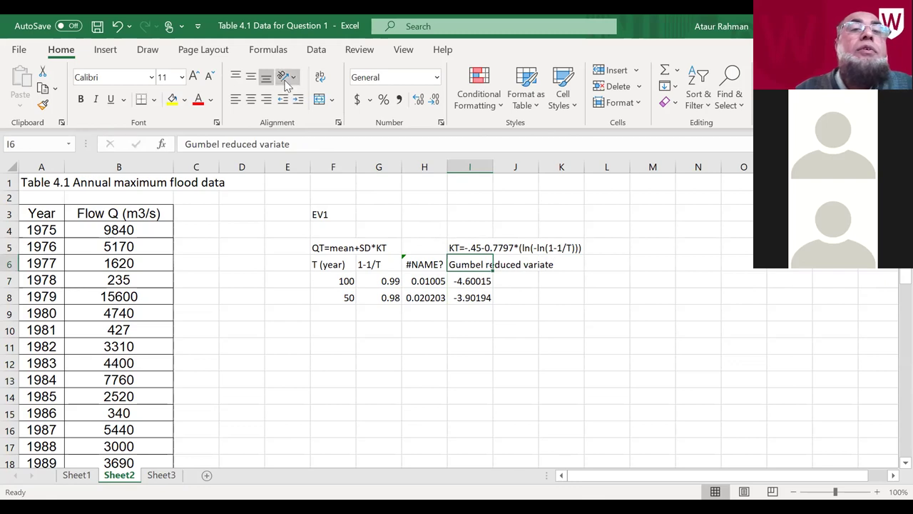
Step: Wrap the Gumbel reduced variate heading in cell I6 and apply all borders to the range F6:K8
{"action": "left_click", "coordinate": [321, 78]}
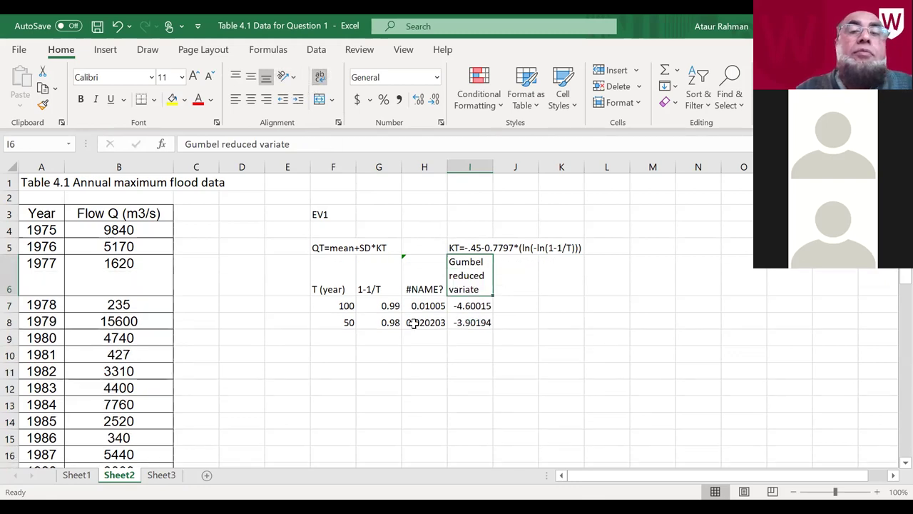
{"action": "left_click", "coordinate": [468, 404]}
{"action": "left_click", "coordinate": [325, 267]}
{"action": "left_click_drag", "start_coordinate": [325, 267], "coordinate": [569, 319]}
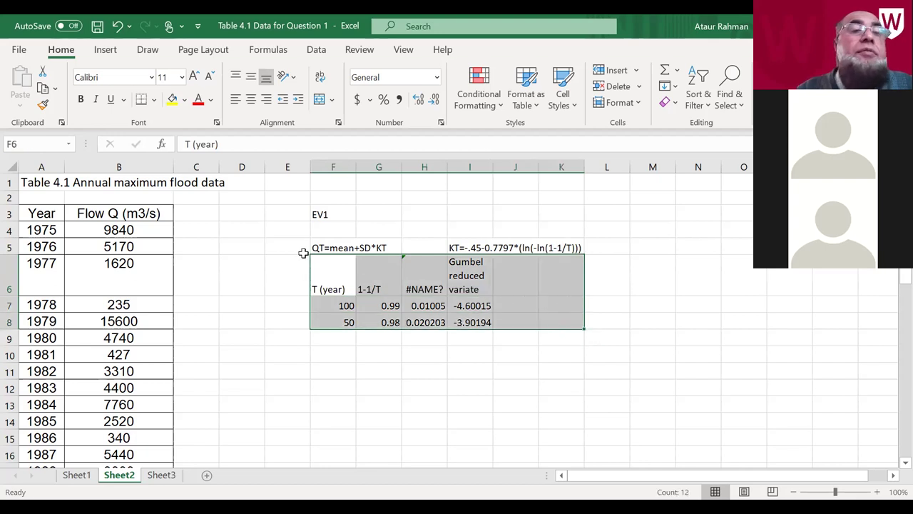
{"action": "left_click", "coordinate": [155, 101]}
{"action": "left_click", "coordinate": [152, 247]}
{"action": "left_click", "coordinate": [466, 383]}
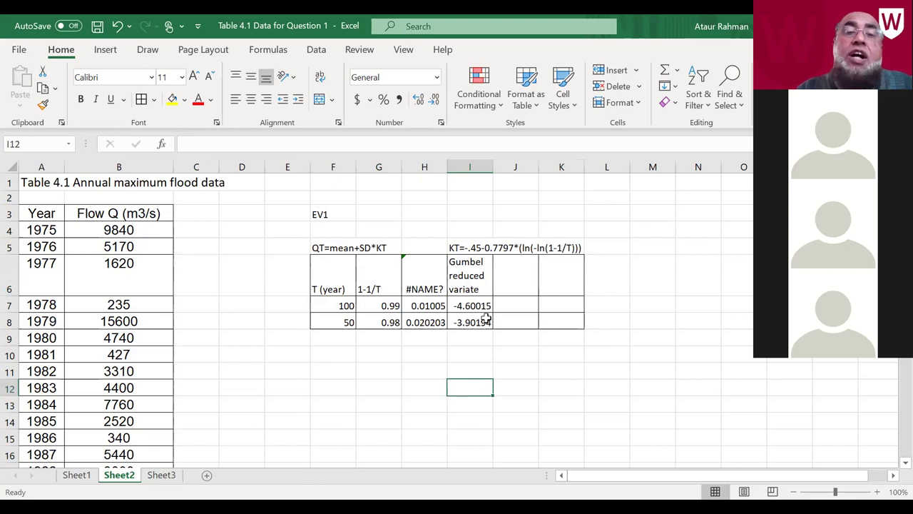
Step: Enter the column heading KT in cell J6, beside the Gumbel reduced variate column
{"action": "left_click_drag", "start_coordinate": [473, 270], "coordinate": [481, 322]}
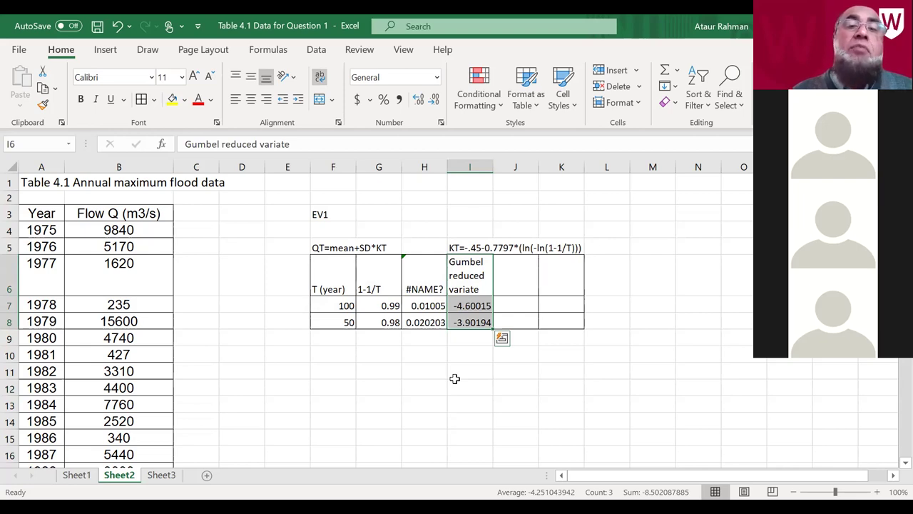
{"action": "left_click", "coordinate": [519, 282]}
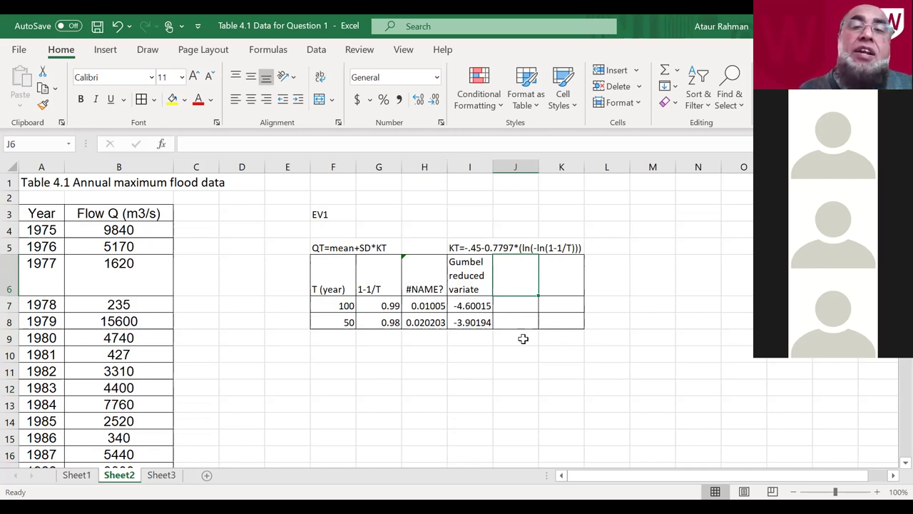
{"action": "type", "text": "KT"}
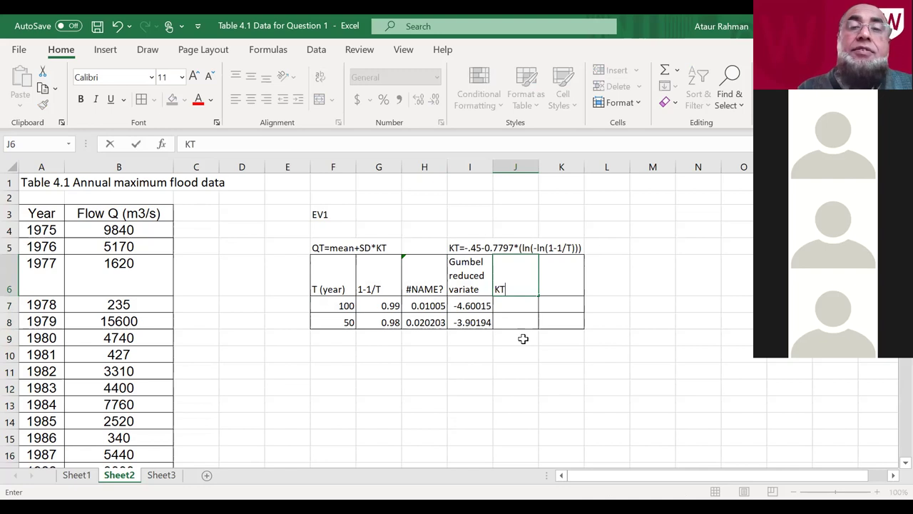
{"action": "key", "text": "Return"}
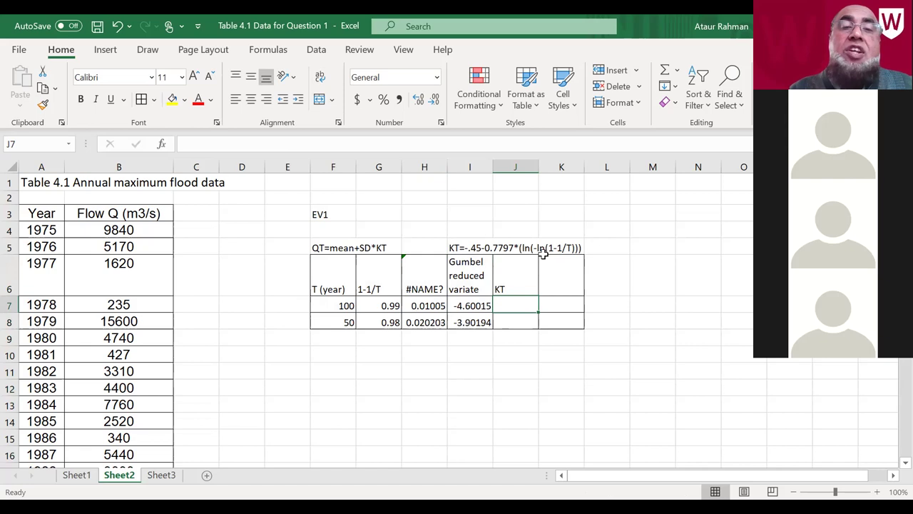
Step: Re-enter the formula =1-1/F7 in cell G7 and fill it down to G8
{"action": "left_click", "coordinate": [376, 305]}
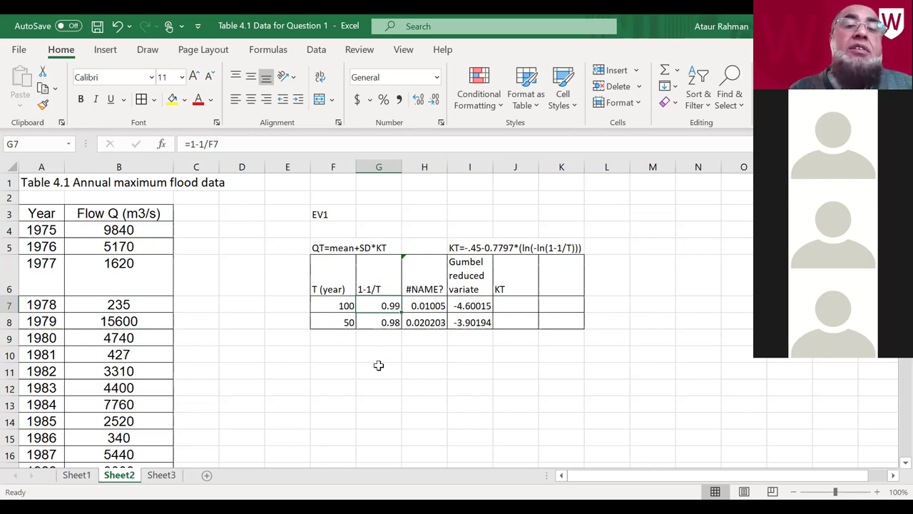
{"action": "left_click", "coordinate": [381, 339]}
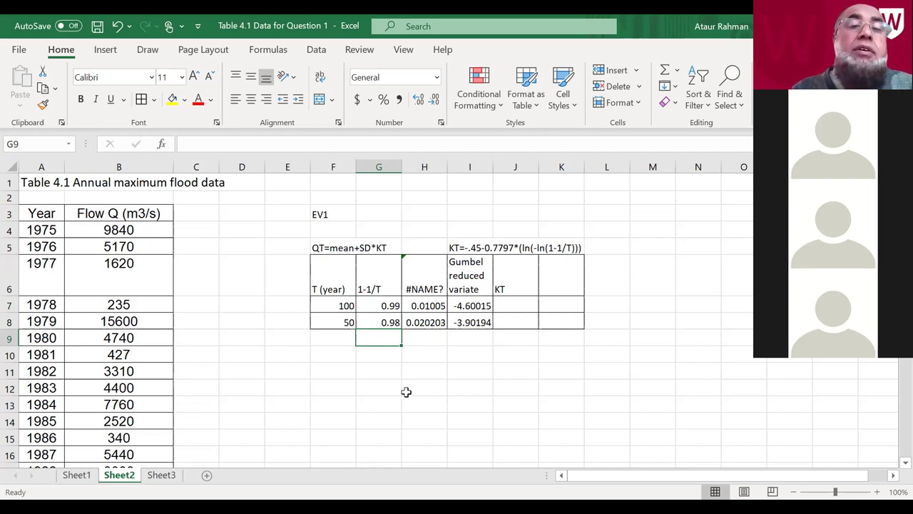
{"action": "left_click", "coordinate": [386, 307]}
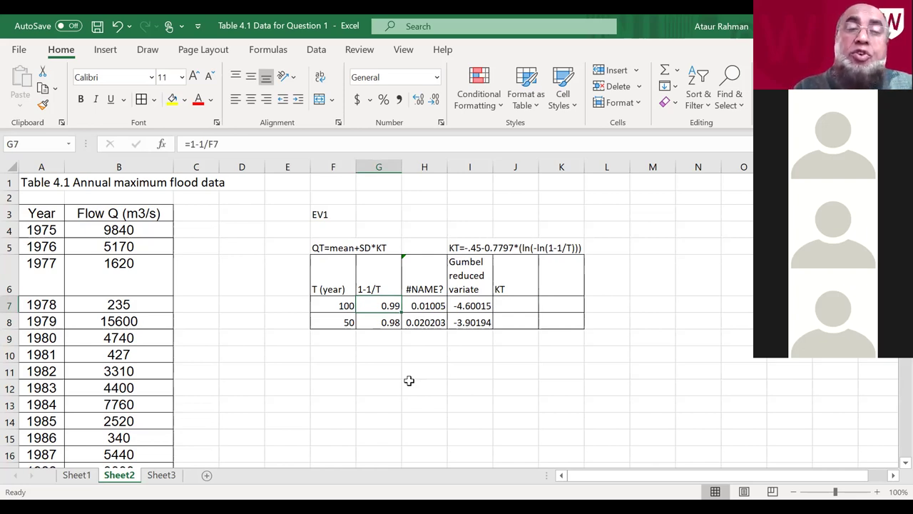
{"action": "type", "text": "="}
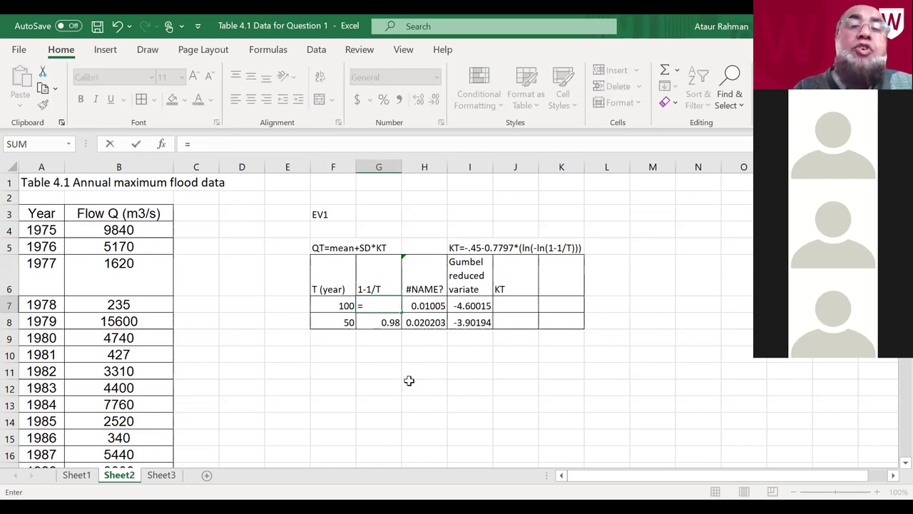
{"action": "type", "text": "1-"}
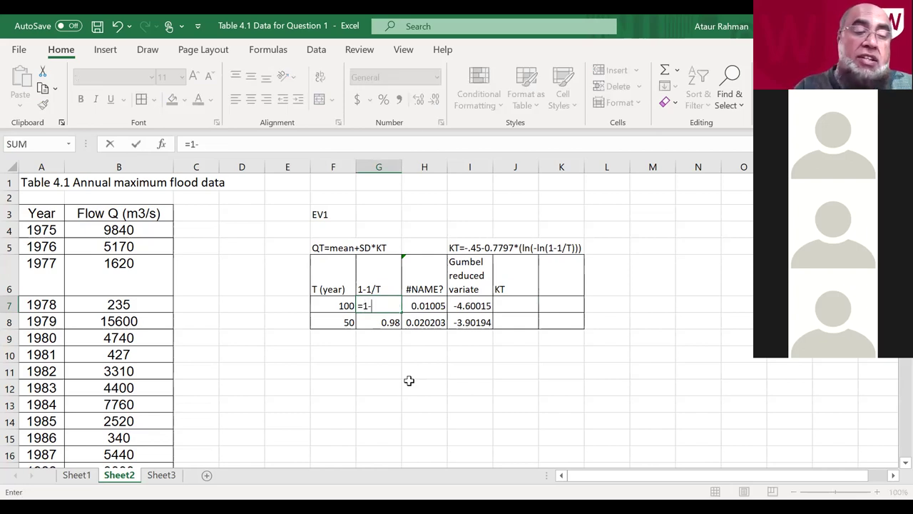
{"action": "type", "text": "1/"}
{"action": "left_click", "coordinate": [335, 304]}
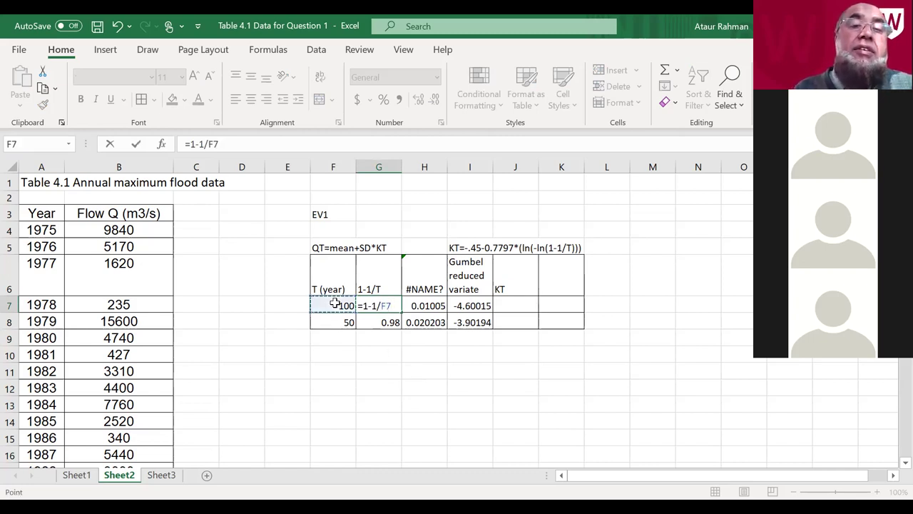
{"action": "key", "text": "Return"}
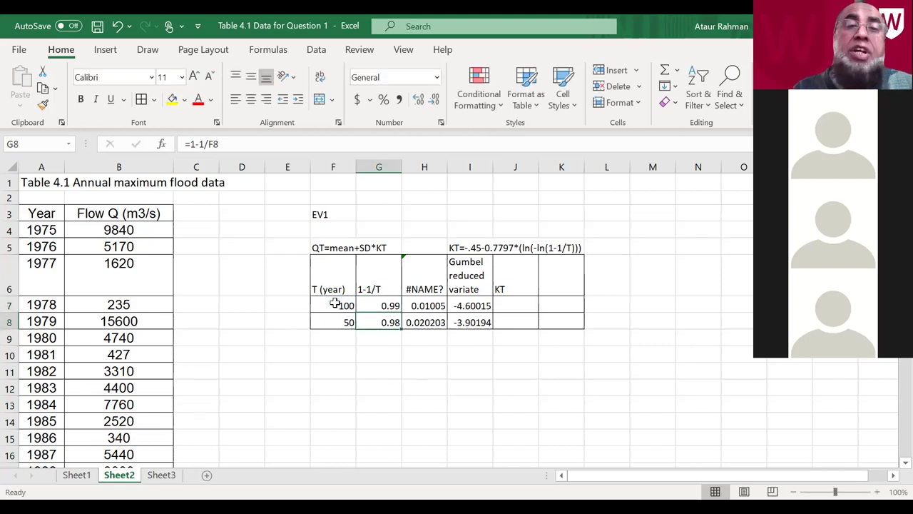
{"action": "left_click", "coordinate": [386, 306]}
{"action": "left_click_drag", "start_coordinate": [404, 317], "coordinate": [403, 328]}
Step: Add the return periods 20, 10, 5 and 2 to the T (year) column in cells F9 to F12
{"action": "left_click", "coordinate": [341, 343]}
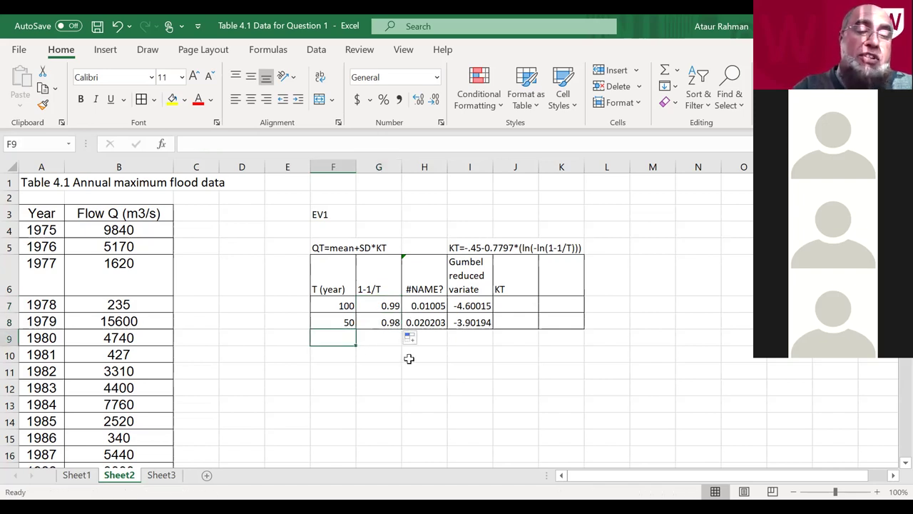
{"action": "type", "text": "20"}
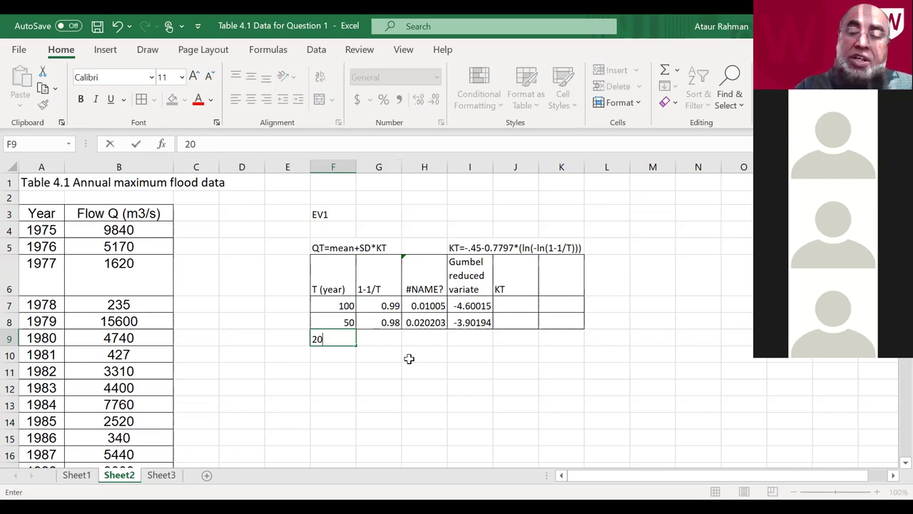
{"action": "key", "text": "Return"}
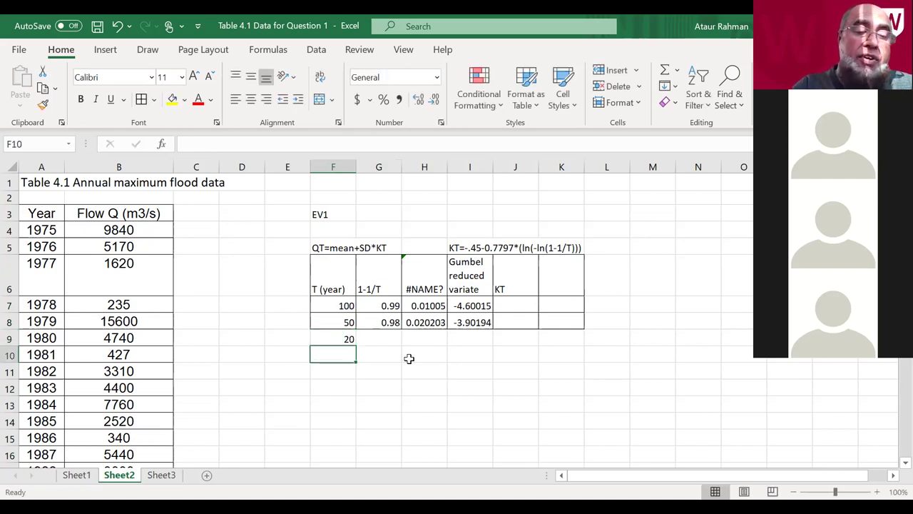
{"action": "type", "text": "10"}
{"action": "key", "text": "Return"}
{"action": "type", "text": "5"}
{"action": "key", "text": "Return"}
{"action": "type", "text": "2"}
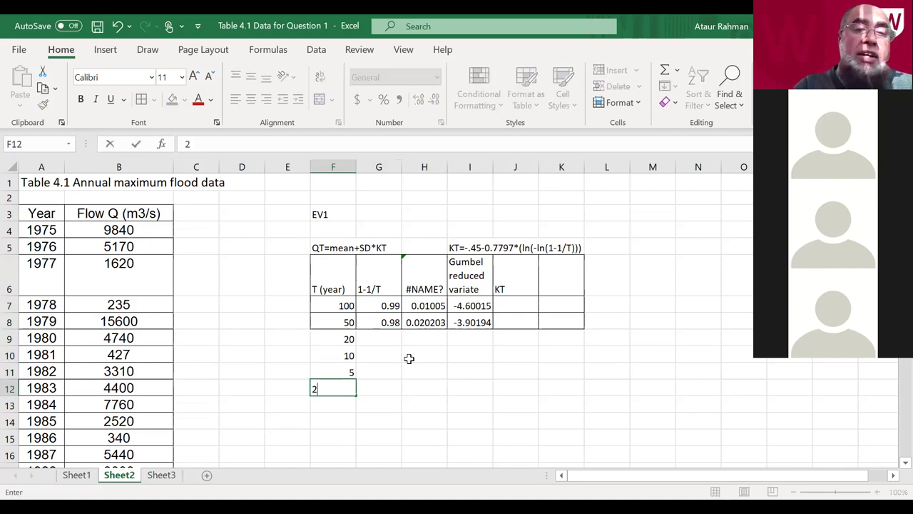
{"action": "key", "text": "Tab"}
{"action": "key", "text": "Tab"}
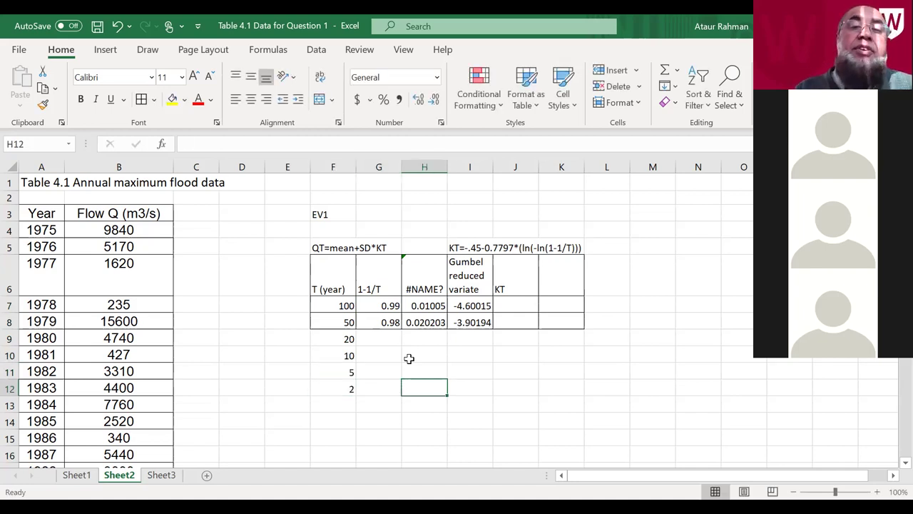
Step: Fill the 1-1/T formula from G7 down to G12 and apply all borders to the range F9:K12
{"action": "left_click", "coordinate": [376, 306]}
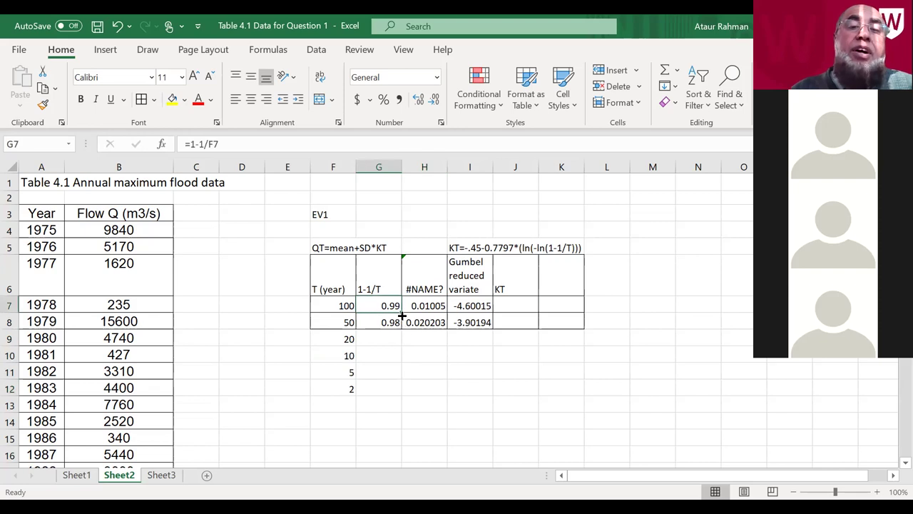
{"action": "left_click_drag", "start_coordinate": [402, 314], "coordinate": [402, 389]}
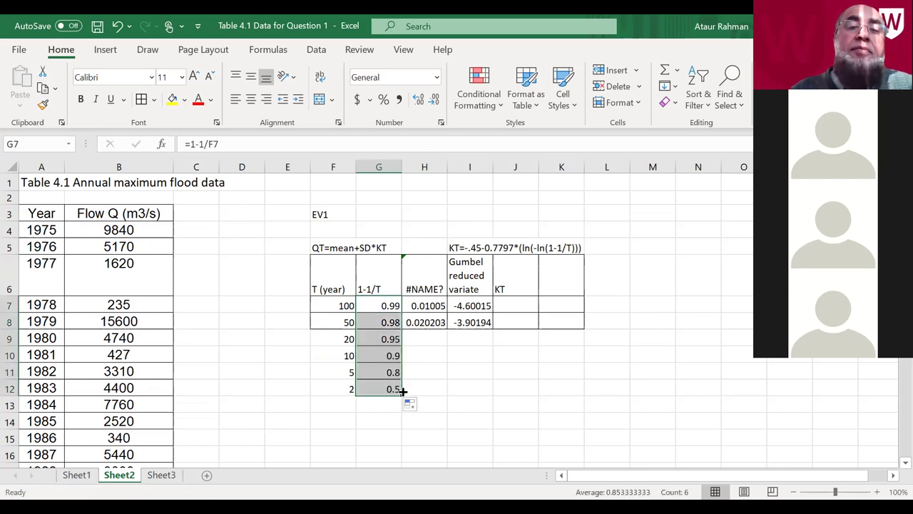
{"action": "left_click", "coordinate": [340, 419]}
{"action": "left_click", "coordinate": [334, 347]}
{"action": "left_click_drag", "start_coordinate": [334, 347], "coordinate": [563, 381]}
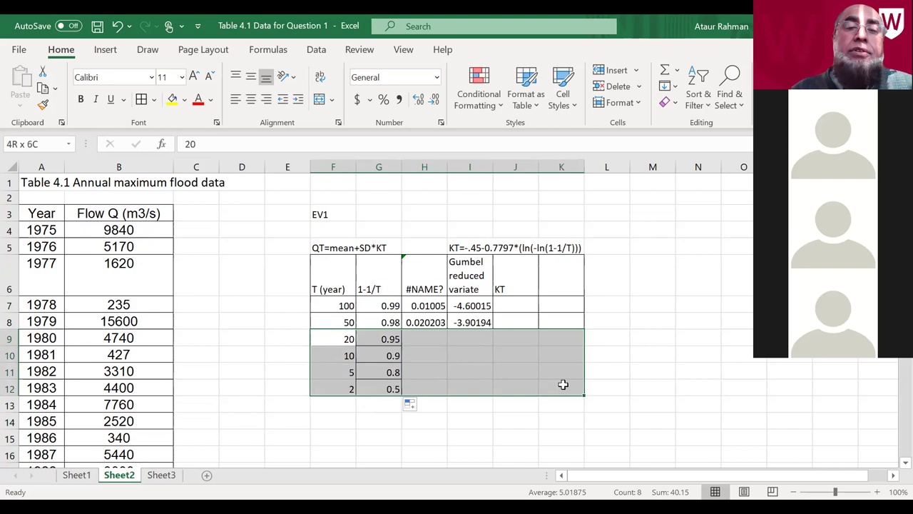
{"action": "left_click", "coordinate": [142, 99]}
Step: Re-enter the formula =-LN(G7) in cell H7 and fill it down to H12
{"action": "left_click", "coordinate": [418, 305]}
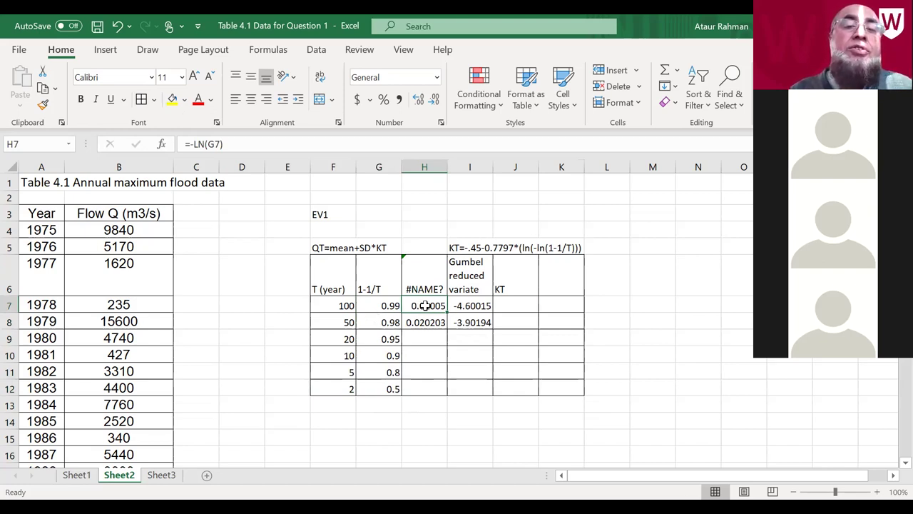
{"action": "type", "text": "-"}
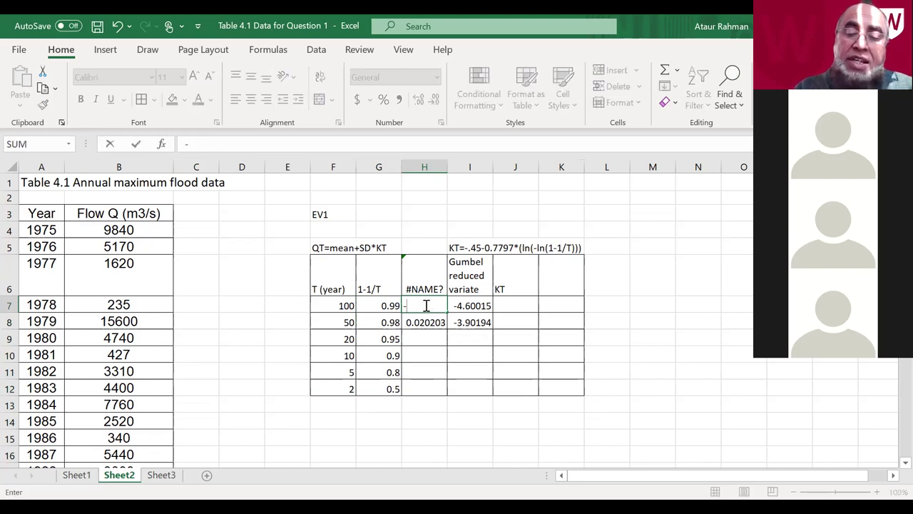
{"action": "type", "text": "ln("}
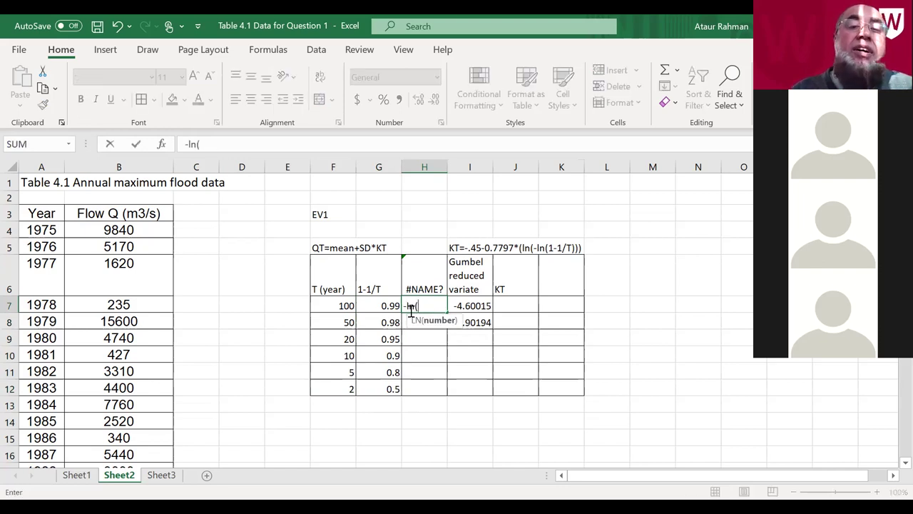
{"action": "left_click", "coordinate": [382, 306]}
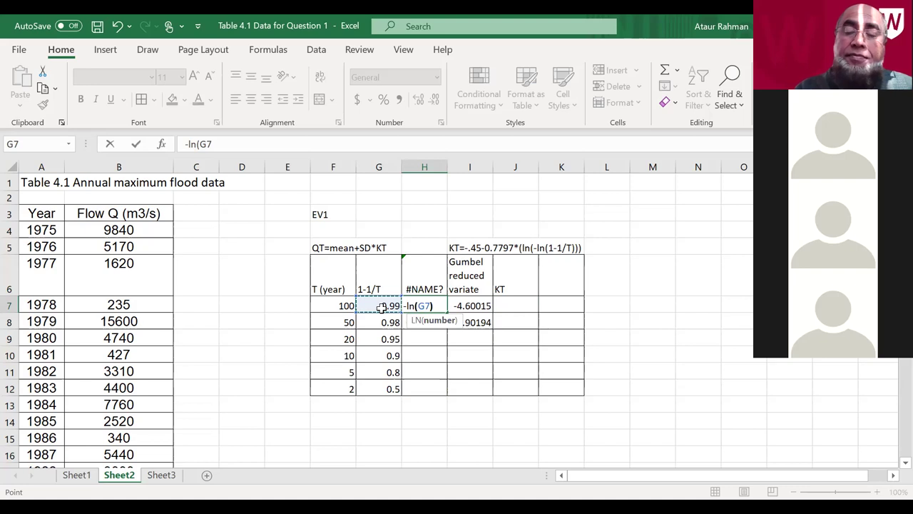
{"action": "key", "text": "Return"}
{"action": "left_click", "coordinate": [421, 306]}
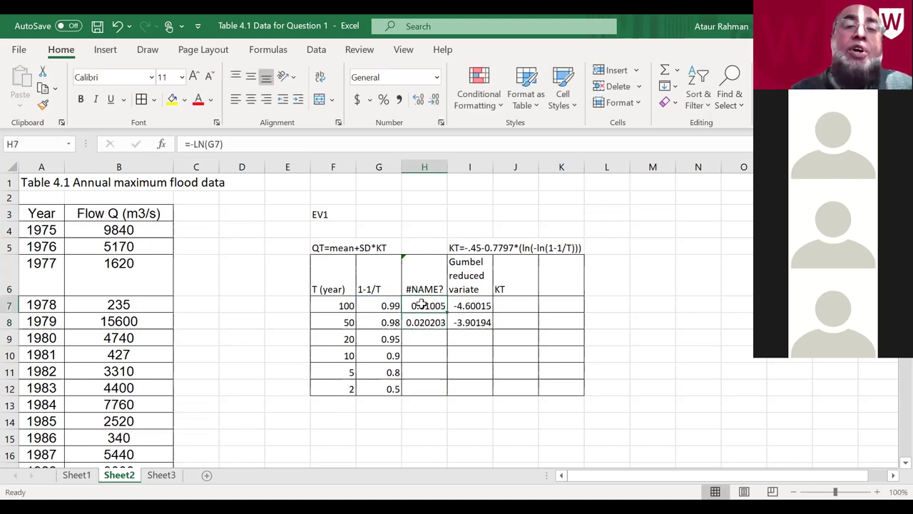
{"action": "left_click_drag", "start_coordinate": [446, 312], "coordinate": [452, 387]}
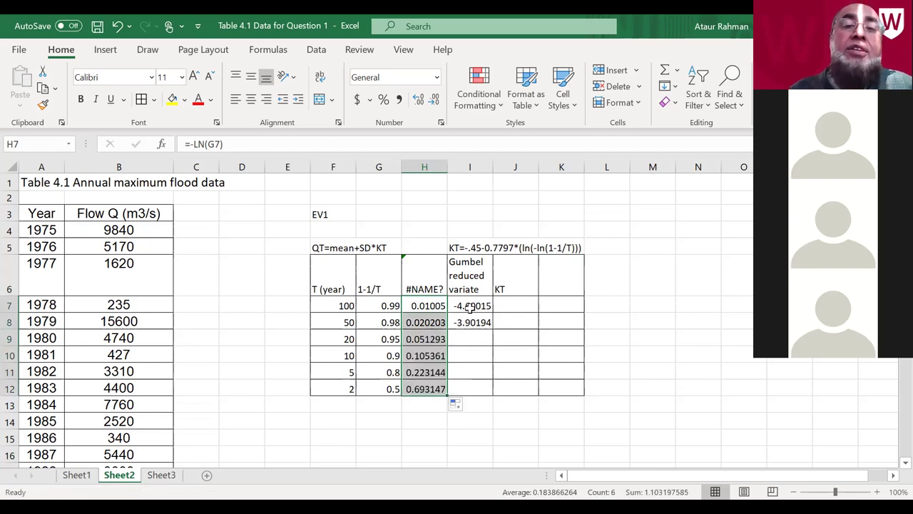
Step: Re-enter the formula =LN(H7) in cell I7, fill it down to I12, and select cell J7
{"action": "left_click", "coordinate": [469, 308]}
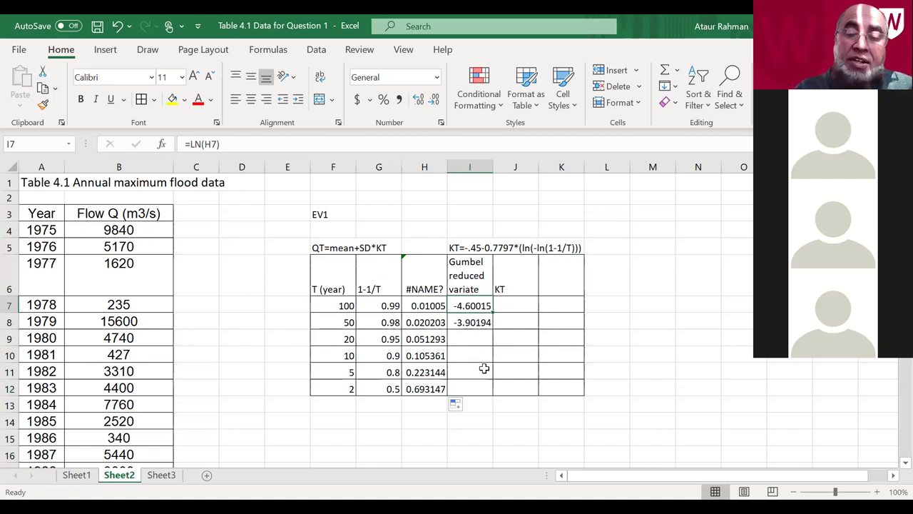
{"action": "type", "text": "="}
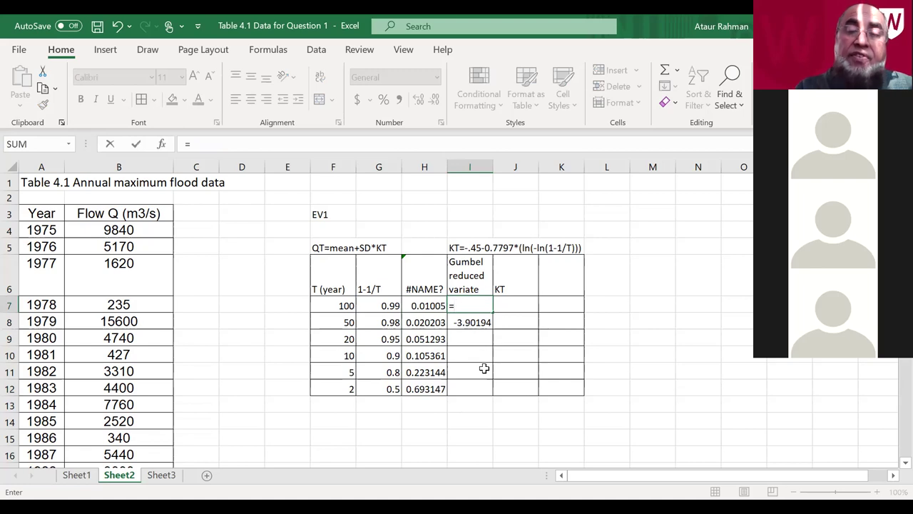
{"action": "type", "text": "ln("}
{"action": "left_click", "coordinate": [430, 306]}
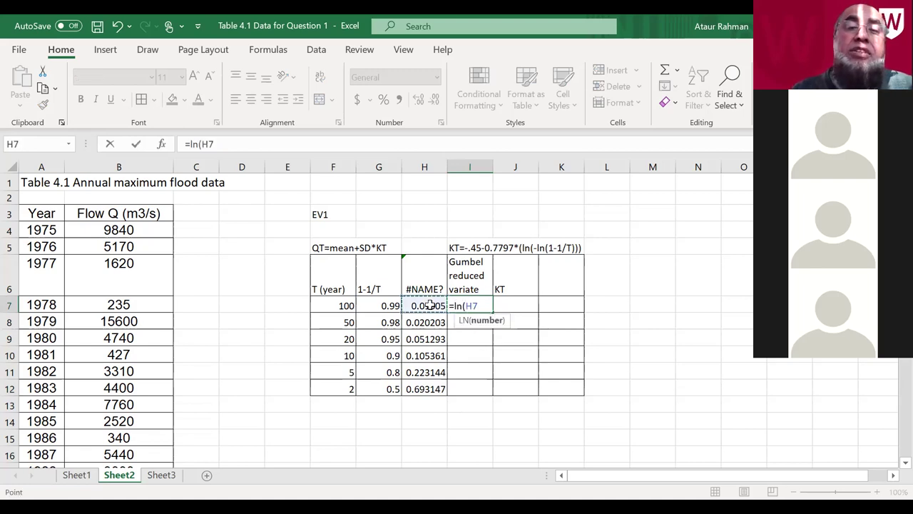
{"action": "type", "text": ")"}
{"action": "key", "text": "Return"}
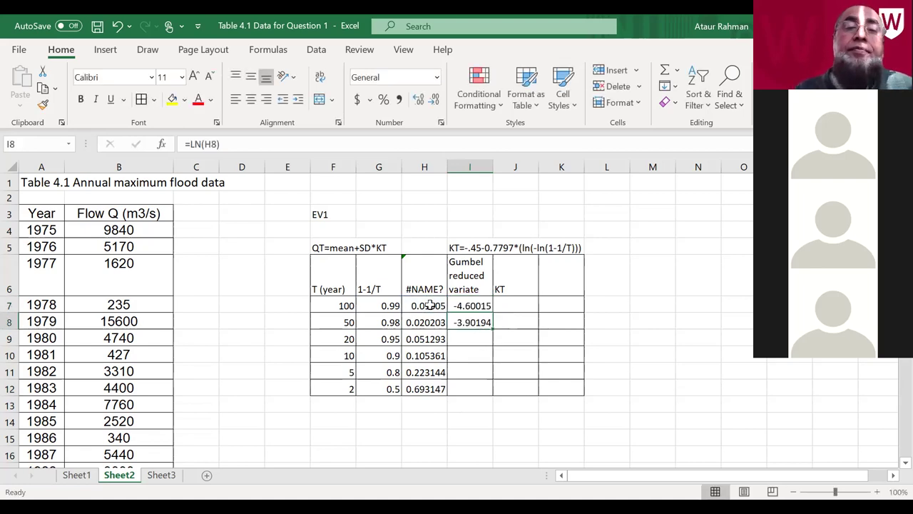
{"action": "left_click", "coordinate": [464, 305]}
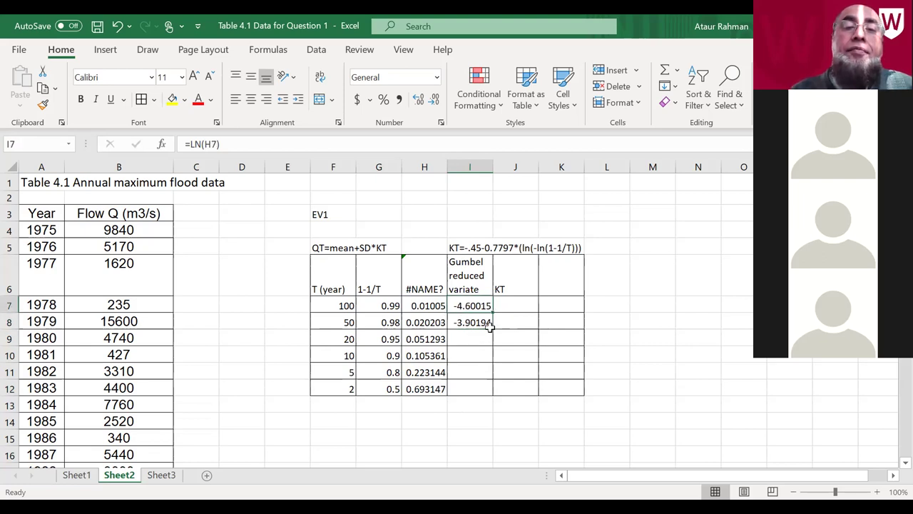
{"action": "left_click_drag", "start_coordinate": [492, 310], "coordinate": [495, 397]}
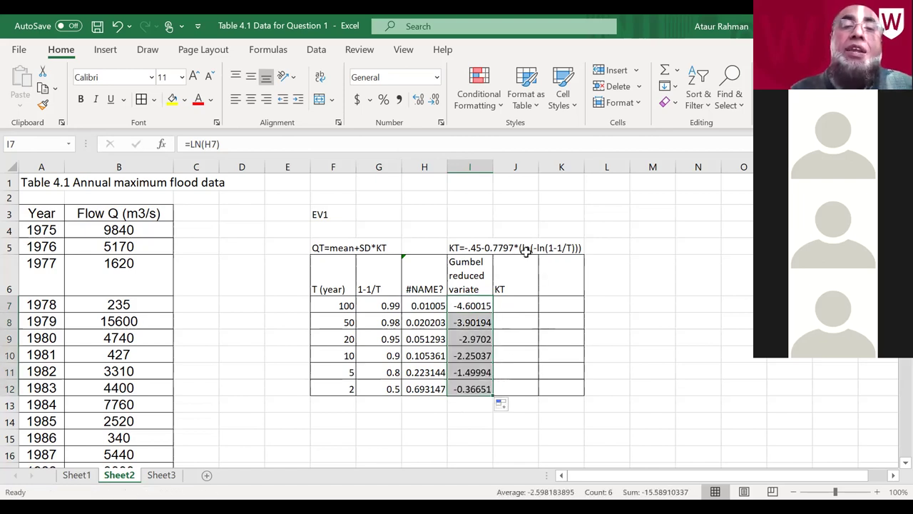
{"action": "left_click", "coordinate": [509, 306]}
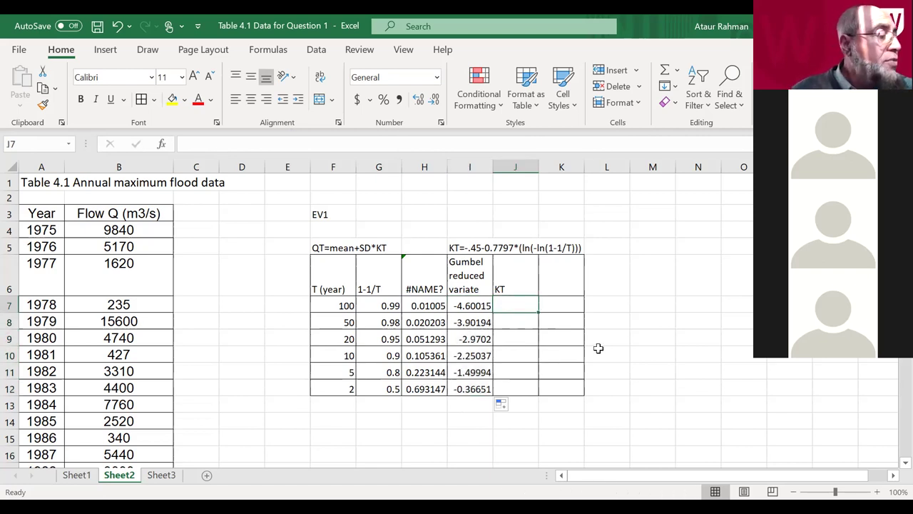
Step: Enter the KT formula =-0.45-0.7797*I7 in cell J7 and fill it down to J12
{"action": "type", "text": "="}
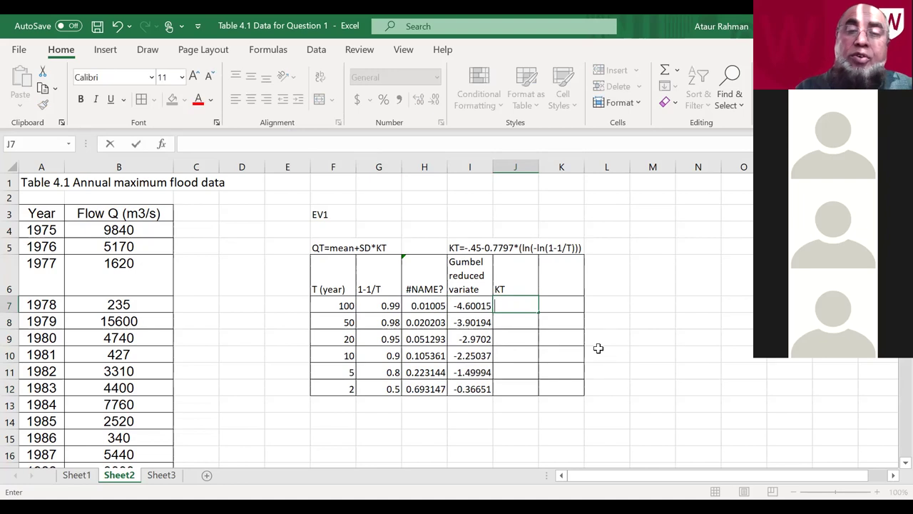
{"action": "type", "text": "-0."}
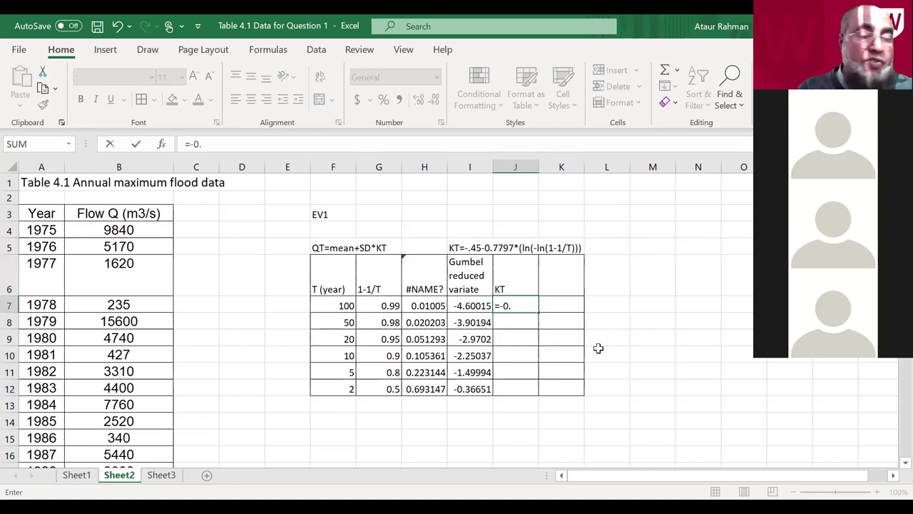
{"action": "type", "text": "45"}
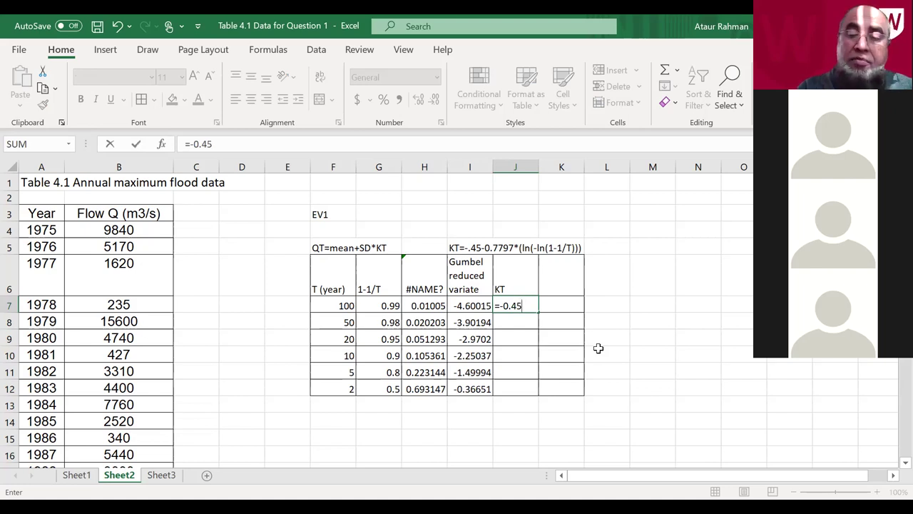
{"action": "type", "text": "-0."}
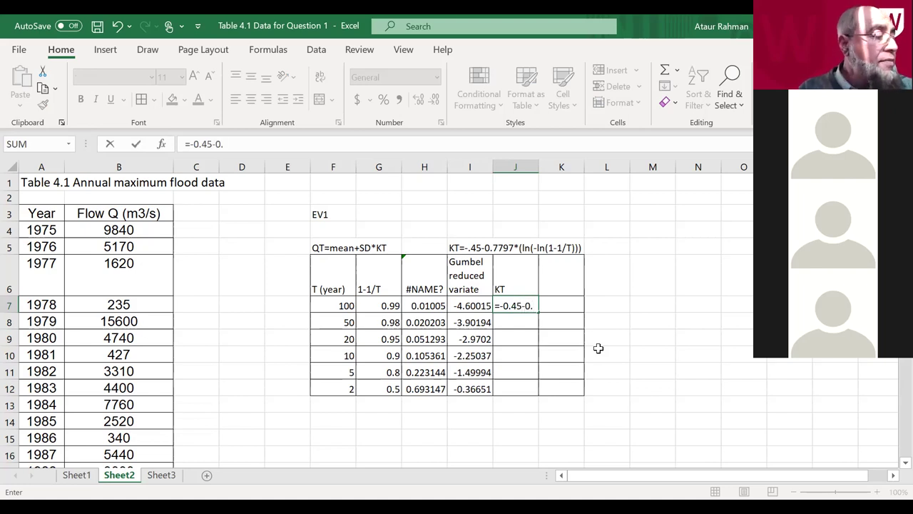
{"action": "type", "text": "77"}
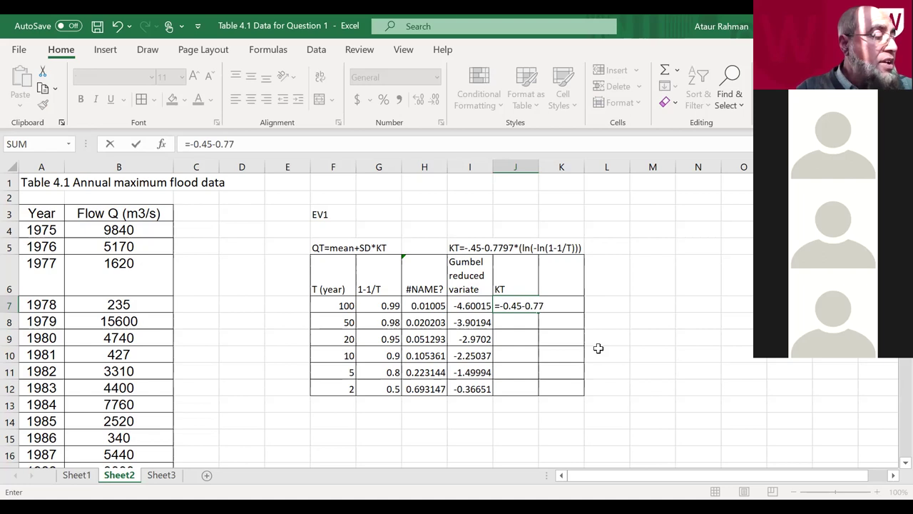
{"action": "type", "text": "97"}
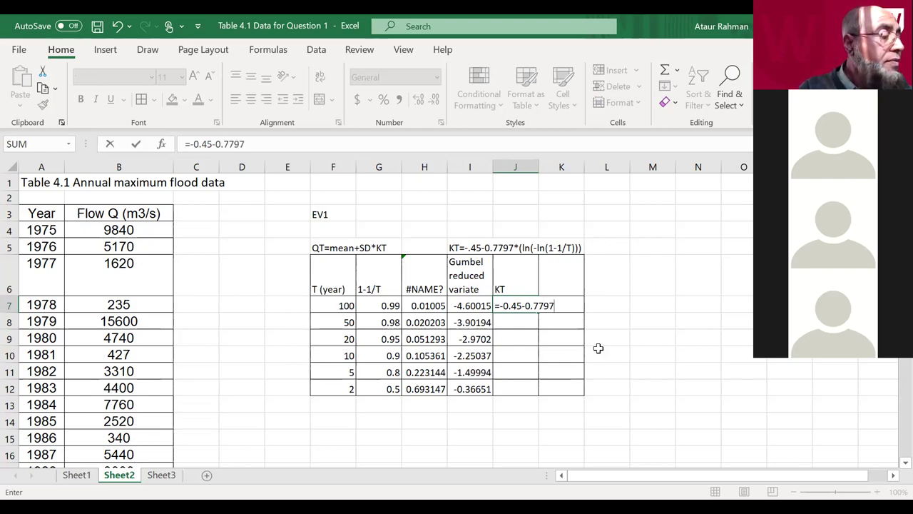
{"action": "type", "text": "*"}
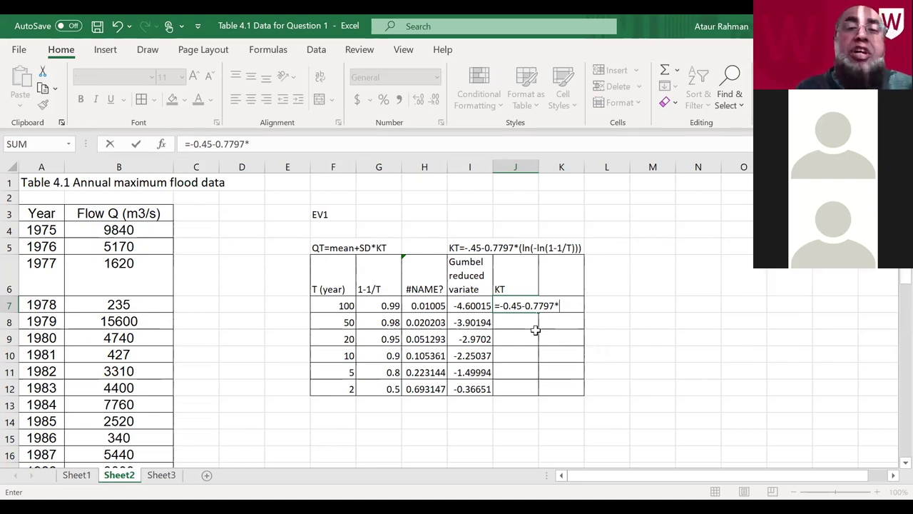
{"action": "left_click", "coordinate": [473, 309]}
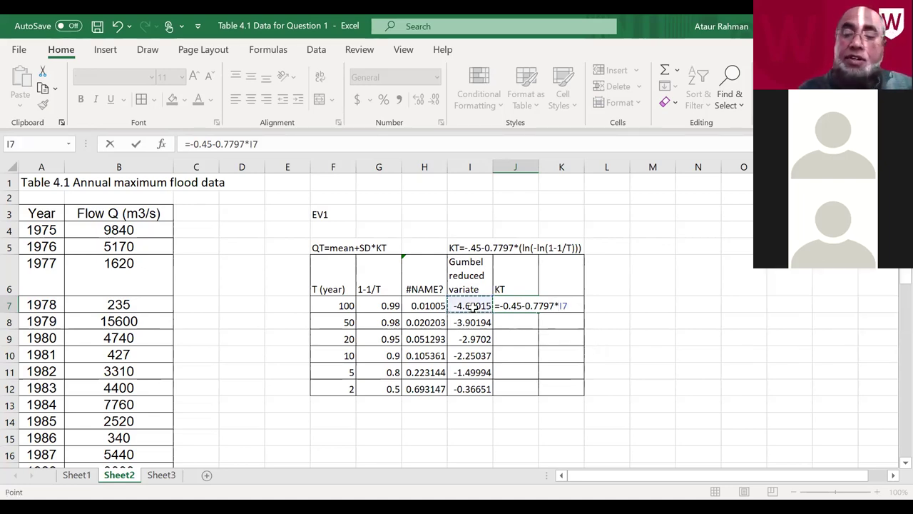
{"action": "key", "text": "Return"}
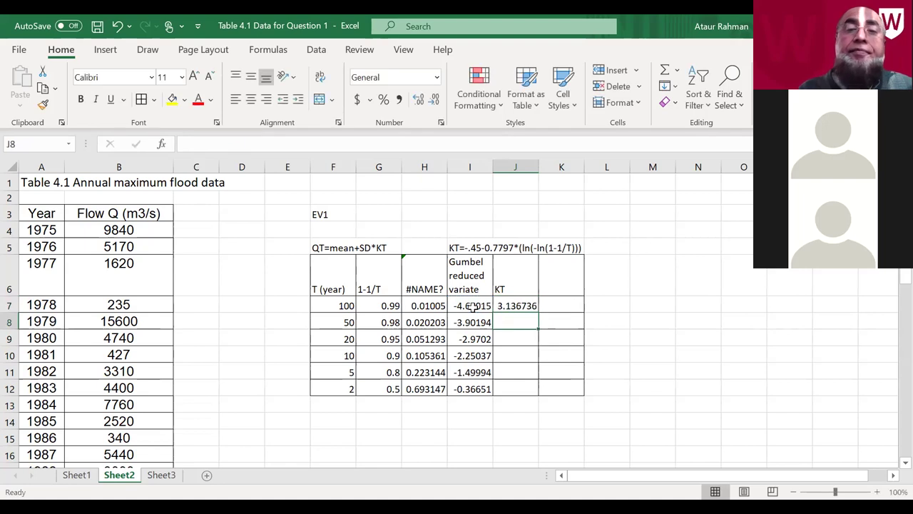
{"action": "left_click", "coordinate": [521, 305]}
{"action": "left_click_drag", "start_coordinate": [539, 312], "coordinate": [535, 398]}
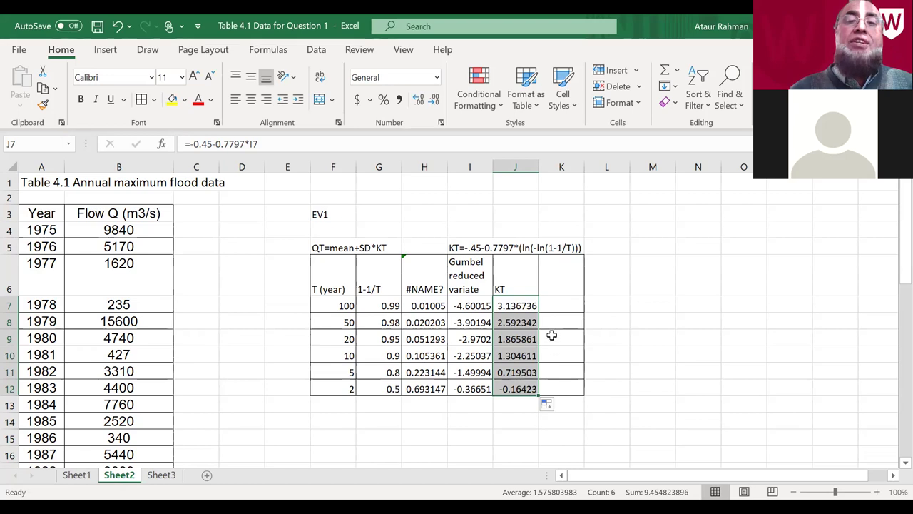
Step: Add the column heading QT in cell K6
{"action": "left_click", "coordinate": [560, 273]}
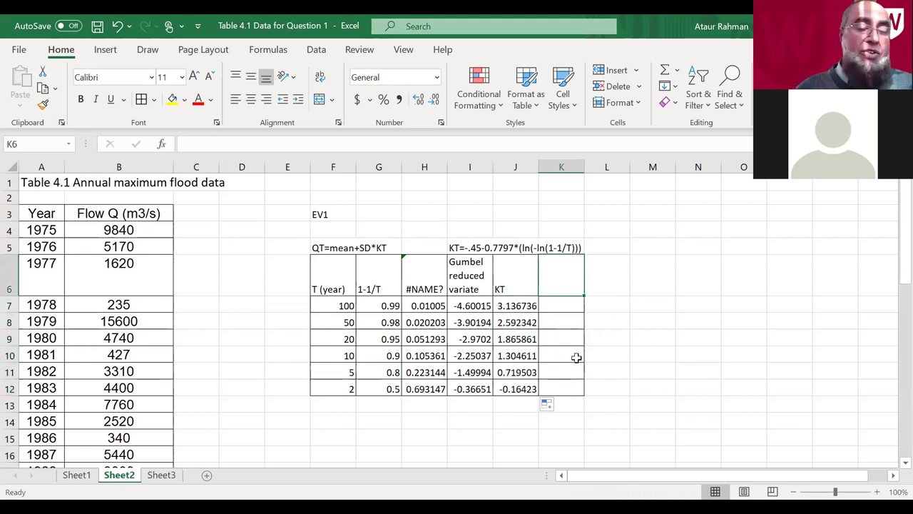
{"action": "type", "text": "QT"}
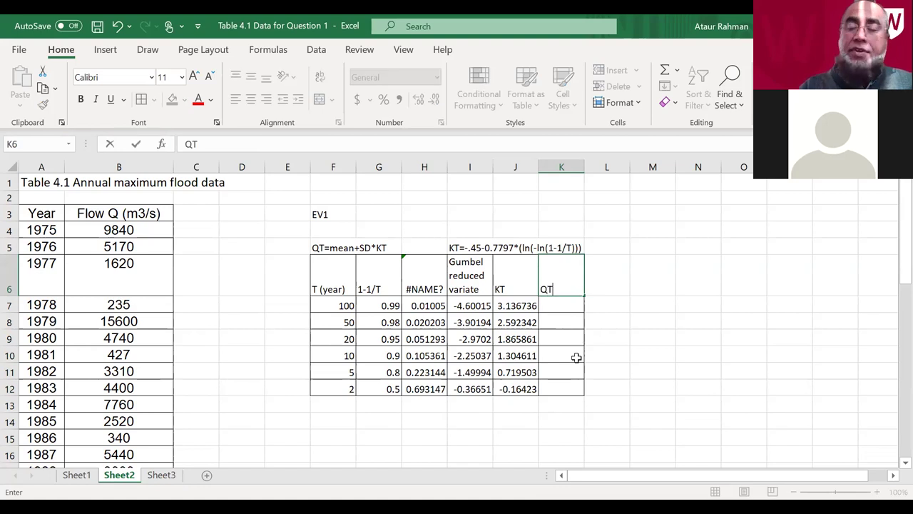
{"action": "left_click", "coordinate": [570, 413]}
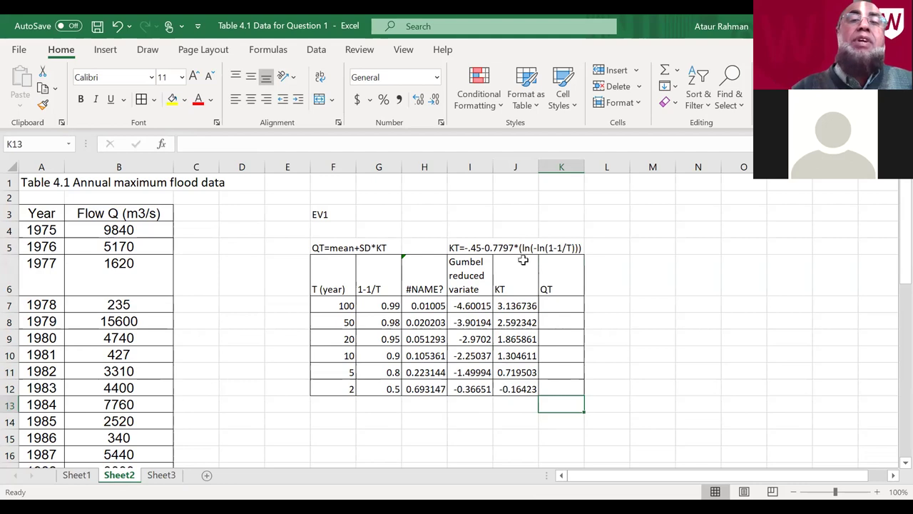
Step: Label cell I2 "mean" and calculate the average of the flows B4:B43 in J2
{"action": "left_click", "coordinate": [475, 197]}
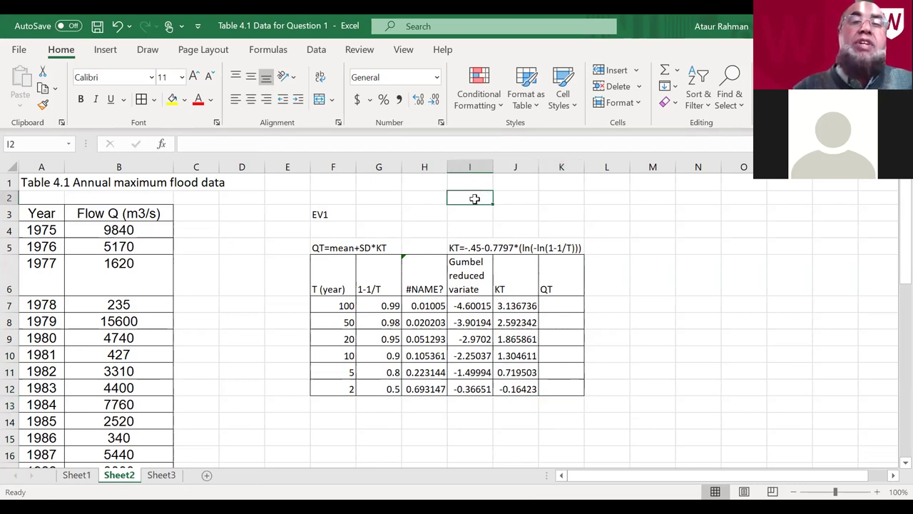
{"action": "type", "text": "mean"}
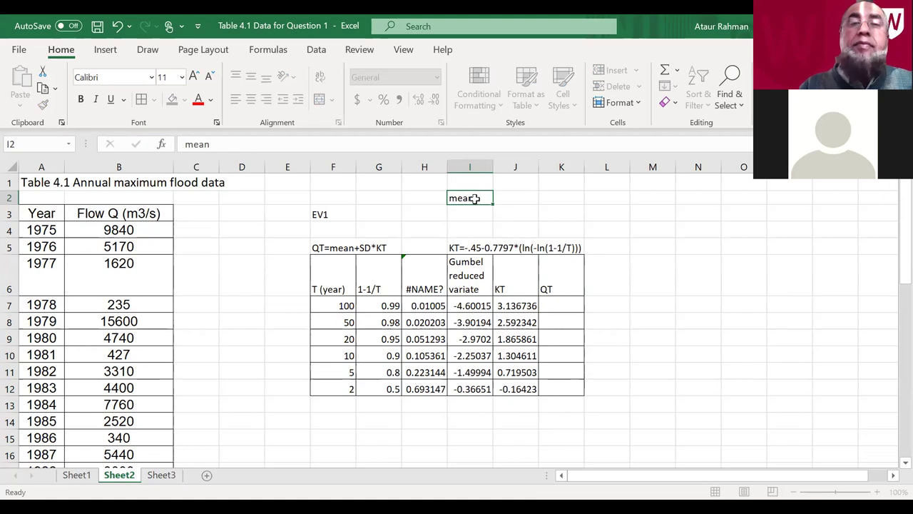
{"action": "key", "text": "Tab"}
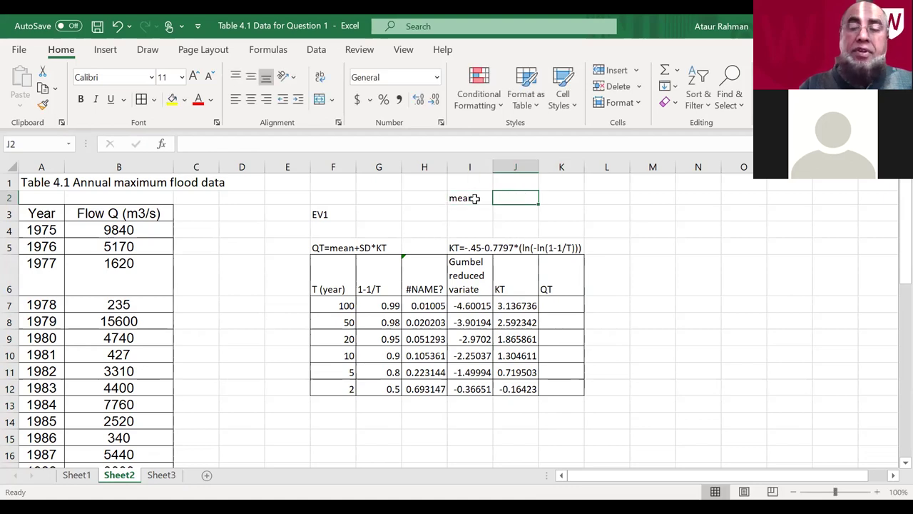
{"action": "type", "text": "="}
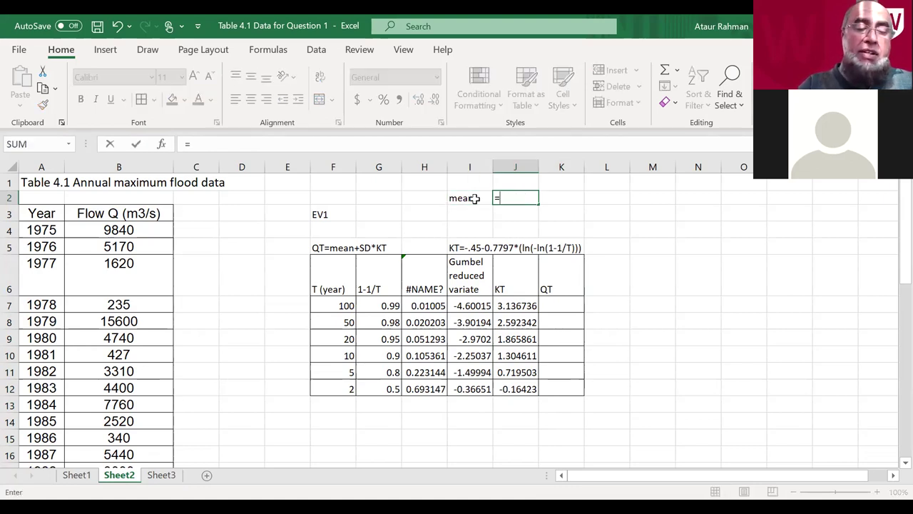
{"action": "type", "text": "average("}
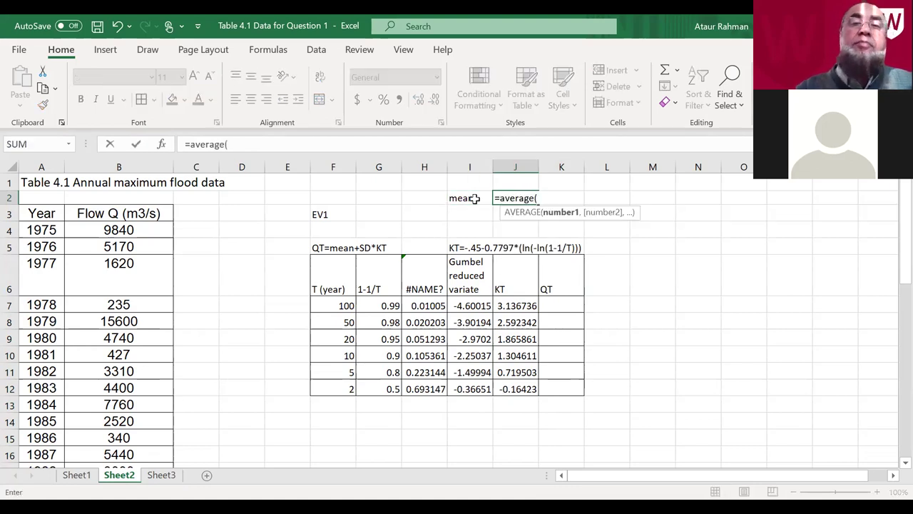
{"action": "left_click", "coordinate": [114, 237]}
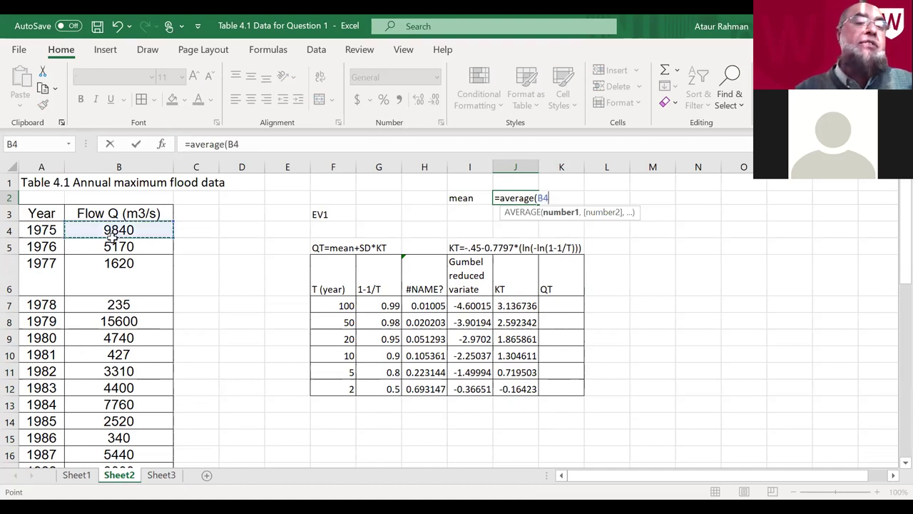
{"action": "left_click_drag", "start_coordinate": [112, 240], "coordinate": [110, 457]}
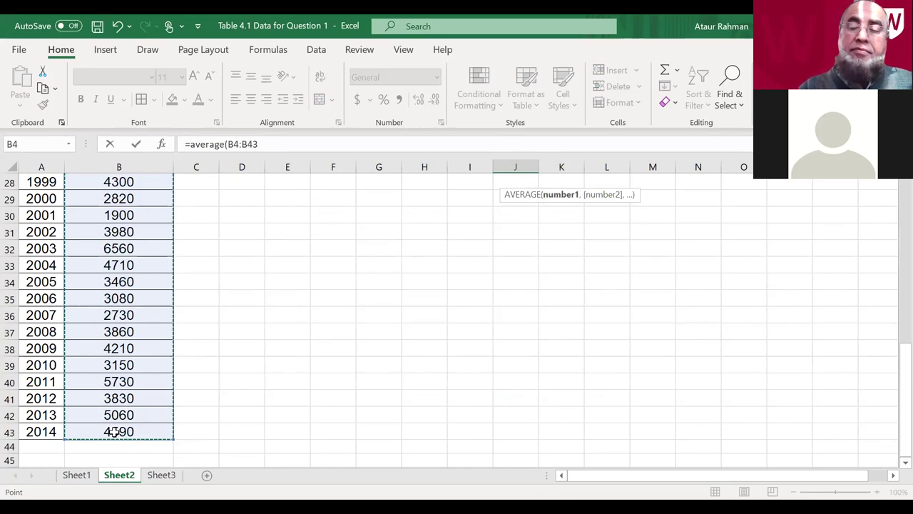
{"action": "key", "text": "Return"}
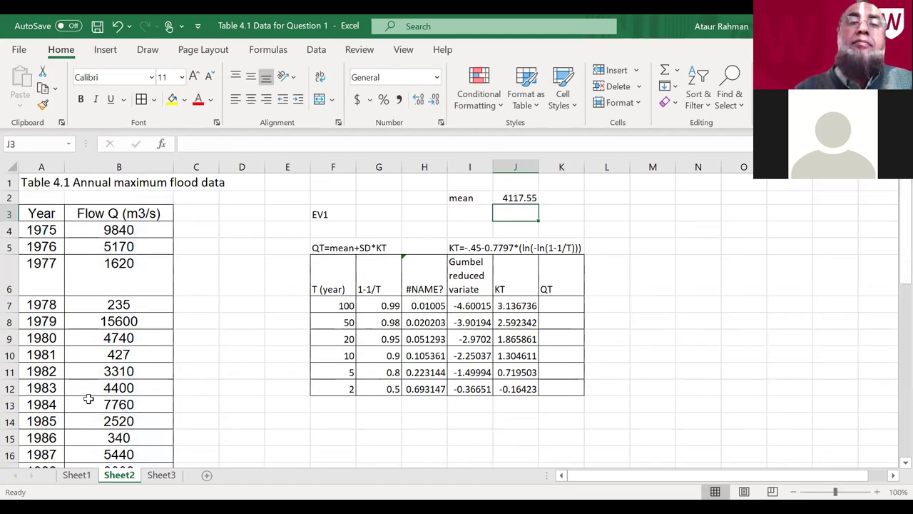
Step: Label cell I3 "SD" and calculate the standard deviation of B4:B43 with STDEV in J3
{"action": "left_click", "coordinate": [475, 213]}
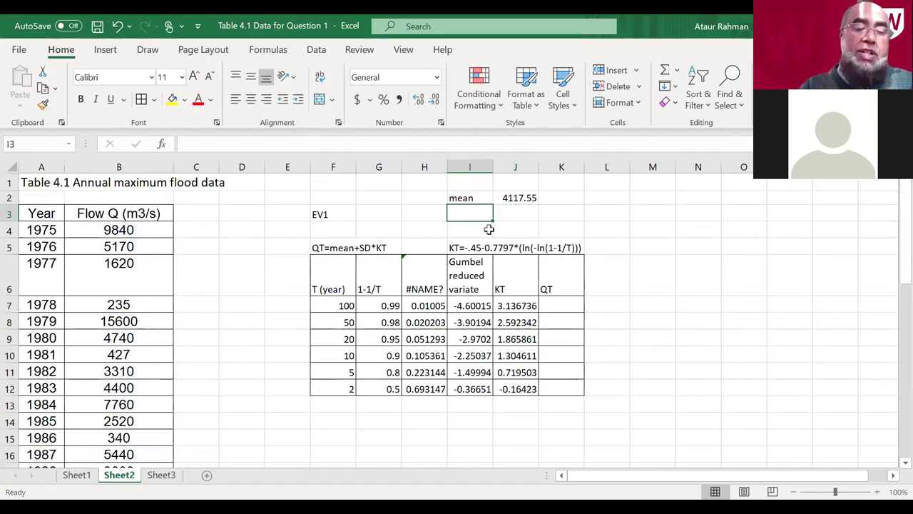
{"action": "type", "text": "SD"}
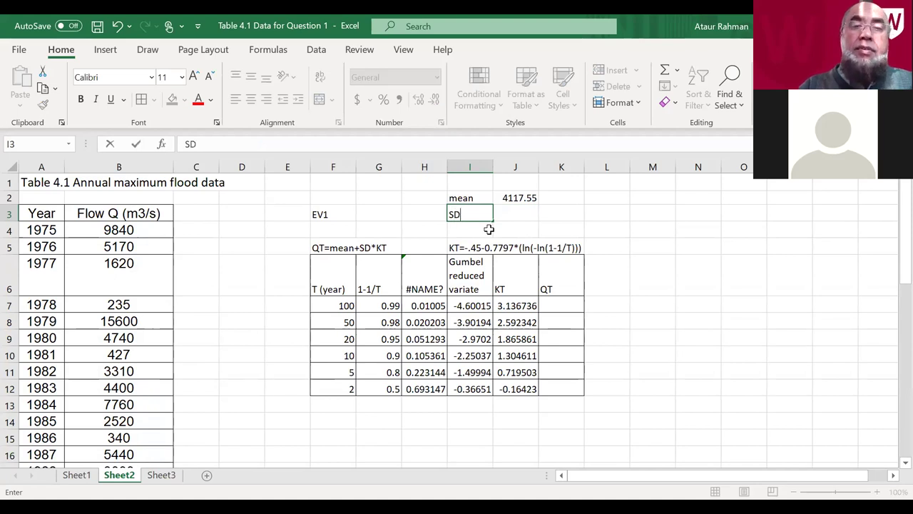
{"action": "key", "text": "Tab"}
{"action": "type", "text": "="}
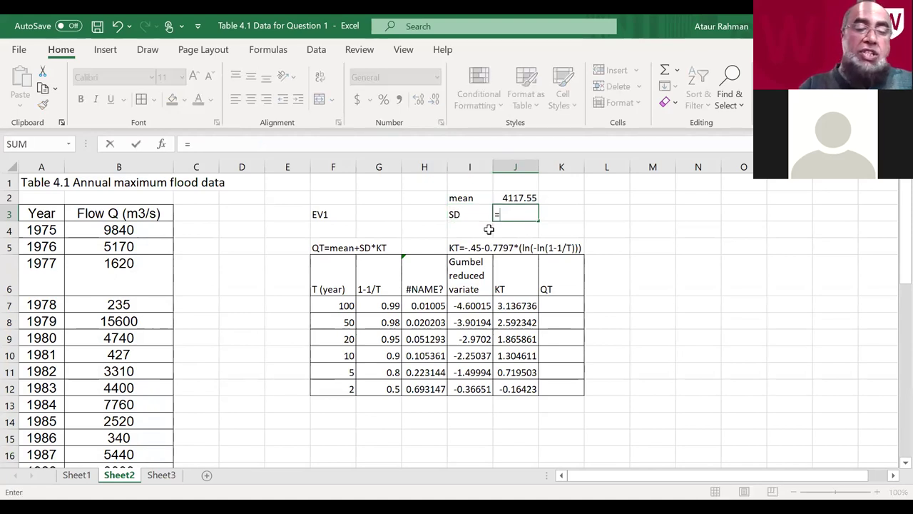
{"action": "type", "text": "stdev"}
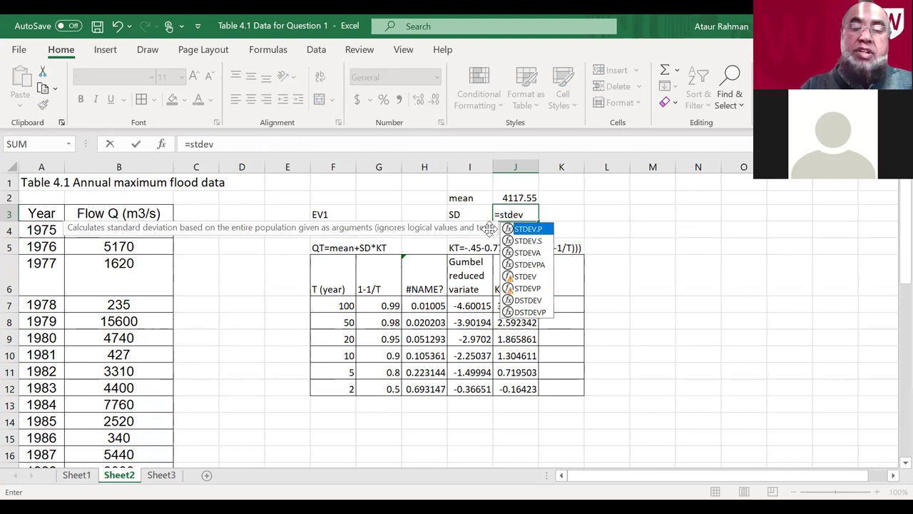
{"action": "type", "text": "("}
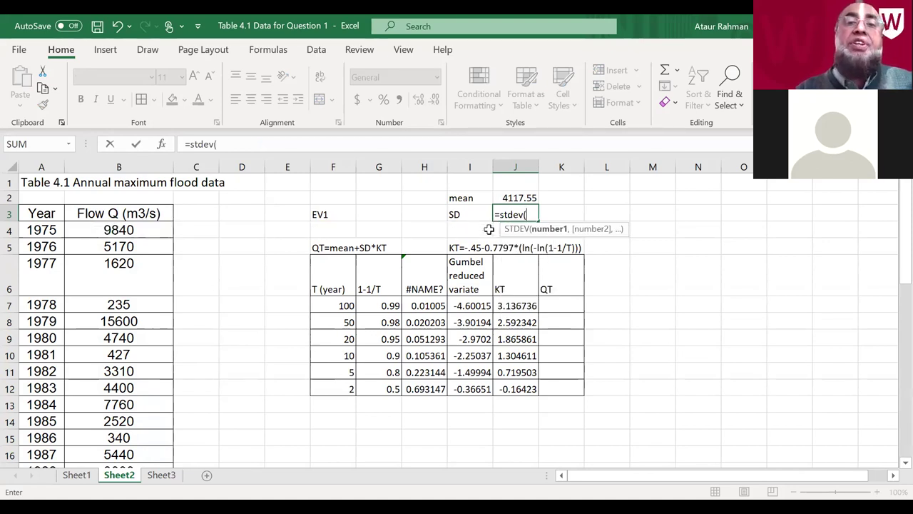
{"action": "left_click", "coordinate": [97, 232]}
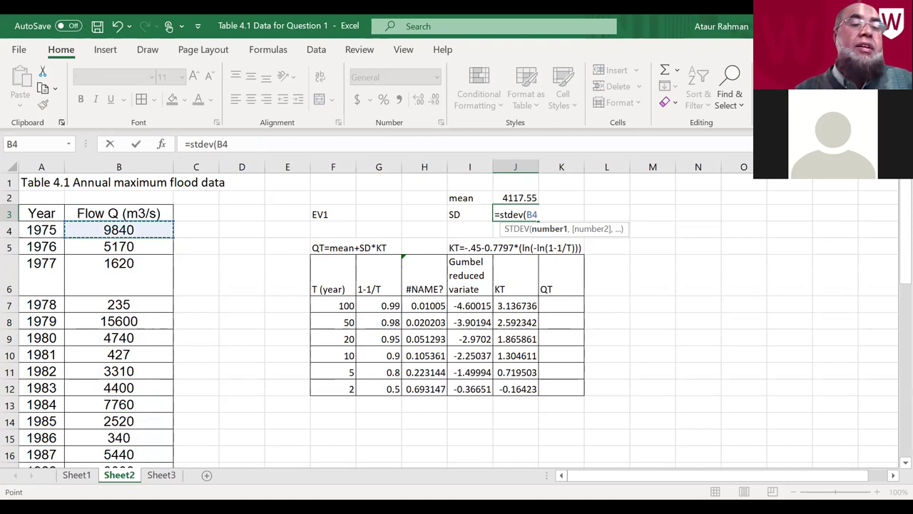
{"action": "key", "text": "ctrl+shift+Down"}
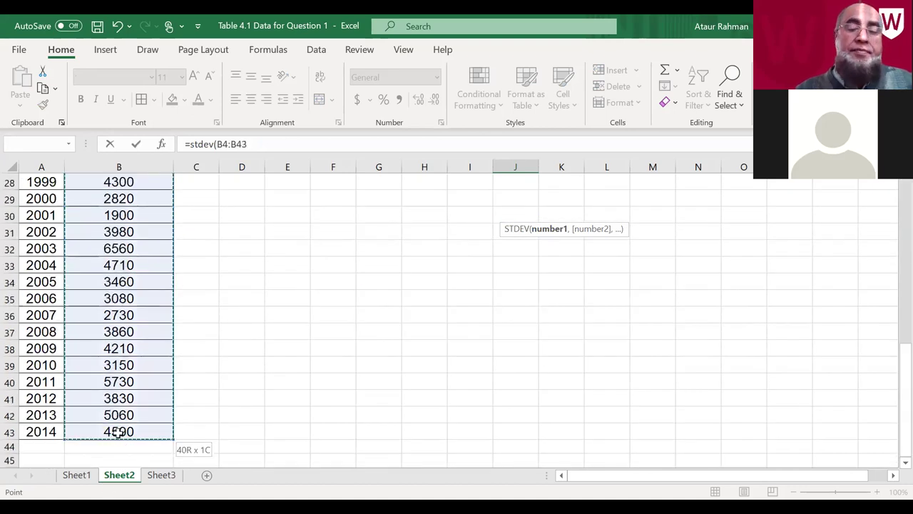
{"action": "key", "text": "Return"}
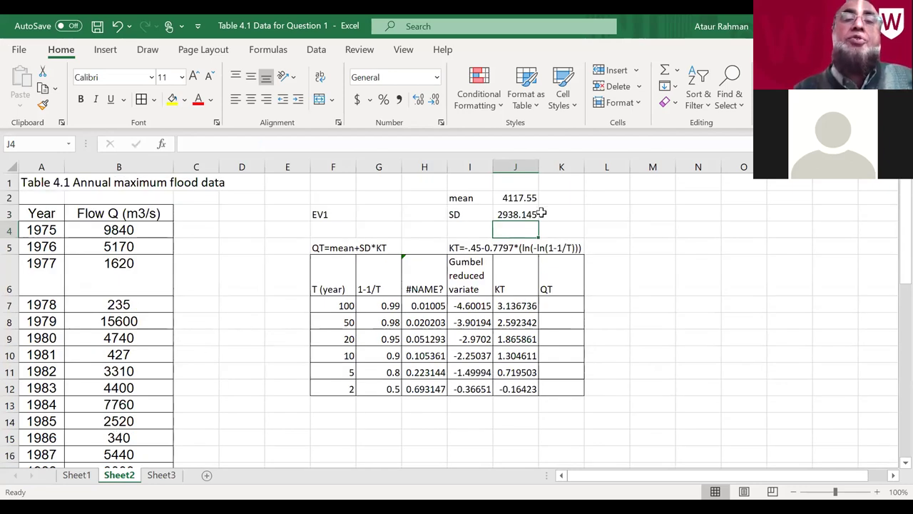
Step: Change the font colour of the QT=mean+SD*KT text in cell F5 to red
{"action": "left_click", "coordinate": [565, 308]}
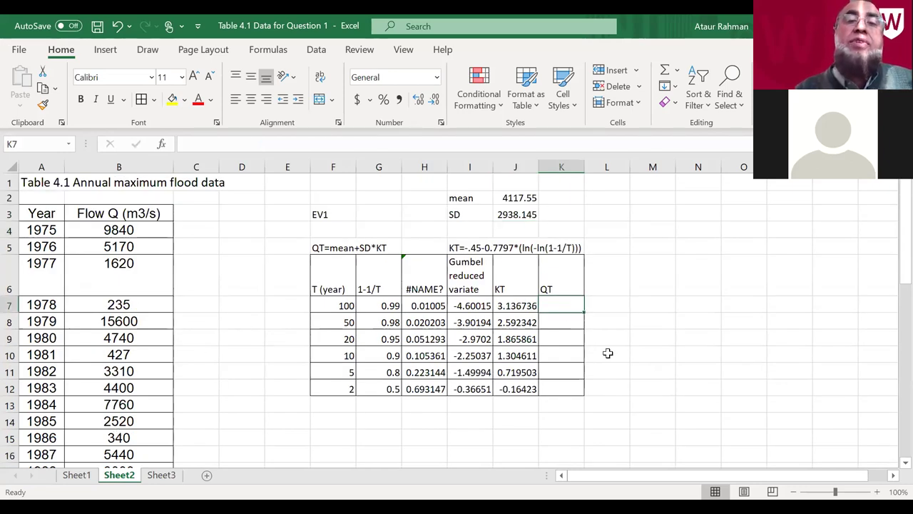
{"action": "left_click", "coordinate": [328, 246]}
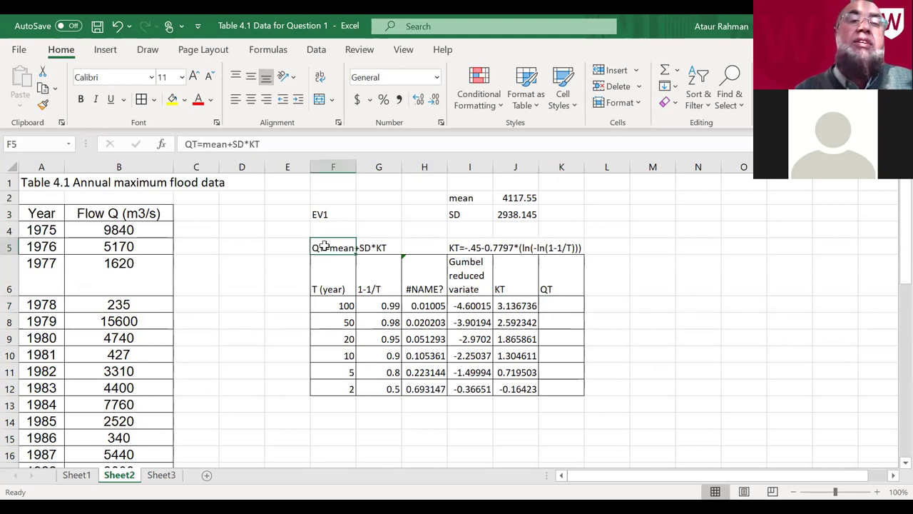
{"action": "left_click", "coordinate": [198, 100]}
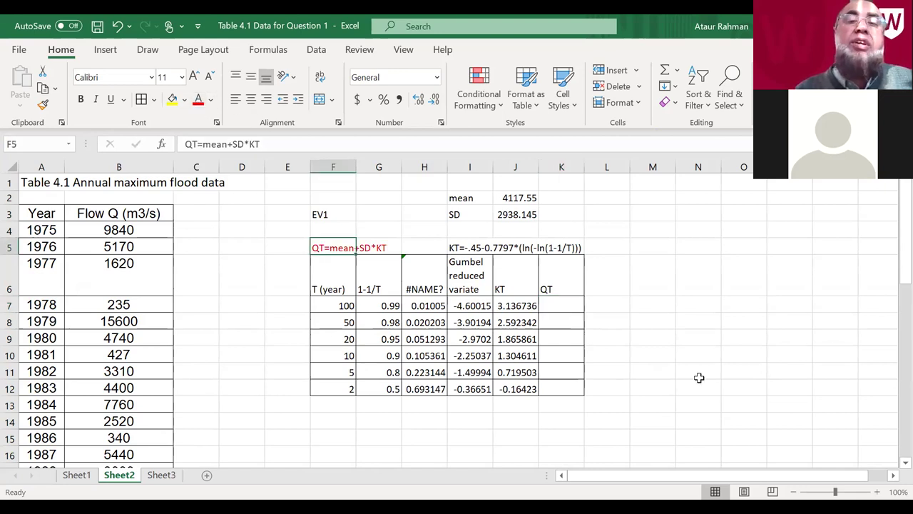
Step: Calculate the 100-year QT in K7 with =$J$2+$J$3*J7, using absolute references for the mean and SD
{"action": "left_click", "coordinate": [562, 308]}
{"action": "type", "text": "="}
{"action": "left_click", "coordinate": [523, 201]}
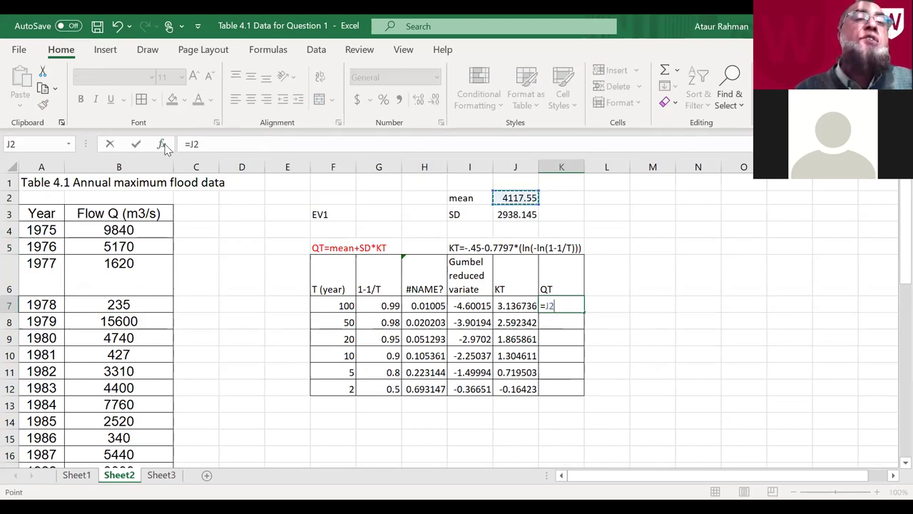
{"action": "left_click", "coordinate": [191, 143]}
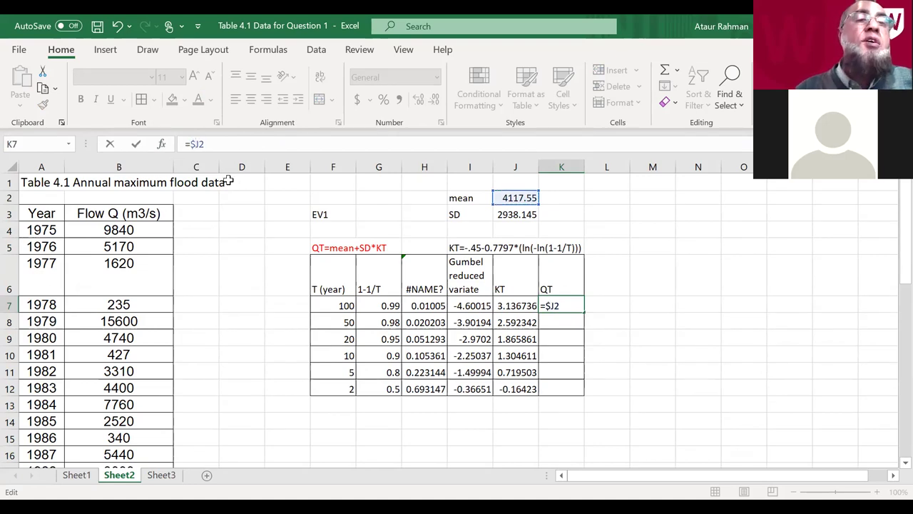
{"action": "type", "text": "$J"}
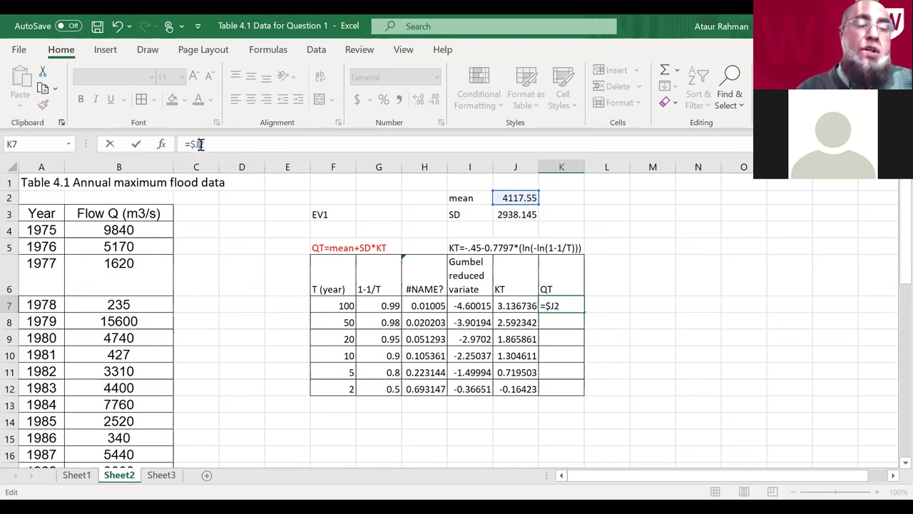
{"action": "type", "text": "$2"}
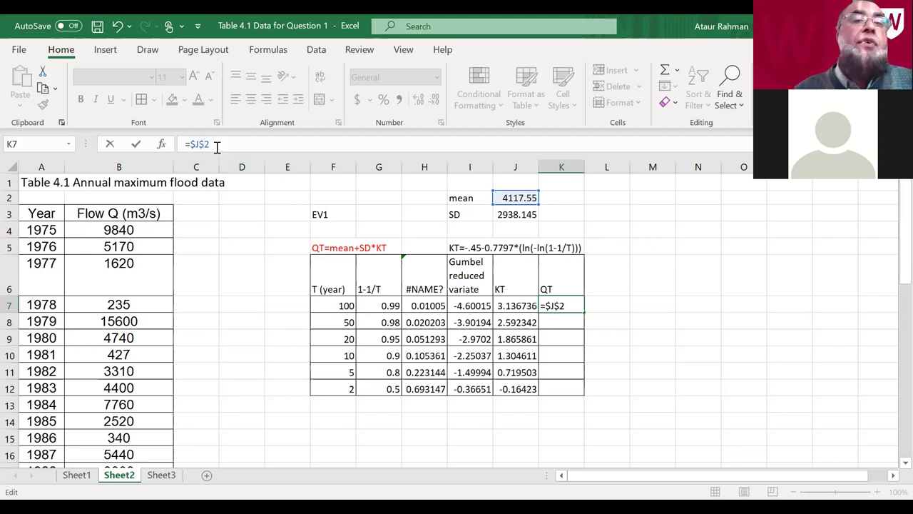
{"action": "type", "text": "+"}
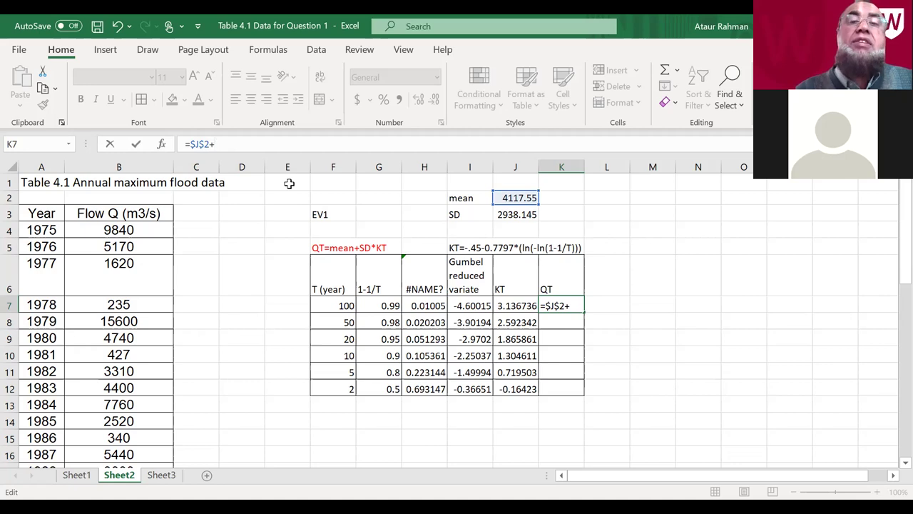
{"action": "left_click", "coordinate": [518, 214]}
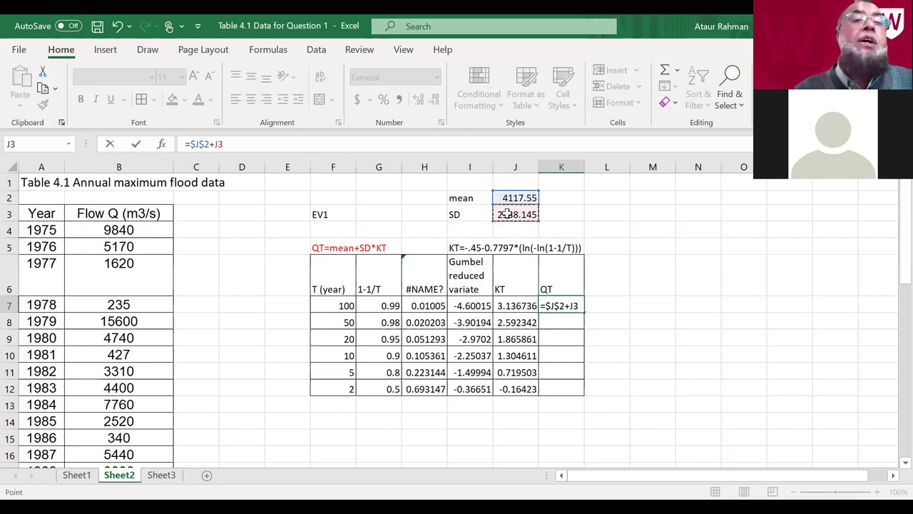
{"action": "left_click", "coordinate": [217, 145]}
{"action": "type", "text": "$J"}
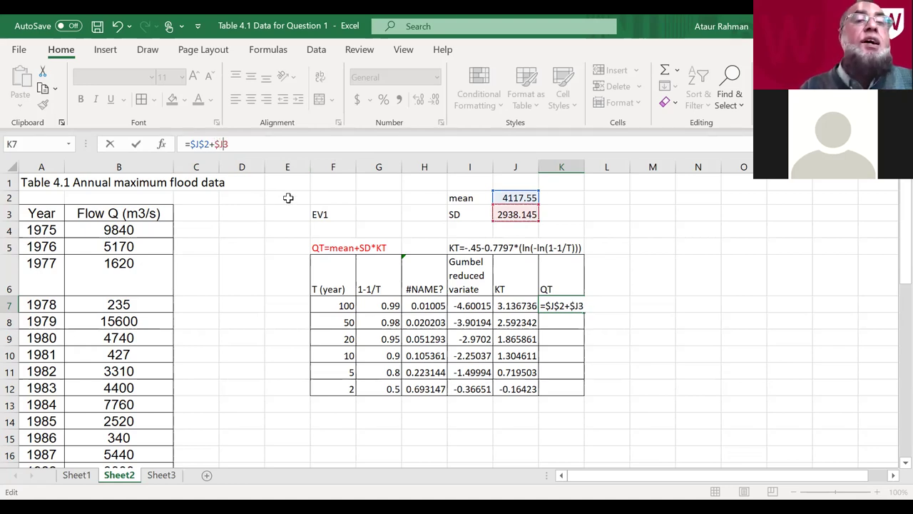
{"action": "type", "text": "$"}
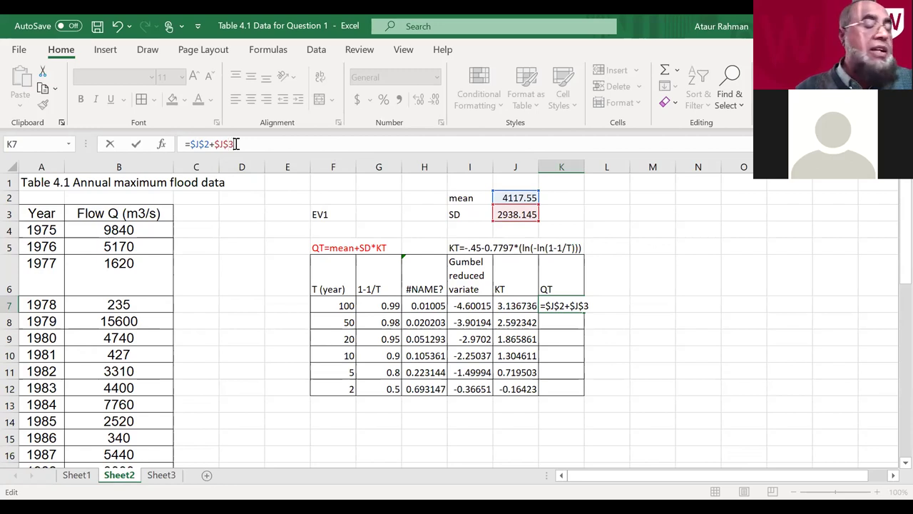
{"action": "type", "text": "*"}
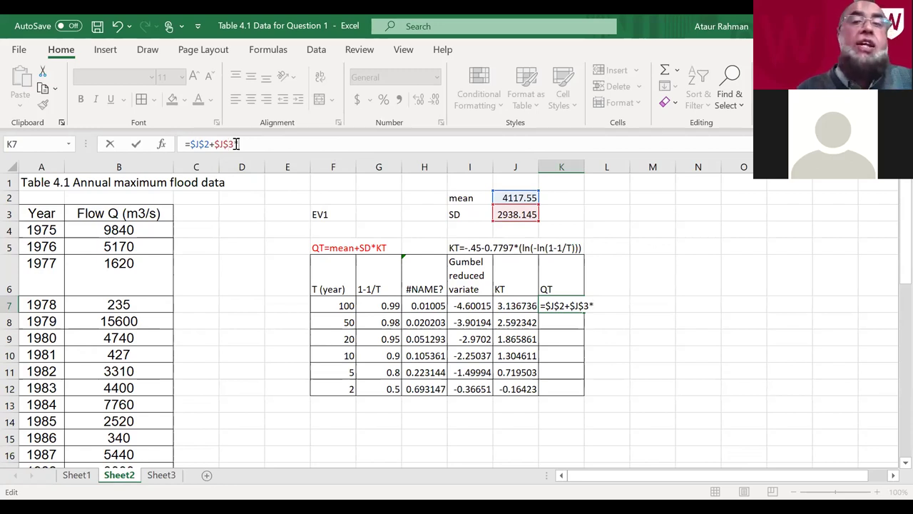
{"action": "left_click", "coordinate": [521, 305]}
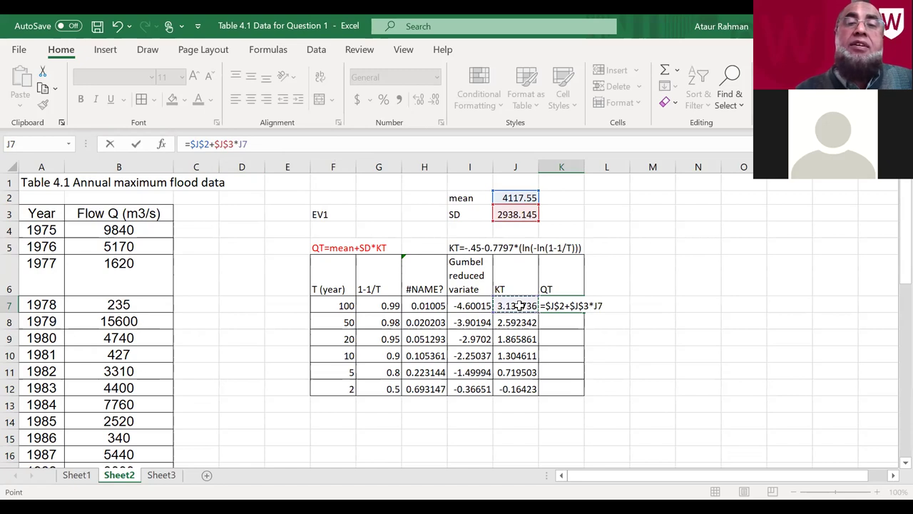
{"action": "key", "text": "Return"}
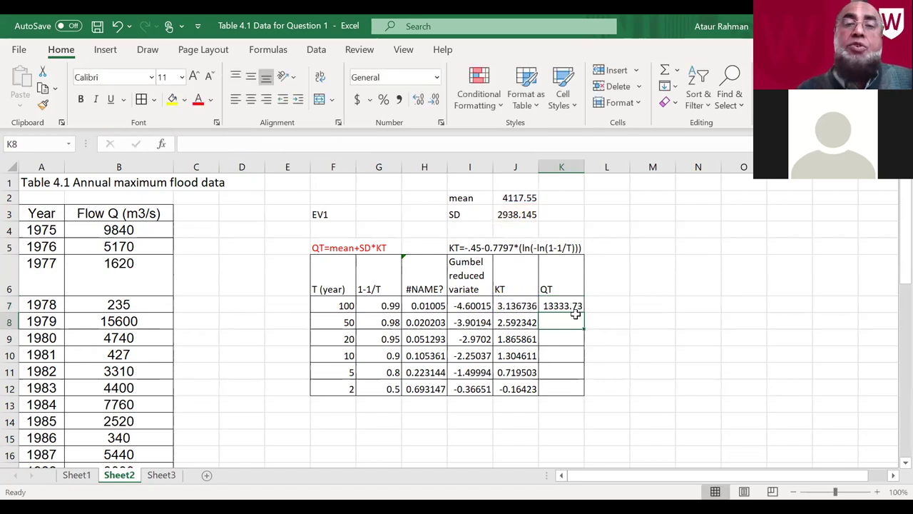
Step: Fill the QT formula from K7 down to K12 for the remaining return periods
{"action": "left_click", "coordinate": [560, 303]}
{"action": "left_click_drag", "start_coordinate": [585, 314], "coordinate": [585, 394]}
{"action": "left_click", "coordinate": [582, 424]}
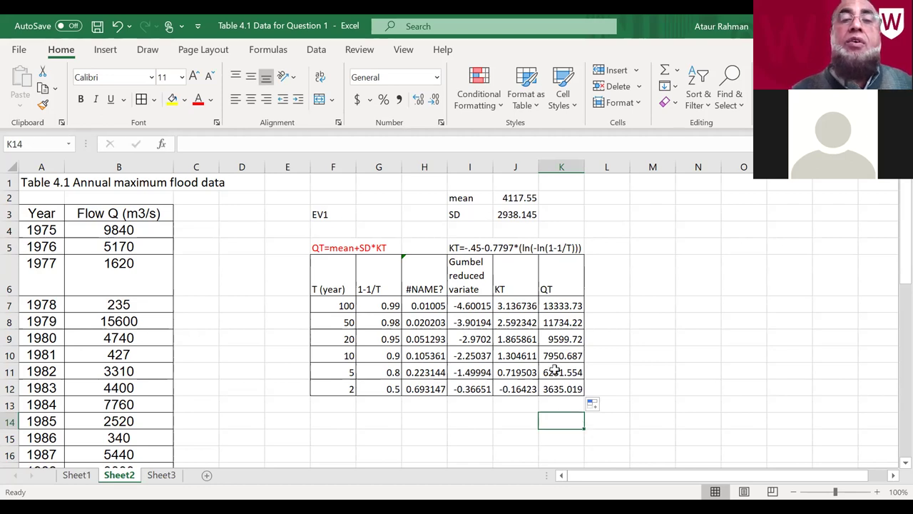
Step: Add the unit to the QT column heading in K6 so it reads "QT (m3/s)"
{"action": "left_click", "coordinate": [546, 287]}
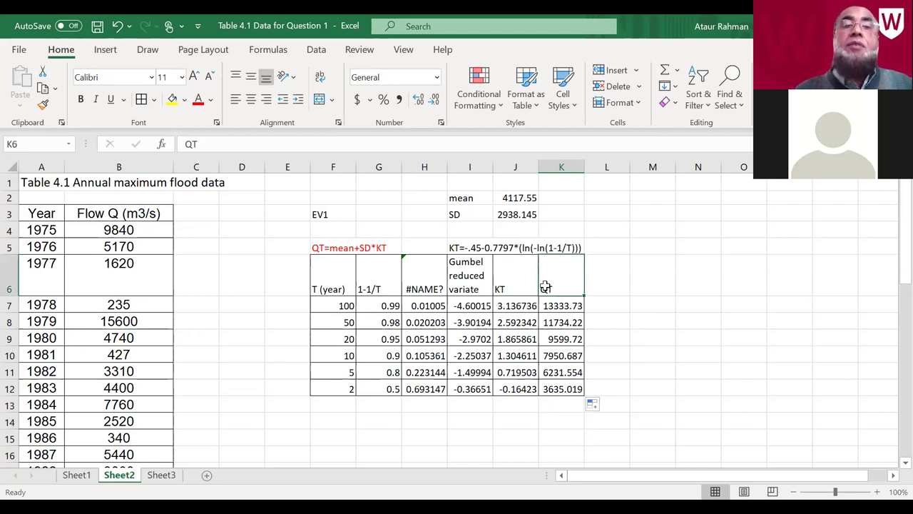
{"action": "left_click", "coordinate": [206, 143]}
{"action": "type", "text": "(m3/s)"}
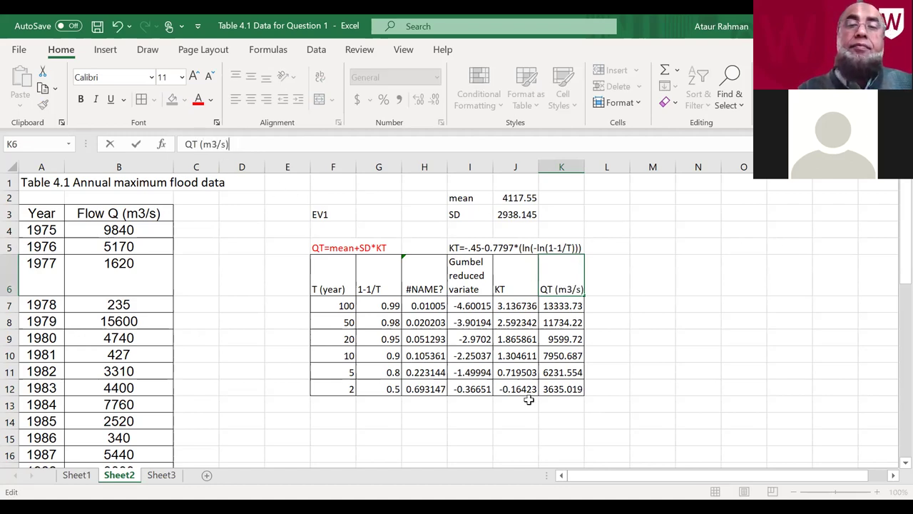
{"action": "left_click", "coordinate": [559, 409]}
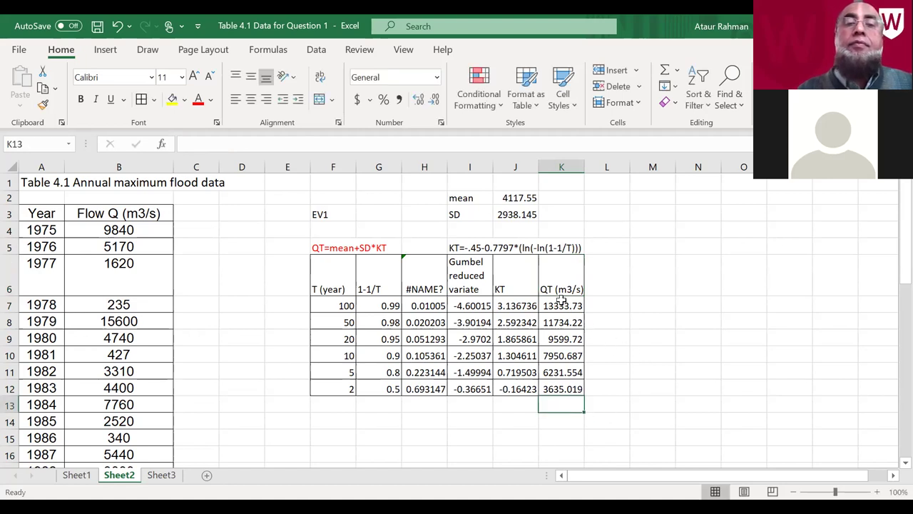
Step: Change the font colour of the QT heading and values in K6:K12 to green
{"action": "left_click_drag", "start_coordinate": [554, 284], "coordinate": [564, 389]}
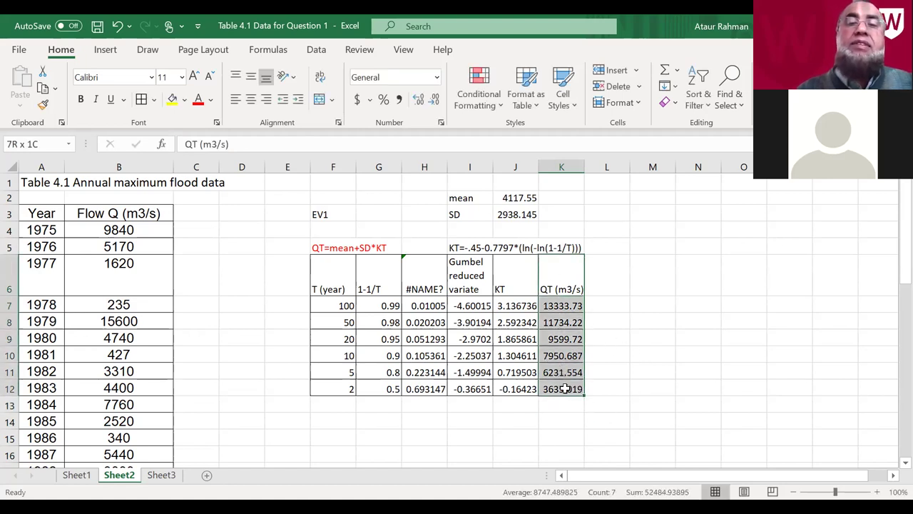
{"action": "left_click", "coordinate": [212, 102]}
{"action": "left_click", "coordinate": [260, 255]}
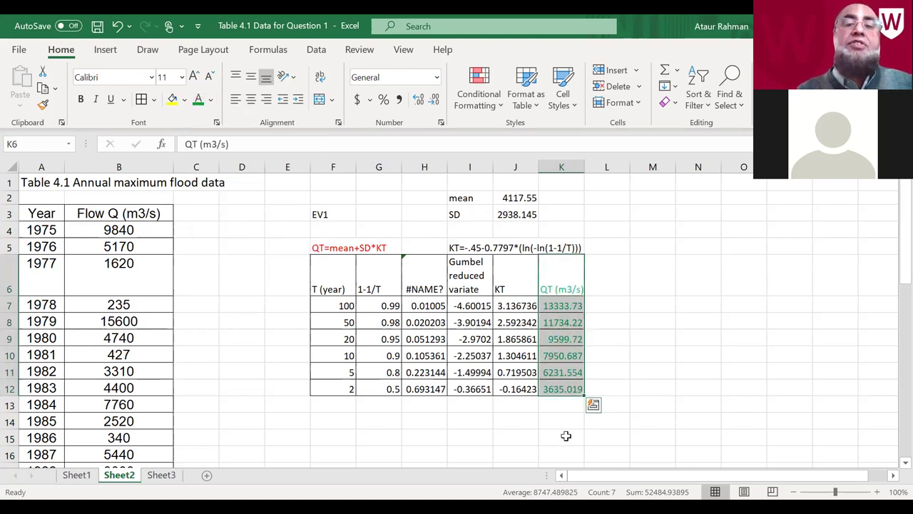
{"action": "left_click", "coordinate": [560, 434]}
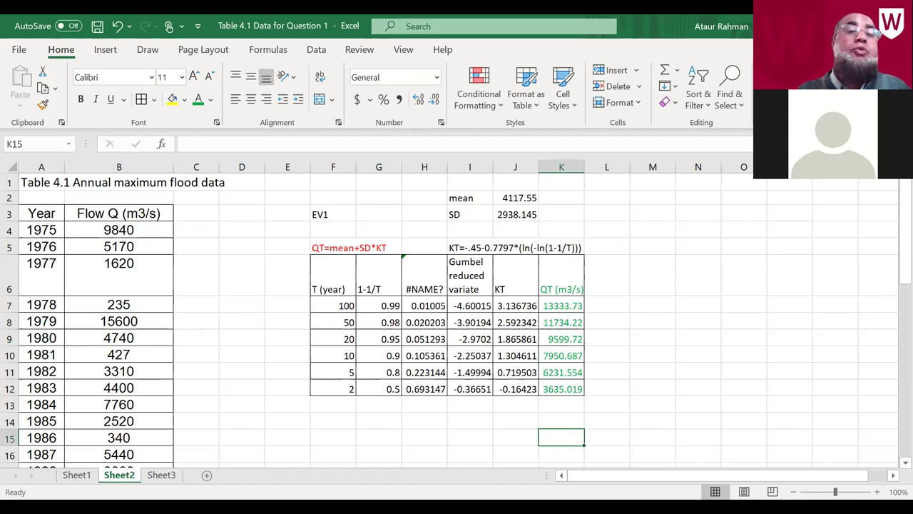
Step: Copy the Year and Flow Q (m3/s) table A3:B43 and paste it below the EV1 table, starting at G16
{"action": "scroll", "coordinate": [264, 361], "scroll_direction": "down", "scroll_amount": 1}
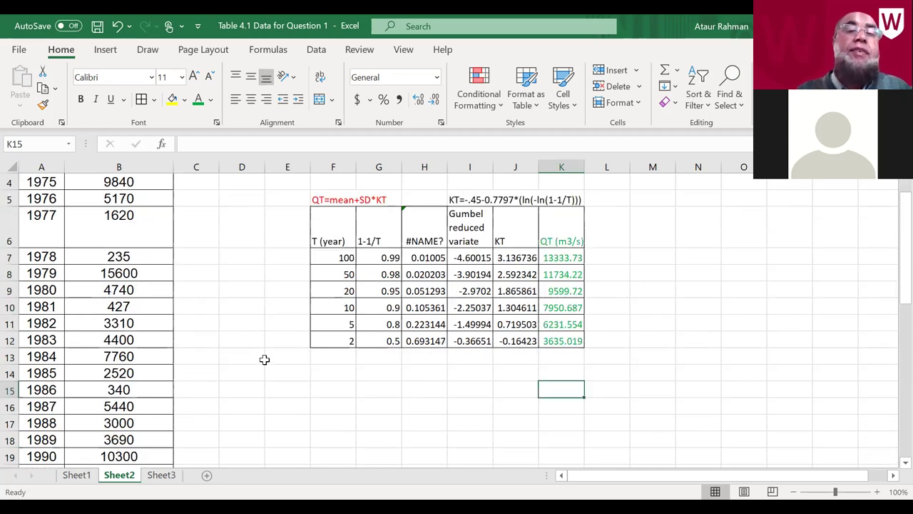
{"action": "scroll", "coordinate": [264, 359], "scroll_direction": "up", "scroll_amount": 1}
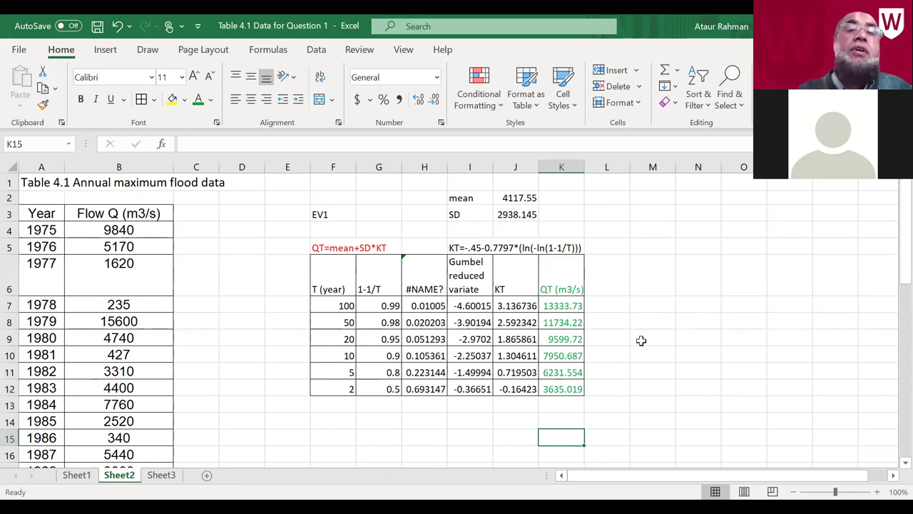
{"action": "left_click_drag", "start_coordinate": [43, 212], "coordinate": [141, 430]}
{"action": "key", "text": "ctrl+c"}
{"action": "scroll", "coordinate": [525, 428], "scroll_direction": "up", "scroll_amount": 6}
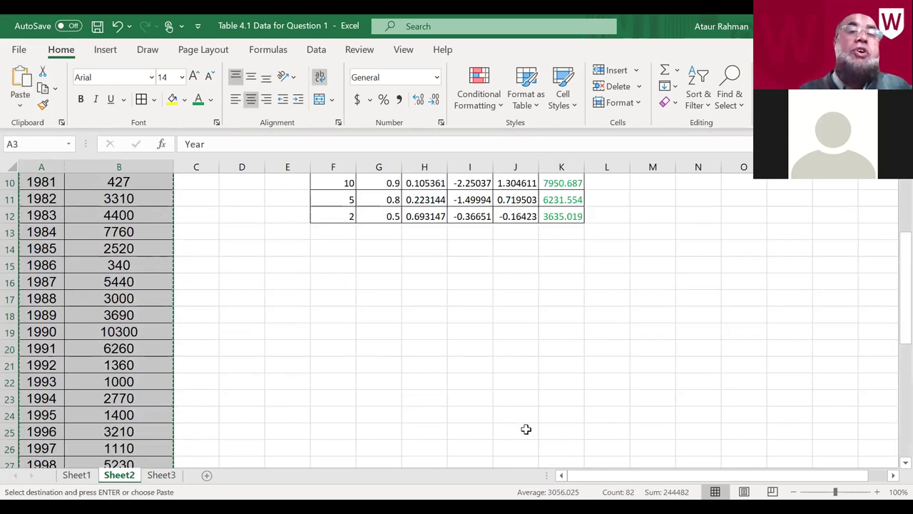
{"action": "scroll", "coordinate": [526, 429], "scroll_direction": "up", "scroll_amount": 3}
{"action": "scroll", "coordinate": [526, 429], "scroll_direction": "down", "scroll_amount": 1}
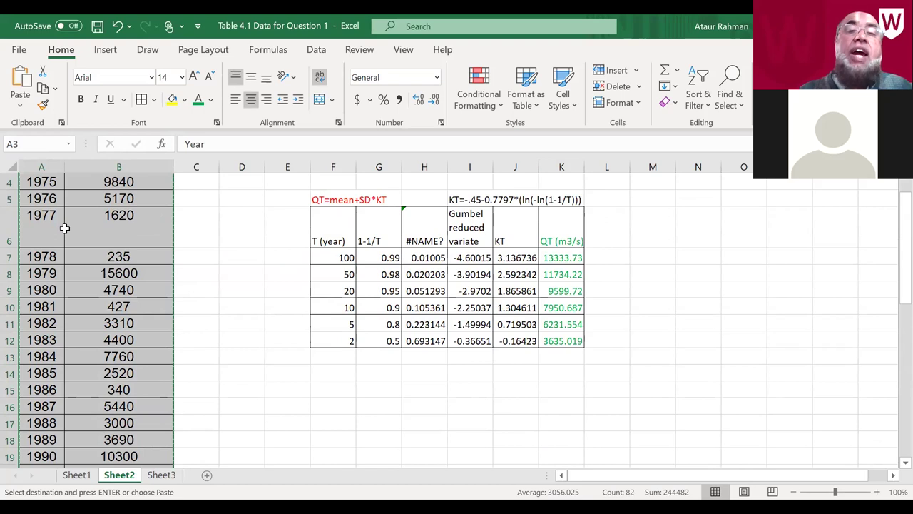
{"action": "left_click", "coordinate": [376, 405]}
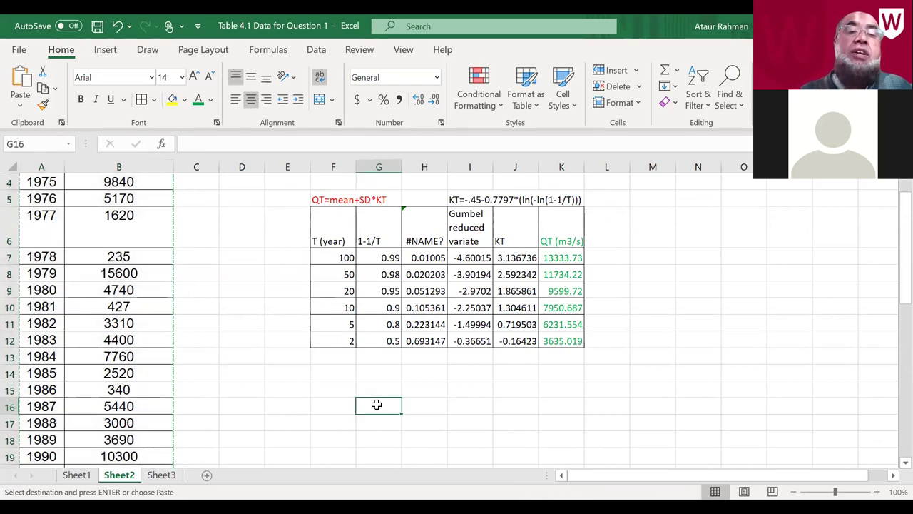
{"action": "key", "text": "ctrl+v"}
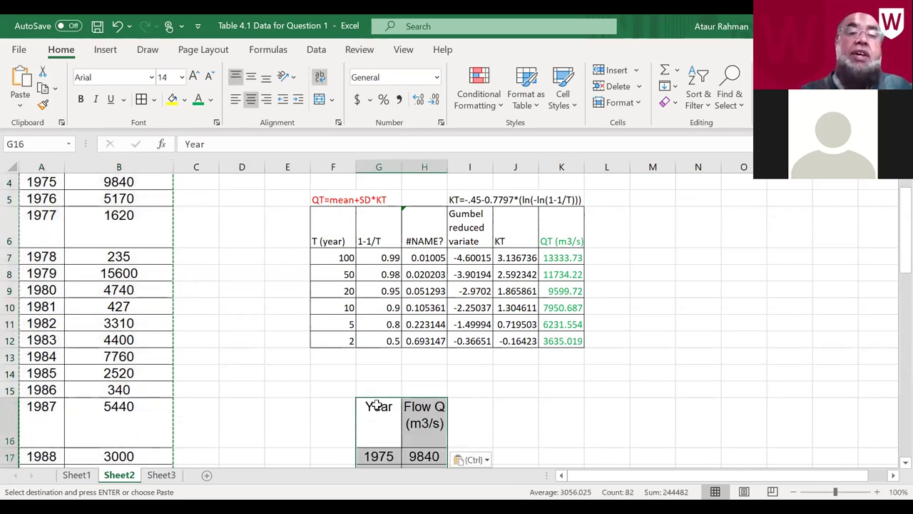
Step: Sort the pasted flood table by Flow Q (m3/s) from largest to smallest, keeping the header row
{"action": "left_click", "coordinate": [319, 51]}
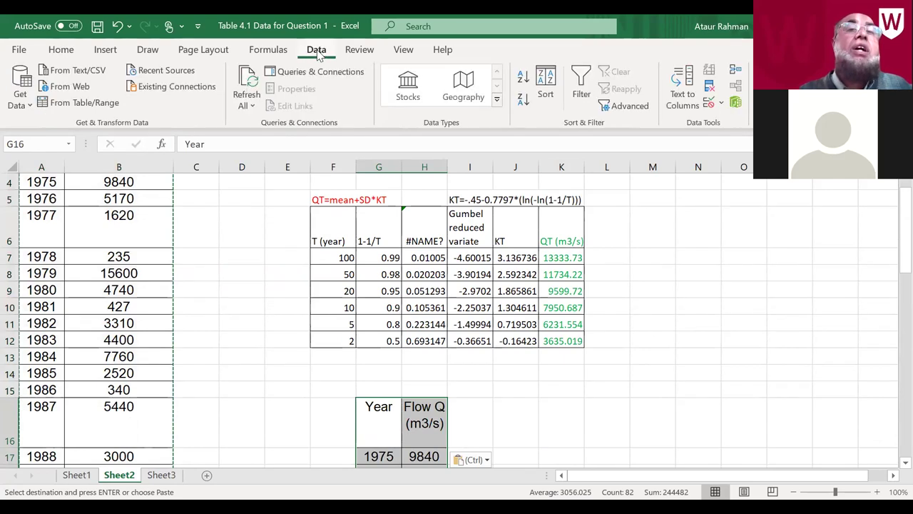
{"action": "left_click", "coordinate": [545, 103]}
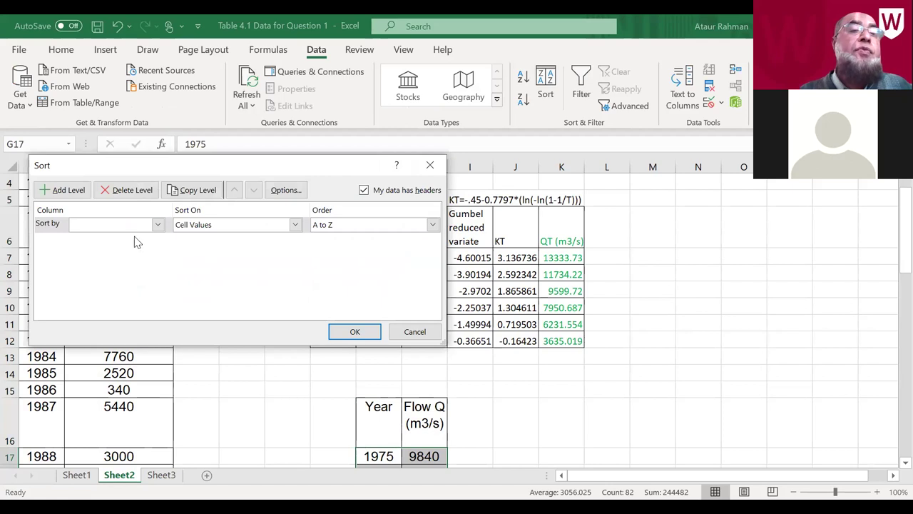
{"action": "left_click", "coordinate": [158, 224]}
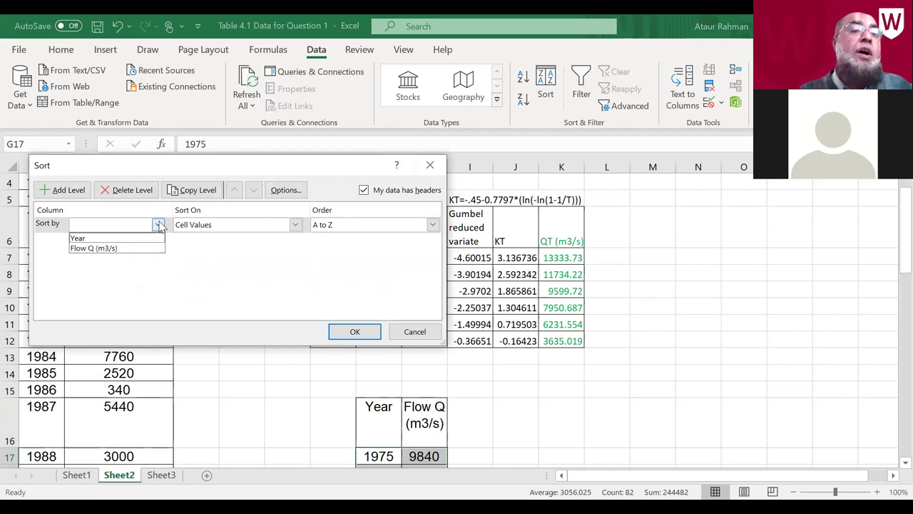
{"action": "left_click", "coordinate": [91, 249]}
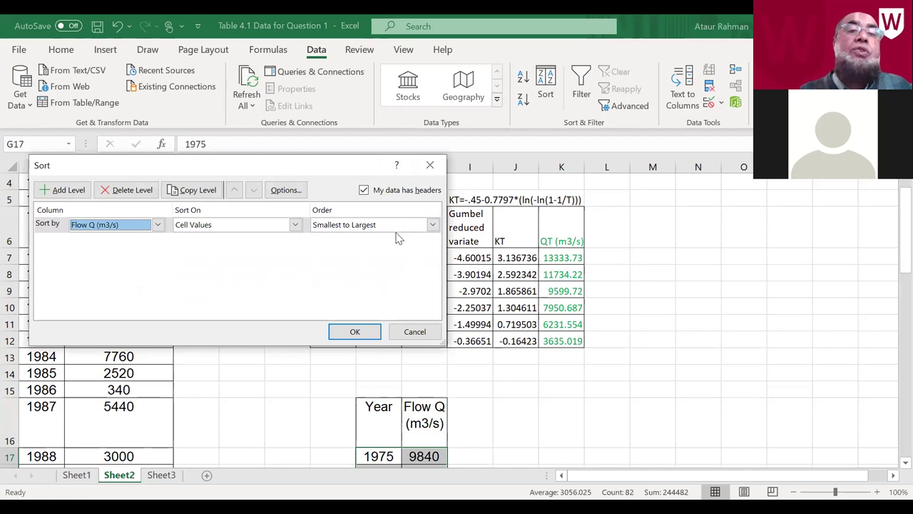
{"action": "left_click", "coordinate": [433, 225]}
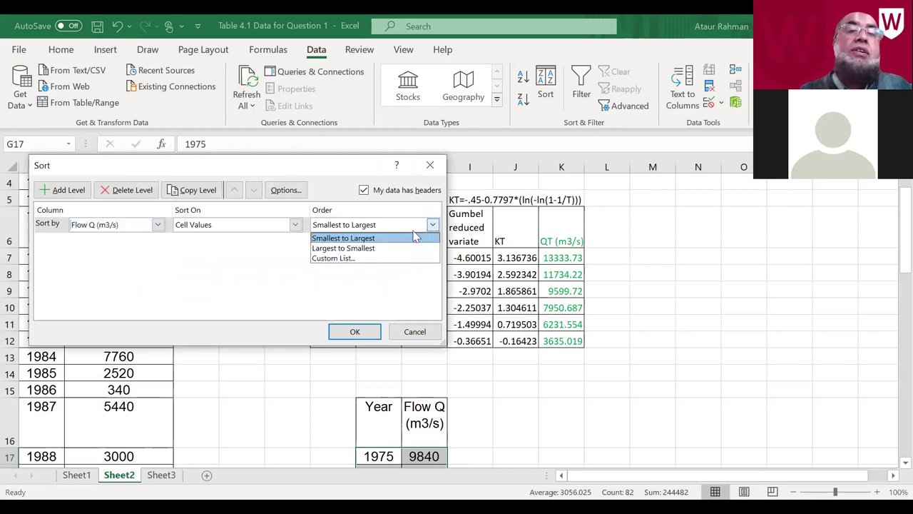
{"action": "left_click", "coordinate": [367, 247]}
{"action": "left_click", "coordinate": [357, 334]}
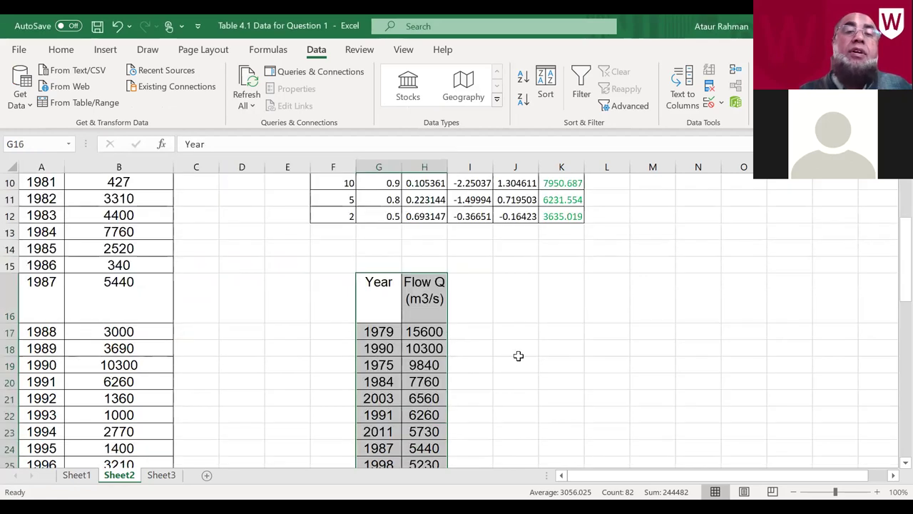
Step: Add the column heading "rank (m)" in I16 beside the sorted flows
{"action": "left_click", "coordinate": [472, 307]}
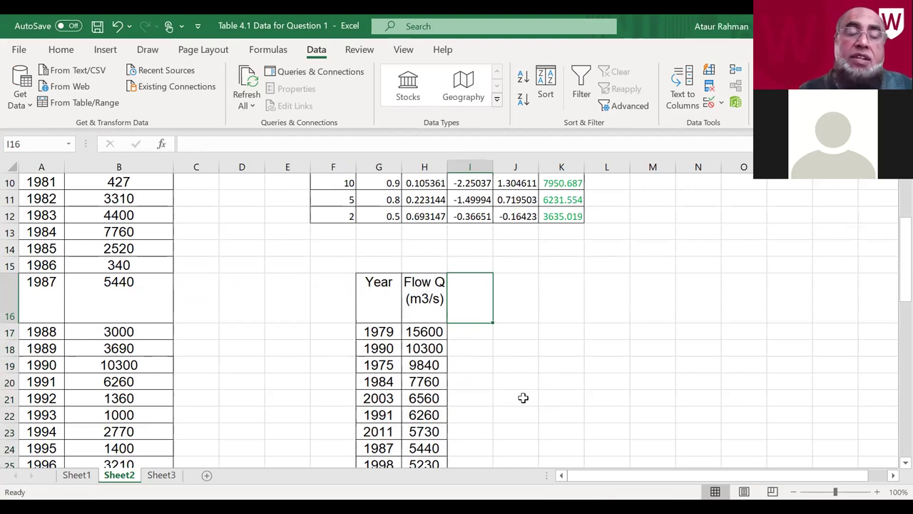
{"action": "type", "text": "ran"}
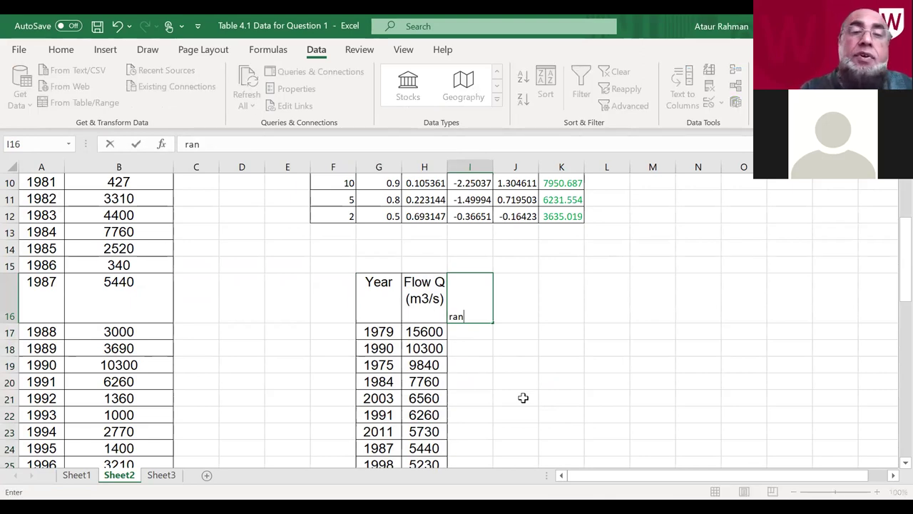
{"action": "type", "text": "k (m)"}
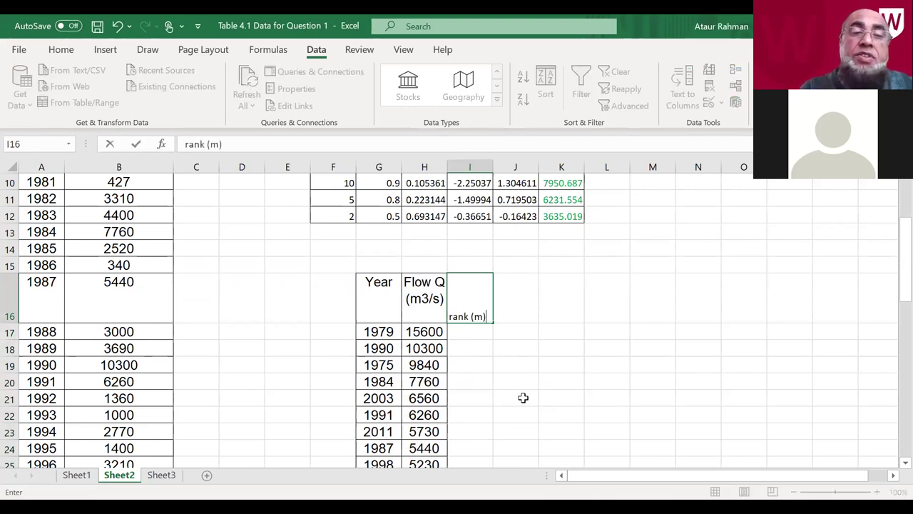
{"action": "key", "text": "Return"}
Step: Number the sorted flows from 1 to 40 under the rank (m) heading in I17:I56
{"action": "type", "text": "1"}
{"action": "key", "text": "Return"}
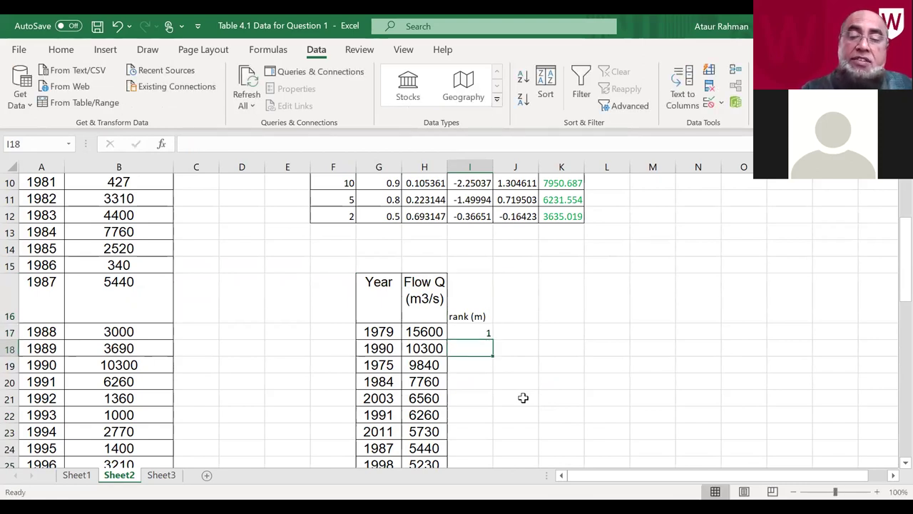
{"action": "type", "text": "=2"}
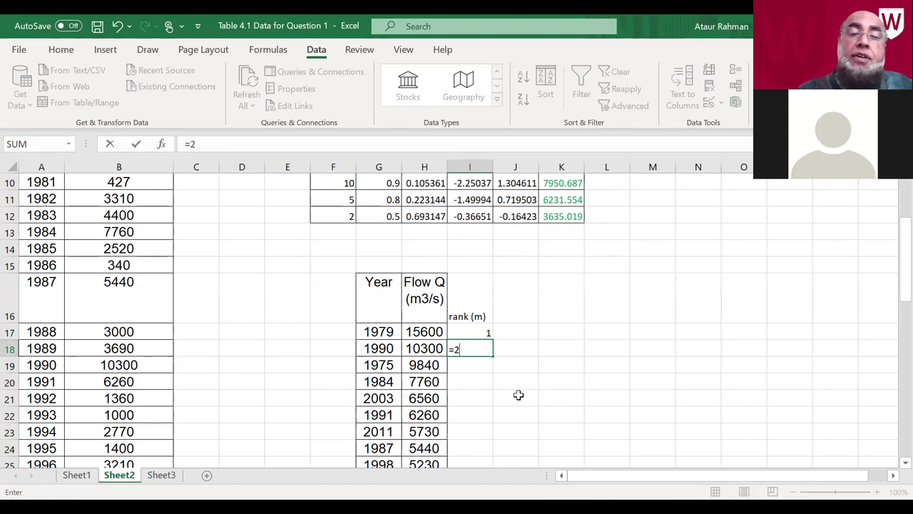
{"action": "key", "text": "BackSpace"}
{"action": "key", "text": "BackSpace"}
{"action": "type", "text": "2"}
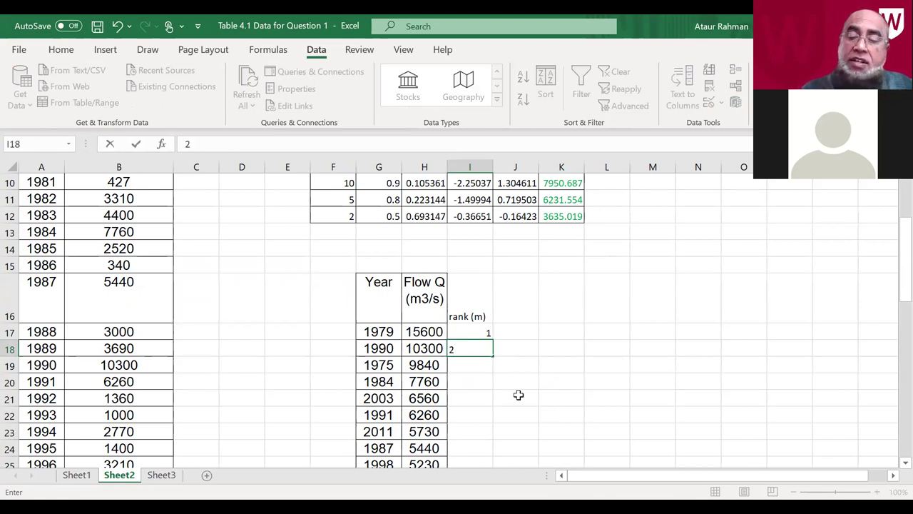
{"action": "key", "text": "Return"}
{"action": "left_click_drag", "start_coordinate": [471, 330], "coordinate": [585, 336]}
{"action": "scroll", "coordinate": [585, 336], "scroll_direction": "up", "scroll_amount": 13}
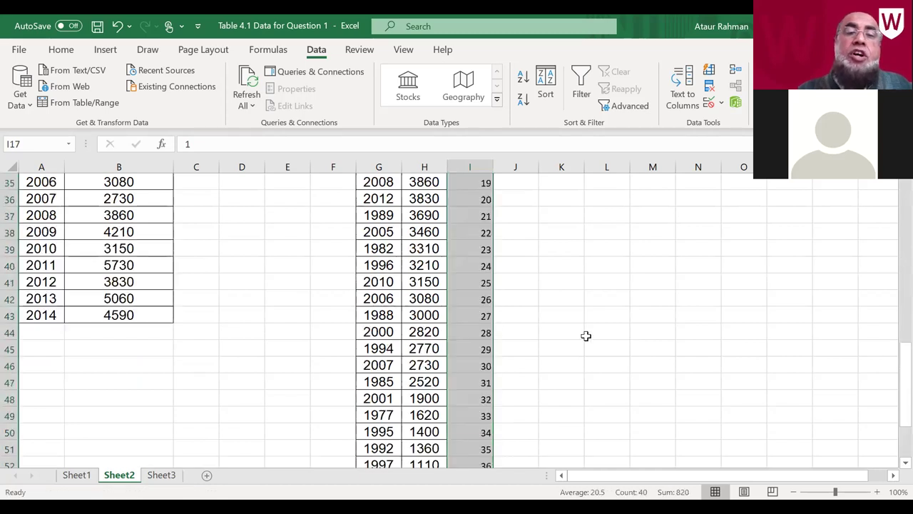
{"action": "scroll", "coordinate": [585, 336], "scroll_direction": "down", "scroll_amount": 4}
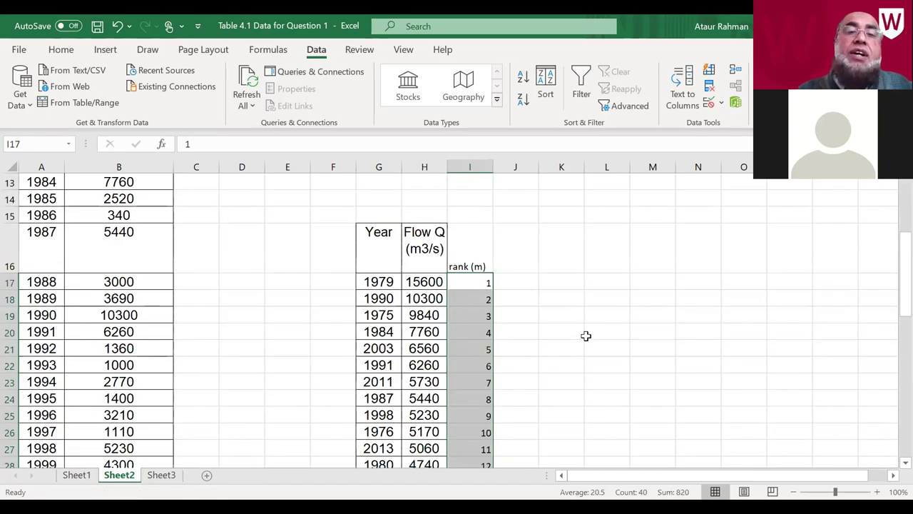
Step: Add the column heading "T" in J16 beside the rank column
{"action": "left_click", "coordinate": [523, 256]}
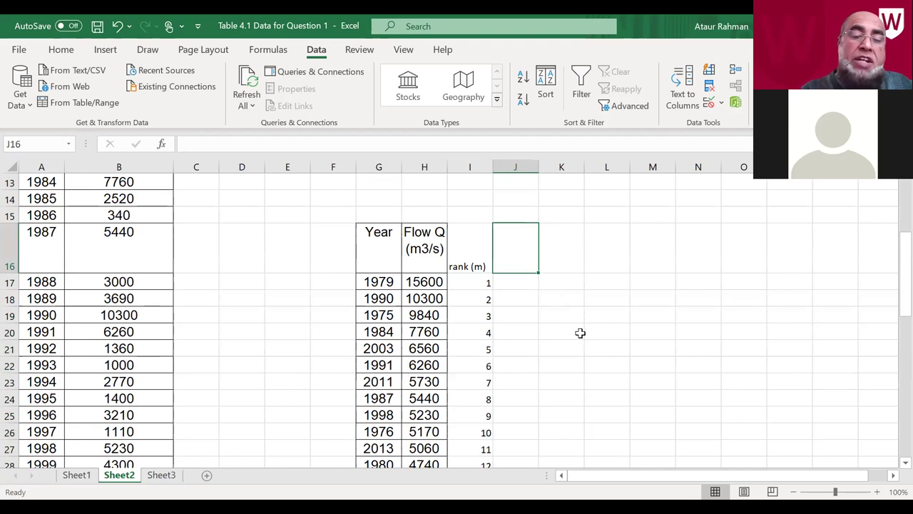
{"action": "type", "text": "T"}
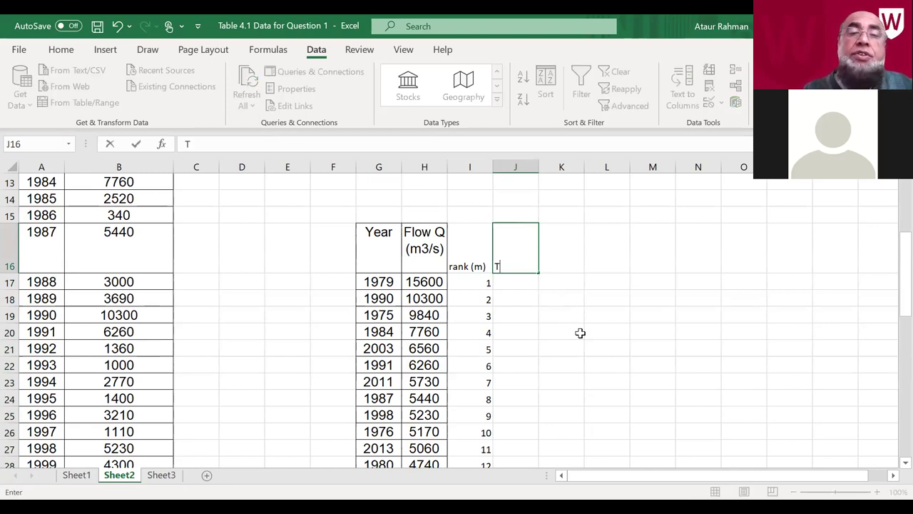
{"action": "key", "text": "Return"}
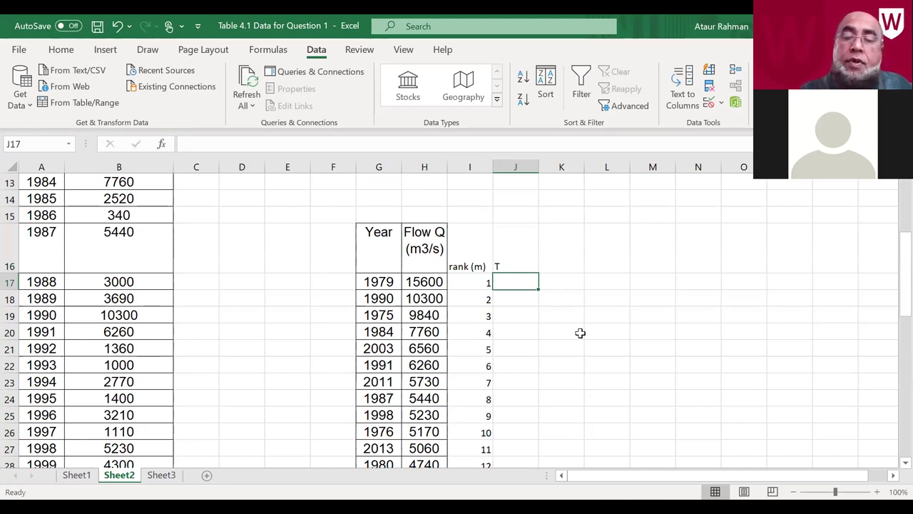
Step: Calculate T for the top-ranked flood in J17 with the formula =(40+0.2)/(I17-0.4)
{"action": "type", "text": "="}
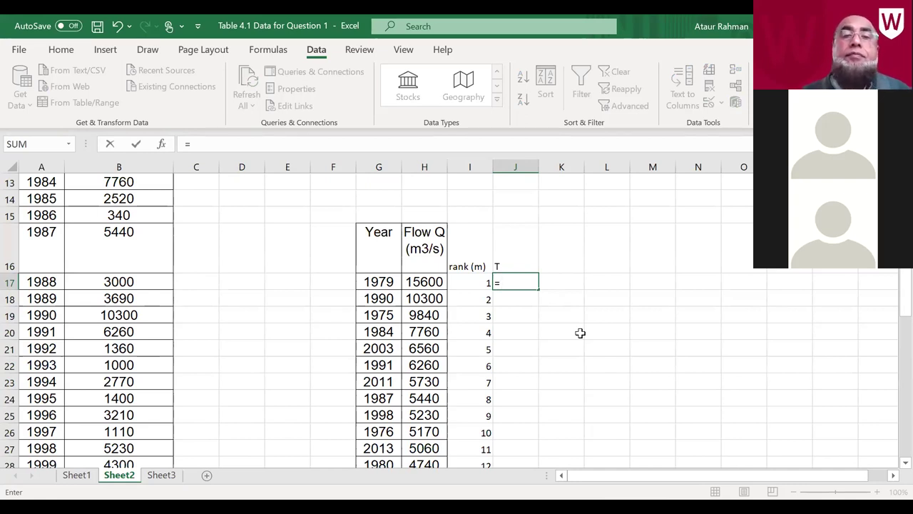
{"action": "type", "text": "("}
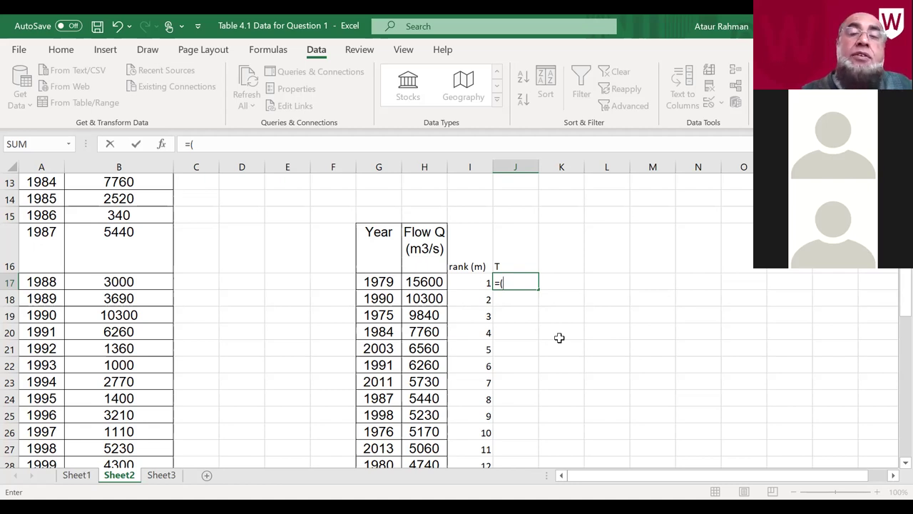
{"action": "type", "text": "40+"}
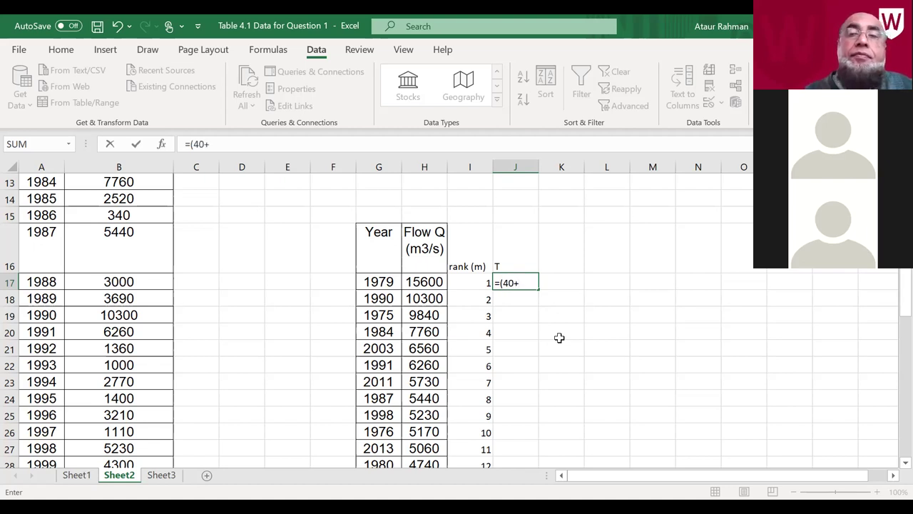
{"action": "type", "text": "0."}
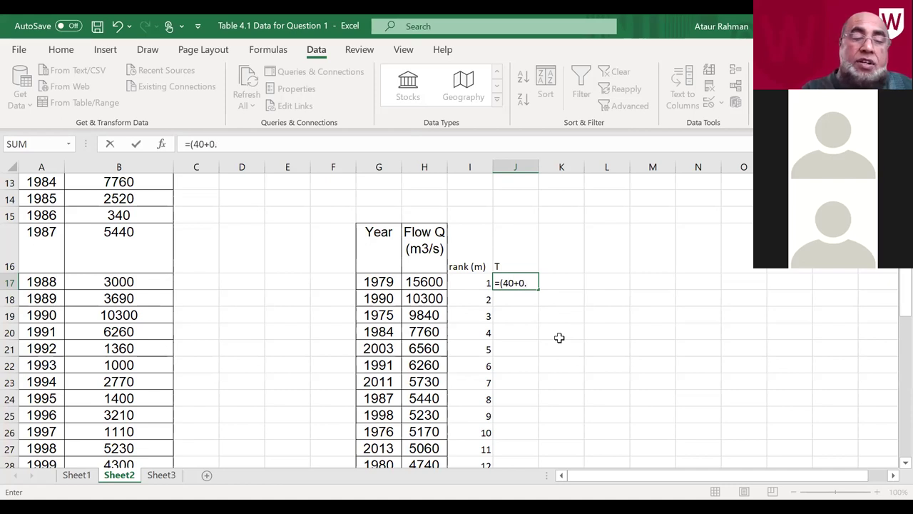
{"action": "type", "text": "2"}
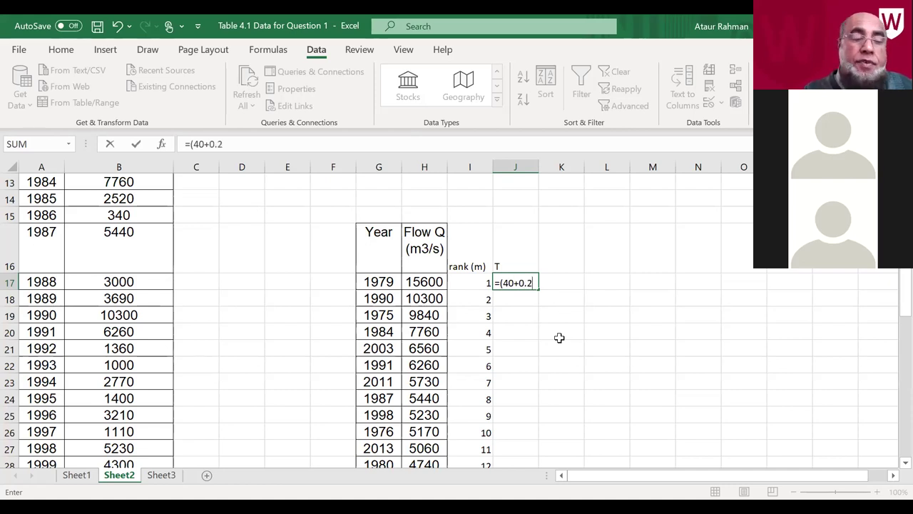
{"action": "type", "text": ")/("}
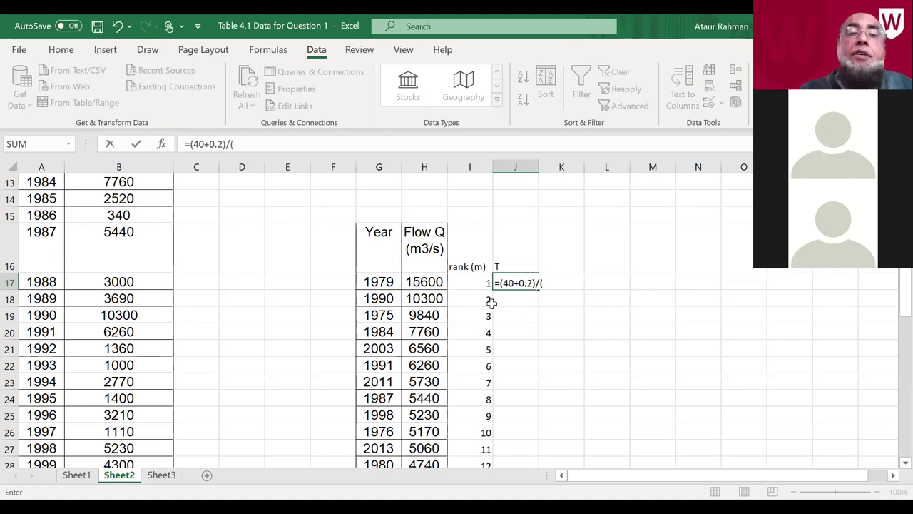
{"action": "left_click", "coordinate": [481, 284]}
{"action": "type", "text": "-"}
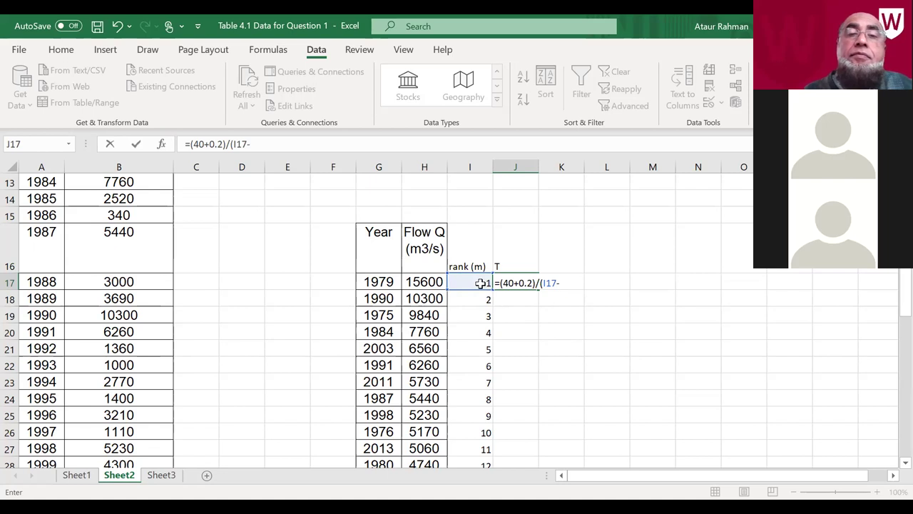
{"action": "type", "text": "0"}
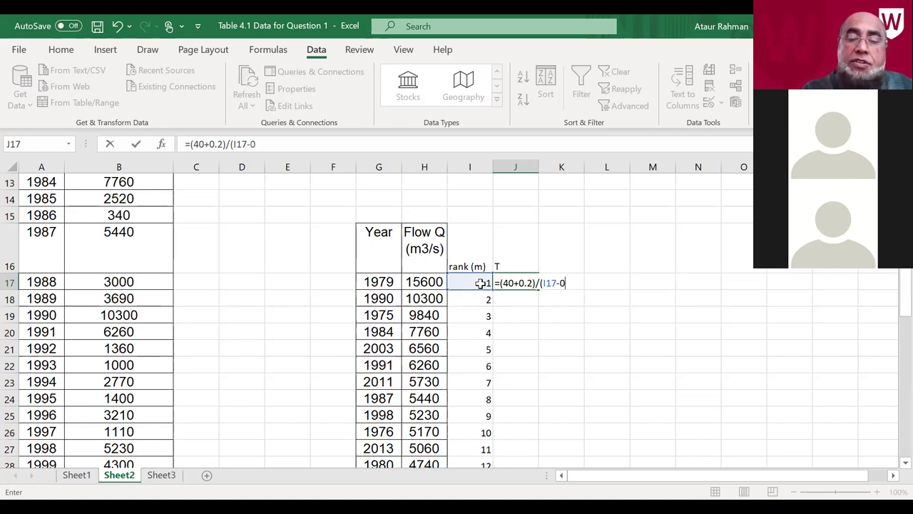
{"action": "type", "text": ".4)"}
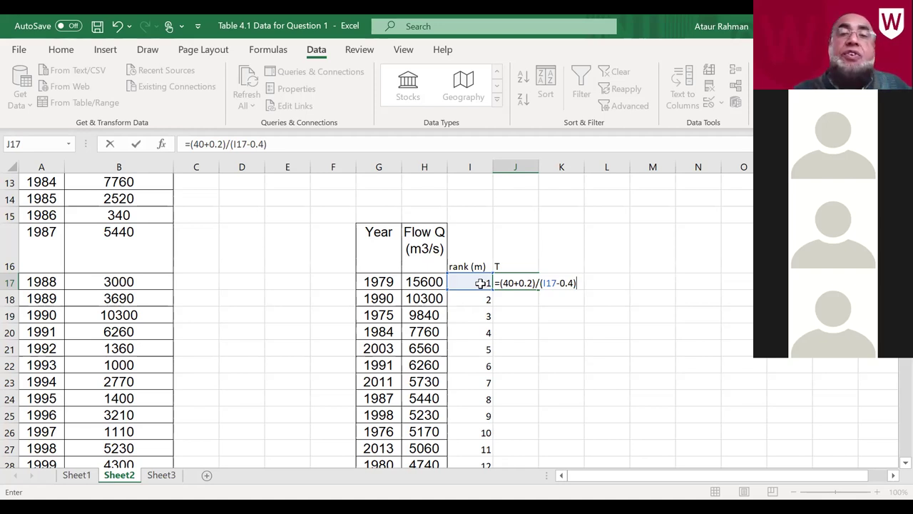
{"action": "key", "text": "Return"}
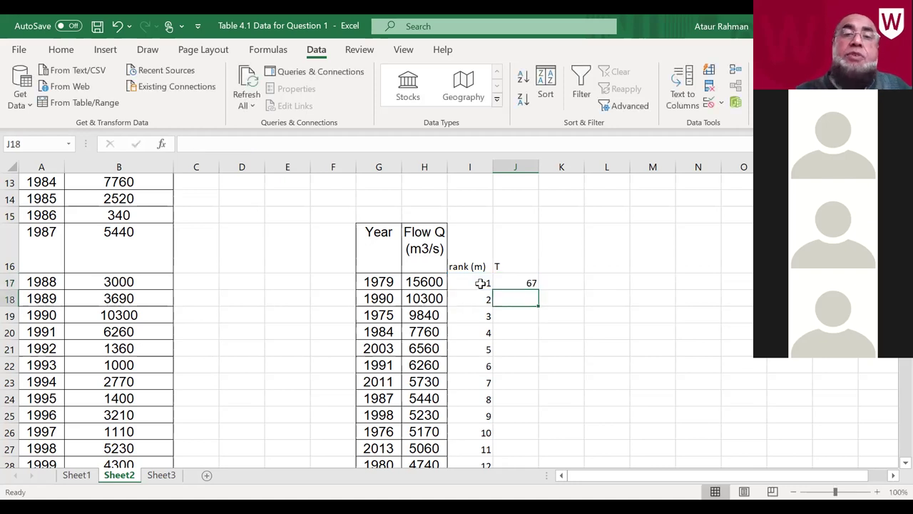
Step: Fill the T formula from J17 down to J56 for all ranked floods
{"action": "left_click", "coordinate": [515, 285]}
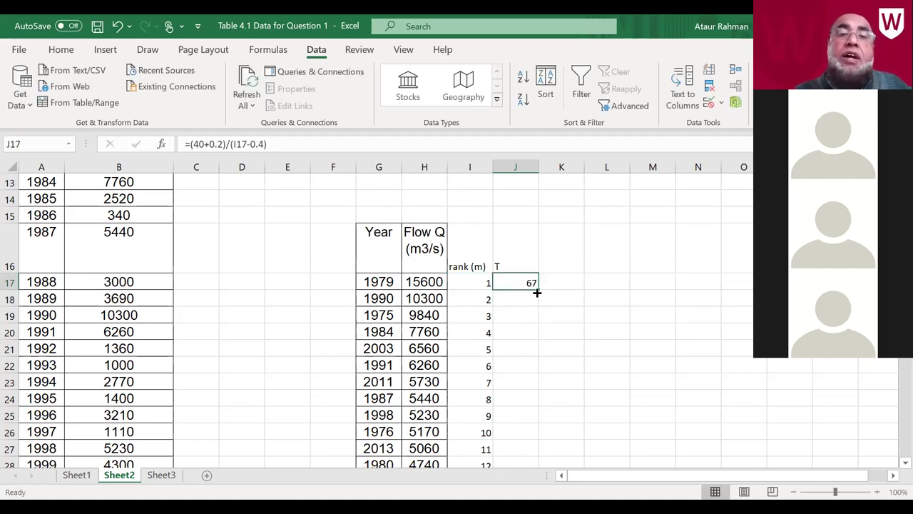
{"action": "double_click", "coordinate": [539, 288]}
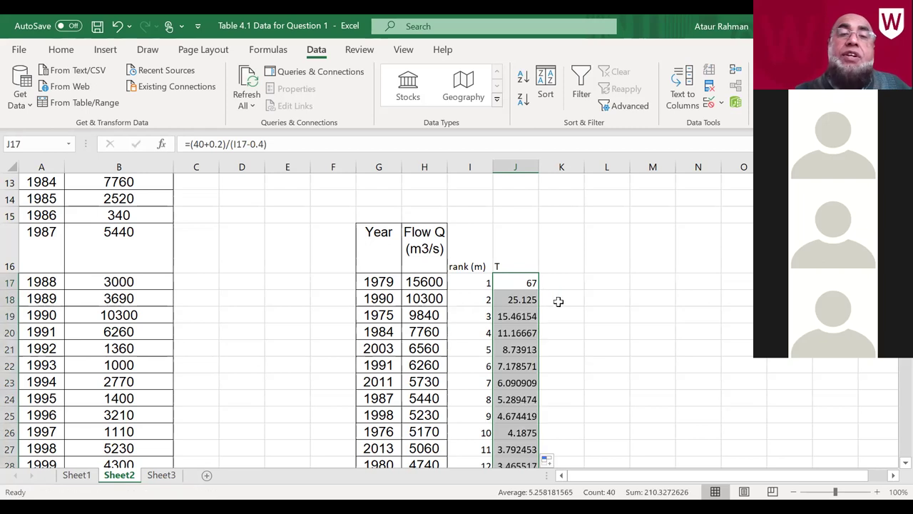
{"action": "scroll", "coordinate": [577, 309], "scroll_direction": "down", "scroll_amount": 10}
{"action": "scroll", "coordinate": [578, 310], "scroll_direction": "down", "scroll_amount": 3}
{"action": "scroll", "coordinate": [578, 310], "scroll_direction": "up", "scroll_amount": 17}
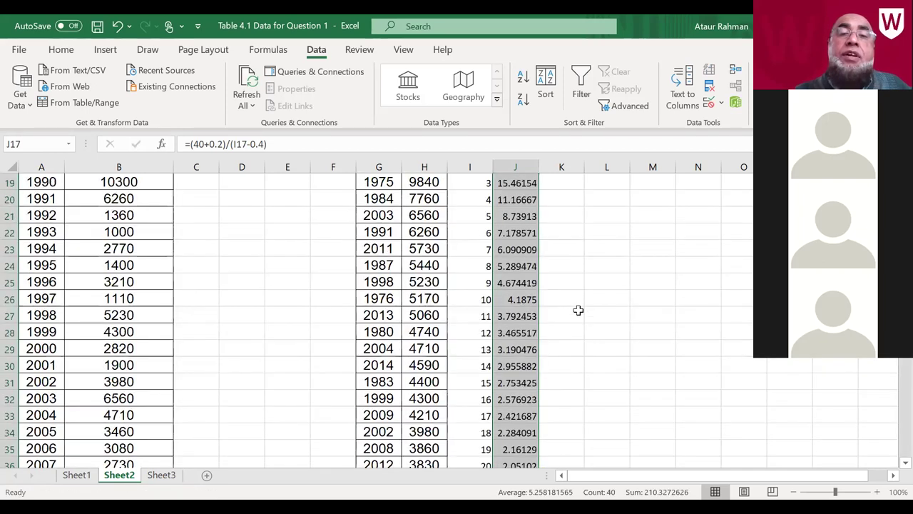
{"action": "scroll", "coordinate": [592, 384], "scroll_direction": "down", "scroll_amount": 3}
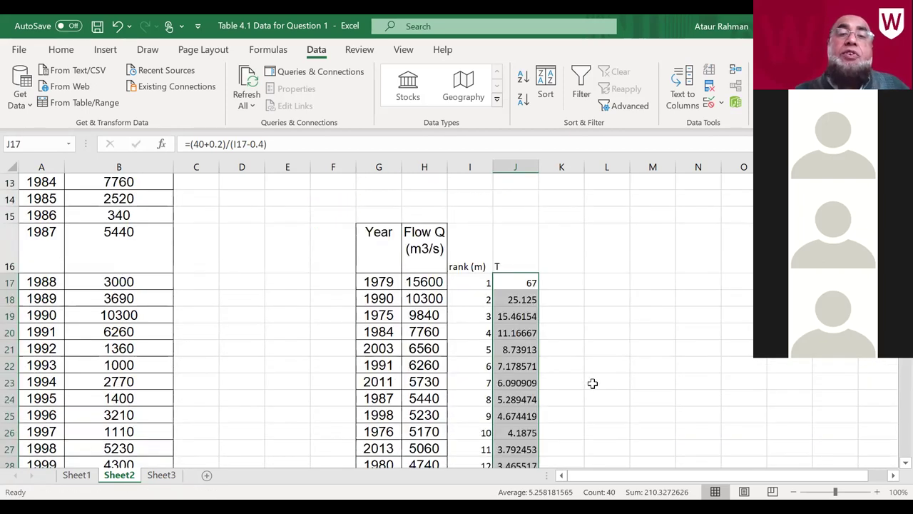
{"action": "scroll", "coordinate": [593, 383], "scroll_direction": "down", "scroll_amount": 1}
{"action": "left_click", "coordinate": [607, 347]}
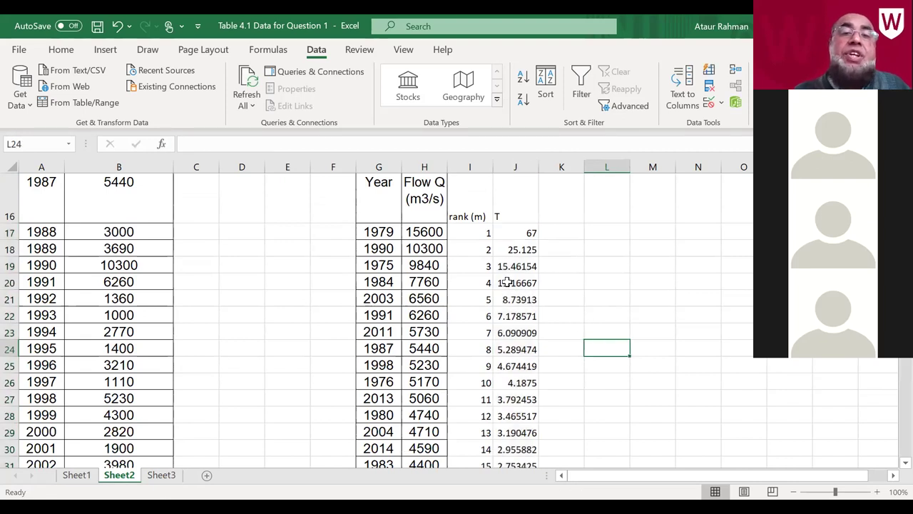
Step: Copy the sorted Flow Q (m3/s) column H16:H56 and paste it beside the T column, starting at K16
{"action": "left_click_drag", "start_coordinate": [422, 195], "coordinate": [432, 425]}
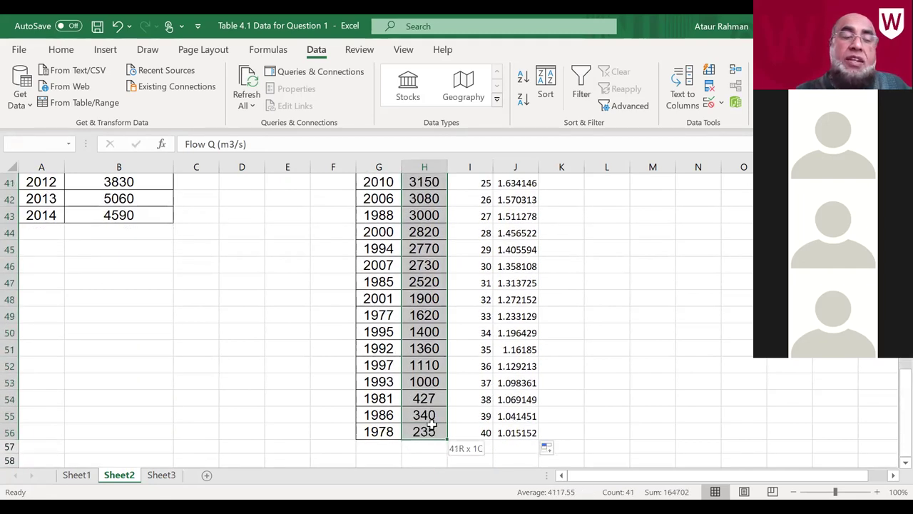
{"action": "key", "text": "ctrl+c"}
{"action": "scroll", "coordinate": [432, 425], "scroll_direction": "up", "scroll_amount": 9}
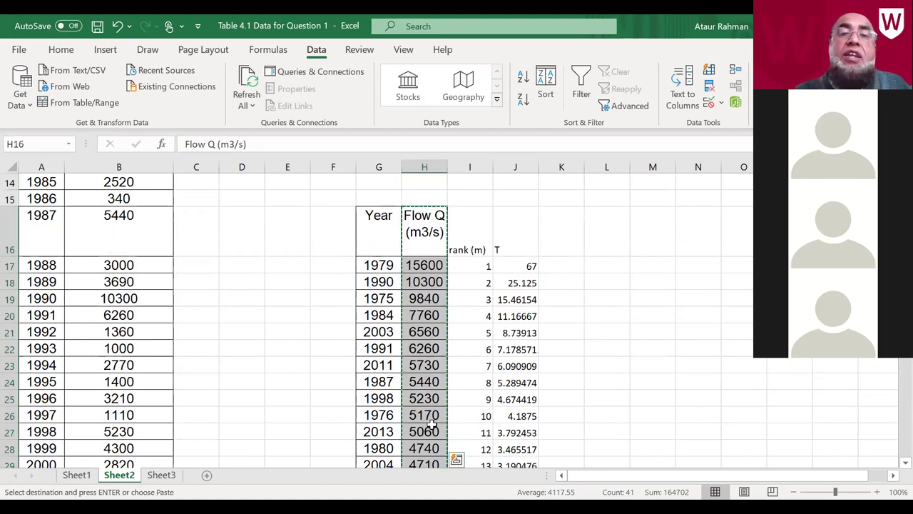
{"action": "left_click", "coordinate": [569, 244]}
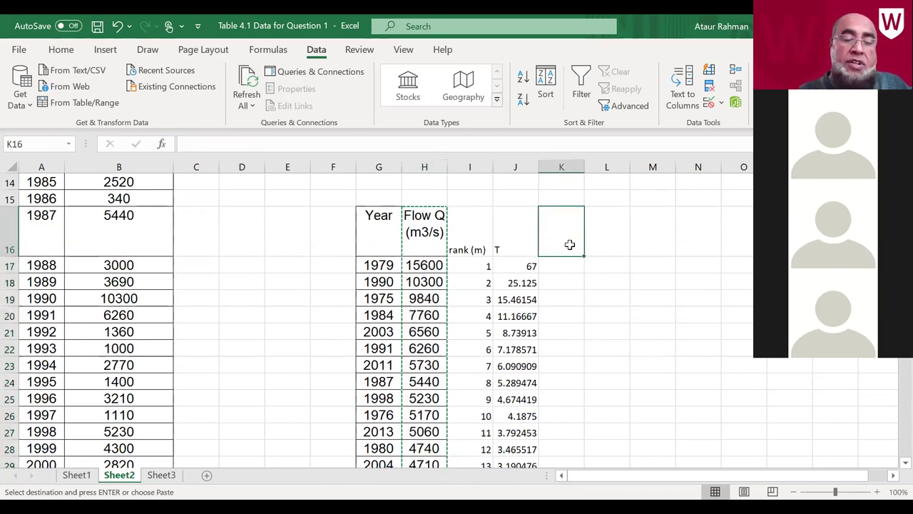
{"action": "key", "text": "ctrl+v"}
{"action": "key", "text": "Escape"}
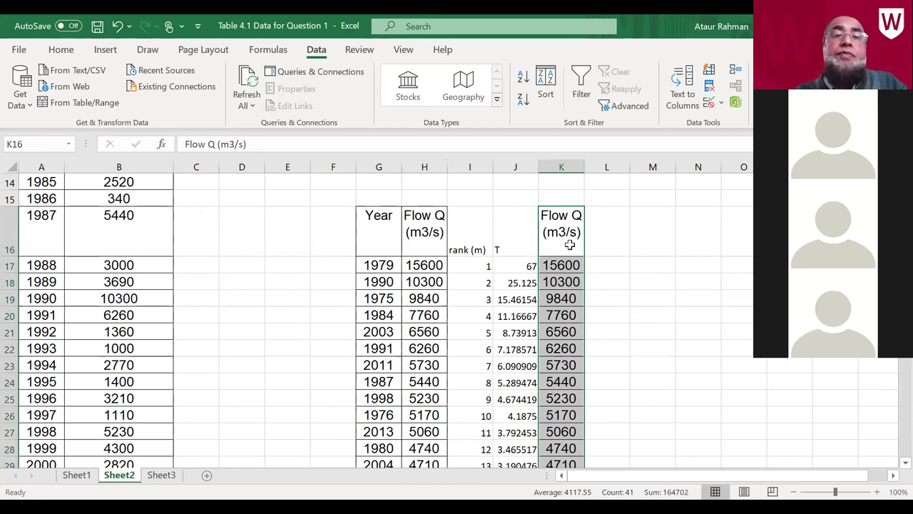
Step: Insert a markers-only scatter chart of Flow Q against T from J16:K56 and place it beside the table, starting at column L
{"action": "left_click", "coordinate": [529, 217]}
{"action": "left_click_drag", "start_coordinate": [529, 218], "coordinate": [542, 433]}
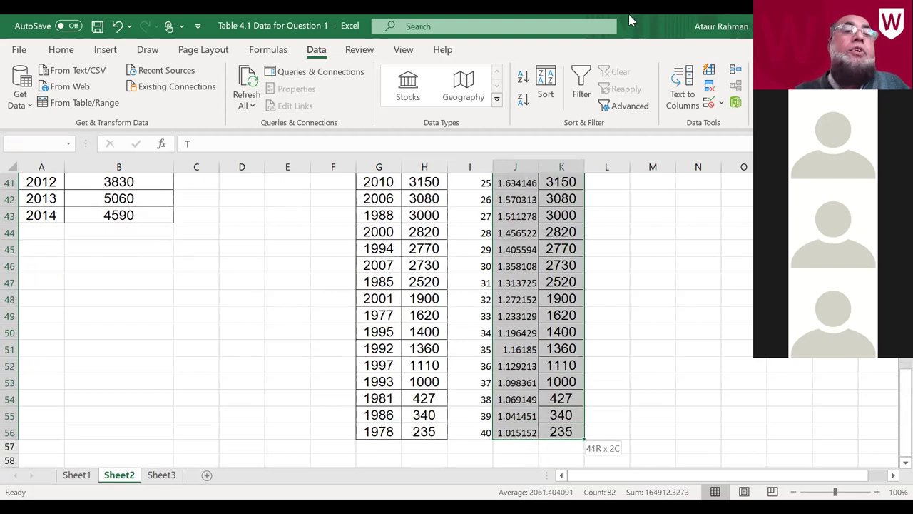
{"action": "left_click", "coordinate": [105, 52]}
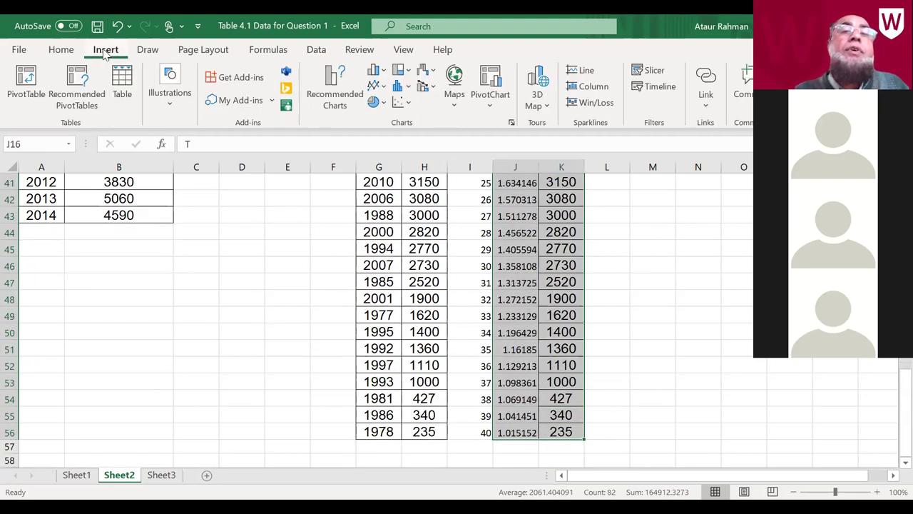
{"action": "left_click", "coordinate": [404, 105]}
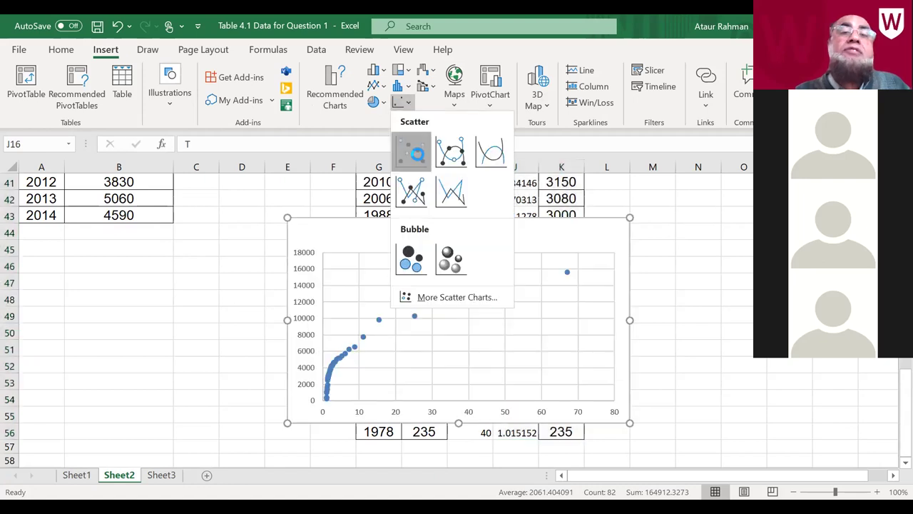
{"action": "left_click", "coordinate": [412, 150]}
{"action": "left_click_drag", "start_coordinate": [378, 224], "coordinate": [691, 217]}
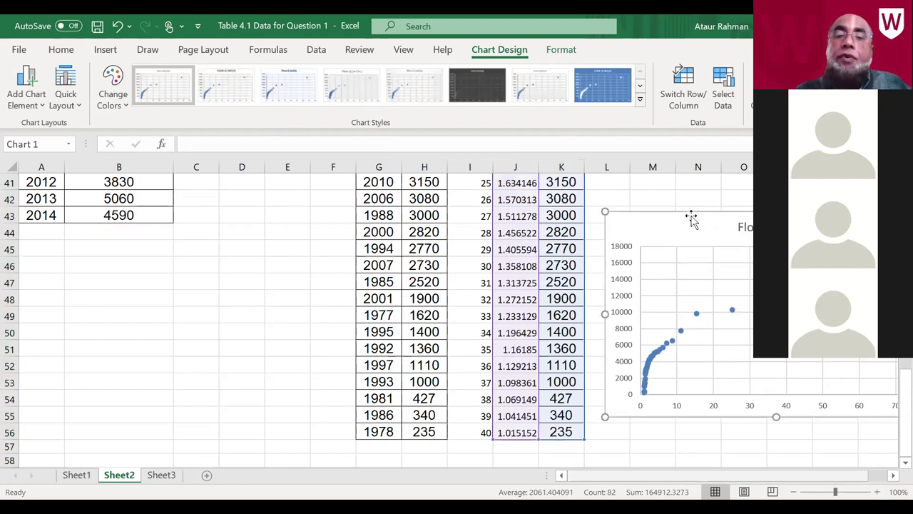
{"action": "left_click", "coordinate": [702, 457]}
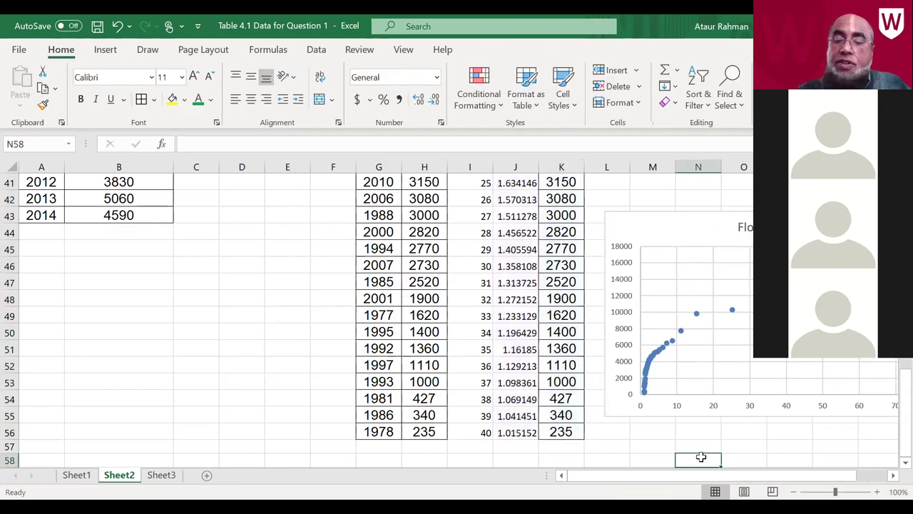
Step: Add titles to both axes of the Flow Q scatter chart
{"action": "key", "text": "Right"}
{"action": "key", "text": "Right"}
{"action": "key", "text": "Right"}
{"action": "key", "text": "Right"}
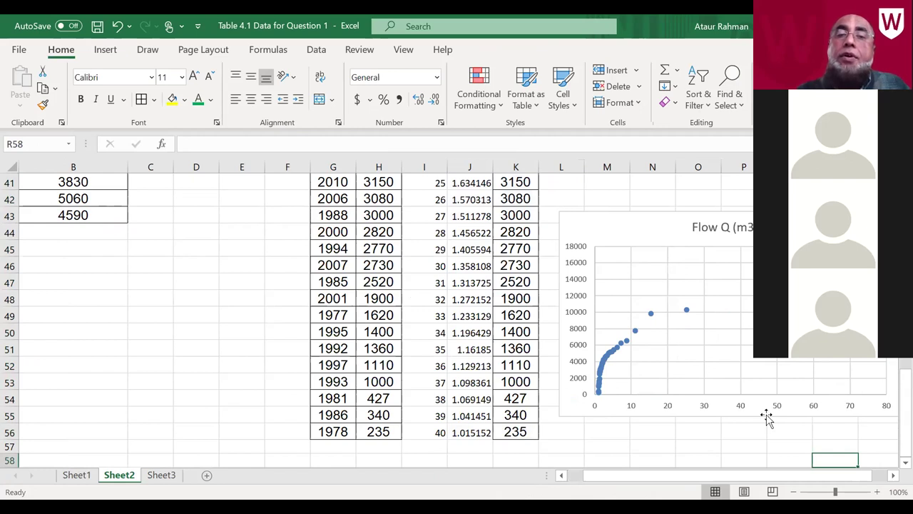
{"action": "scroll", "coordinate": [734, 421], "scroll_direction": "up", "scroll_amount": 2}
{"action": "scroll", "coordinate": [734, 421], "scroll_direction": "down", "scroll_amount": 3}
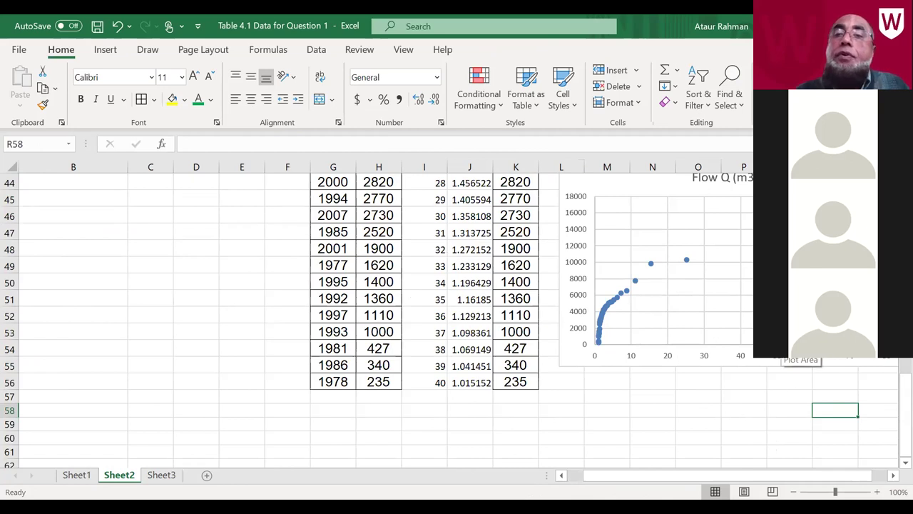
{"action": "left_click", "coordinate": [778, 351]}
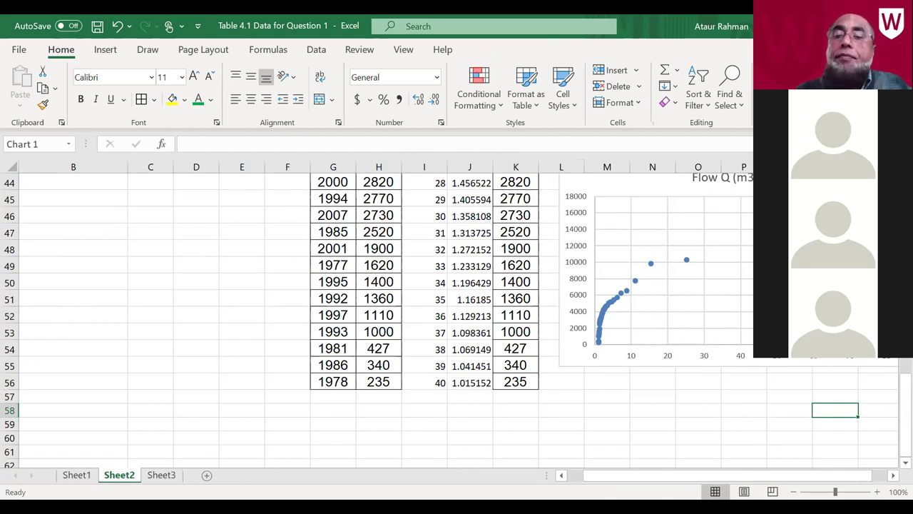
{"action": "left_click", "coordinate": [893, 474]}
{"action": "left_click", "coordinate": [893, 475]}
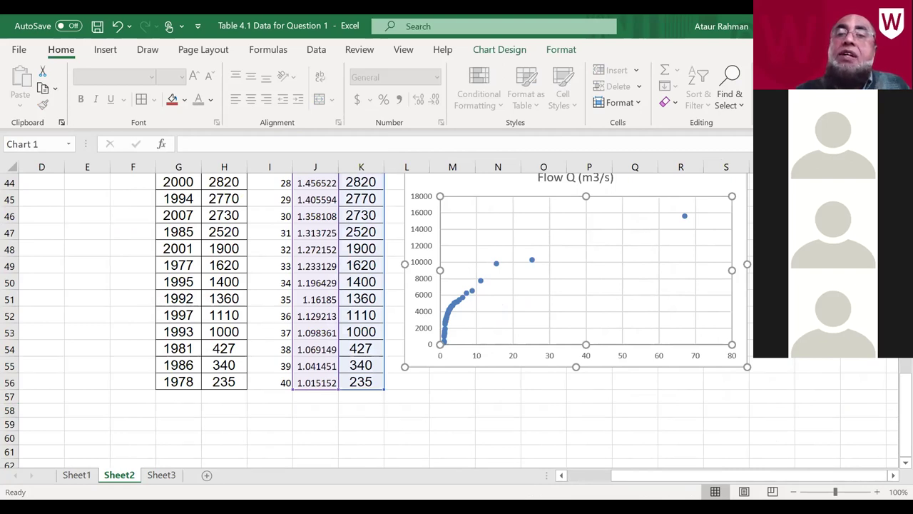
{"action": "left_click", "coordinate": [778, 228]}
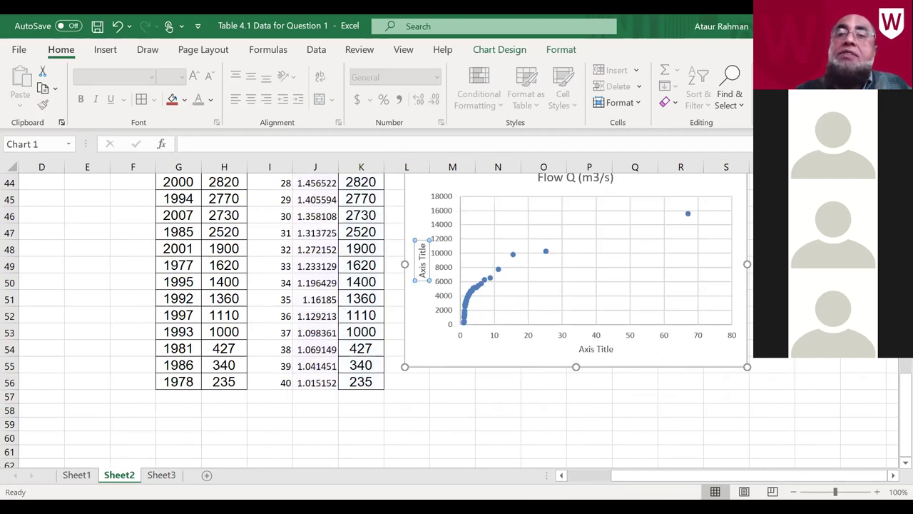
Step: Replace the horizontal axis title's placeholder text with "T (year)"
{"action": "left_click", "coordinate": [583, 350]}
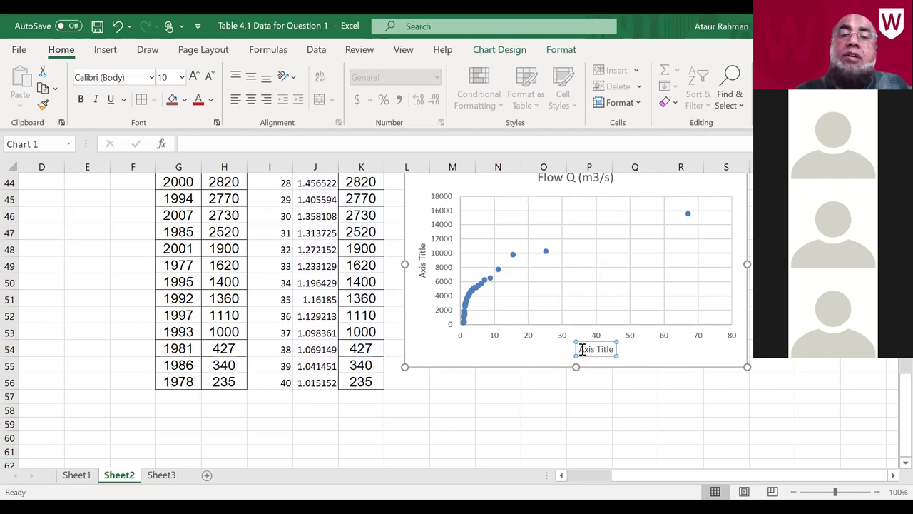
{"action": "left_click", "coordinate": [580, 349]}
{"action": "key", "text": "Delete"}
{"action": "key", "text": "Delete"}
{"action": "key", "text": "Delete"}
{"action": "key", "text": "Delete"}
{"action": "key", "text": "Delete"}
{"action": "key", "text": "Delete"}
{"action": "key", "text": "Delete"}
{"action": "key", "text": "Delete"}
{"action": "key", "text": "Delete"}
{"action": "key", "text": "Delete"}
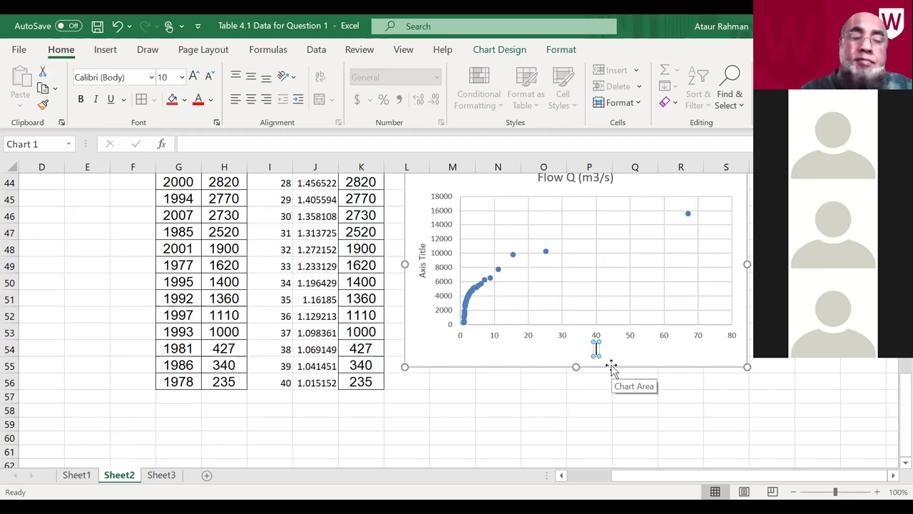
{"action": "type", "text": "T (year"}
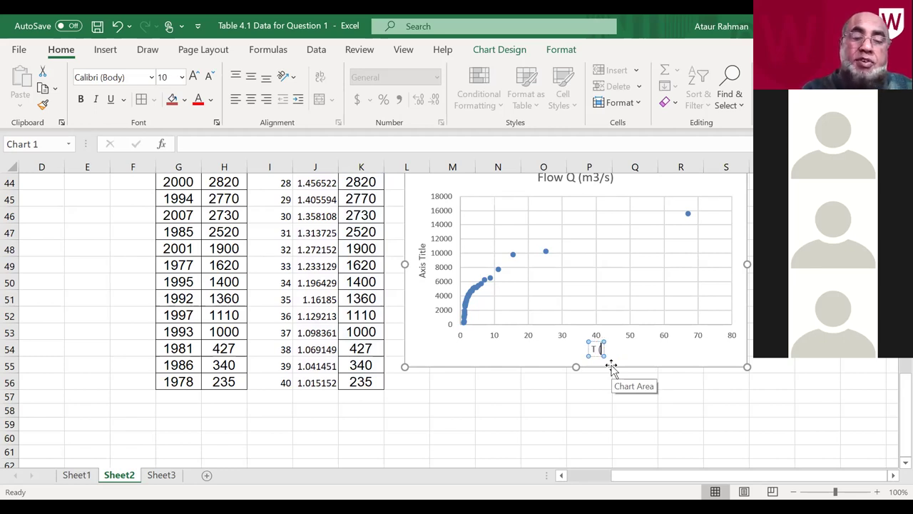
{"action": "type", "text": ")"}
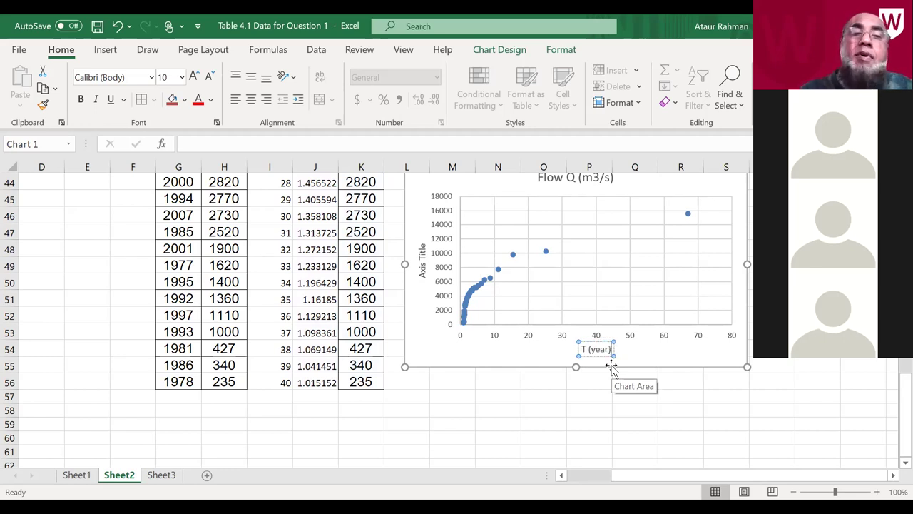
Step: Replace the vertical axis title's placeholder text with "Q (m3/s)" and deselect the chart
{"action": "left_click", "coordinate": [425, 278]}
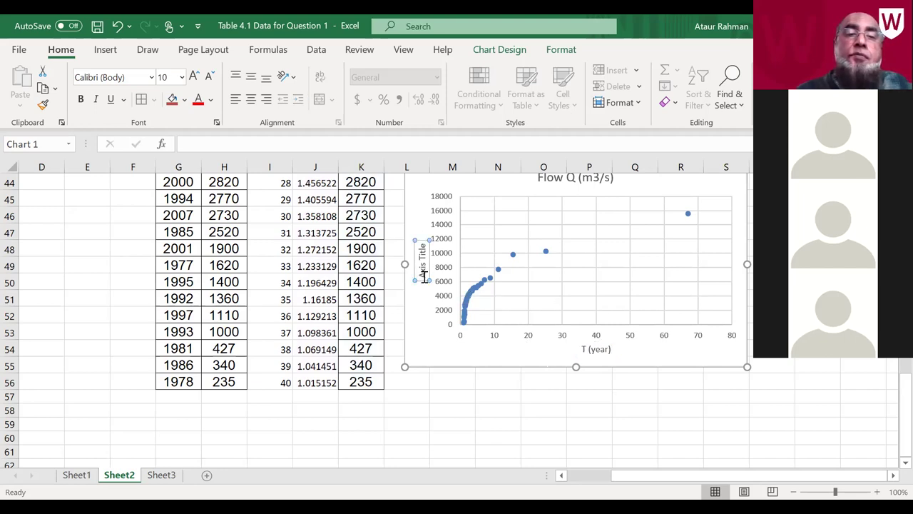
{"action": "key", "text": "BackSpace"}
{"action": "key", "text": "BackSpace"}
{"action": "key", "text": "BackSpace"}
{"action": "key", "text": "BackSpace"}
{"action": "key", "text": "BackSpace"}
{"action": "key", "text": "BackSpace"}
{"action": "key", "text": "BackSpace"}
{"action": "key", "text": "BackSpace"}
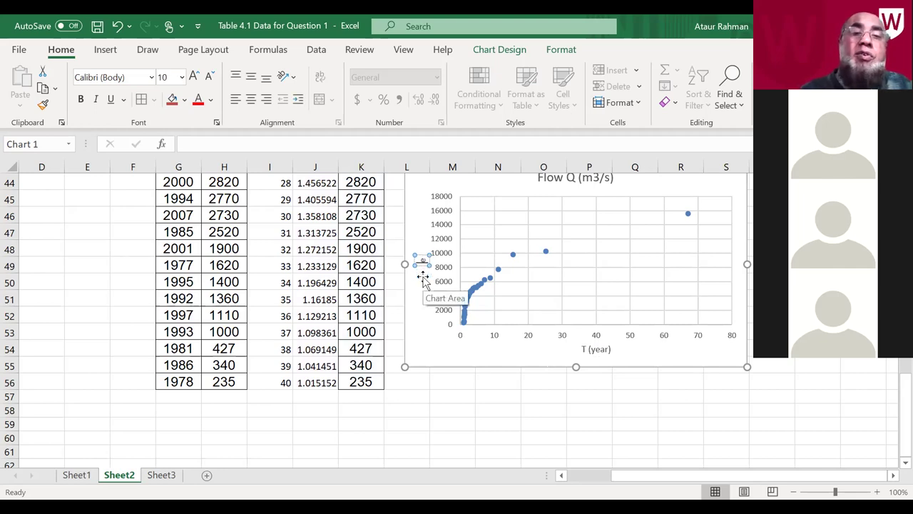
{"action": "type", "text": "Q (m3/s)"}
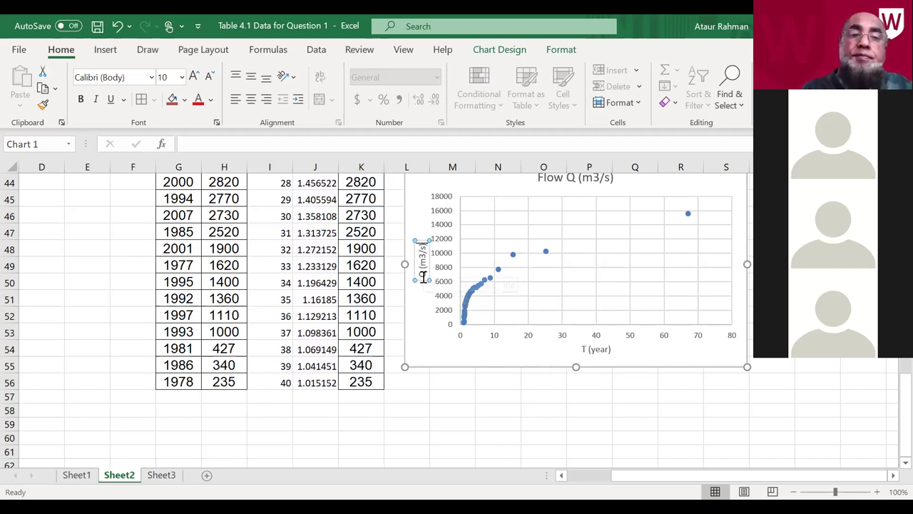
{"action": "left_click", "coordinate": [544, 401]}
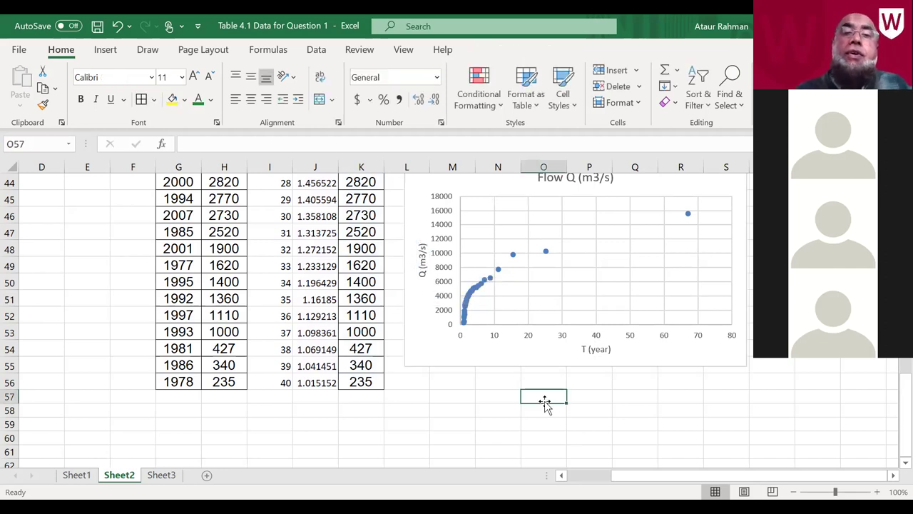
Step: Copy the EV1 table's T (year) column F6:F12 together with its QT (m3/s) column K6:K12
{"action": "scroll", "coordinate": [544, 401], "scroll_direction": "up", "scroll_amount": 14}
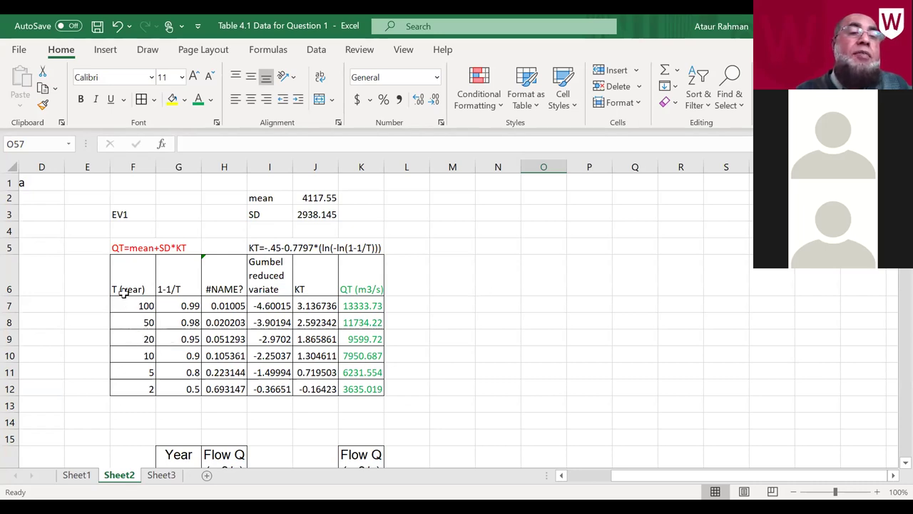
{"action": "left_click_drag", "start_coordinate": [126, 270], "coordinate": [139, 381]}
{"action": "left_click", "coordinate": [370, 270], "text": "ctrl"}
{"action": "left_click_drag", "start_coordinate": [370, 270], "coordinate": [379, 394]}
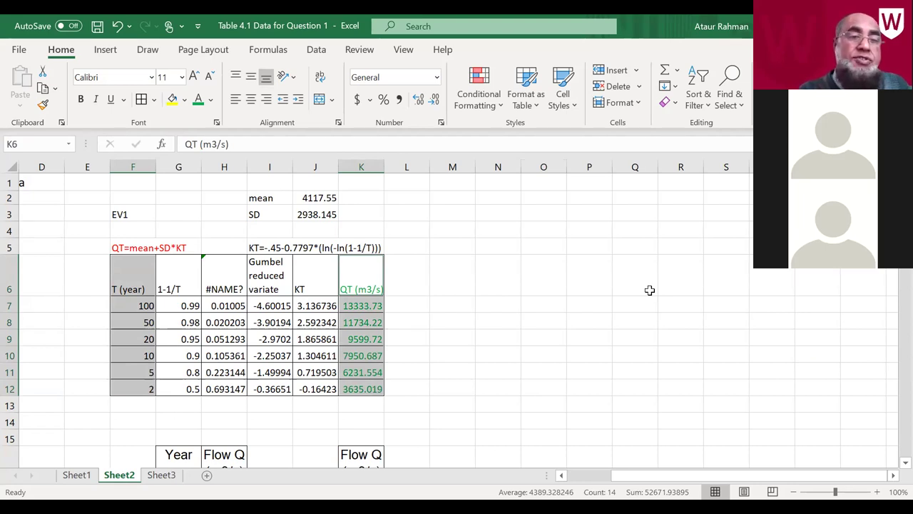
{"action": "key", "text": "ctrl+c"}
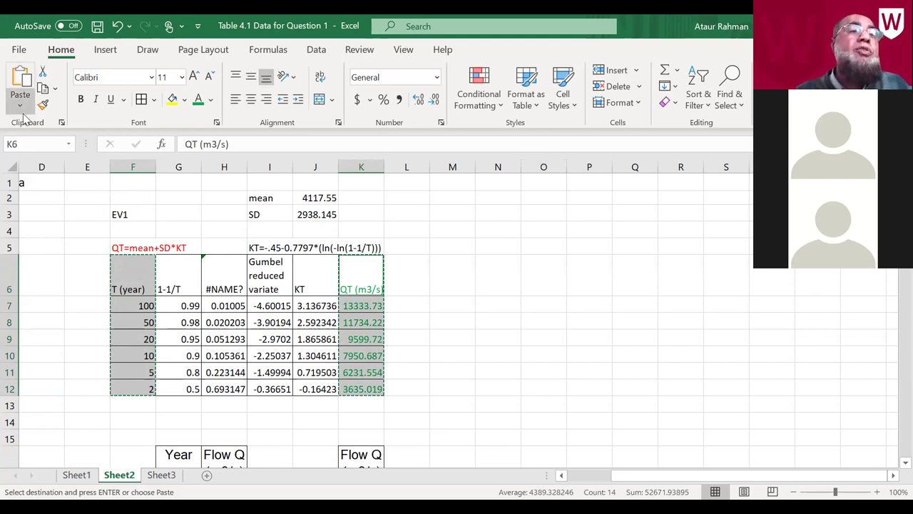
Step: Paste the copied T and QT data into the scatter chart as a new series, with X values in the first column
{"action": "scroll", "coordinate": [705, 309], "scroll_direction": "down", "scroll_amount": 13}
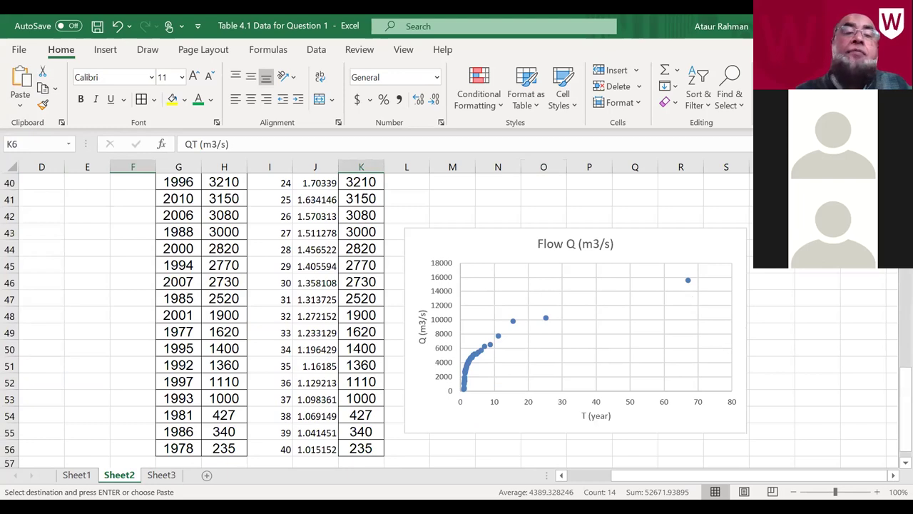
{"action": "left_click", "coordinate": [20, 105]}
{"action": "left_click", "coordinate": [50, 169]}
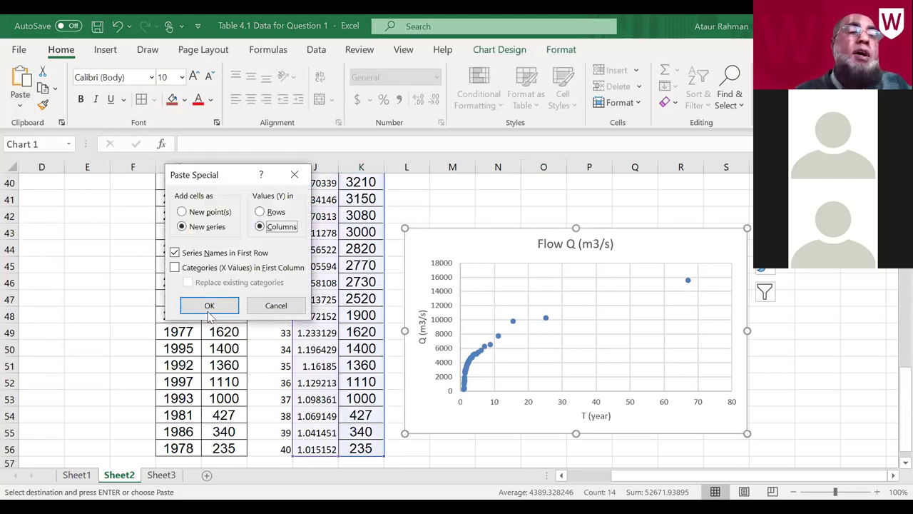
{"action": "left_click", "coordinate": [175, 268]}
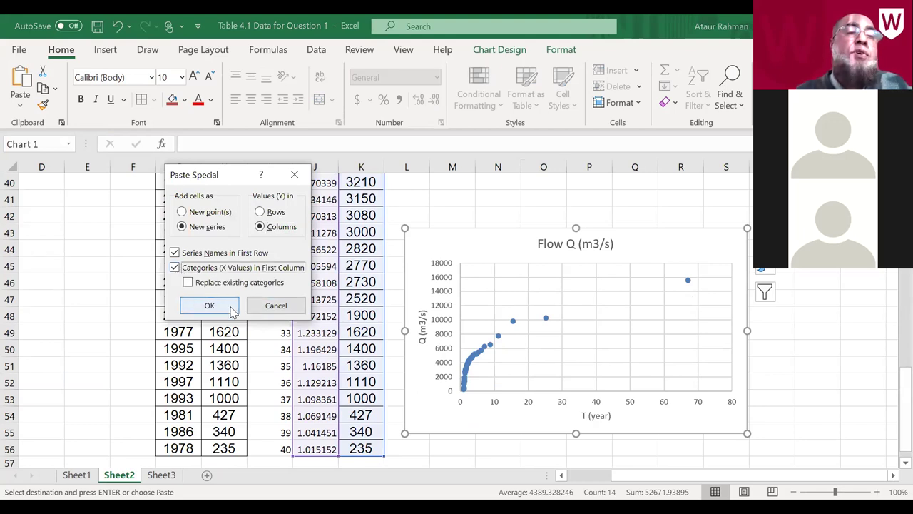
{"action": "left_click", "coordinate": [216, 306]}
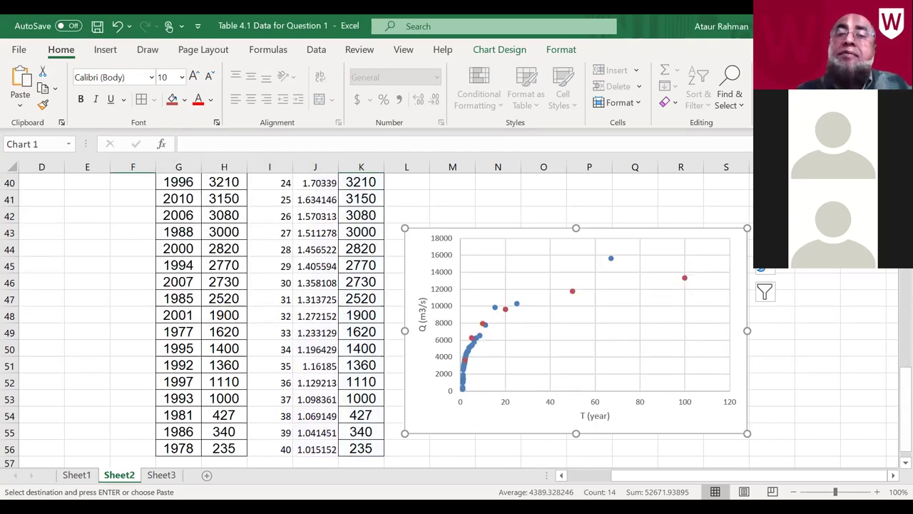
Step: Show the chart's legend, then undo both the legend and the pasted QT series
{"action": "left_click", "coordinate": [764, 247]}
{"action": "left_click", "coordinate": [835, 348]}
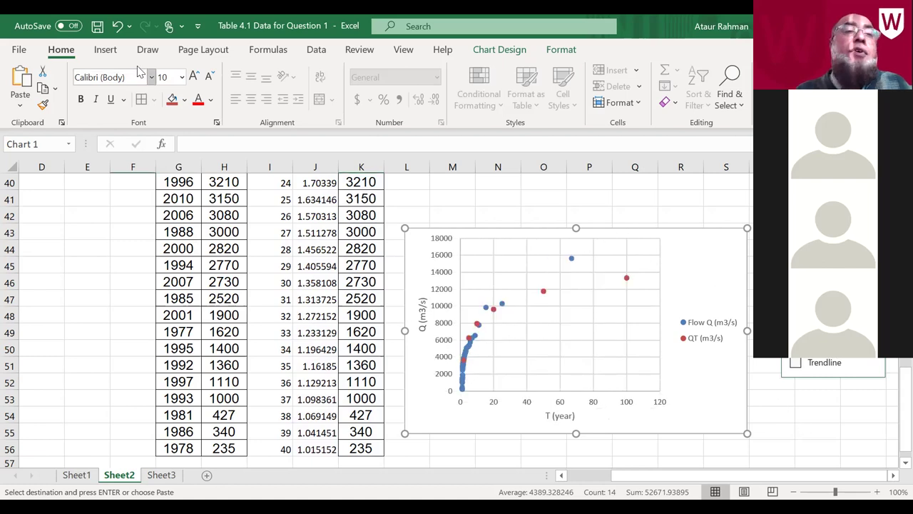
{"action": "left_click", "coordinate": [117, 28]}
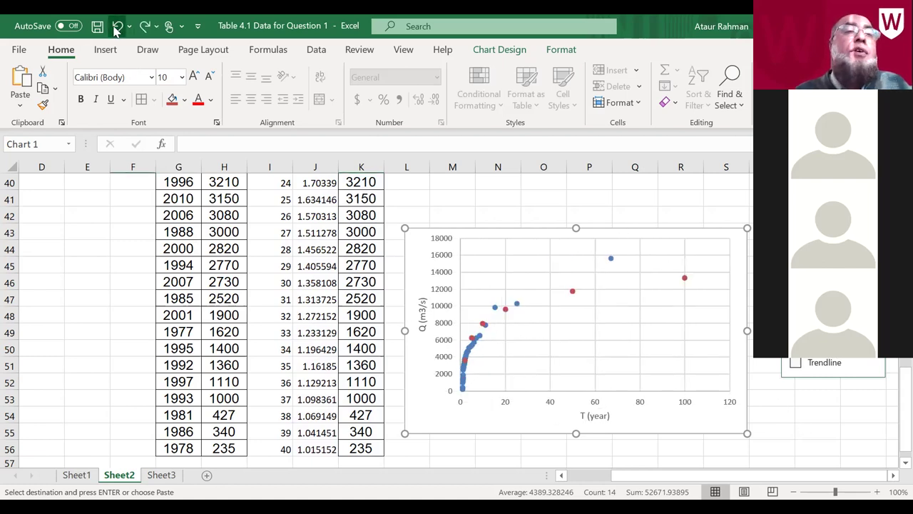
{"action": "left_click", "coordinate": [117, 27]}
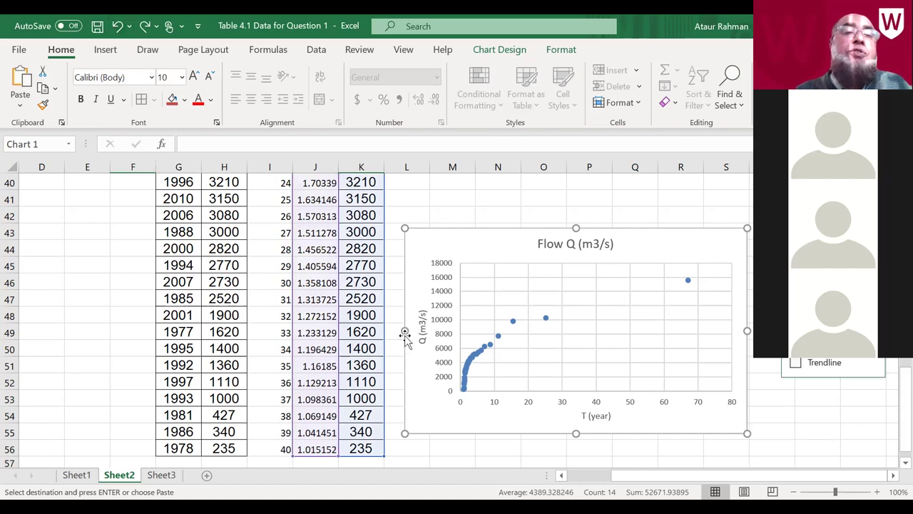
Step: Clear the old copy selection and copy the EV1 columns T (year) F6:F12 and QT (m3/s) K6:K12 again
{"action": "scroll", "coordinate": [404, 336], "scroll_direction": "up", "scroll_amount": 13}
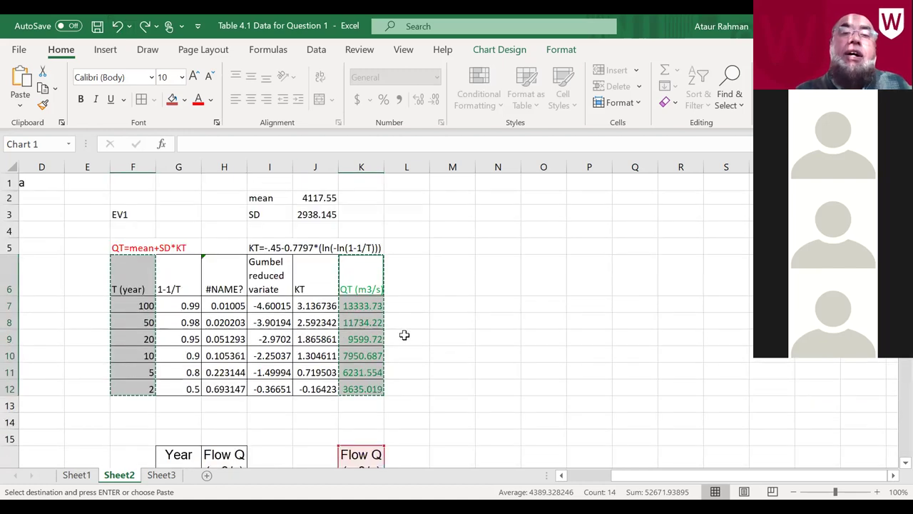
{"action": "left_click", "coordinate": [519, 311]}
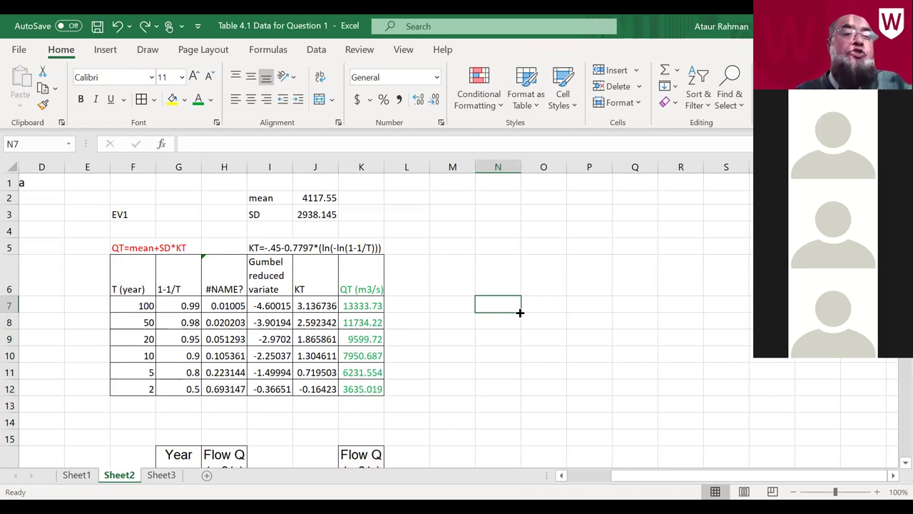
{"action": "left_click_drag", "start_coordinate": [140, 270], "coordinate": [145, 385]}
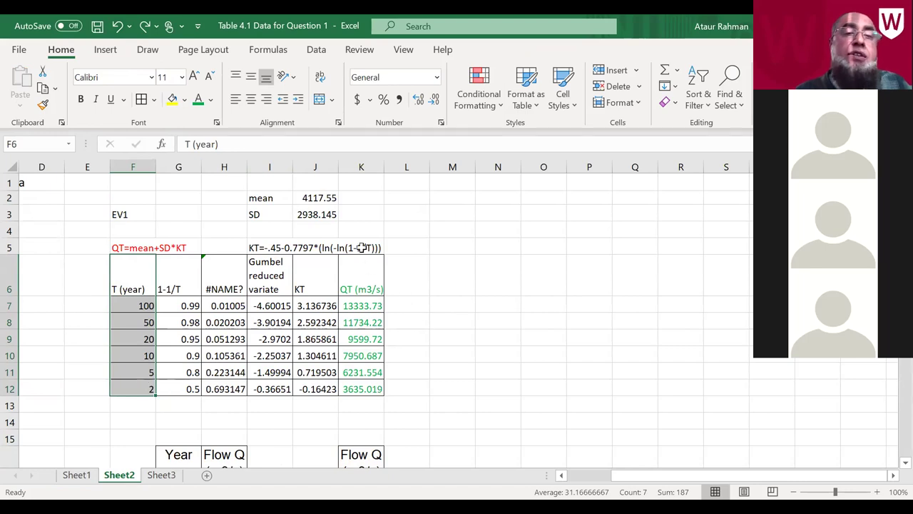
{"action": "left_click_drag", "start_coordinate": [360, 269], "coordinate": [363, 389]}
{"action": "key", "text": "ctrl+c"}
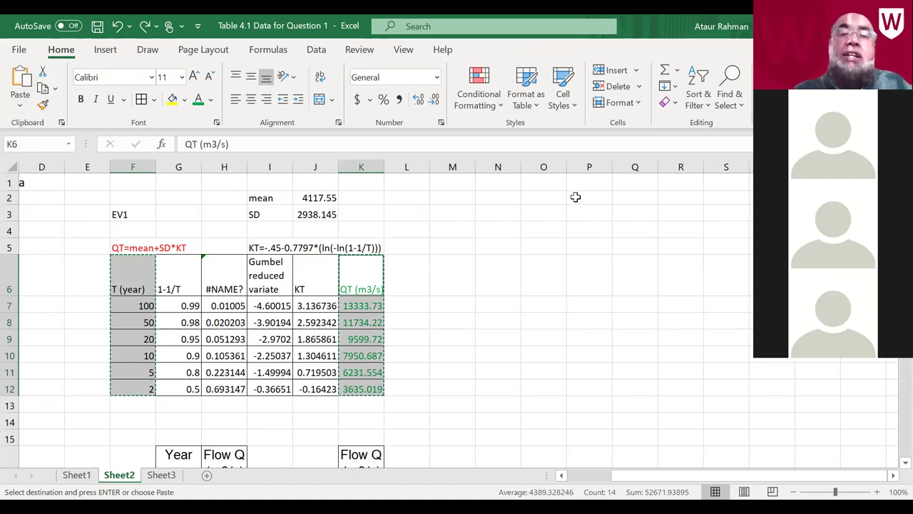
Step: Paste Special the EV1 data into the scatter chart as a new series in columns, with names in first row and X values in first column
{"action": "scroll", "coordinate": [575, 196], "scroll_direction": "down", "scroll_amount": 13}
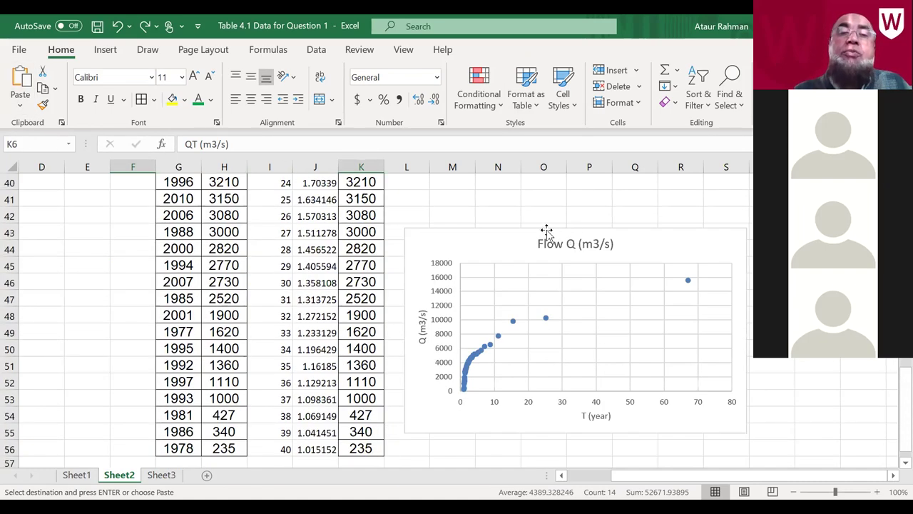
{"action": "left_click", "coordinate": [546, 229]}
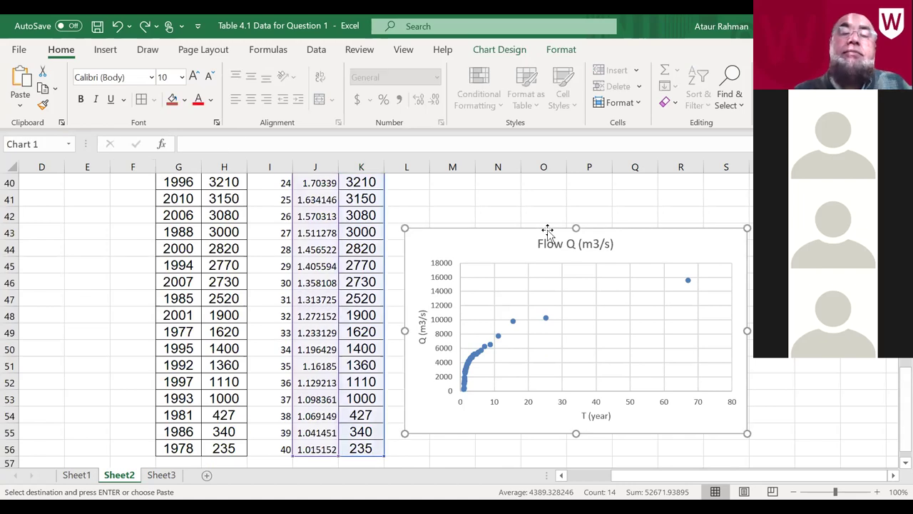
{"action": "left_click", "coordinate": [20, 110]}
{"action": "left_click", "coordinate": [19, 109]}
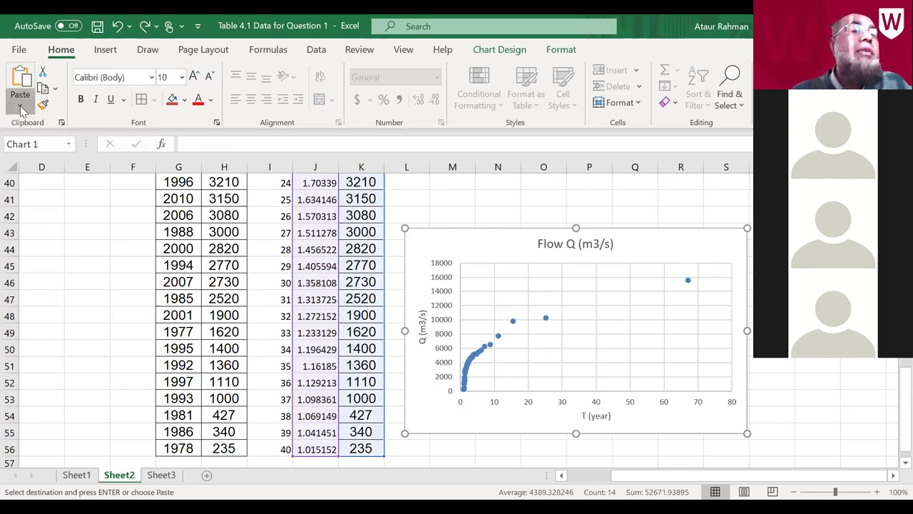
{"action": "left_click", "coordinate": [21, 107]}
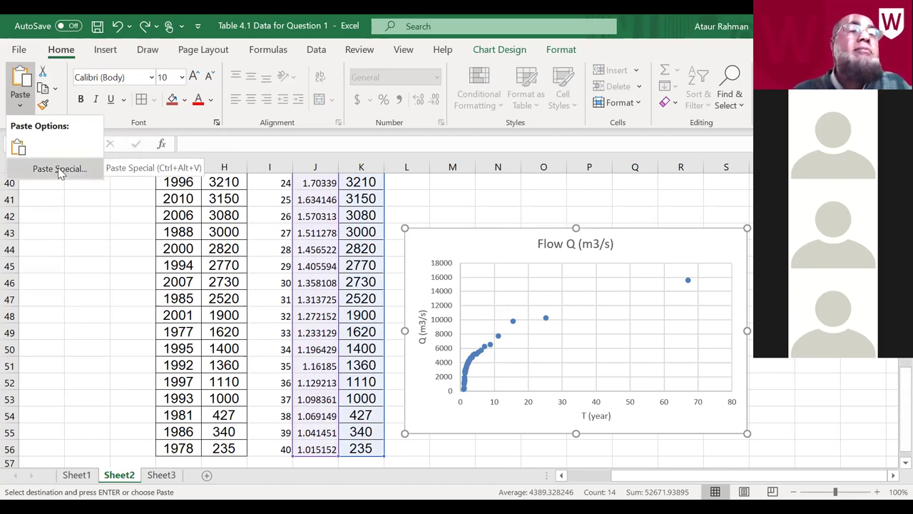
{"action": "left_click", "coordinate": [57, 169]}
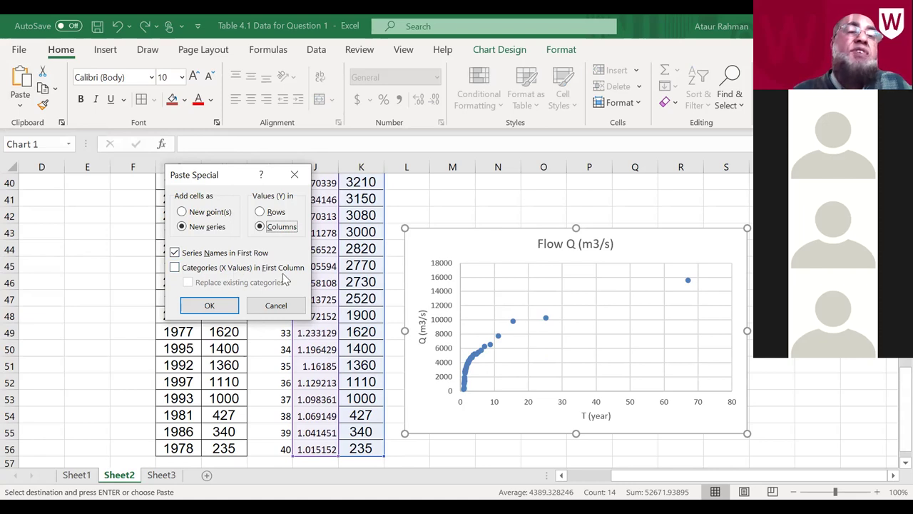
{"action": "left_click", "coordinate": [175, 268]}
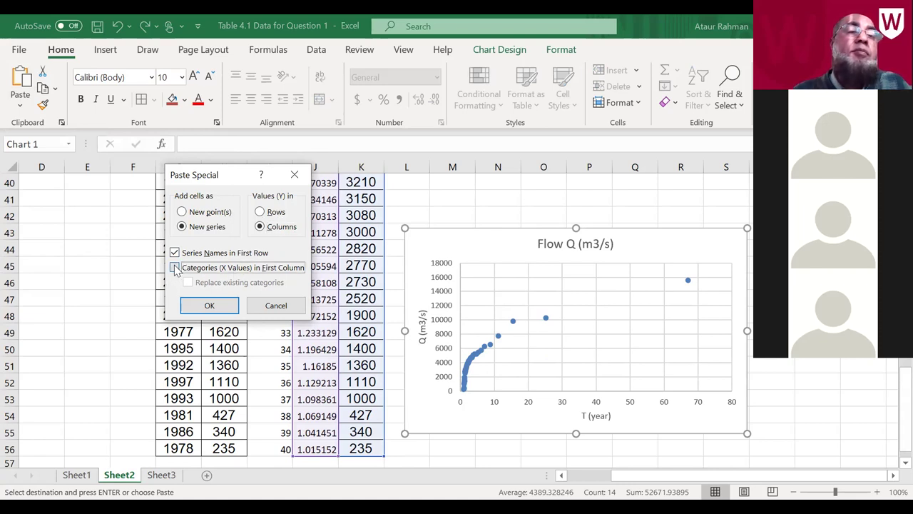
{"action": "left_click", "coordinate": [224, 306]}
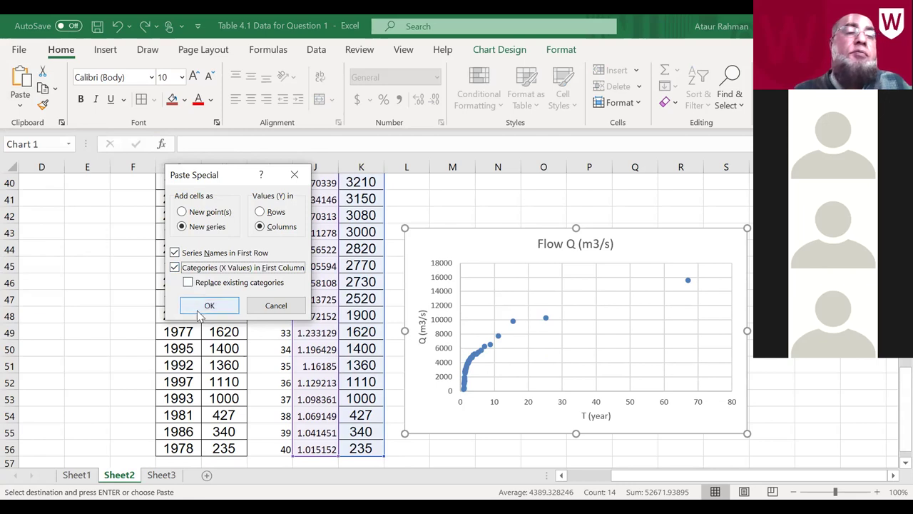
{"action": "left_click", "coordinate": [206, 304]}
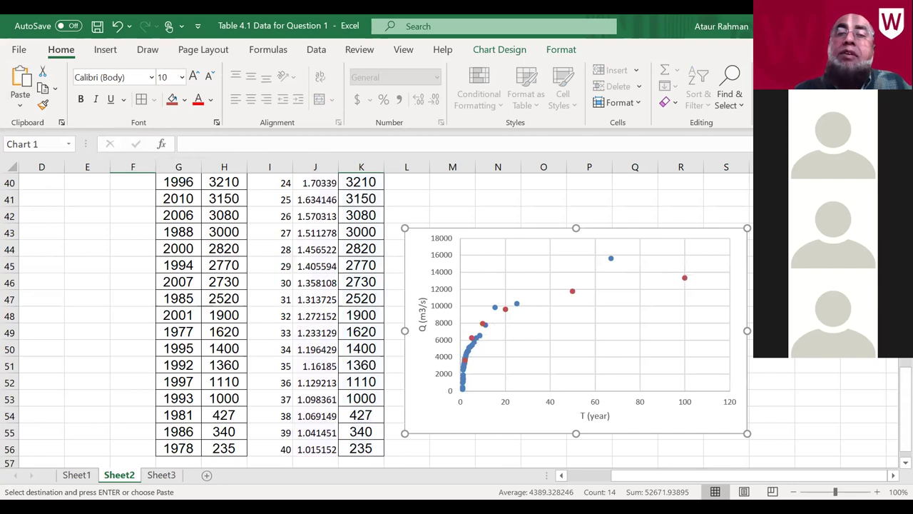
Step: Show the legend on the scatter chart of Q (m3/s) against T (year), and deselect the chart
{"action": "left_click", "coordinate": [758, 239]}
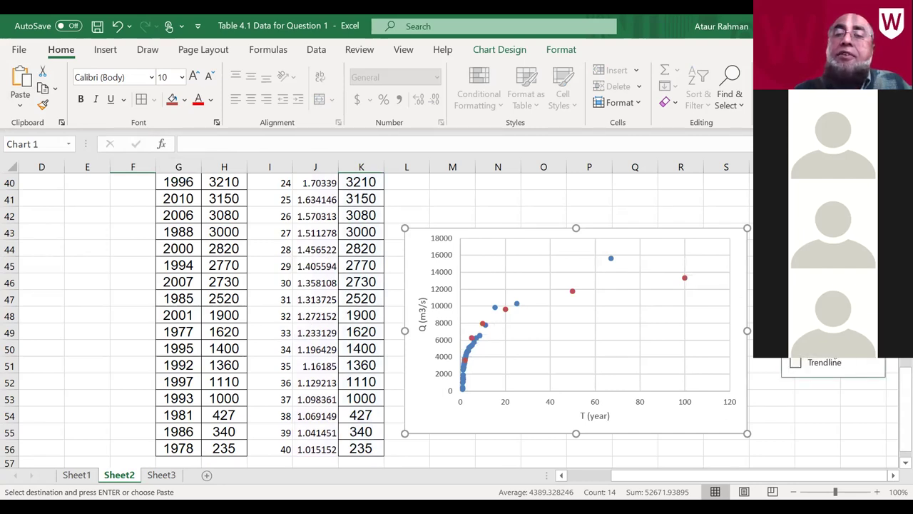
{"action": "left_click", "coordinate": [796, 345]}
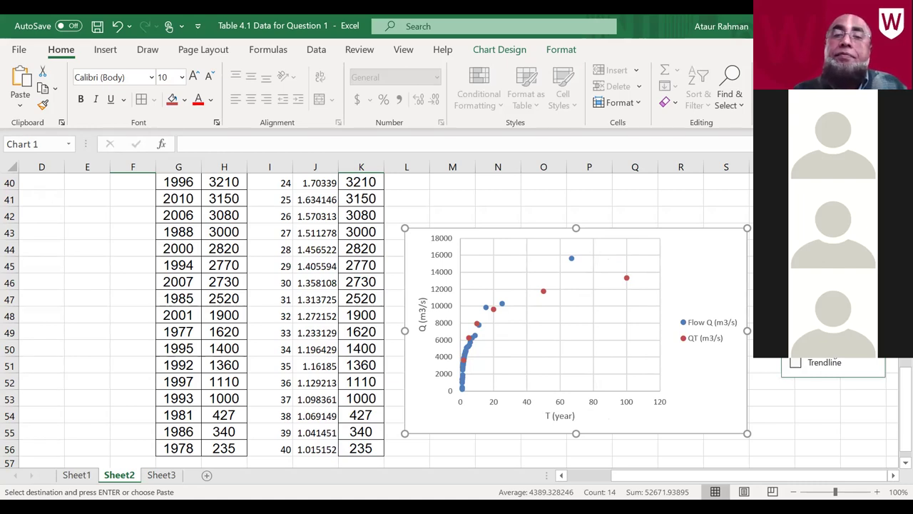
{"action": "left_click", "coordinate": [833, 409]}
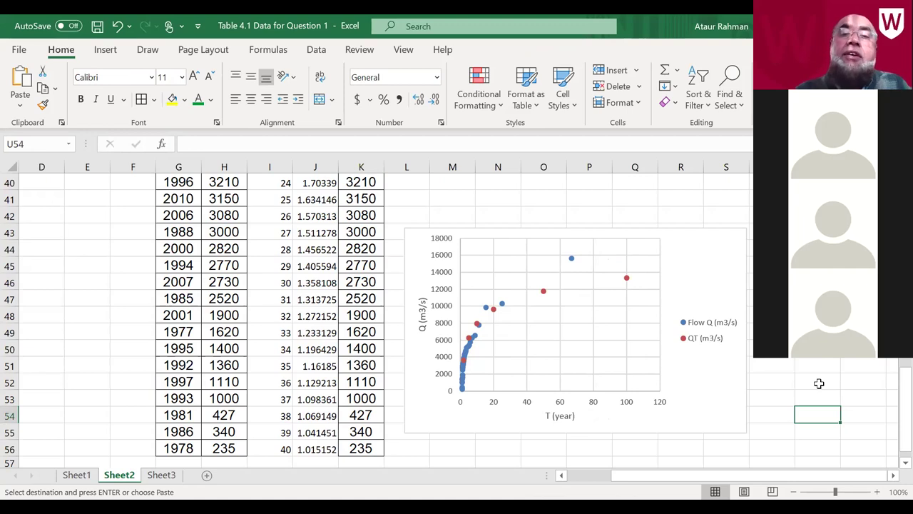
Step: Rename the QT column header in K6 as EV1
{"action": "scroll", "coordinate": [819, 384], "scroll_direction": "up", "scroll_amount": 7}
{"action": "scroll", "coordinate": [820, 384], "scroll_direction": "up", "scroll_amount": 6}
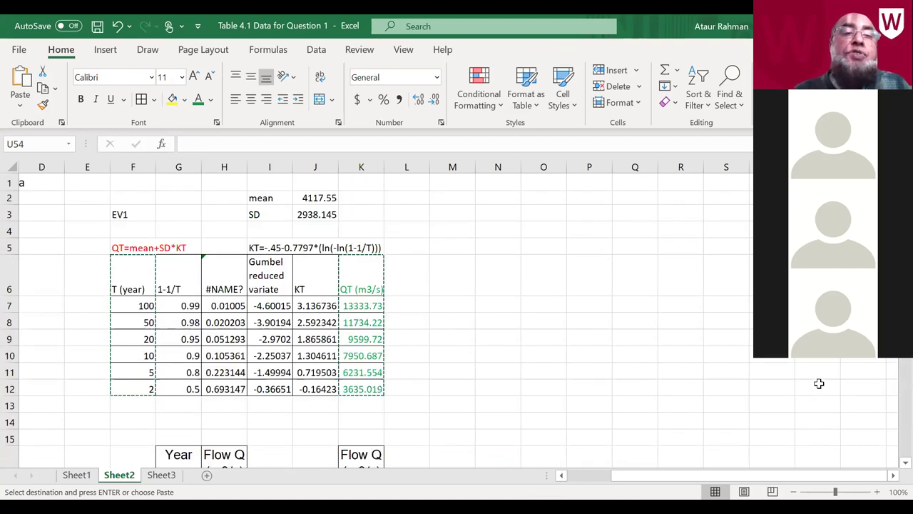
{"action": "left_click", "coordinate": [369, 284]}
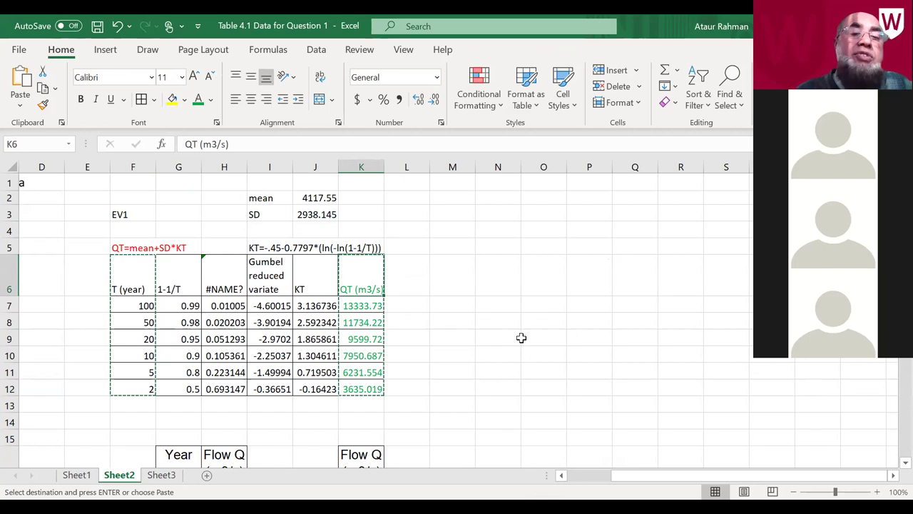
{"action": "type", "text": "EV1"}
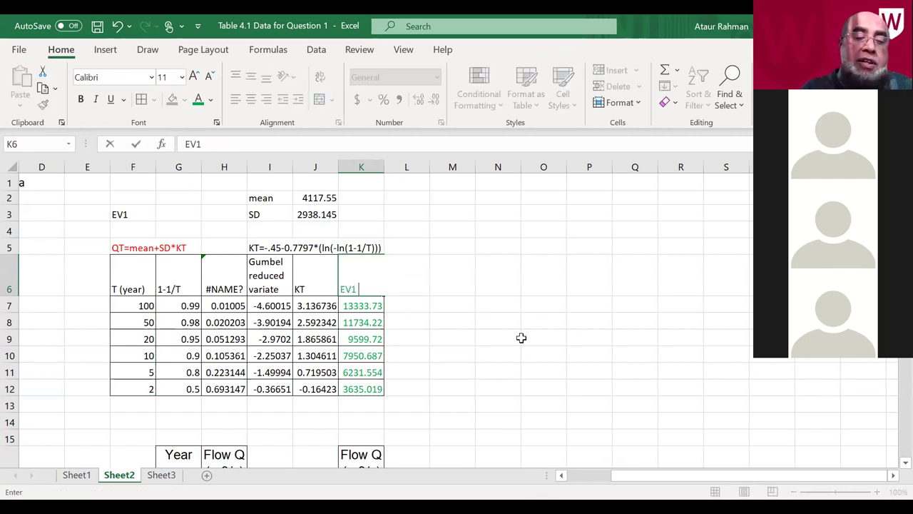
{"action": "left_click", "coordinate": [551, 335]}
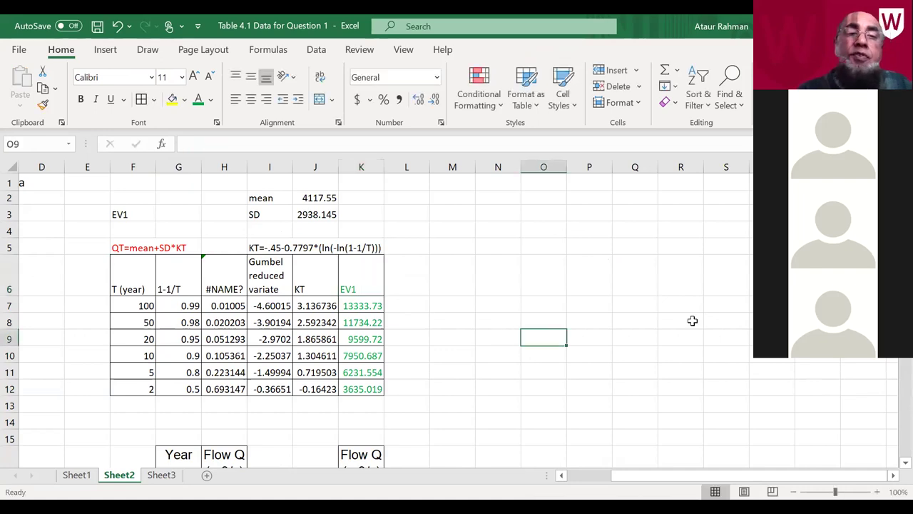
Step: Move the scatter chart further right on the sheet, freeing columns L to N beside the ranked flow table
{"action": "scroll", "coordinate": [692, 320], "scroll_direction": "down", "scroll_amount": 6}
{"action": "scroll", "coordinate": [692, 321], "scroll_direction": "down", "scroll_amount": 6}
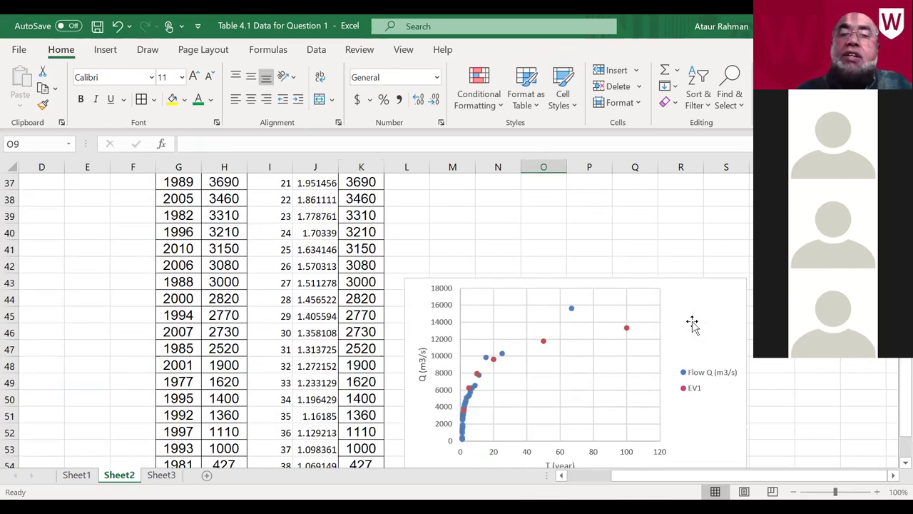
{"action": "scroll", "coordinate": [690, 407], "scroll_direction": "down", "scroll_amount": 1}
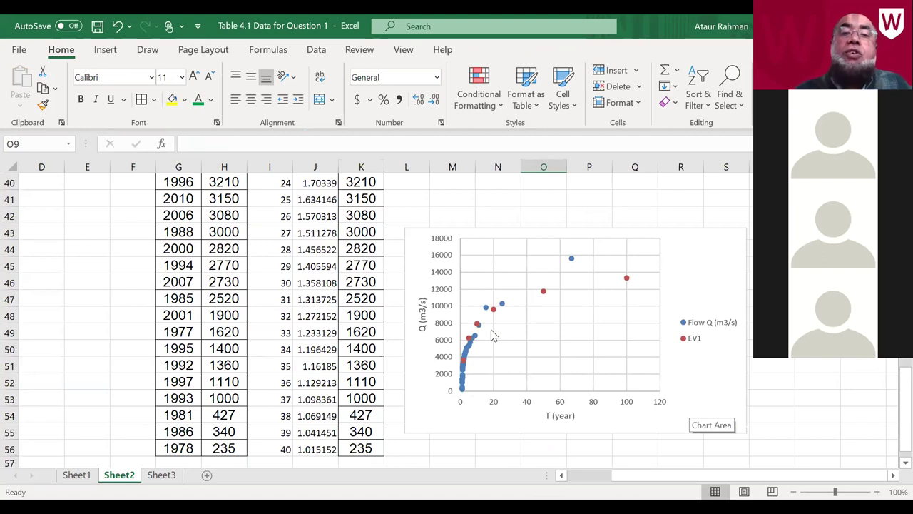
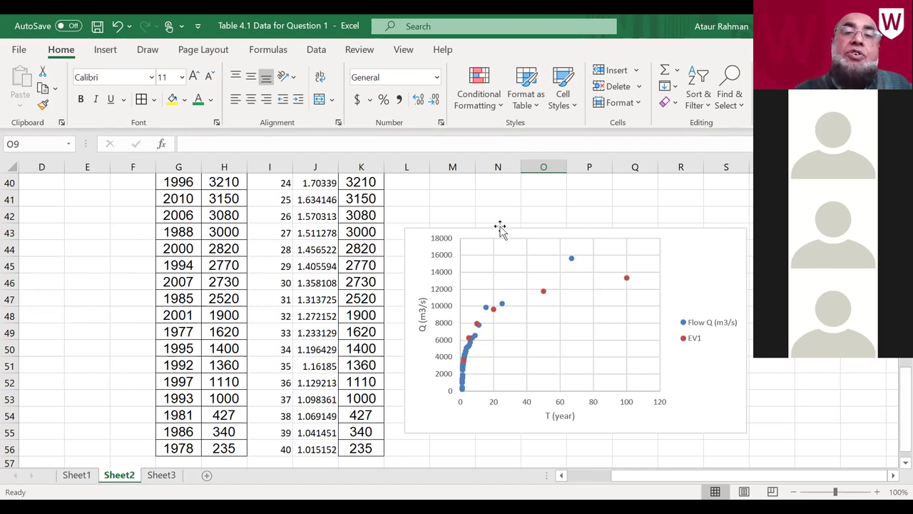
{"action": "left_click_drag", "start_coordinate": [500, 228], "coordinate": [661, 239]}
Step: Enter the column heading "Gumbel reduced variate" in M16, beside the ranked flow table
{"action": "scroll", "coordinate": [457, 274], "scroll_direction": "up", "scroll_amount": 13}
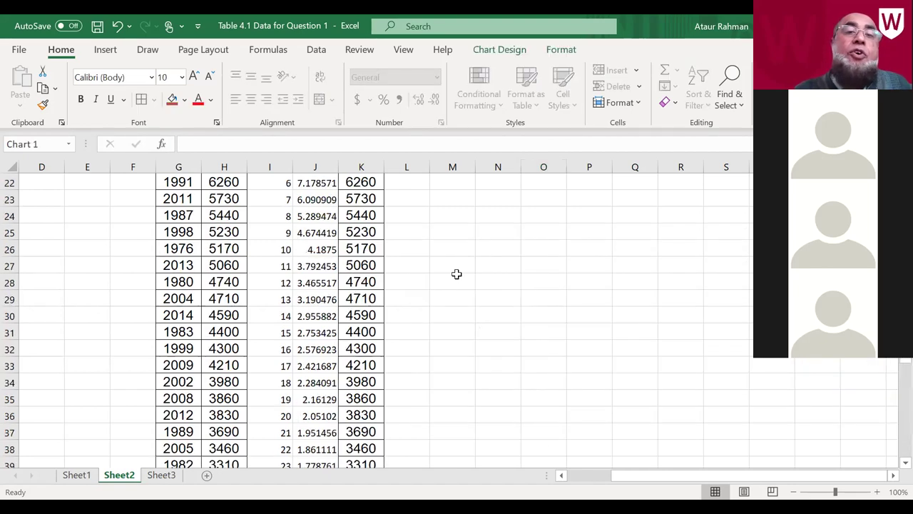
{"action": "scroll", "coordinate": [457, 274], "scroll_direction": "down", "scroll_amount": 2}
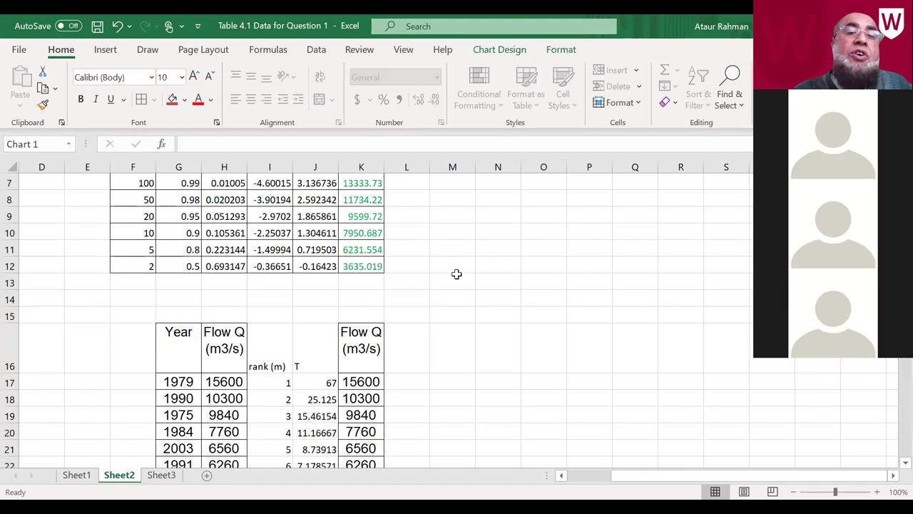
{"action": "left_click", "coordinate": [453, 344]}
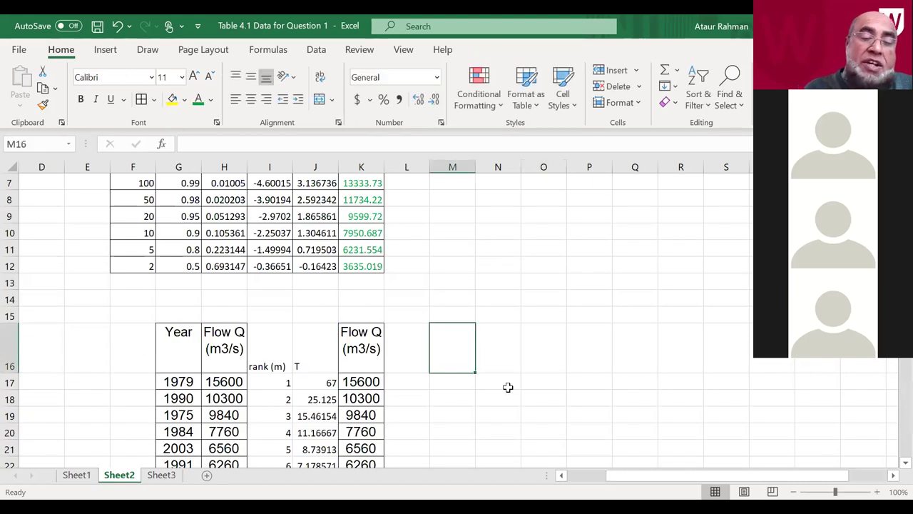
{"action": "type", "text": "G"}
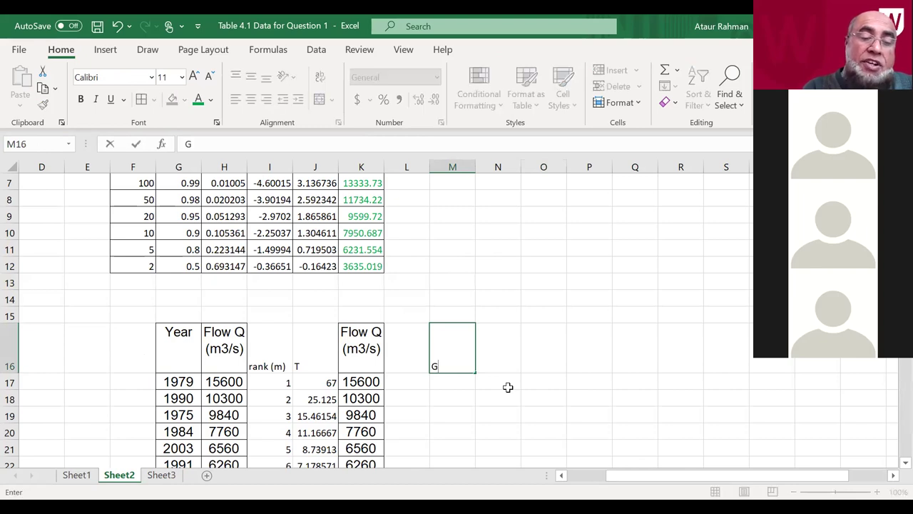
{"action": "type", "text": "RV"}
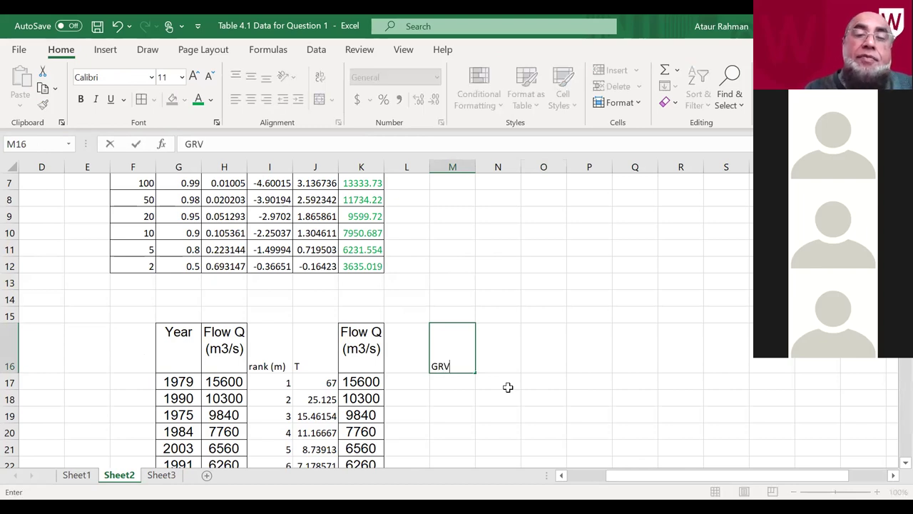
{"action": "key", "text": "BackSpace"}
{"action": "key", "text": "BackSpace"}
{"action": "type", "text": "umbel "}
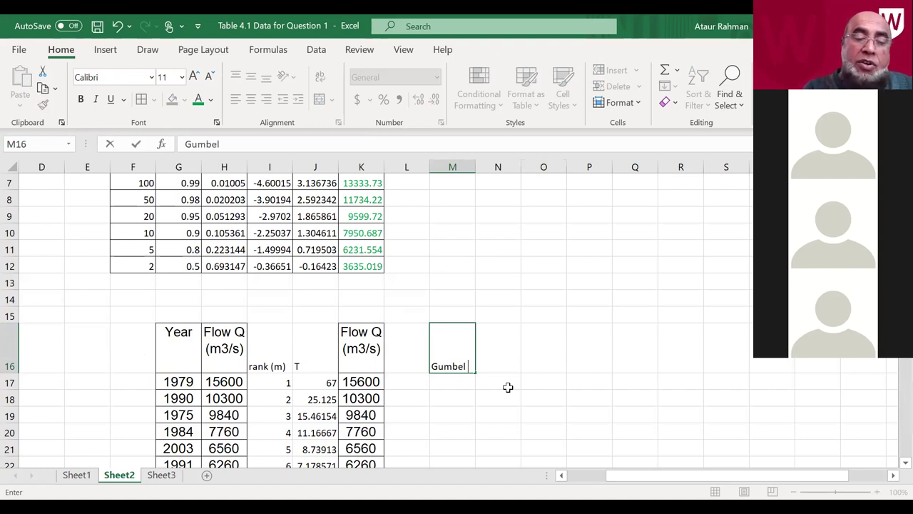
{"action": "type", "text": "reduced"}
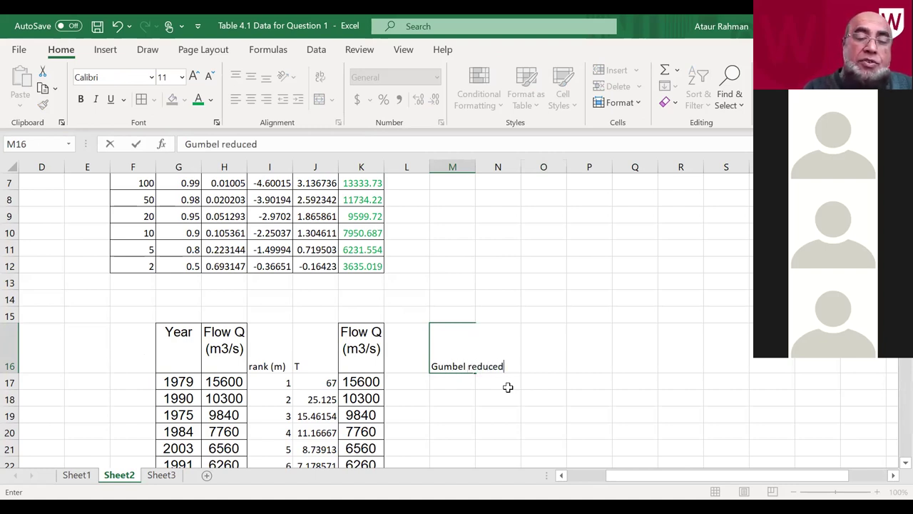
{"action": "type", "text": " variate"}
{"action": "key", "text": "Return"}
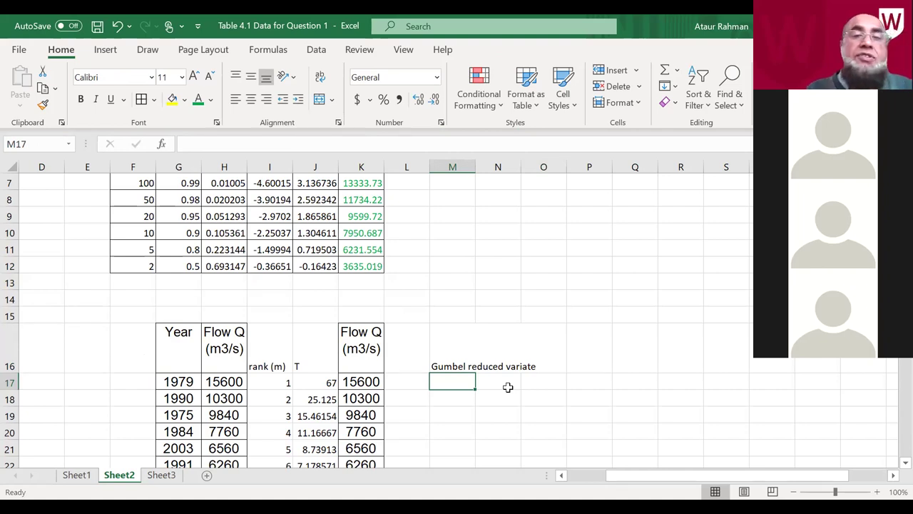
Step: Calculate the Gumbel reduced variate in M17 with =LN(-LN(1-1/J17)) and fill the formula down to M56
{"action": "type", "text": "="}
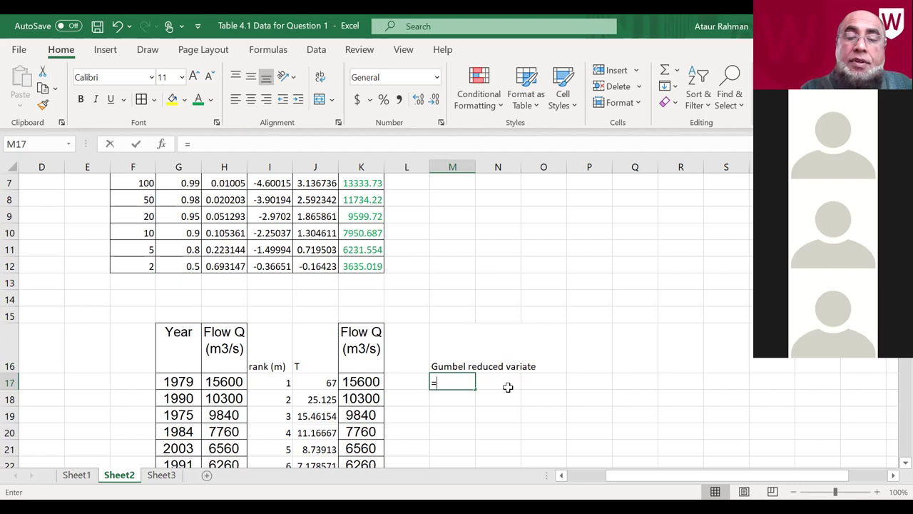
{"action": "type", "text": "ln"}
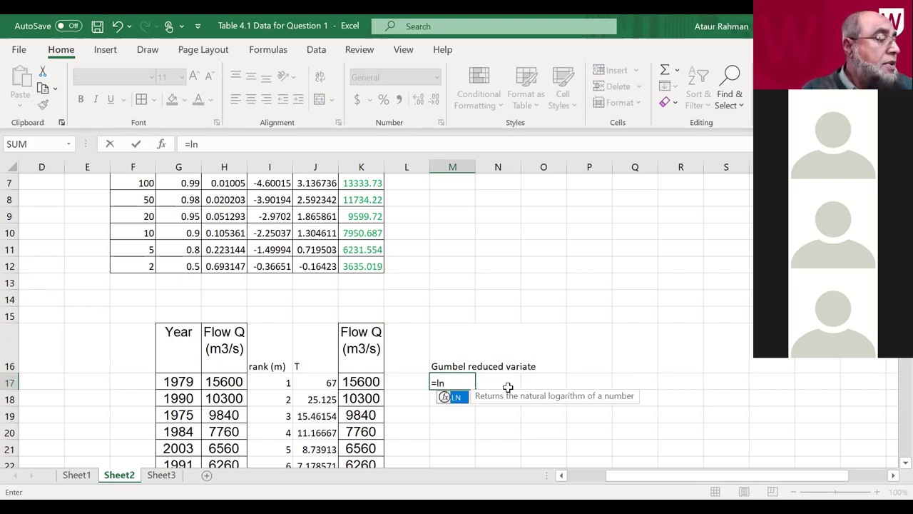
{"action": "type", "text": "(-"}
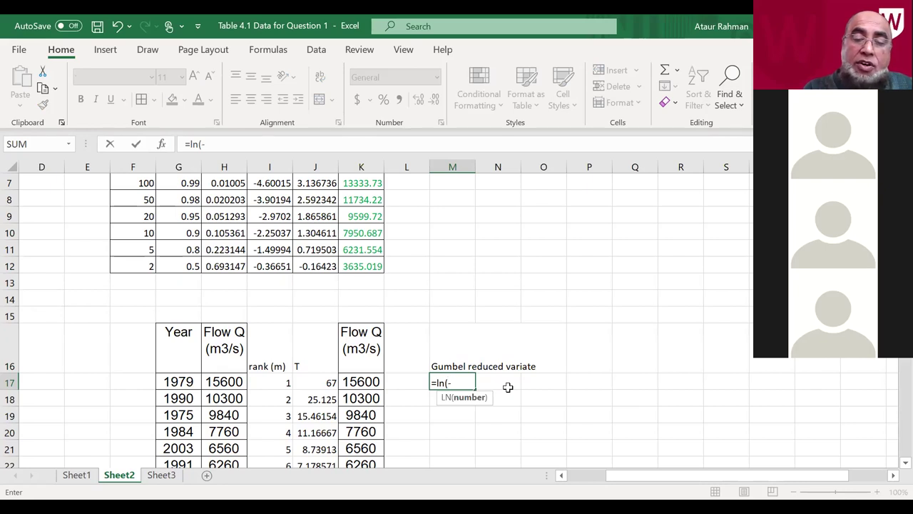
{"action": "type", "text": "ln("}
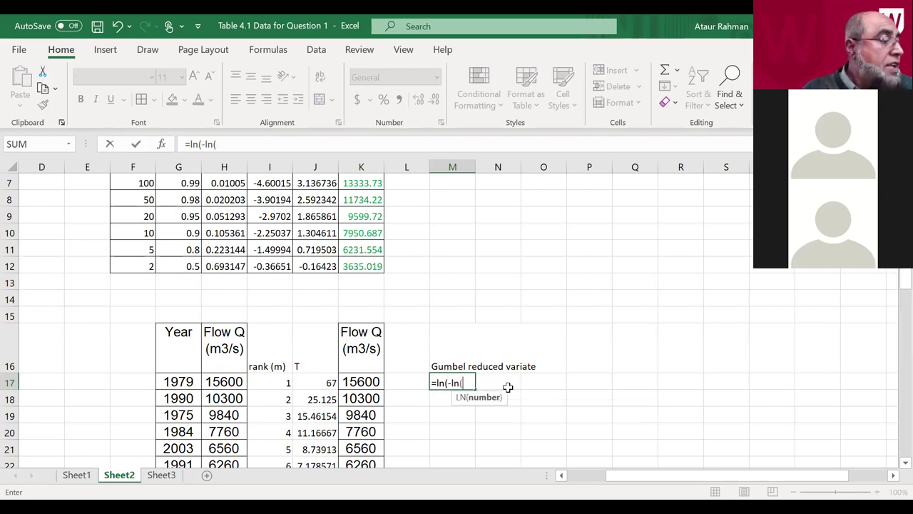
{"action": "type", "text": "1-"}
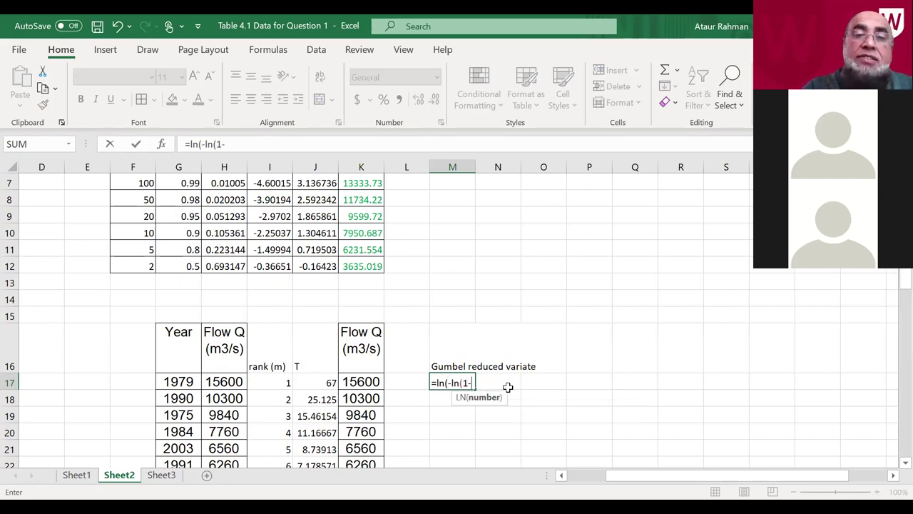
{"action": "type", "text": "1/"}
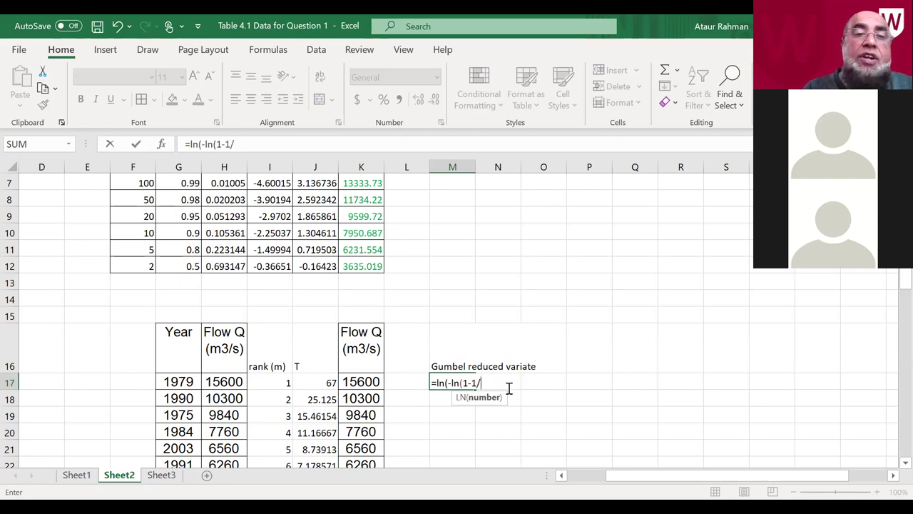
{"action": "left_click", "coordinate": [324, 382]}
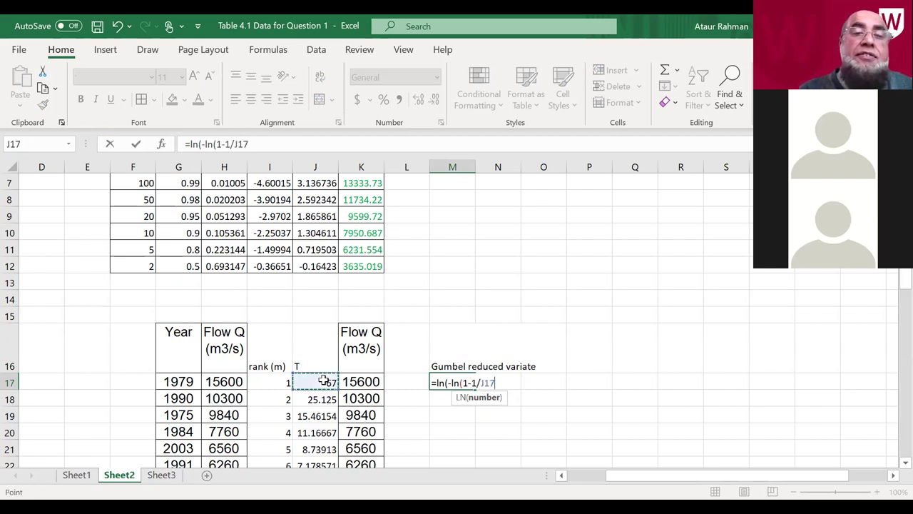
{"action": "type", "text": ")"}
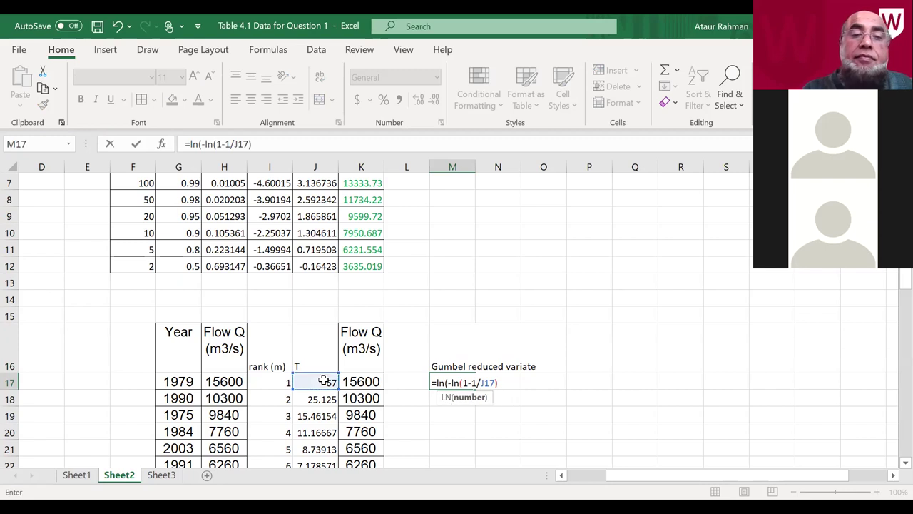
{"action": "type", "text": ")"}
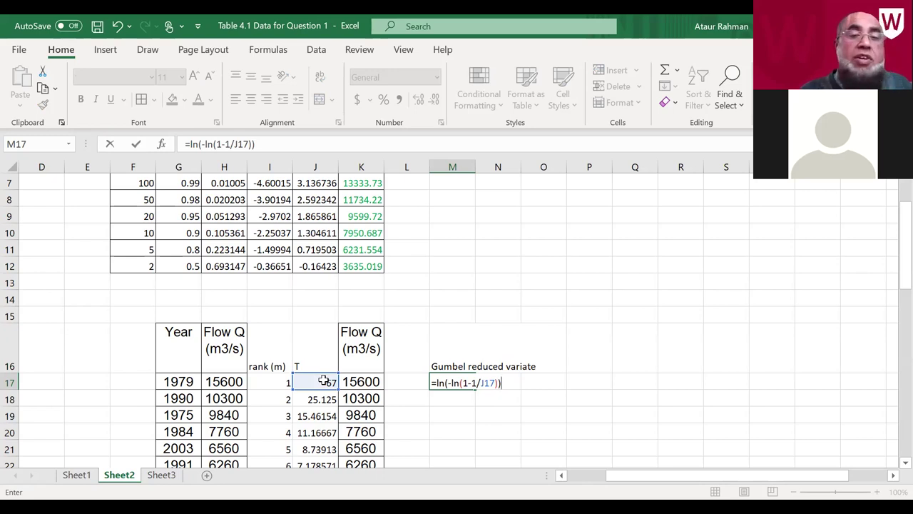
{"action": "key", "text": "Return"}
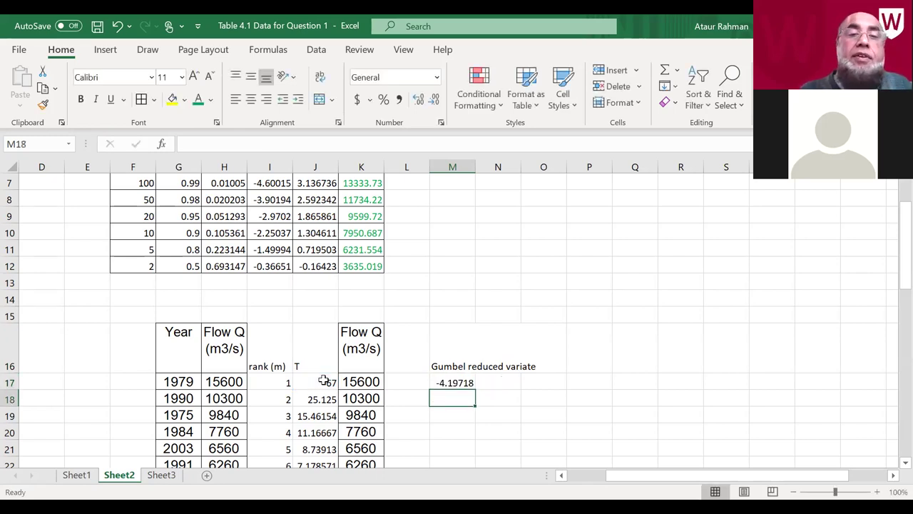
{"action": "left_click", "coordinate": [449, 381]}
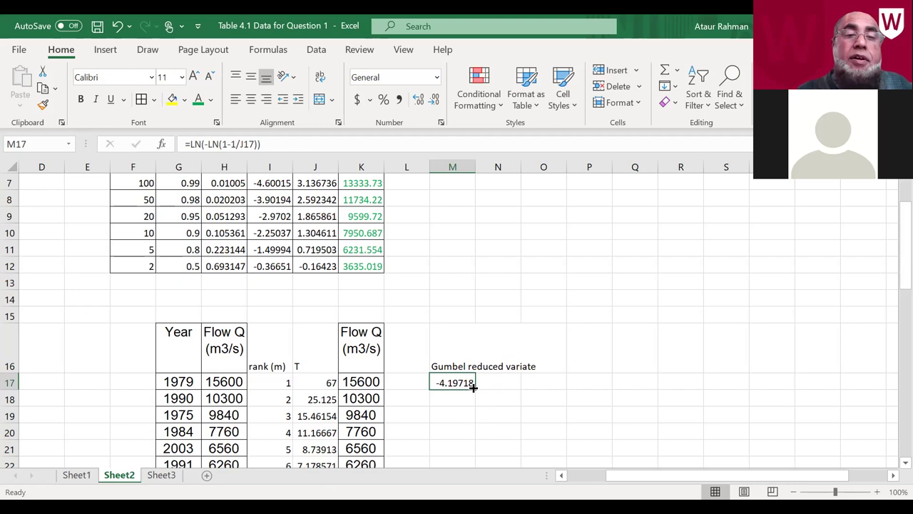
{"action": "left_click_drag", "start_coordinate": [473, 388], "coordinate": [470, 439]}
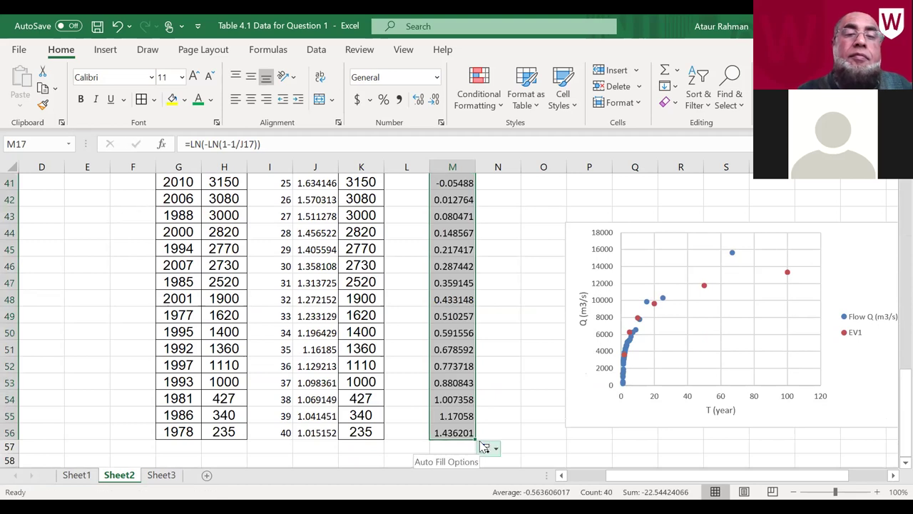
Step: Calculate the absolute reduced variate in N17 with =ABS(M17) and fill the formula down to N56
{"action": "scroll", "coordinate": [481, 439], "scroll_direction": "up", "scroll_amount": 11}
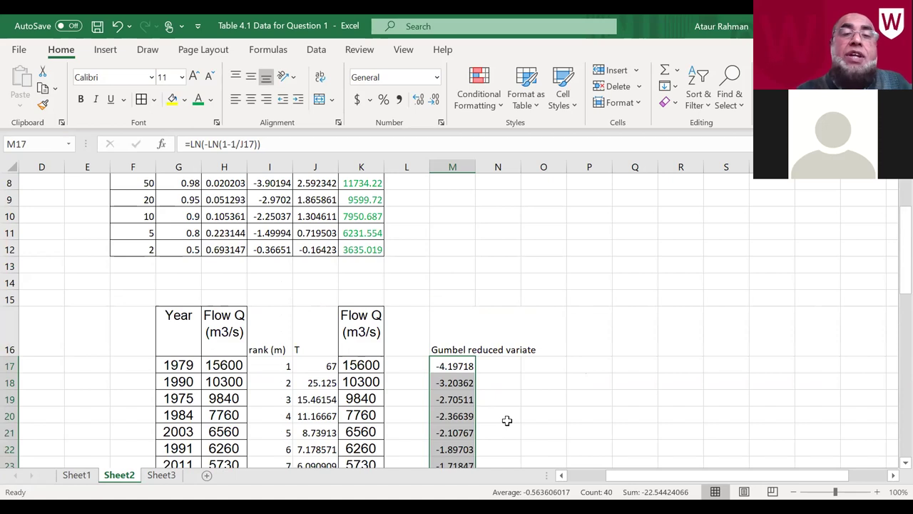
{"action": "left_click", "coordinate": [504, 367]}
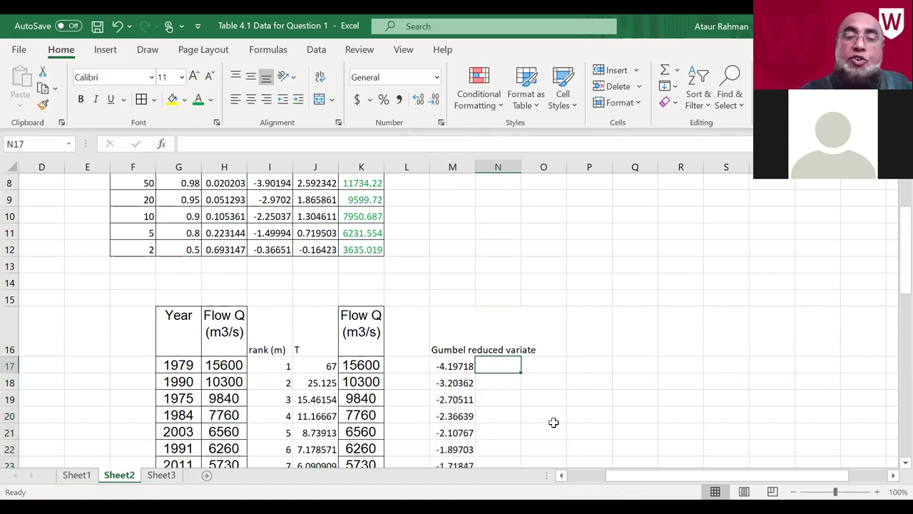
{"action": "type", "text": "="}
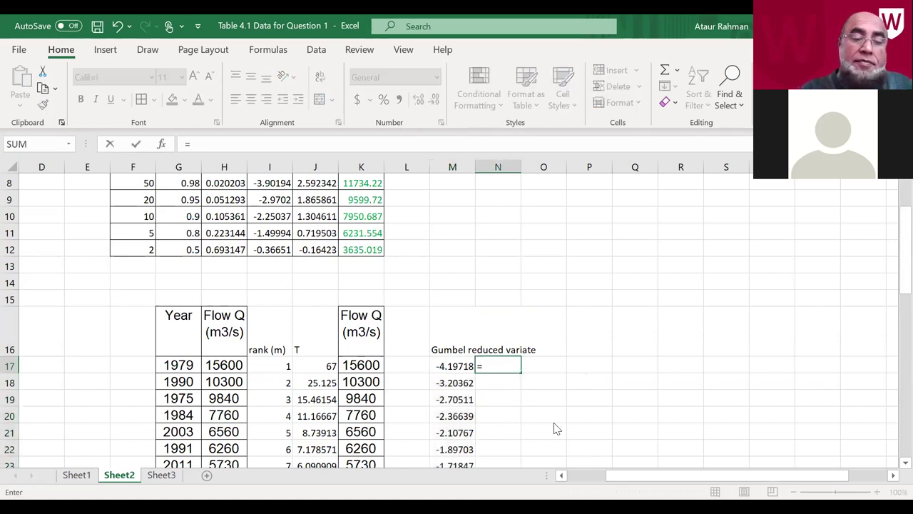
{"action": "type", "text": "abs("}
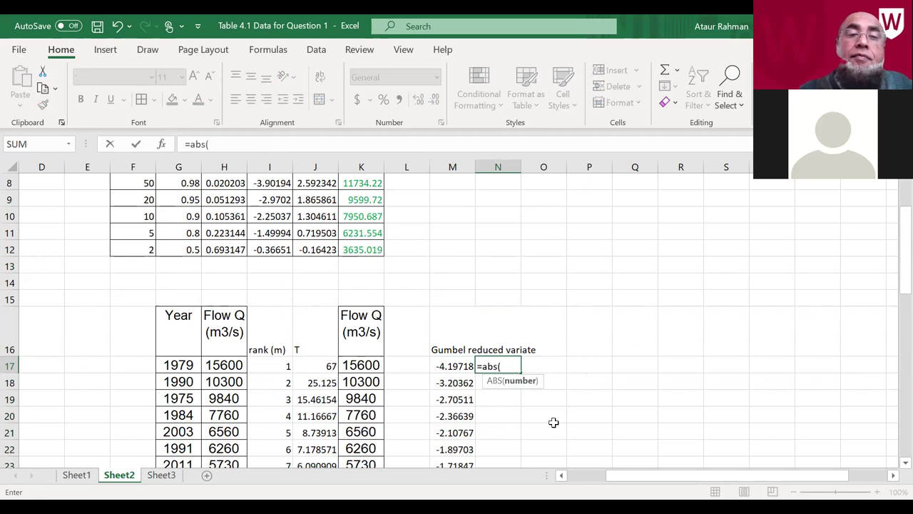
{"action": "left_click", "coordinate": [460, 365]}
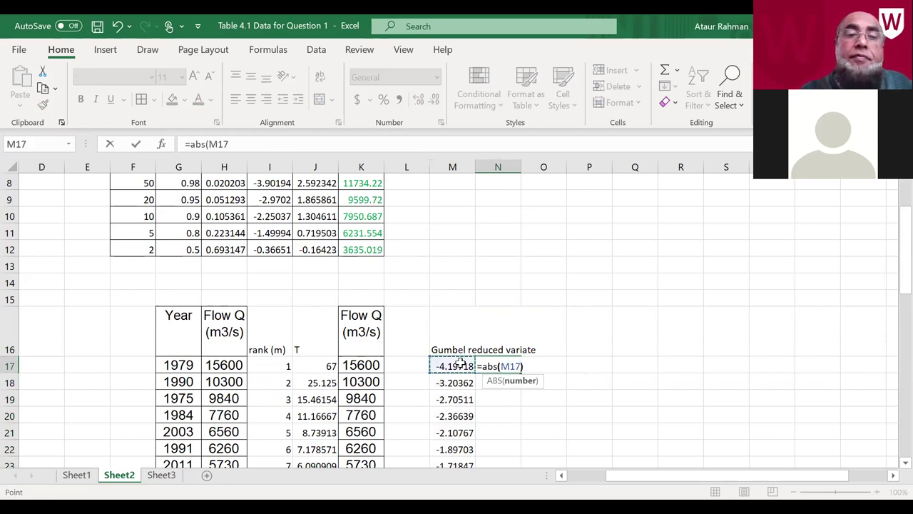
{"action": "type", "text": ")"}
{"action": "key", "text": "Return"}
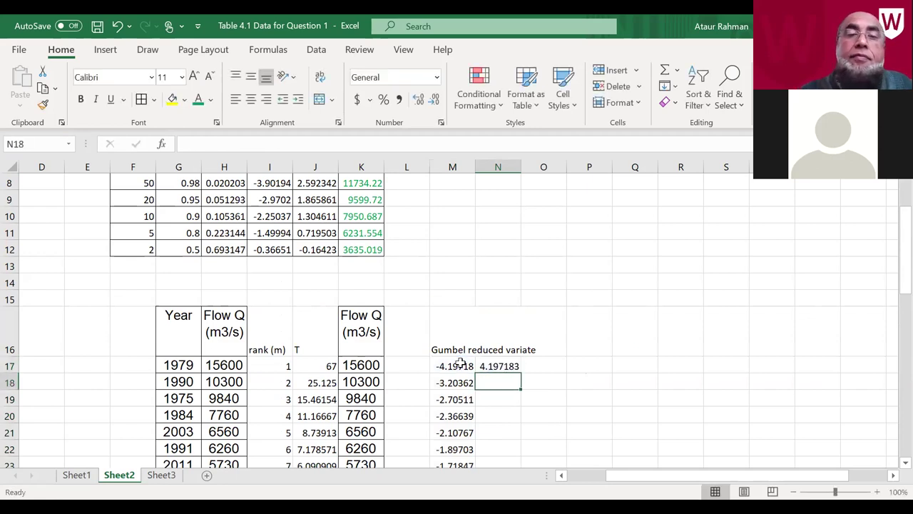
{"action": "left_click", "coordinate": [501, 365]}
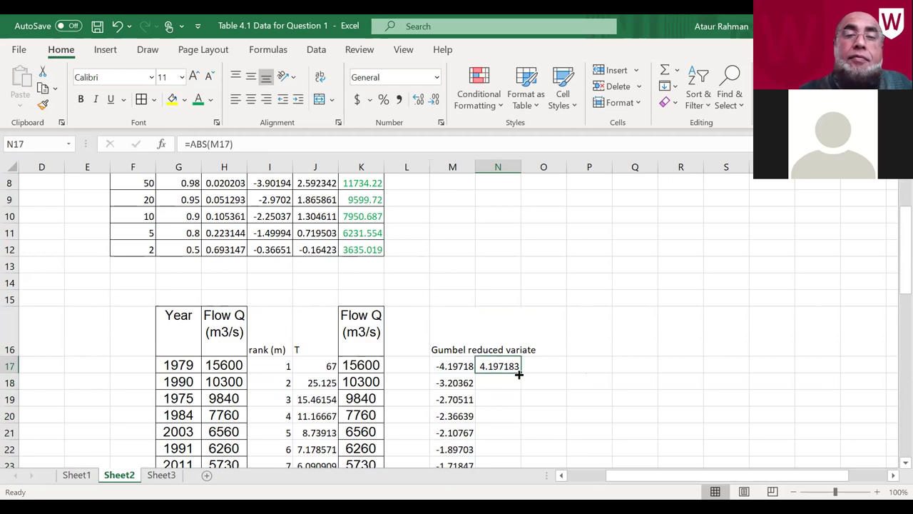
{"action": "left_click_drag", "start_coordinate": [521, 373], "coordinate": [517, 443]}
{"action": "scroll", "coordinate": [575, 458], "scroll_direction": "up", "scroll_amount": 13}
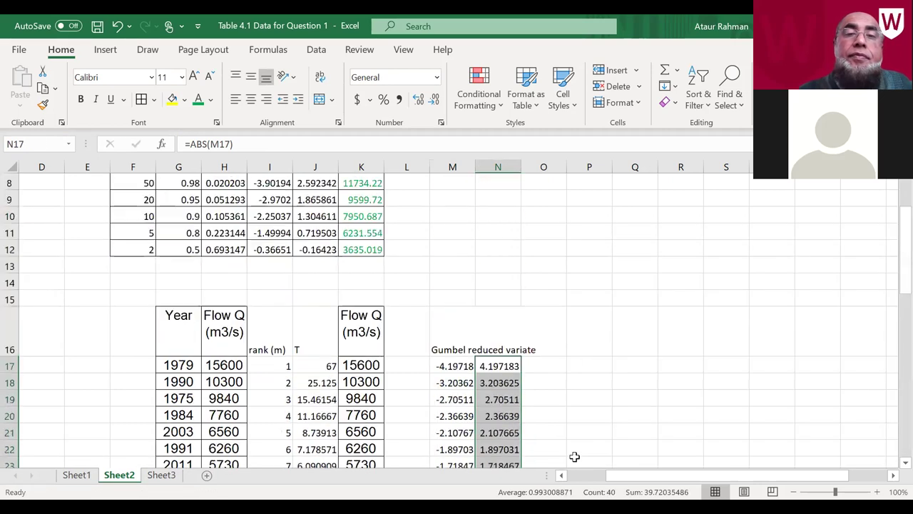
Step: Enter the column heading GRV in N16, above the absolute reduced variates
{"action": "scroll", "coordinate": [575, 457], "scroll_direction": "down", "scroll_amount": 3}
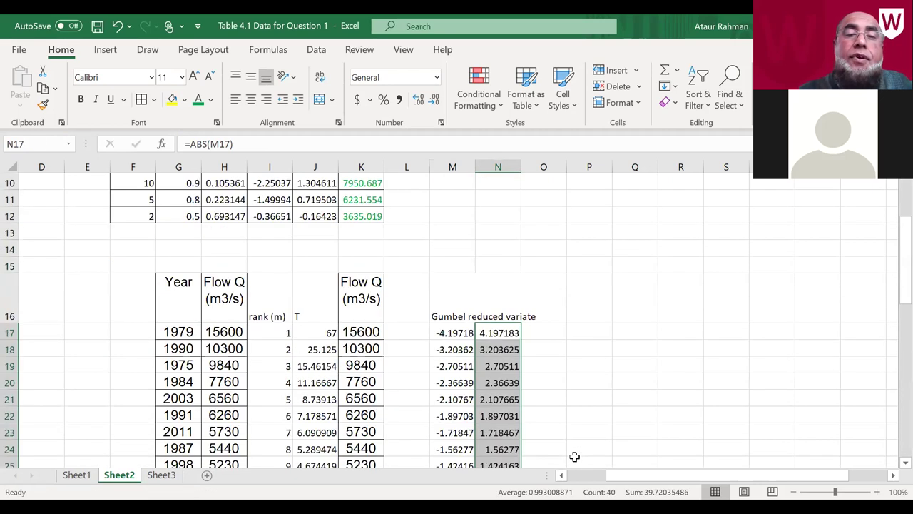
{"action": "left_click", "coordinate": [507, 312]}
{"action": "type", "text": "G"}
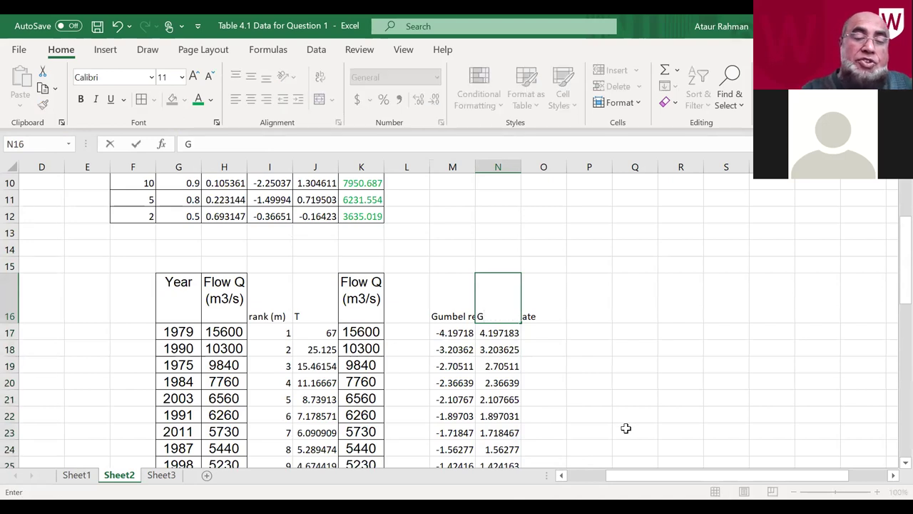
{"action": "type", "text": "RV"}
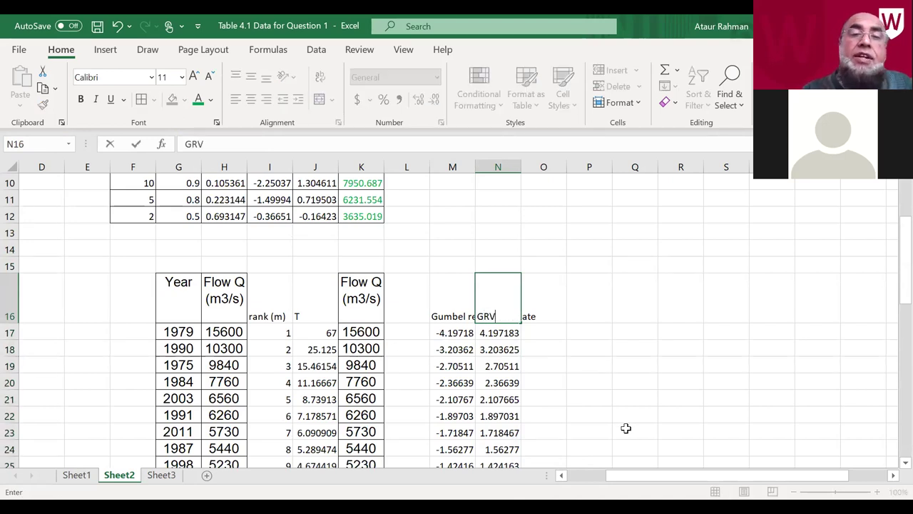
{"action": "left_click", "coordinate": [614, 350]}
Step: Copy the ranked Flow Q (m3/s) column K16:K56 to column O, starting at O16
{"action": "left_click_drag", "start_coordinate": [364, 292], "coordinate": [364, 431]}
{"action": "key", "text": "ctrl+c"}
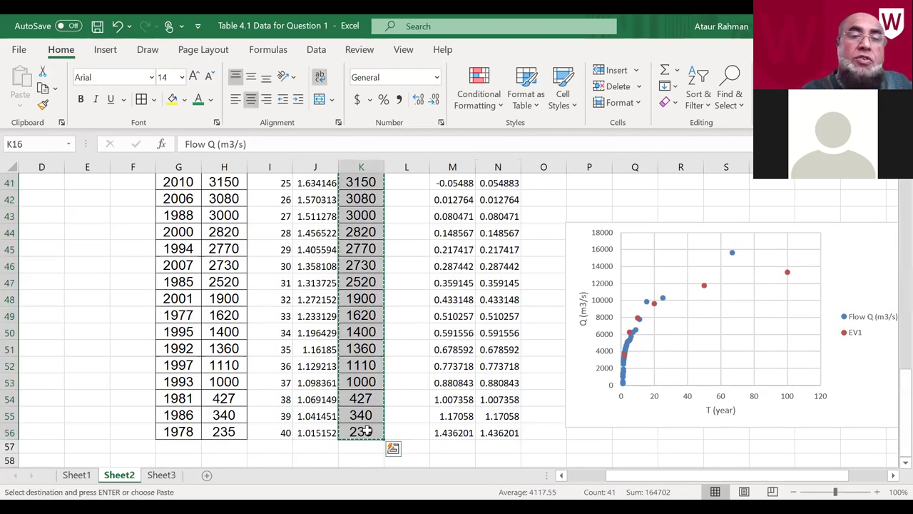
{"action": "scroll", "coordinate": [366, 430], "scroll_direction": "up", "scroll_amount": 13}
{"action": "scroll", "coordinate": [366, 430], "scroll_direction": "down", "scroll_amount": 2}
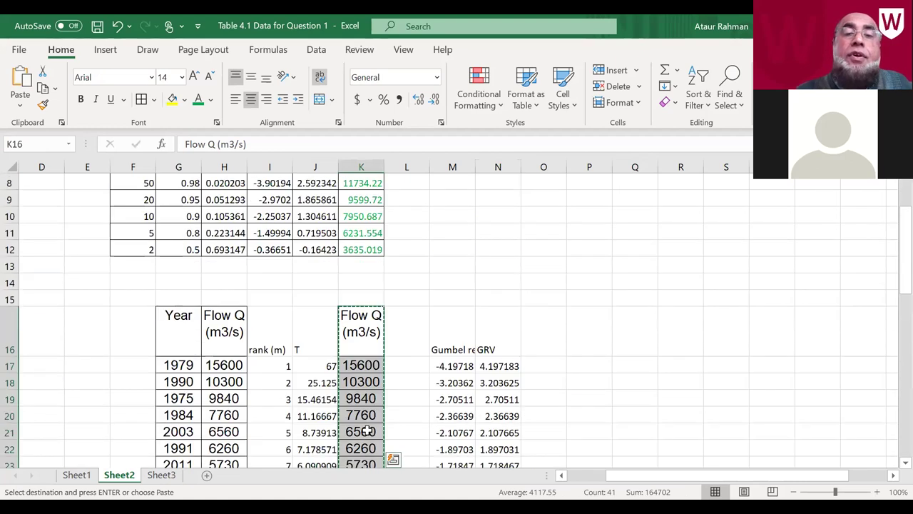
{"action": "left_click", "coordinate": [551, 346]}
{"action": "key", "text": "ctrl+v"}
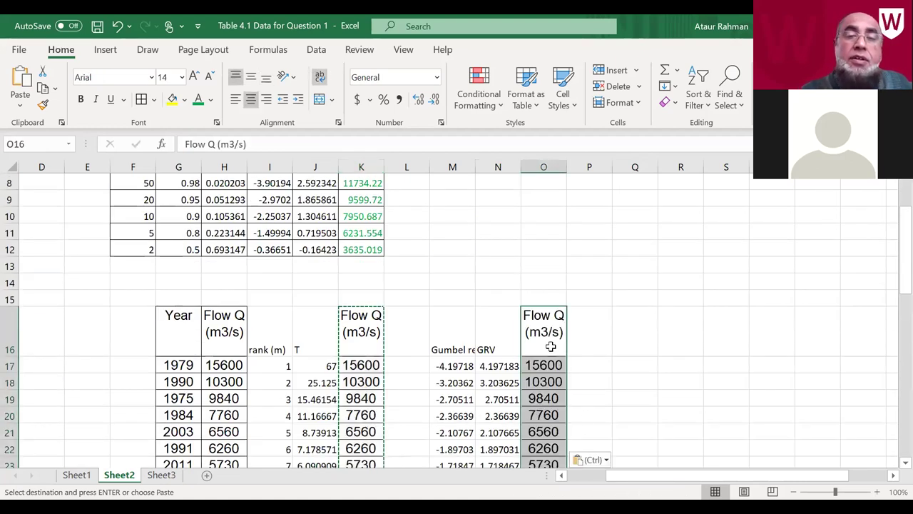
Step: Insert a markers-only scatter chart from the GRV and Flow Q columns, N16:O56
{"action": "scroll", "coordinate": [550, 347], "scroll_direction": "down", "scroll_amount": 2}
{"action": "left_click_drag", "start_coordinate": [498, 221], "coordinate": [544, 433]}
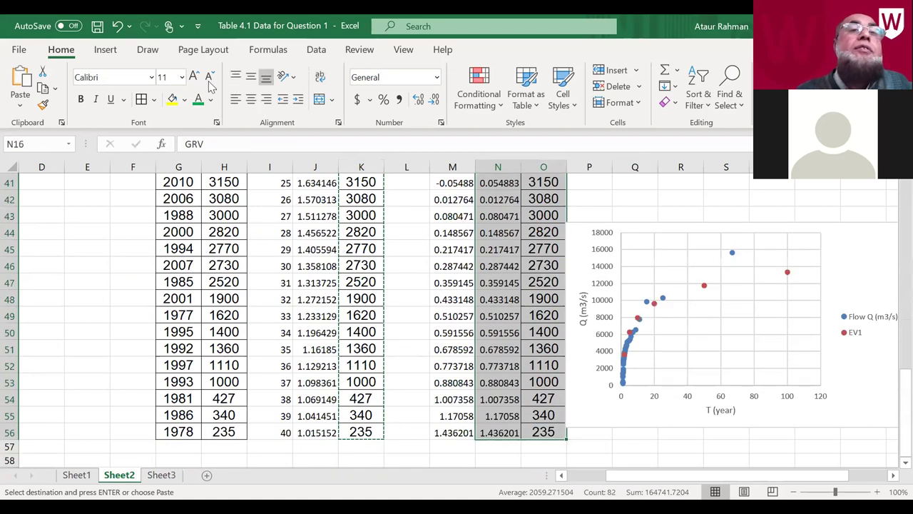
{"action": "left_click", "coordinate": [104, 50]}
{"action": "left_click", "coordinate": [402, 106]}
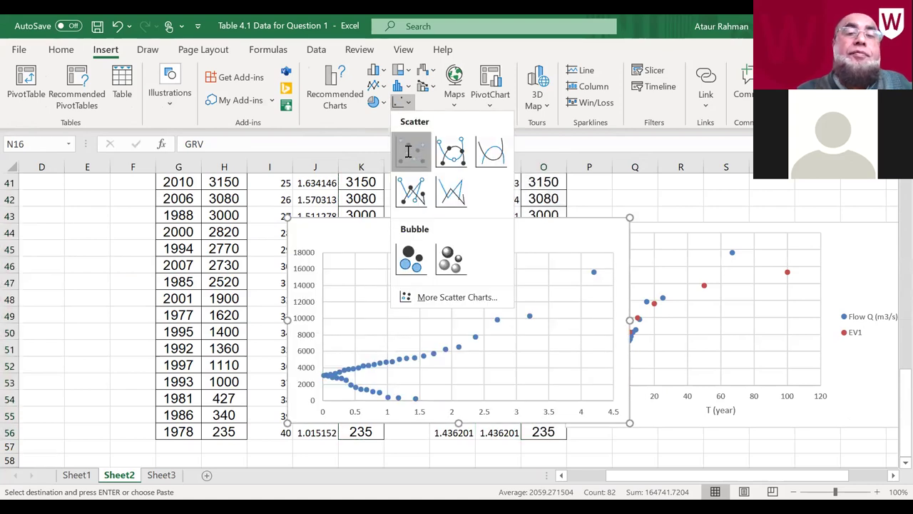
{"action": "left_click", "coordinate": [409, 150]}
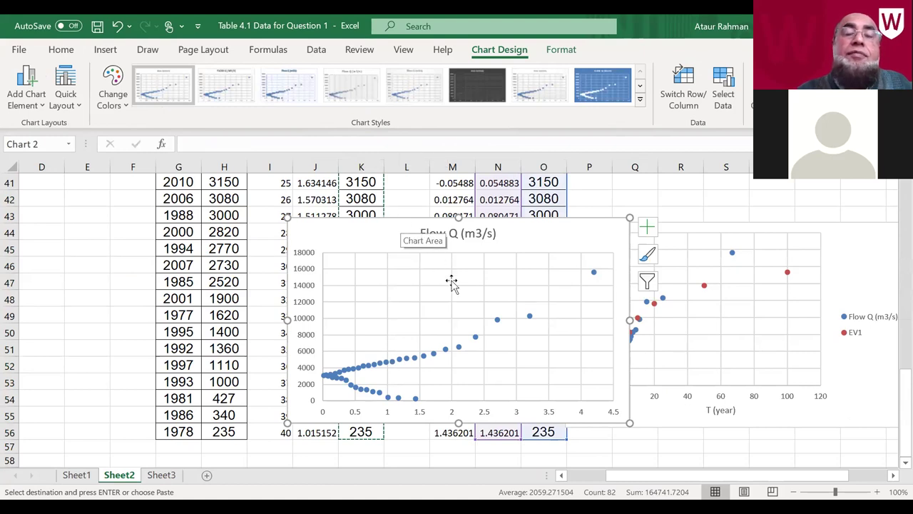
Step: Move the new Flow Q against GRV chart below the existing flood frequency chart, clear of the data columns
{"action": "left_click_drag", "start_coordinate": [414, 229], "coordinate": [710, 300]}
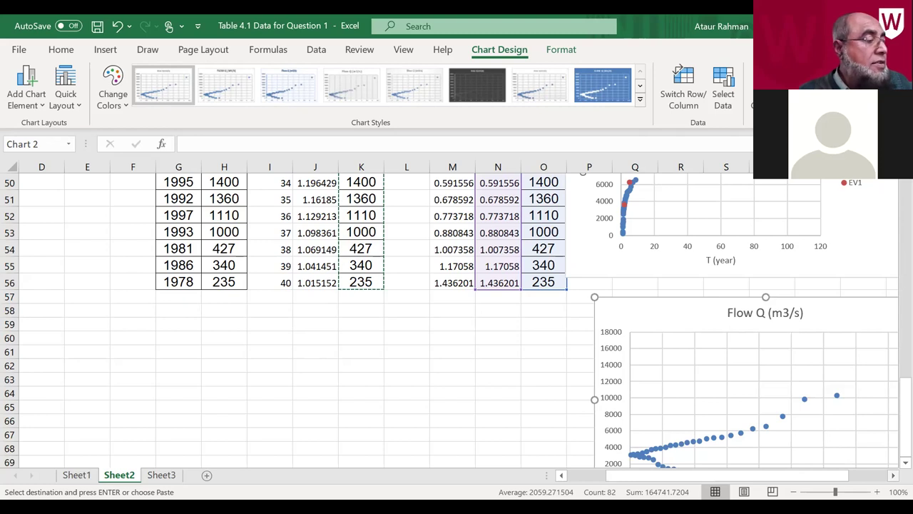
{"action": "scroll", "coordinate": [464, 321], "scroll_direction": "right", "scroll_amount": 1}
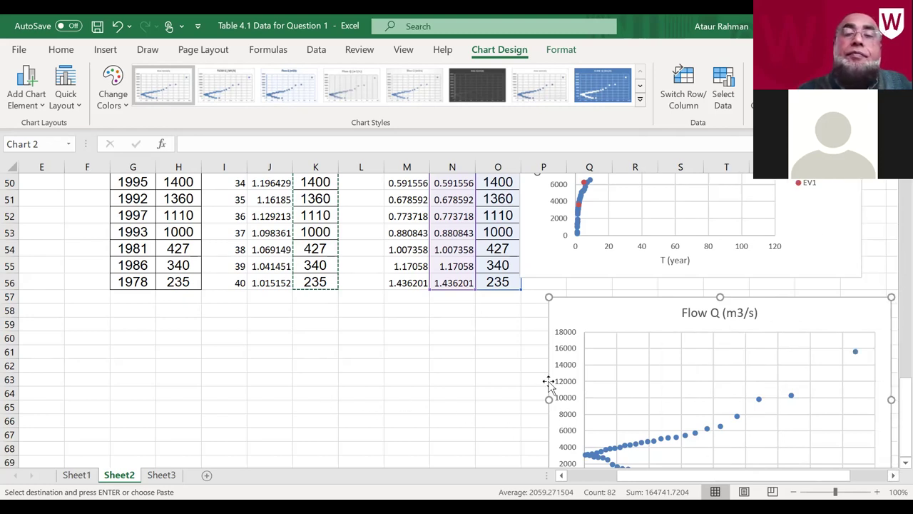
{"action": "left_click", "coordinate": [460, 390]}
Step: Try a single-logarithm reduced variate in M17 by changing its formula to =LN(1-1/J17)
{"action": "scroll", "coordinate": [460, 390], "scroll_direction": "up", "scroll_amount": 12}
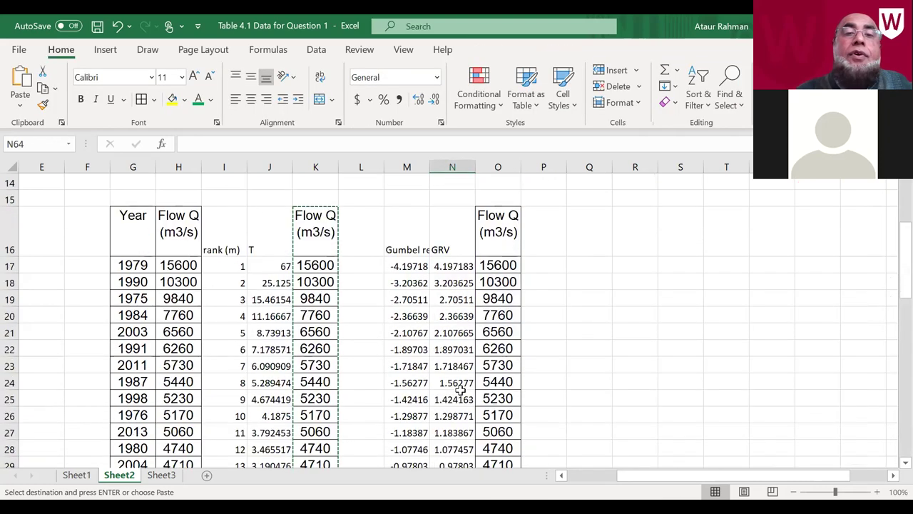
{"action": "left_click", "coordinate": [411, 265]}
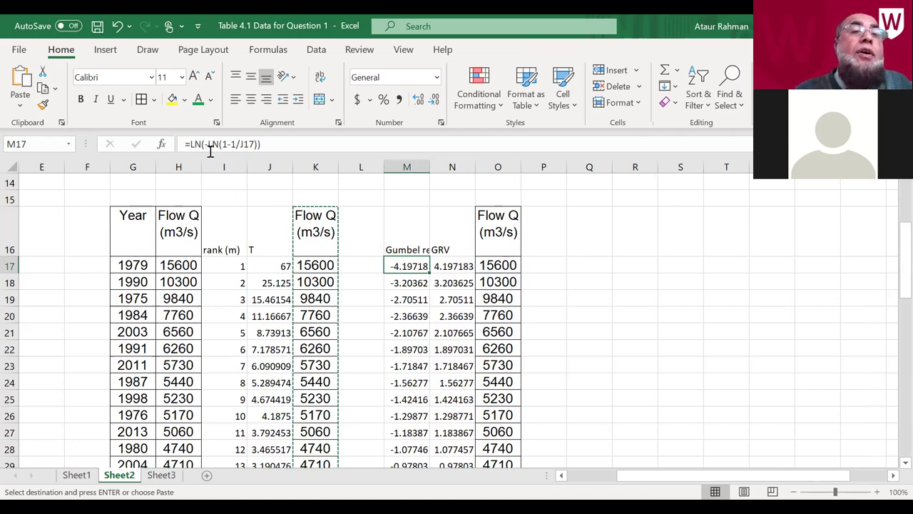
{"action": "key", "text": "Escape"}
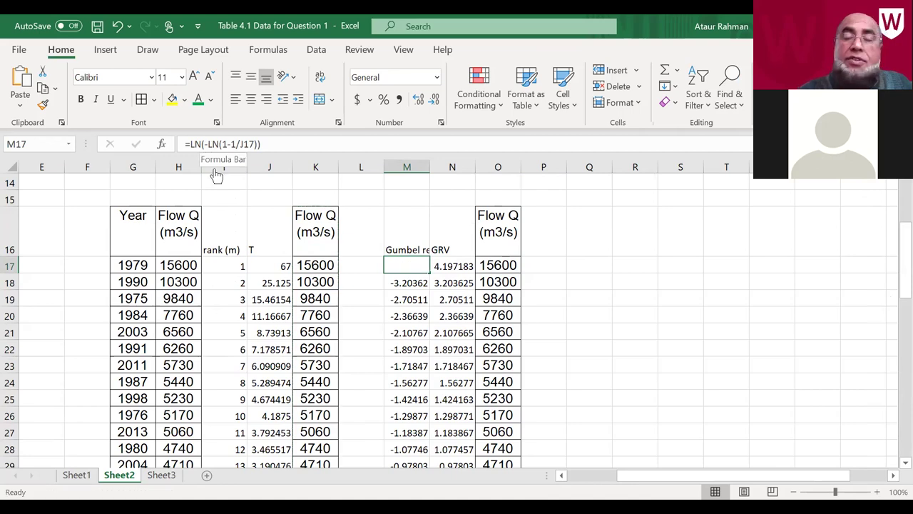
{"action": "left_click", "coordinate": [217, 175]}
{"action": "key", "text": "Delete"}
{"action": "key", "text": "Delete"}
{"action": "key", "text": "Delete"}
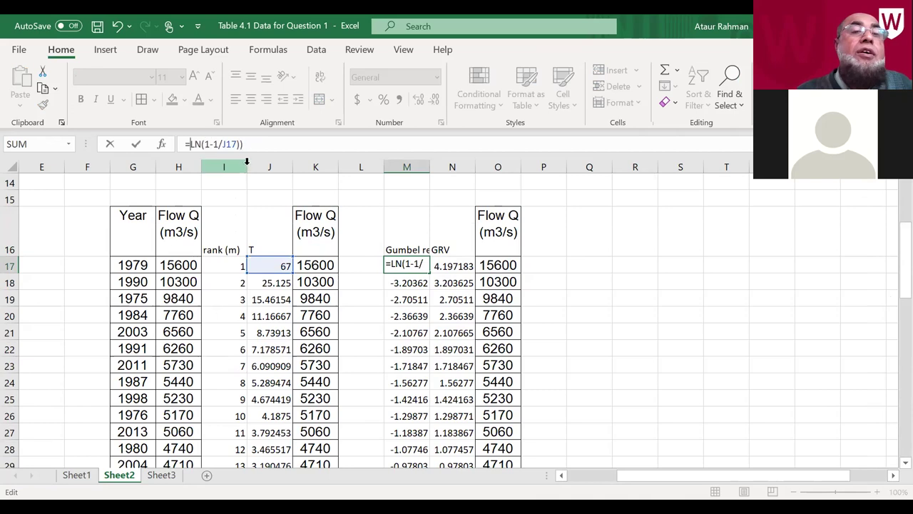
{"action": "left_click", "coordinate": [245, 144]}
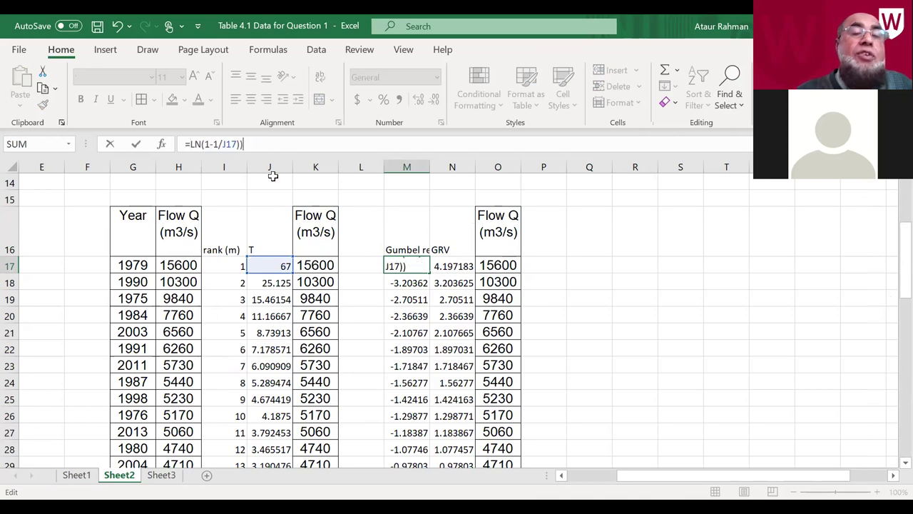
{"action": "key", "text": "Return"}
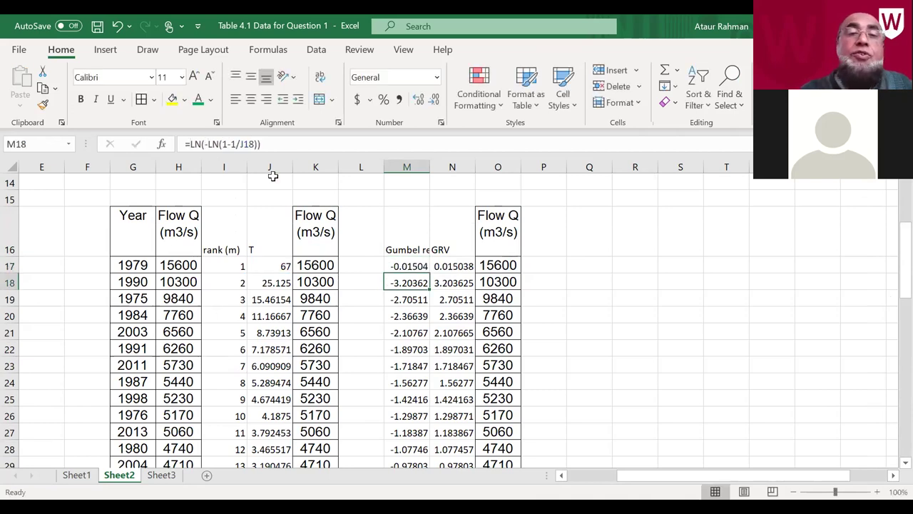
Step: Undo the last formula change in M17
{"action": "left_click", "coordinate": [403, 266]}
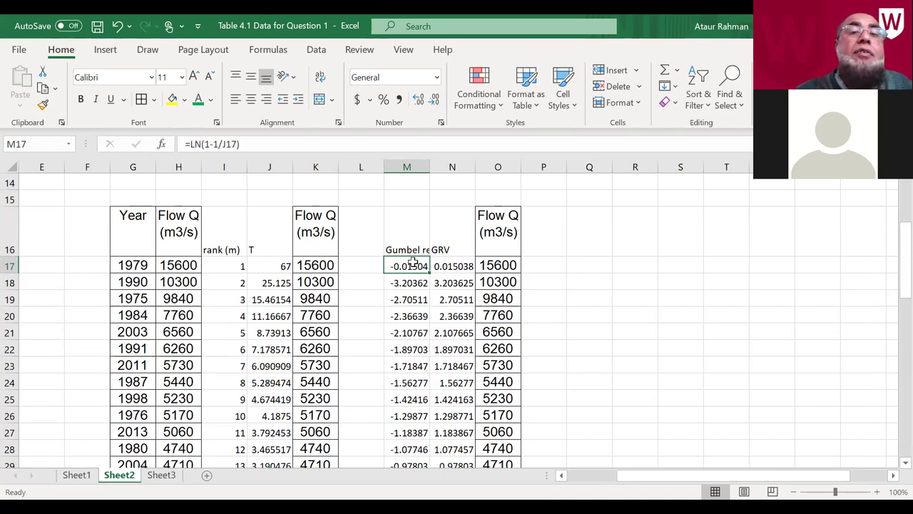
{"action": "left_click", "coordinate": [118, 26]}
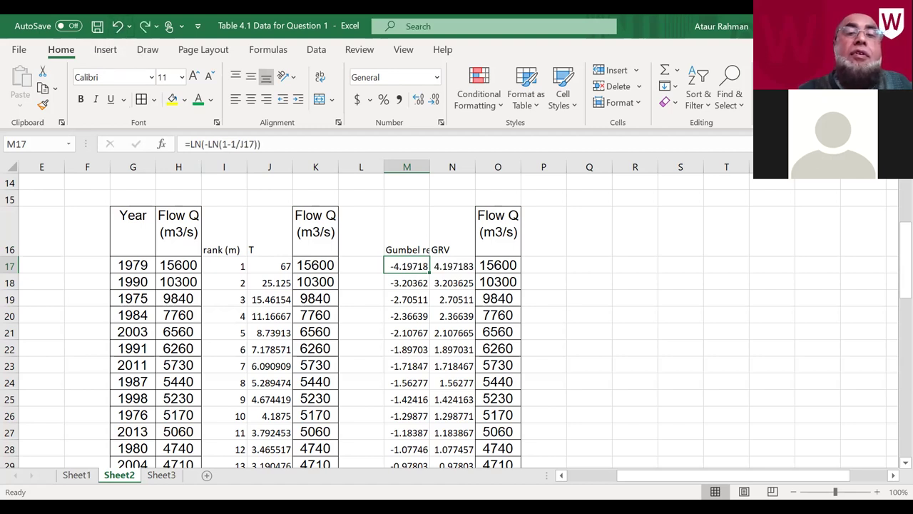
{"action": "scroll", "coordinate": [564, 292], "scroll_direction": "down", "scroll_amount": 1}
{"action": "scroll", "coordinate": [565, 293], "scroll_direction": "up", "scroll_amount": 1}
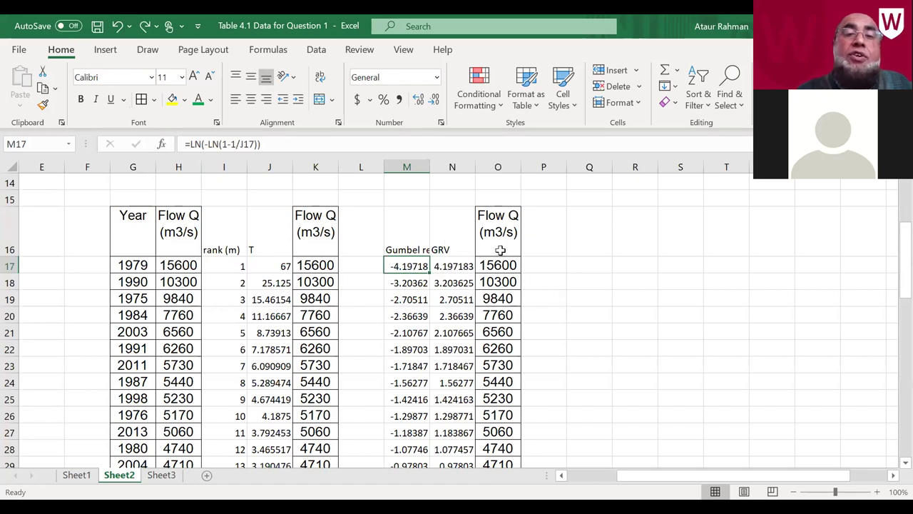
{"action": "left_click_drag", "start_coordinate": [501, 473], "coordinate": [503, 432]}
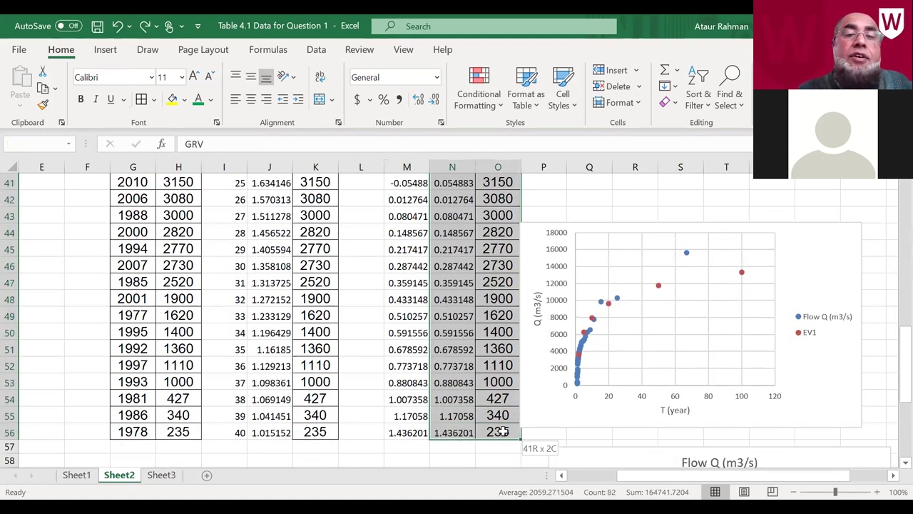
{"action": "left_click_drag", "start_coordinate": [503, 431], "coordinate": [504, 433]}
{"action": "scroll", "coordinate": [504, 433], "scroll_direction": "up", "scroll_amount": 12}
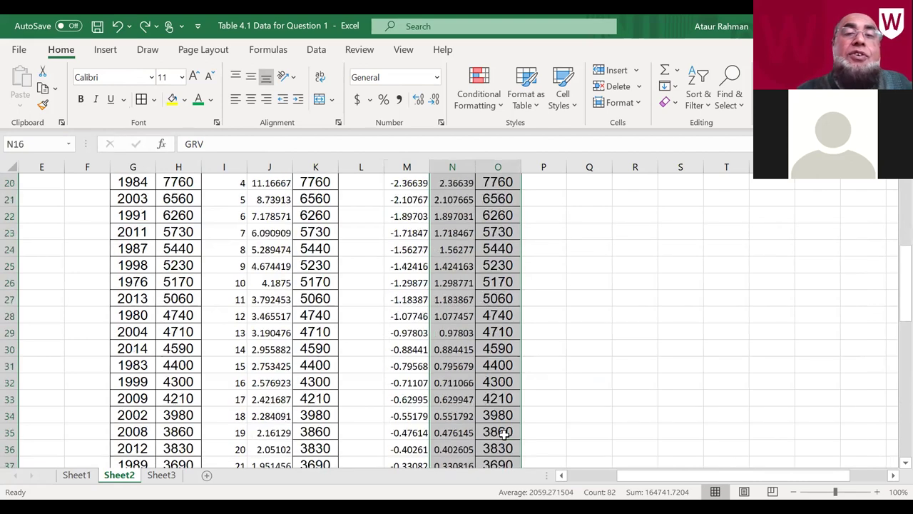
{"action": "scroll", "coordinate": [504, 433], "scroll_direction": "down", "scroll_amount": 3}
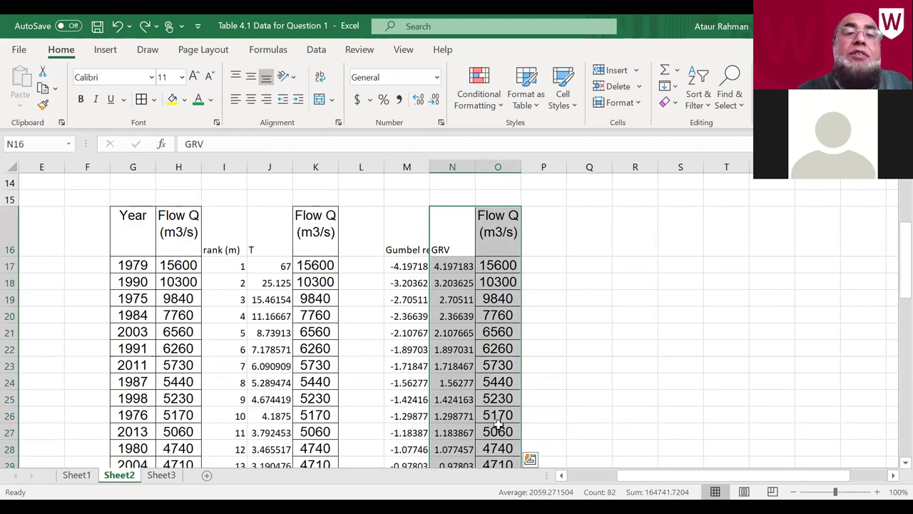
Step: Start a new chart from the Gumbel reduced variates in M16:M56 and the flows in O16:O56
{"action": "left_click_drag", "start_coordinate": [418, 224], "coordinate": [422, 433]}
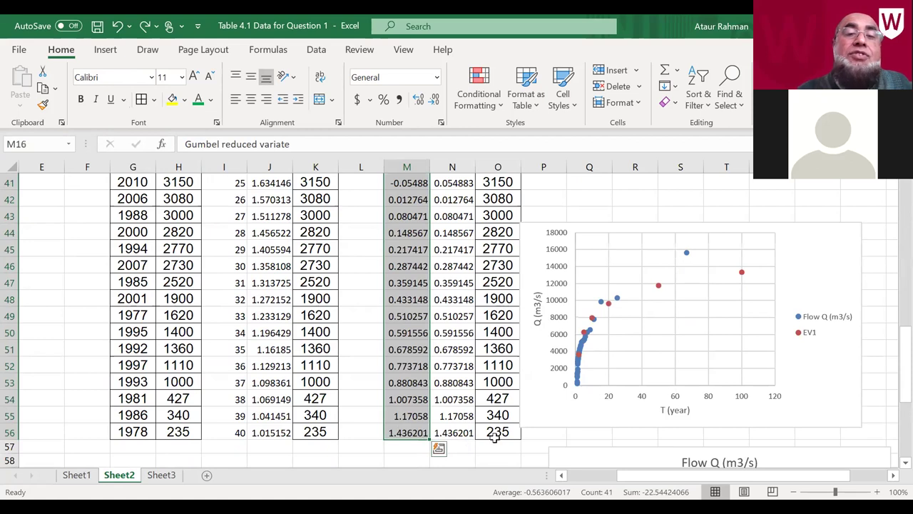
{"action": "scroll", "coordinate": [495, 438], "scroll_direction": "up", "scroll_amount": 11}
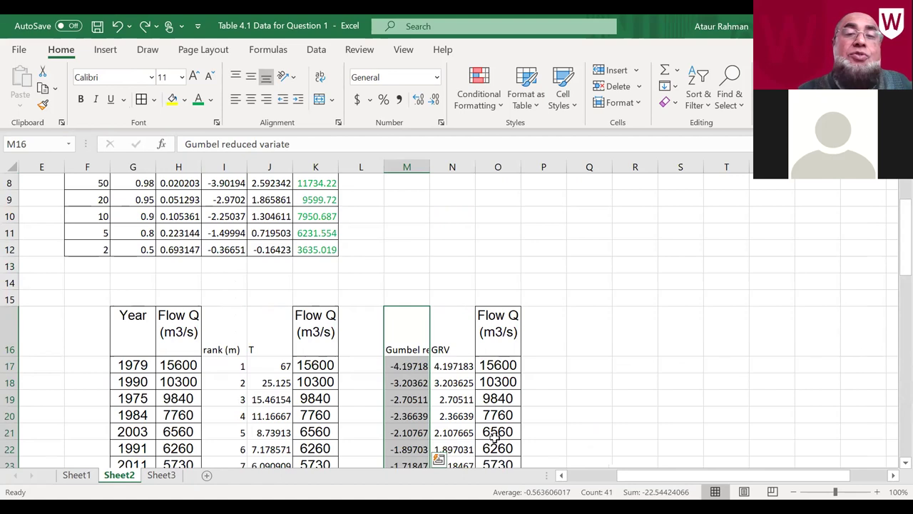
{"action": "left_click", "coordinate": [506, 321], "text": "ctrl"}
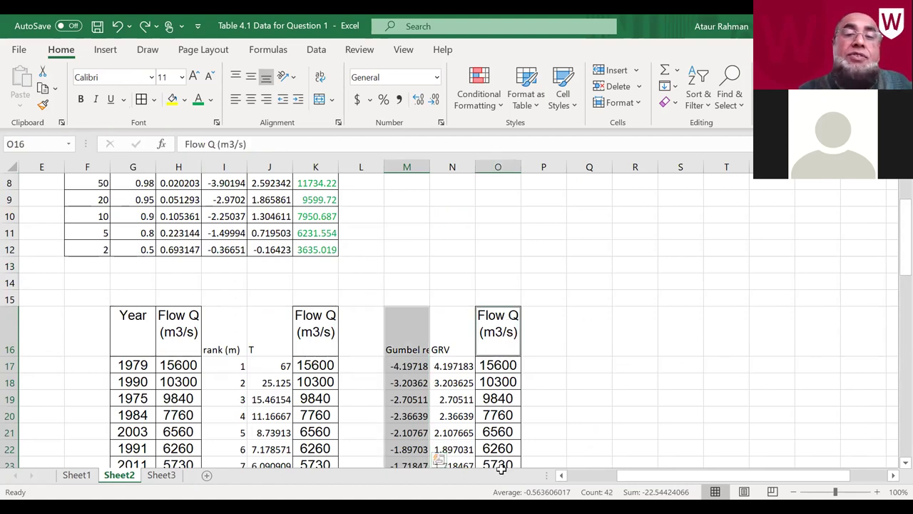
{"action": "left_click_drag", "start_coordinate": [502, 467], "coordinate": [503, 425]}
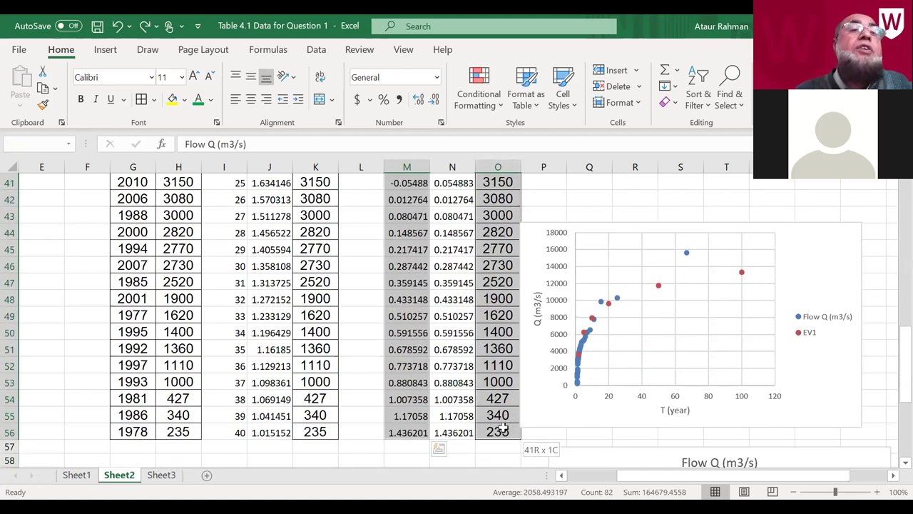
{"action": "left_click", "coordinate": [105, 49]}
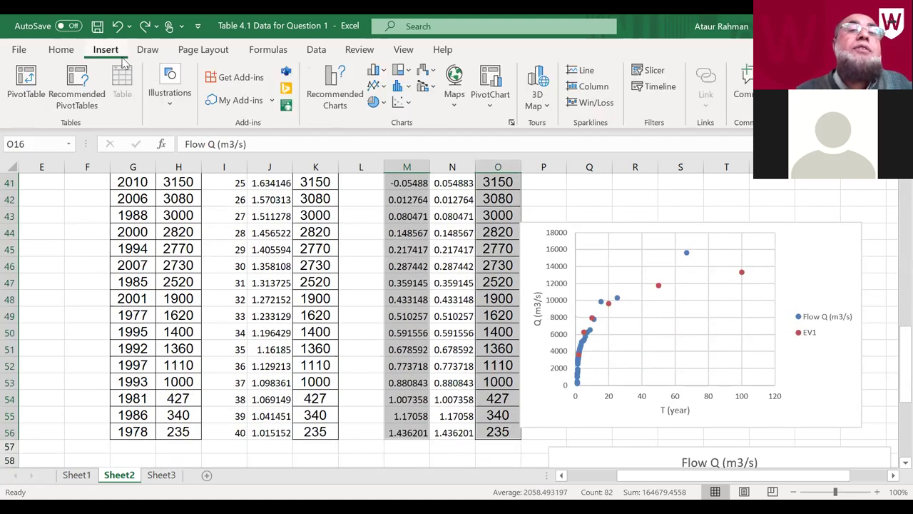
Step: Insert a markers-only scatter chart of Flow Q against the Gumbel reduced variate and place it below the existing charts, around rows 73–88
{"action": "left_click", "coordinate": [408, 103]}
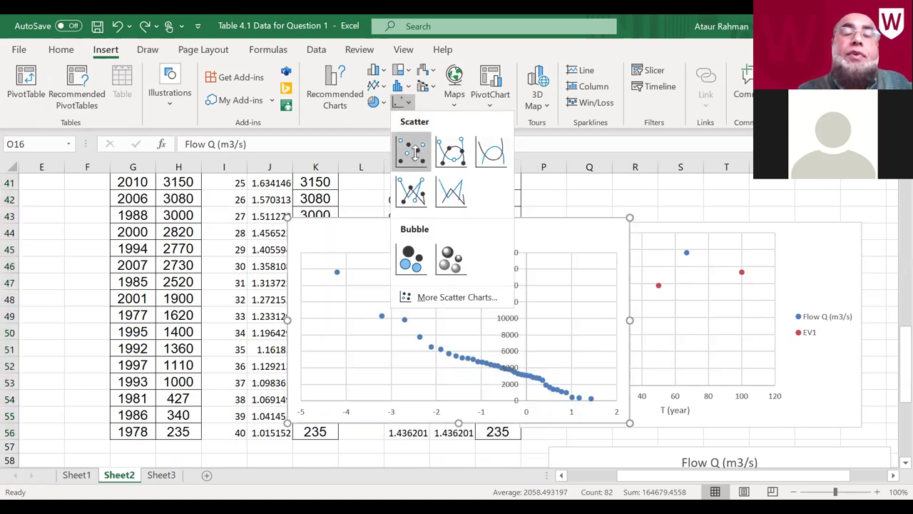
{"action": "left_click", "coordinate": [418, 152]}
{"action": "left_click_drag", "start_coordinate": [397, 227], "coordinate": [647, 388]}
{"action": "scroll", "coordinate": [647, 391], "scroll_direction": "down", "scroll_amount": 4}
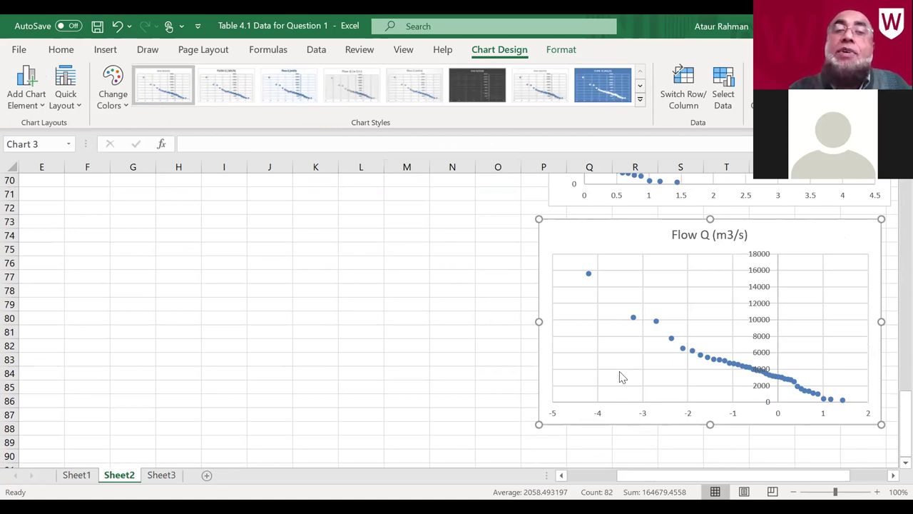
Step: Copy the T (year) and EV1 columns, F6:F12 and K6:K12, including their headers
{"action": "scroll", "coordinate": [335, 332], "scroll_direction": "up", "scroll_amount": 8}
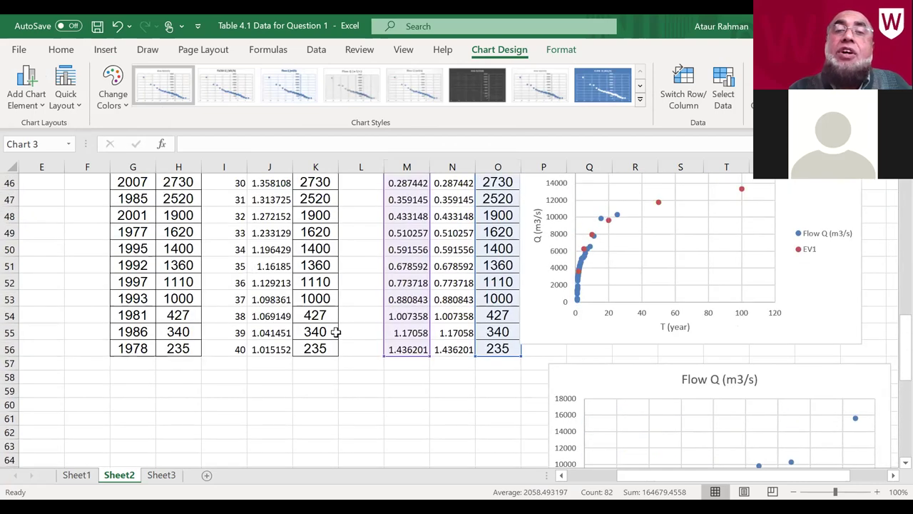
{"action": "scroll", "coordinate": [335, 332], "scroll_direction": "up", "scroll_amount": 2}
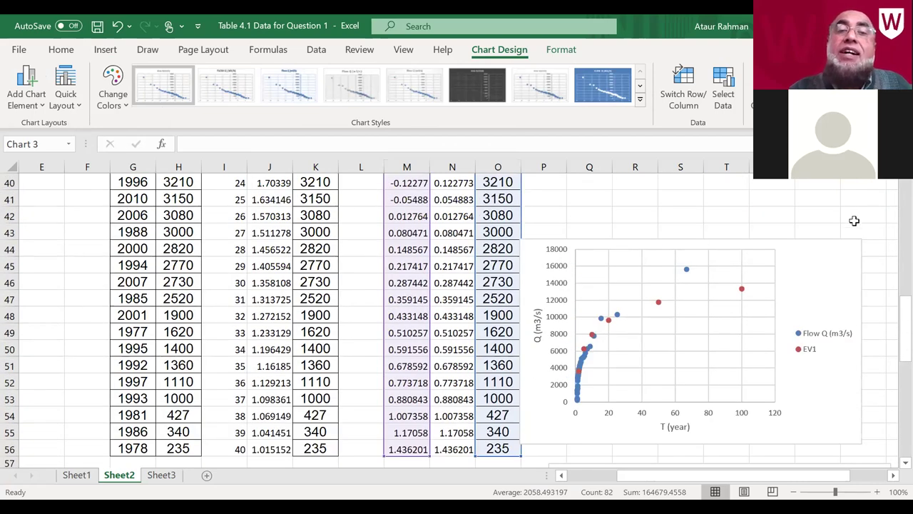
{"action": "scroll", "coordinate": [521, 324], "scroll_direction": "up", "scroll_amount": 9}
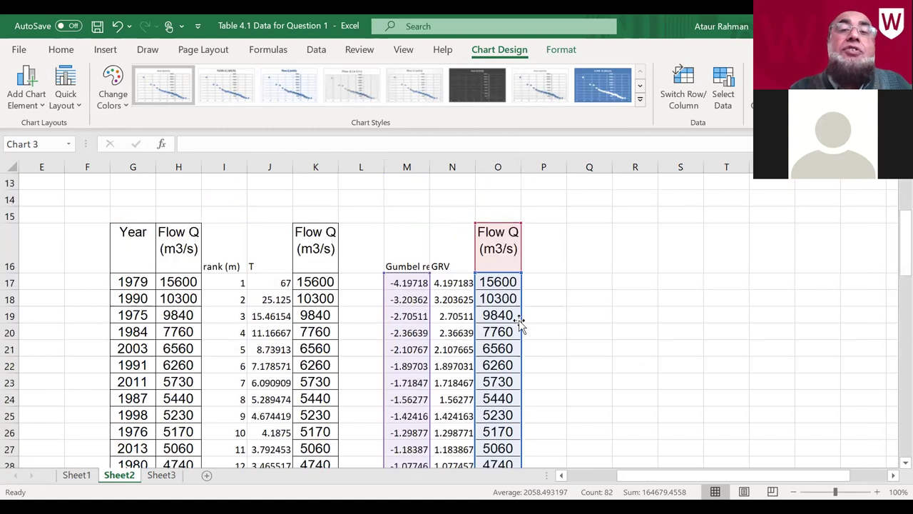
{"action": "scroll", "coordinate": [520, 321], "scroll_direction": "up", "scroll_amount": 4}
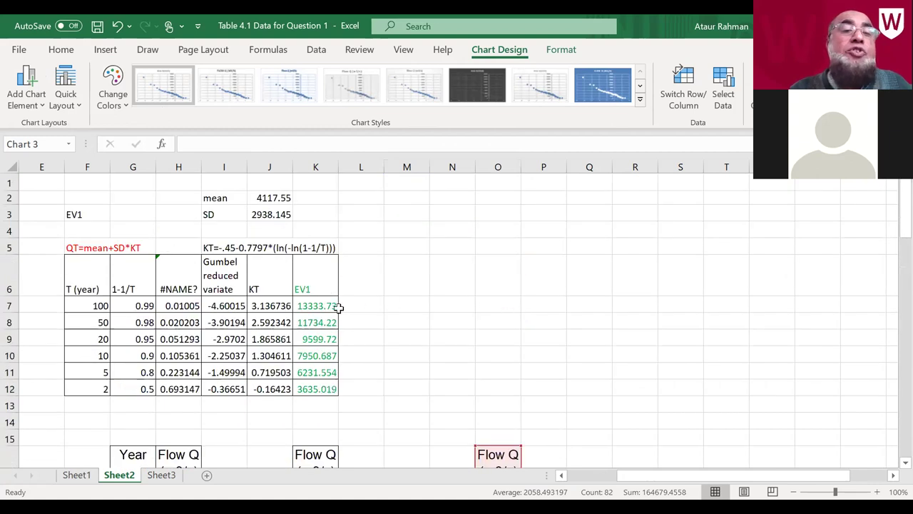
{"action": "left_click", "coordinate": [89, 279]}
{"action": "left_click_drag", "start_coordinate": [89, 279], "coordinate": [94, 388]}
{"action": "left_click_drag", "start_coordinate": [306, 268], "coordinate": [321, 389], "text": "ctrl"}
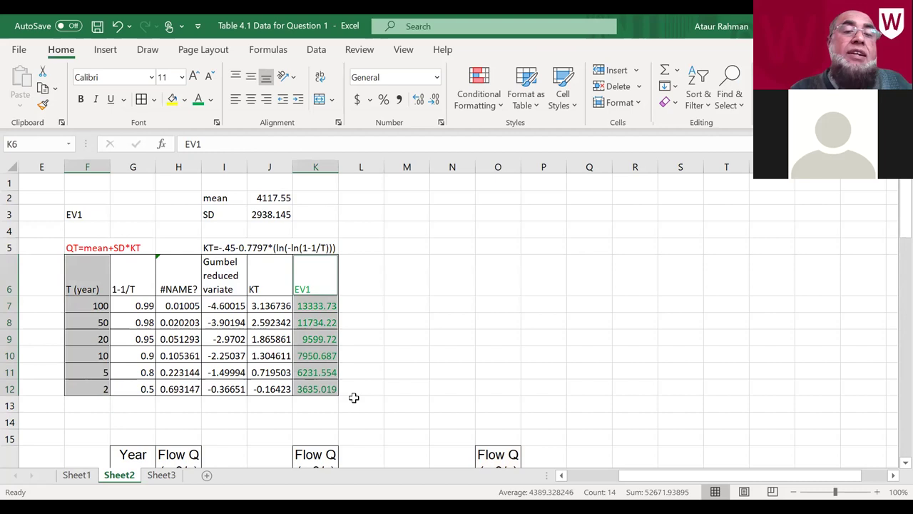
{"action": "key", "text": "ctrl+c"}
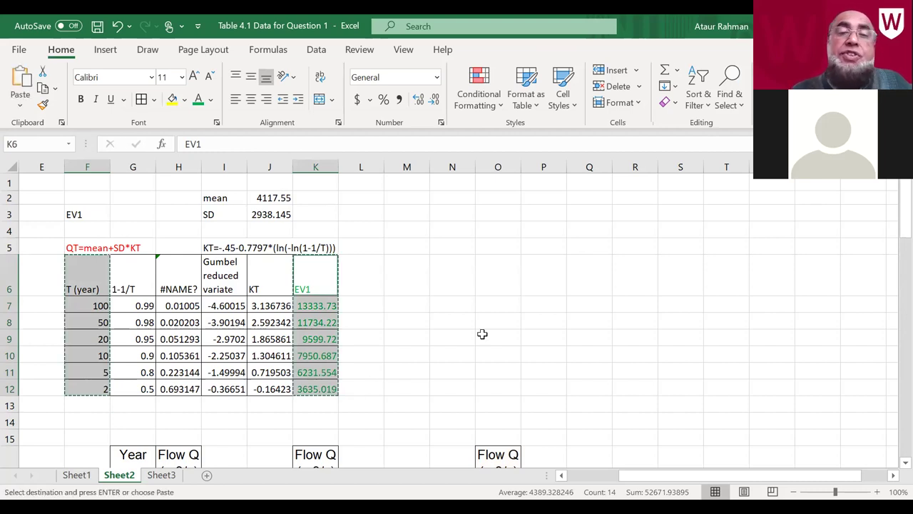
Step: Paste the copied T (year) and EV1 data into the new scatter chart as a new series, with names in the first row and X values in the first column
{"action": "scroll", "coordinate": [687, 262], "scroll_direction": "down", "scroll_amount": 9}
{"action": "scroll", "coordinate": [688, 262], "scroll_direction": "down", "scroll_amount": 14}
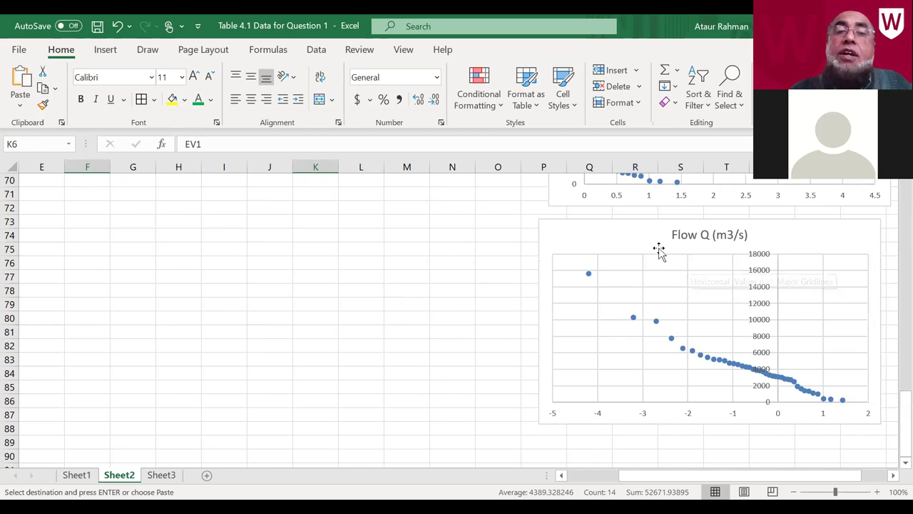
{"action": "left_click", "coordinate": [654, 229]}
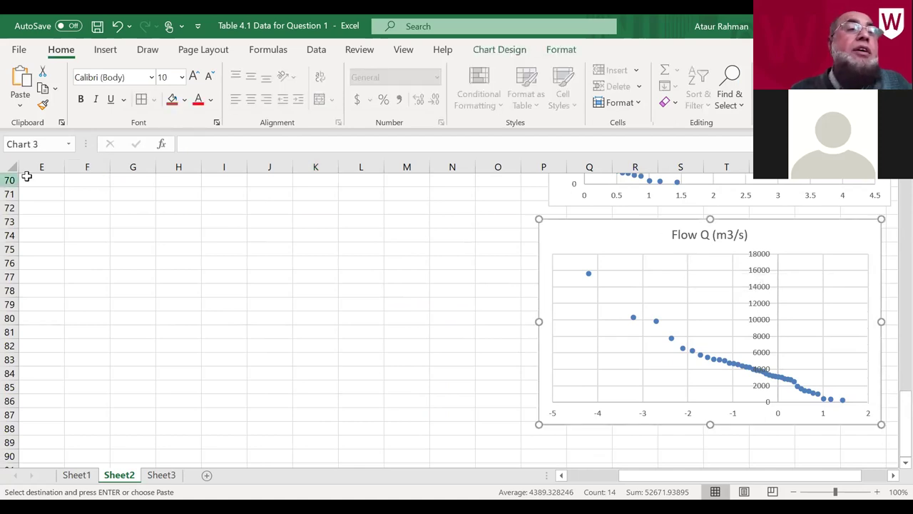
{"action": "left_click", "coordinate": [19, 108]}
{"action": "left_click", "coordinate": [62, 181]}
{"action": "left_click", "coordinate": [175, 266]}
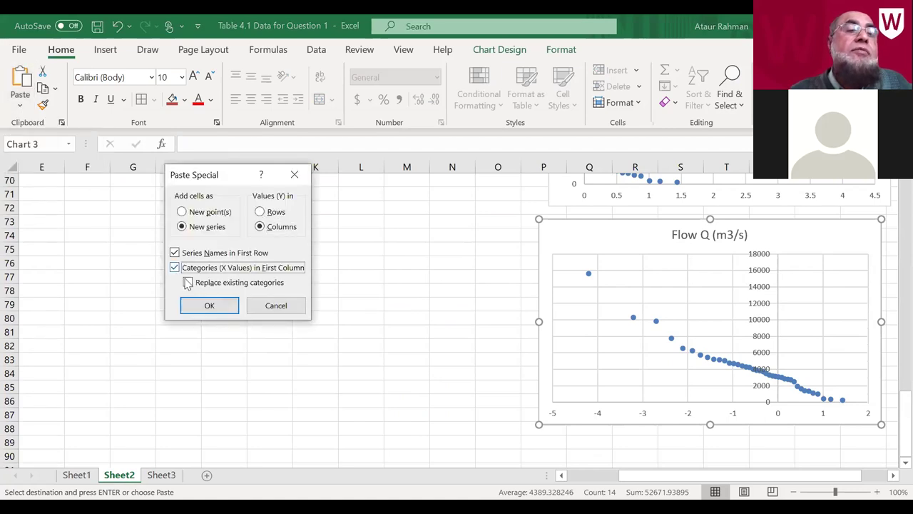
{"action": "left_click", "coordinate": [209, 306]}
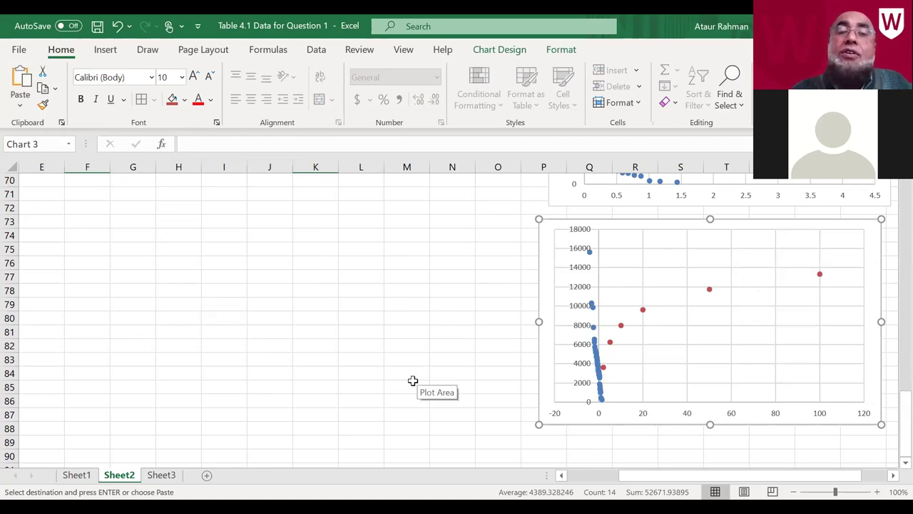
Step: Cancel the copy selection and undo pasting the T (year) and EV1 series into the chart
{"action": "scroll", "coordinate": [412, 380], "scroll_direction": "up", "scroll_amount": 18}
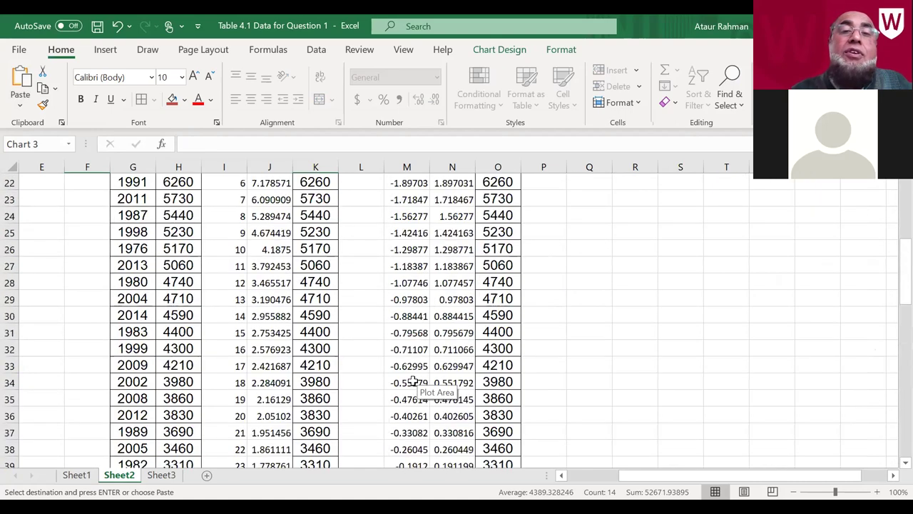
{"action": "scroll", "coordinate": [412, 380], "scroll_direction": "up", "scroll_amount": 4}
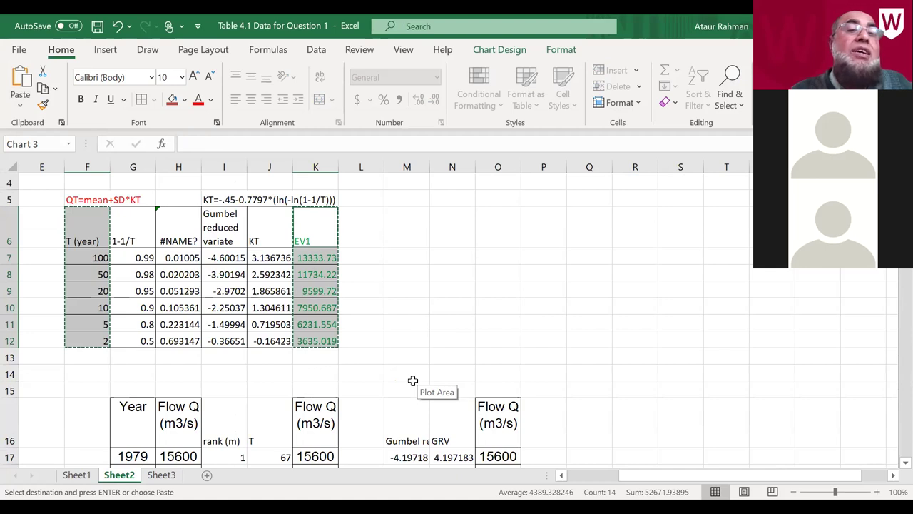
{"action": "key", "text": "Escape"}
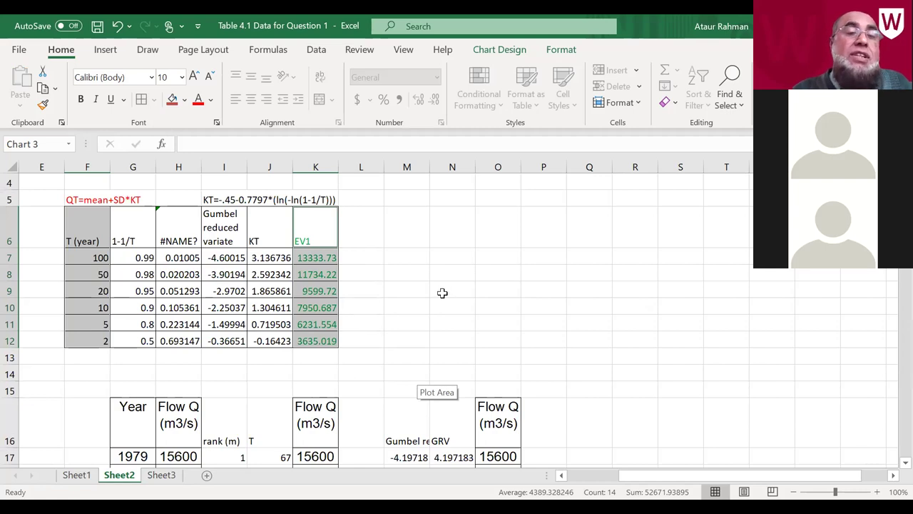
{"action": "left_click", "coordinate": [118, 27]}
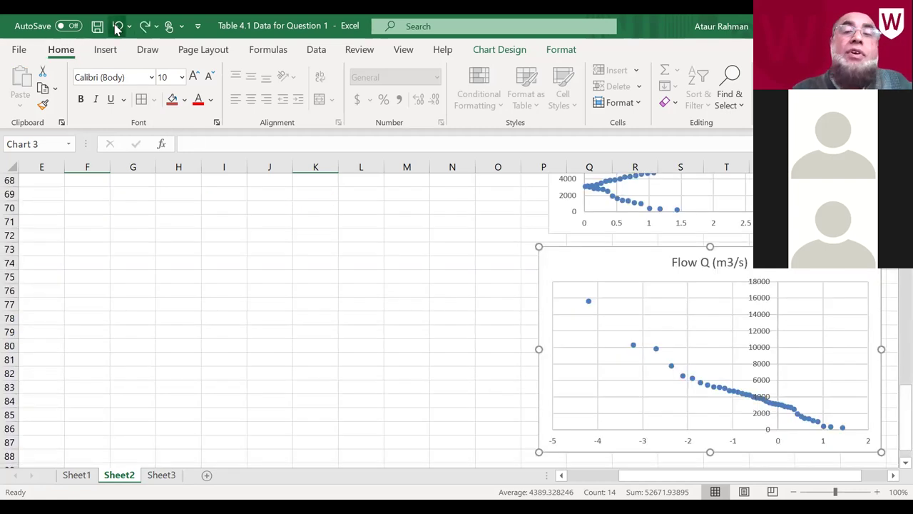
Step: Copy the Gumbel reduced variate and EV1 columns, I6:I12 and K6:K12, including their headers
{"action": "scroll", "coordinate": [237, 359], "scroll_direction": "up", "scroll_amount": 12}
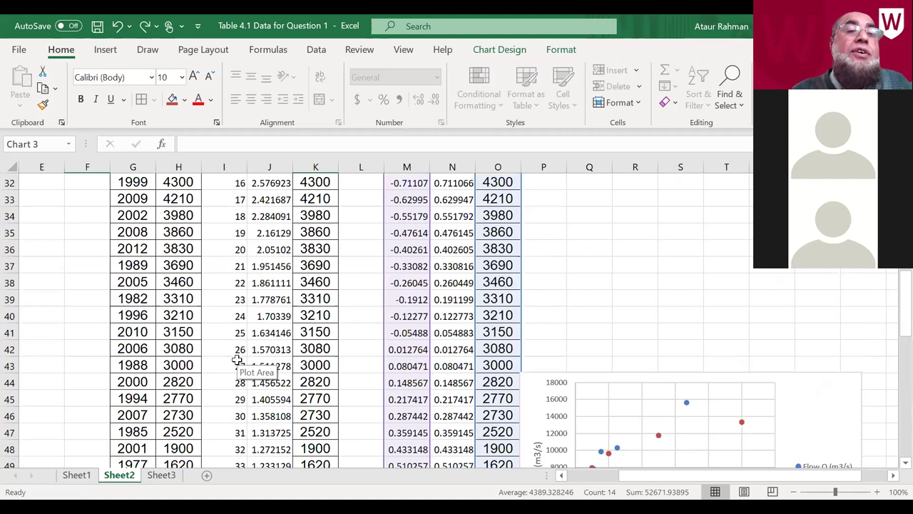
{"action": "scroll", "coordinate": [236, 359], "scroll_direction": "up", "scroll_amount": 7}
{"action": "scroll", "coordinate": [236, 359], "scroll_direction": "up", "scroll_amount": 4}
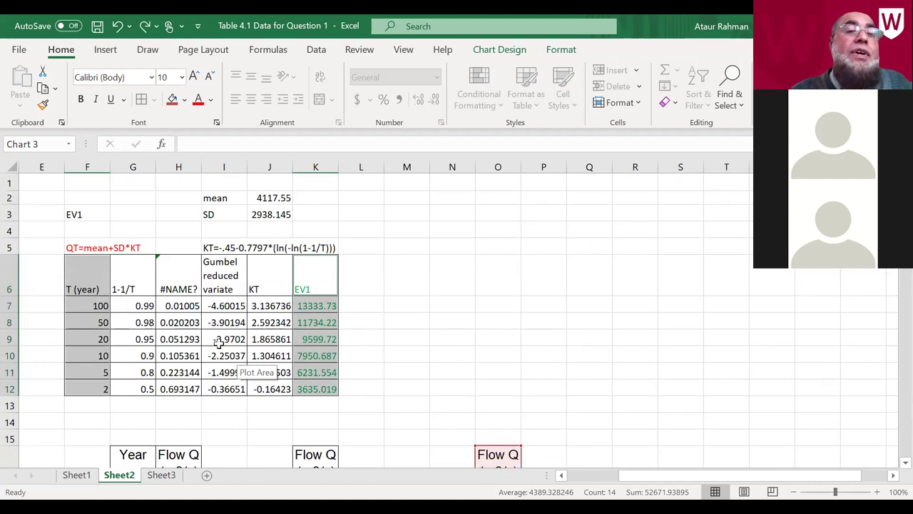
{"action": "left_click_drag", "start_coordinate": [230, 274], "coordinate": [224, 385]}
{"action": "left_click_drag", "start_coordinate": [318, 276], "coordinate": [319, 385], "text": "ctrl"}
{"action": "key", "text": "ctrl+c"}
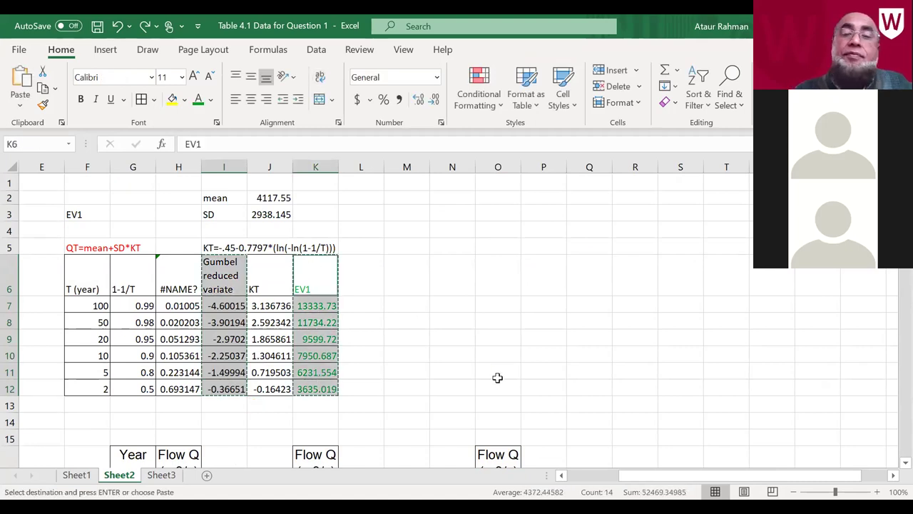
Step: Paste the copied Gumbel variate and EV1 data into the lowest chart as a new column series, with first-row names and first-column X values
{"action": "scroll", "coordinate": [727, 332], "scroll_direction": "down", "scroll_amount": 13}
{"action": "scroll", "coordinate": [726, 332], "scroll_direction": "down", "scroll_amount": 9}
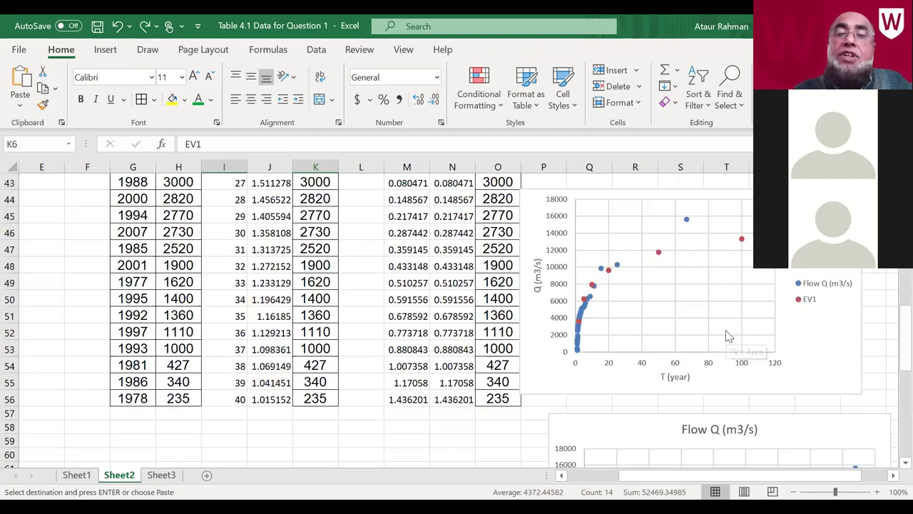
{"action": "scroll", "coordinate": [726, 332], "scroll_direction": "down", "scroll_amount": 1}
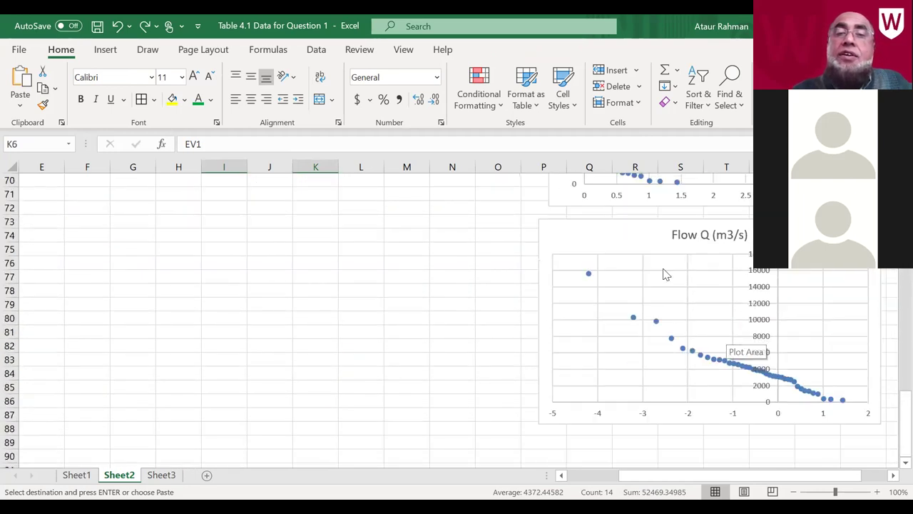
{"action": "left_click", "coordinate": [647, 232]}
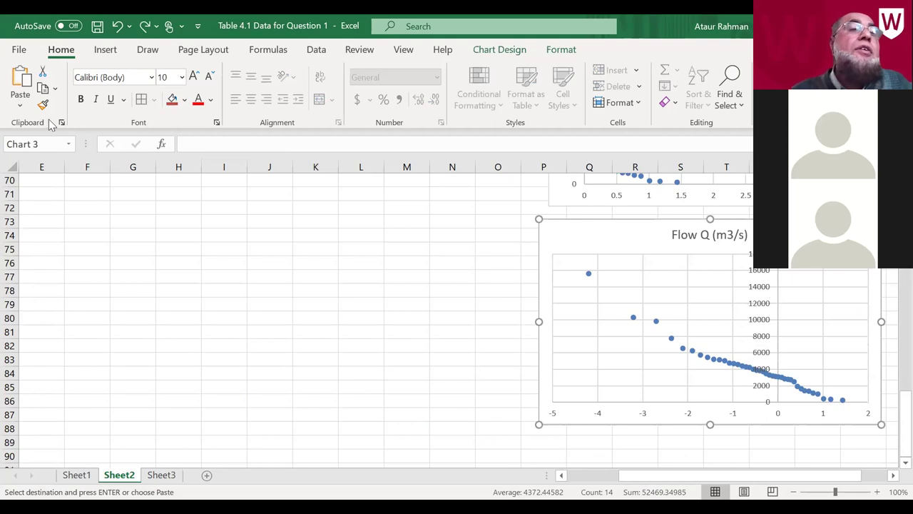
{"action": "left_click", "coordinate": [20, 106]}
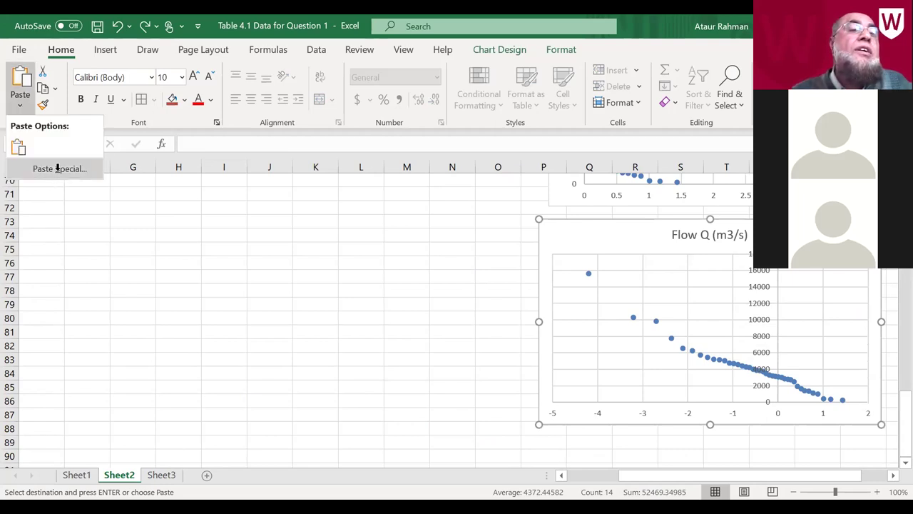
{"action": "left_click", "coordinate": [59, 169]}
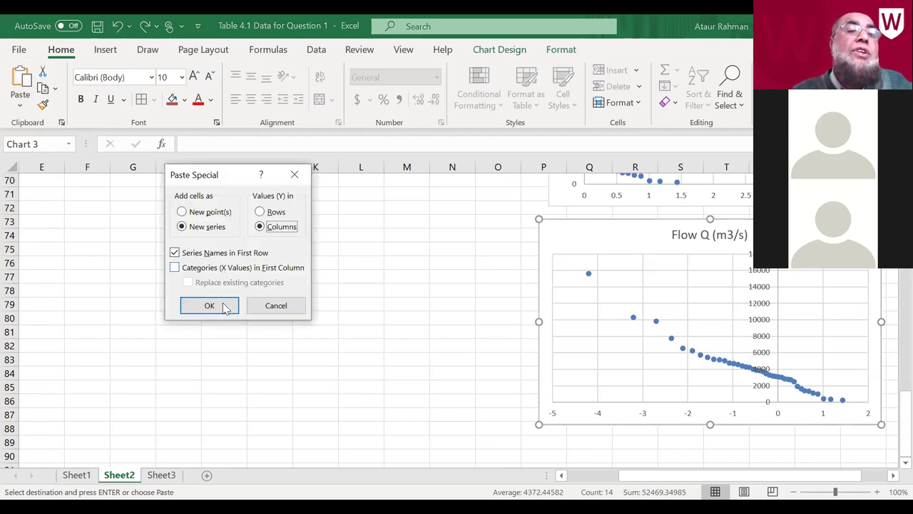
{"action": "left_click", "coordinate": [221, 303]}
{"action": "left_click", "coordinate": [754, 442]}
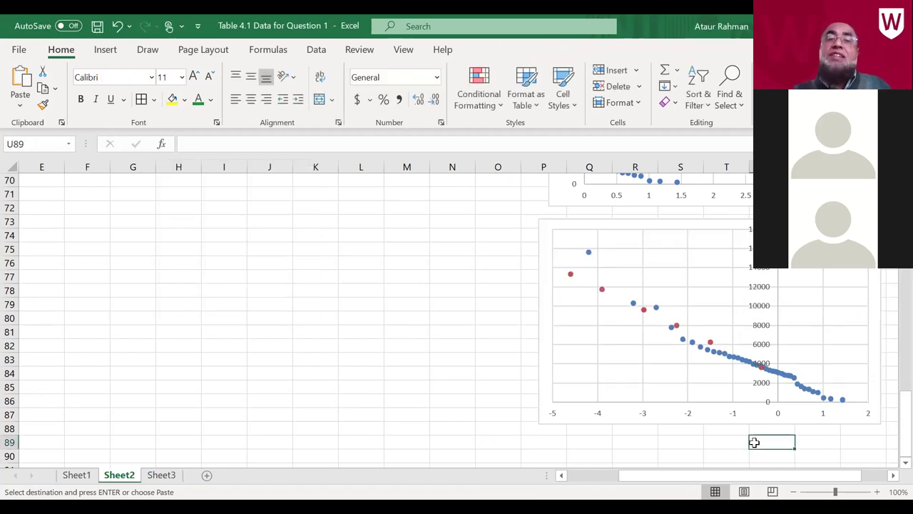
Step: Add axis titles to the lowest scatter chart
{"action": "scroll", "coordinate": [757, 439], "scroll_direction": "up", "scroll_amount": 1}
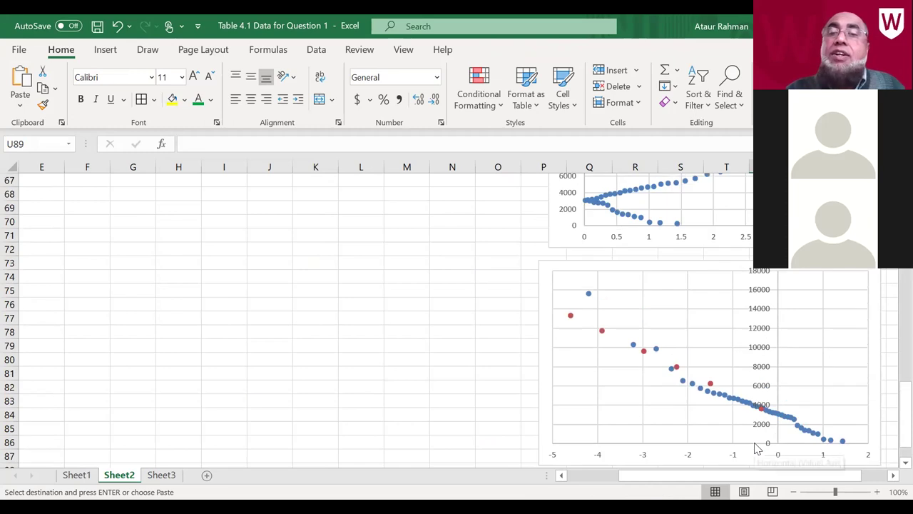
{"action": "left_click", "coordinate": [829, 274]}
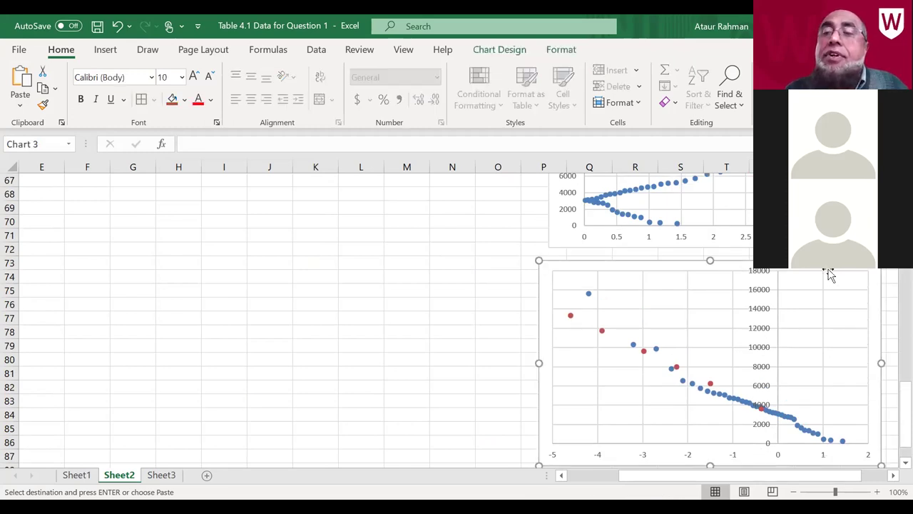
{"action": "left_click", "coordinate": [893, 475]}
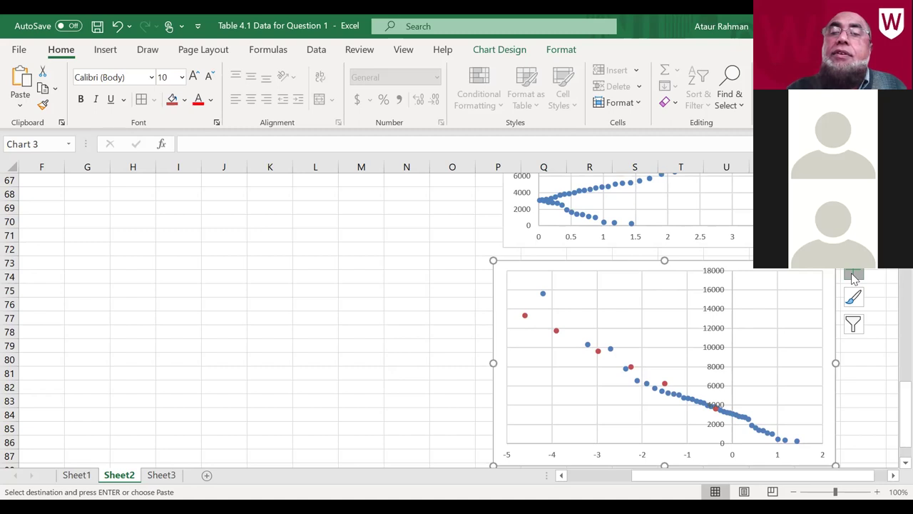
{"action": "left_click", "coordinate": [854, 276]}
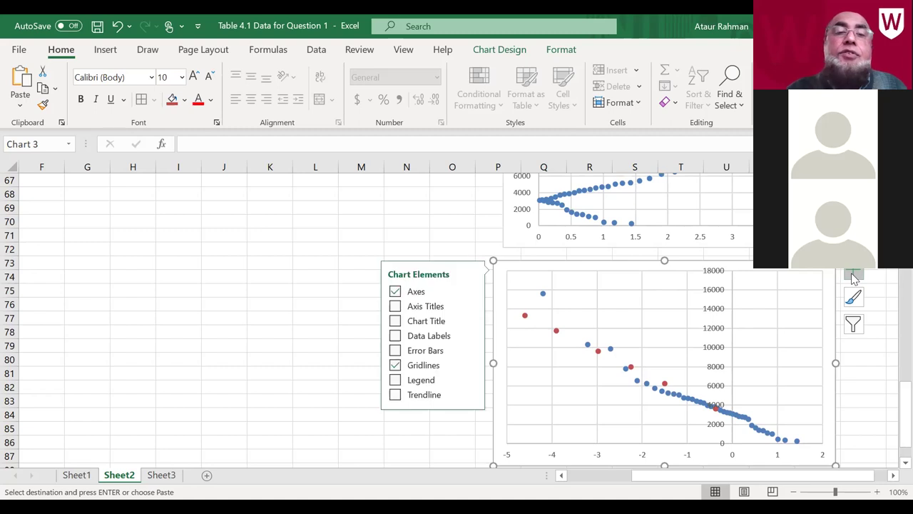
{"action": "left_click", "coordinate": [429, 312]}
Step: Change the chart's horizontal axis title to "Gumbel reduced variate"
{"action": "left_click", "coordinate": [678, 448]}
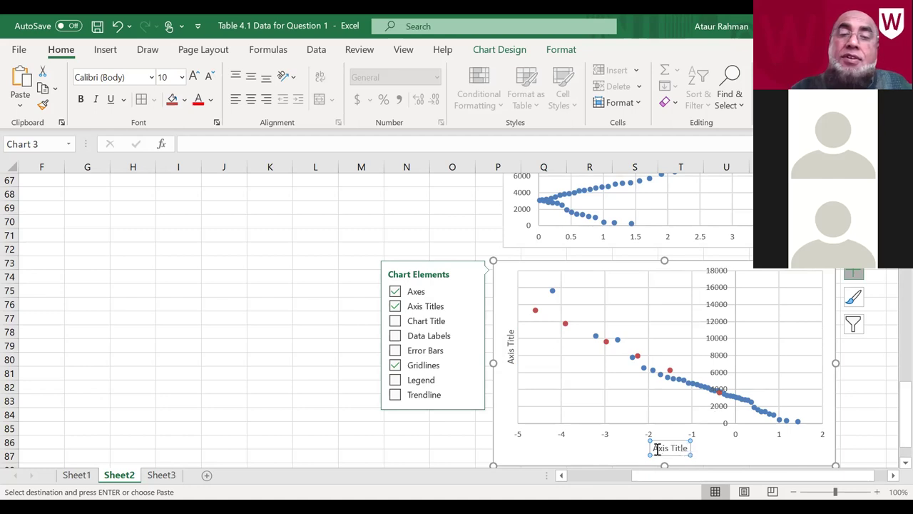
{"action": "left_click", "coordinate": [667, 481]}
{"action": "key", "text": "Delete"}
{"action": "key", "text": "Delete"}
{"action": "key", "text": "Delete"}
{"action": "key", "text": "Delete"}
{"action": "key", "text": "Delete"}
{"action": "key", "text": "Delete"}
{"action": "key", "text": "Delete"}
{"action": "key", "text": "Delete"}
{"action": "key", "text": "Delete"}
{"action": "key", "text": "Delete"}
{"action": "type", "text": "Gumbel reduced variate"}
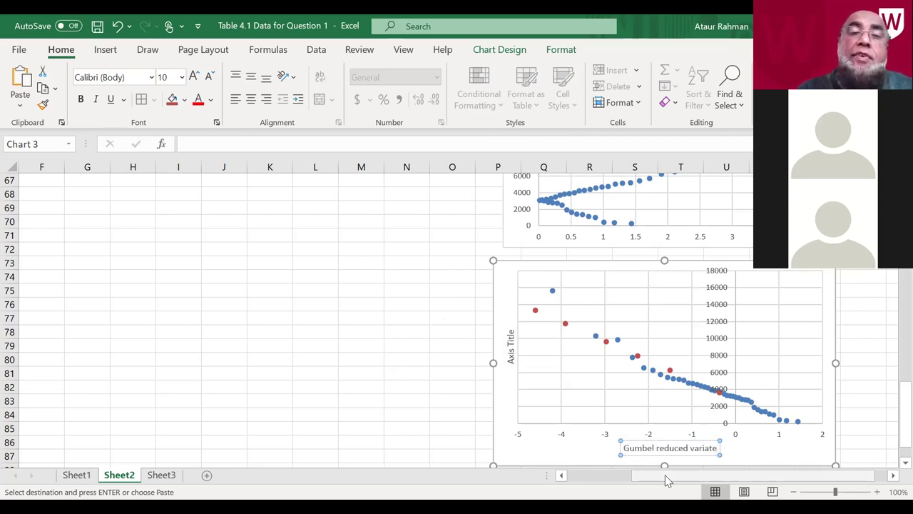
Step: Change the chart's vertical axis title to "Q (m3/s)"
{"action": "left_click", "coordinate": [509, 359]}
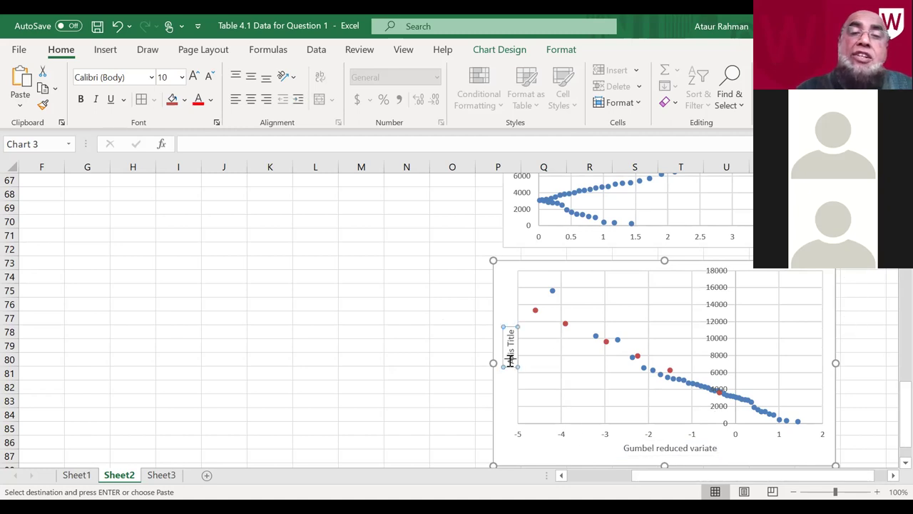
{"action": "key", "text": "BackSpace"}
{"action": "key", "text": "BackSpace"}
{"action": "key", "text": "BackSpace"}
{"action": "key", "text": "BackSpace"}
{"action": "key", "text": "BackSpace"}
{"action": "key", "text": "BackSpace"}
{"action": "key", "text": "BackSpace"}
{"action": "key", "text": "BackSpace"}
{"action": "key", "text": "BackSpace"}
{"action": "key", "text": "BackSpace"}
{"action": "key", "text": "BackSpace"}
{"action": "type", "text": "Q"}
{"action": "type", "text": "(m3/s)"}
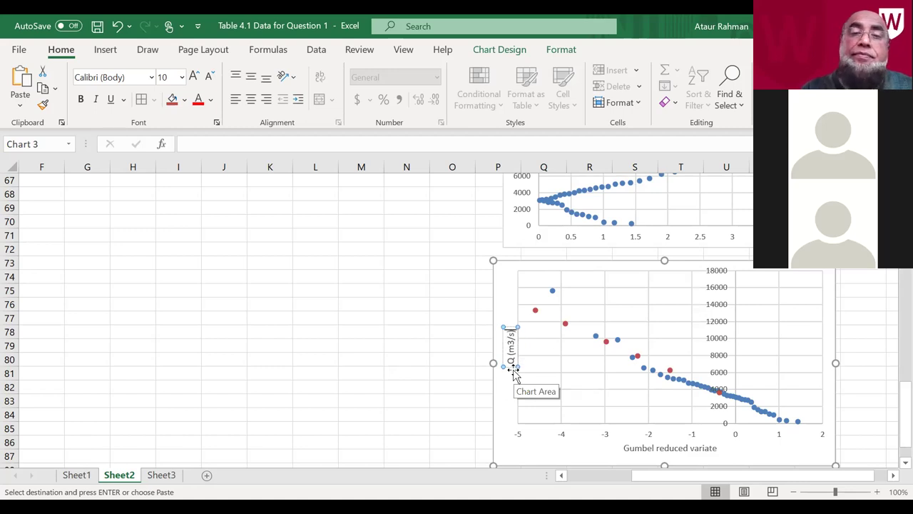
{"action": "left_click", "coordinate": [426, 400]}
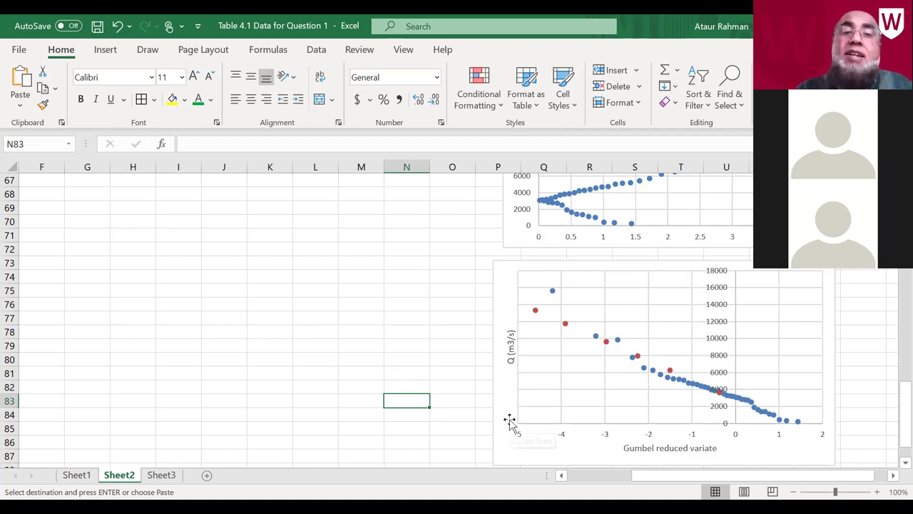
Step: Format the lowest chart's horizontal axis so the vertical axis crosses at the axis value -5
{"action": "left_click", "coordinate": [591, 427]}
{"action": "right_click", "coordinate": [591, 426]}
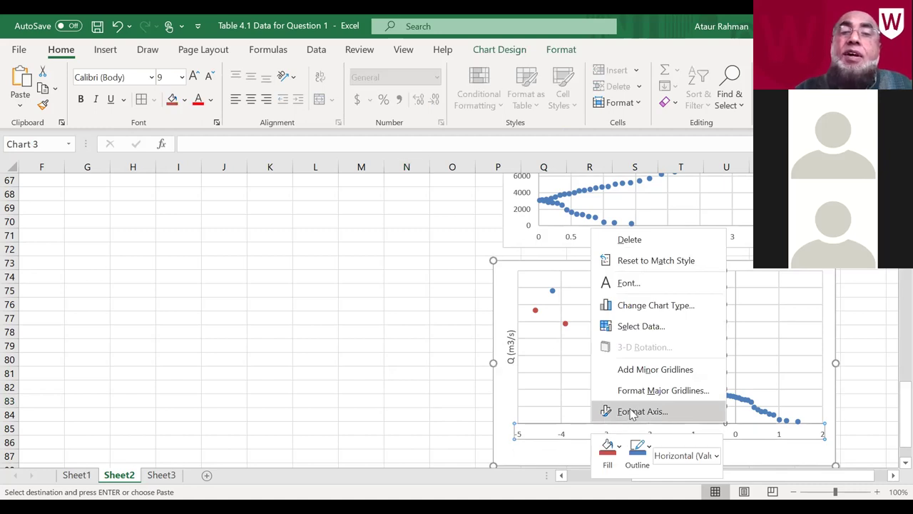
{"action": "left_click", "coordinate": [632, 412]}
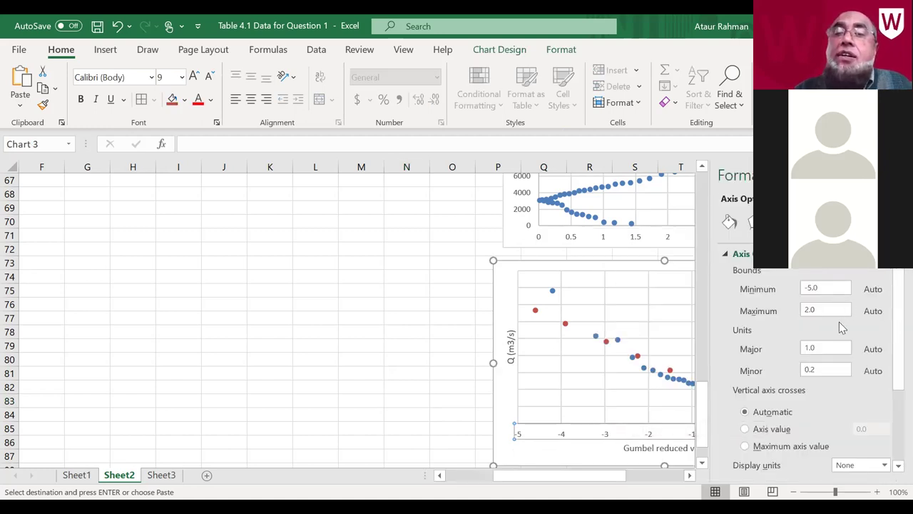
{"action": "scroll", "coordinate": [816, 414], "scroll_direction": "down", "scroll_amount": 1}
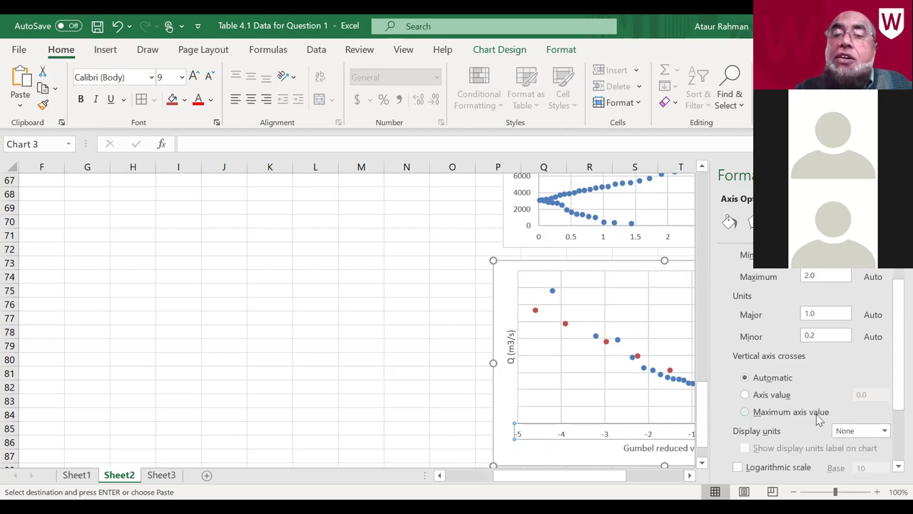
{"action": "scroll", "coordinate": [818, 419], "scroll_direction": "down", "scroll_amount": 3}
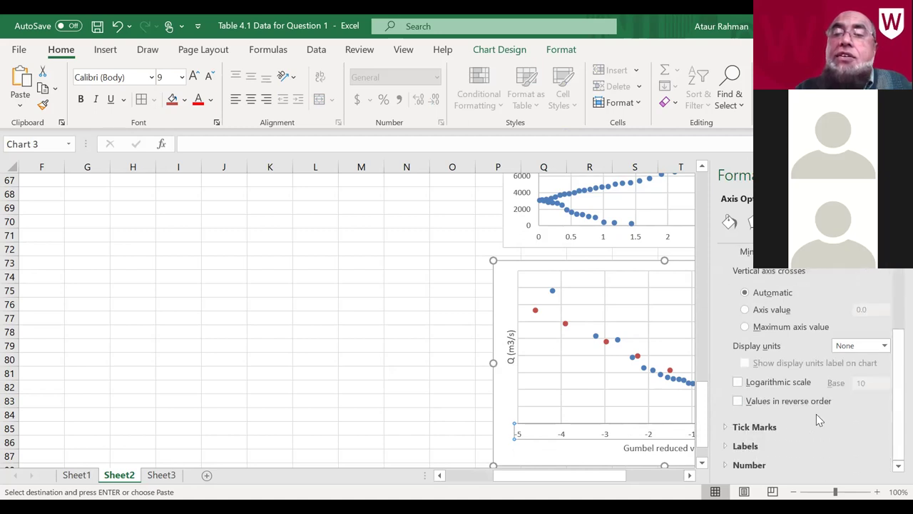
{"action": "scroll", "coordinate": [817, 414], "scroll_direction": "up", "scroll_amount": 3}
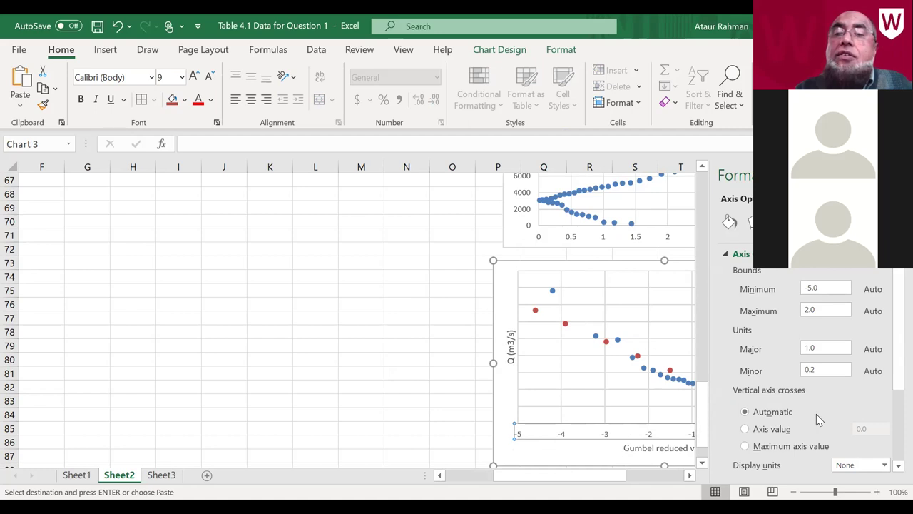
{"action": "scroll", "coordinate": [819, 419], "scroll_direction": "down", "scroll_amount": 1}
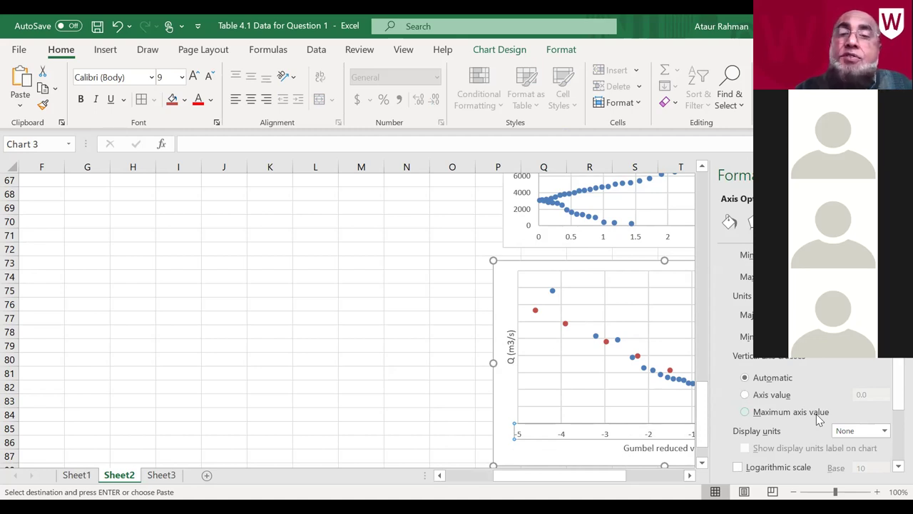
{"action": "left_click", "coordinate": [745, 394]}
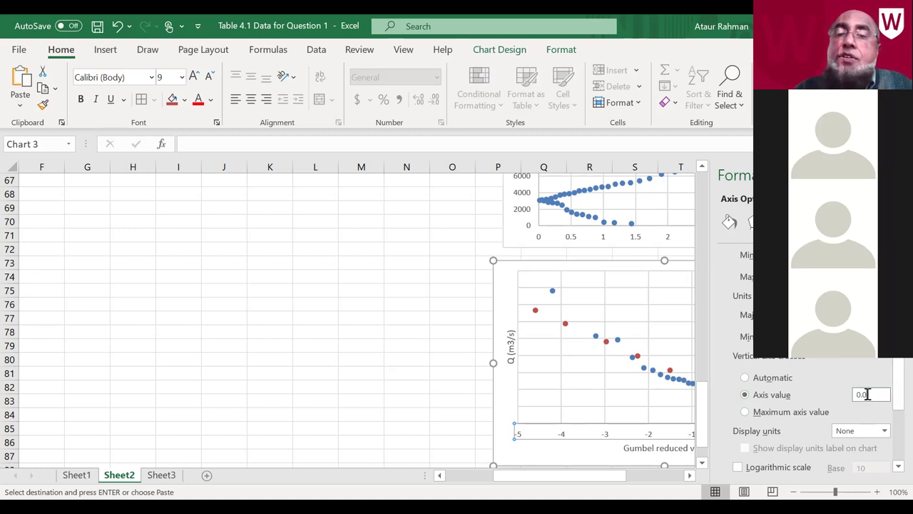
{"action": "key", "text": "BackSpace"}
{"action": "key", "text": "BackSpace"}
{"action": "key", "text": "BackSpace"}
{"action": "type", "text": "-5"}
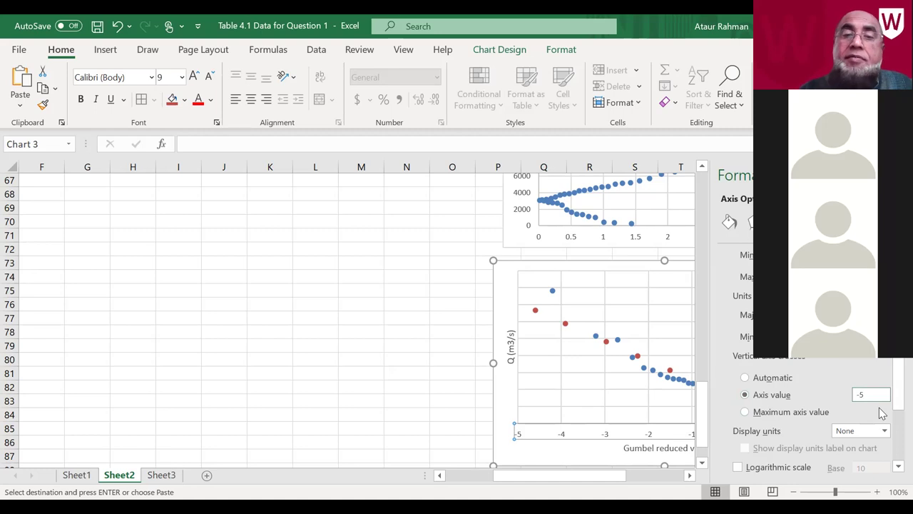
{"action": "key", "text": "Return"}
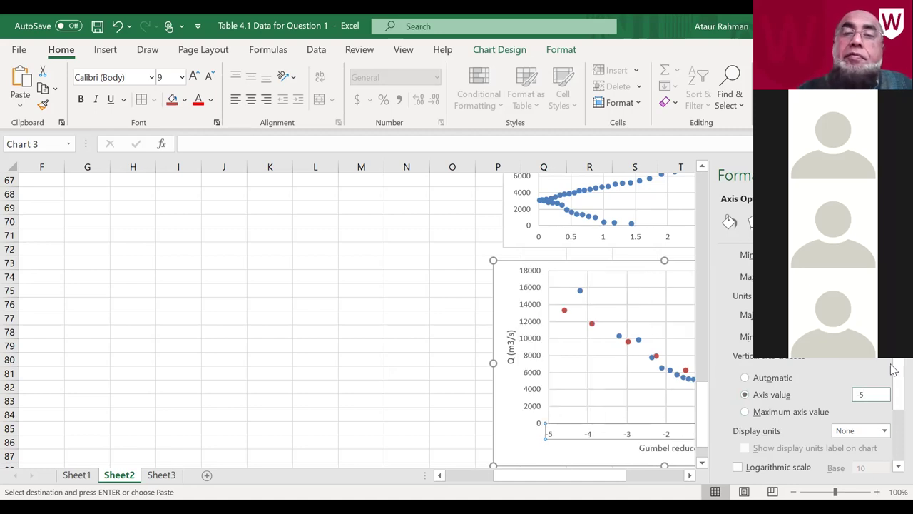
{"action": "left_click", "coordinate": [391, 382]}
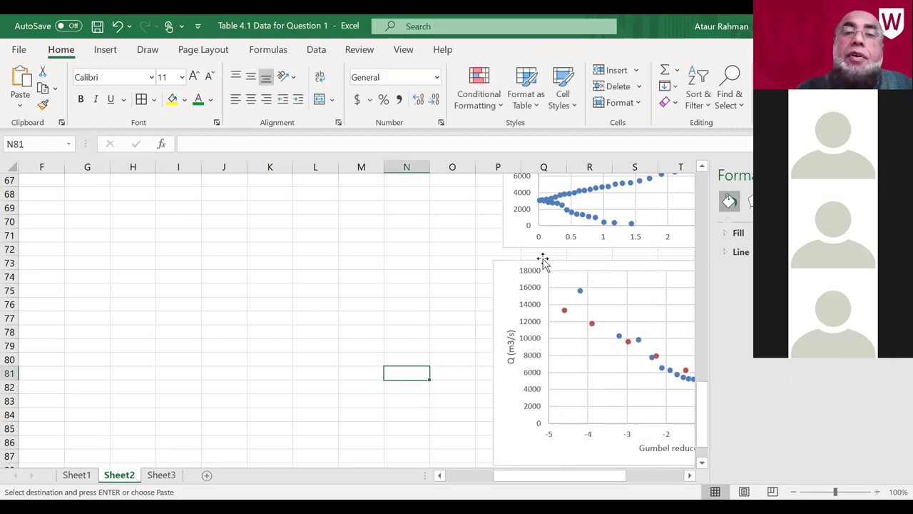
Step: Move the Gumbel scatter chart into the empty area spanning about columns I to P, starting near row 71
{"action": "left_click_drag", "start_coordinate": [541, 262], "coordinate": [225, 225]}
{"action": "left_click", "coordinate": [578, 365]}
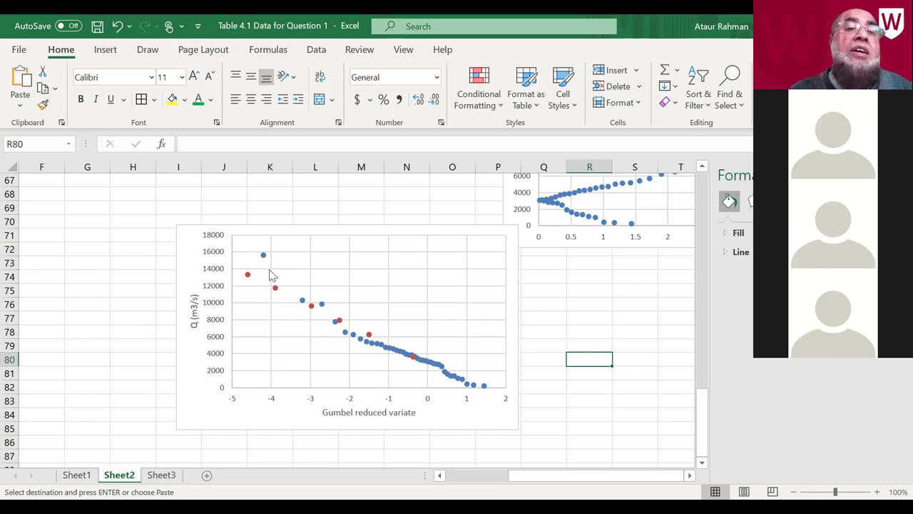
{"action": "mouse_move", "coordinate": [263, 257]}
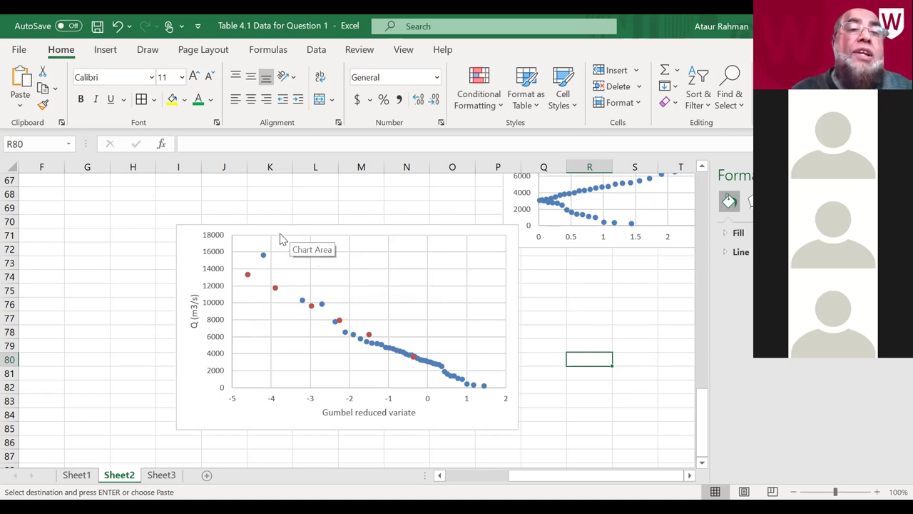
Step: Add a legend to the Gumbel scatter chart
{"action": "left_click", "coordinate": [452, 286]}
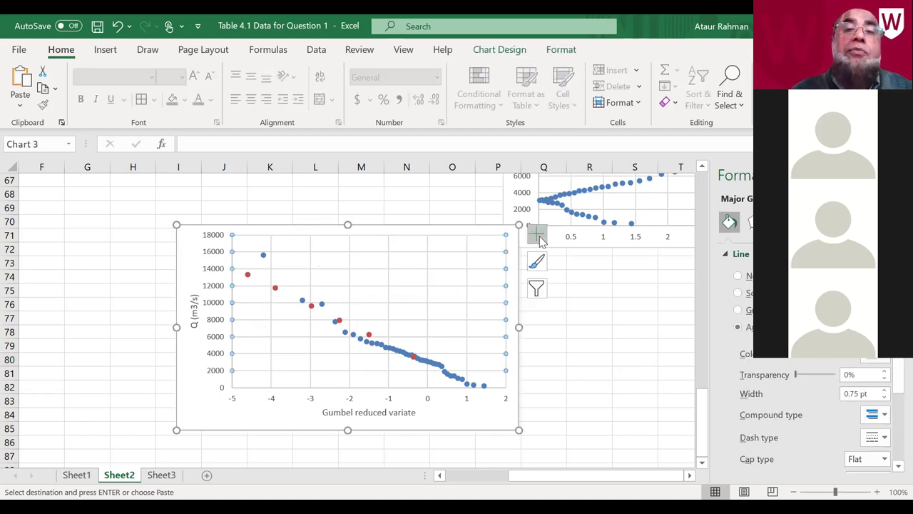
{"action": "left_click", "coordinate": [536, 234]}
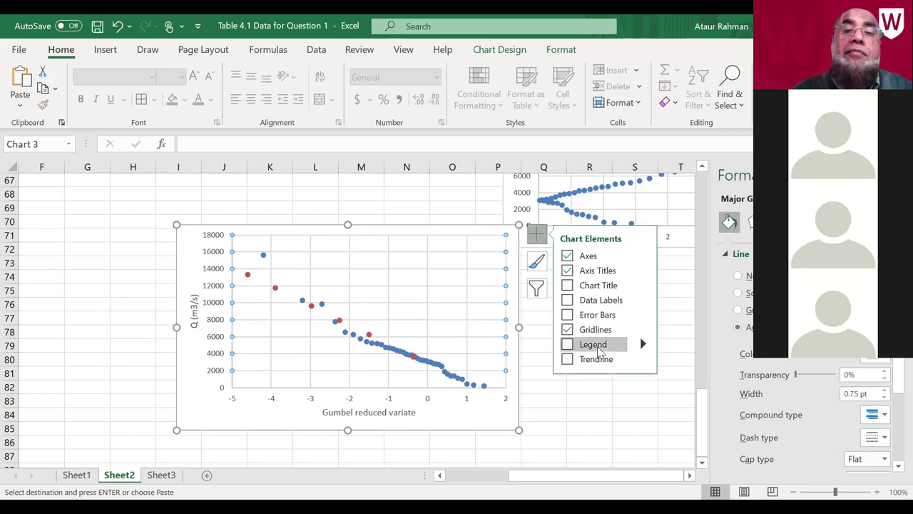
{"action": "left_click", "coordinate": [568, 344]}
{"action": "left_click", "coordinate": [476, 397]}
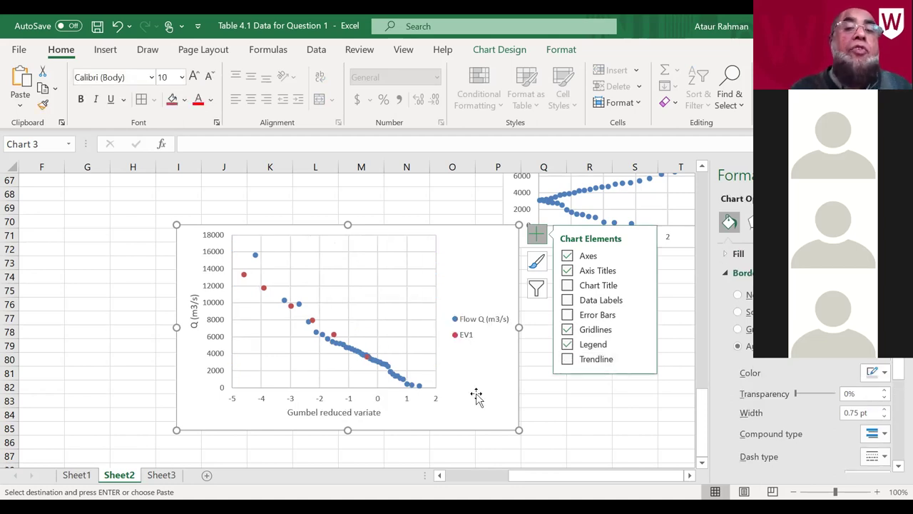
{"action": "right_click", "coordinate": [243, 276]}
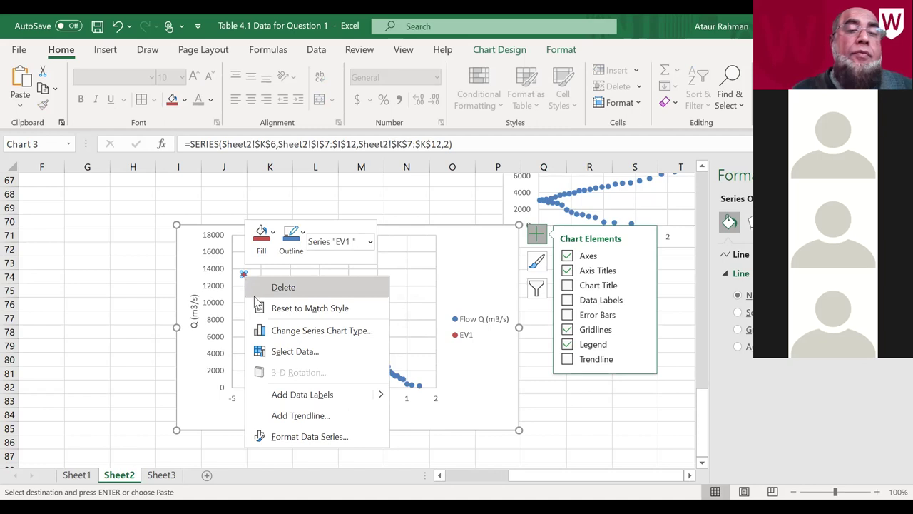
{"action": "left_click", "coordinate": [308, 437]}
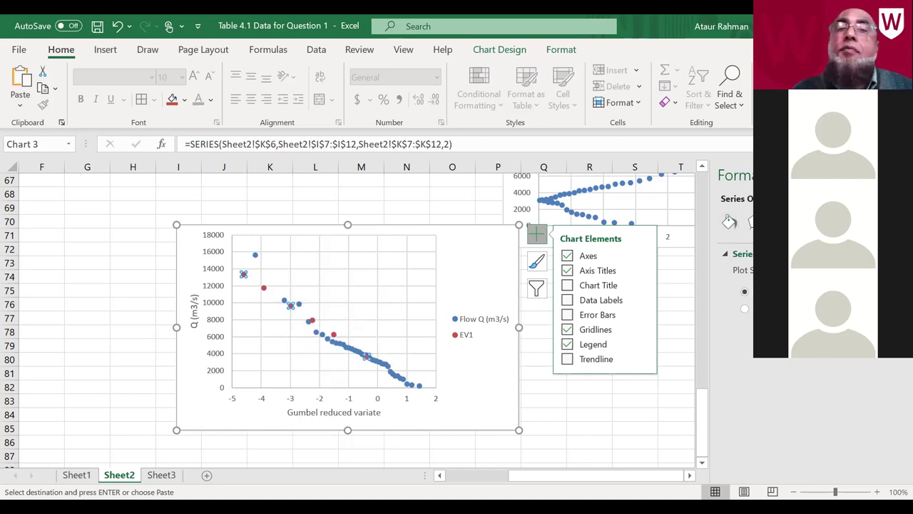
{"action": "left_click", "coordinate": [574, 416]}
Step: Delete the unneeded scatter chart with the two-branched point pattern just above the Gumbel chart
{"action": "scroll", "coordinate": [583, 346], "scroll_direction": "up", "scroll_amount": 2}
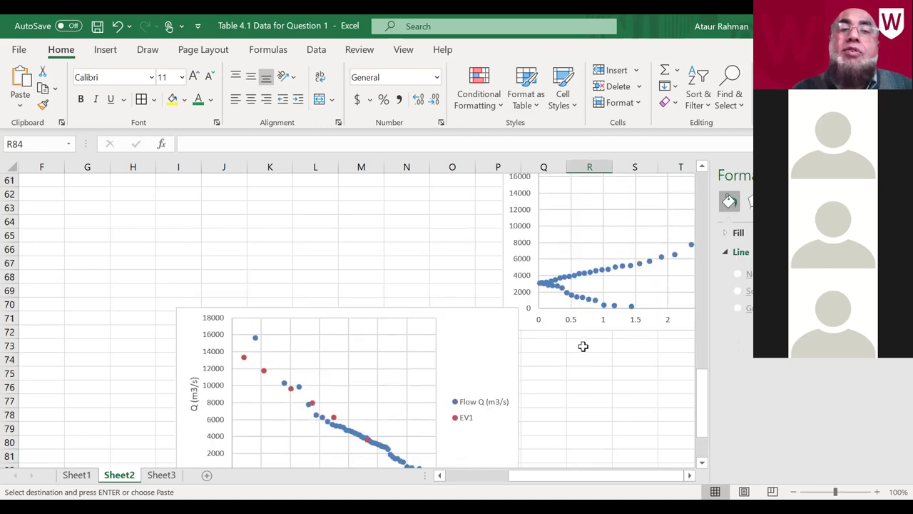
{"action": "left_click", "coordinate": [682, 327]}
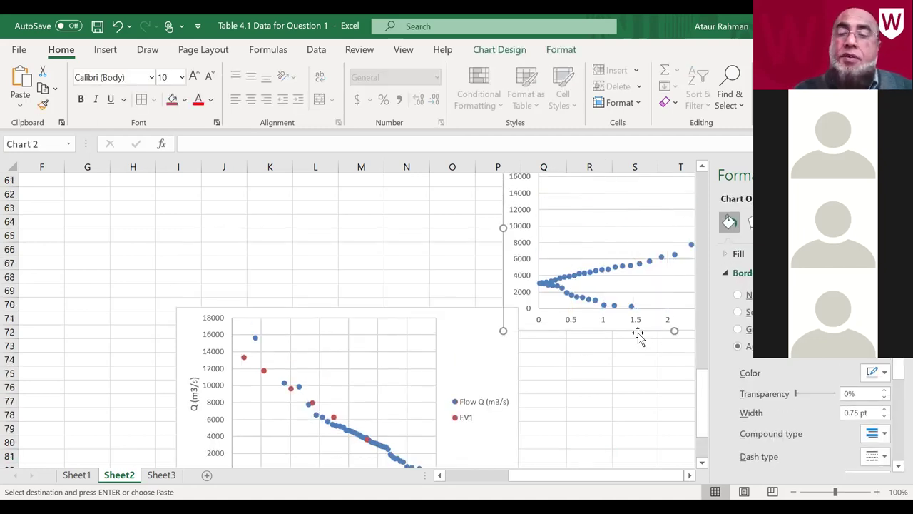
{"action": "key", "text": "Delete"}
{"action": "scroll", "coordinate": [639, 336], "scroll_direction": "up", "scroll_amount": 6}
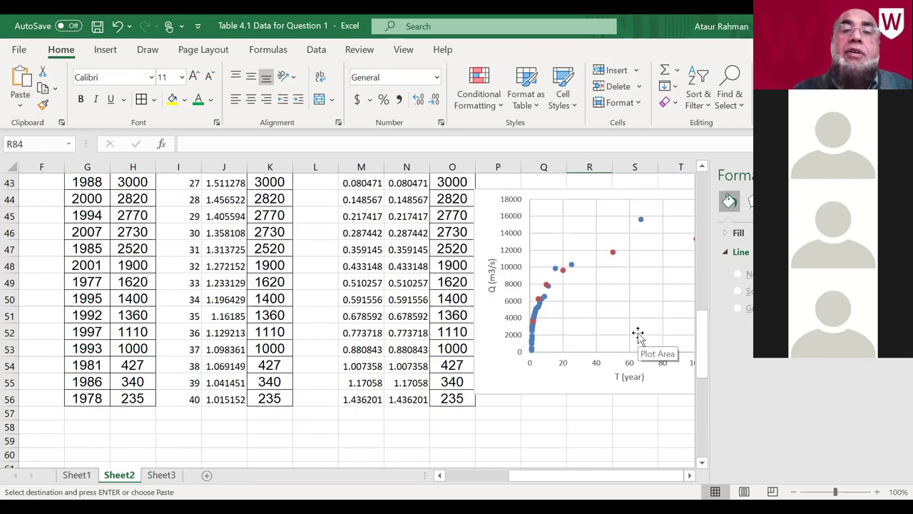
Step: Save the Table 4.1 Data for Question 1 workbook
{"action": "left_click", "coordinate": [589, 440]}
{"action": "scroll", "coordinate": [603, 425], "scroll_direction": "down", "scroll_amount": 4}
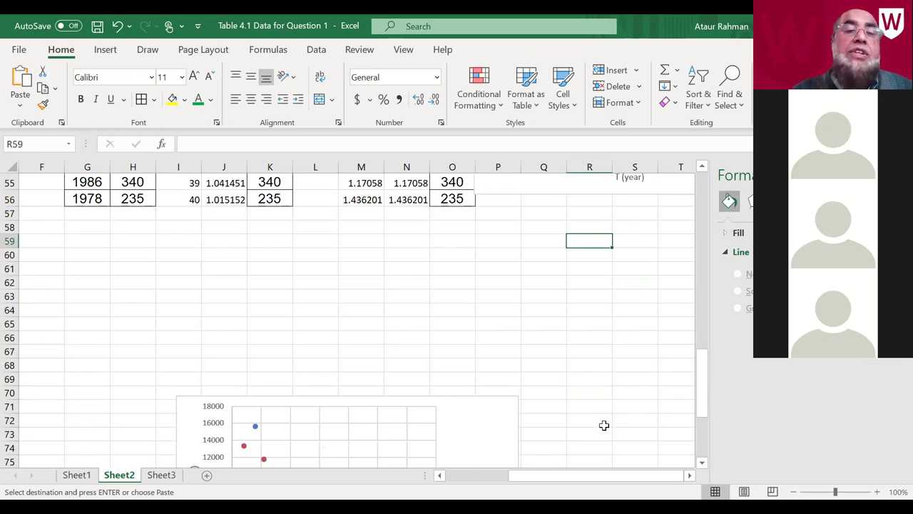
{"action": "scroll", "coordinate": [604, 425], "scroll_direction": "down", "scroll_amount": 6}
{"action": "scroll", "coordinate": [603, 425], "scroll_direction": "up", "scroll_amount": 4}
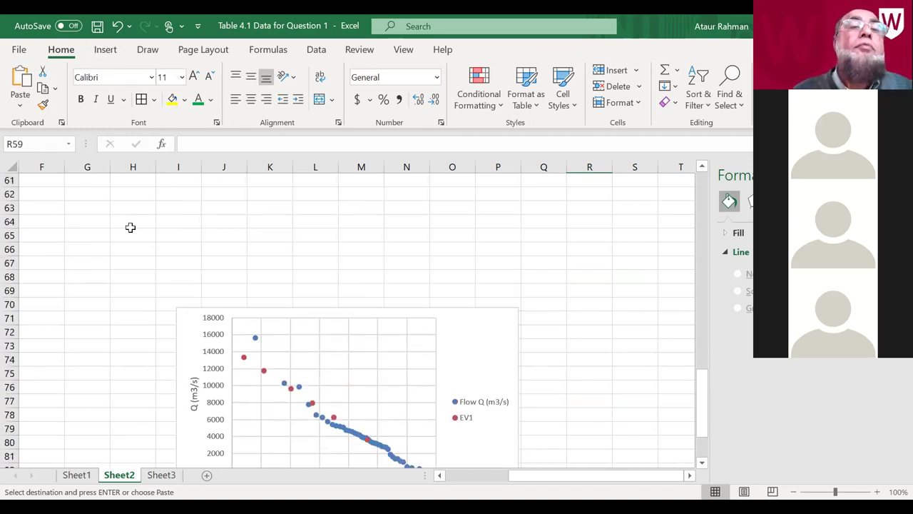
{"action": "left_click", "coordinate": [98, 27]}
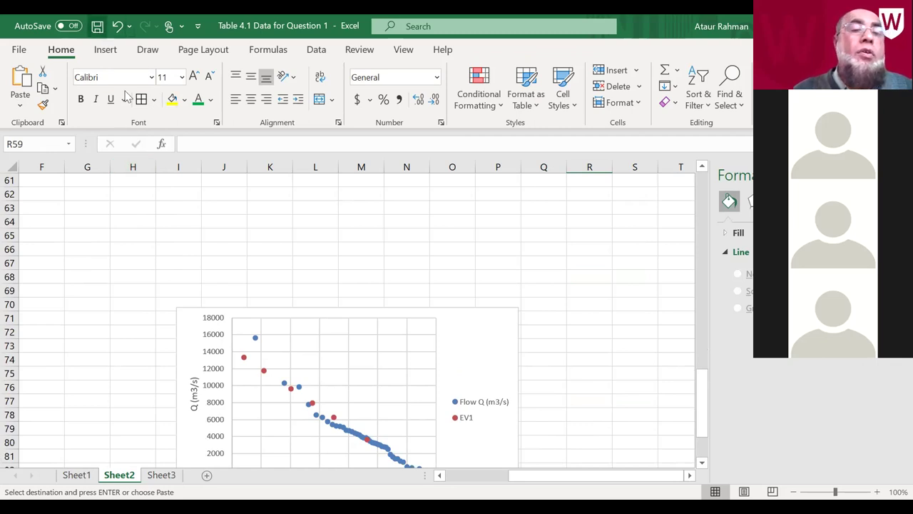
{"action": "left_click", "coordinate": [325, 217]}
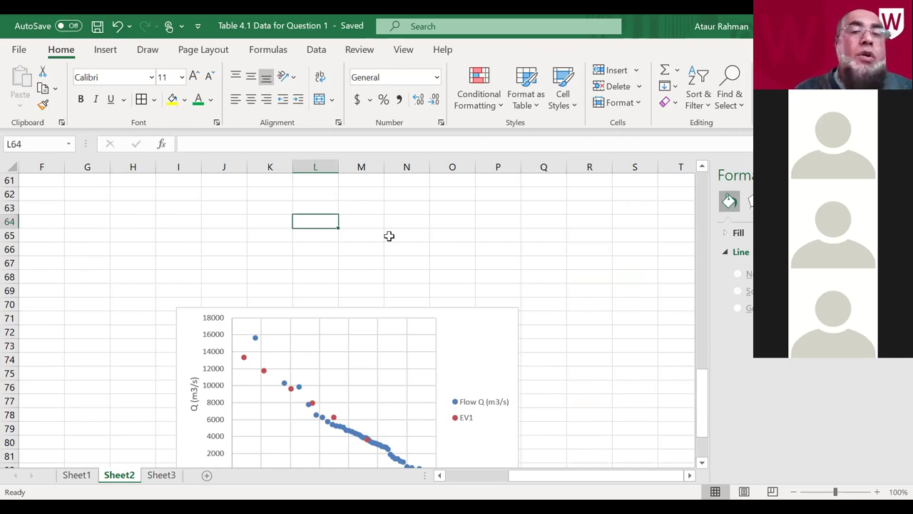
{"action": "scroll", "coordinate": [389, 239], "scroll_direction": "down", "scroll_amount": 4}
{"action": "scroll", "coordinate": [390, 243], "scroll_direction": "down", "scroll_amount": 2}
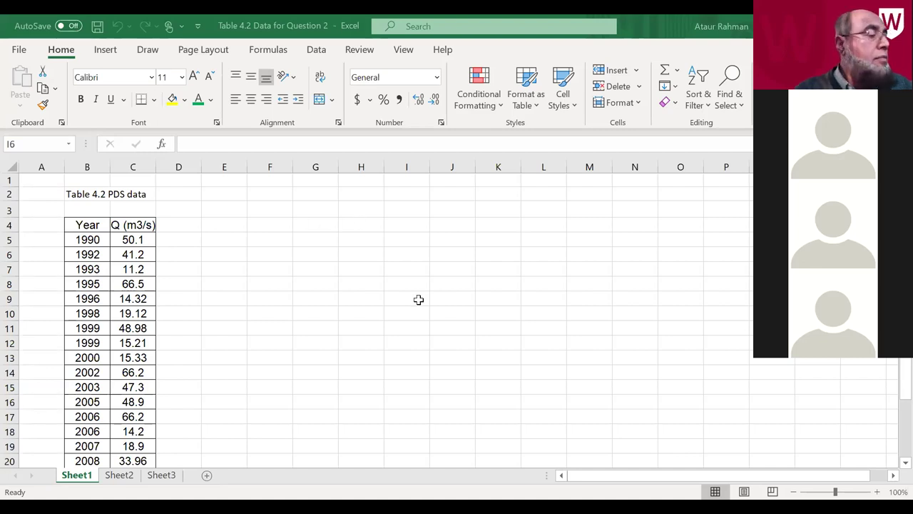
Step: In the Table 4.2 Data for Question 2 workbook, examine the PDS table's Year and Q (m3/s) records, including the 1990 and 1993 entries
{"action": "key", "text": "Left"}
{"action": "key", "text": "Up"}
{"action": "key", "text": "Up"}
{"action": "key", "text": "Up"}
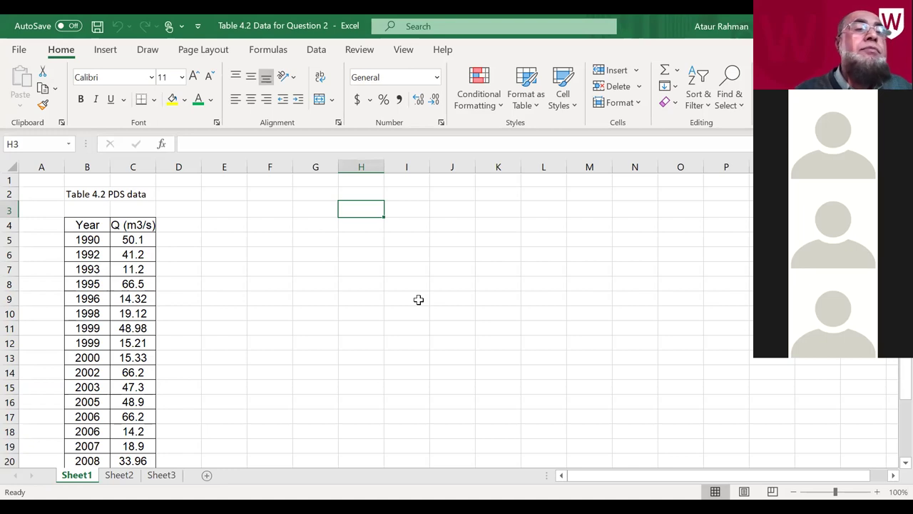
{"action": "scroll", "coordinate": [419, 300], "scroll_direction": "down", "scroll_amount": 2}
{"action": "scroll", "coordinate": [419, 300], "scroll_direction": "up", "scroll_amount": 2}
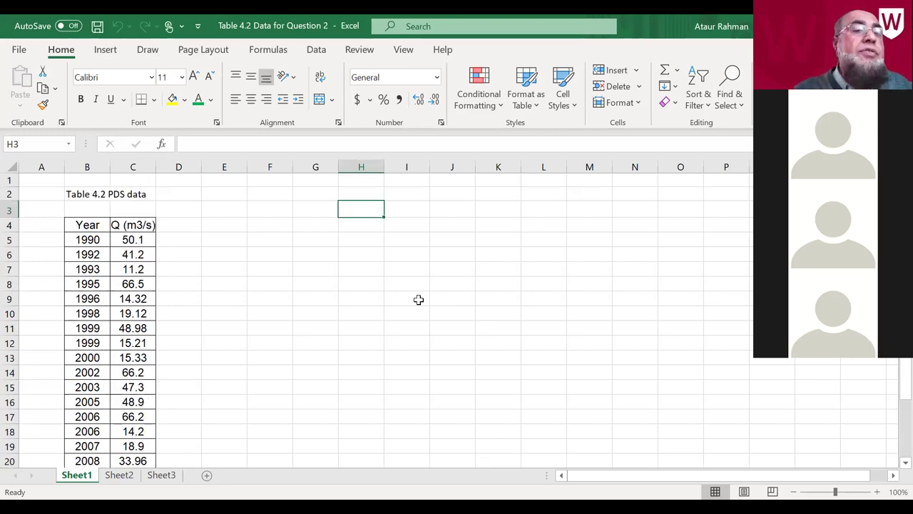
{"action": "left_click_drag", "start_coordinate": [92, 241], "coordinate": [122, 245]}
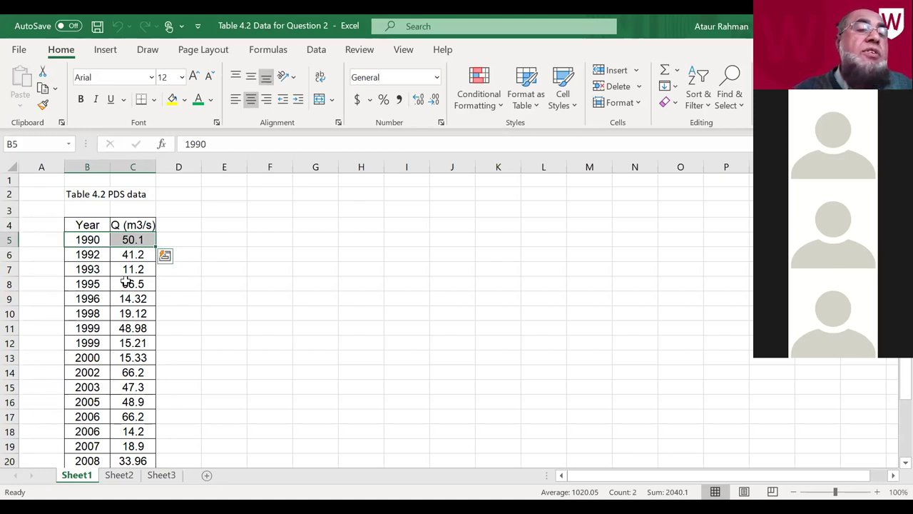
{"action": "left_click", "coordinate": [94, 269]}
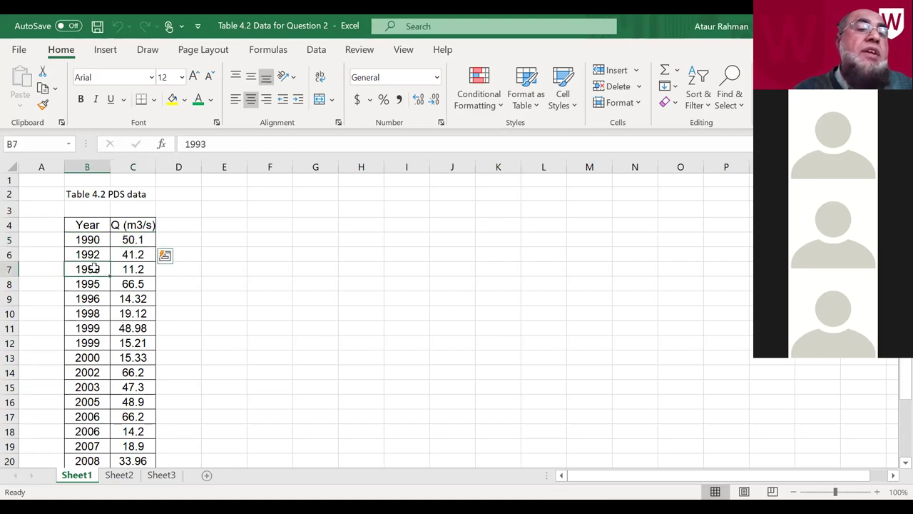
{"action": "left_click_drag", "start_coordinate": [94, 269], "coordinate": [133, 269]}
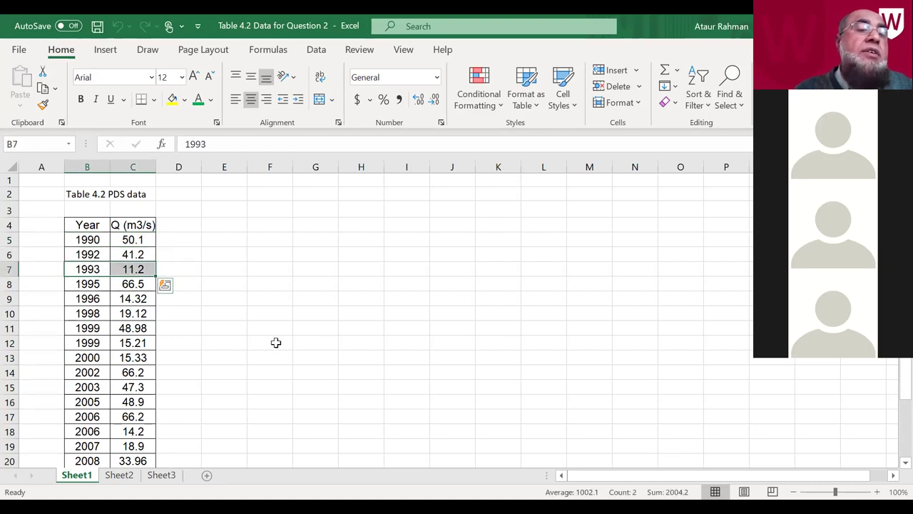
Step: Examine the years with multiple flow records by selecting the 1999 rows 11 to 12 and the 2011 rows 23 to 24
{"action": "left_click", "coordinate": [9, 328]}
{"action": "left_click", "coordinate": [13, 341], "text": "shift"}
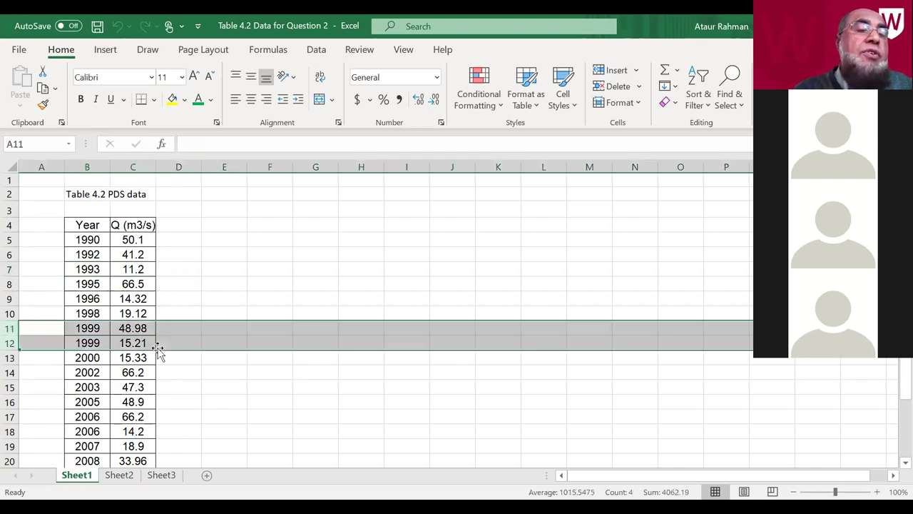
{"action": "scroll", "coordinate": [159, 350], "scroll_direction": "down", "scroll_amount": 3}
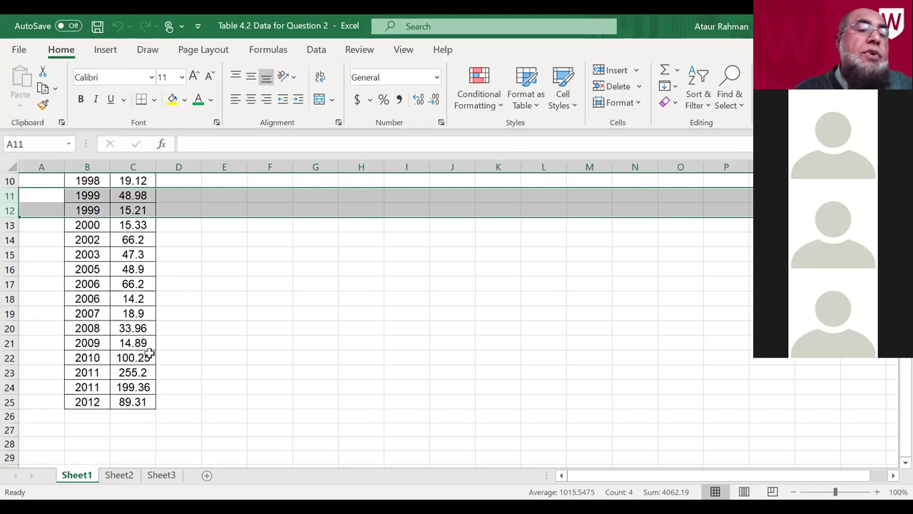
{"action": "left_click", "coordinate": [10, 372]}
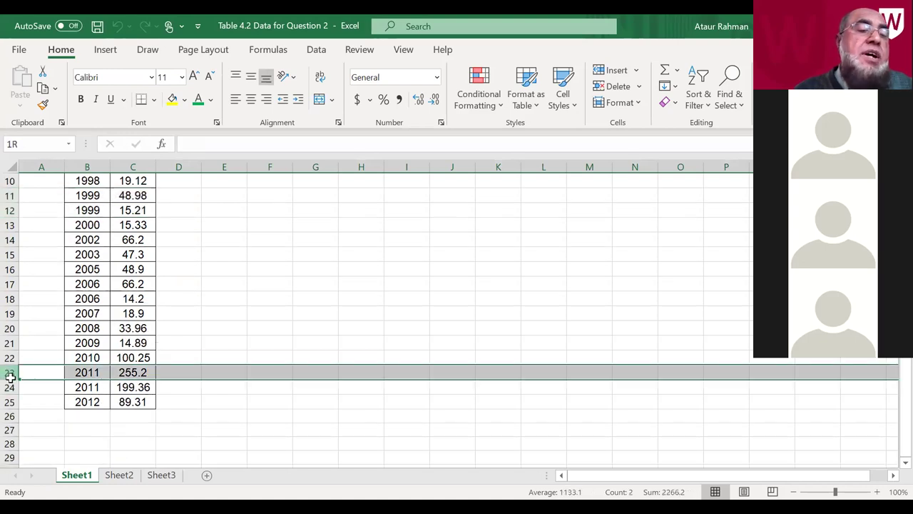
{"action": "left_click", "coordinate": [10, 387], "text": "shift"}
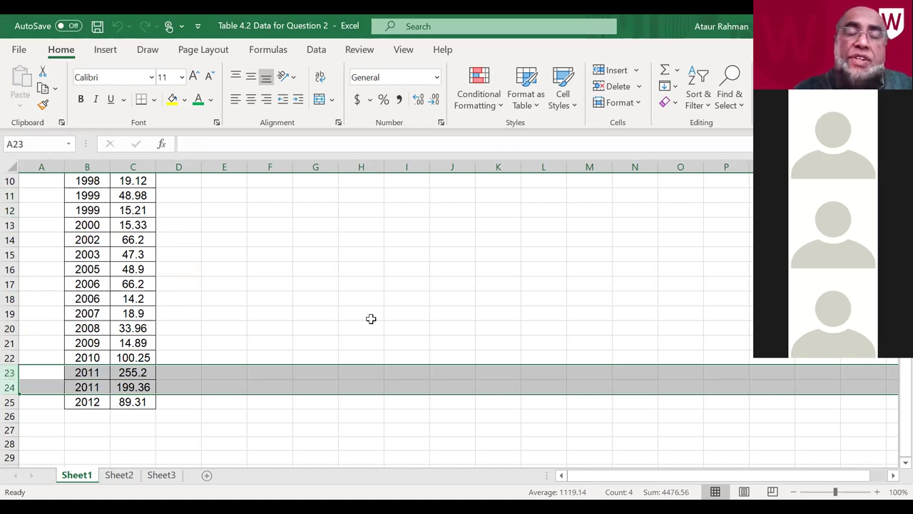
{"action": "scroll", "coordinate": [371, 319], "scroll_direction": "up", "scroll_amount": 3}
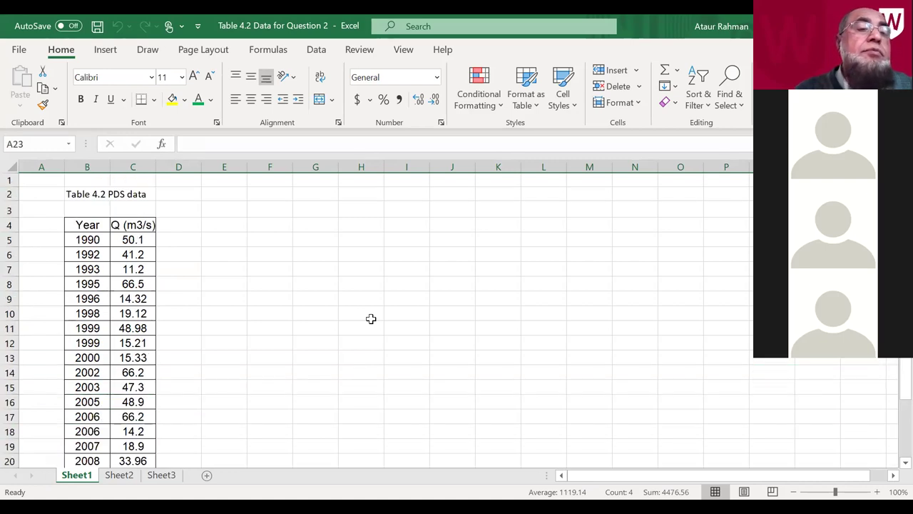
Step: Write the flood quantile equation "QT = q0+beta*ln(lamda*T)" as text in cell G5
{"action": "left_click", "coordinate": [309, 239]}
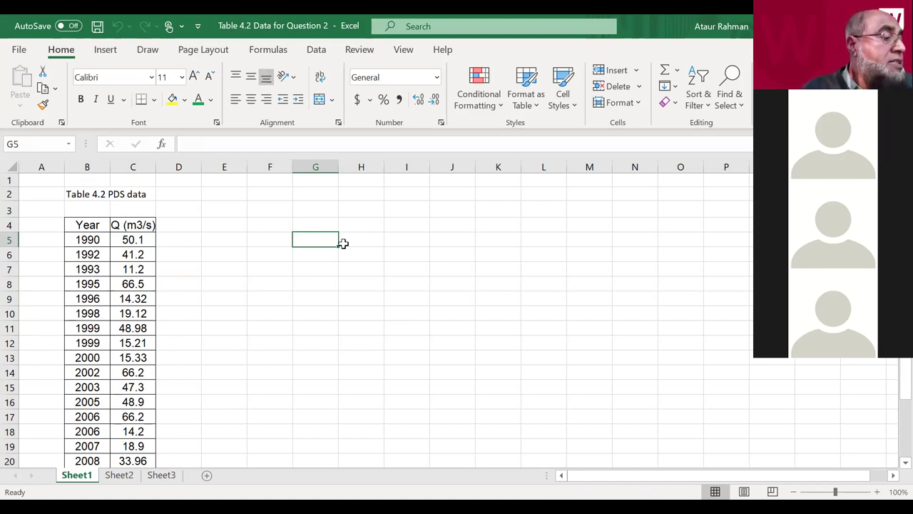
{"action": "type", "text": "Q"}
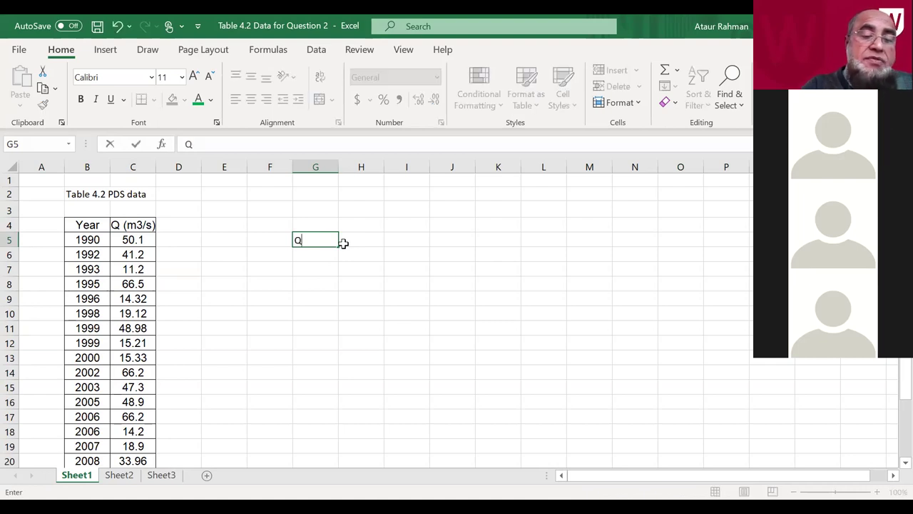
{"action": "type", "text": "T ="}
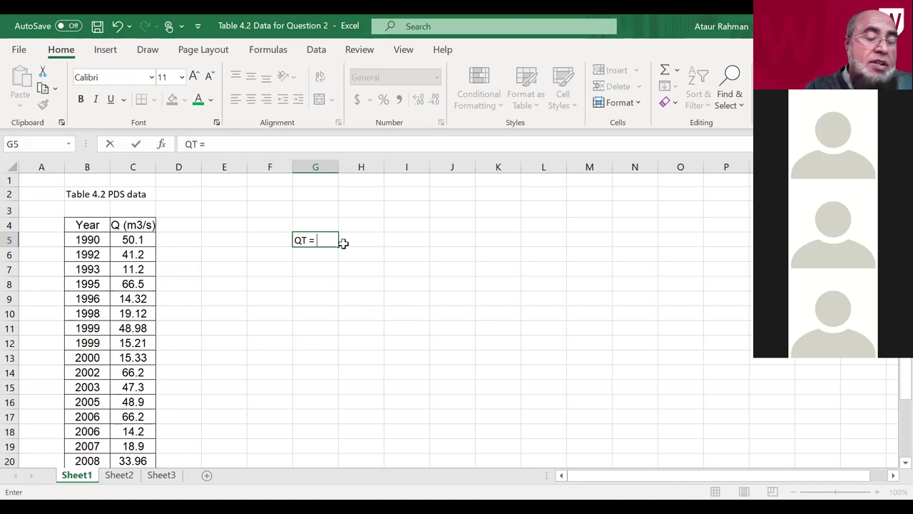
{"action": "type", "text": " q"}
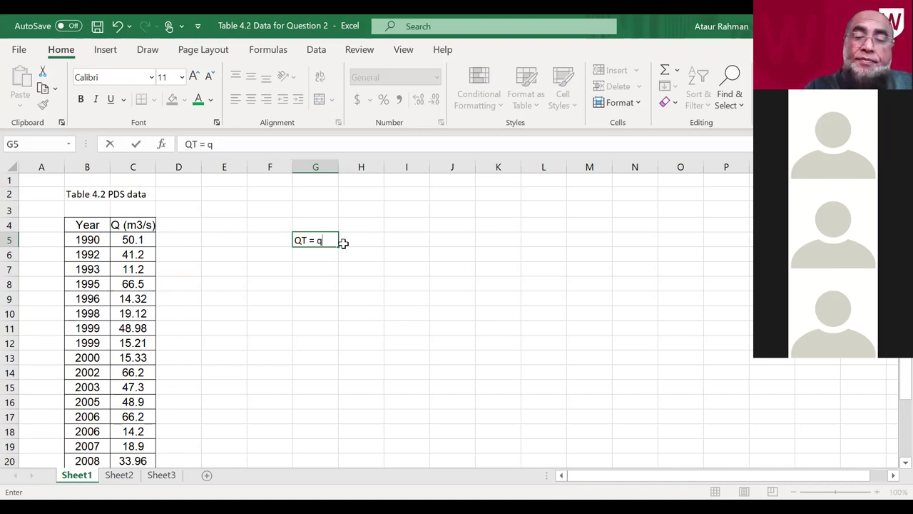
{"action": "type", "text": "0"}
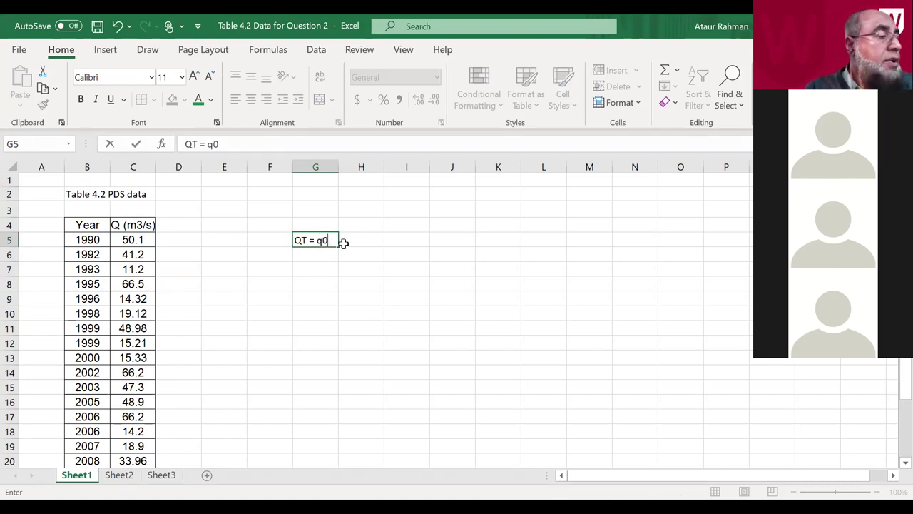
{"action": "type", "text": "+b"}
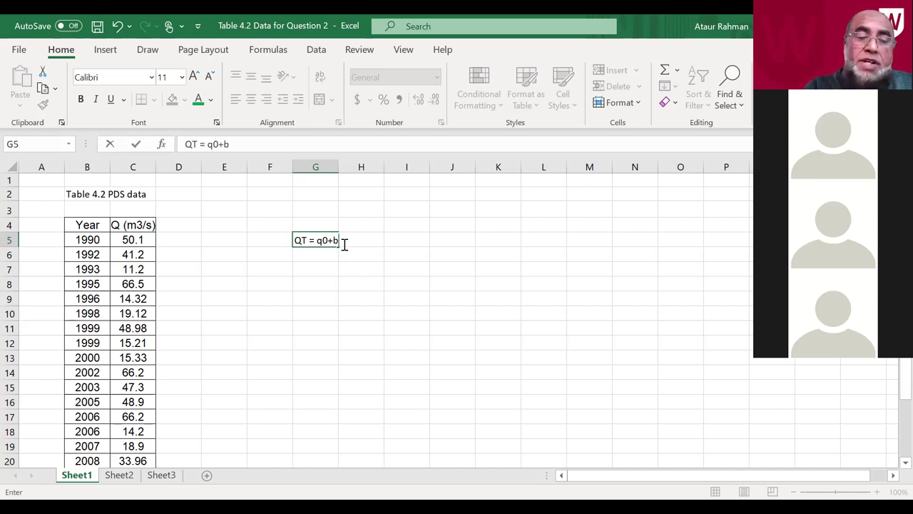
{"action": "type", "text": "eta"}
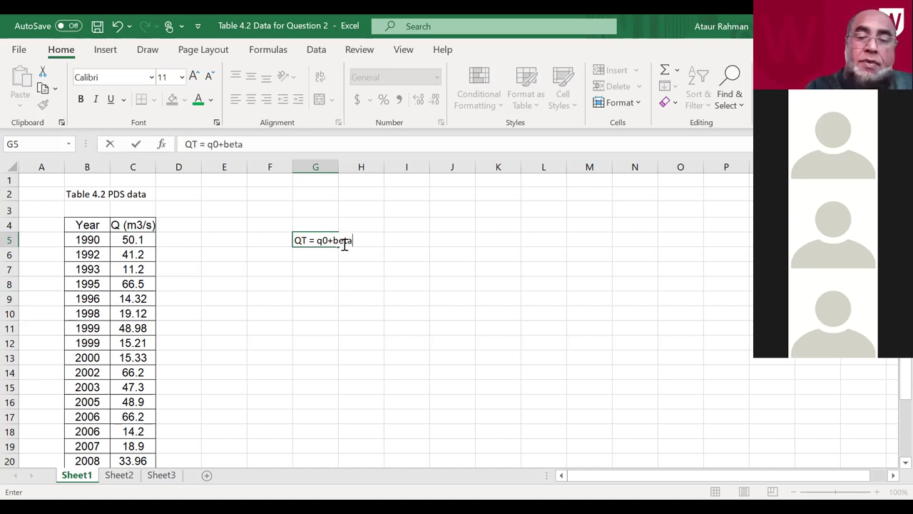
{"action": "type", "text": "*l"}
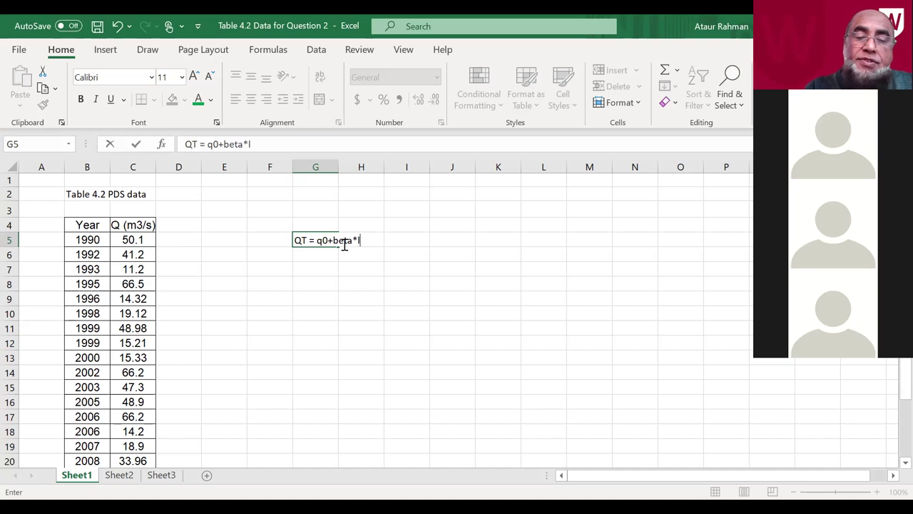
{"action": "type", "text": "n(lamda"}
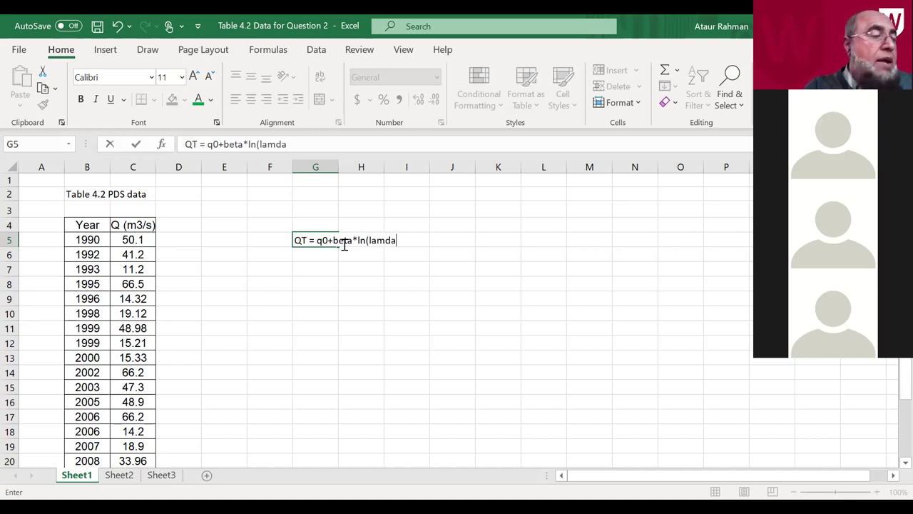
{"action": "type", "text": "*T)"}
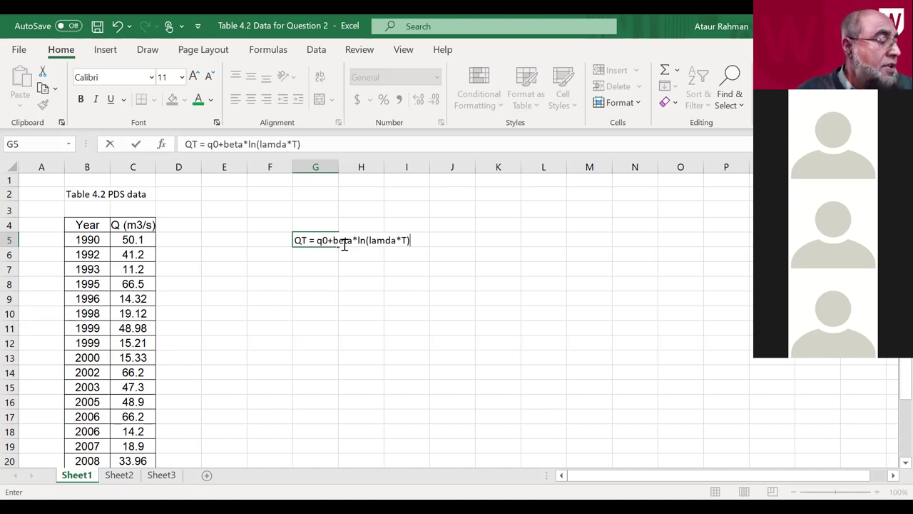
{"action": "left_click", "coordinate": [372, 320]}
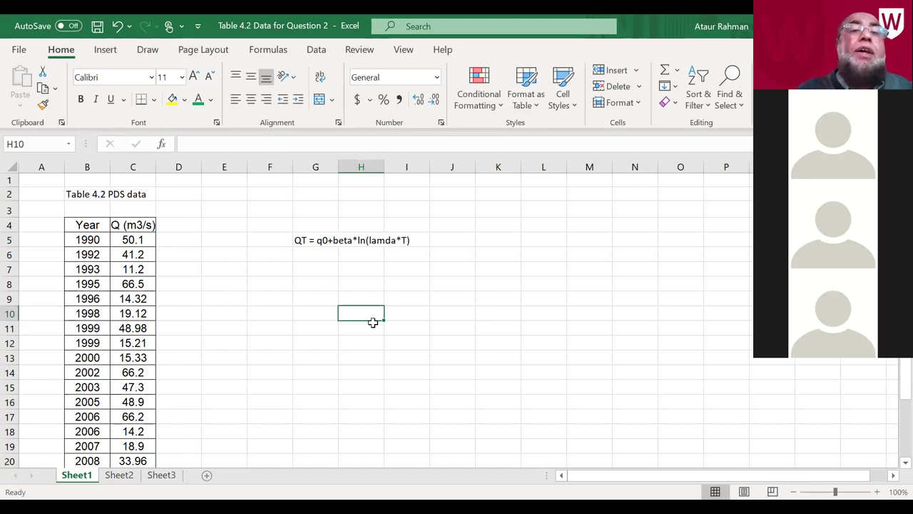
Step: Add the heading "PDS" in cell G4, directly above the QT equation
{"action": "left_click", "coordinate": [332, 226]}
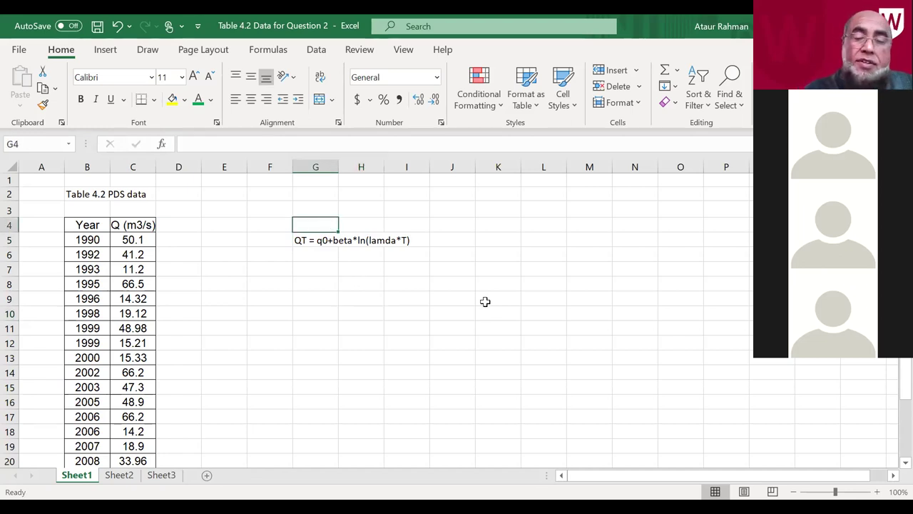
{"action": "type", "text": "PDS"}
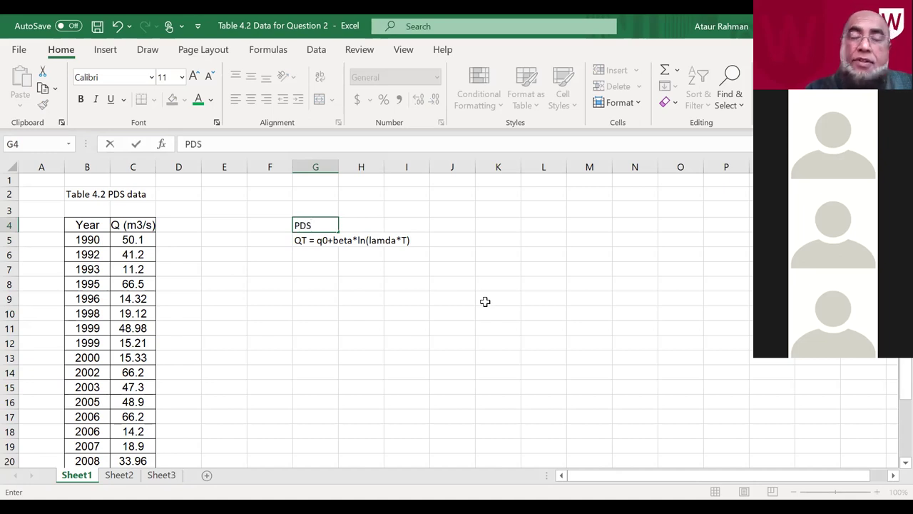
{"action": "key", "text": "Return"}
Step: Write the parameter definition "beta = mean-q0" in cell G7, below the QT equation
{"action": "key", "text": "Return"}
{"action": "key", "text": "Return"}
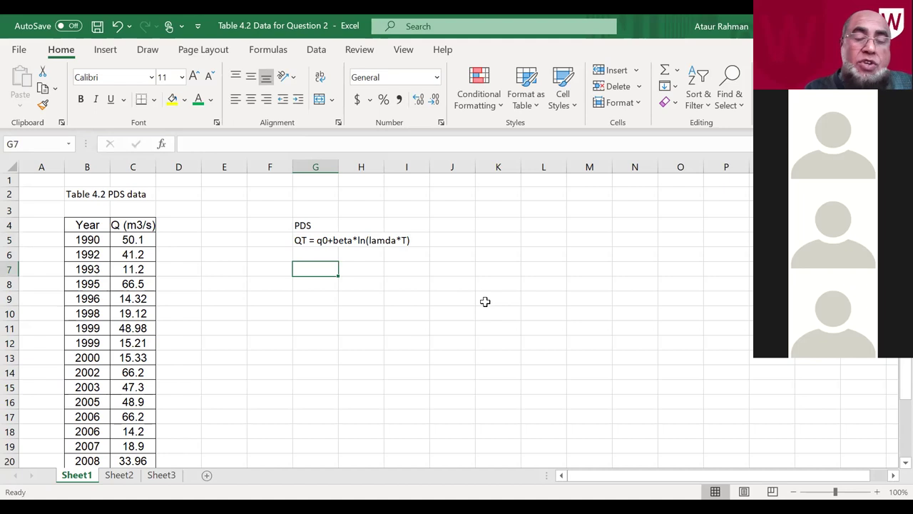
{"action": "type", "text": "beta"}
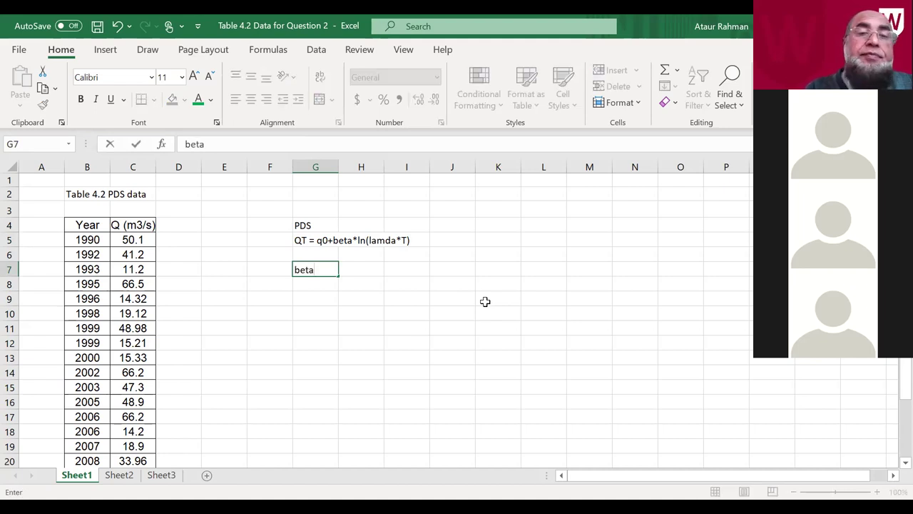
{"action": "type", "text": " = "}
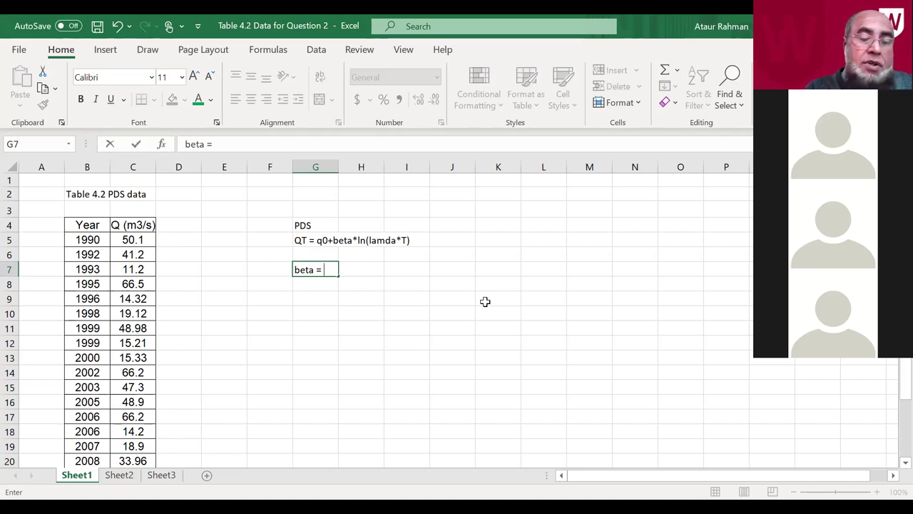
{"action": "type", "text": "mean"}
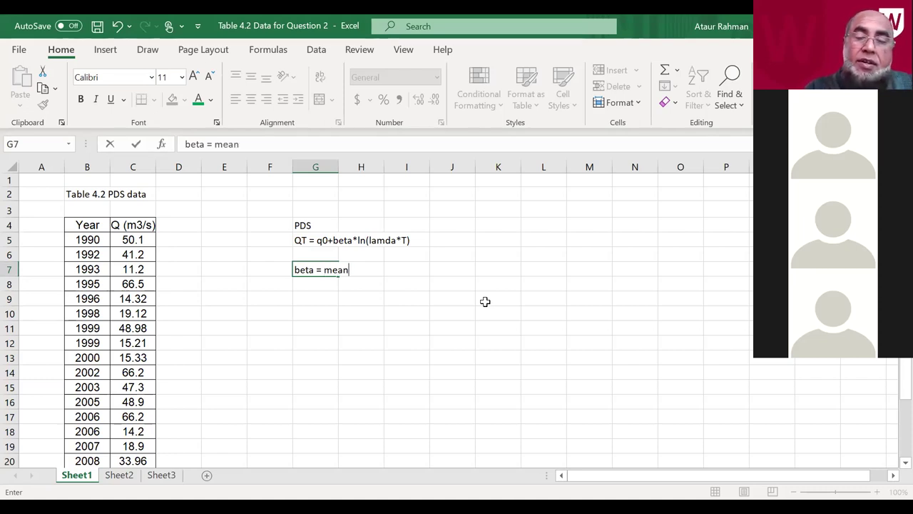
{"action": "type", "text": "-"}
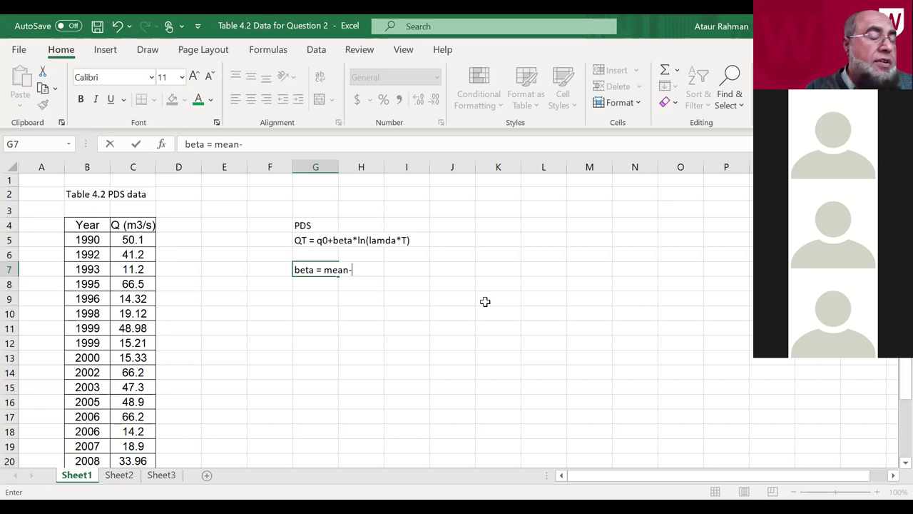
{"action": "type", "text": "q0"}
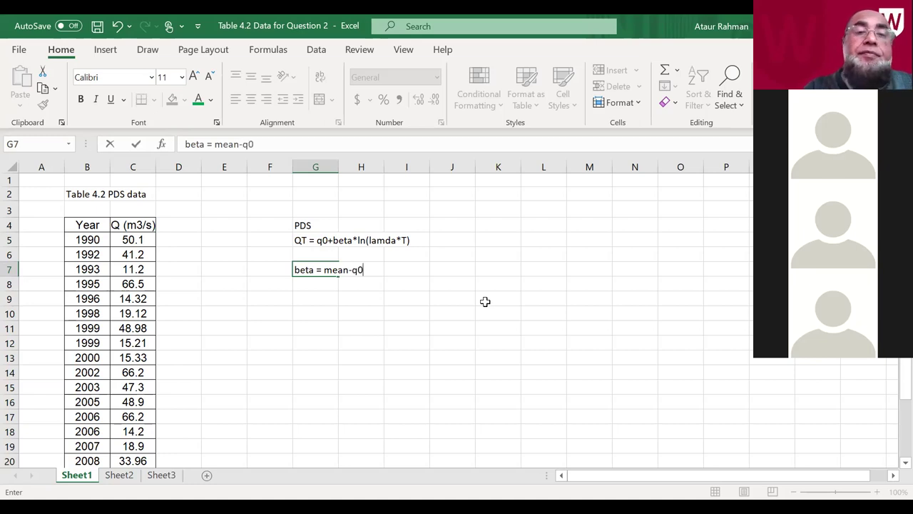
{"action": "key", "text": "Return"}
Step: Write the threshold definition "q0 = smallest data point" in cell G9
{"action": "key", "text": "Return"}
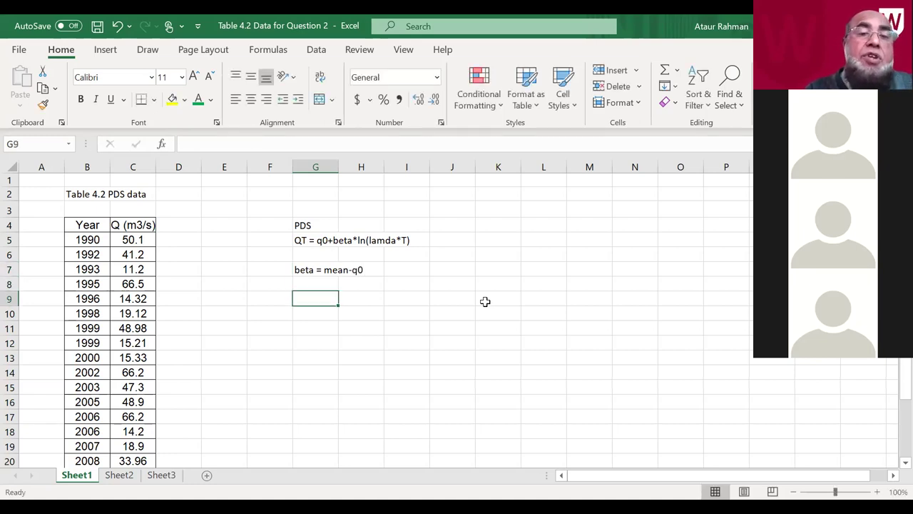
{"action": "type", "text": "q0 = s"}
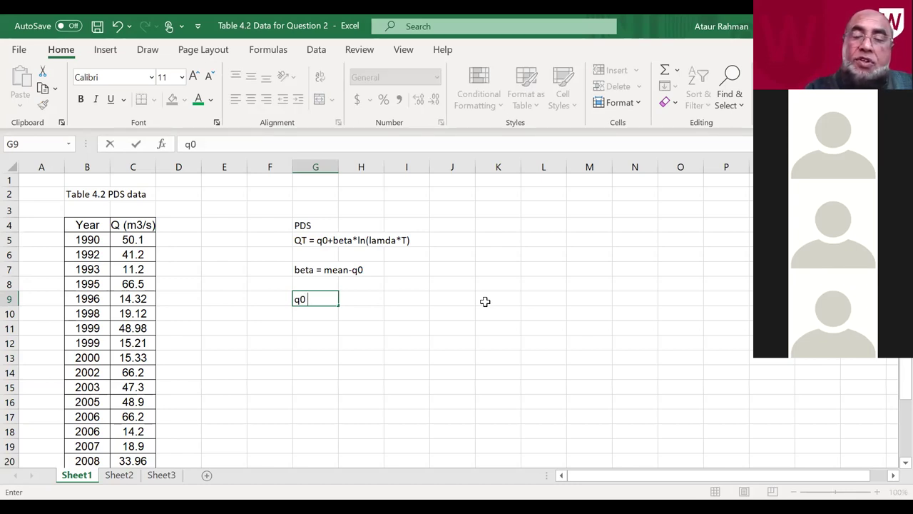
{"action": "type", "text": "mall"}
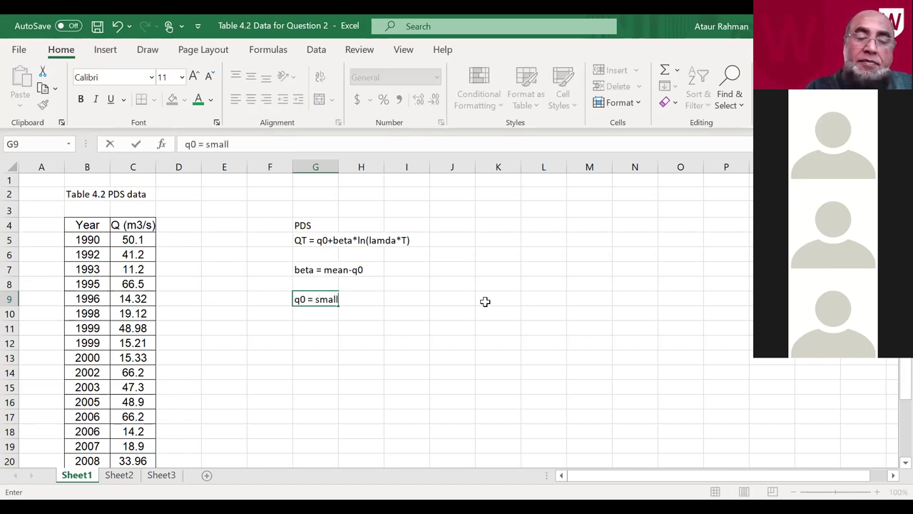
{"action": "type", "text": "est data "}
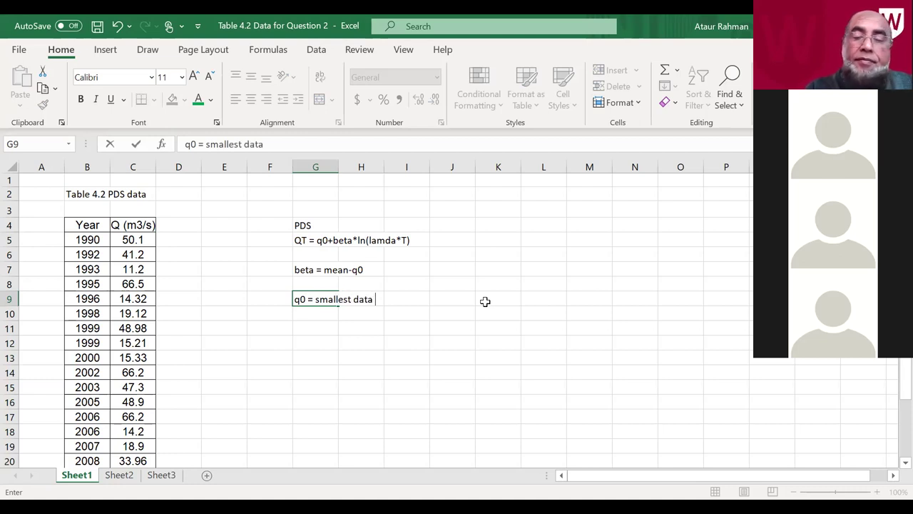
{"action": "type", "text": "point"}
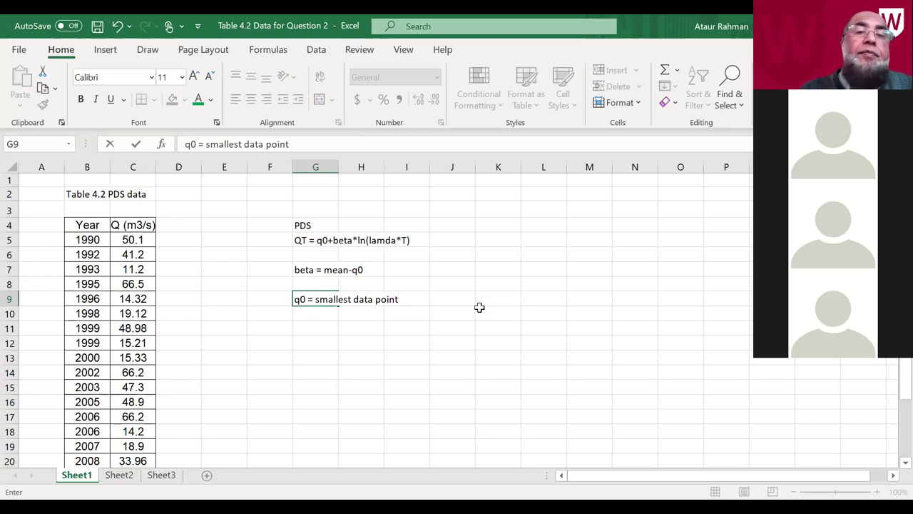
{"action": "left_click", "coordinate": [400, 352]}
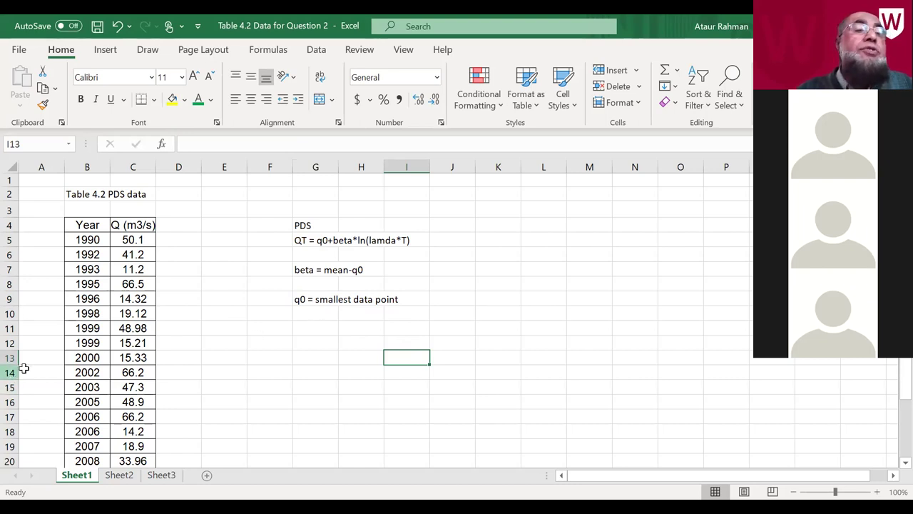
Step: Examine the full Q (m3/s) column by selecting cells C4 to C25
{"action": "left_click_drag", "start_coordinate": [122, 225], "coordinate": [123, 448]}
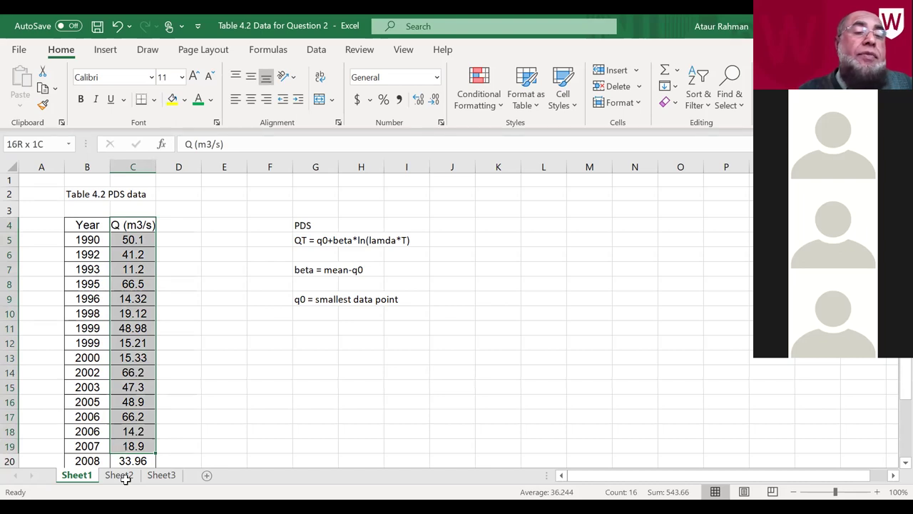
{"action": "key", "text": "ctrl+shift+Down"}
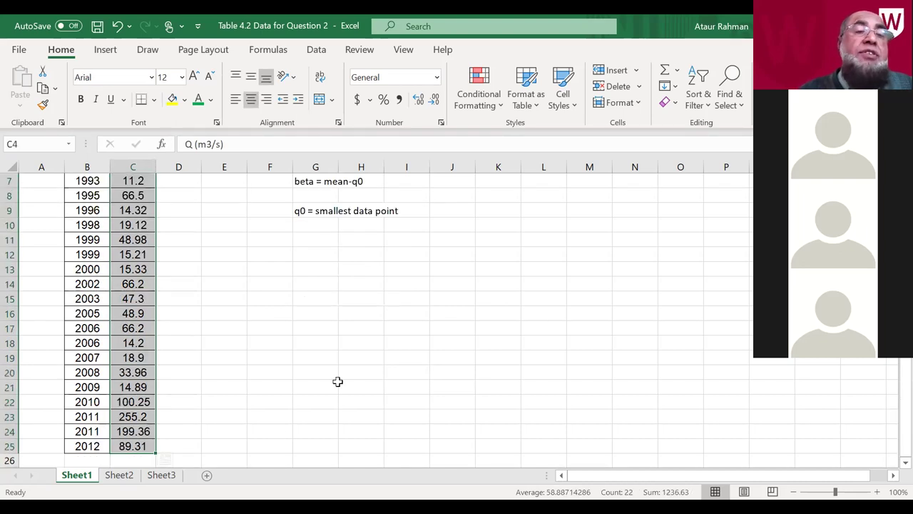
{"action": "scroll", "coordinate": [338, 382], "scroll_direction": "up", "scroll_amount": 2}
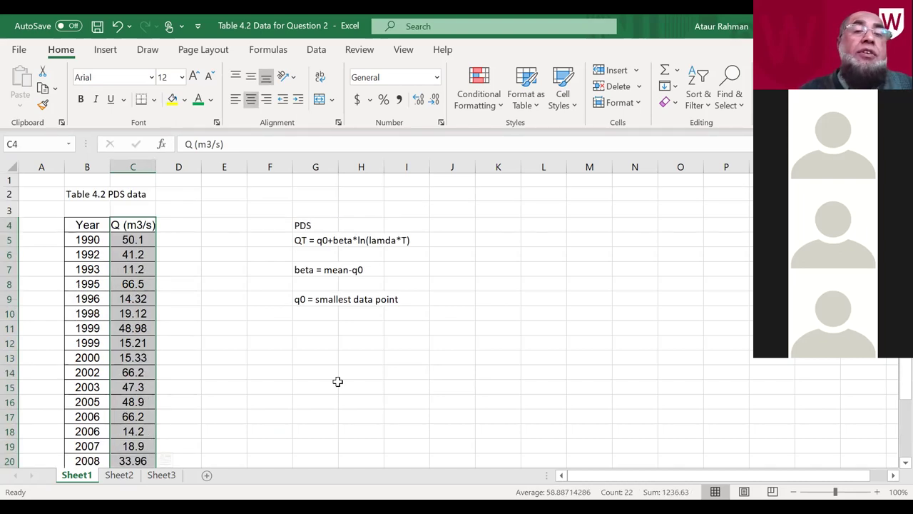
Step: Add the label "q0" in cell G11, below the threshold definition
{"action": "left_click", "coordinate": [319, 328]}
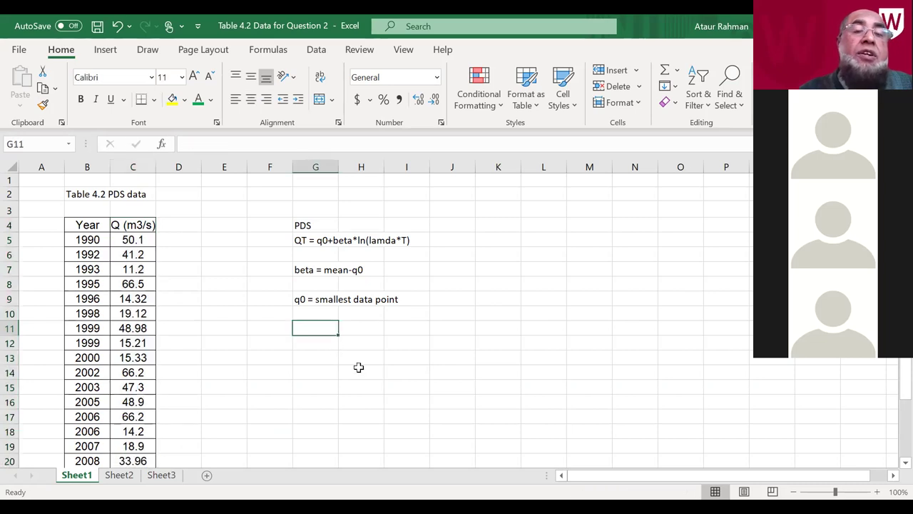
{"action": "type", "text": "q0"}
{"action": "key", "text": "Tab"}
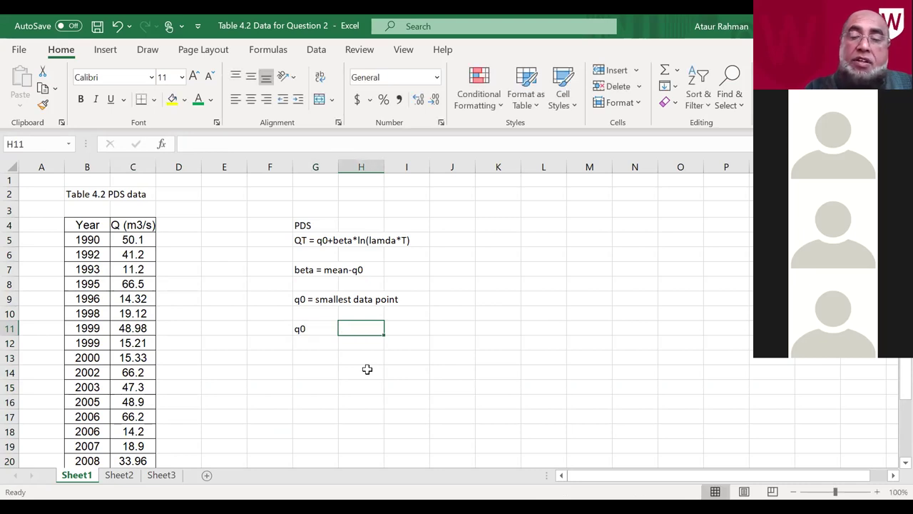
Step: Try to calculate q0 in cell H11 with the formula =minimum(C5:C25)
{"action": "type", "text": "="}
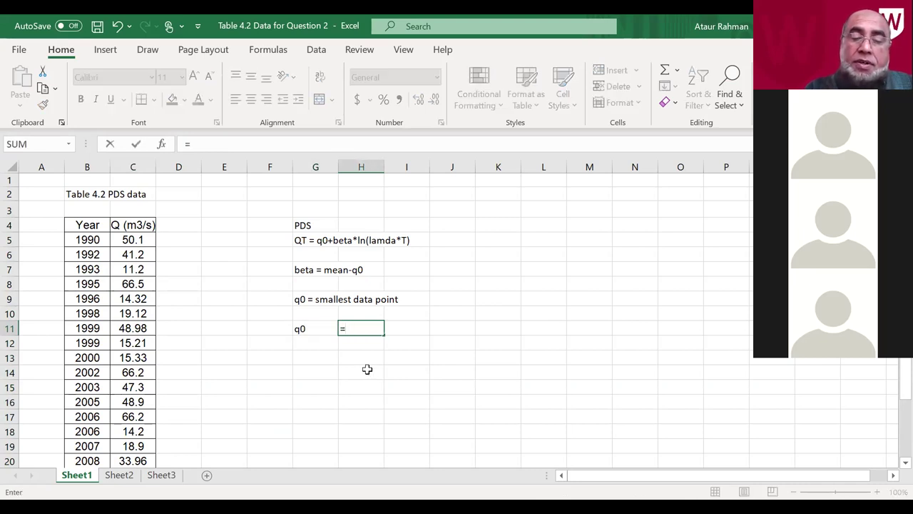
{"action": "type", "text": "minimum("}
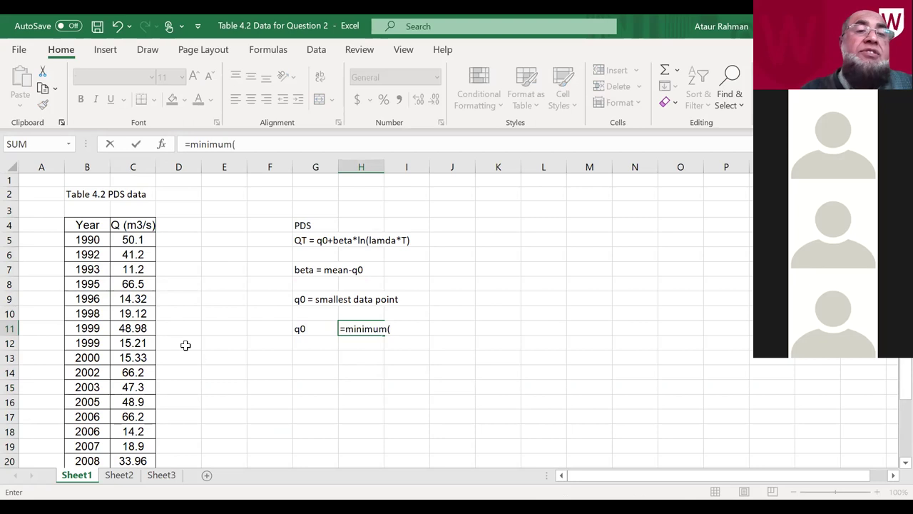
{"action": "left_click", "coordinate": [124, 243]}
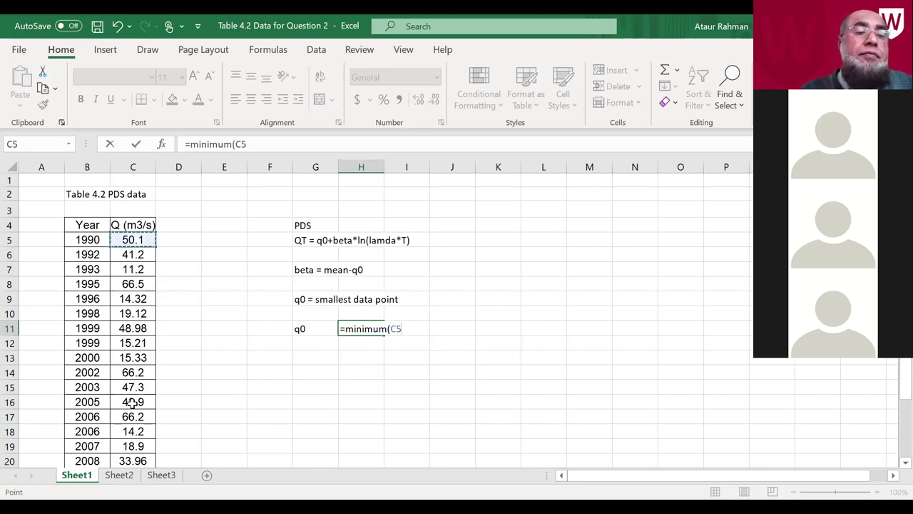
{"action": "left_click_drag", "start_coordinate": [125, 465], "coordinate": [126, 431]}
{"action": "type", "text": ")"}
{"action": "key", "text": "Return"}
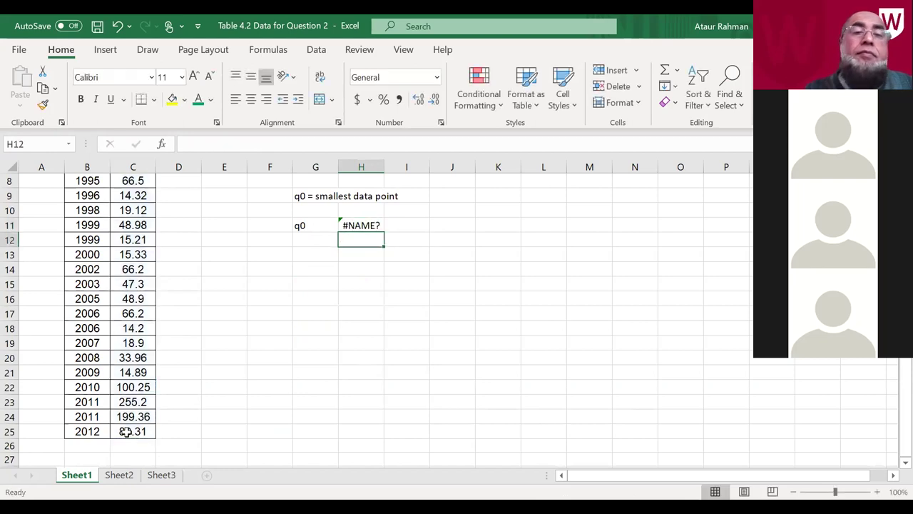
Step: Calculate q0 in cell H11 with the MIN function over flows C5:C25, and check the matching 1993 row in the table
{"action": "left_click", "coordinate": [366, 226]}
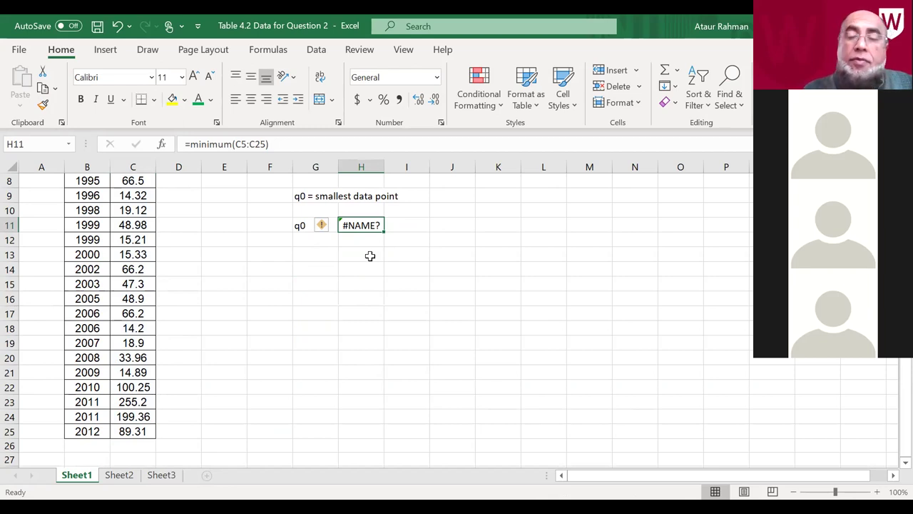
{"action": "type", "text": "="}
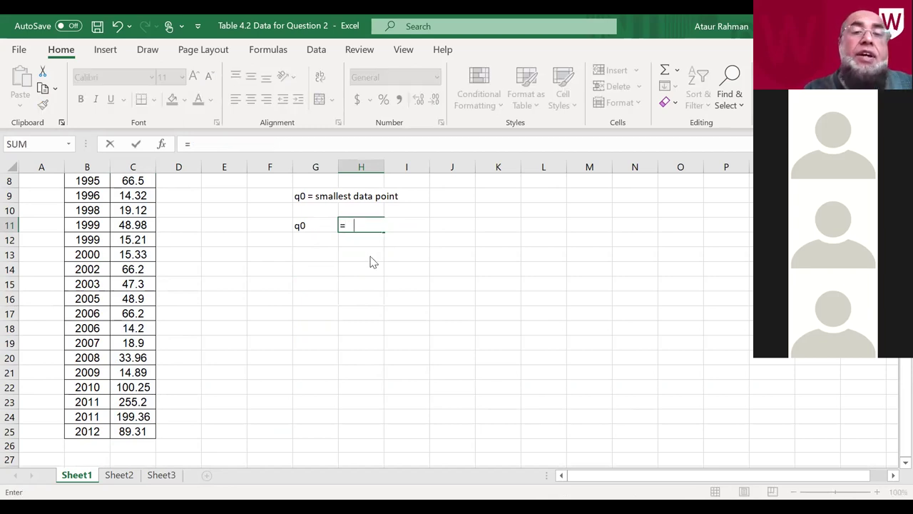
{"action": "key", "text": "BackSpace"}
{"action": "type", "text": "min"}
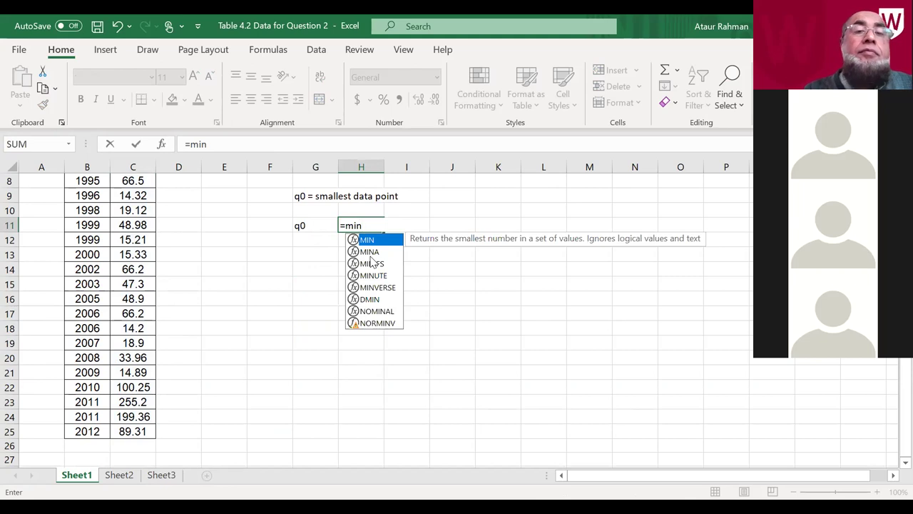
{"action": "type", "text": "("}
{"action": "scroll", "coordinate": [185, 267], "scroll_direction": "up", "scroll_amount": 3}
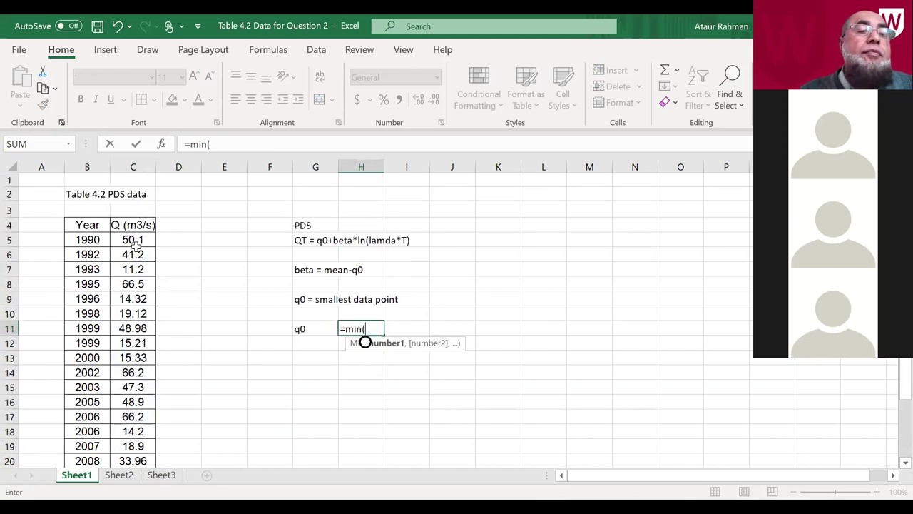
{"action": "left_click", "coordinate": [133, 244]}
{"action": "left_click_drag", "start_coordinate": [126, 428], "coordinate": [137, 444]}
{"action": "type", "text": ")"}
{"action": "key", "text": "Return"}
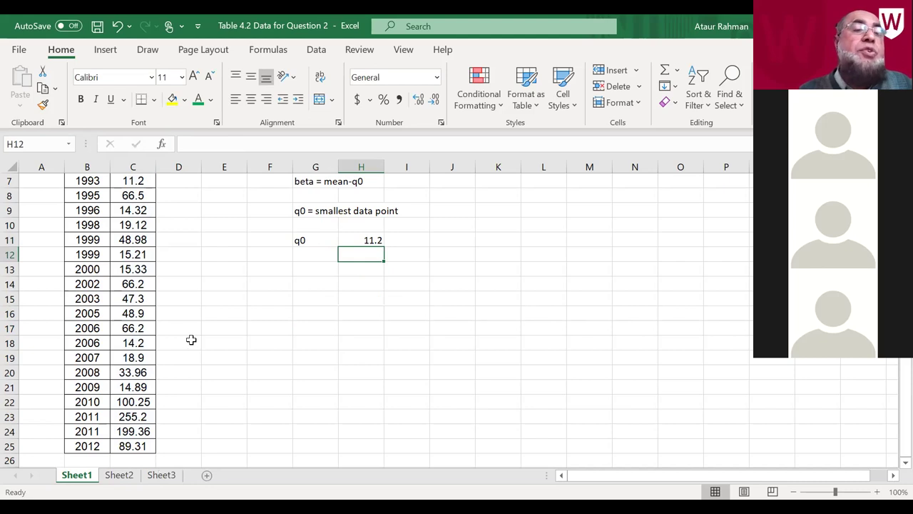
{"action": "scroll", "coordinate": [192, 340], "scroll_direction": "up", "scroll_amount": 2}
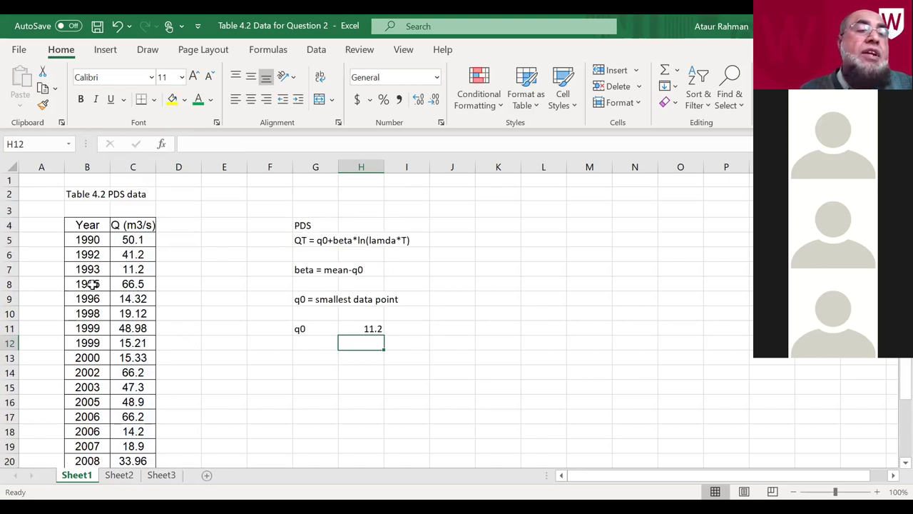
{"action": "left_click_drag", "start_coordinate": [77, 269], "coordinate": [132, 276]}
{"action": "left_click", "coordinate": [352, 381]}
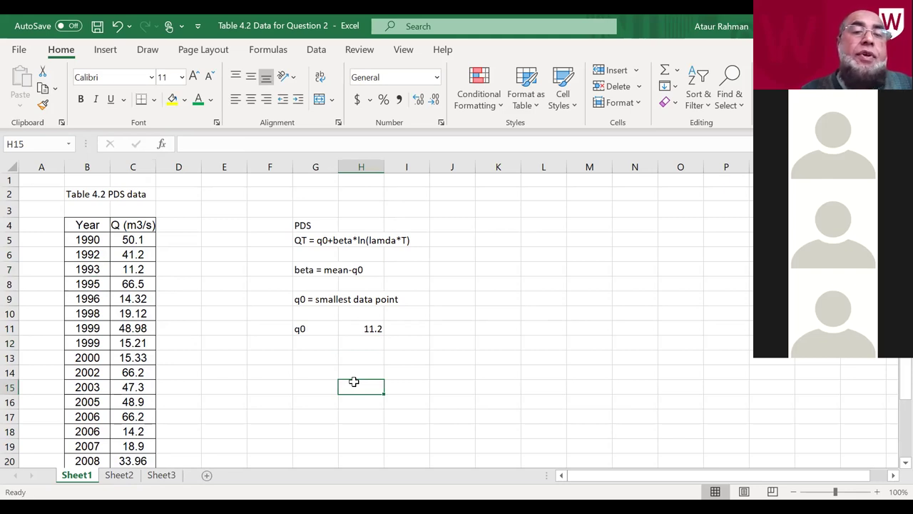
Step: Label cell G12 "mean" and calculate the average of flows C5:C25 in cell H12
{"action": "left_click", "coordinate": [319, 346]}
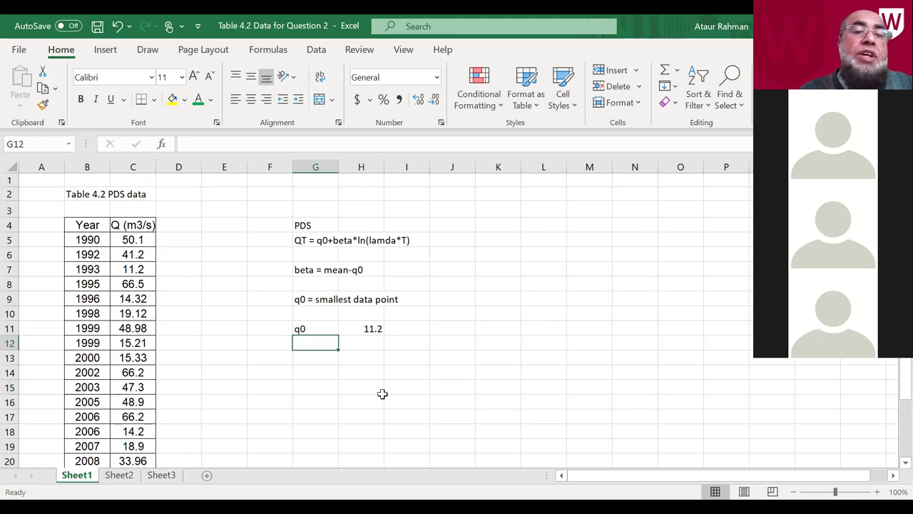
{"action": "type", "text": "mean"}
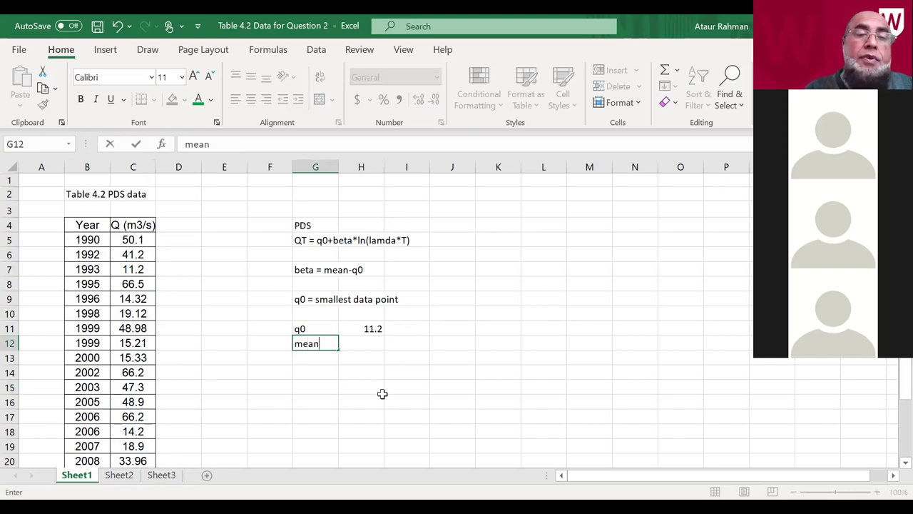
{"action": "key", "text": "Tab"}
{"action": "type", "text": "="}
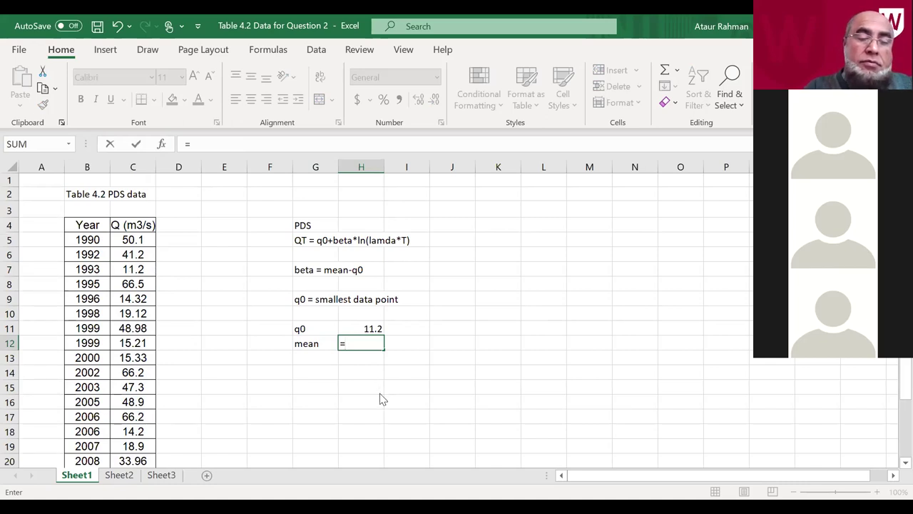
{"action": "type", "text": "average("}
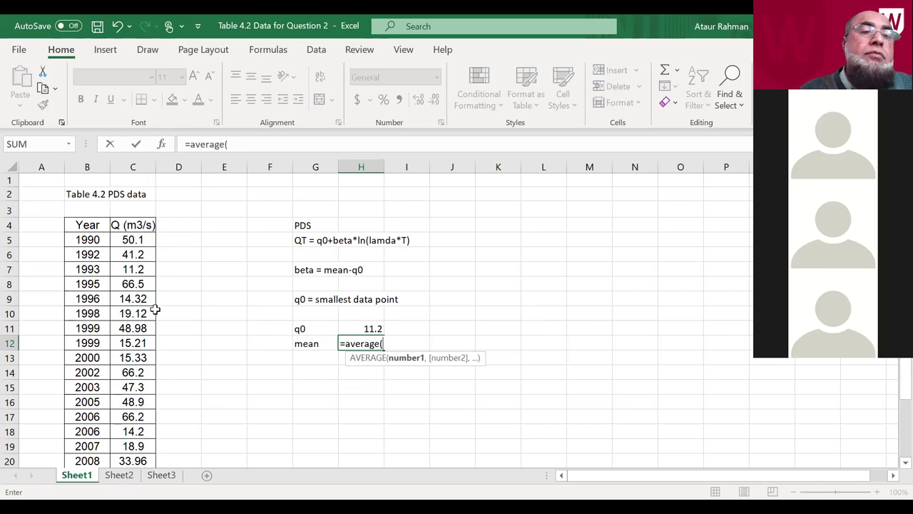
{"action": "left_click", "coordinate": [141, 244]}
{"action": "left_click_drag", "start_coordinate": [142, 255], "coordinate": [142, 449]}
{"action": "type", "text": ")"}
{"action": "key", "text": "Return"}
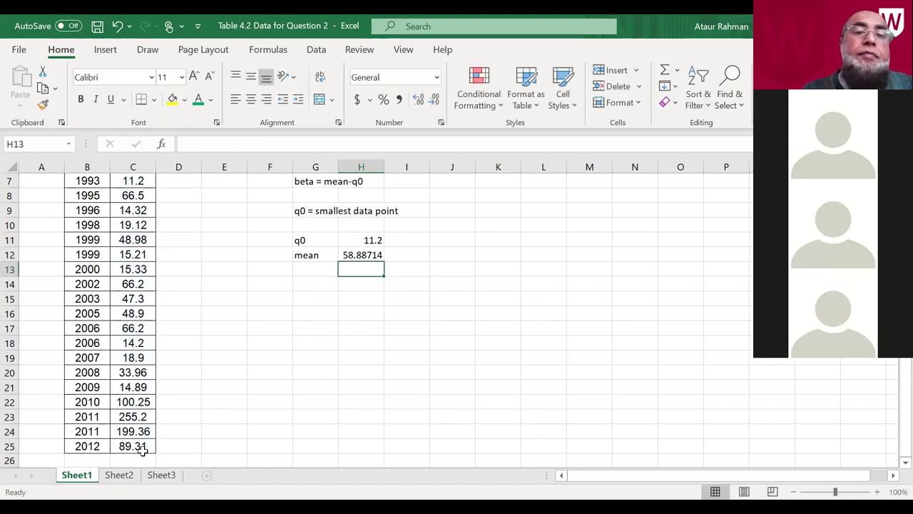
Step: Label cell G14 "beta" and calculate it in cell H14 as the mean minus q0, =H12-H11
{"action": "scroll", "coordinate": [143, 448], "scroll_direction": "up", "scroll_amount": 2}
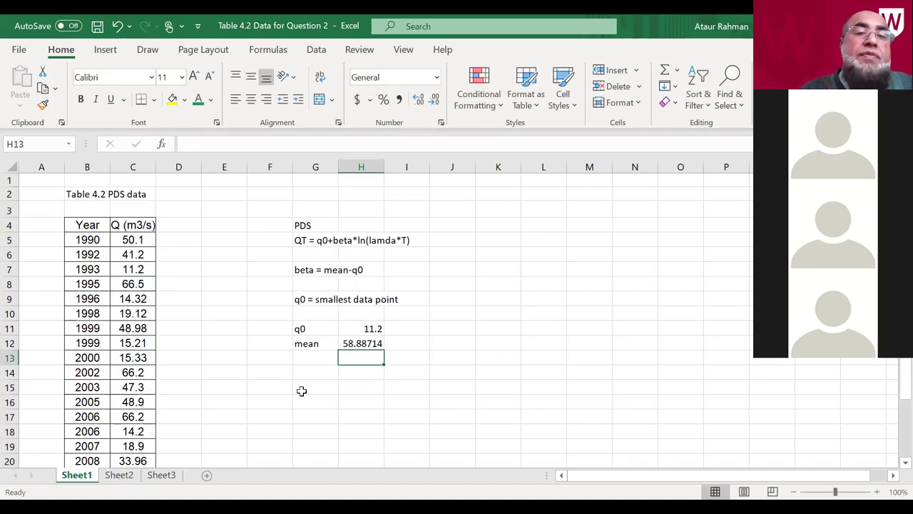
{"action": "left_click", "coordinate": [309, 370]}
{"action": "type", "text": "beta"}
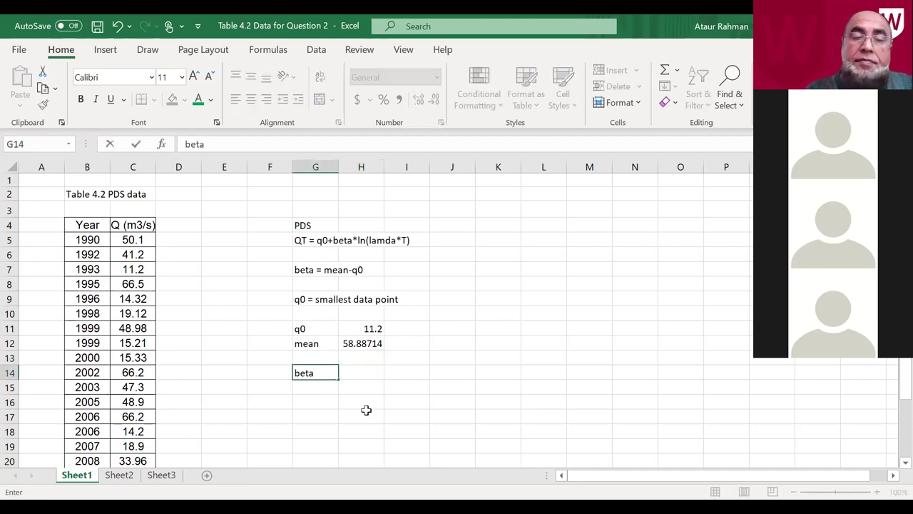
{"action": "key", "text": "Tab"}
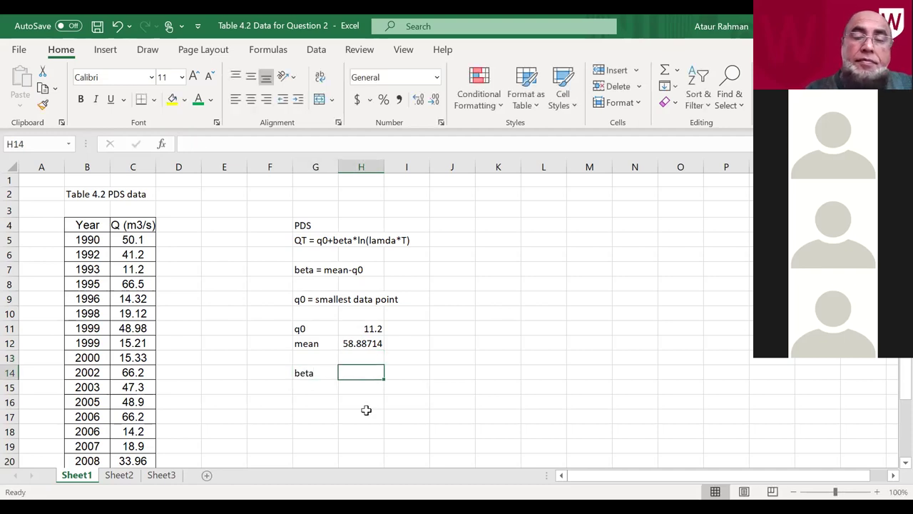
{"action": "type", "text": "="}
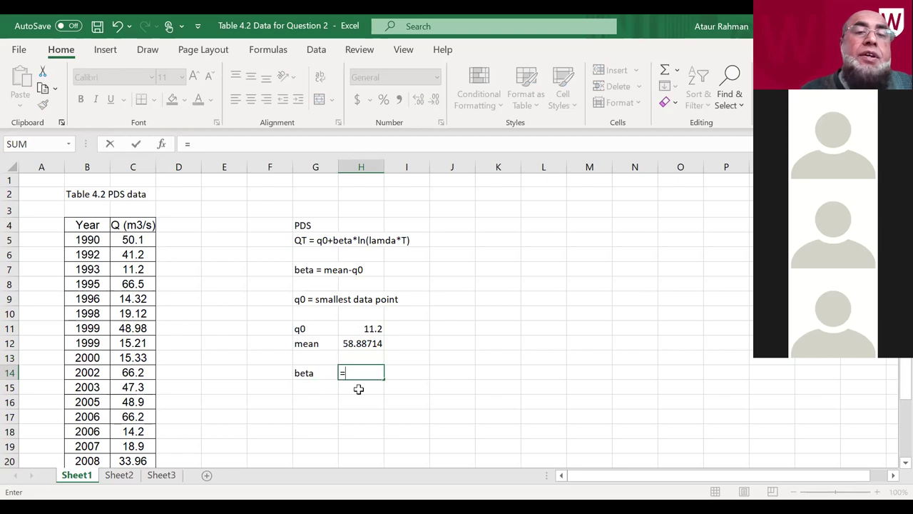
{"action": "left_click", "coordinate": [364, 344]}
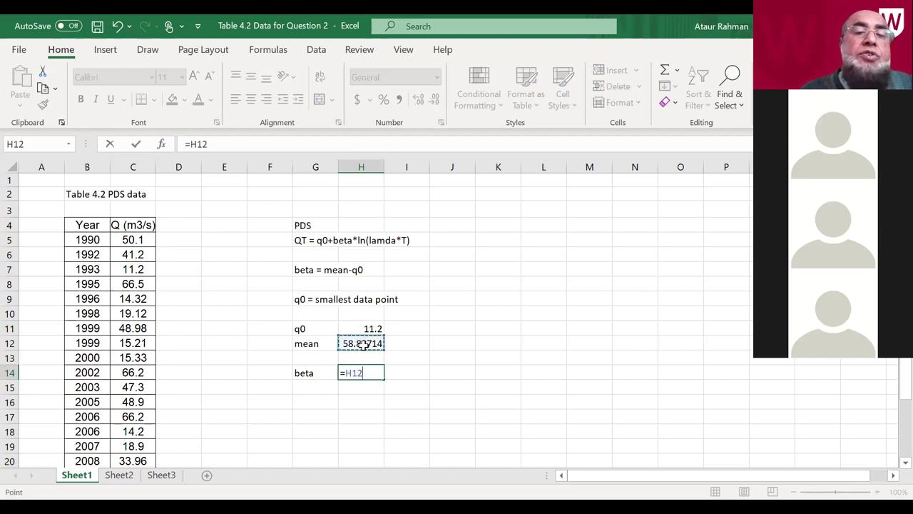
{"action": "type", "text": "-"}
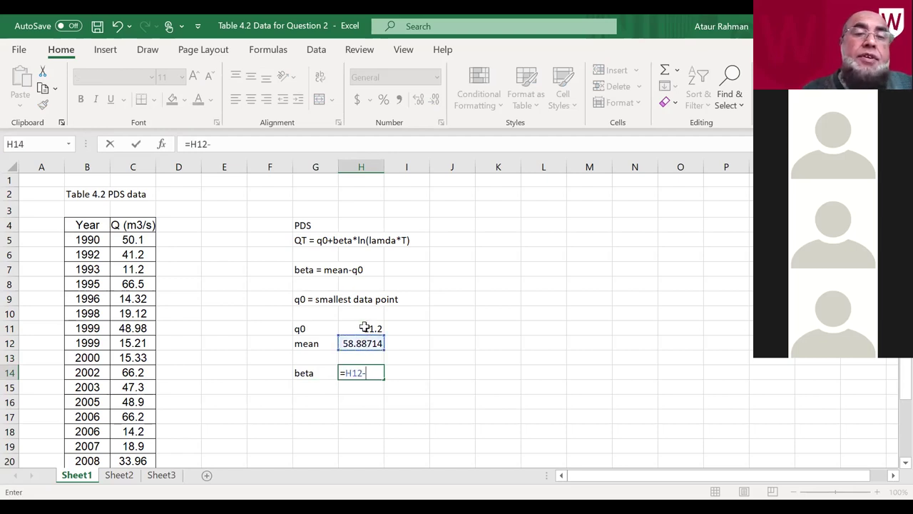
{"action": "left_click", "coordinate": [364, 326]}
{"action": "key", "text": "Return"}
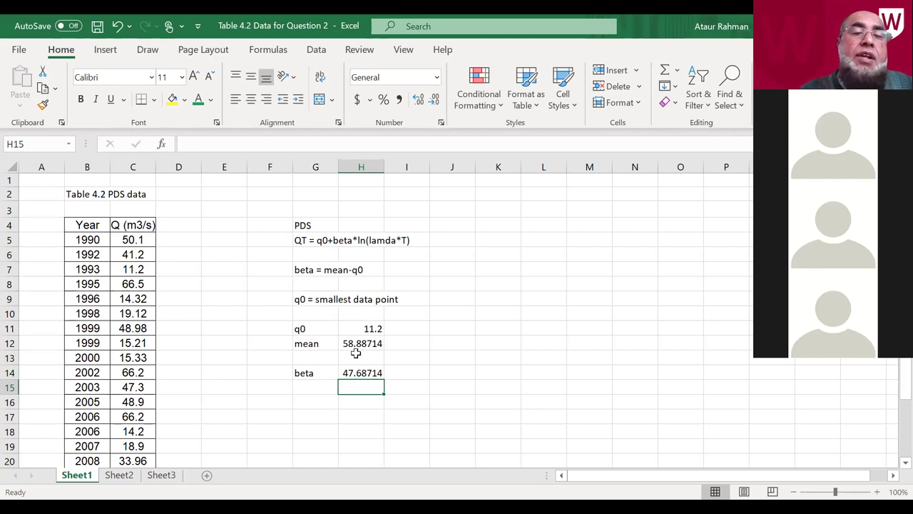
Step: Write the parameter definition "lamda = av no of events per year" in cell G15, below beta
{"action": "left_click", "coordinate": [322, 392]}
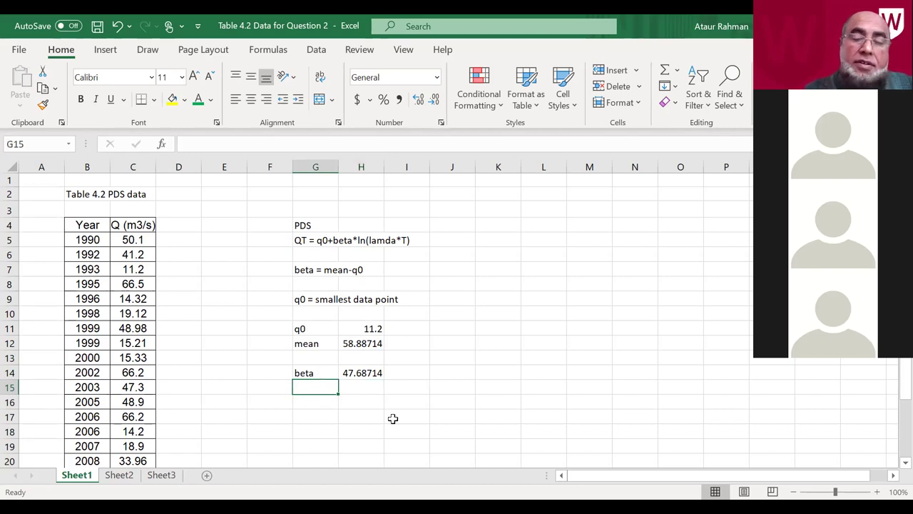
{"action": "type", "text": "lamda"}
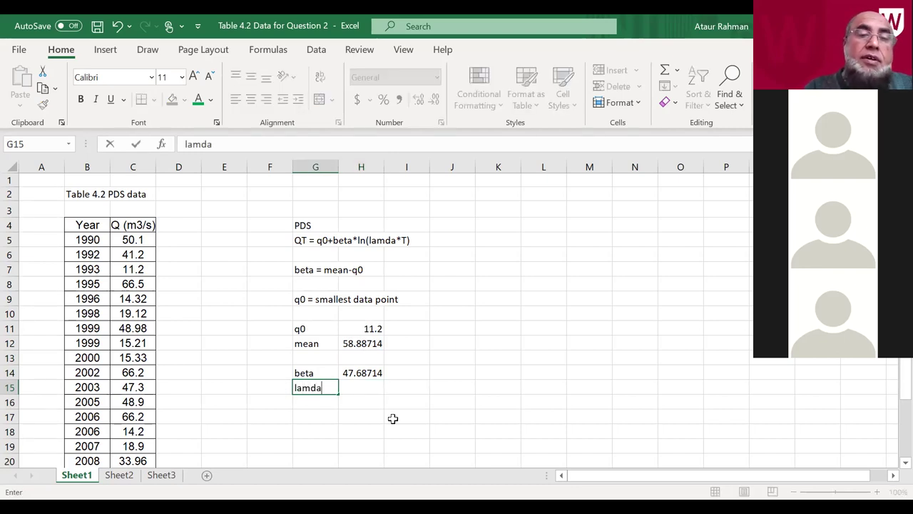
{"action": "type", "text": " = a"}
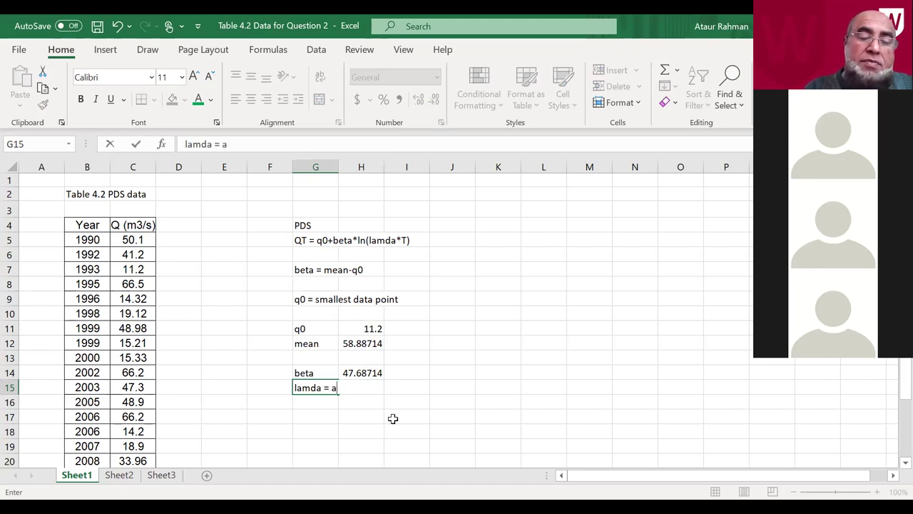
{"action": "type", "text": "v n"}
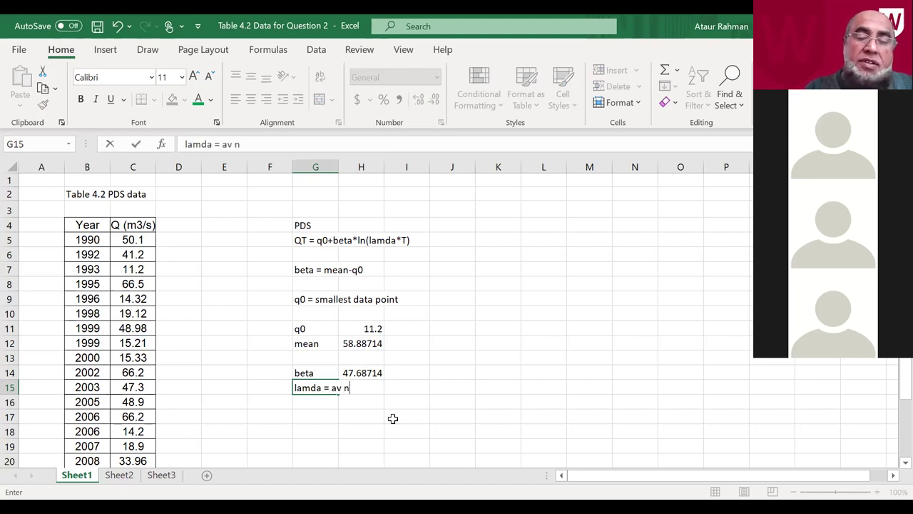
{"action": "type", "text": "o of e"}
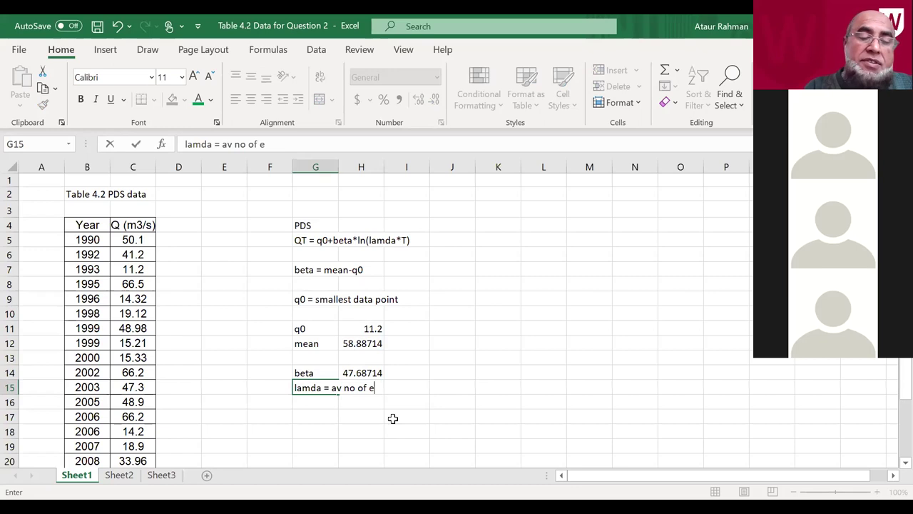
{"action": "type", "text": "vents"}
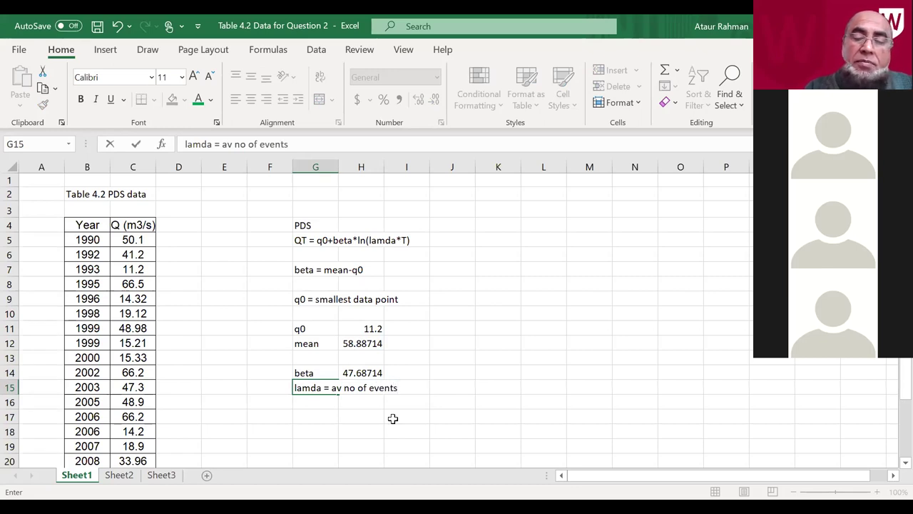
{"action": "type", "text": " per year"}
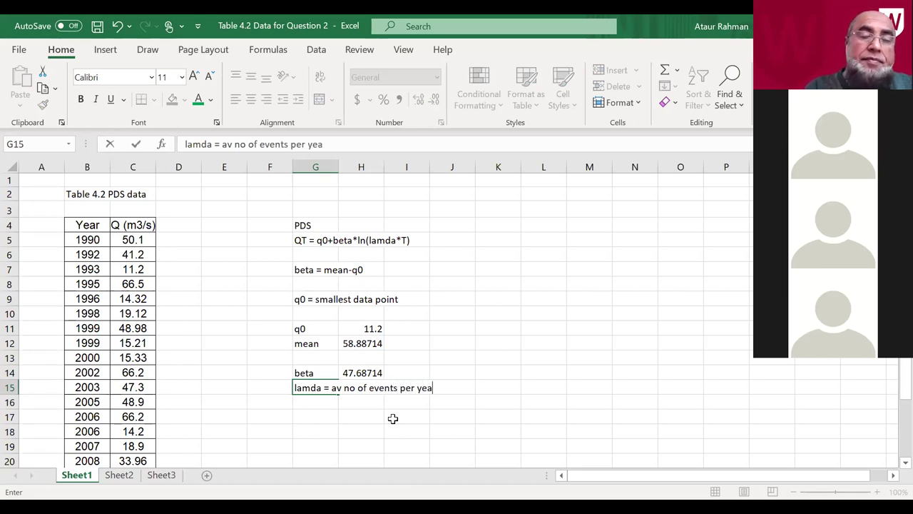
{"action": "key", "text": "Right"}
{"action": "key", "text": "Right"}
{"action": "key", "text": "Right"}
{"action": "key", "text": "Right"}
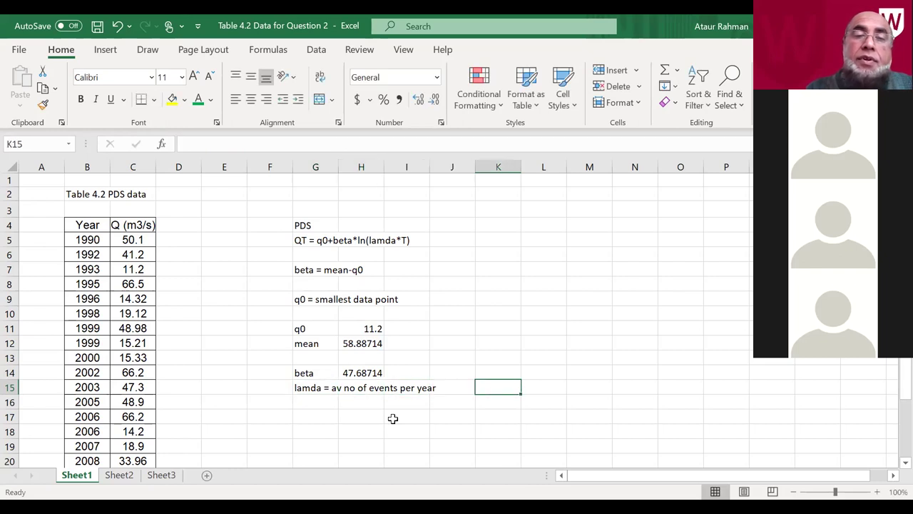
{"action": "type", "text": "="}
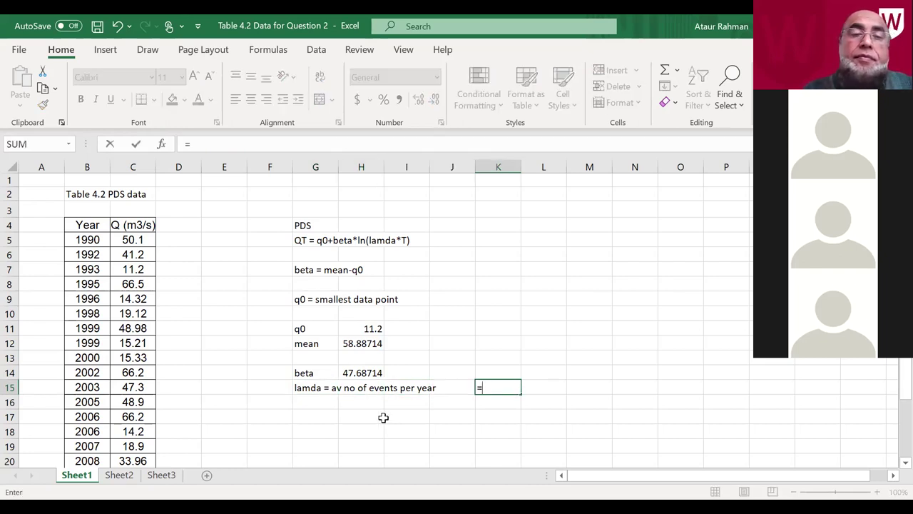
{"action": "key", "text": "BackSpace"}
{"action": "left_click", "coordinate": [587, 323]}
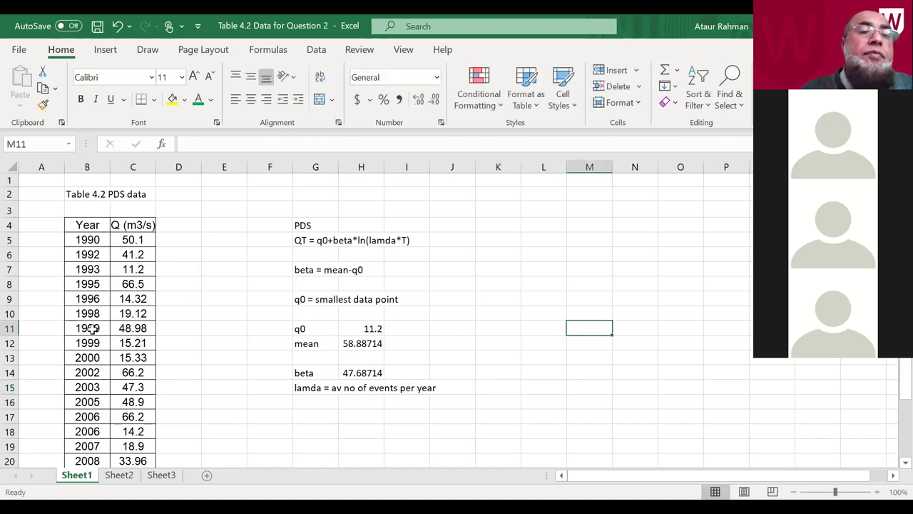
Step: Count the flow events in C5:C25 and calculate lamda in cell K15 with the formula =21/(2012-1990+1)
{"action": "left_click_drag", "start_coordinate": [126, 243], "coordinate": [141, 419]}
{"action": "scroll", "coordinate": [342, 431], "scroll_direction": "down", "scroll_amount": 1}
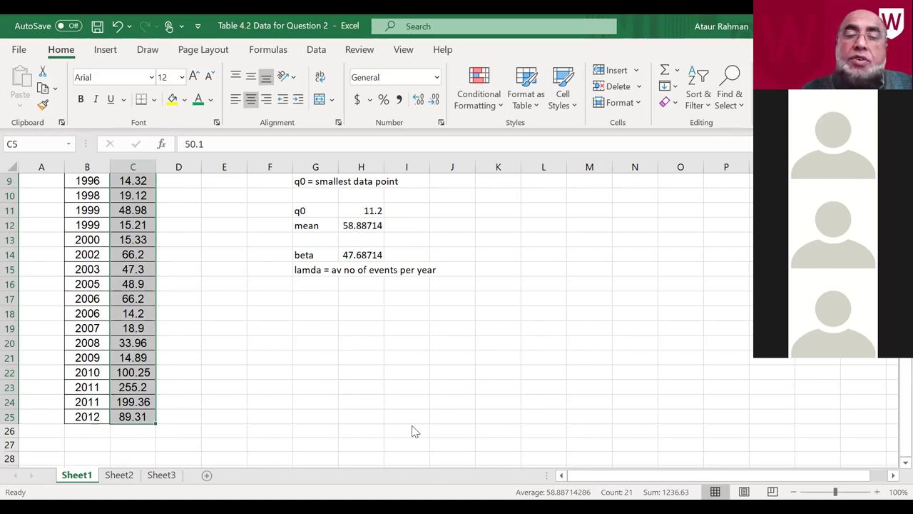
{"action": "left_click", "coordinate": [464, 295]}
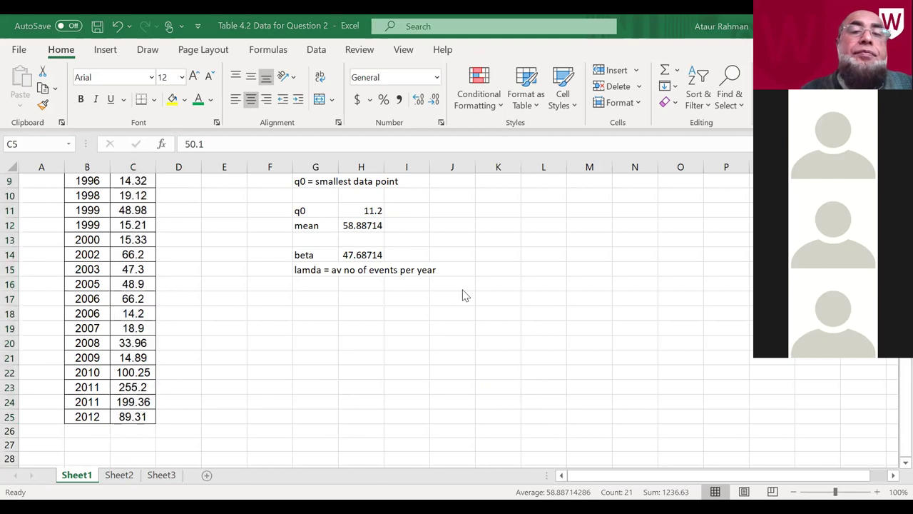
{"action": "scroll", "coordinate": [464, 294], "scroll_direction": "up", "scroll_amount": 1}
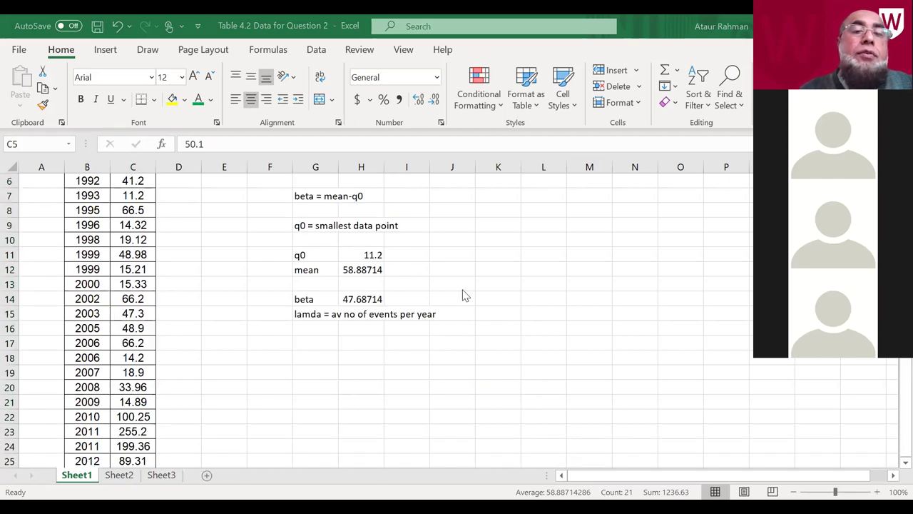
{"action": "left_click", "coordinate": [490, 318]}
{"action": "type", "text": "="}
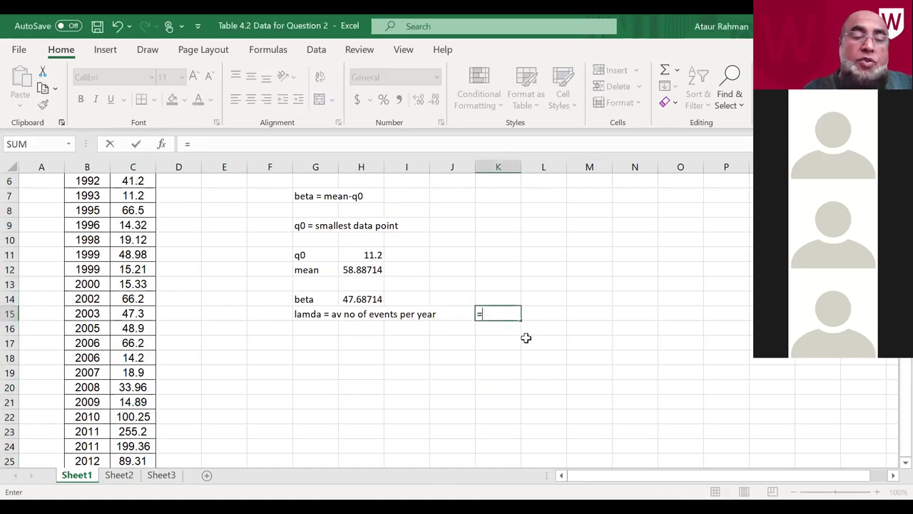
{"action": "type", "text": "21/"}
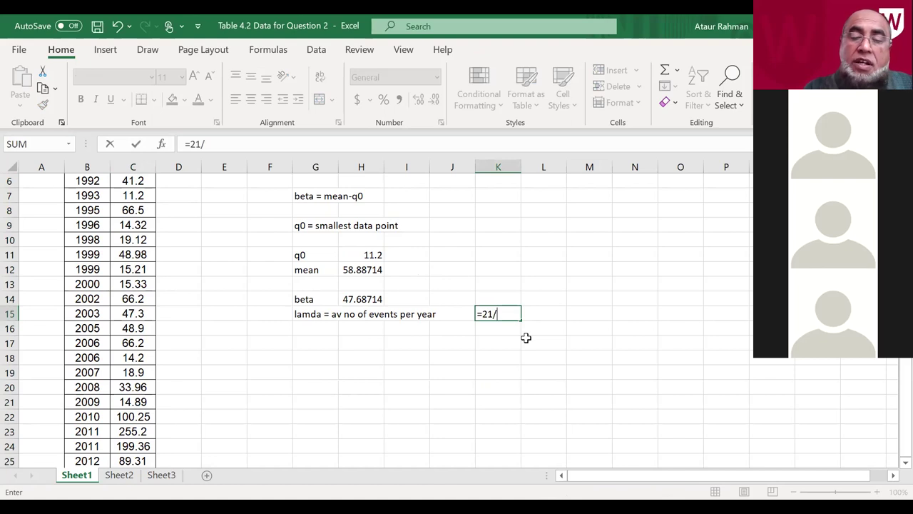
{"action": "type", "text": "("}
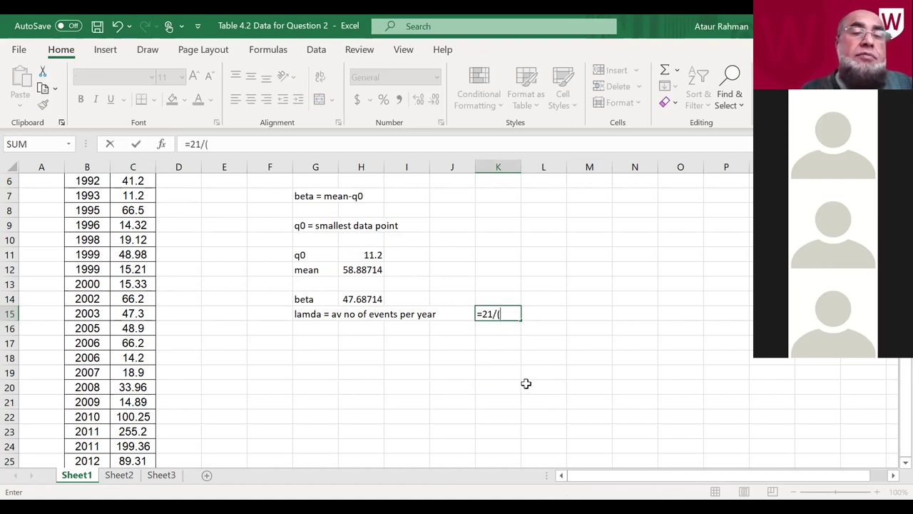
{"action": "scroll", "coordinate": [471, 369], "scroll_direction": "down", "scroll_amount": 2}
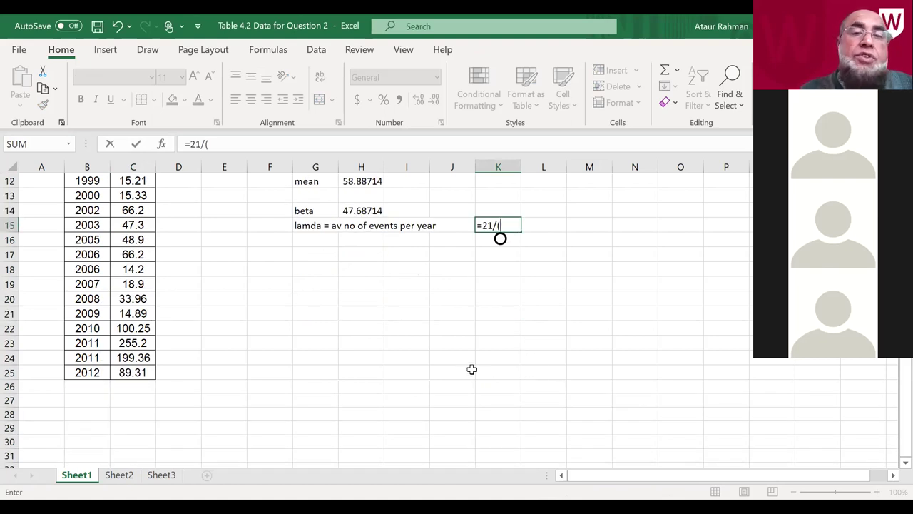
{"action": "type", "text": "2012-"}
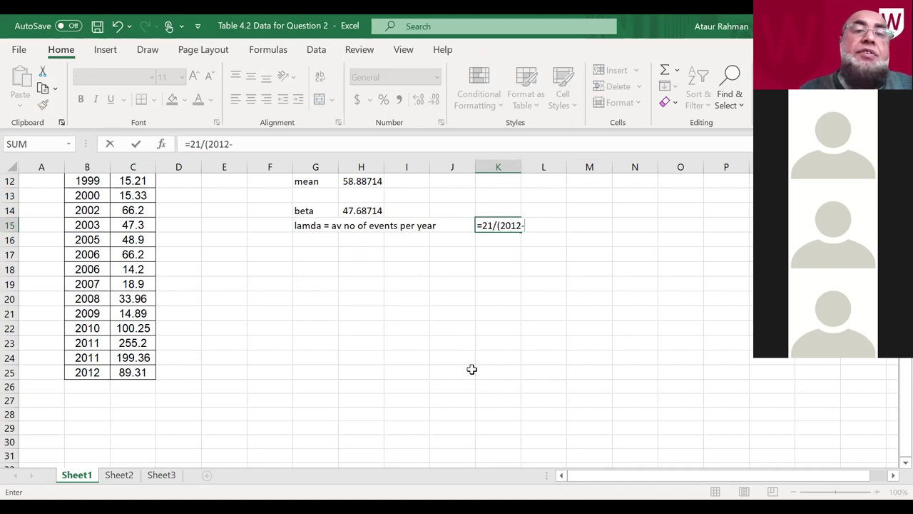
{"action": "scroll", "coordinate": [471, 369], "scroll_direction": "up", "scroll_amount": 4}
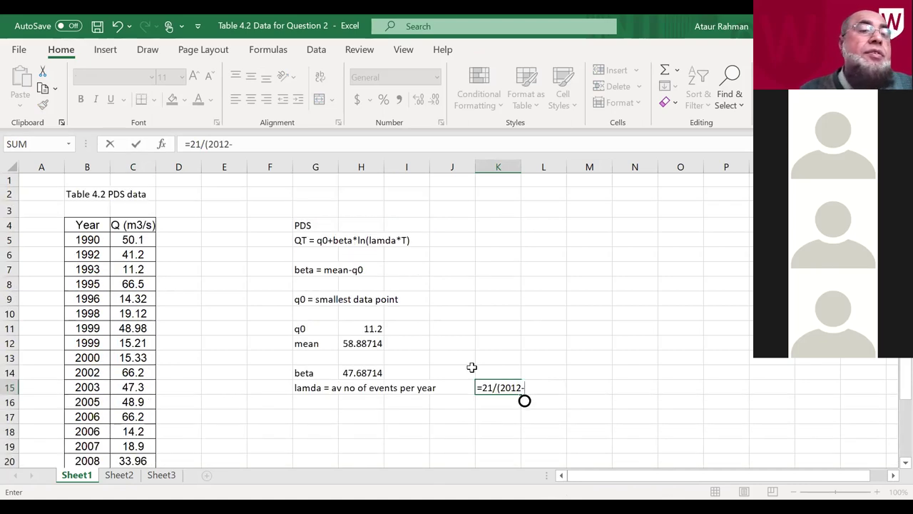
{"action": "scroll", "coordinate": [472, 367], "scroll_direction": "down", "scroll_amount": 2}
{"action": "type", "text": "1990"}
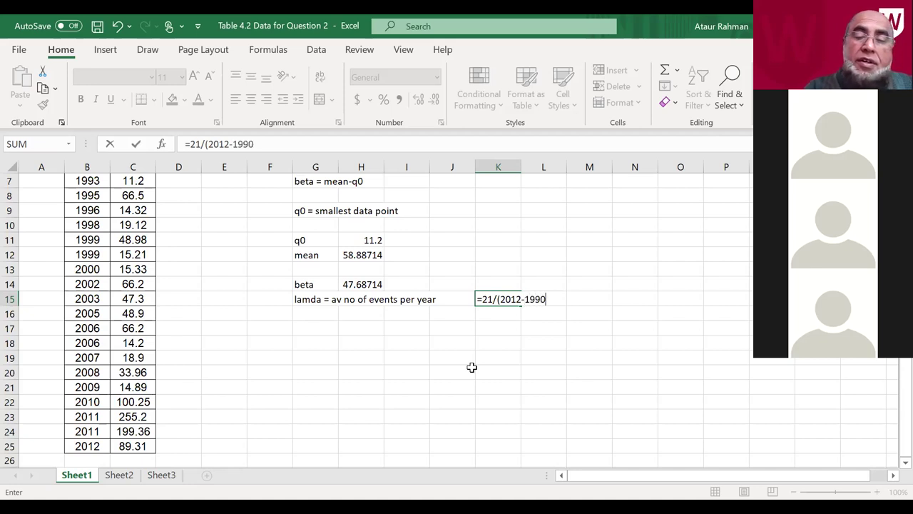
{"action": "type", "text": "+1)"}
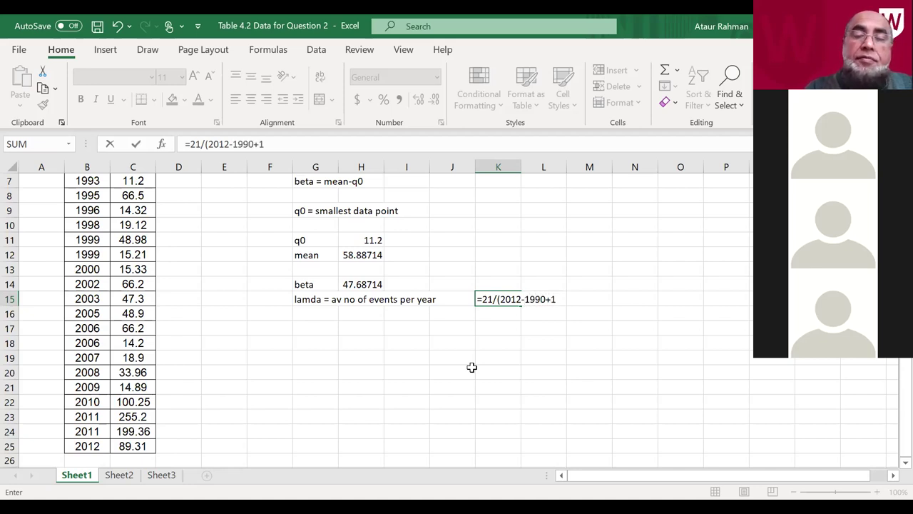
{"action": "key", "text": "Return"}
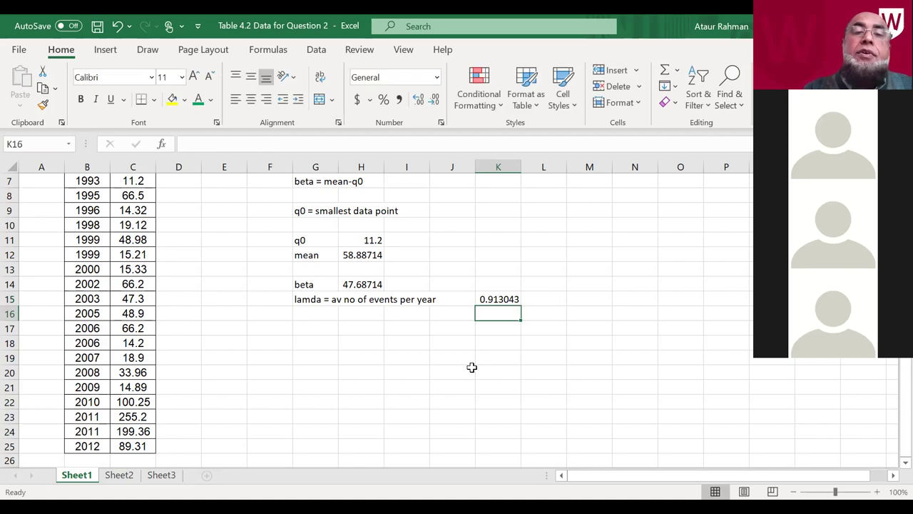
{"action": "left_click", "coordinate": [496, 300]}
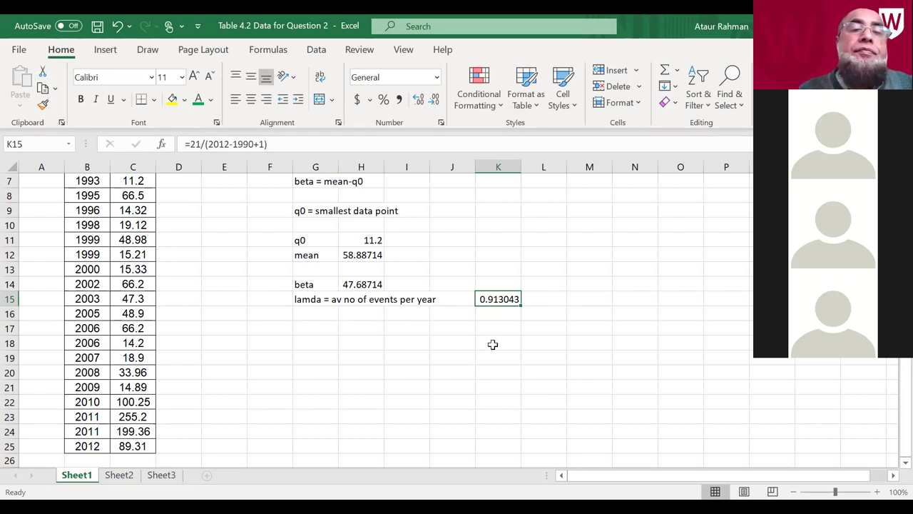
Step: Enter the column headers T, q0, beta and lamda in cells G18 to J18, below the parameter values
{"action": "scroll", "coordinate": [366, 254], "scroll_direction": "up", "scroll_amount": 1}
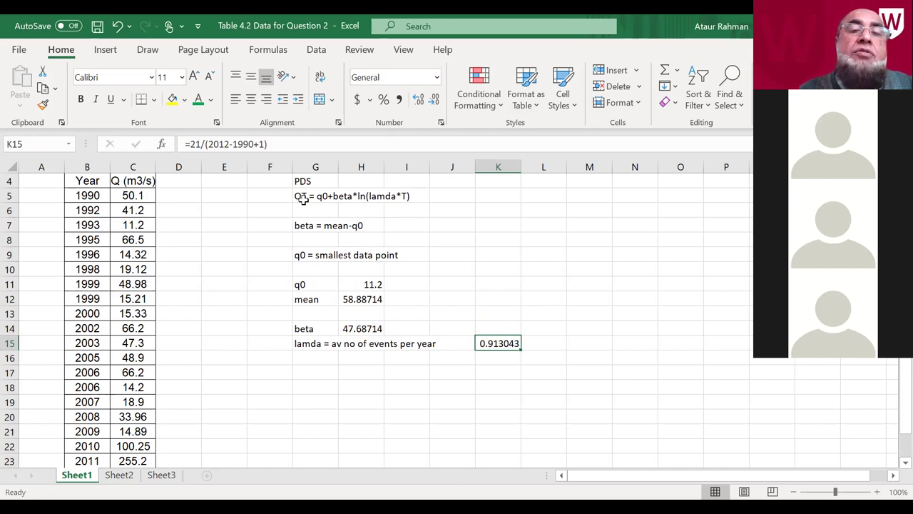
{"action": "left_click", "coordinate": [322, 385]}
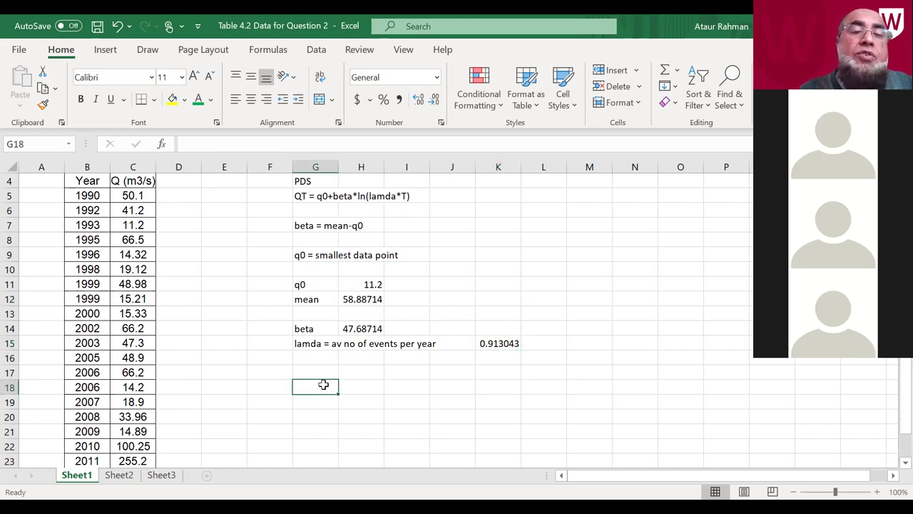
{"action": "type", "text": "QT"}
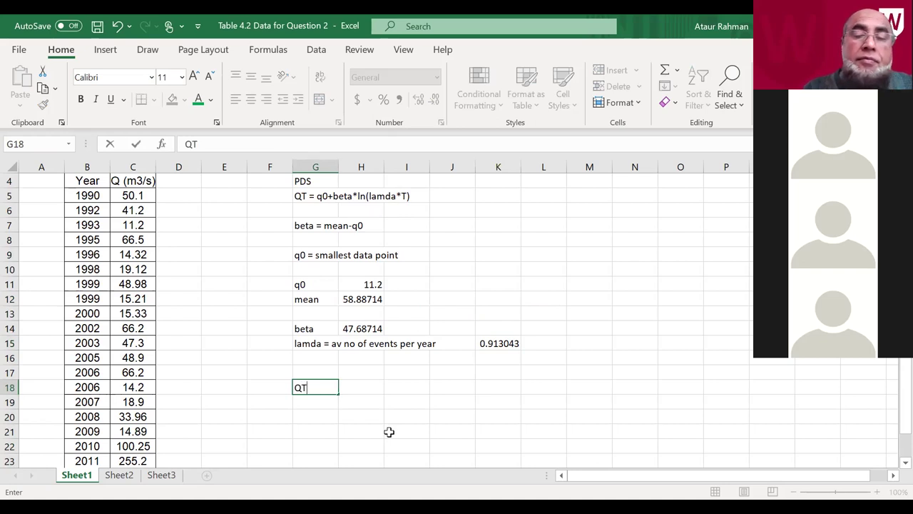
{"action": "key", "text": "BackSpace"}
{"action": "key", "text": "BackSpace"}
{"action": "type", "text": "T"}
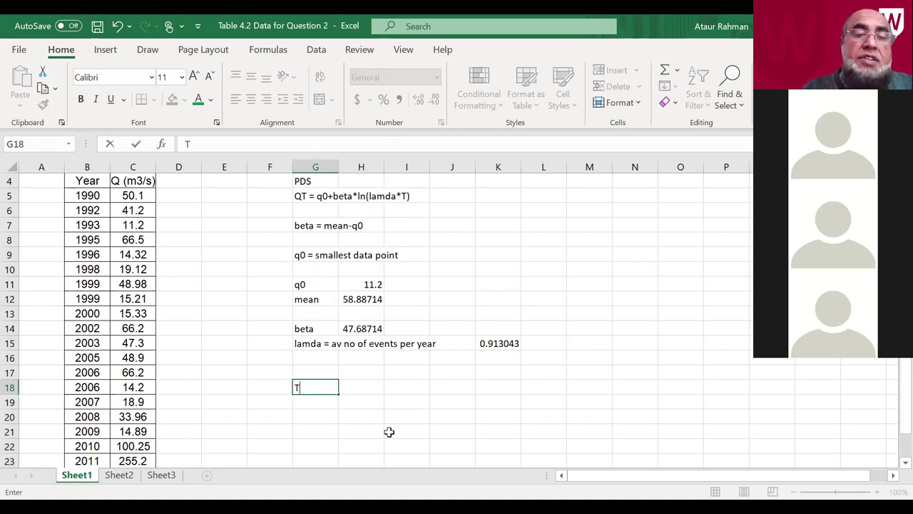
{"action": "key", "text": "Tab"}
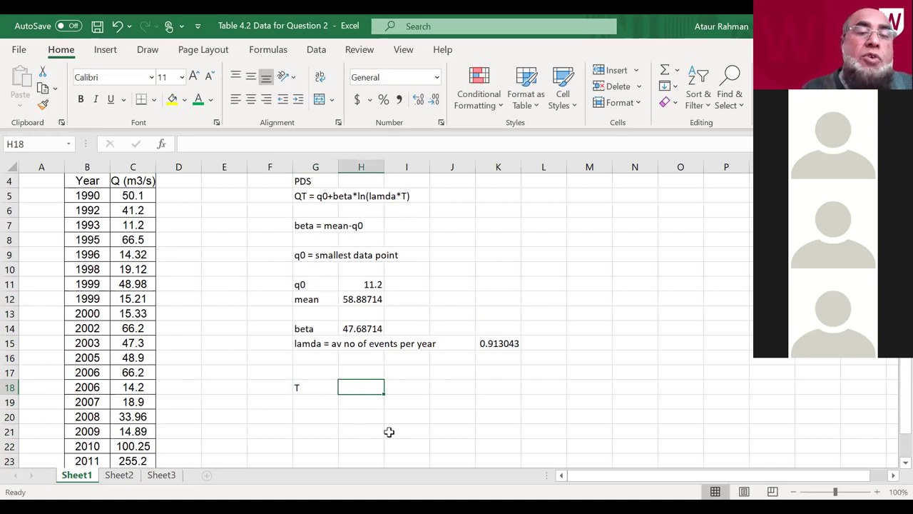
{"action": "type", "text": "q0"}
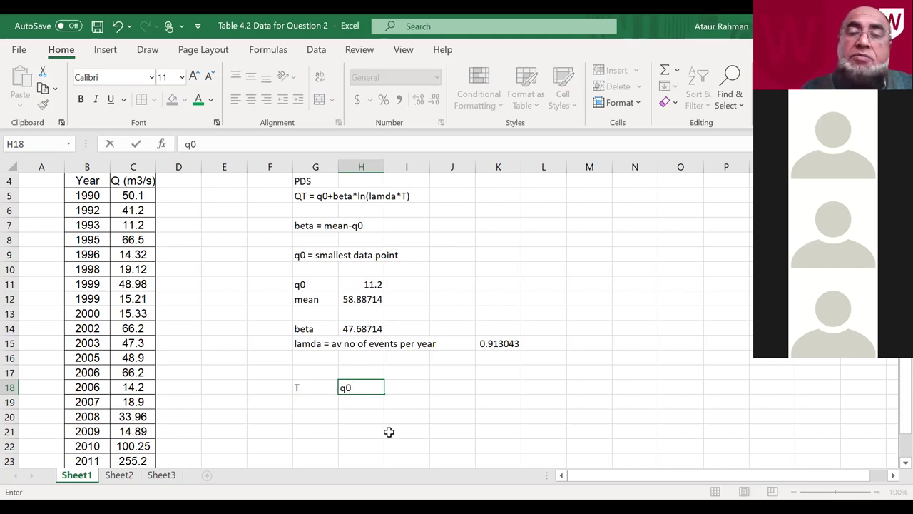
{"action": "key", "text": "Tab"}
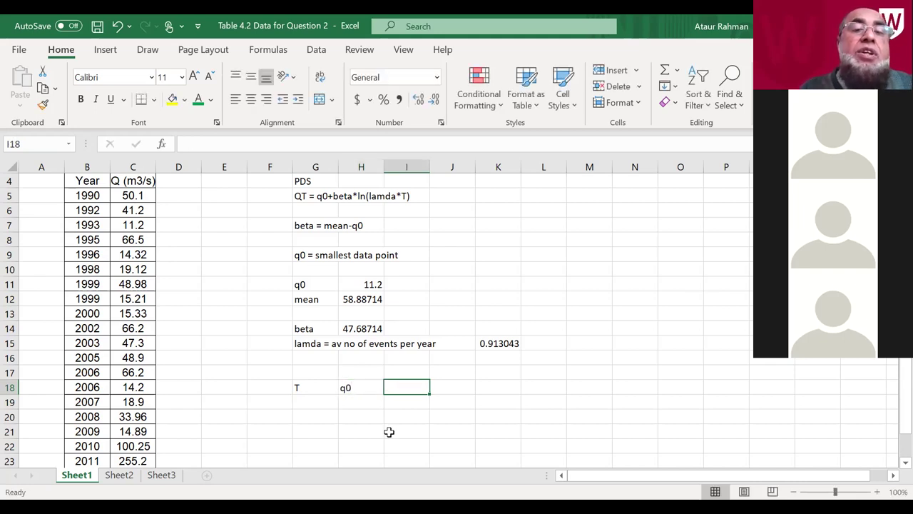
{"action": "type", "text": "beta"}
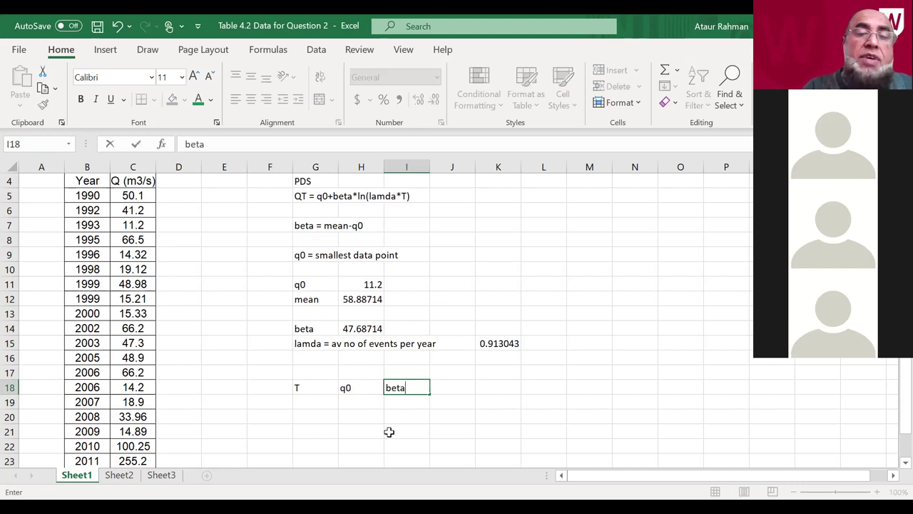
{"action": "key", "text": "Tab"}
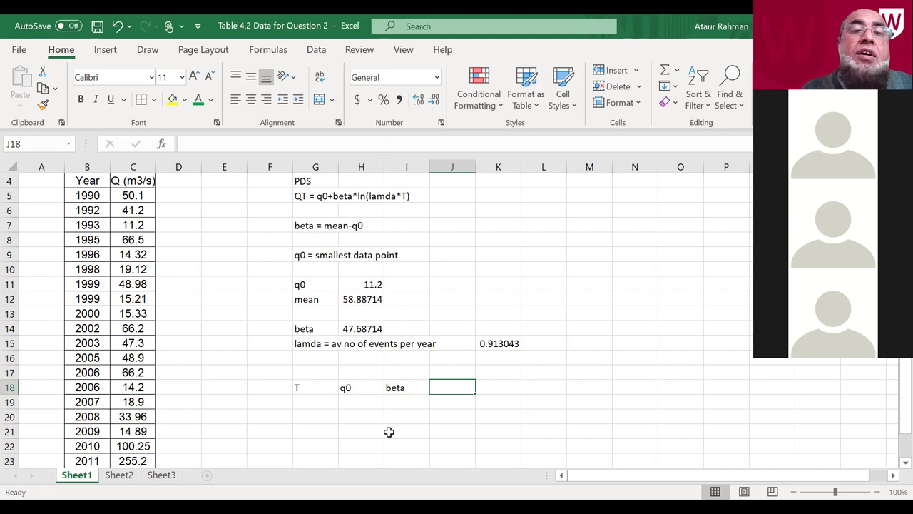
{"action": "type", "text": "lamda"}
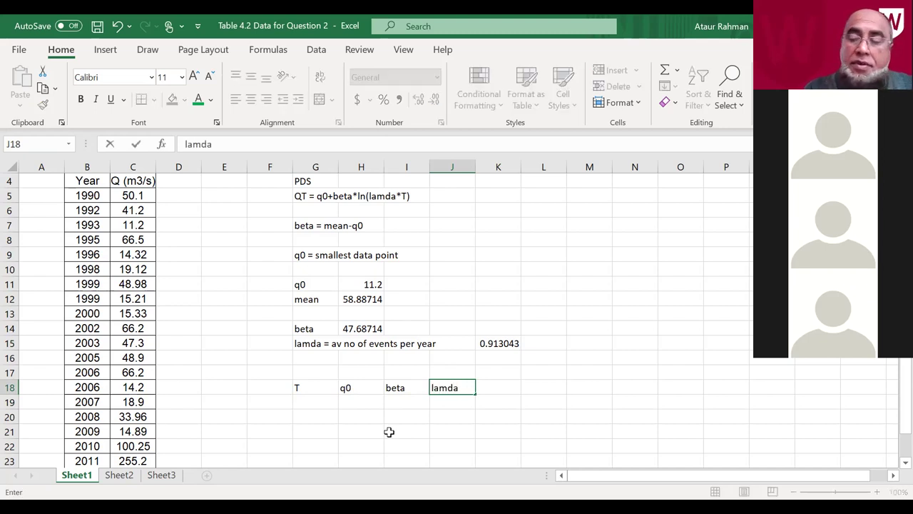
{"action": "key", "text": "Tab"}
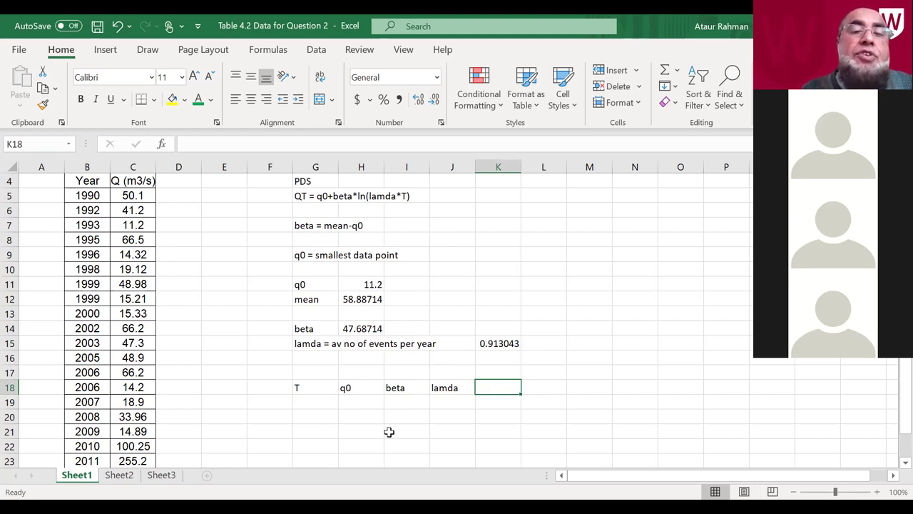
Step: Fill the T column in cells G19:G24 with the return periods 2, 5, 10, 20, 50 and 100
{"action": "left_click", "coordinate": [316, 401]}
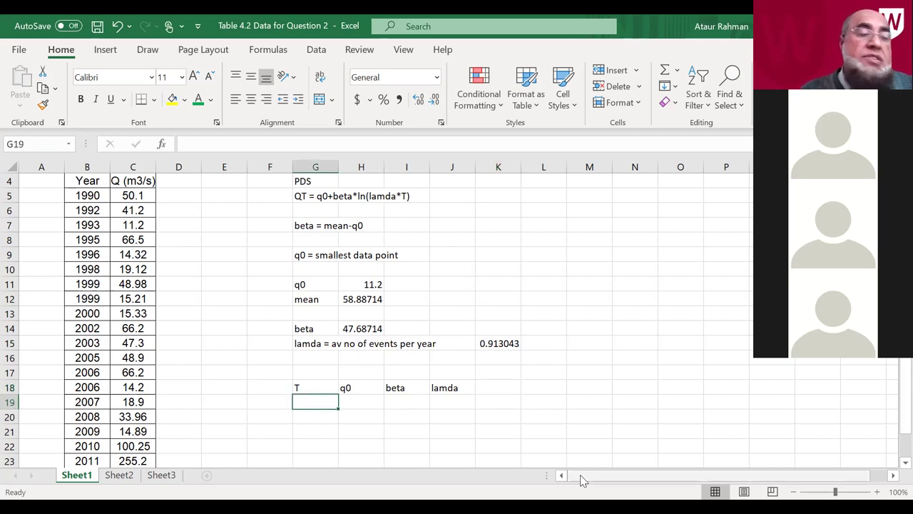
{"action": "type", "text": "2"}
{"action": "key", "text": "Return"}
{"action": "type", "text": "5"}
{"action": "key", "text": "Return"}
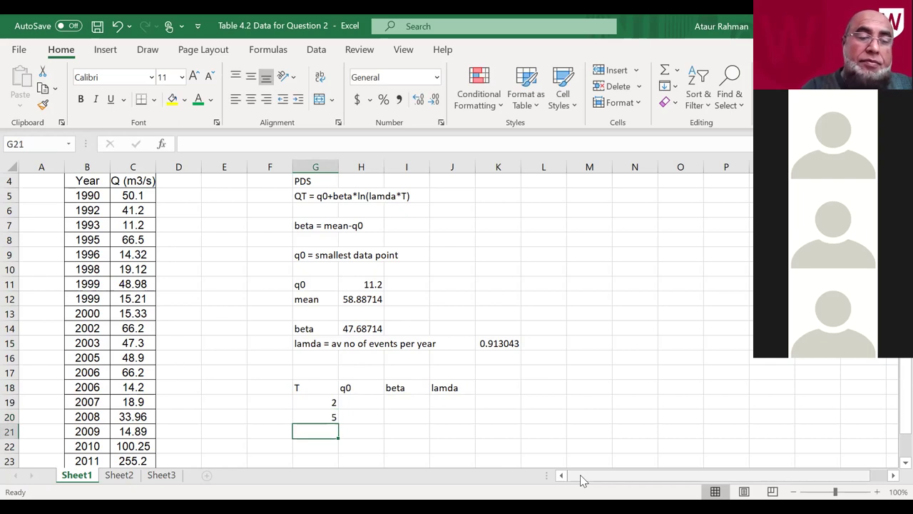
{"action": "type", "text": "10"}
{"action": "key", "text": "Return"}
{"action": "type", "text": "20"}
{"action": "key", "text": "Return"}
{"action": "type", "text": "50"}
{"action": "key", "text": "Return"}
{"action": "type", "text": "100"}
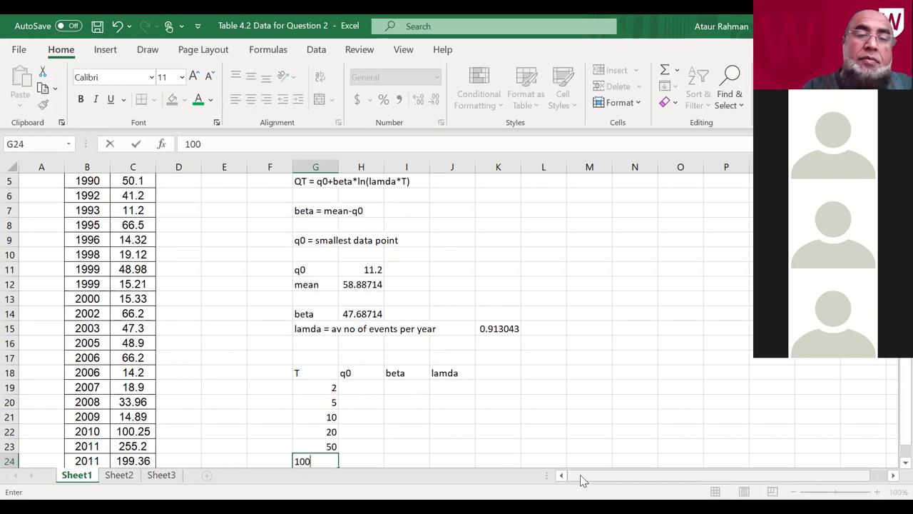
{"action": "key", "text": "Tab"}
{"action": "key", "text": "Tab"}
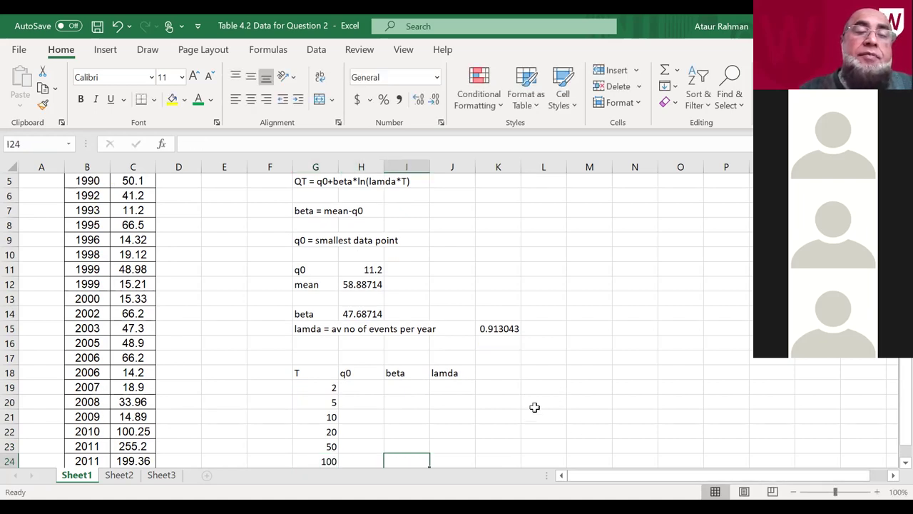
Step: Apply all borders to the table range G18:K24 and center its contents
{"action": "scroll", "coordinate": [329, 392], "scroll_direction": "down", "scroll_amount": 1}
{"action": "left_click_drag", "start_coordinate": [312, 326], "coordinate": [500, 418]}
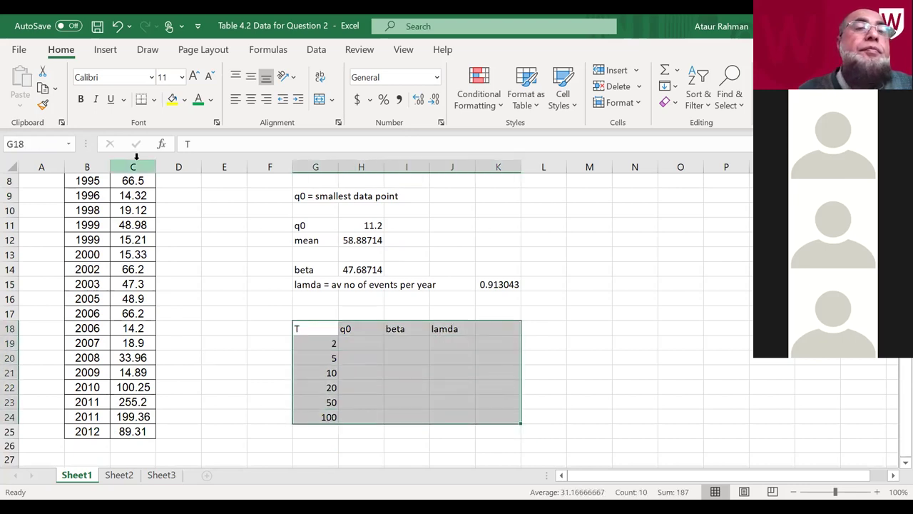
{"action": "left_click", "coordinate": [154, 100]}
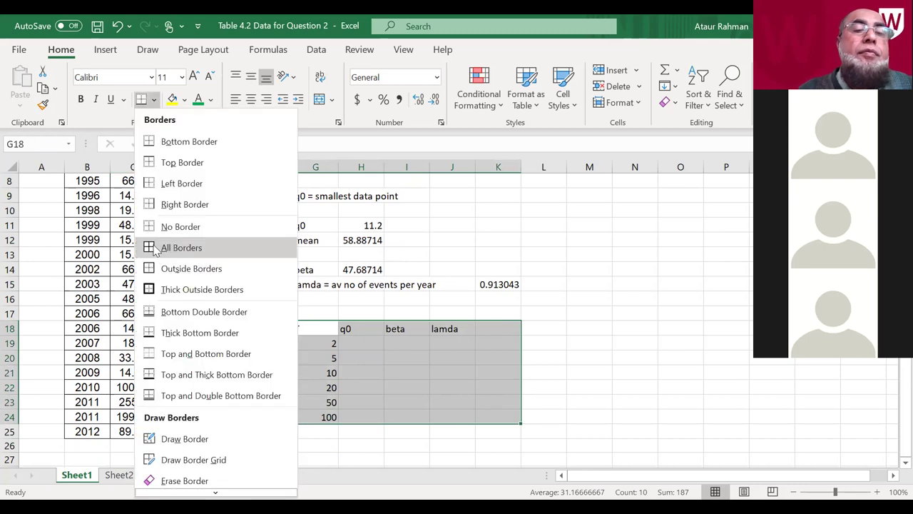
{"action": "left_click", "coordinate": [154, 248]}
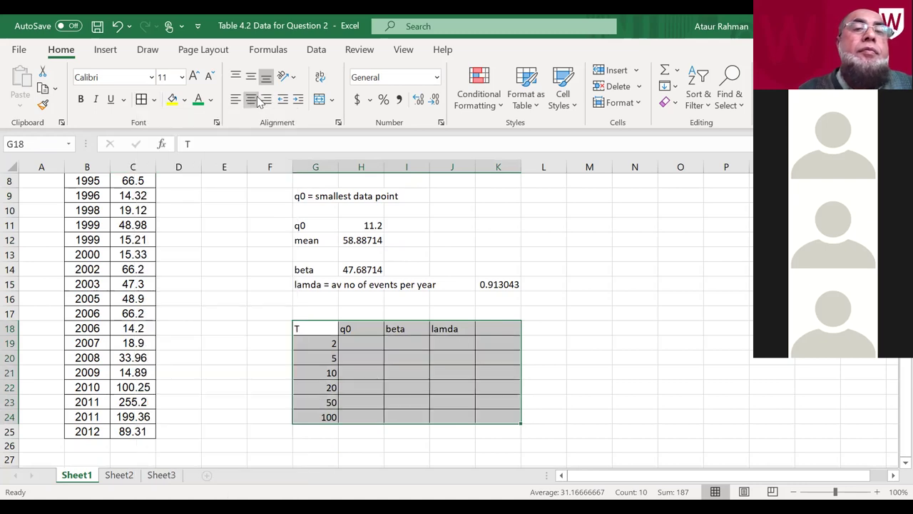
Step: Add the column header "QT" in cell K18, next to the lamda header
{"action": "left_click", "coordinate": [501, 330]}
{"action": "type", "text": "QT"}
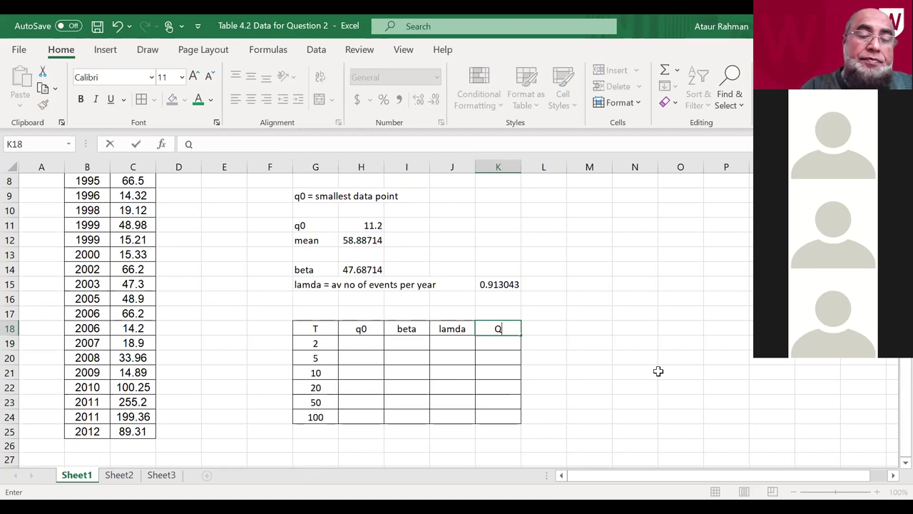
{"action": "key", "text": "Return"}
Step: Enter the q0 value 11.2 in cell H19 for the 2-year return period
{"action": "key", "text": "Left"}
{"action": "key", "text": "Left"}
{"action": "key", "text": "Left"}
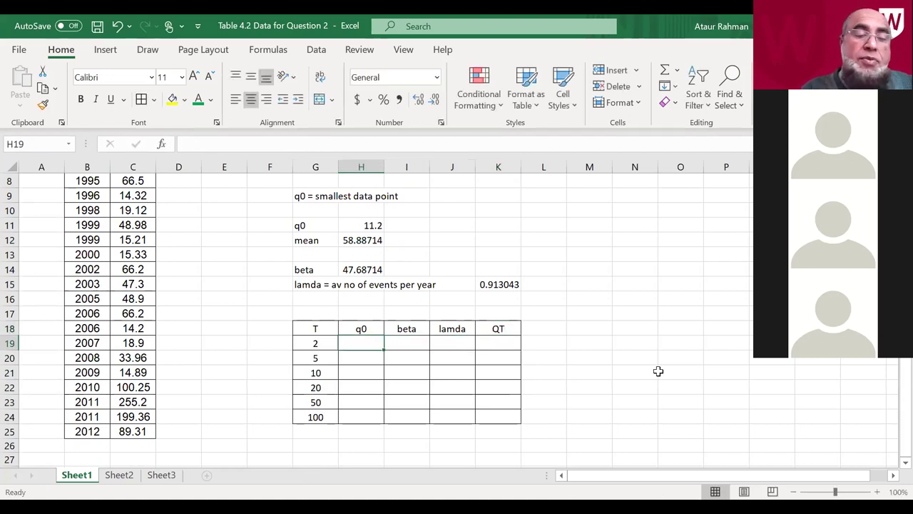
{"action": "type", "text": "11.2"}
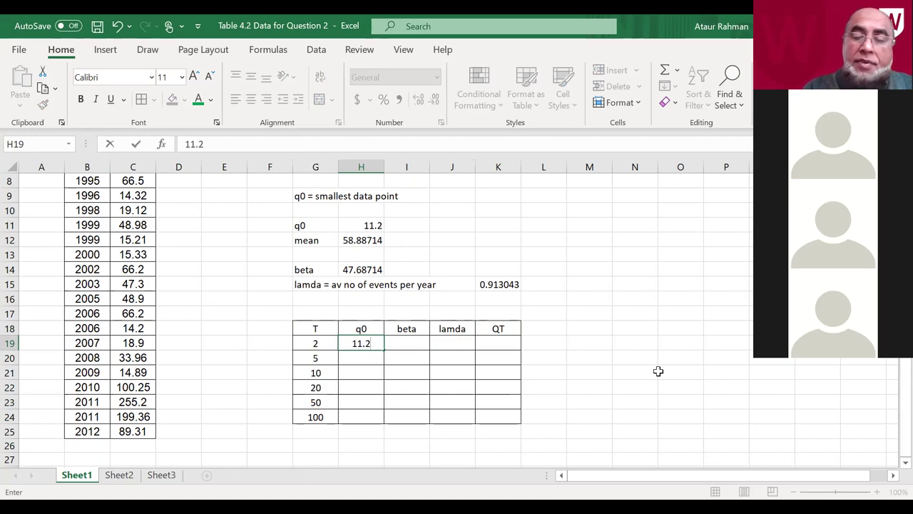
{"action": "key", "text": "ctrl+Return"}
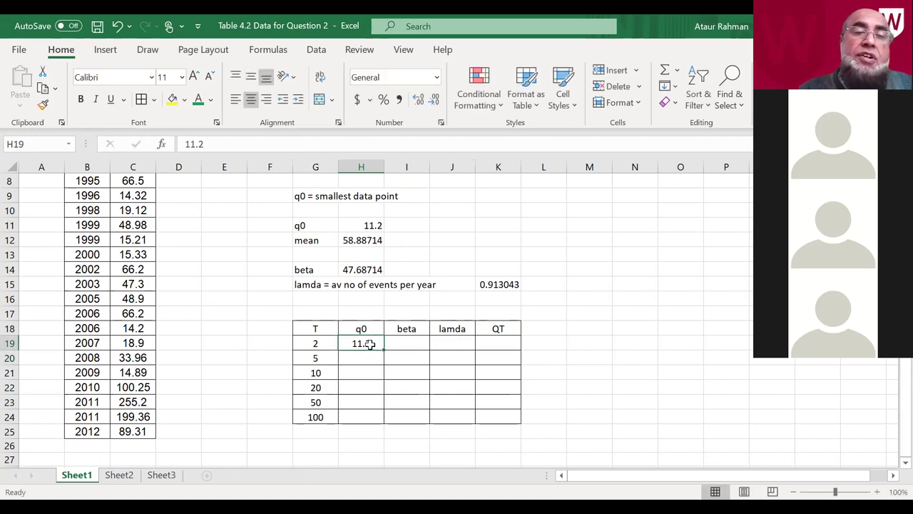
Step: Copy the q0 value down through cell H24 and fill the beta column I19:I24 with 47.68714
{"action": "left_click_drag", "start_coordinate": [384, 350], "coordinate": [387, 416]}
{"action": "left_click", "coordinate": [408, 342]}
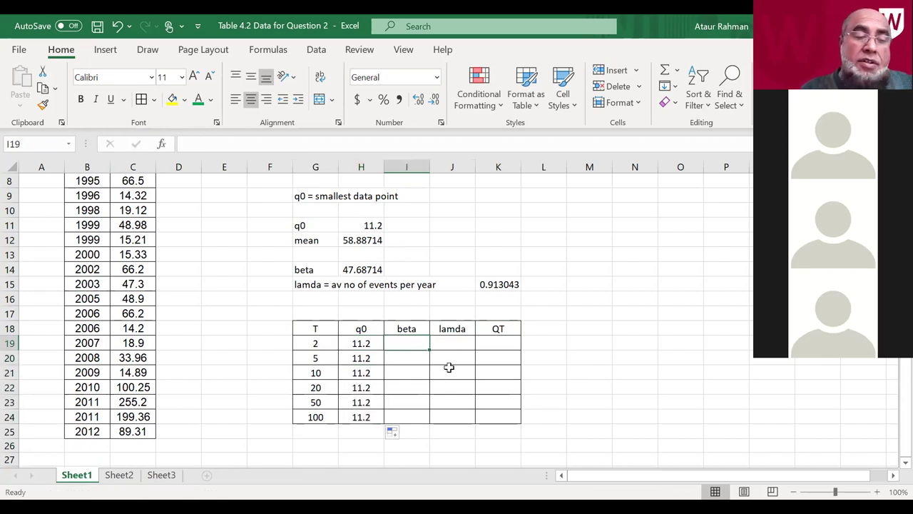
{"action": "type", "text": "47"}
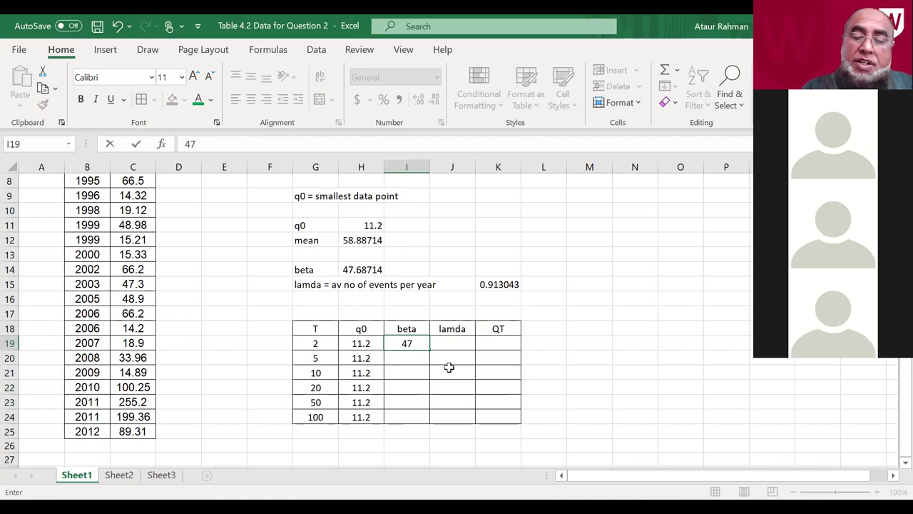
{"action": "type", "text": ".6"}
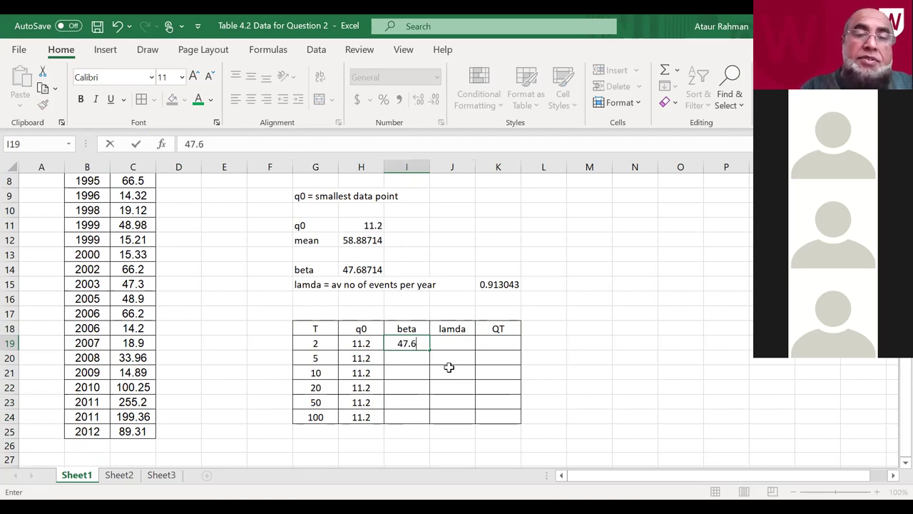
{"action": "type", "text": "8714"}
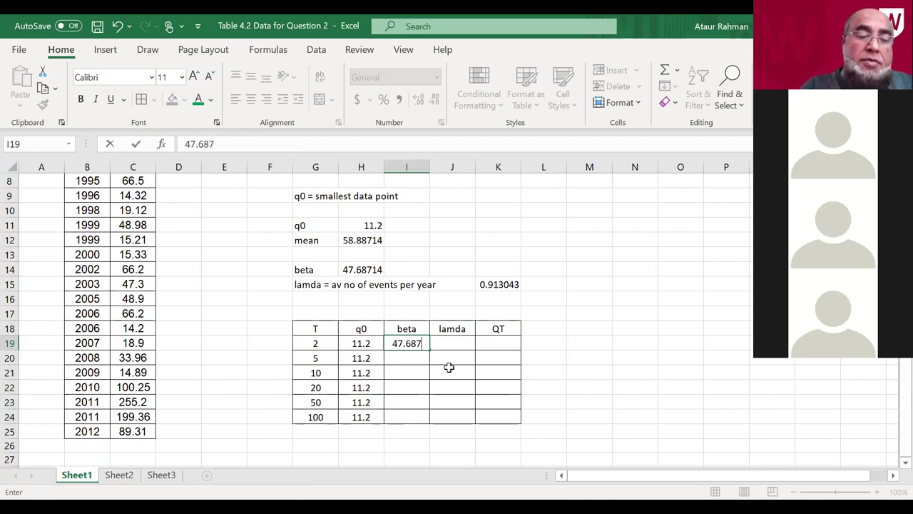
{"action": "left_click", "coordinate": [678, 343]}
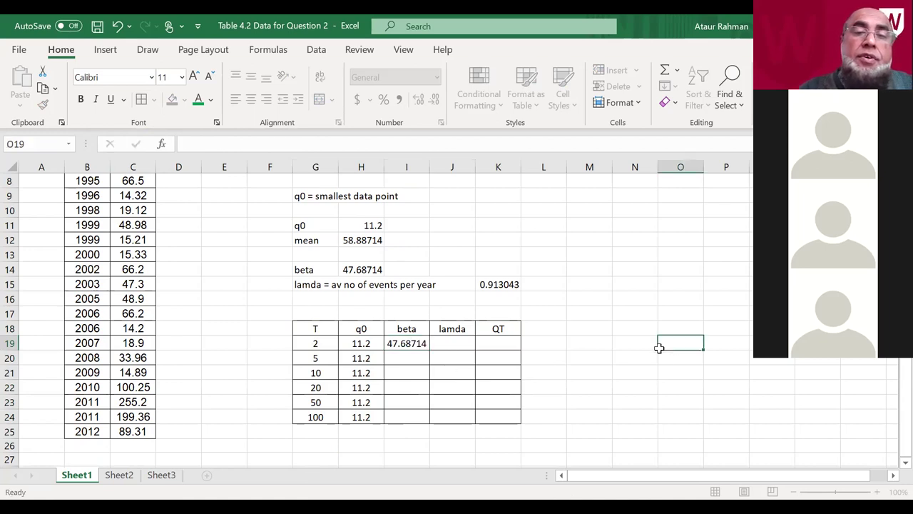
{"action": "left_click", "coordinate": [407, 347]}
{"action": "left_click_drag", "start_coordinate": [431, 350], "coordinate": [453, 410]}
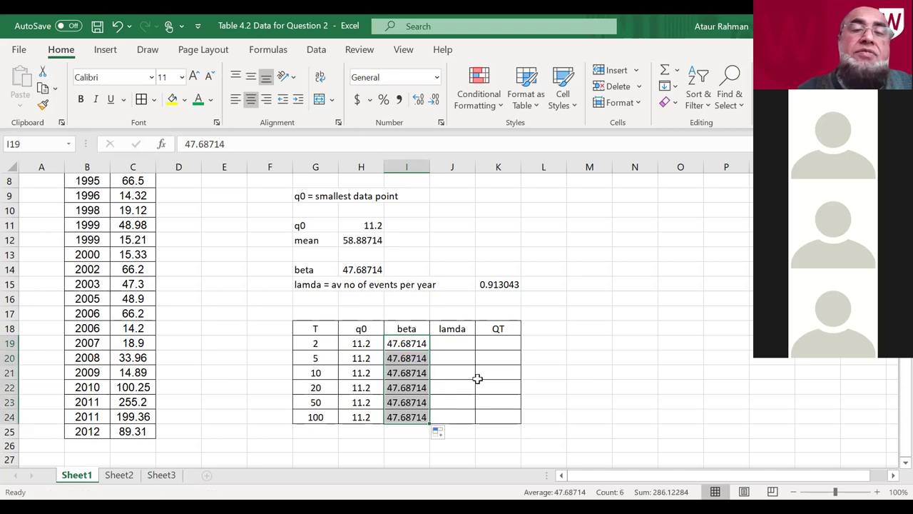
Step: Fill the lamda column J19:J24 with the value 0.913043 for all return periods
{"action": "left_click", "coordinate": [454, 344]}
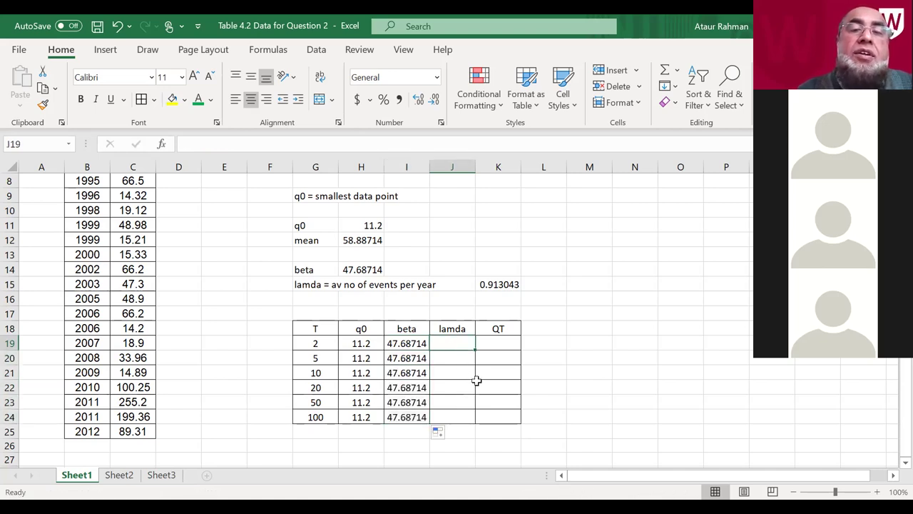
{"action": "type", "text": "0."}
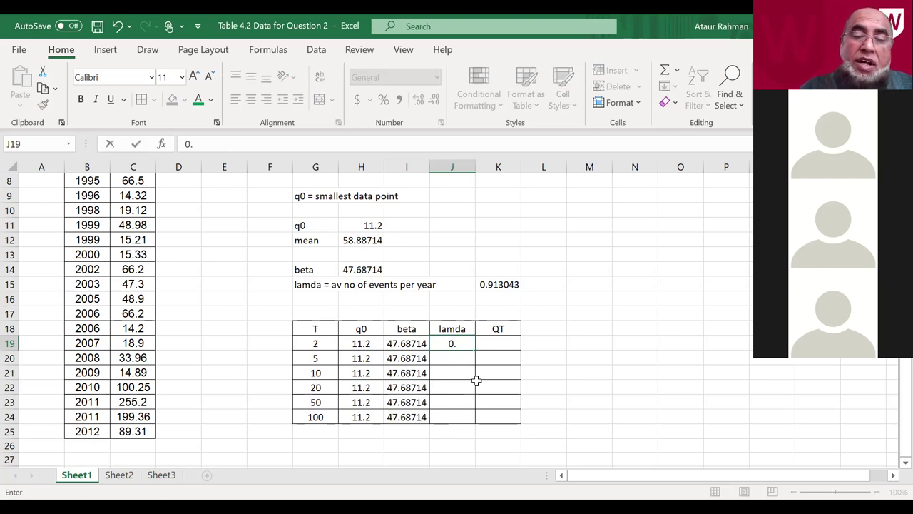
{"action": "type", "text": "91"}
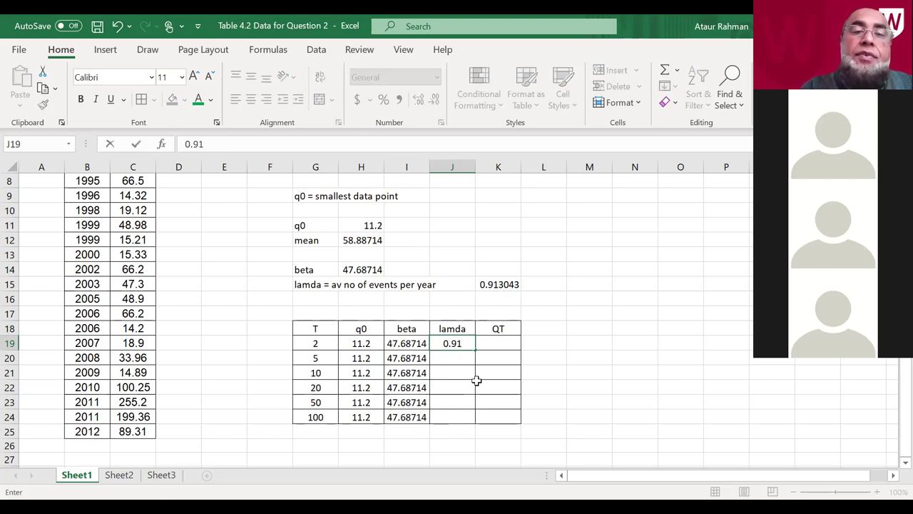
{"action": "type", "text": "30"}
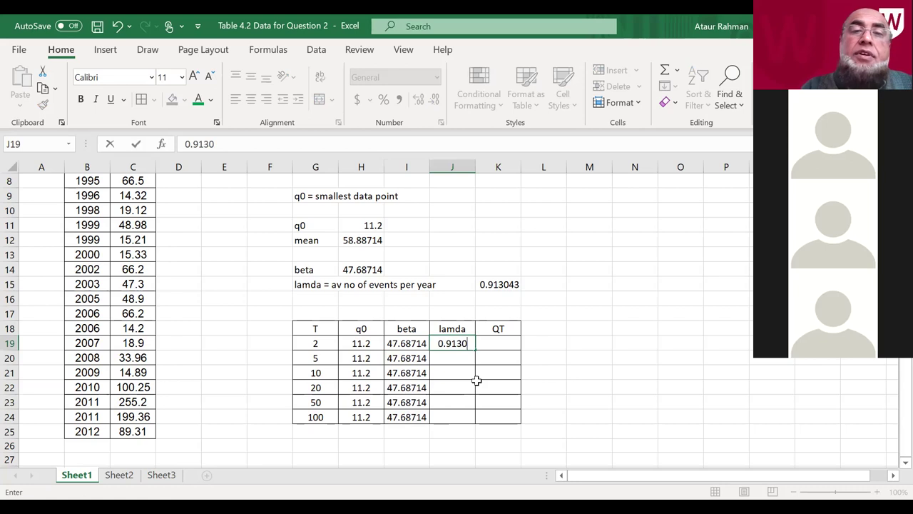
{"action": "type", "text": "43"}
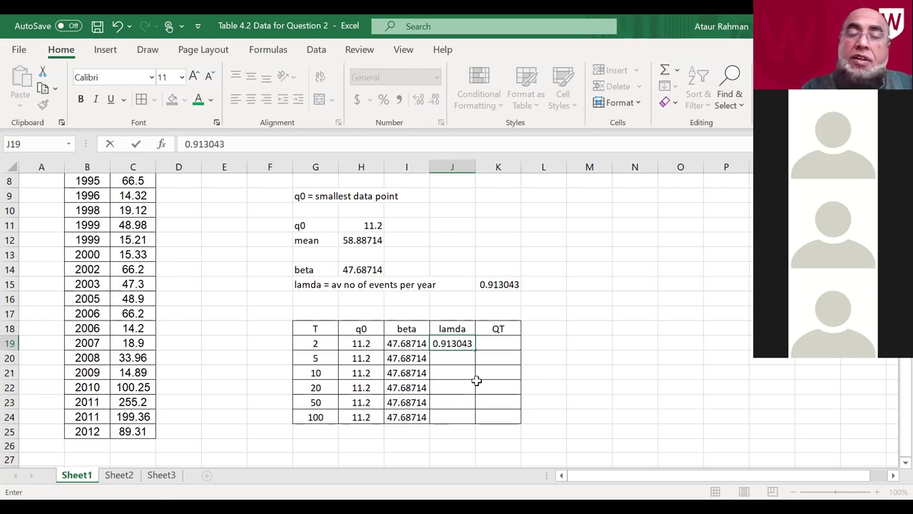
{"action": "key", "text": "Return"}
{"action": "left_click", "coordinate": [466, 343]}
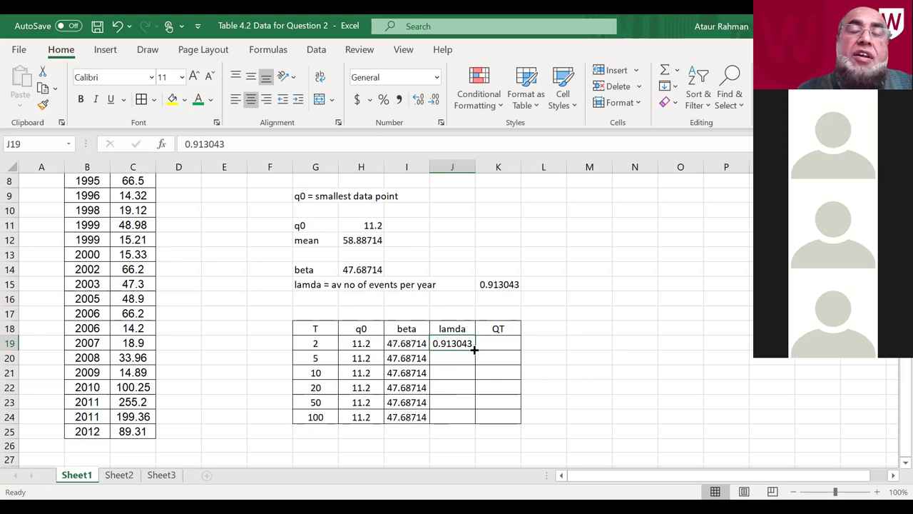
{"action": "left_click_drag", "start_coordinate": [474, 349], "coordinate": [494, 423]}
{"action": "left_click", "coordinate": [651, 356]}
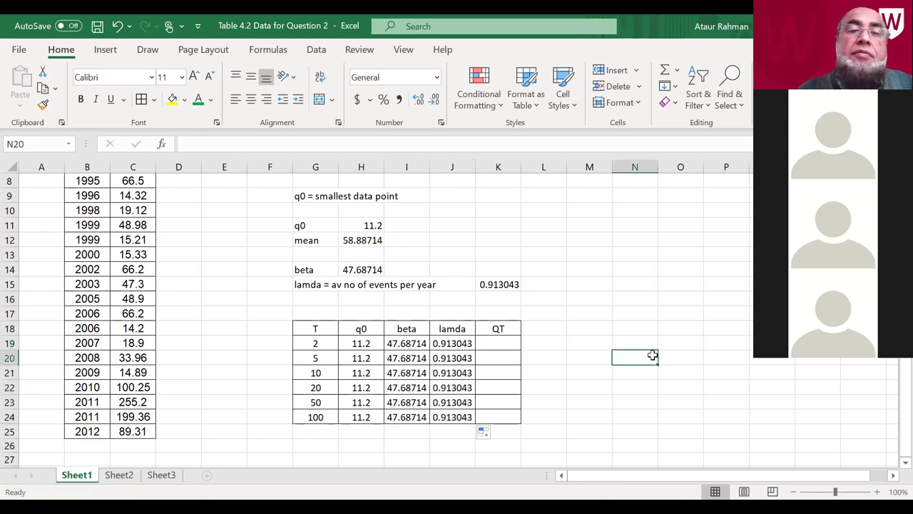
{"action": "left_click", "coordinate": [500, 284]}
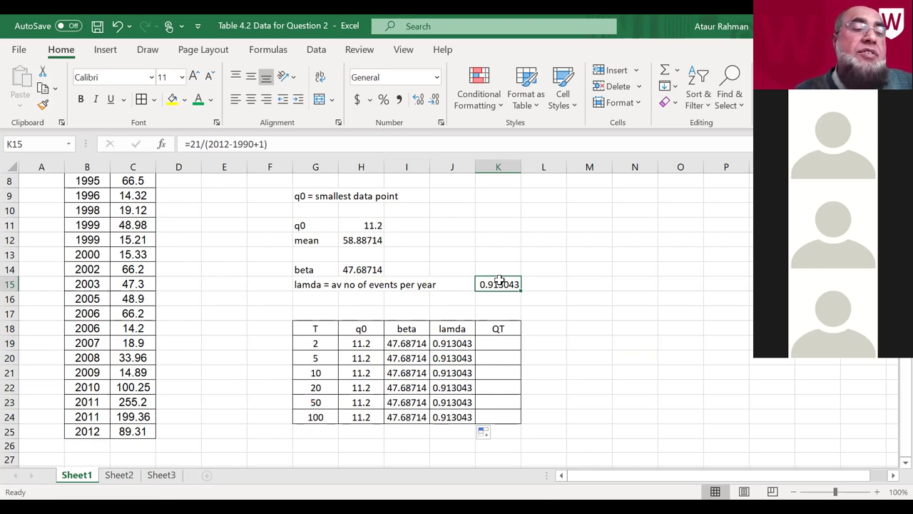
{"action": "left_click", "coordinate": [227, 330]}
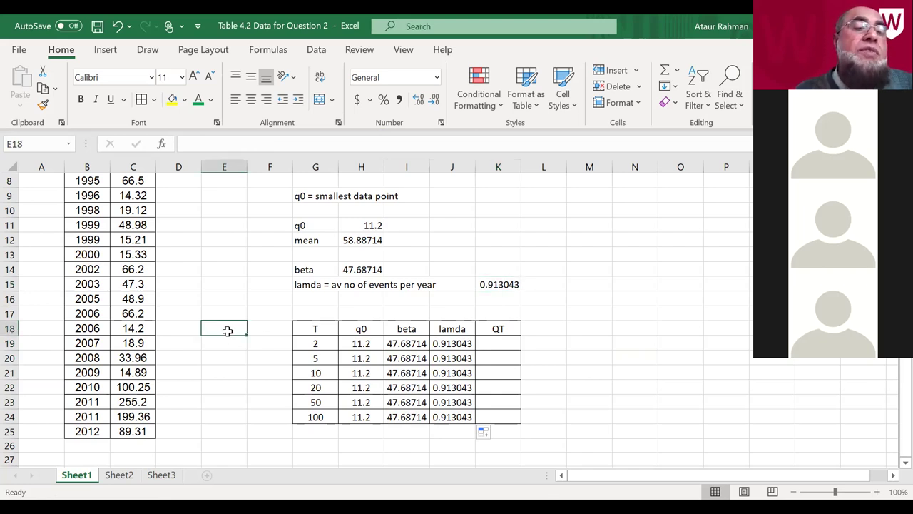
{"action": "type", "text": "="}
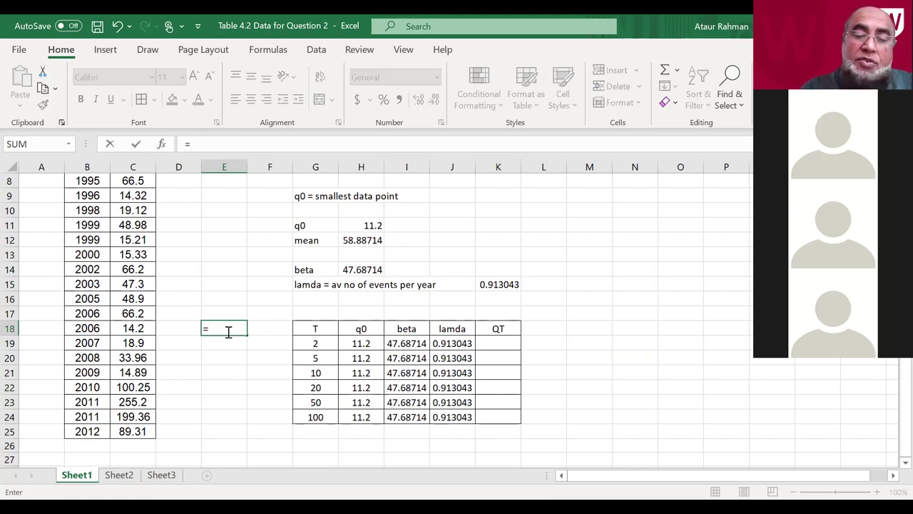
{"action": "type", "text": "count"}
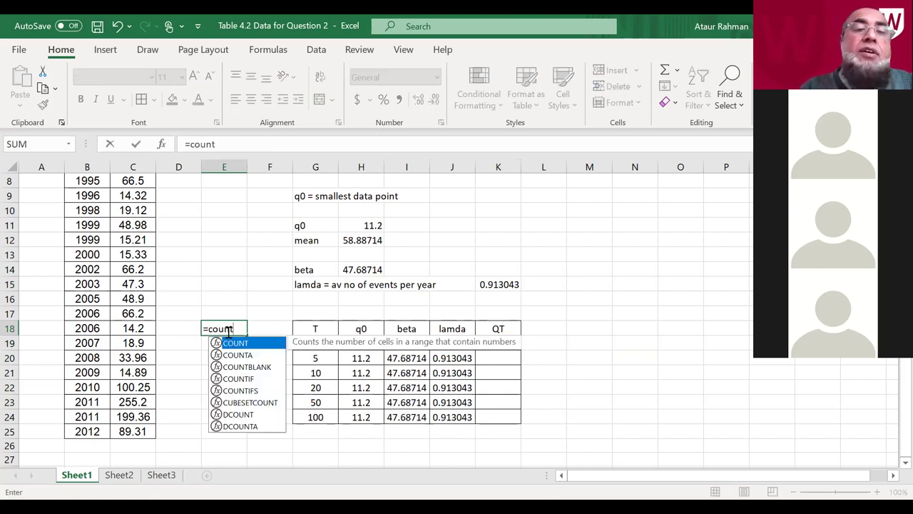
{"action": "type", "text": "("}
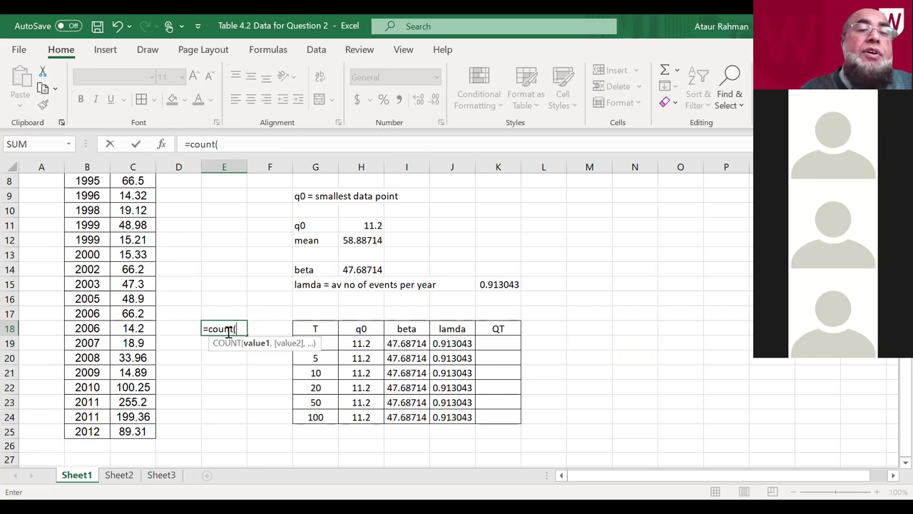
{"action": "key", "text": "Escape"}
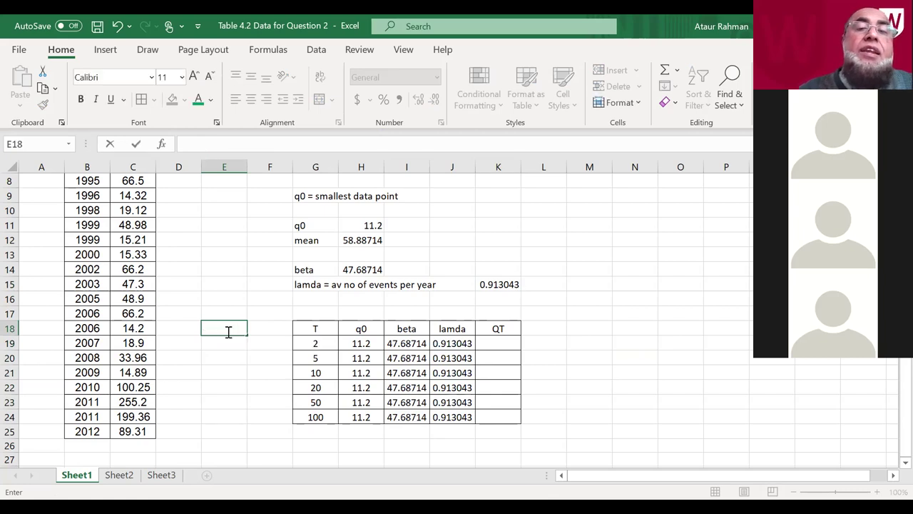
{"action": "left_click", "coordinate": [495, 285]}
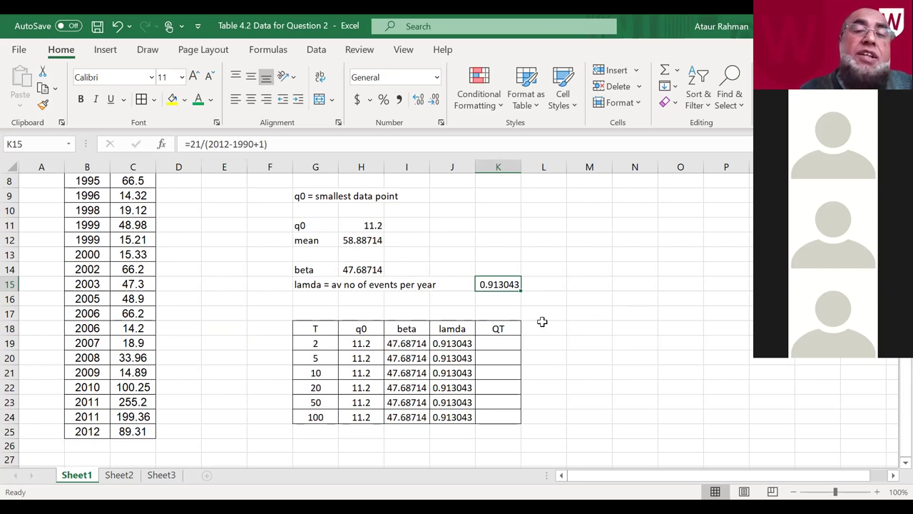
{"action": "left_click", "coordinate": [628, 314]}
{"action": "left_click", "coordinate": [499, 284]}
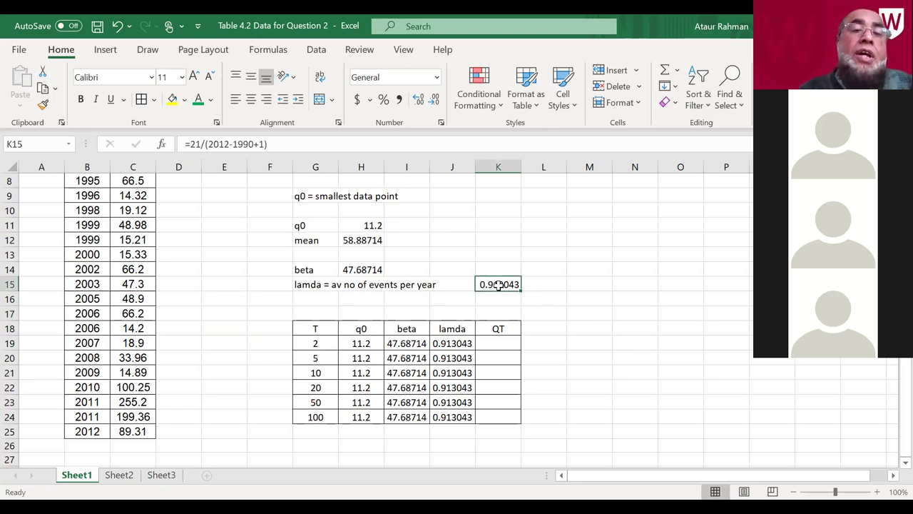
Step: Enter the QT formula =H19+I19*LN(J19*G19) in cell K19 for the 2-year return period
{"action": "left_click", "coordinate": [494, 343]}
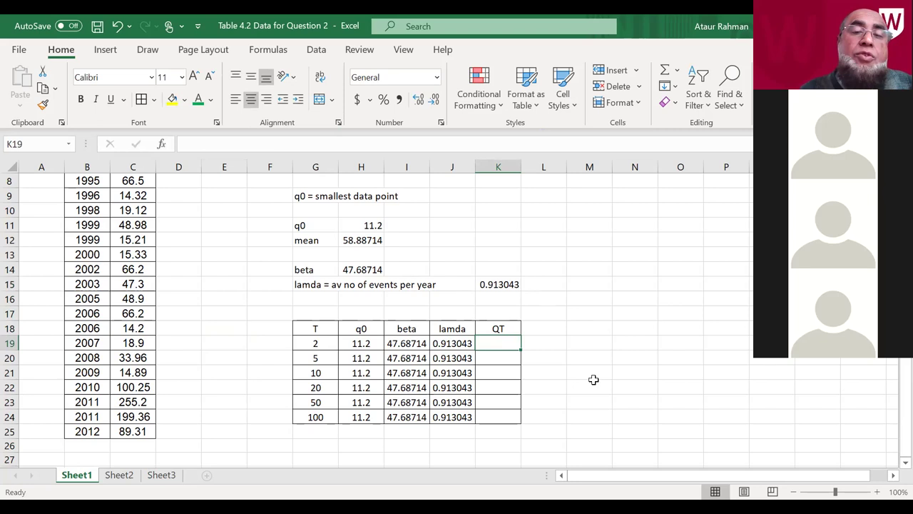
{"action": "type", "text": "="}
{"action": "scroll", "coordinate": [593, 380], "scroll_direction": "up", "scroll_amount": 2}
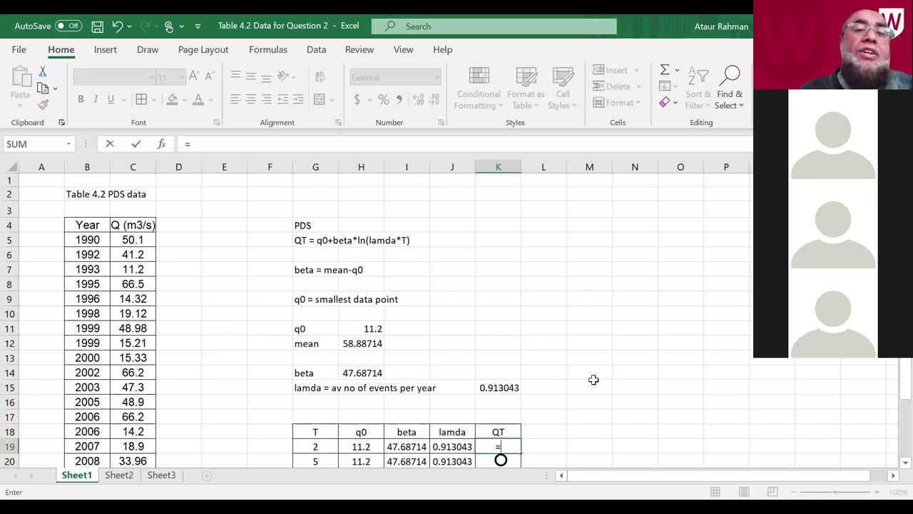
{"action": "scroll", "coordinate": [593, 380], "scroll_direction": "down", "scroll_amount": 2}
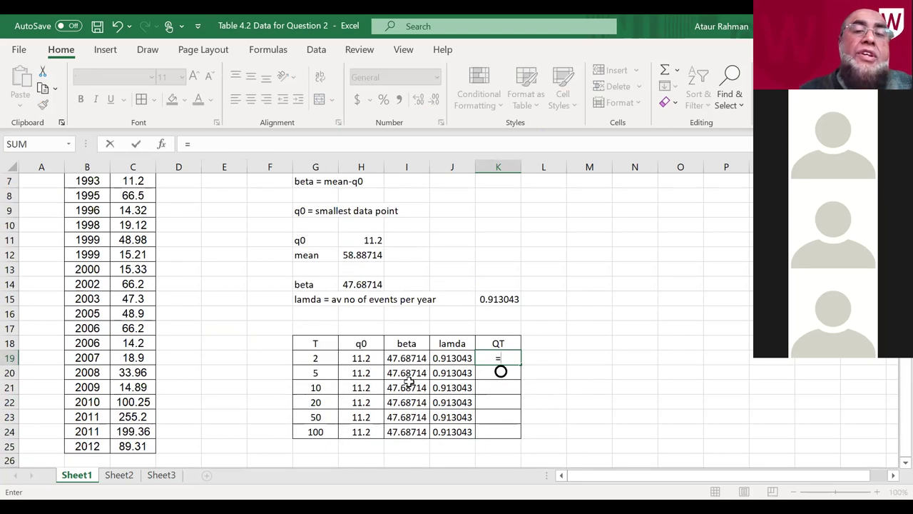
{"action": "left_click", "coordinate": [358, 358]}
{"action": "type", "text": "+"}
{"action": "scroll", "coordinate": [358, 358], "scroll_direction": "up", "scroll_amount": 2}
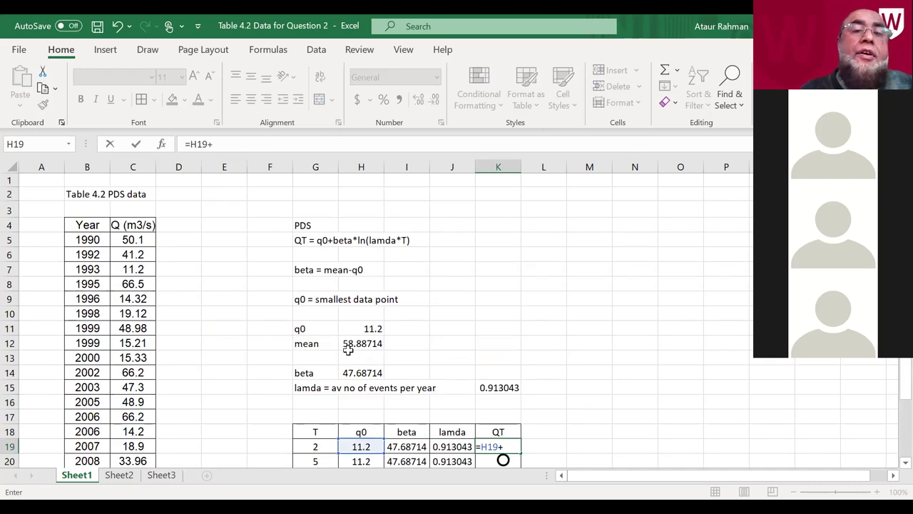
{"action": "scroll", "coordinate": [343, 346], "scroll_direction": "down", "scroll_amount": 2}
{"action": "left_click", "coordinate": [410, 358]}
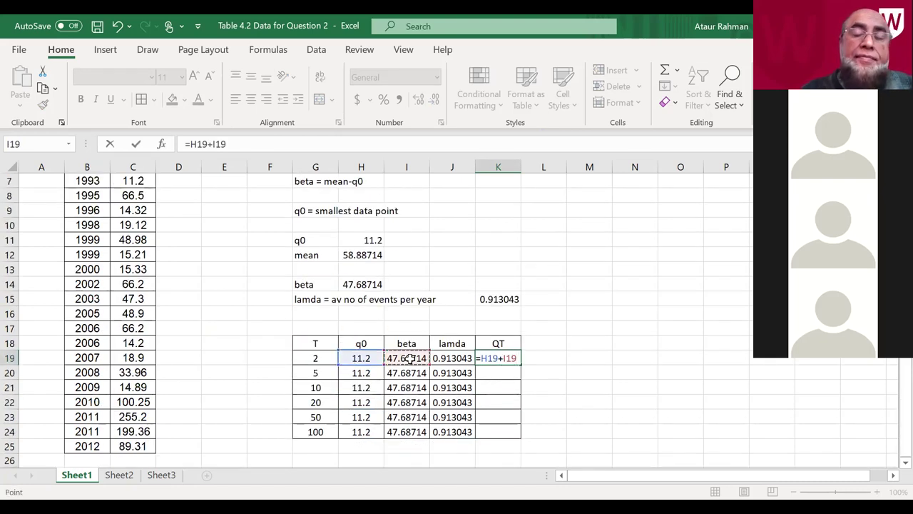
{"action": "scroll", "coordinate": [410, 358], "scroll_direction": "up", "scroll_amount": 2}
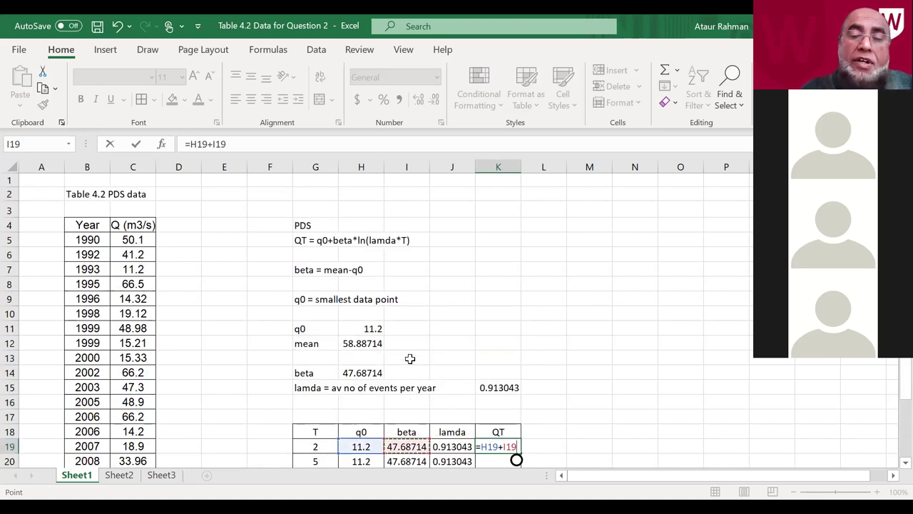
{"action": "type", "text": "*ln"}
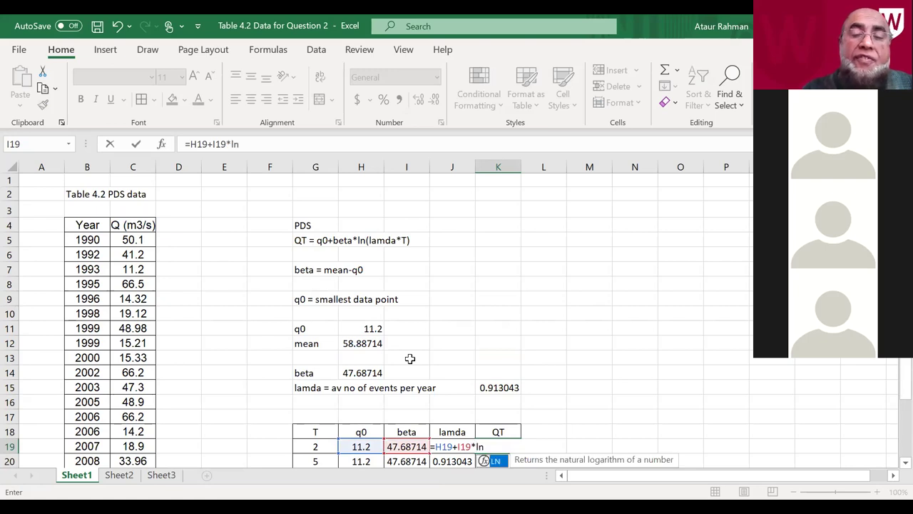
{"action": "type", "text": "("}
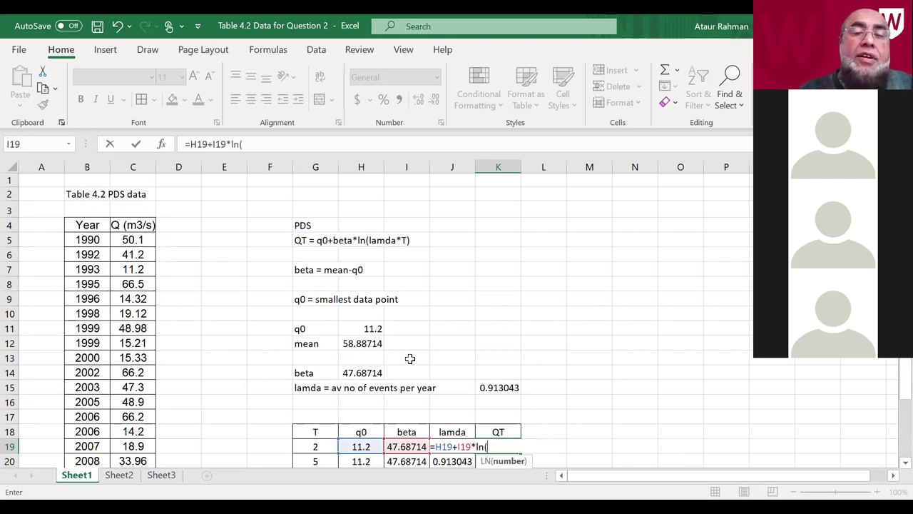
{"action": "scroll", "coordinate": [410, 359], "scroll_direction": "down", "scroll_amount": 1}
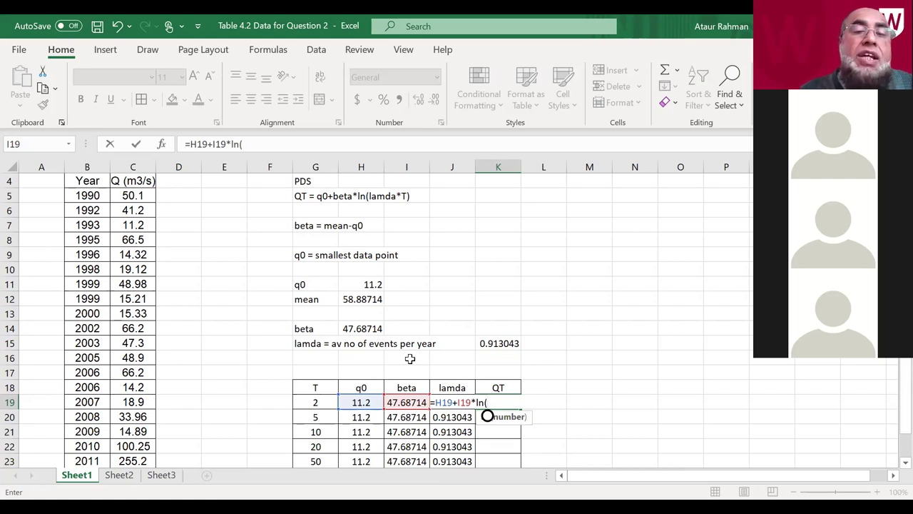
{"action": "type", "text": "j19"}
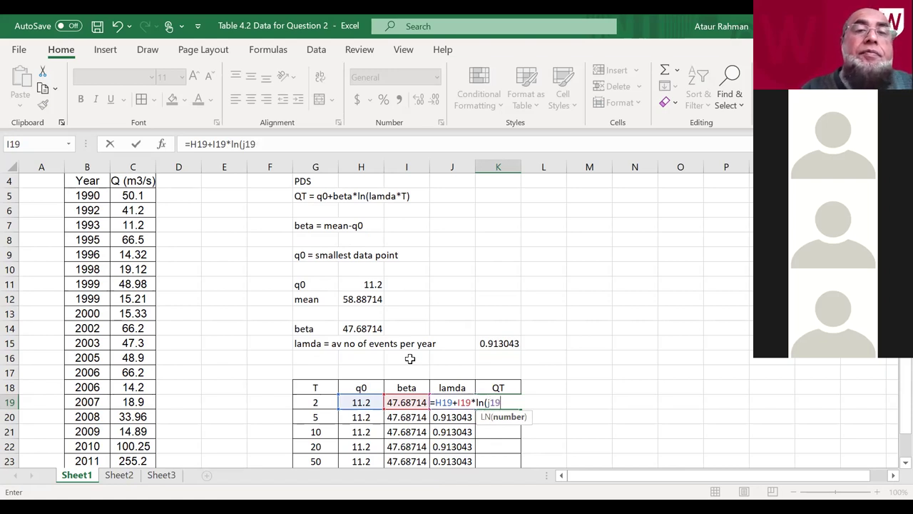
{"action": "type", "text": "*"}
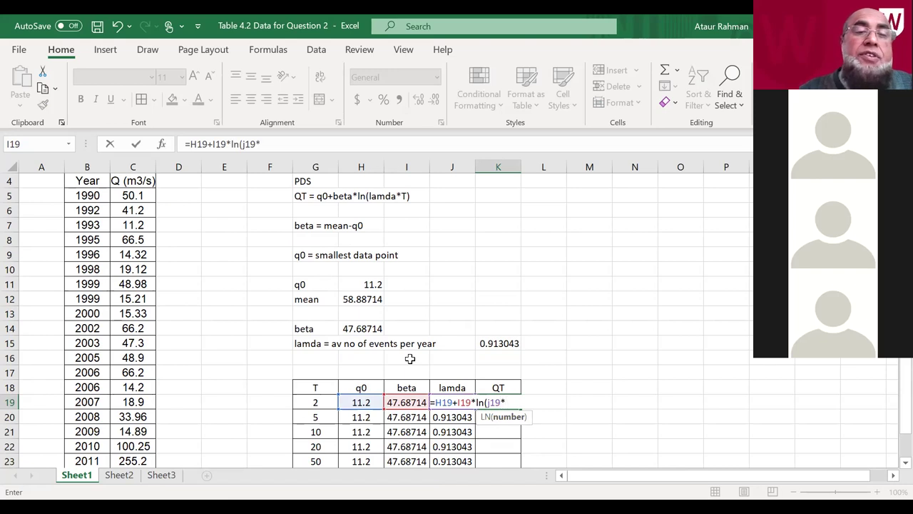
{"action": "left_click", "coordinate": [331, 403]}
{"action": "type", "text": ")"}
{"action": "key", "text": "Return"}
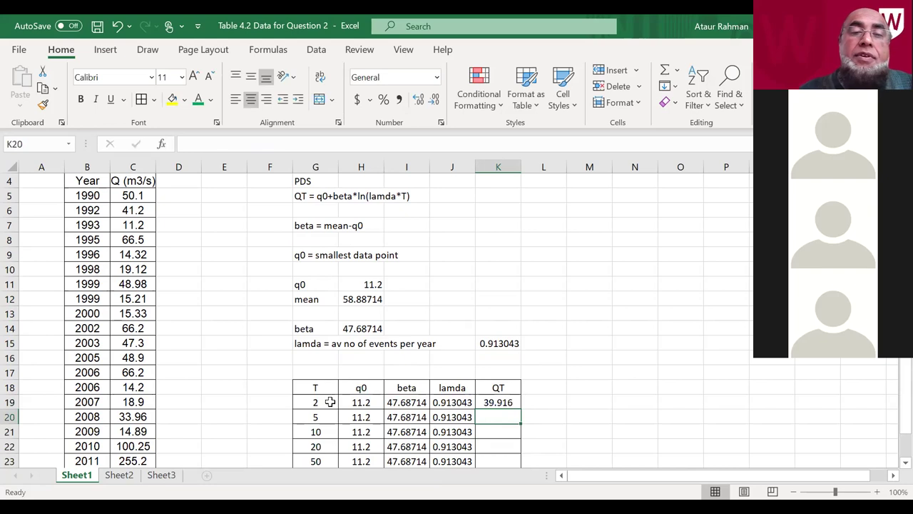
Step: Copy the QT formula from K19 down to K24 for the remaining return periods
{"action": "left_click", "coordinate": [508, 403]}
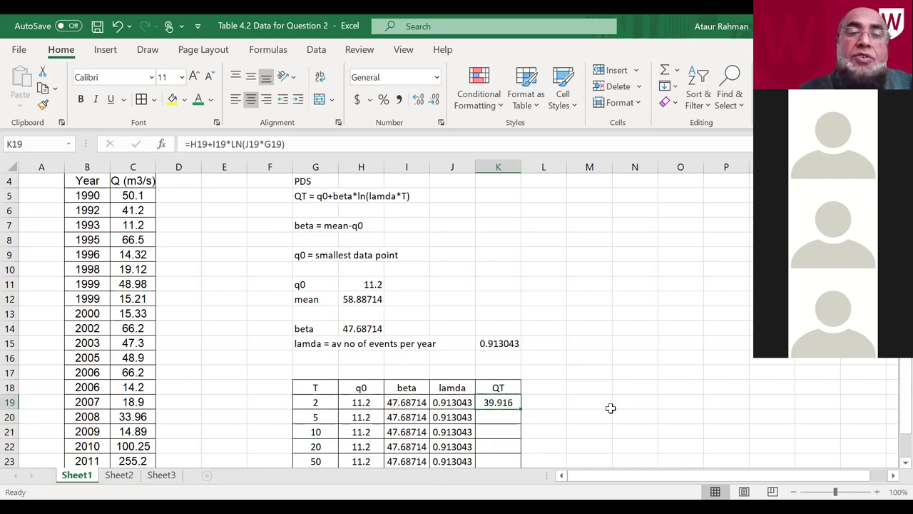
{"action": "scroll", "coordinate": [628, 405], "scroll_direction": "down", "scroll_amount": 2}
{"action": "left_click_drag", "start_coordinate": [519, 322], "coordinate": [521, 391]}
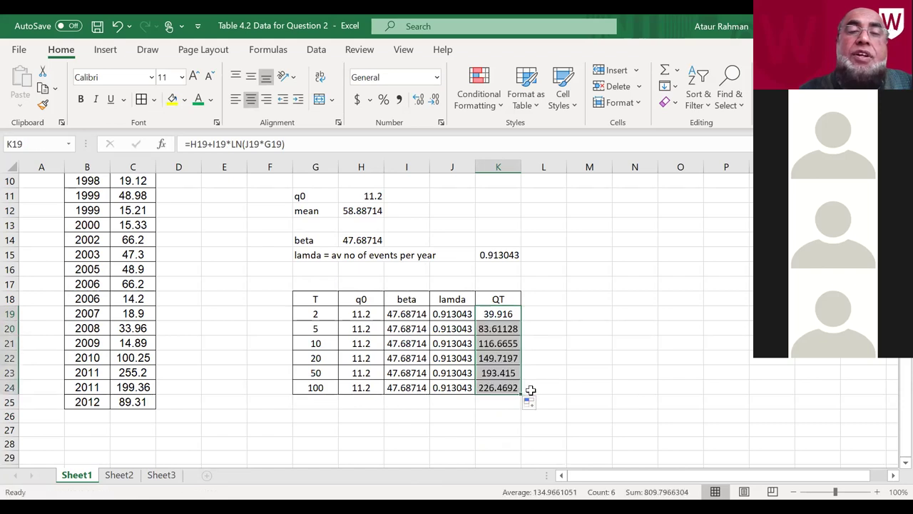
{"action": "left_click", "coordinate": [604, 387]}
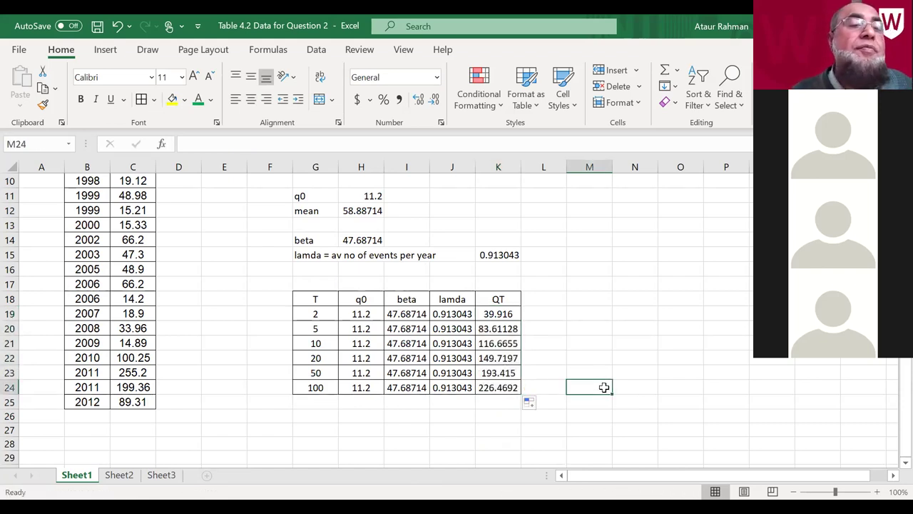
{"action": "scroll", "coordinate": [604, 387], "scroll_direction": "up", "scroll_amount": 3}
{"action": "scroll", "coordinate": [604, 387], "scroll_direction": "down", "scroll_amount": 3}
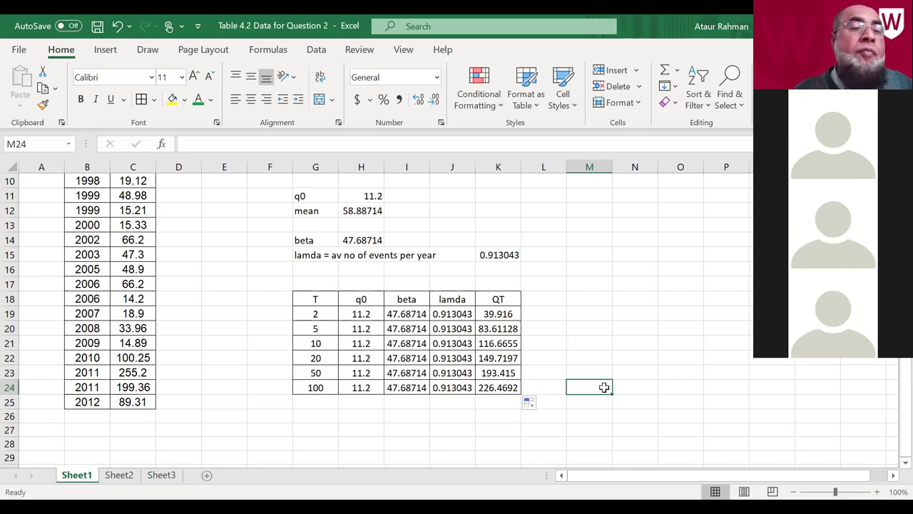
{"action": "scroll", "coordinate": [603, 387], "scroll_direction": "up", "scroll_amount": 3}
{"action": "scroll", "coordinate": [604, 387], "scroll_direction": "down", "scroll_amount": 3}
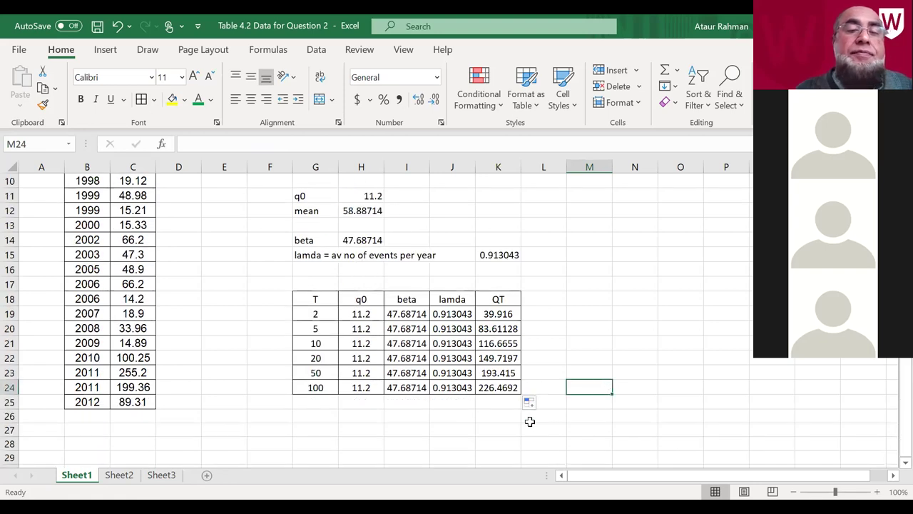
{"action": "left_click", "coordinate": [496, 418]}
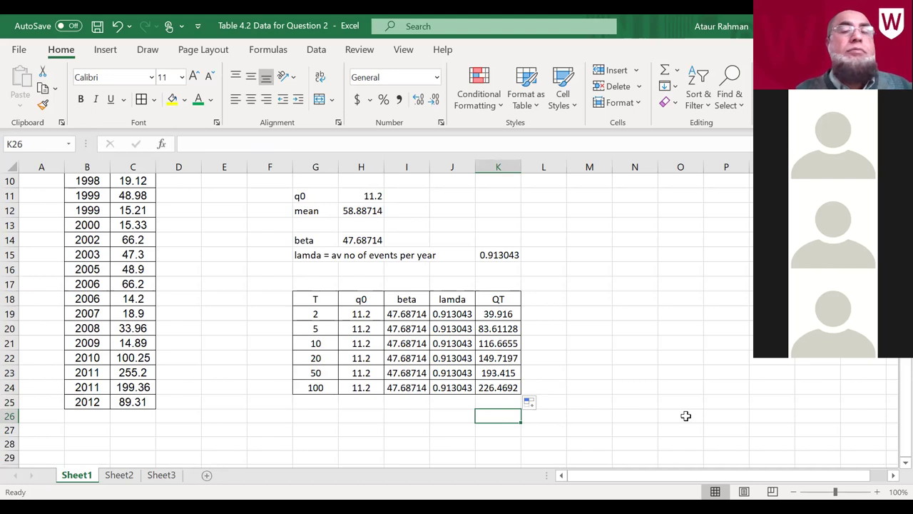
Step: Add the unit to the QT column header in cell K18 so it reads QT (m3/s)
{"action": "left_click", "coordinate": [493, 299]}
{"action": "left_click", "coordinate": [218, 145]}
{"action": "type", "text": "("}
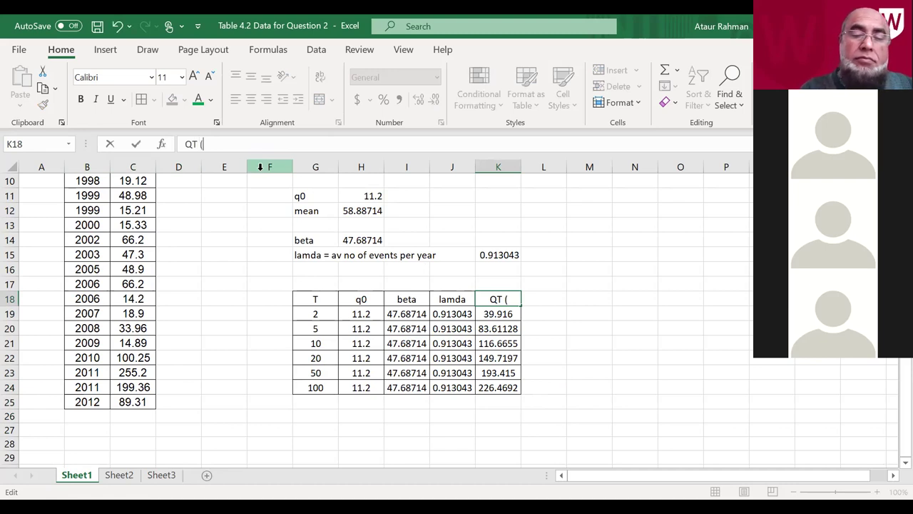
{"action": "type", "text": "m3/s)"}
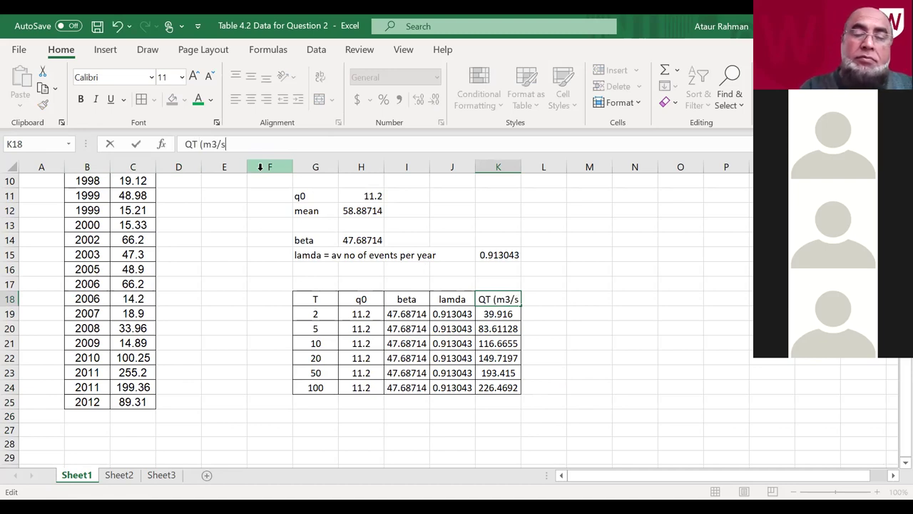
{"action": "left_click", "coordinate": [629, 282]}
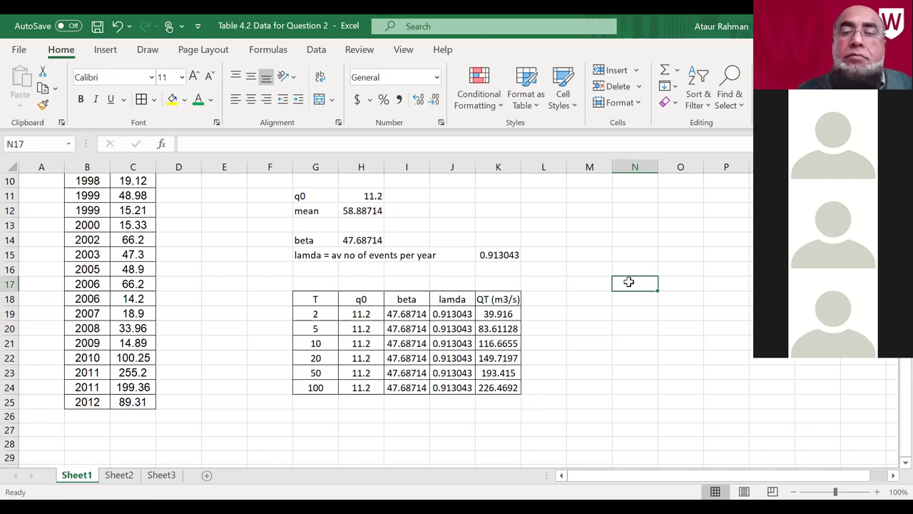
{"action": "left_click", "coordinate": [633, 328]}
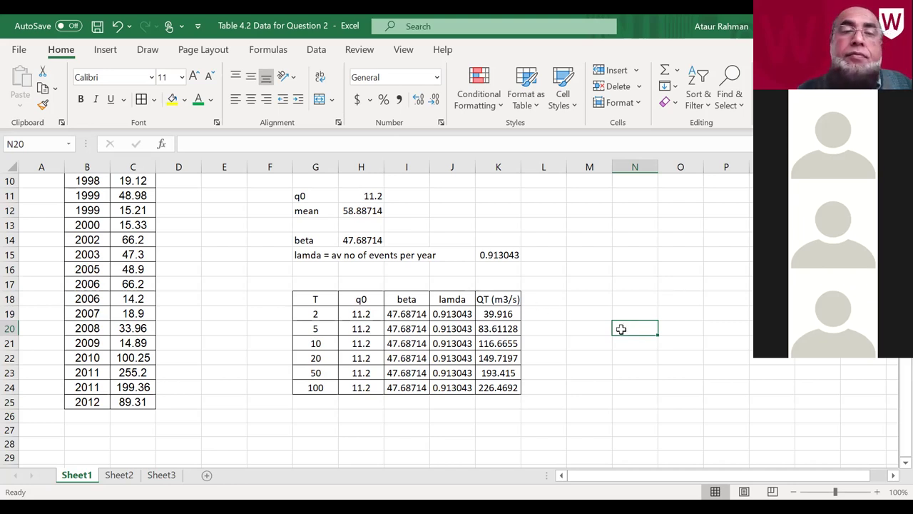
{"action": "left_click", "coordinate": [603, 314]}
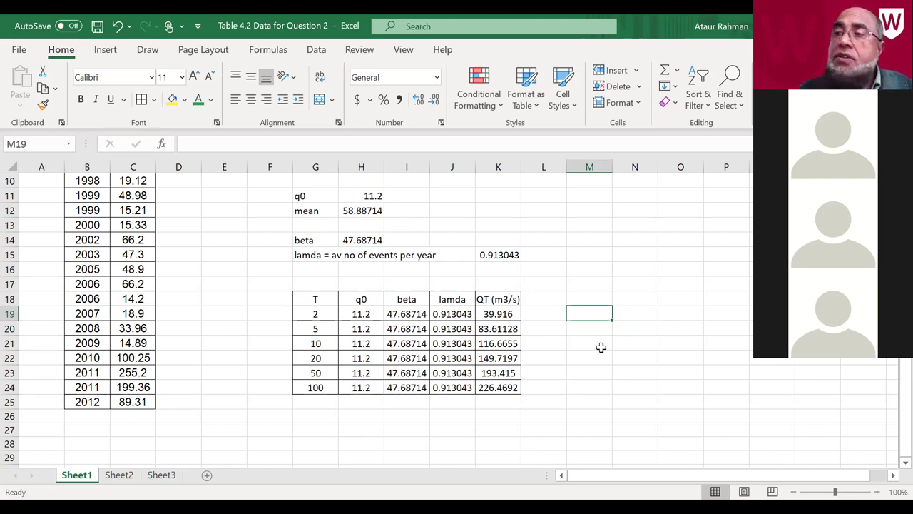
{"action": "left_click", "coordinate": [634, 361]}
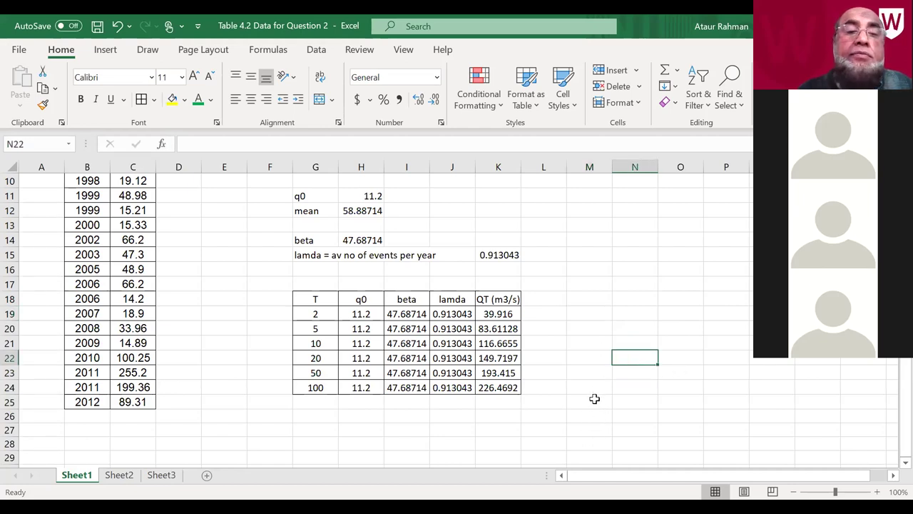
{"action": "left_click", "coordinate": [593, 403]}
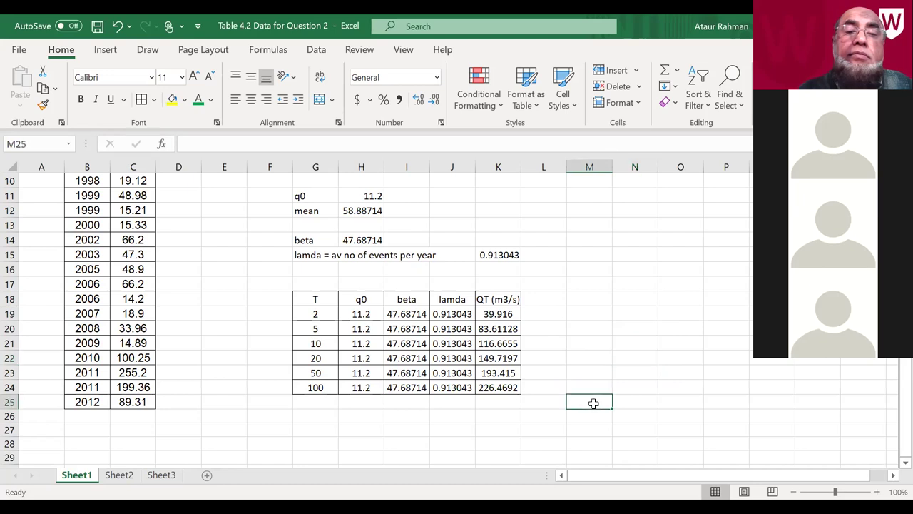
{"action": "scroll", "coordinate": [593, 404], "scroll_direction": "down", "scroll_amount": 10}
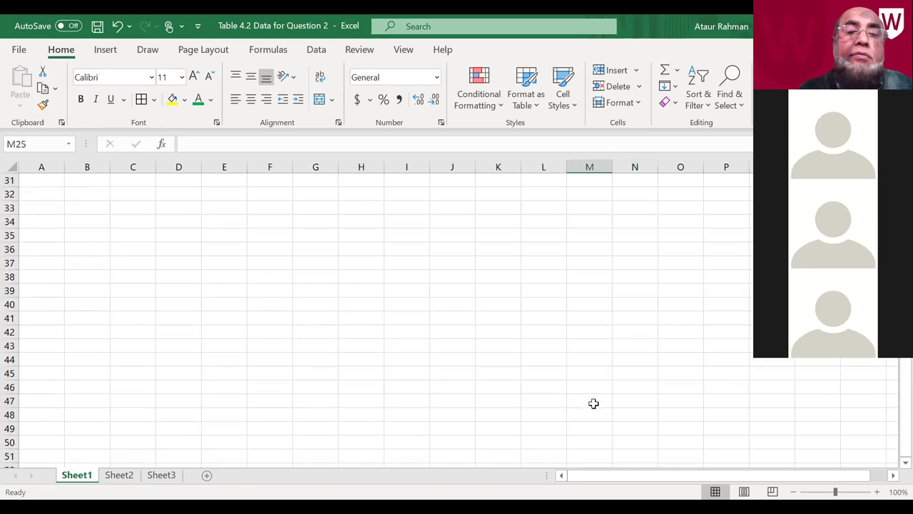
{"action": "scroll", "coordinate": [593, 404], "scroll_direction": "up", "scroll_amount": 13}
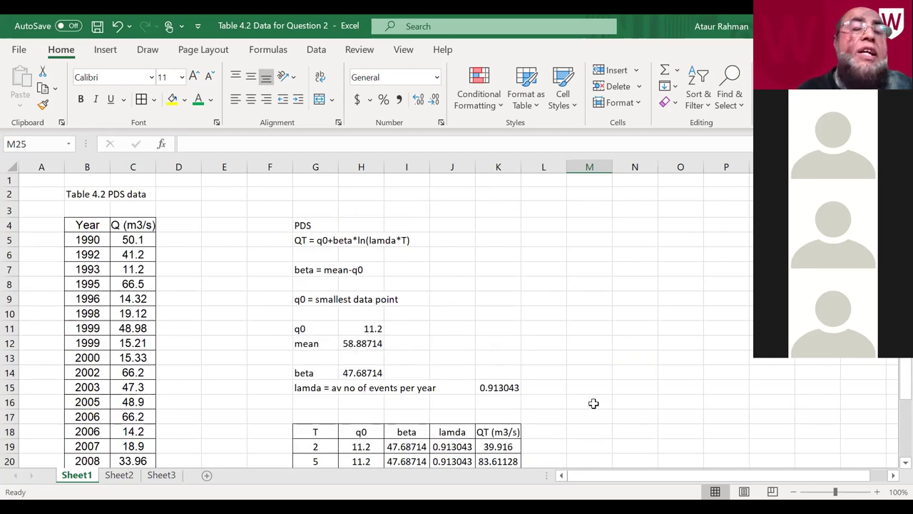
Step: Save the Table 4.2 Data for Question 2 workbook
{"action": "scroll", "coordinate": [609, 338], "scroll_direction": "down", "scroll_amount": 1}
{"action": "left_click", "coordinate": [600, 315]}
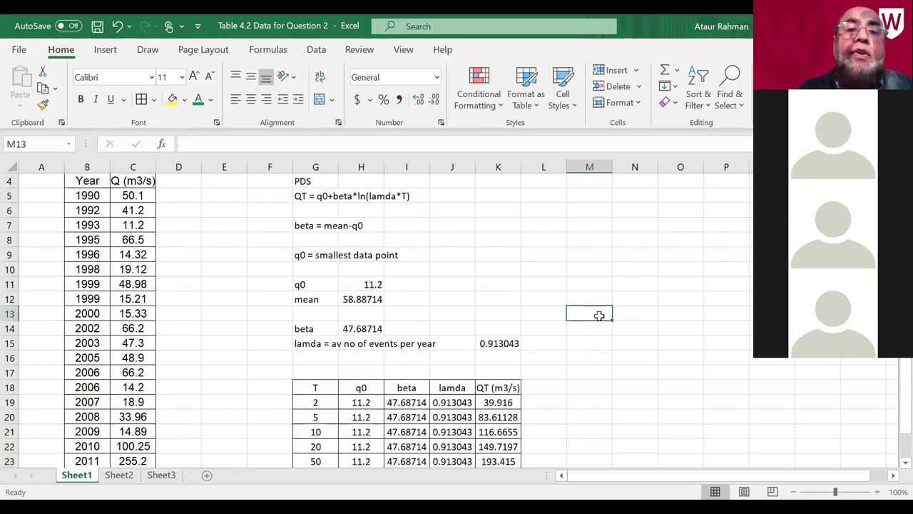
{"action": "left_click", "coordinate": [97, 26]}
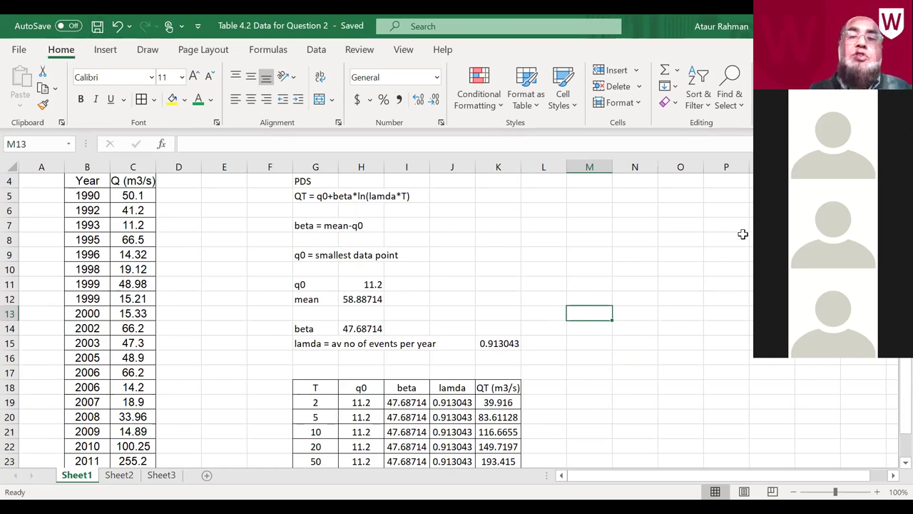
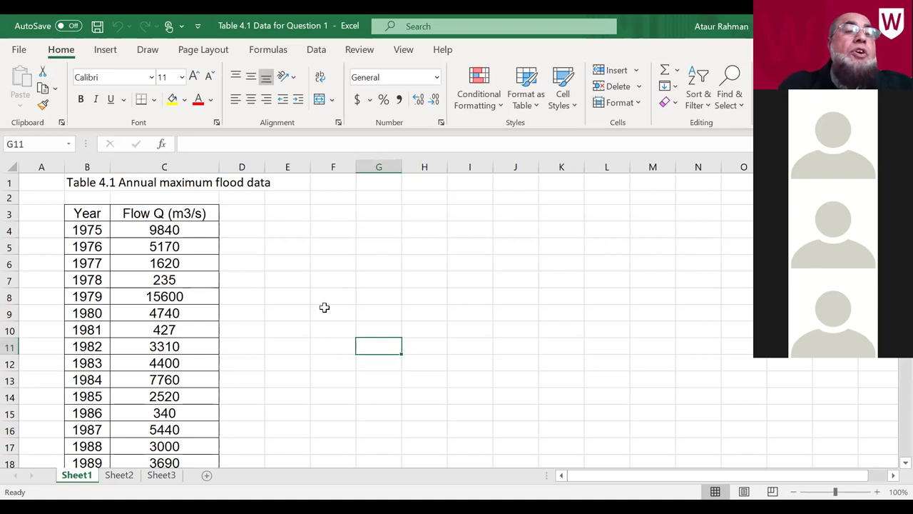
Step: Save a copy of the Table 4.1 Data for Question 1 workbook in the same folder as GEVdata
{"action": "left_click", "coordinate": [18, 50]}
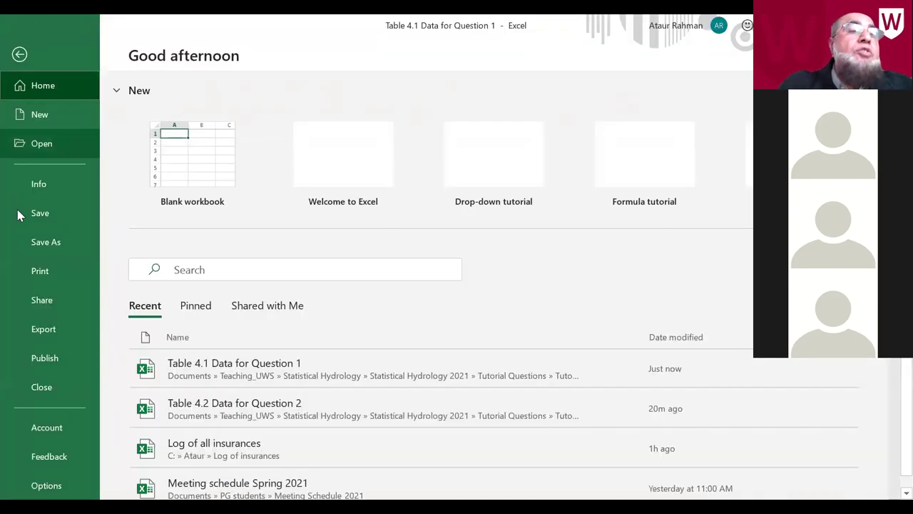
{"action": "left_click", "coordinate": [52, 245]}
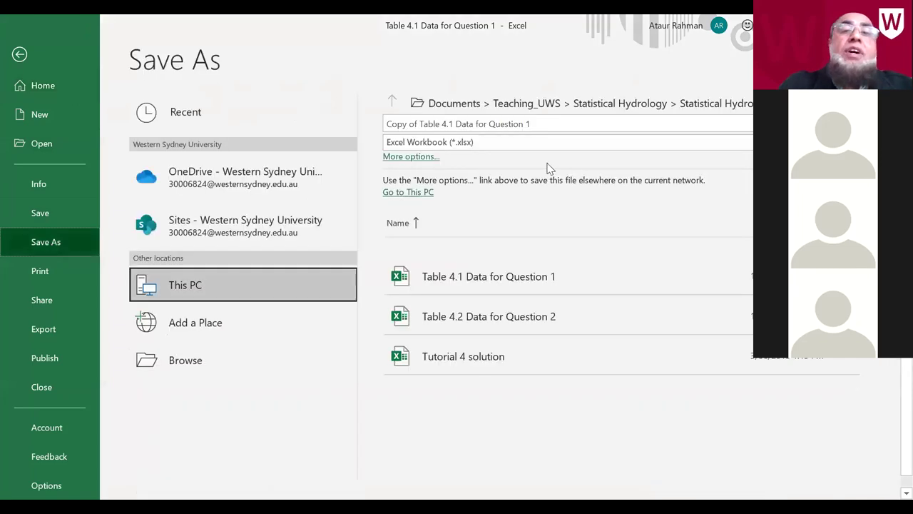
{"action": "left_click", "coordinate": [389, 126]}
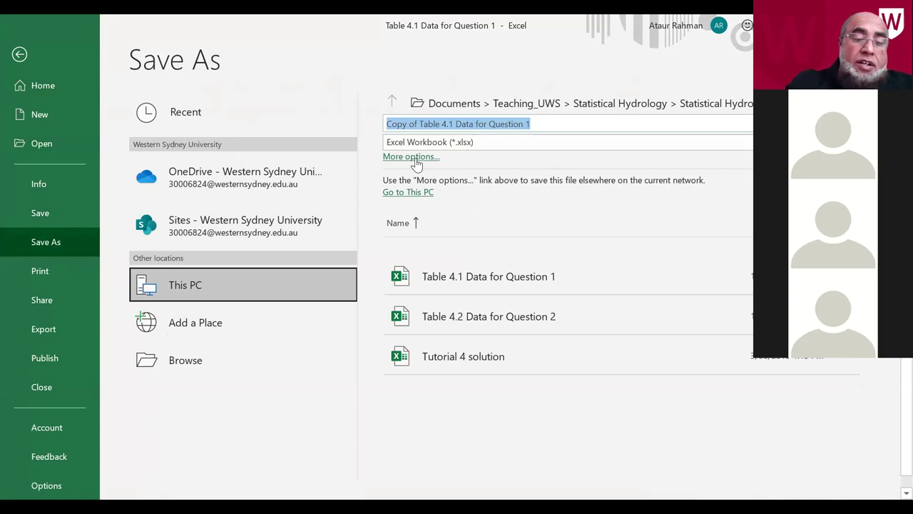
{"action": "key", "text": "BackSpace"}
{"action": "type", "text": "GEV"}
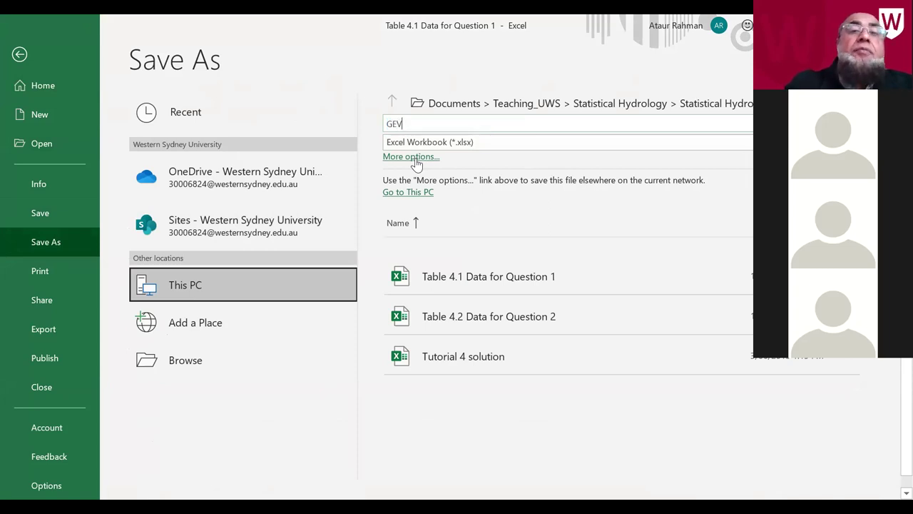
{"action": "type", "text": " applic"}
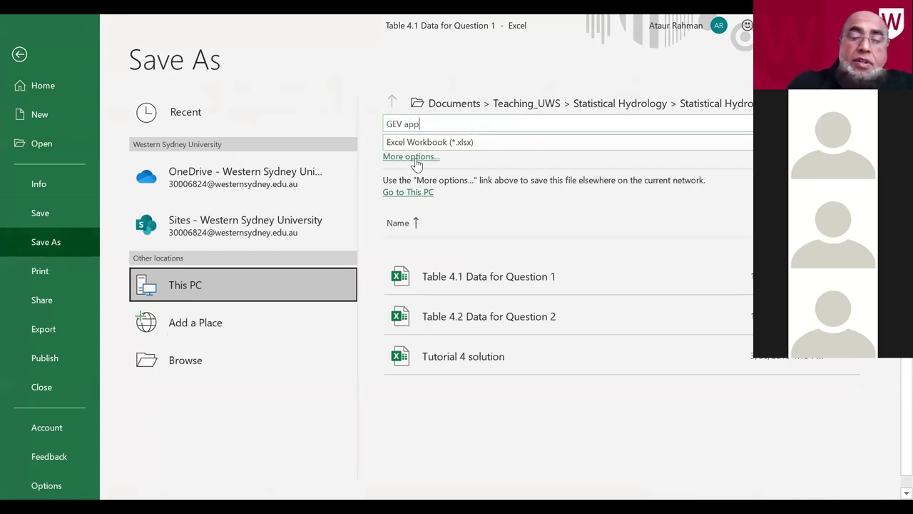
{"action": "key", "text": "BackSpace"}
{"action": "key", "text": "BackSpace"}
{"action": "key", "text": "BackSpace"}
{"action": "key", "text": "BackSpace"}
{"action": "key", "text": "BackSpace"}
{"action": "key", "text": "BackSpace"}
{"action": "key", "text": "BackSpace"}
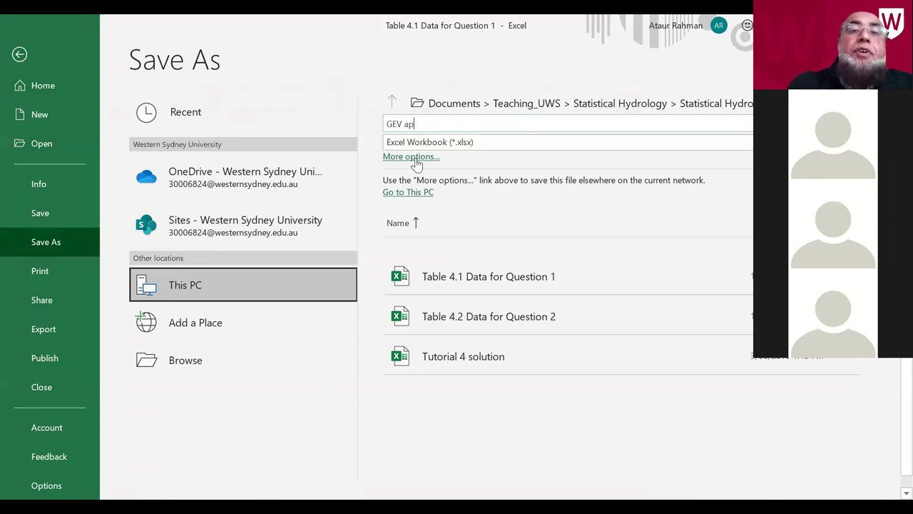
{"action": "type", "text": "Da"}
{"action": "key", "text": "BackSpace"}
{"action": "key", "text": "BackSpace"}
{"action": "type", "text": "data"}
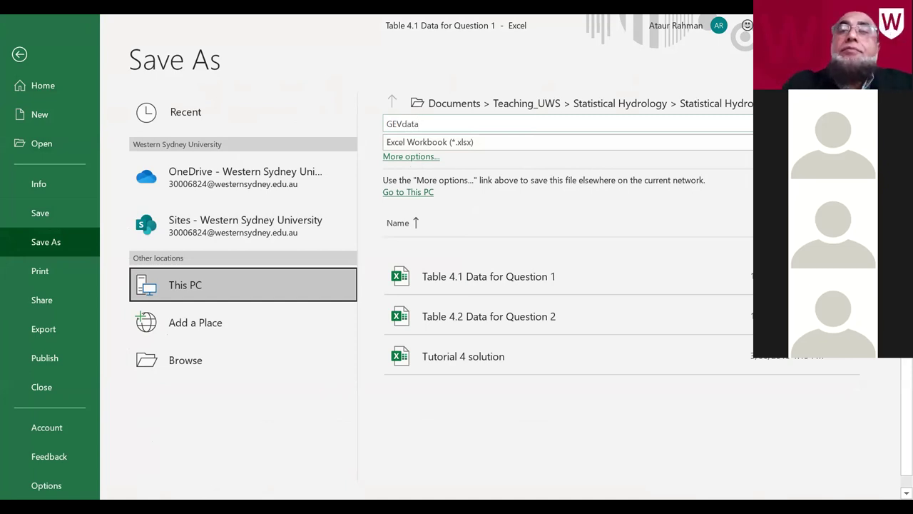
{"action": "key", "text": "Return"}
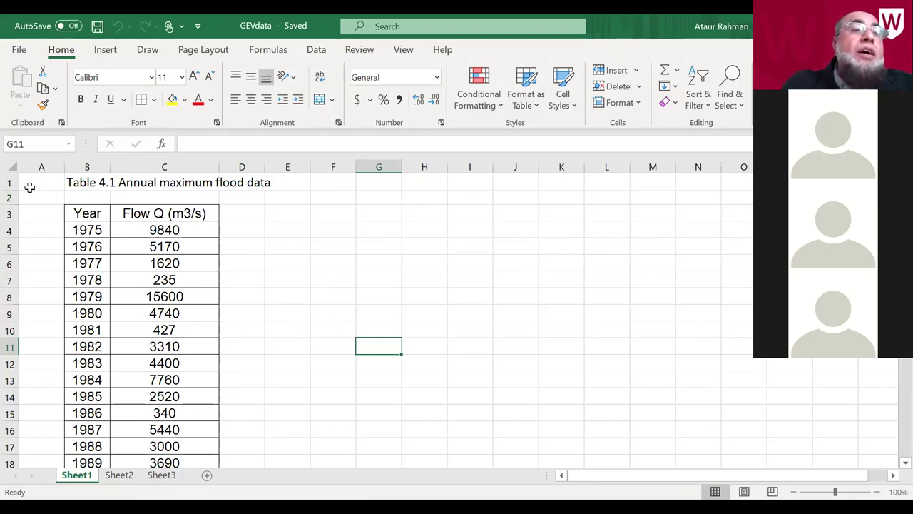
Step: Delete rows 1 and 2, which hold the table title and the blank row above the headers
{"action": "left_click_drag", "start_coordinate": [10, 182], "coordinate": [10, 198]}
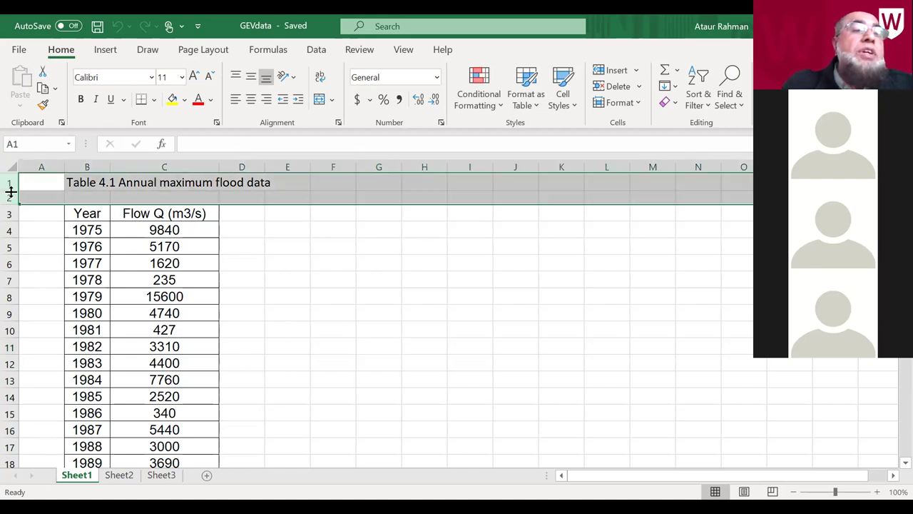
{"action": "key", "text": "shift+F10"}
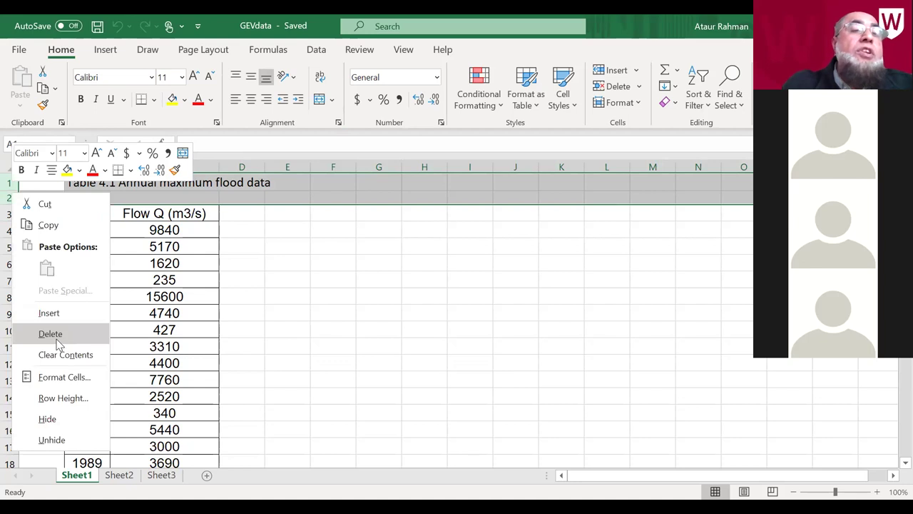
{"action": "left_click", "coordinate": [57, 335]}
{"action": "left_click", "coordinate": [495, 236]}
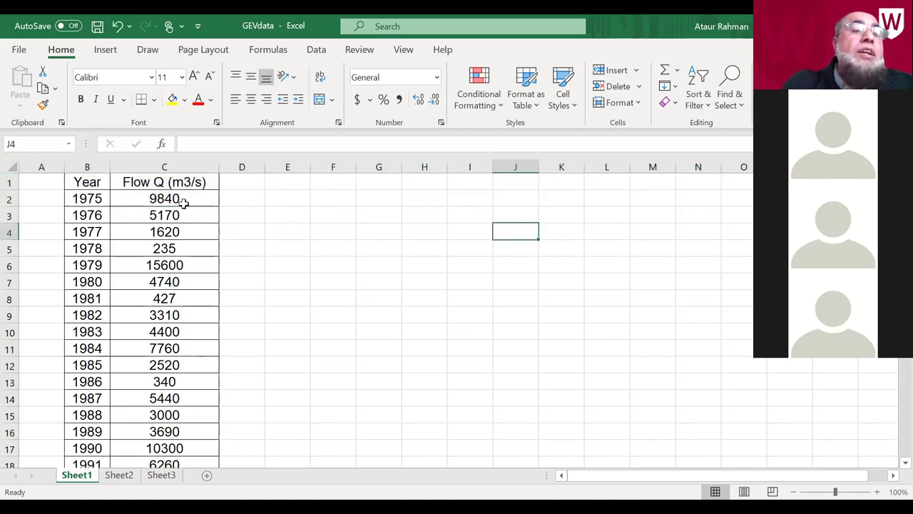
Step: Rename the two column headers in row 1 to year and flow
{"action": "left_click", "coordinate": [77, 184]}
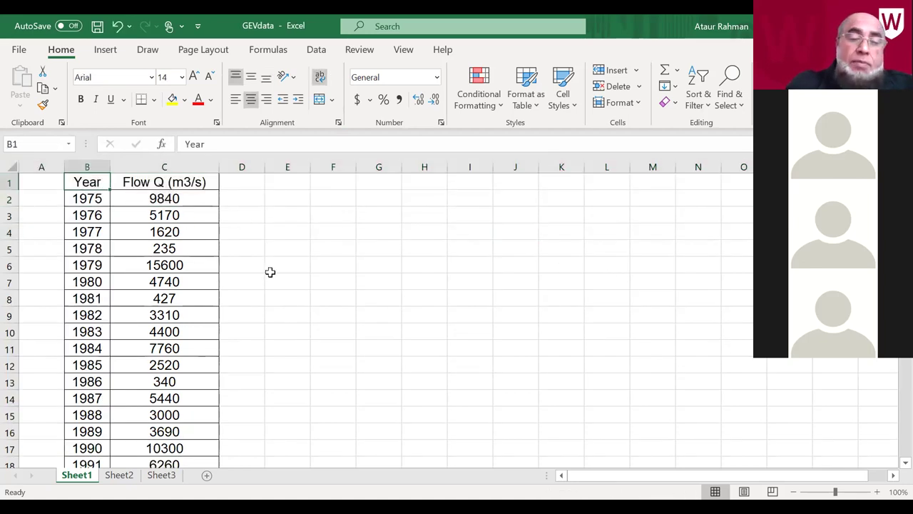
{"action": "type", "text": "year"}
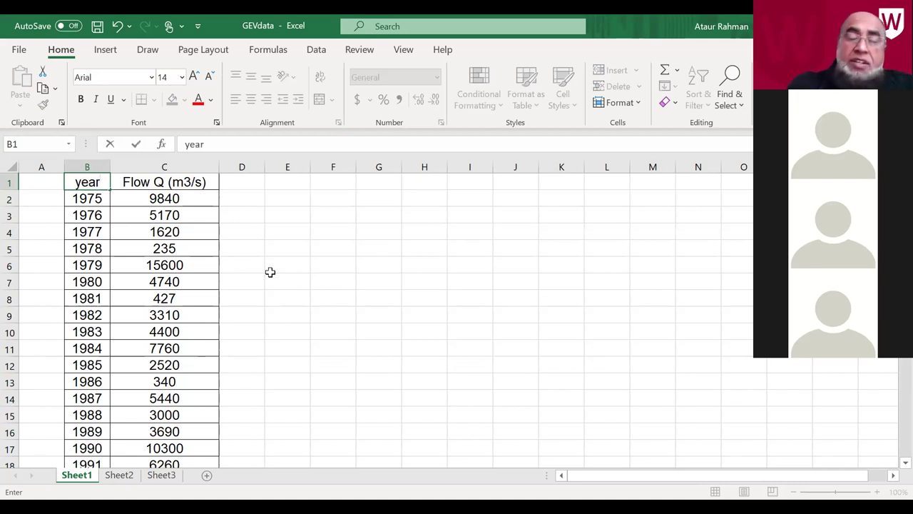
{"action": "key", "text": "Tab"}
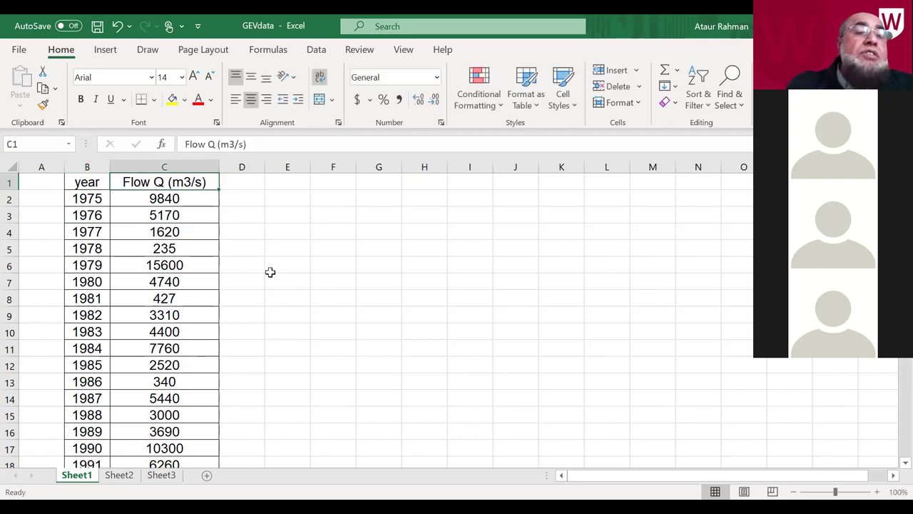
{"action": "type", "text": "flow"}
{"action": "key", "text": "Return"}
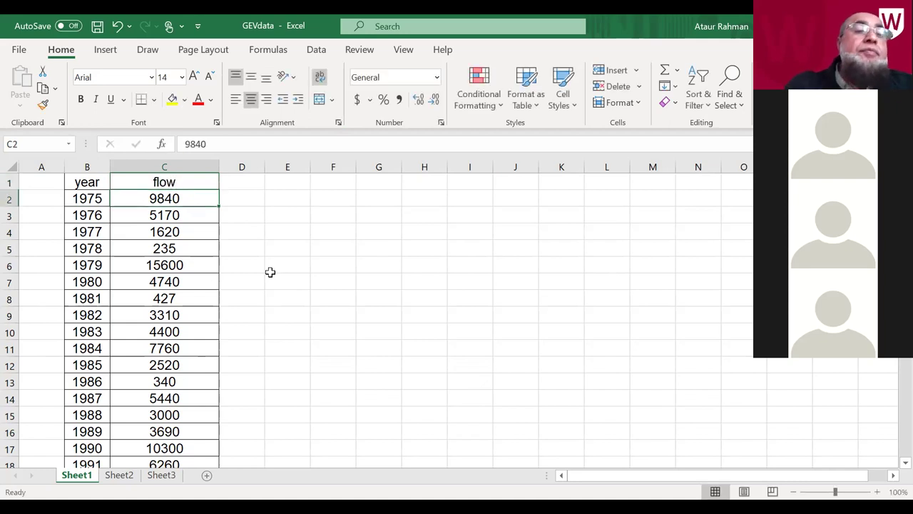
{"action": "left_click", "coordinate": [270, 272]}
Step: Delete the empty column A in front of the year data
{"action": "left_click", "coordinate": [50, 167]}
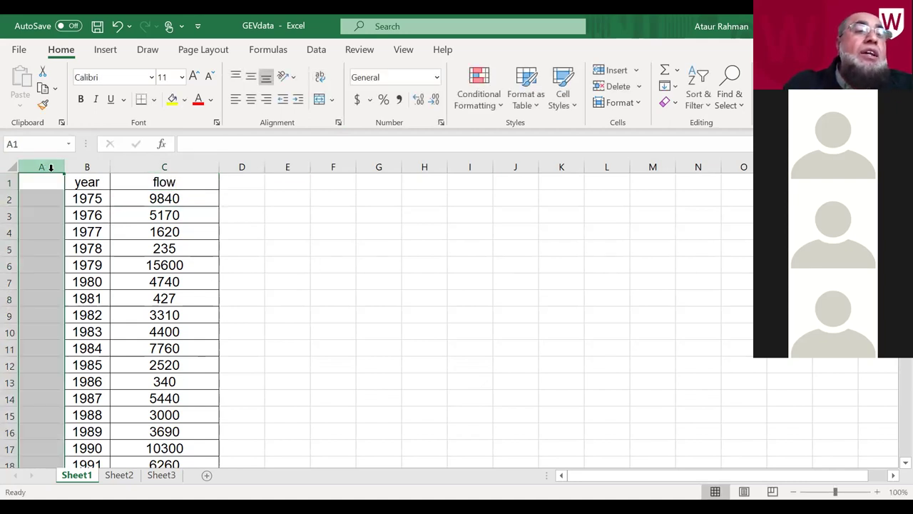
{"action": "right_click", "coordinate": [63, 323]}
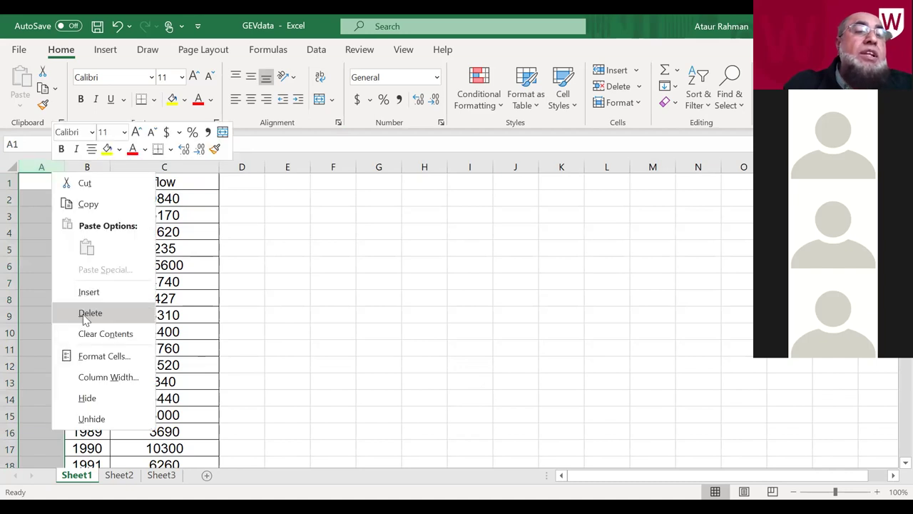
{"action": "left_click", "coordinate": [82, 312]}
Step: Delete the empty columns beside the flow data, from column C onward
{"action": "left_click", "coordinate": [210, 167]}
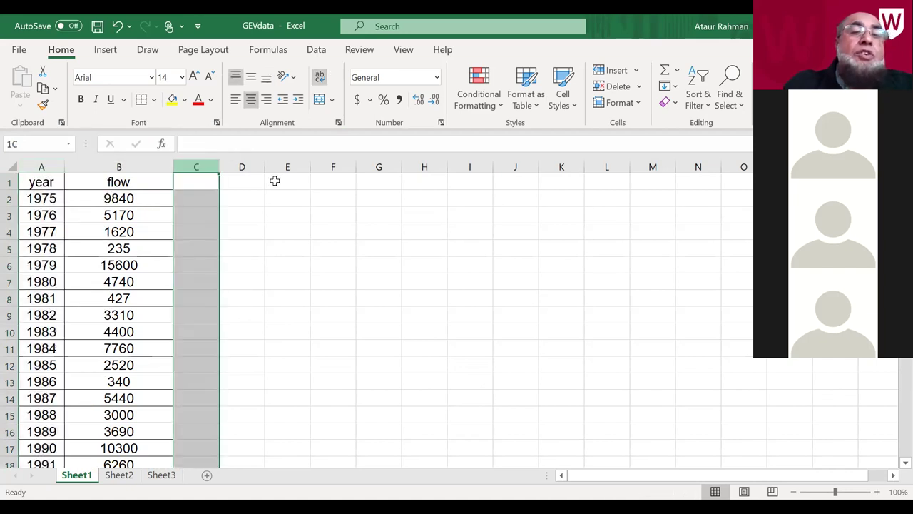
{"action": "key", "text": "ctrl+shift+Right"}
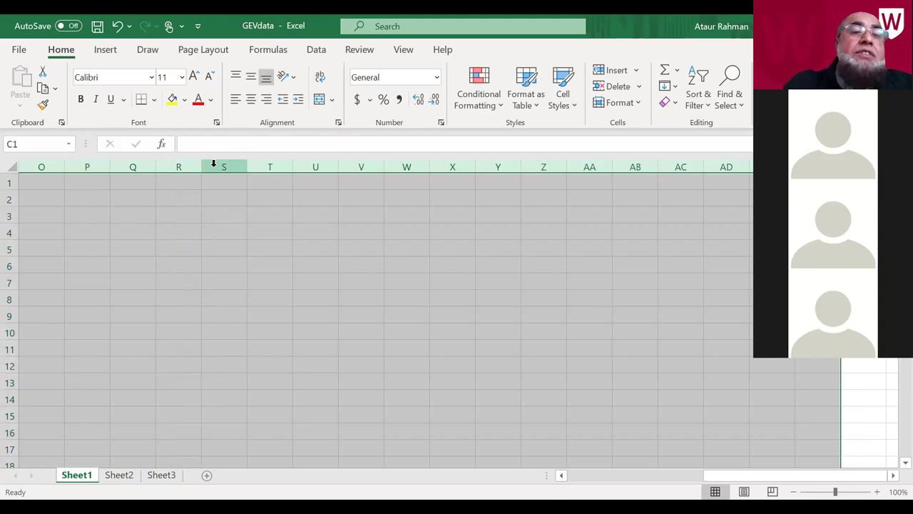
{"action": "right_click", "coordinate": [252, 312]}
{"action": "left_click", "coordinate": [253, 306]}
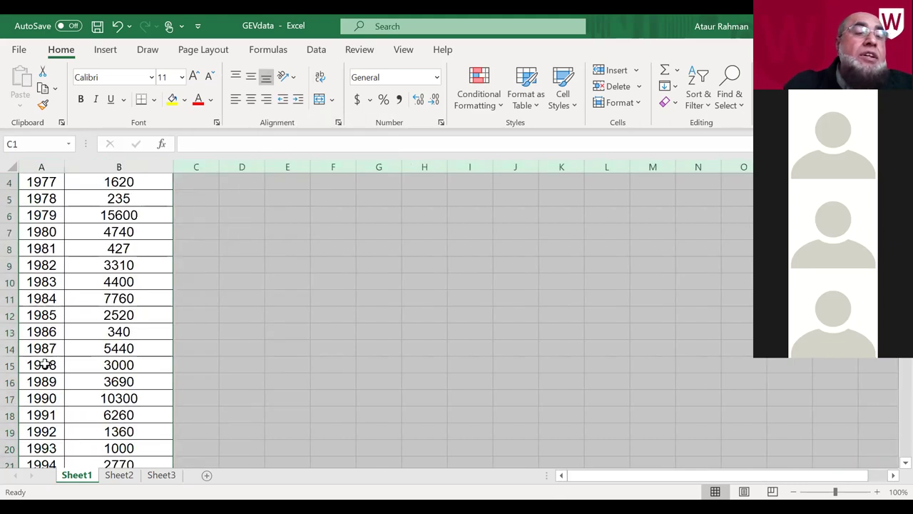
Step: Delete the empty rows below the 2014 record, from row 42 to row 496
{"action": "scroll", "coordinate": [43, 363], "scroll_direction": "down", "scroll_amount": 11}
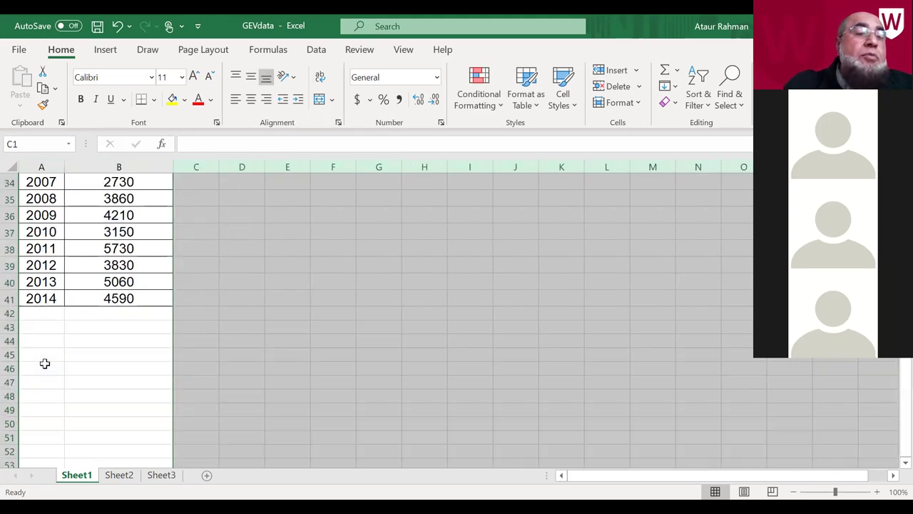
{"action": "left_click", "coordinate": [10, 314]}
{"action": "left_click_drag", "start_coordinate": [9, 314], "coordinate": [9, 443]}
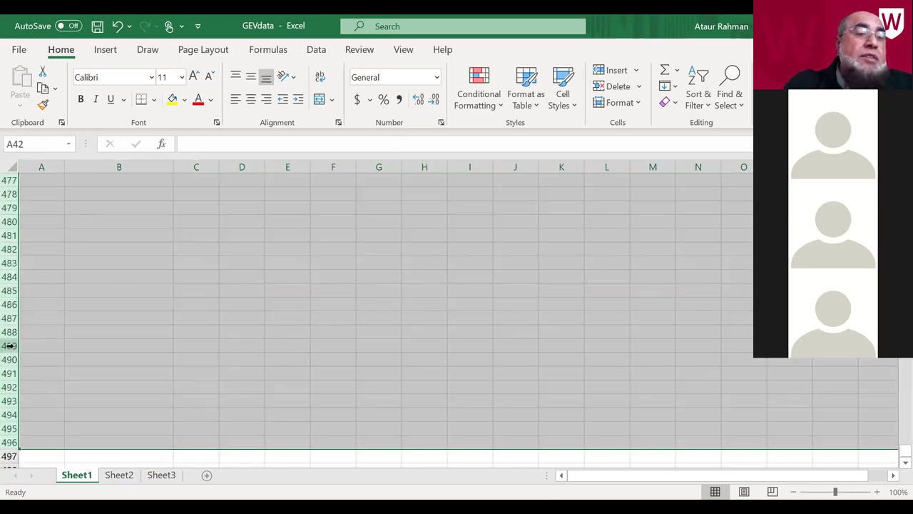
{"action": "right_click", "coordinate": [9, 345]}
{"action": "left_click", "coordinate": [44, 229]}
{"action": "scroll", "coordinate": [332, 330], "scroll_direction": "up", "scroll_amount": 11}
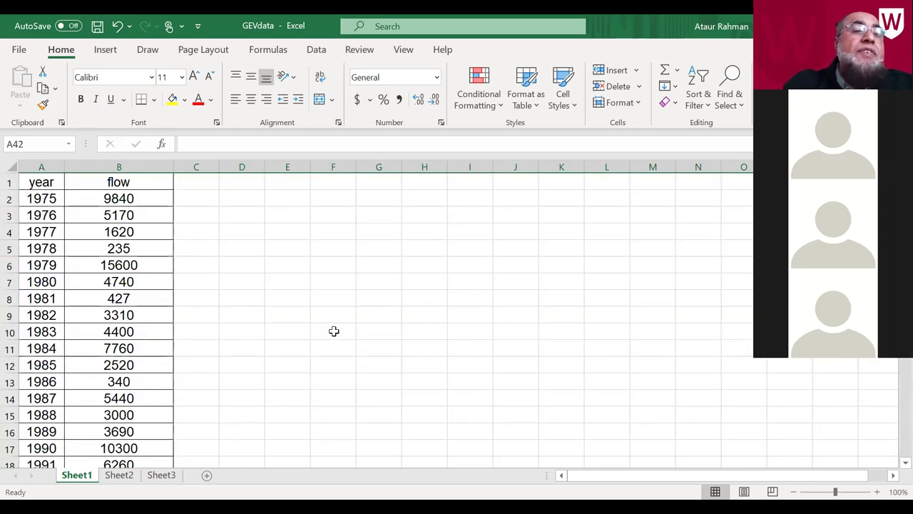
Step: Deselect the deleted range by selecting an empty cell and save the cleaned GEVdata workbook
{"action": "left_click", "coordinate": [263, 280]}
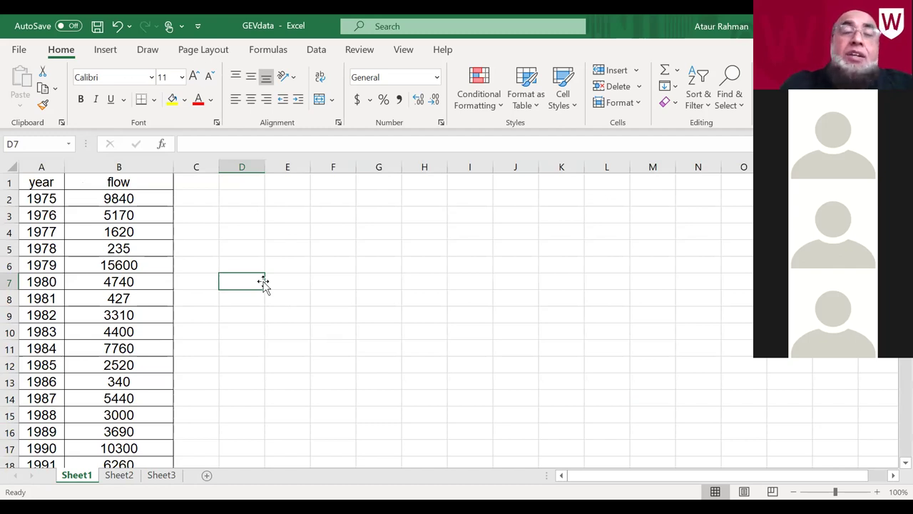
{"action": "left_click", "coordinate": [288, 278]}
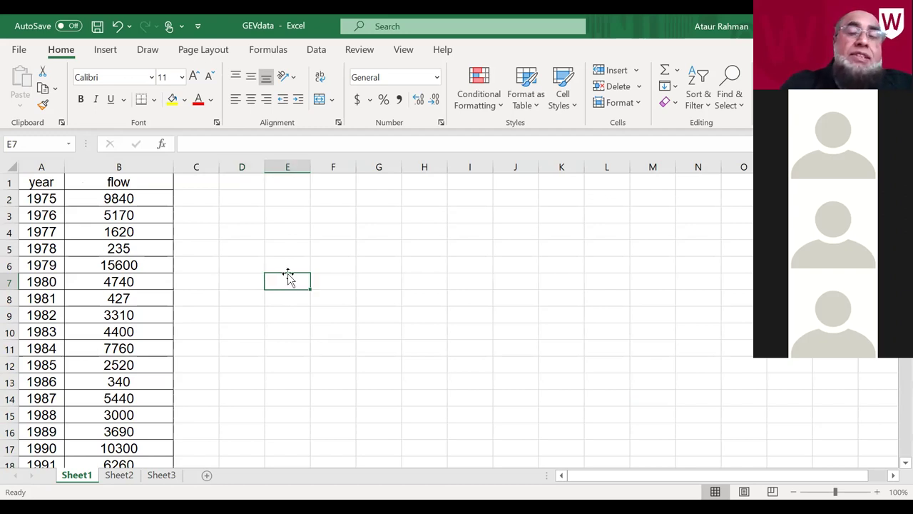
{"action": "left_click", "coordinate": [97, 26]}
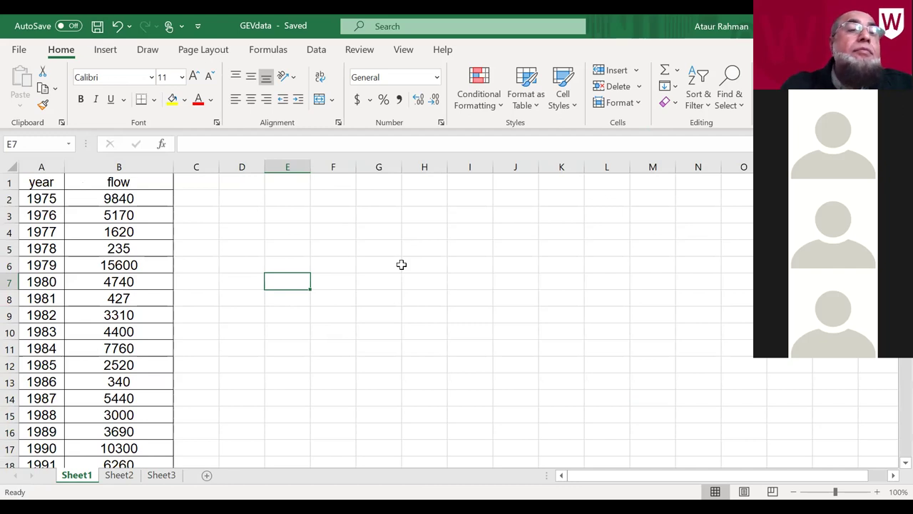
Step: Start saving a copy of the workbook in the same folder under the file name gevdata
{"action": "left_click", "coordinate": [19, 50]}
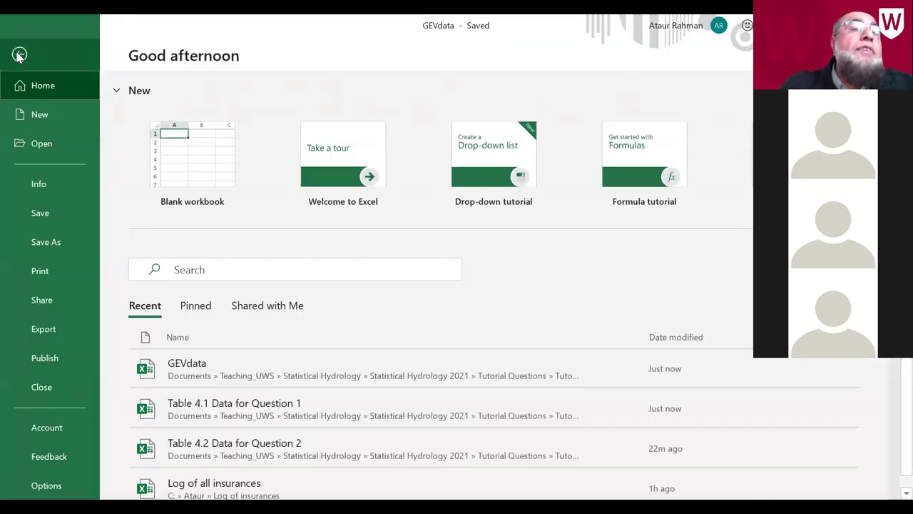
{"action": "left_click", "coordinate": [53, 246]}
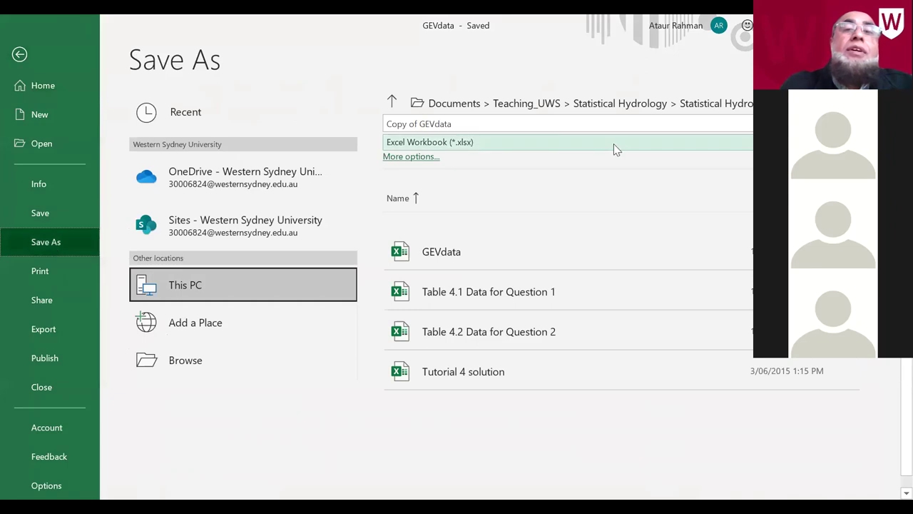
{"action": "left_click", "coordinate": [387, 124]}
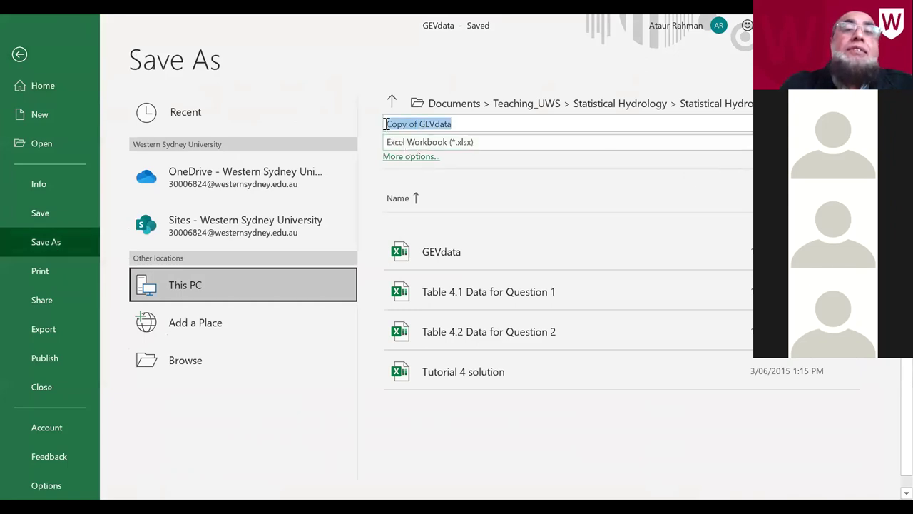
{"action": "key", "text": "BackSpace"}
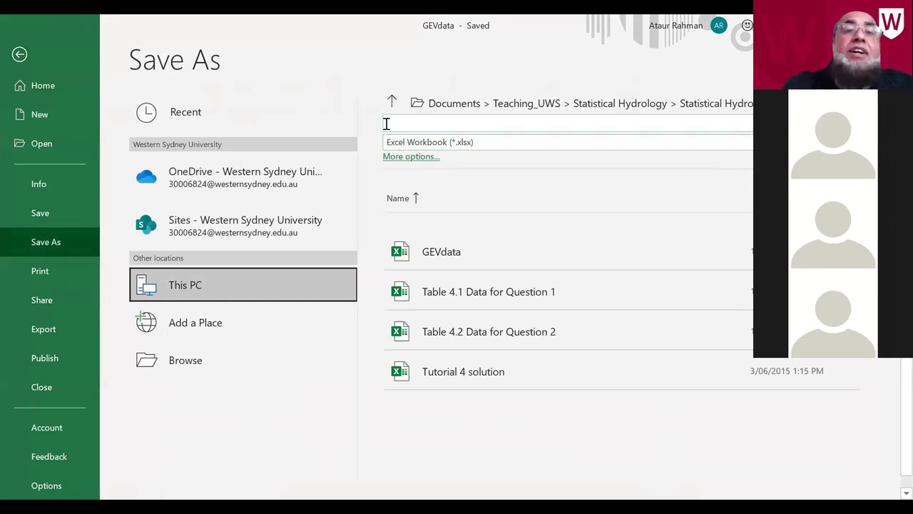
{"action": "type", "text": "Gev"}
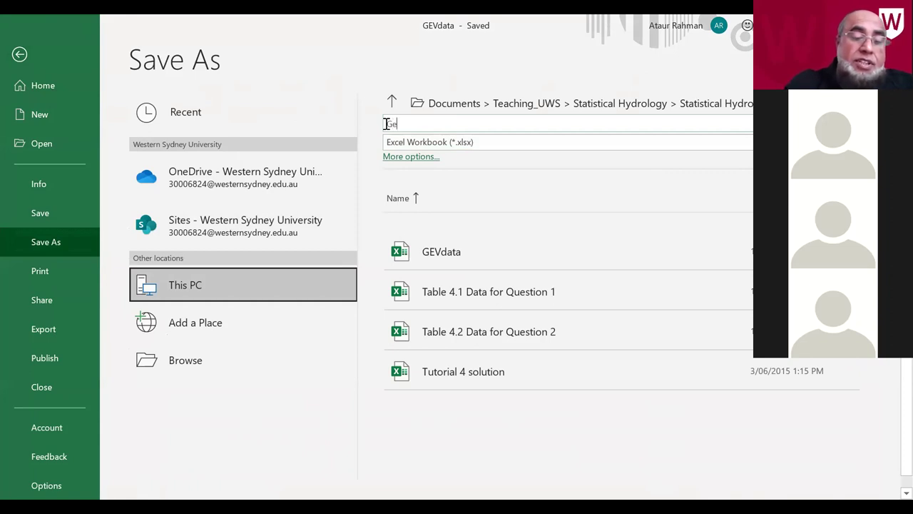
{"action": "key", "text": "BackSpace"}
{"action": "key", "text": "BackSpace"}
{"action": "key", "text": "BackSpace"}
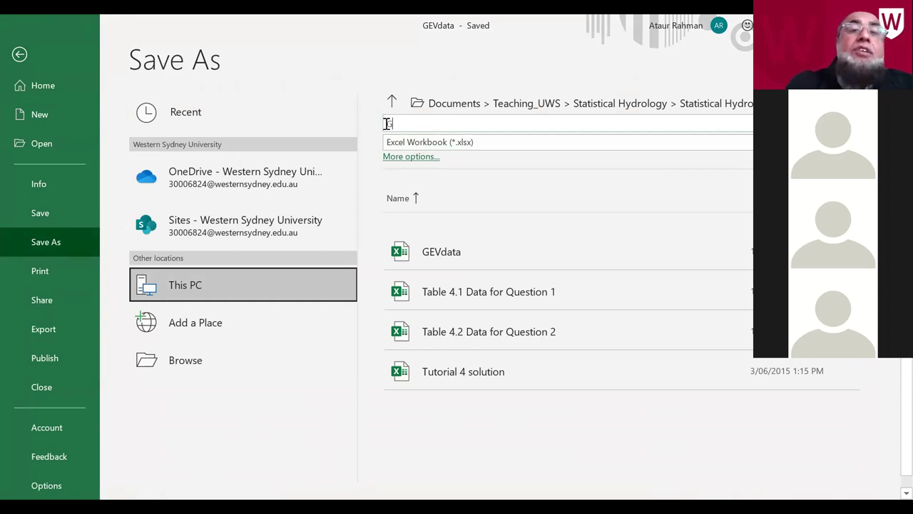
{"action": "type", "text": "gev"}
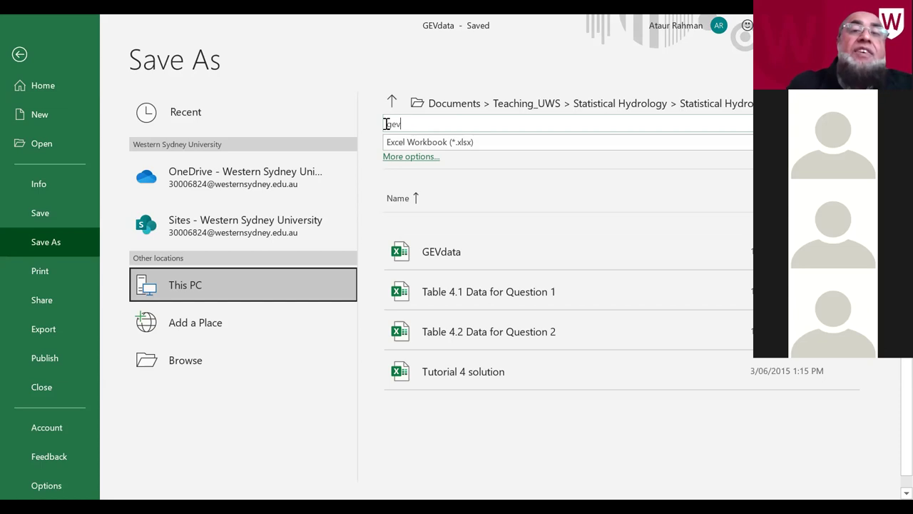
{"action": "type", "text": "data"}
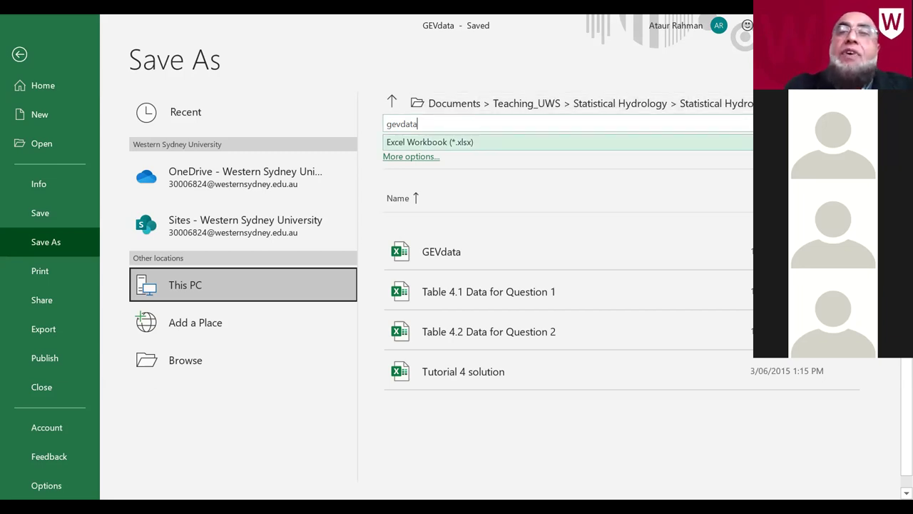
Step: Set the copy's file type to CSV (MS-DOS) and save only the active sheet
{"action": "left_click", "coordinate": [557, 142]}
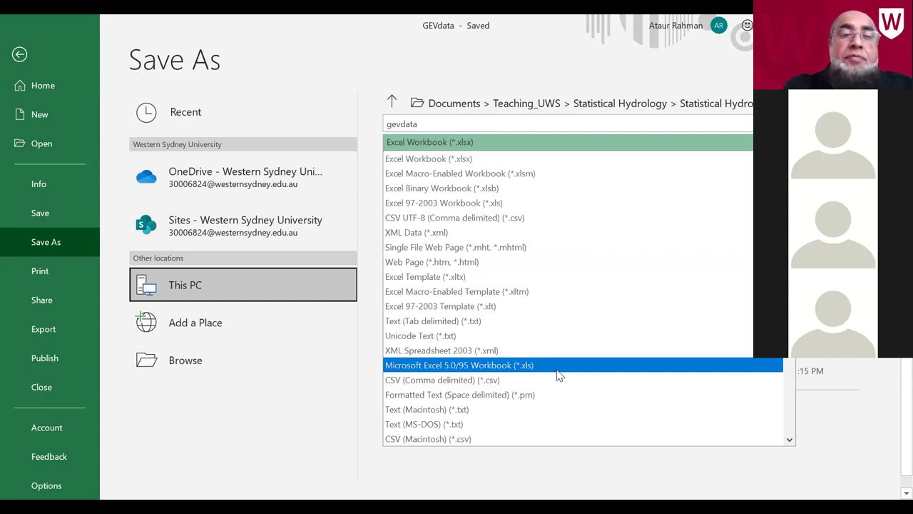
{"action": "scroll", "coordinate": [560, 376], "scroll_direction": "down", "scroll_amount": 1}
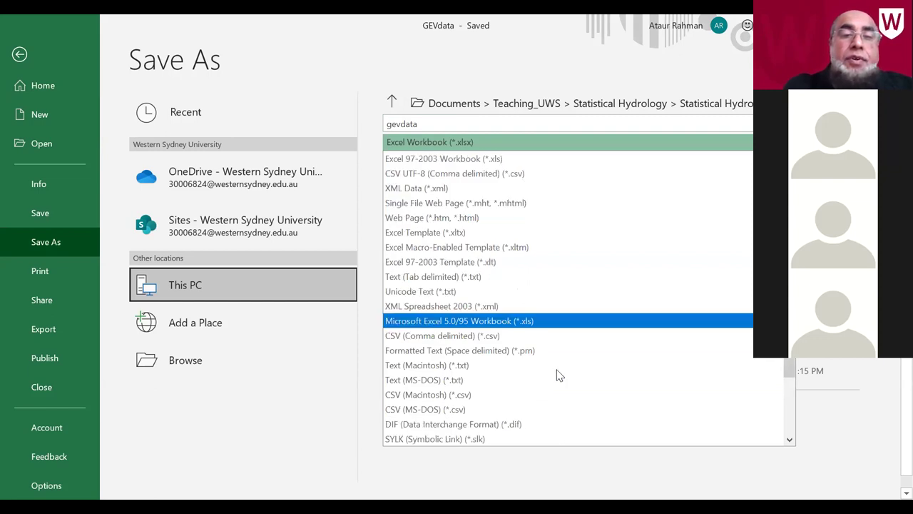
{"action": "left_click", "coordinate": [425, 408]}
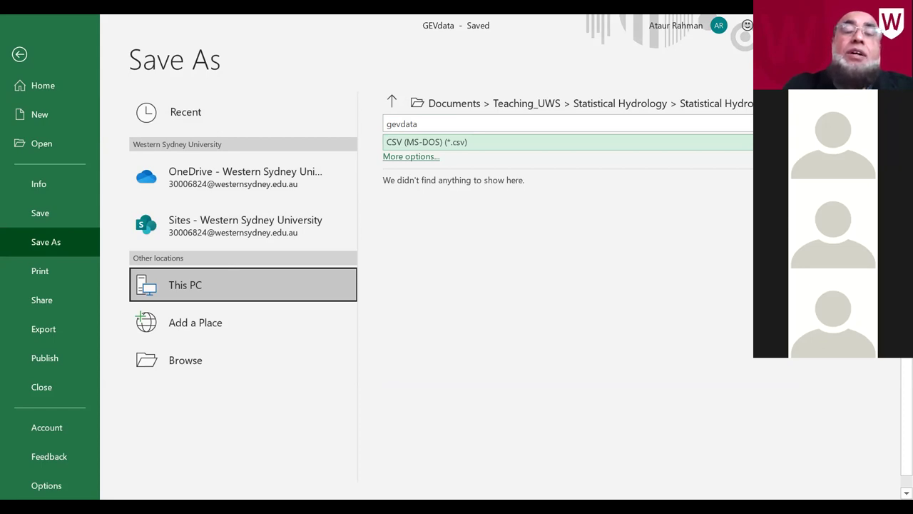
{"action": "left_click", "coordinate": [842, 123]}
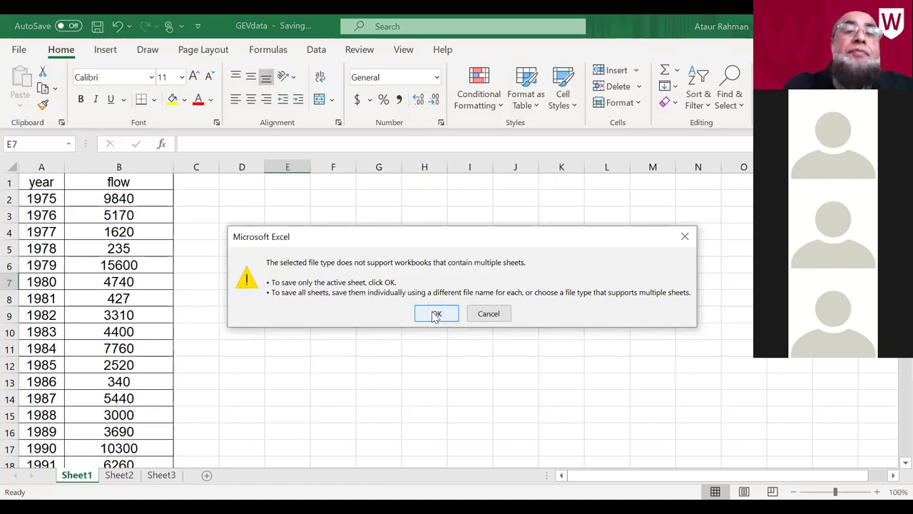
{"action": "left_click", "coordinate": [436, 315]}
Step: Close the gevdata CSV file without saving changes again
{"action": "left_click", "coordinate": [19, 52]}
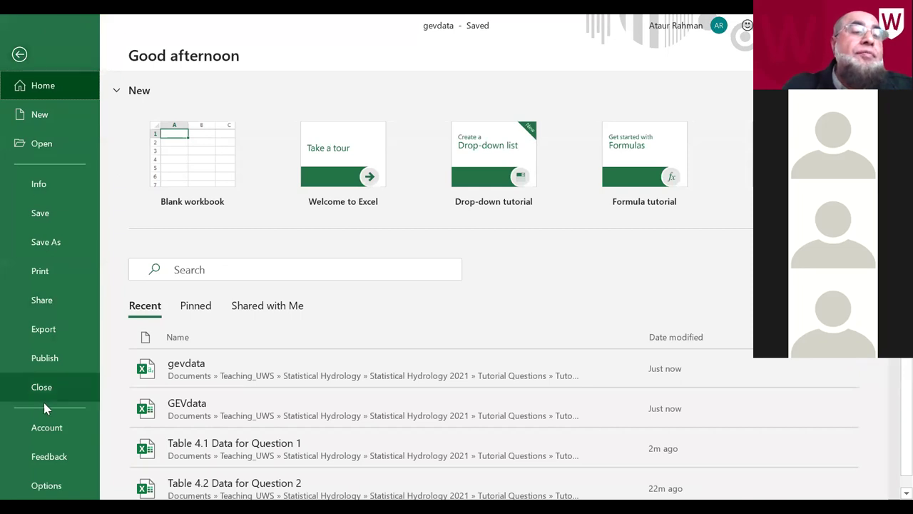
{"action": "left_click", "coordinate": [46, 391]}
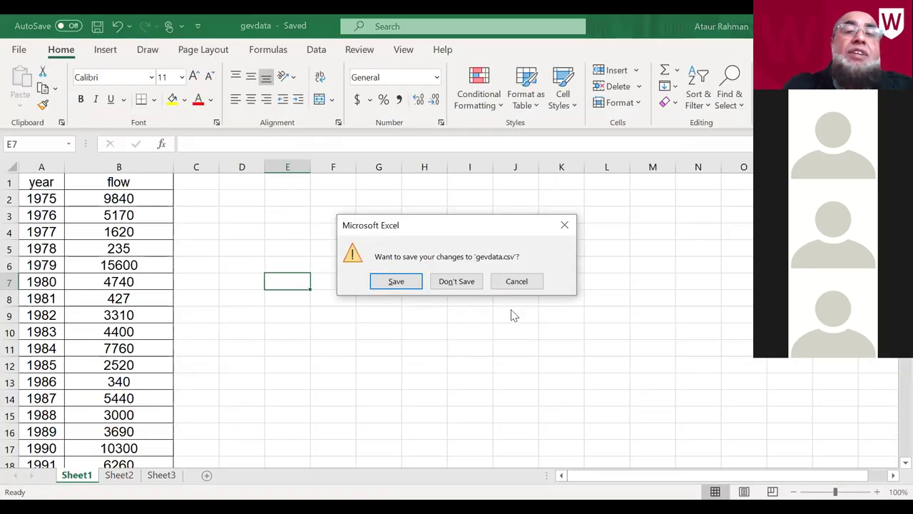
{"action": "left_click", "coordinate": [458, 284]}
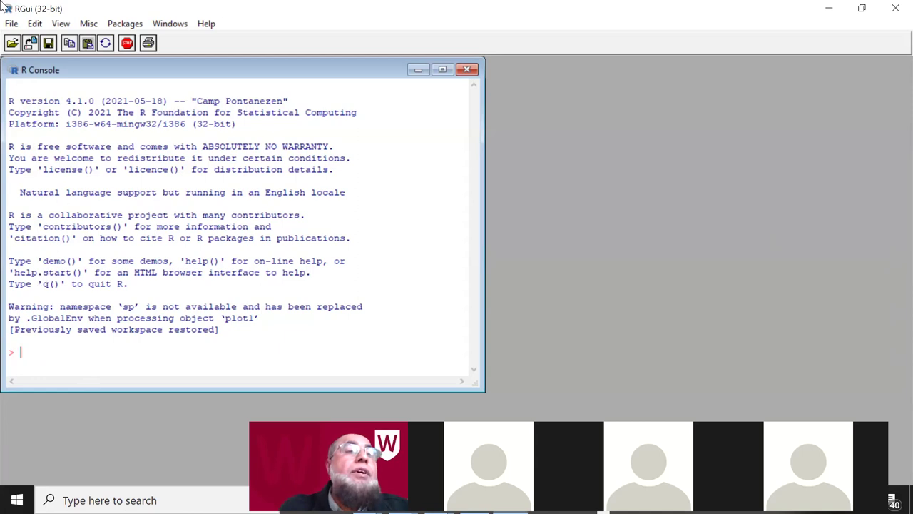
Step: Switch to RGui, start changing the working directory and open the Teaching_UWS folder inside Documents
{"action": "left_click", "coordinate": [12, 26]}
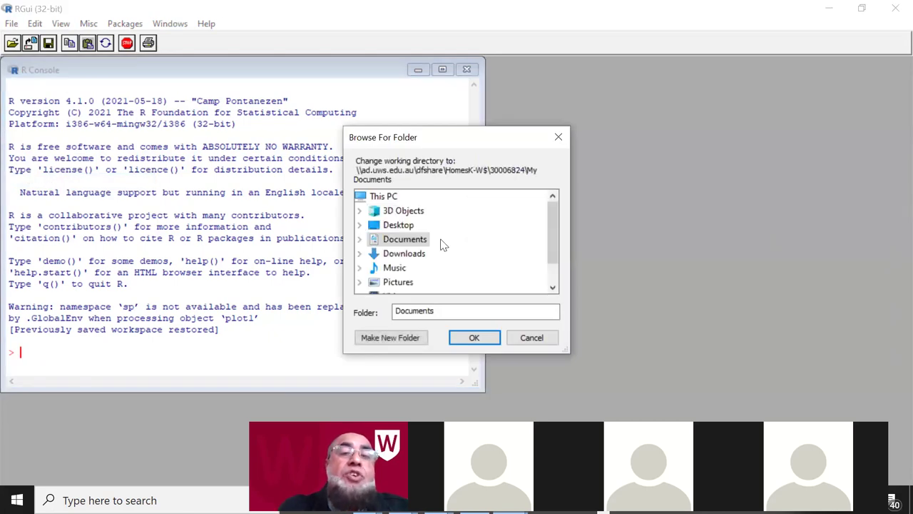
{"action": "double_click", "coordinate": [423, 241]}
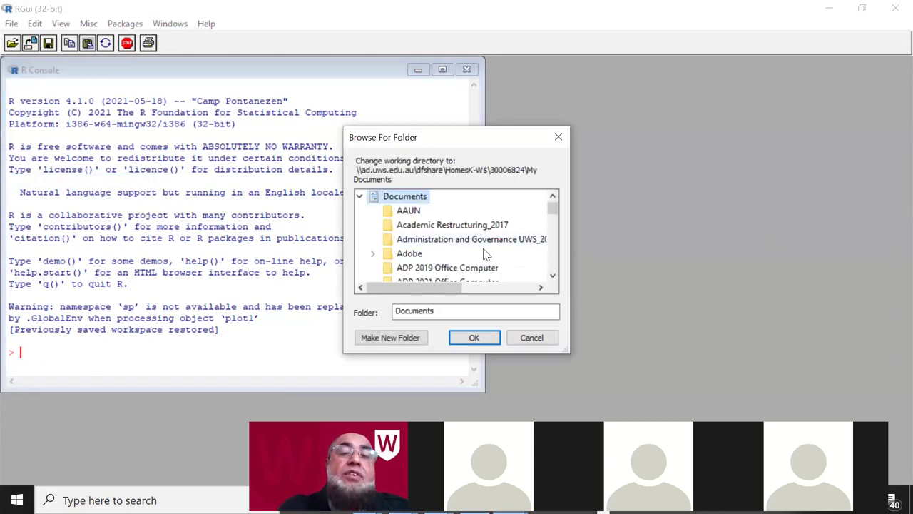
{"action": "scroll", "coordinate": [486, 255], "scroll_direction": "down", "scroll_amount": 2}
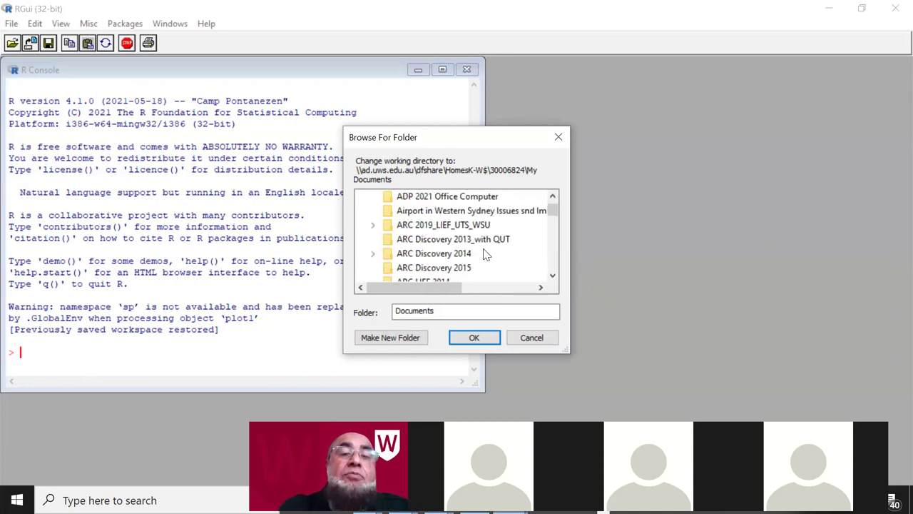
{"action": "scroll", "coordinate": [485, 255], "scroll_direction": "down", "scroll_amount": 6}
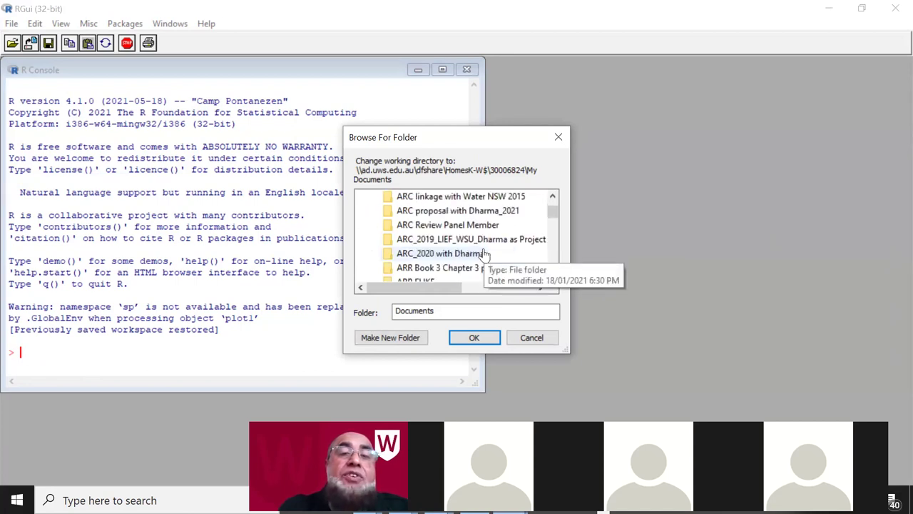
{"action": "scroll", "coordinate": [485, 255], "scroll_direction": "down", "scroll_amount": 10}
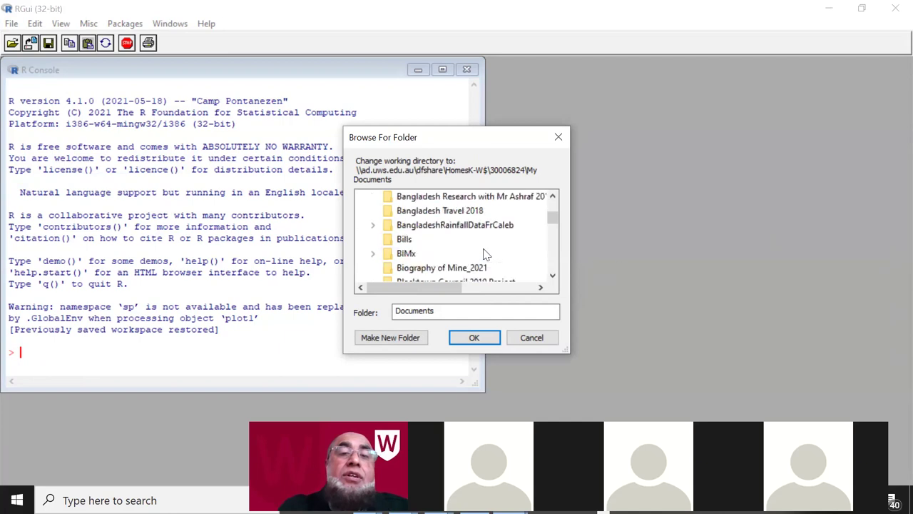
{"action": "scroll", "coordinate": [486, 255], "scroll_direction": "down", "scroll_amount": 12}
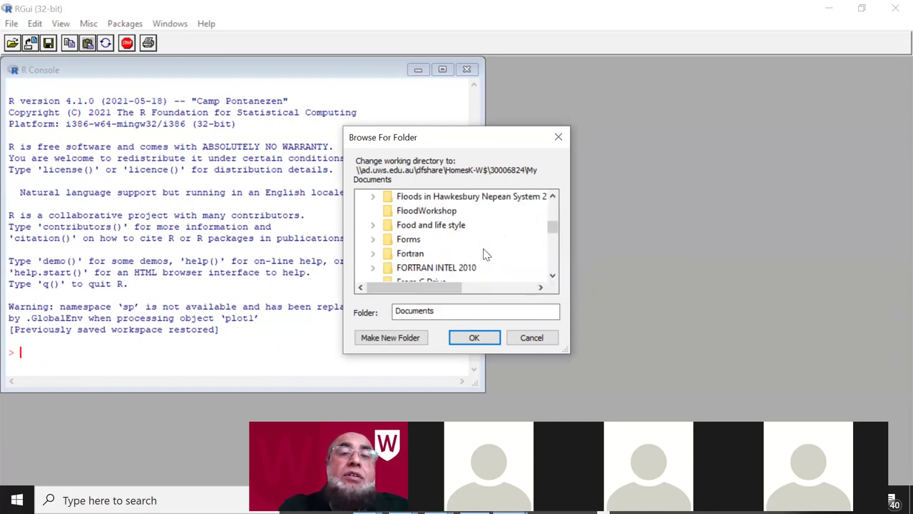
{"action": "scroll", "coordinate": [485, 255], "scroll_direction": "down", "scroll_amount": 12}
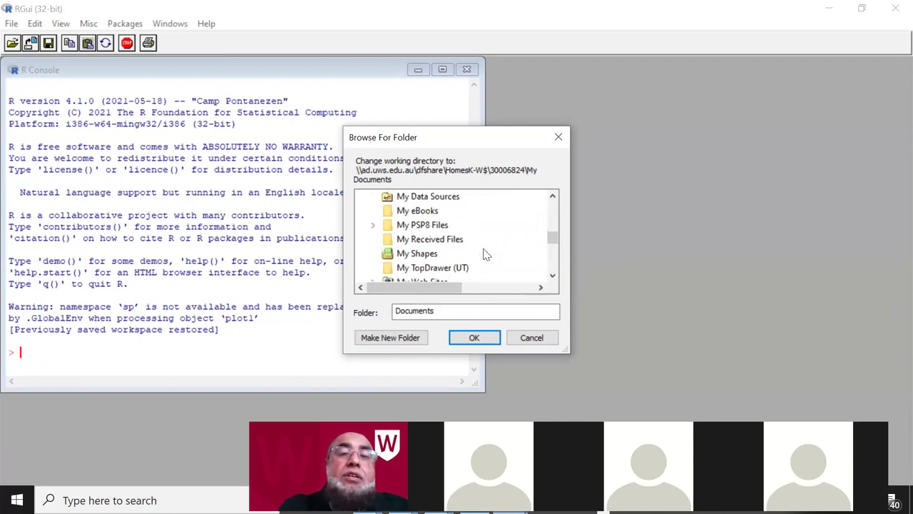
{"action": "scroll", "coordinate": [486, 255], "scroll_direction": "down", "scroll_amount": 12}
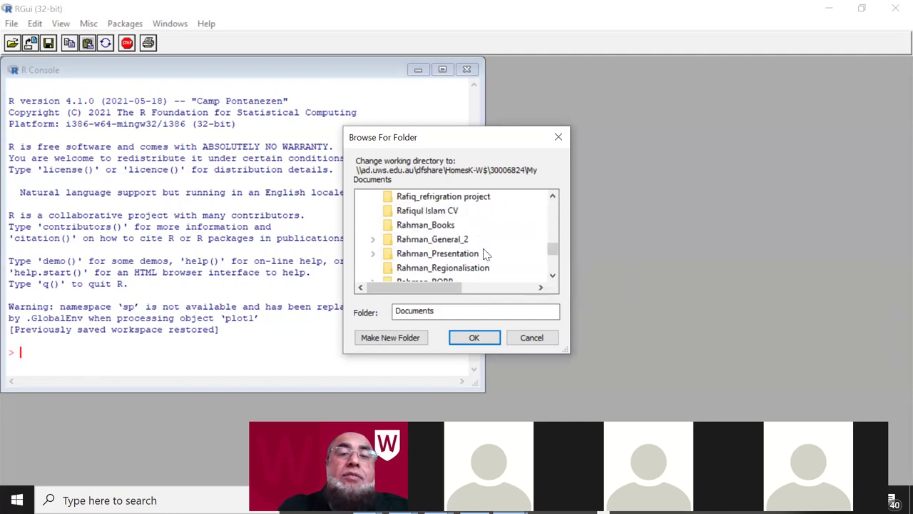
{"action": "scroll", "coordinate": [486, 255], "scroll_direction": "down", "scroll_amount": 2}
{"action": "scroll", "coordinate": [486, 255], "scroll_direction": "down", "scroll_amount": 2}
{"action": "left_click", "coordinate": [430, 262]}
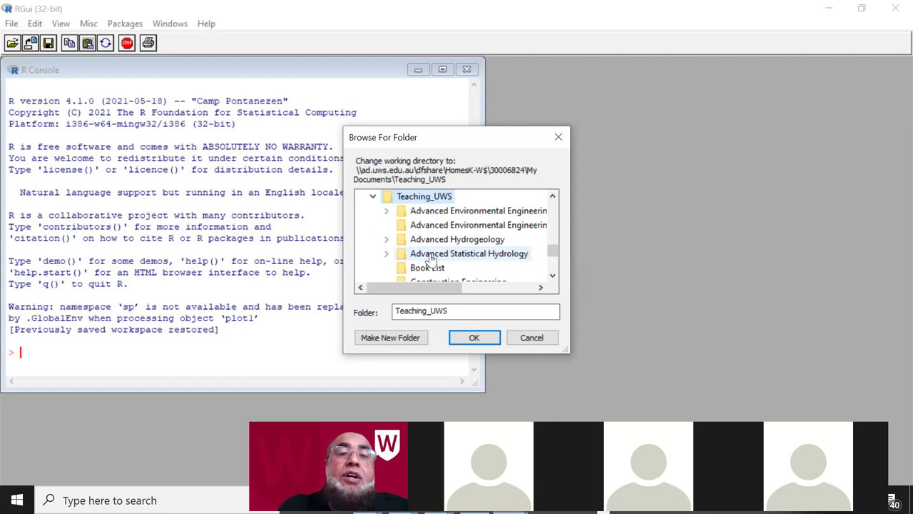
Step: Open the Statistical Hydrology folder inside Teaching_UWS and expand its Statistical Hydrology 2021 subfolder
{"action": "scroll", "coordinate": [436, 258], "scroll_direction": "down", "scroll_amount": 2}
{"action": "scroll", "coordinate": [442, 258], "scroll_direction": "down", "scroll_amount": 8}
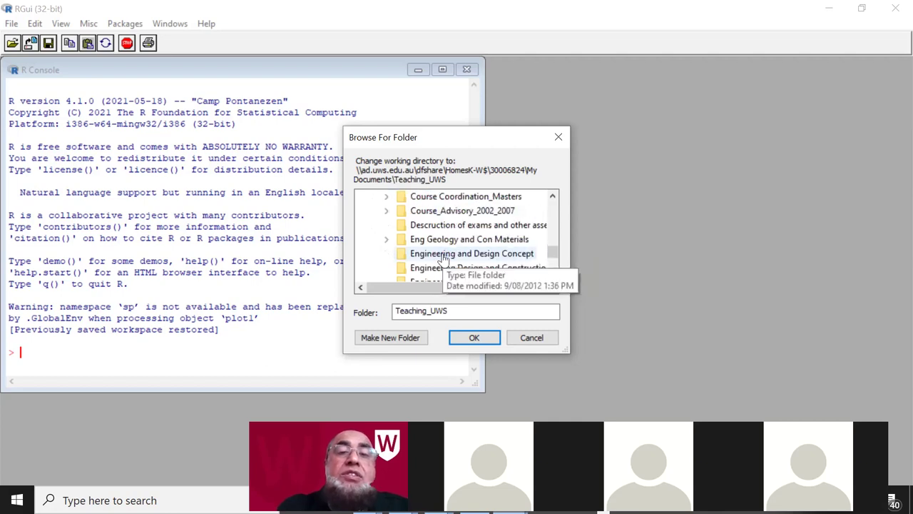
{"action": "scroll", "coordinate": [443, 259], "scroll_direction": "down", "scroll_amount": 10}
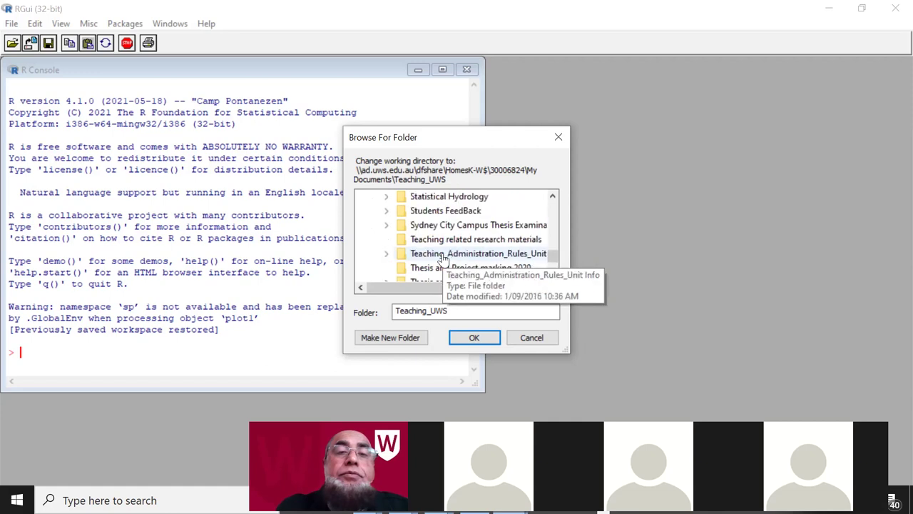
{"action": "double_click", "coordinate": [446, 199]}
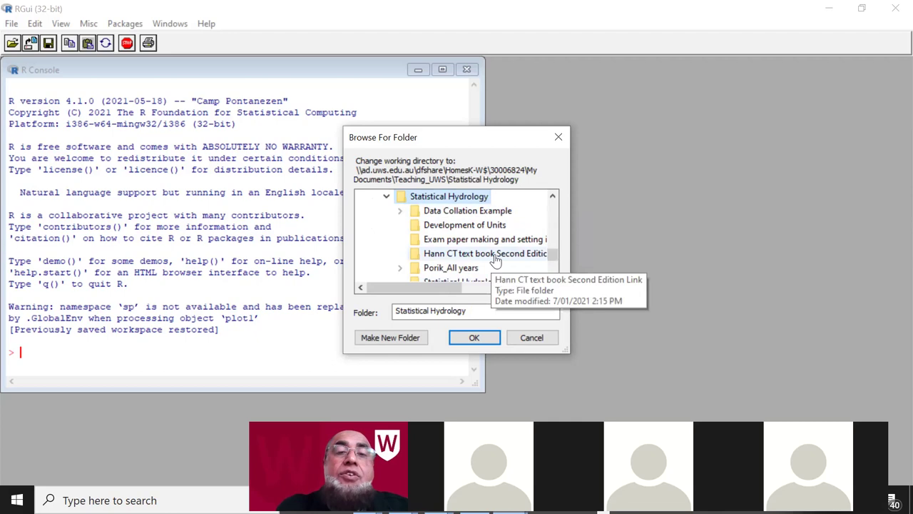
{"action": "scroll", "coordinate": [496, 259], "scroll_direction": "down", "scroll_amount": 1}
{"action": "scroll", "coordinate": [495, 259], "scroll_direction": "down", "scroll_amount": 1}
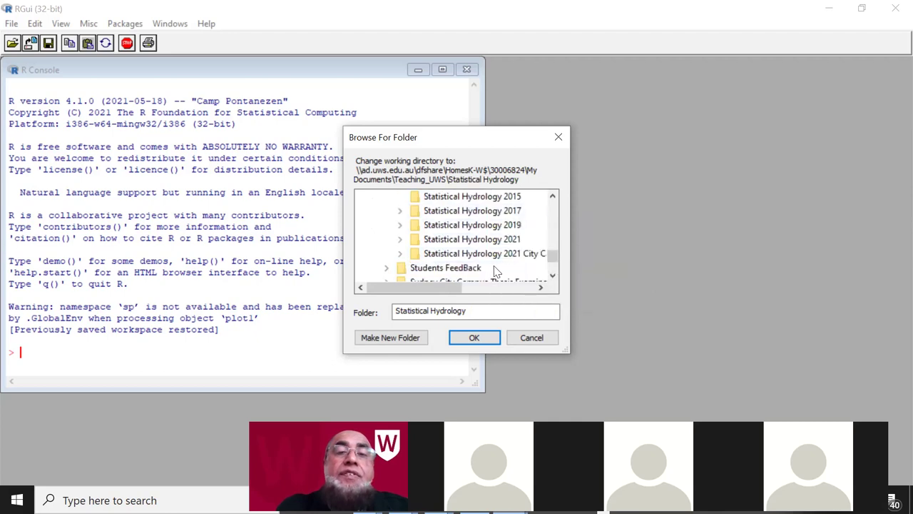
{"action": "double_click", "coordinate": [490, 243]}
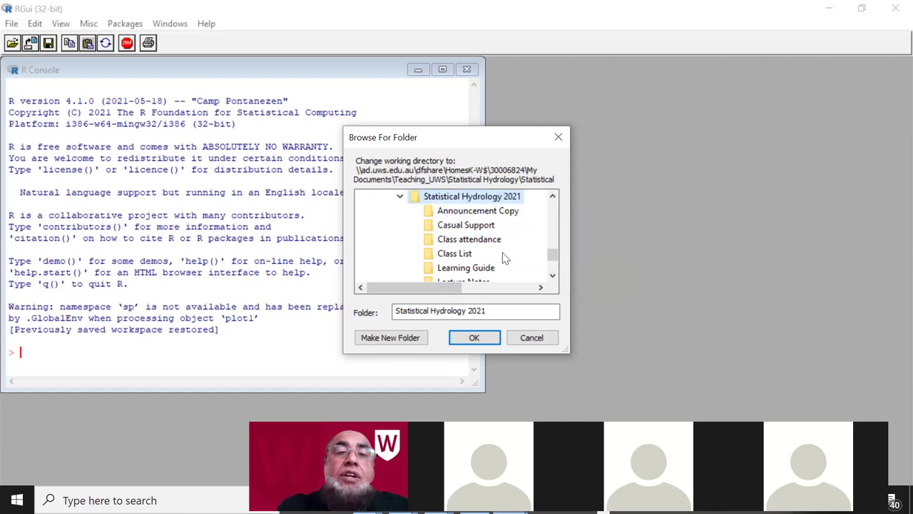
Step: Set the working directory to the Tutorial 4 folder inside Tutorial Questions
{"action": "scroll", "coordinate": [504, 258], "scroll_direction": "down", "scroll_amount": 1}
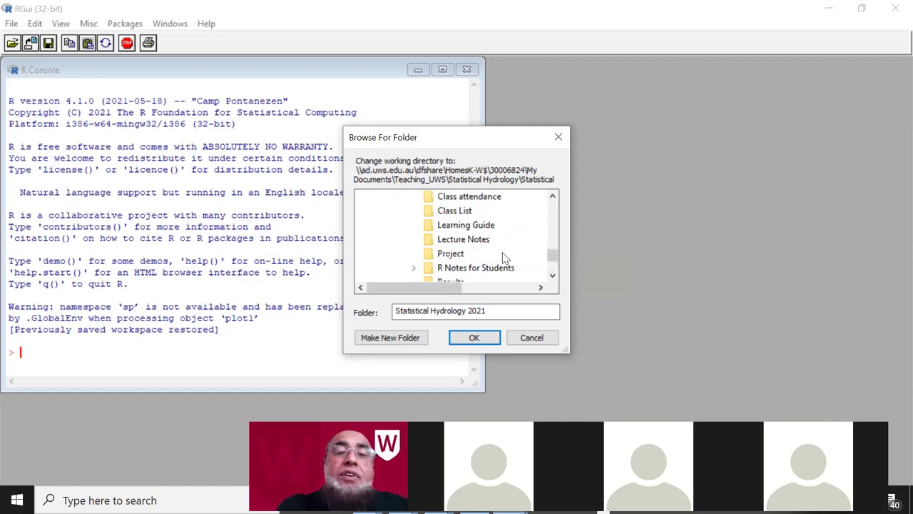
{"action": "scroll", "coordinate": [503, 258], "scroll_direction": "down", "scroll_amount": 1}
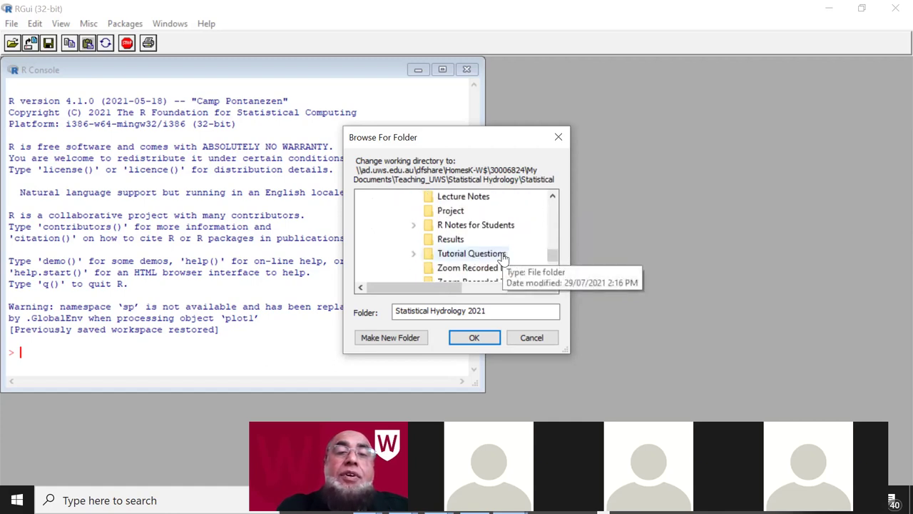
{"action": "double_click", "coordinate": [498, 256]}
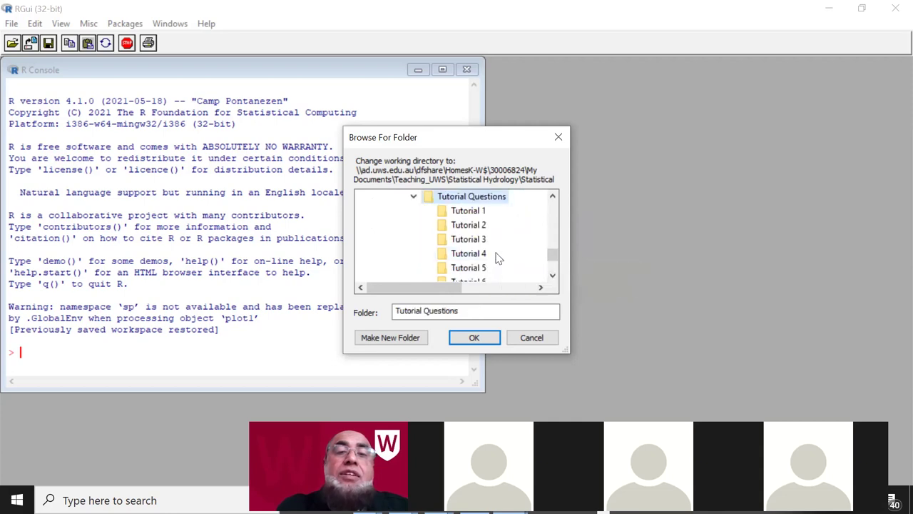
{"action": "left_click", "coordinate": [475, 256]}
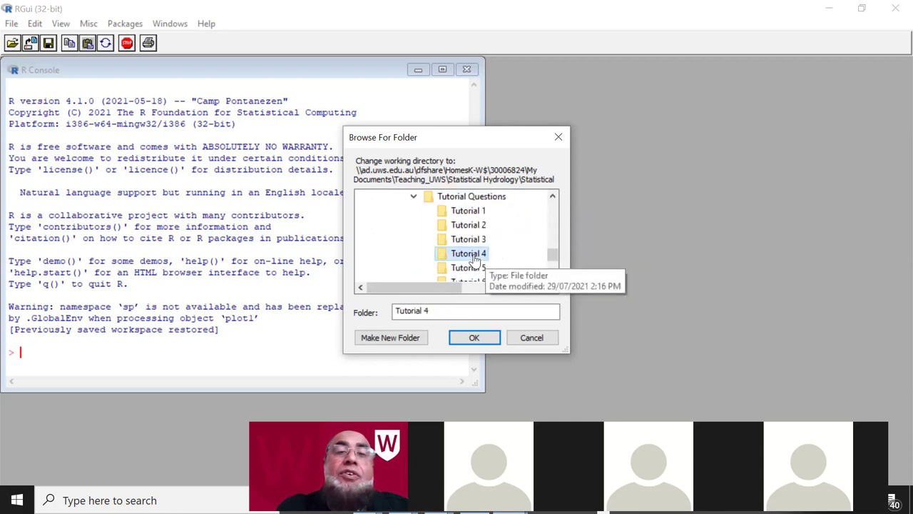
{"action": "left_click", "coordinate": [475, 338]}
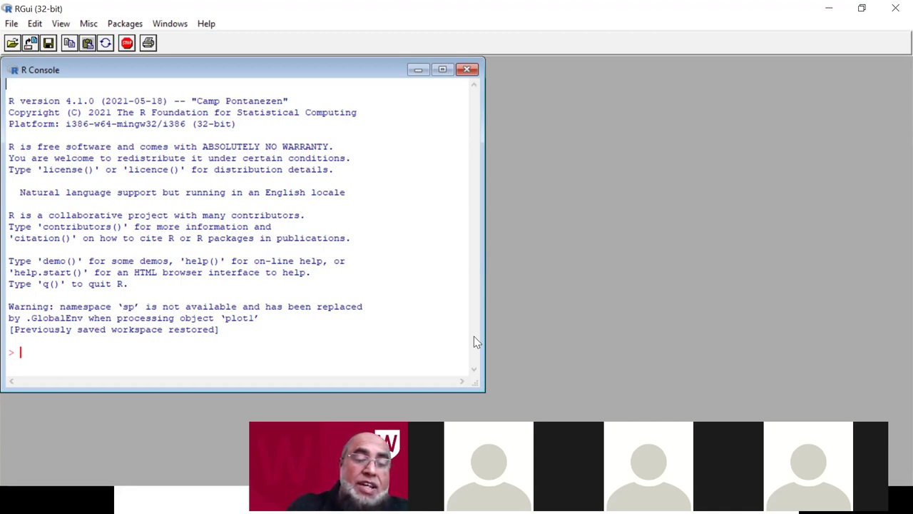
Step: Read gevdata.csv into an object named gevdata using read.csv with header=T
{"action": "type", "text": "ge"}
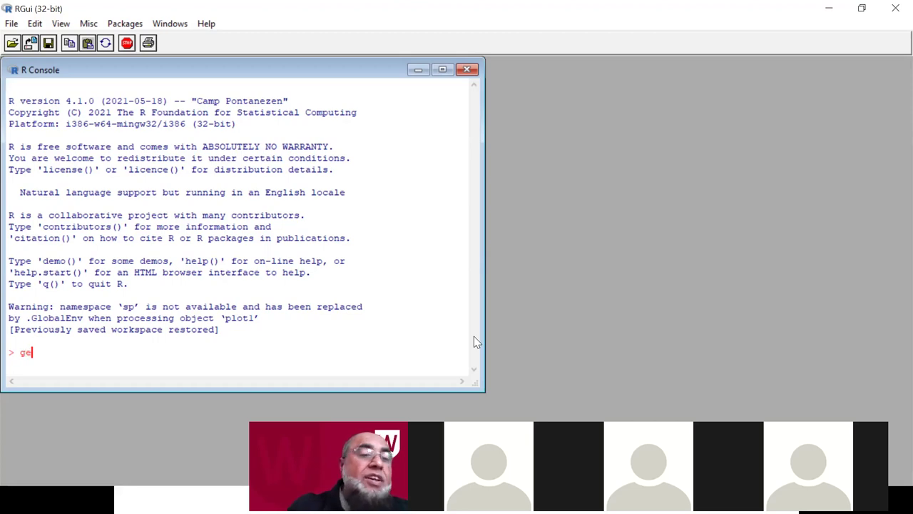
{"action": "type", "text": "vda"}
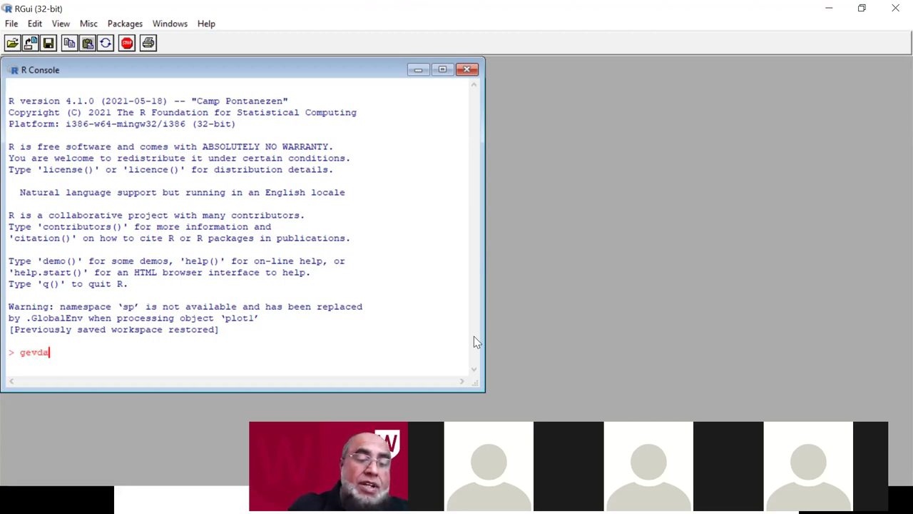
{"action": "type", "text": "ta"}
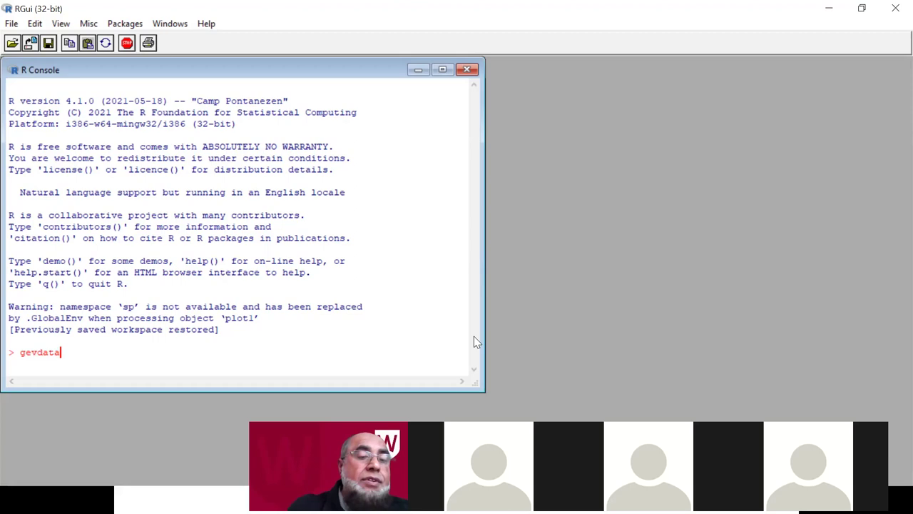
{"action": "type", "text": "="}
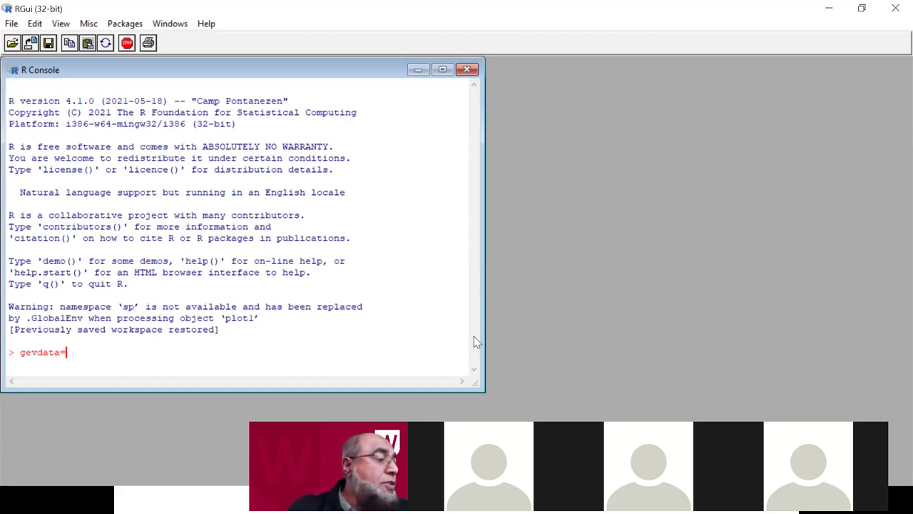
{"action": "type", "text": "read"}
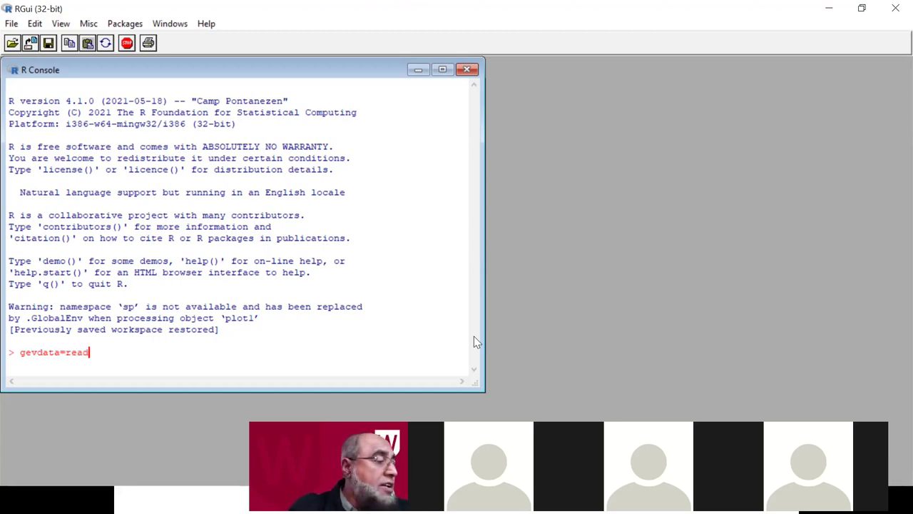
{"action": "type", "text": ".csv"}
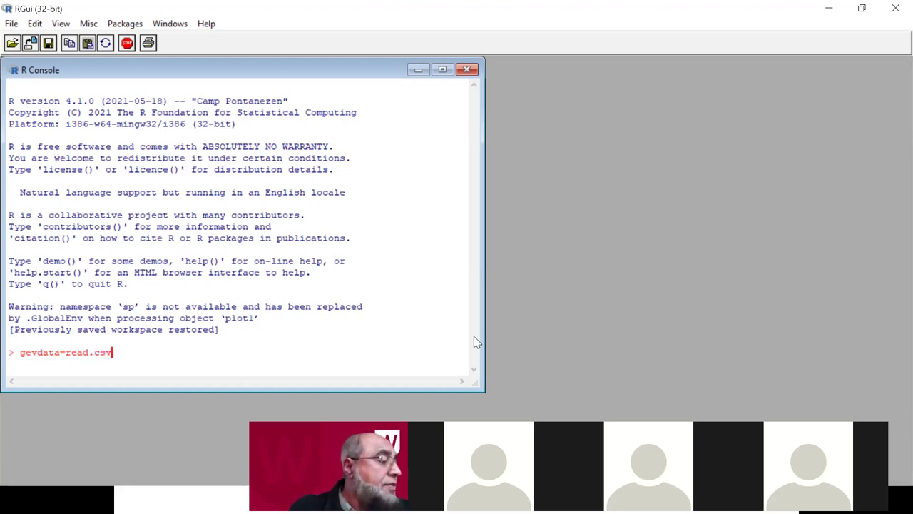
{"action": "type", "text": "(\""}
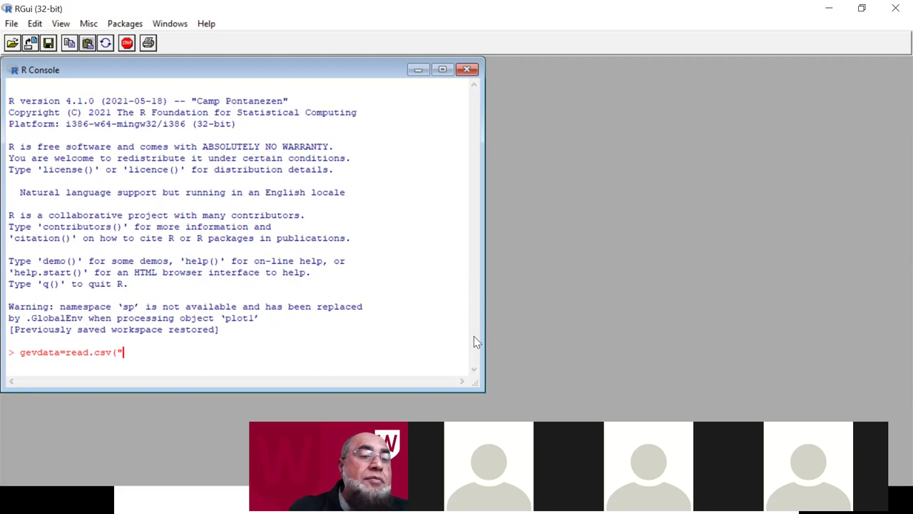
{"action": "type", "text": "gevda"}
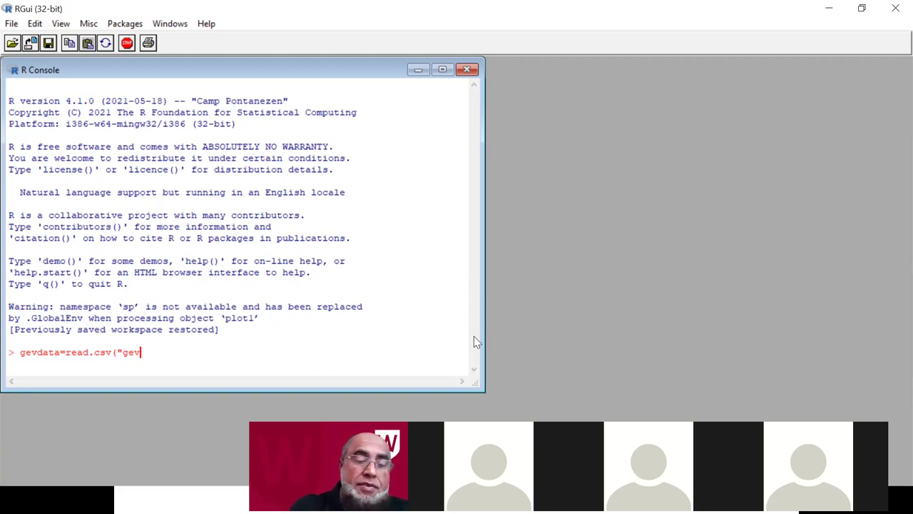
{"action": "type", "text": "ta"}
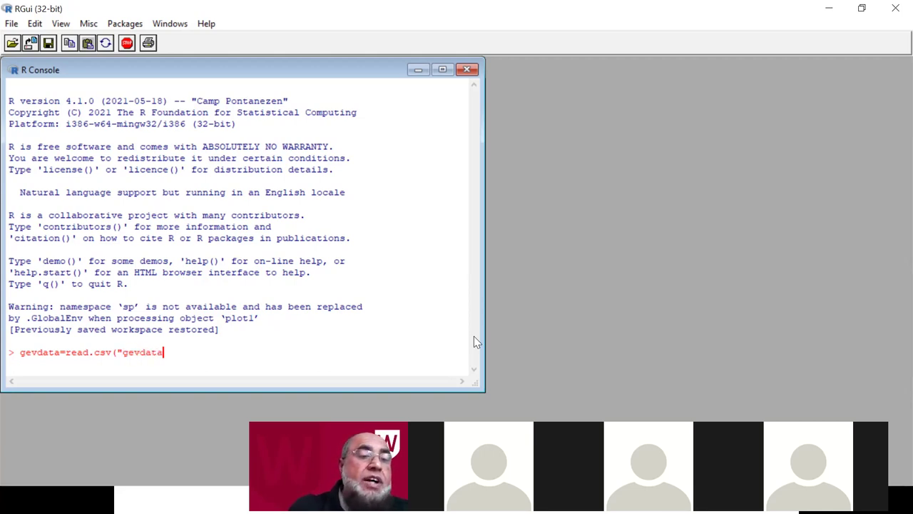
{"action": "type", "text": "."}
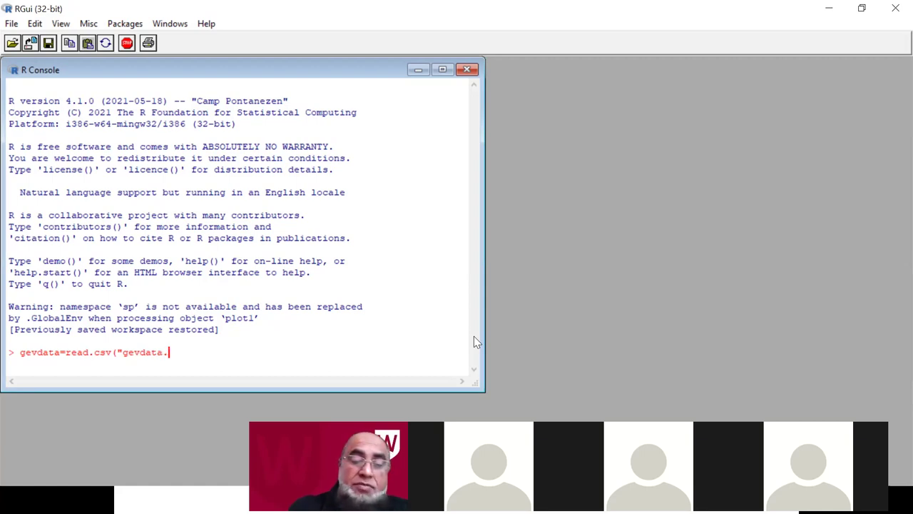
{"action": "type", "text": "csv\","}
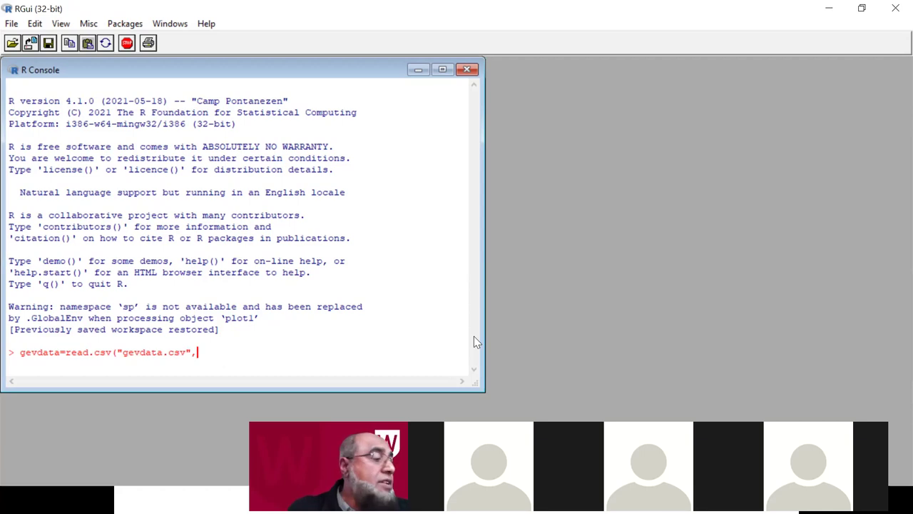
{"action": "type", "text": "h"}
{"action": "key", "text": "BackSpace"}
{"action": "type", "text": "header"}
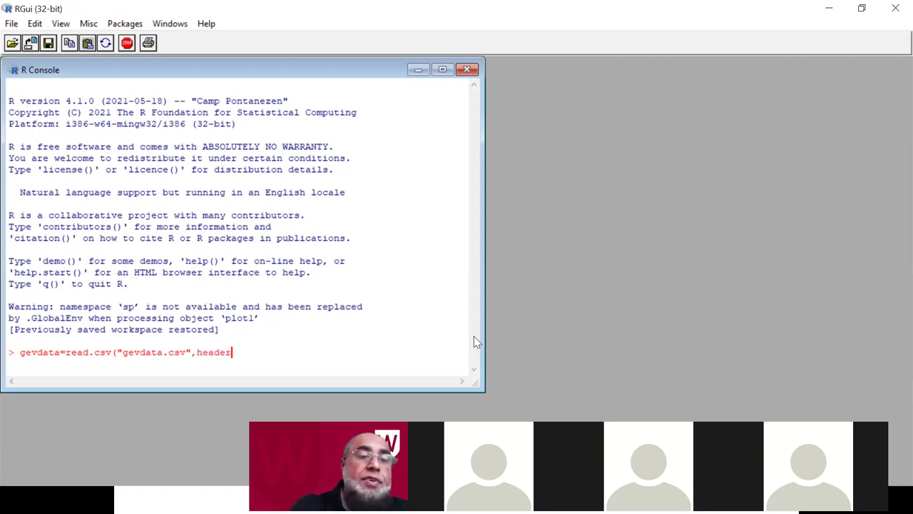
{"action": "type", "text": "=T"}
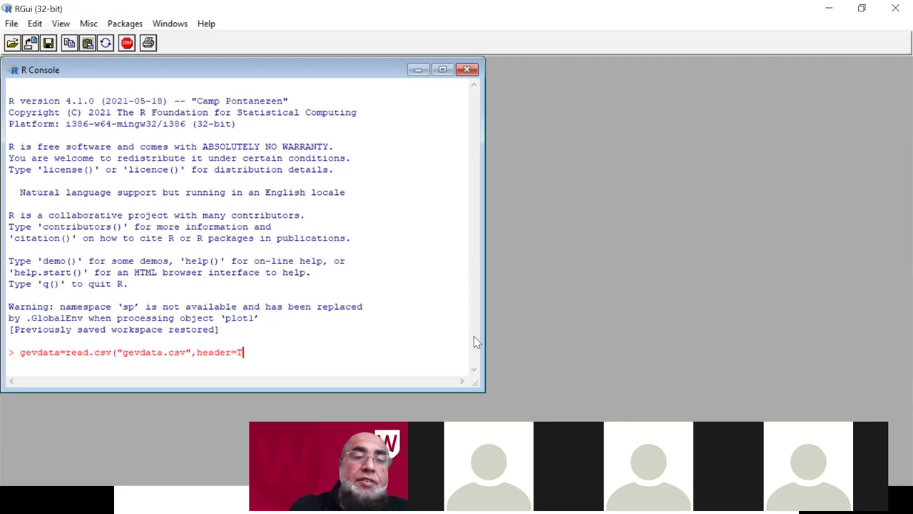
{"action": "type", "text": ")"}
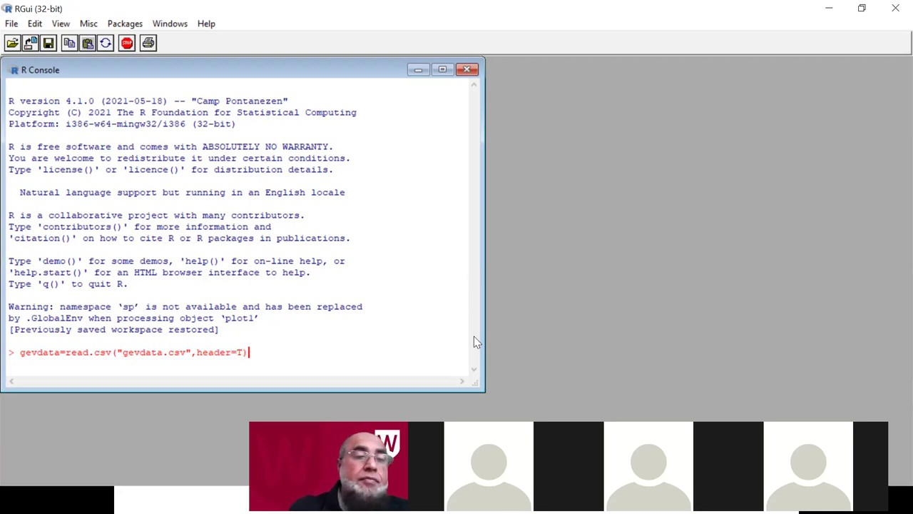
{"action": "key", "text": "Return"}
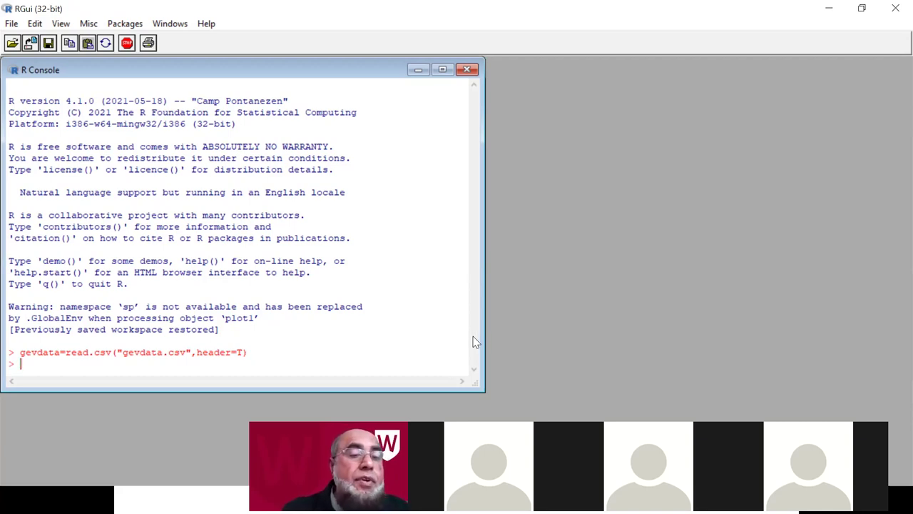
Step: Attach the gevdata data frame with attach(gevdata) so its columns can be called directly
{"action": "type", "text": "attach("}
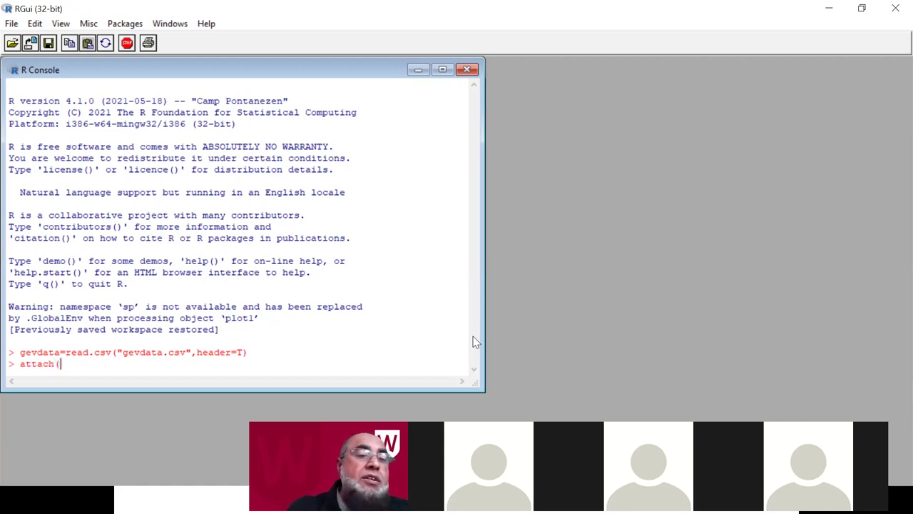
{"action": "type", "text": "gevdata)"}
{"action": "key", "text": "Return"}
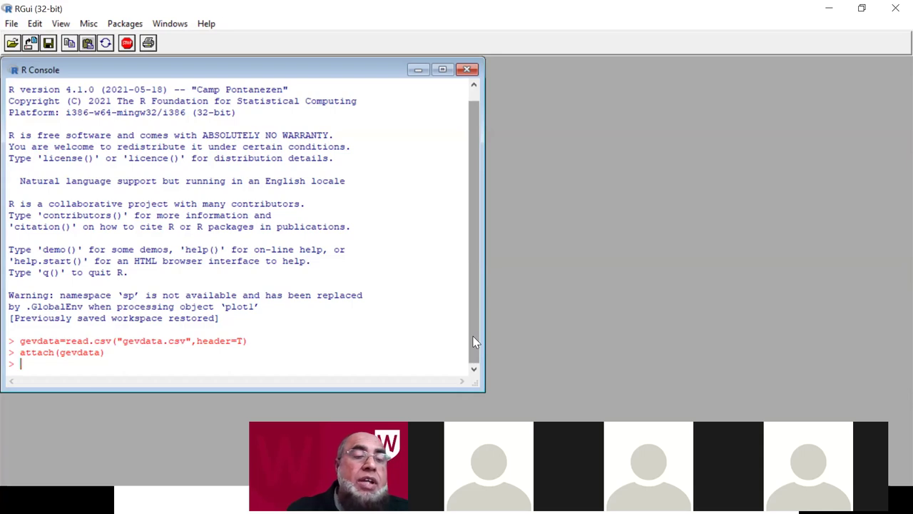
Step: List the column names of the imported data with names(gevdata)
{"action": "type", "text": "names"}
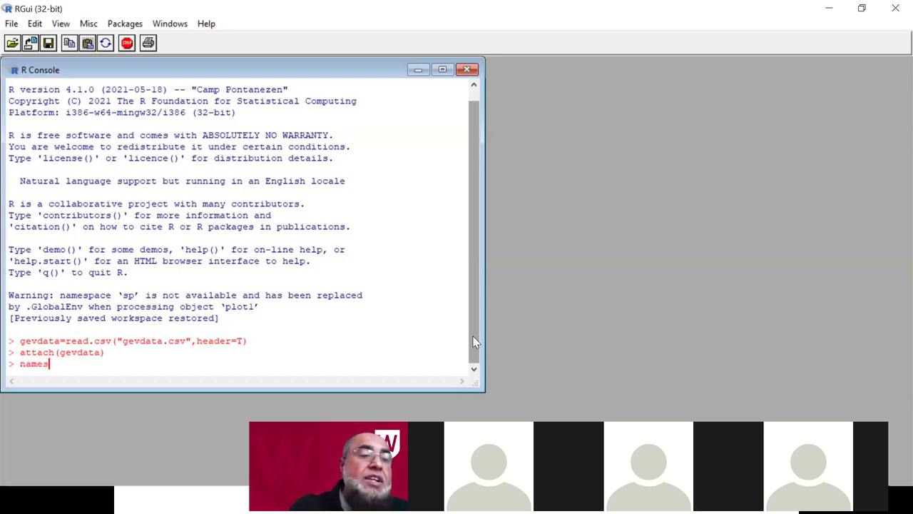
{"action": "type", "text": "("}
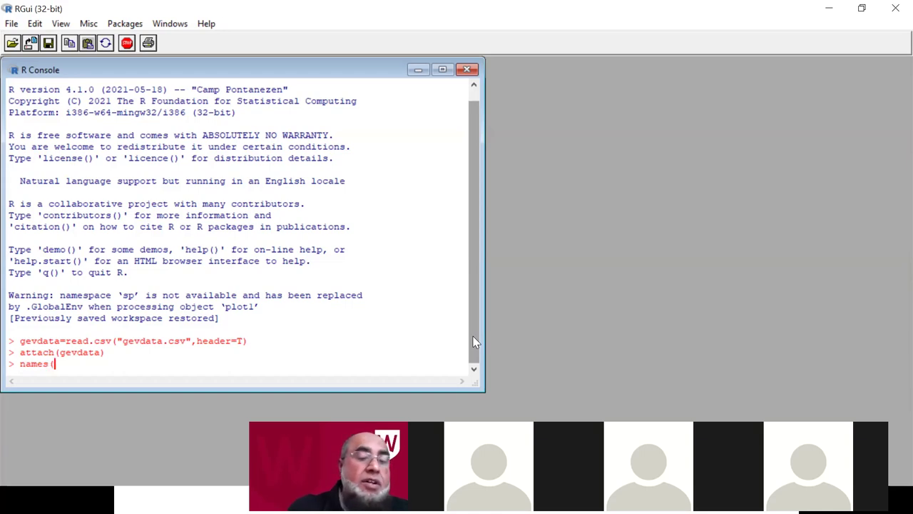
{"action": "type", "text": "gevda"}
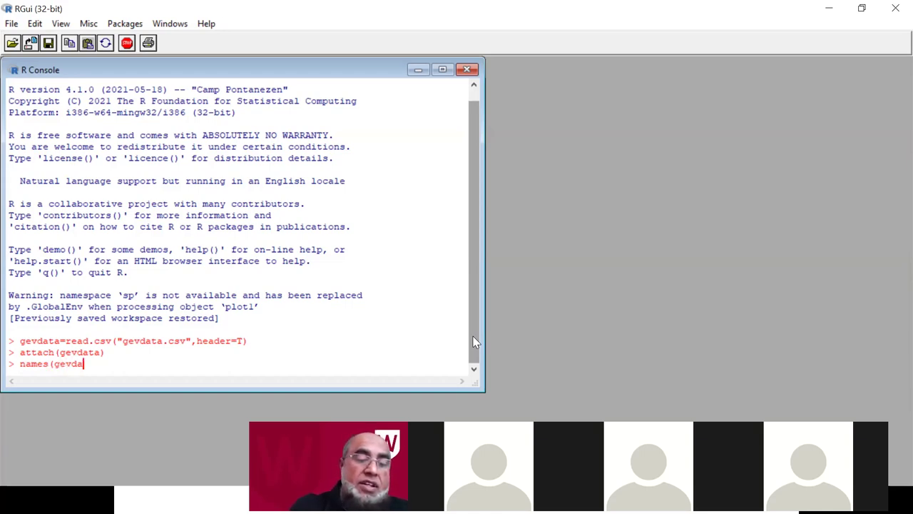
{"action": "type", "text": "ta)"}
{"action": "key", "text": "Return"}
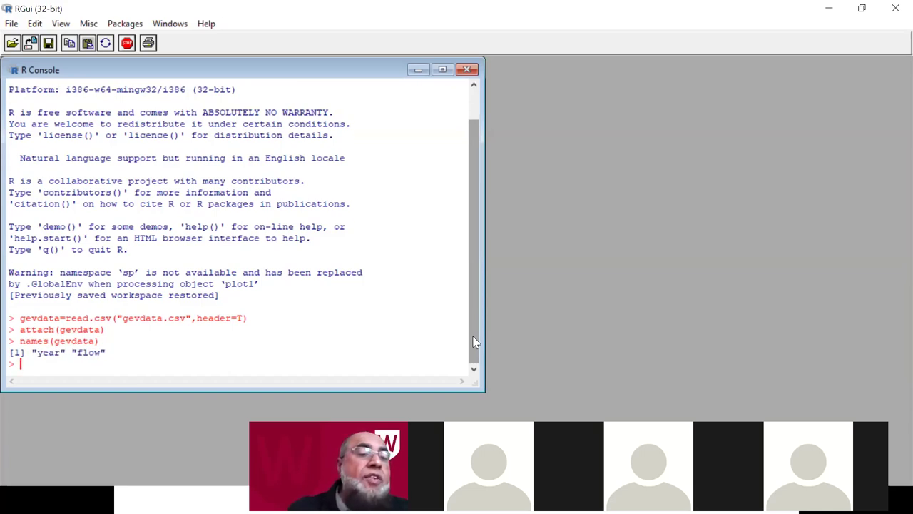
Step: Print the full contents of gevdata in the console to check the imported records
{"action": "type", "text": "g"}
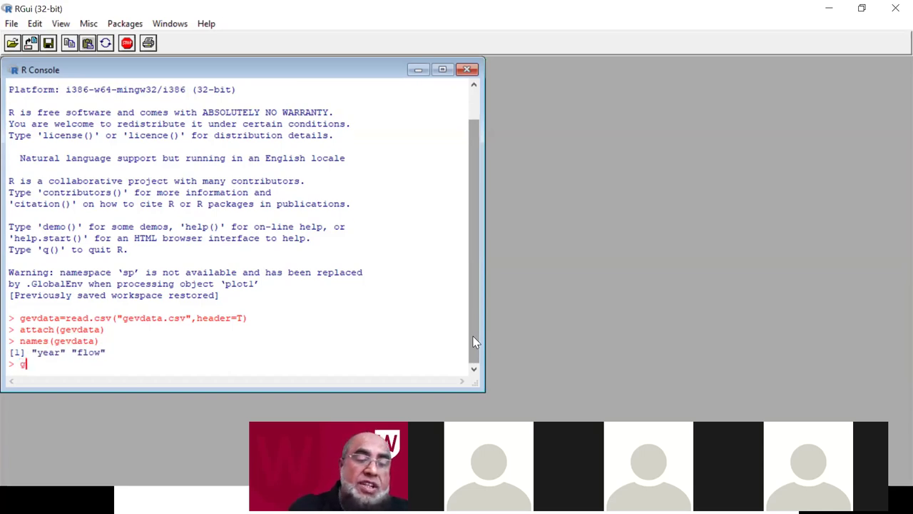
{"action": "type", "text": "evdata"}
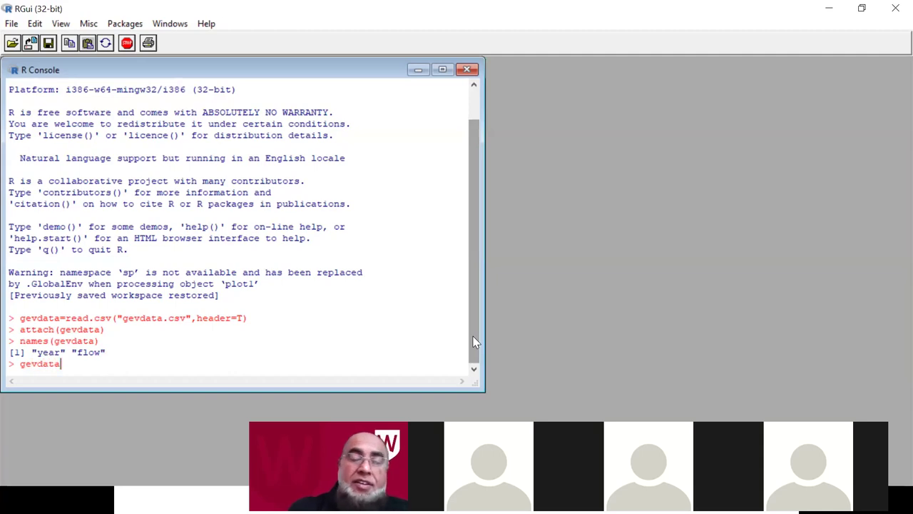
{"action": "key", "text": "Return"}
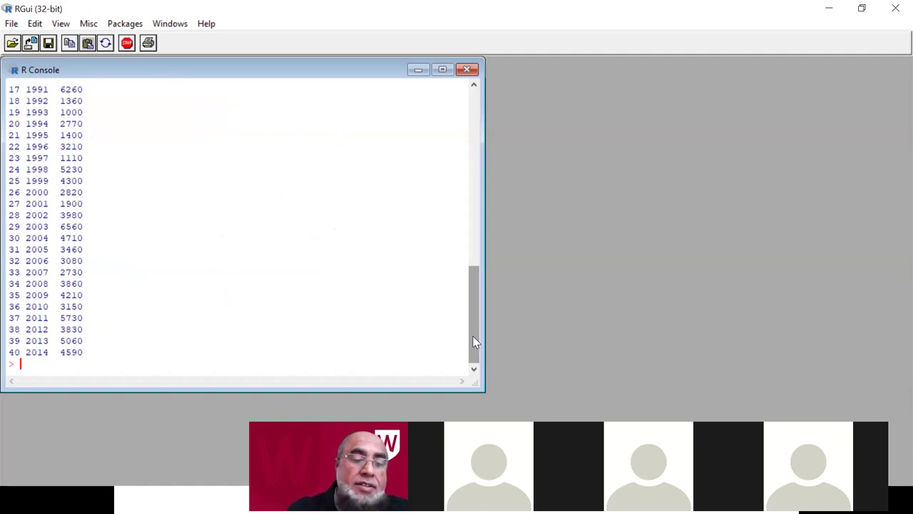
Step: Start entering a str command at the console prompt
{"action": "type", "text": "#"}
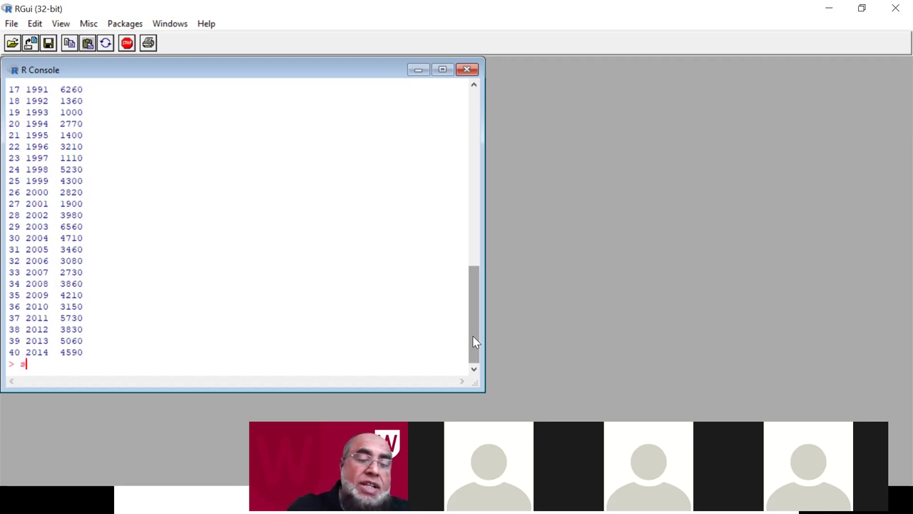
{"action": "type", "text": "tr"}
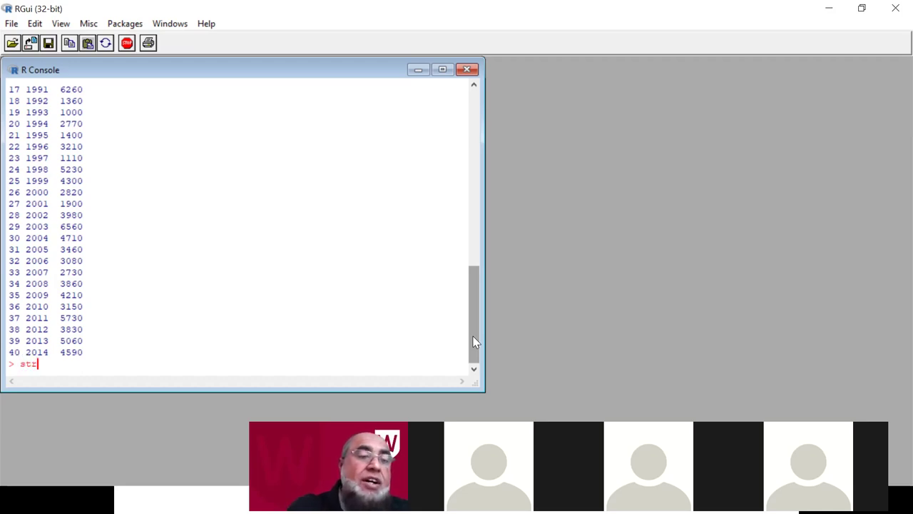
Step: Show the structure of the gevdata data frame and print the values of its flow variable
{"action": "type", "text": "(gevdata)"}
{"action": "key", "text": "Return"}
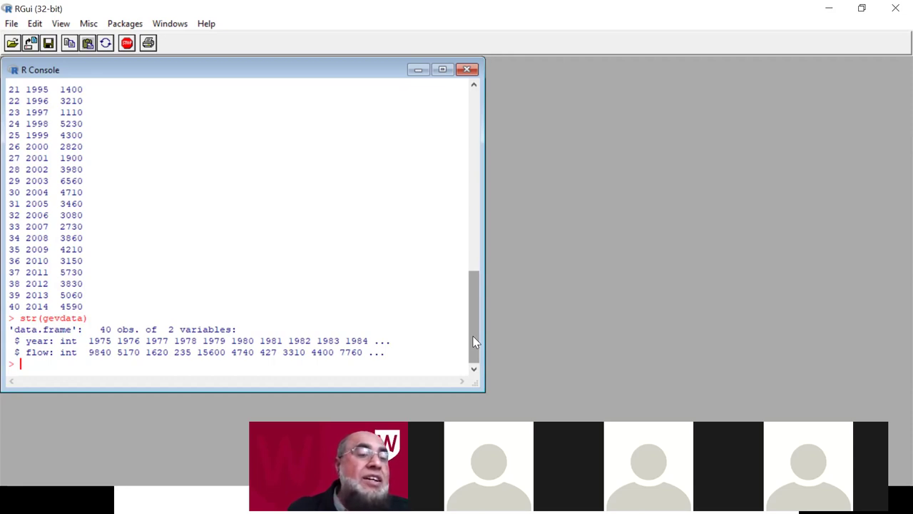
{"action": "type", "text": "flow"}
{"action": "key", "text": "Return"}
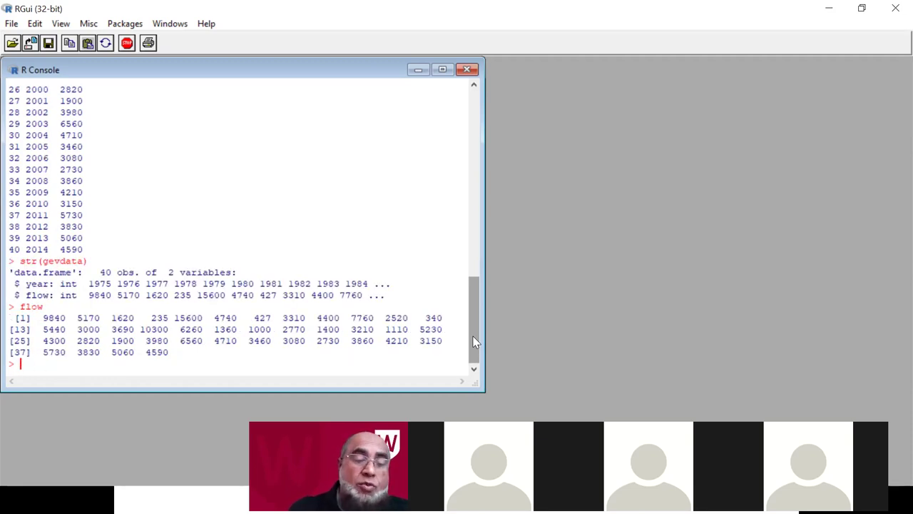
Step: Plot flow against year as a scatter plot with plot(year,flow)
{"action": "type", "text": "plot"}
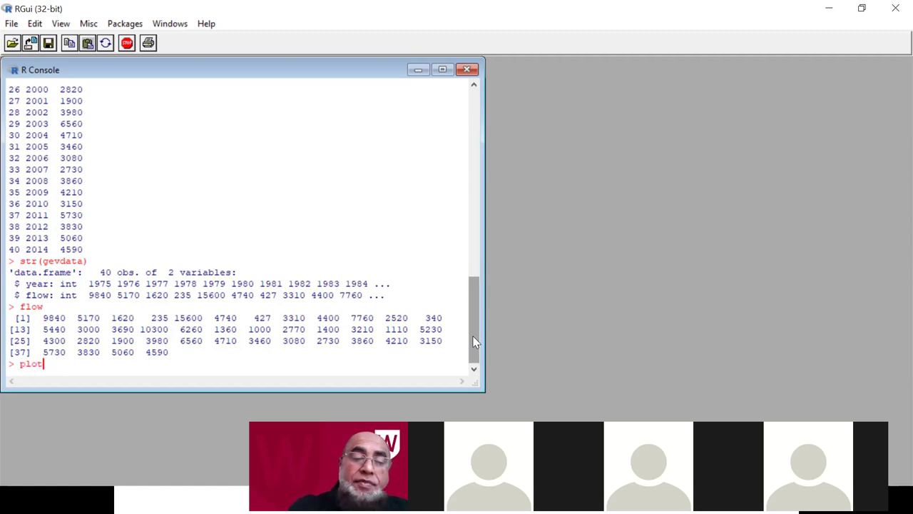
{"action": "type", "text": "(year"}
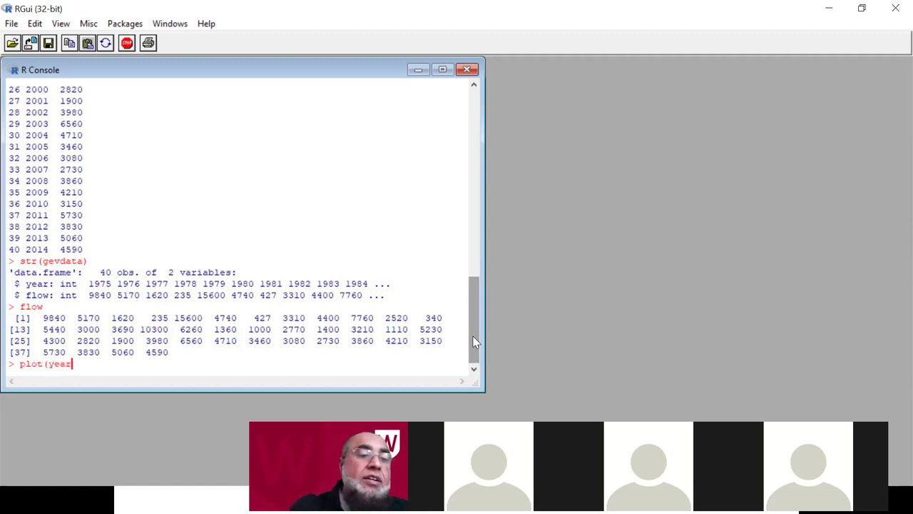
{"action": "type", "text": ",flo"}
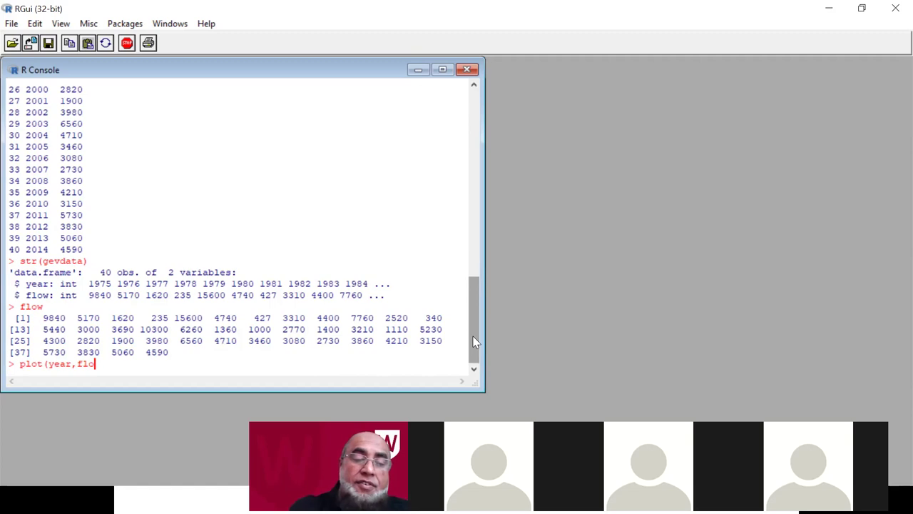
{"action": "type", "text": "w)"}
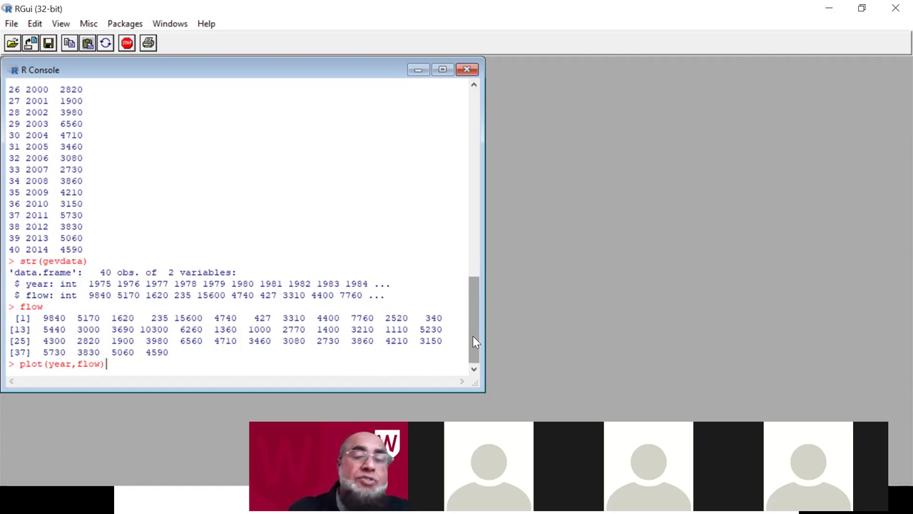
{"action": "key", "text": "Return"}
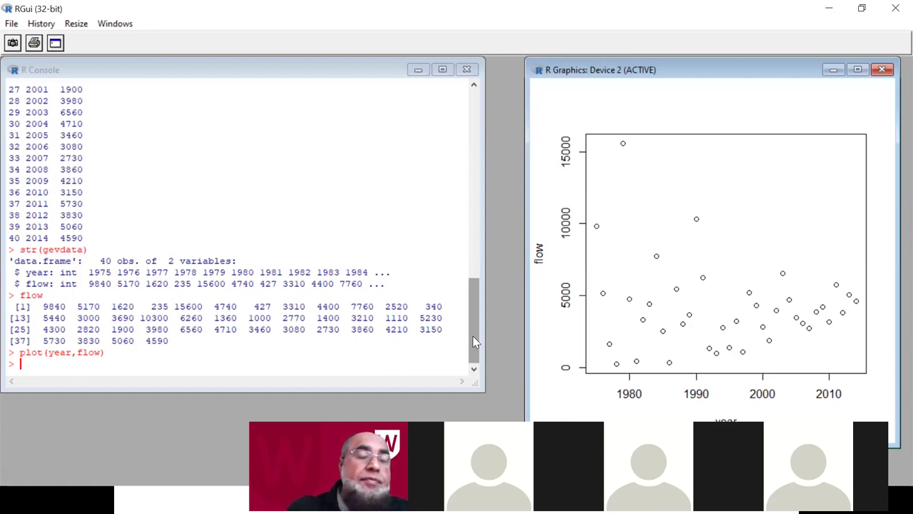
Step: Draw a histogram of the flow variable with hist(flow)
{"action": "left_click", "coordinate": [32, 368]}
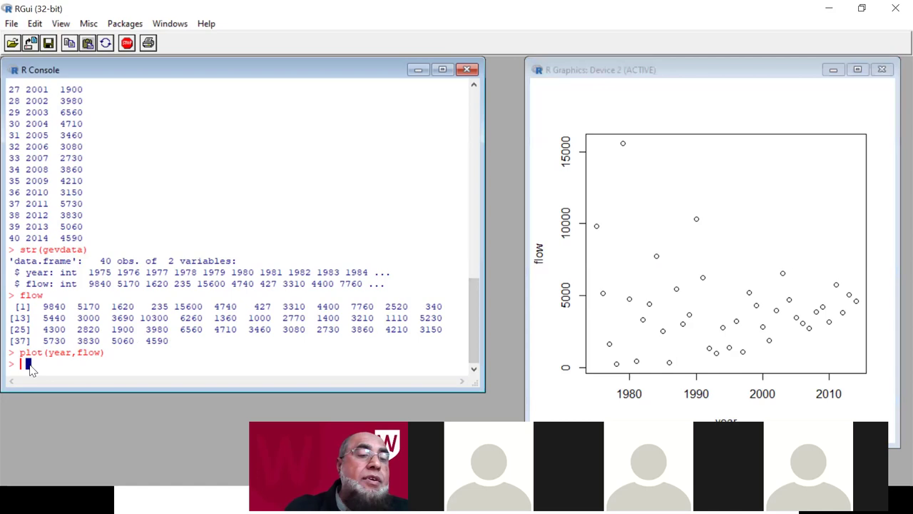
{"action": "type", "text": "hist(flow)"}
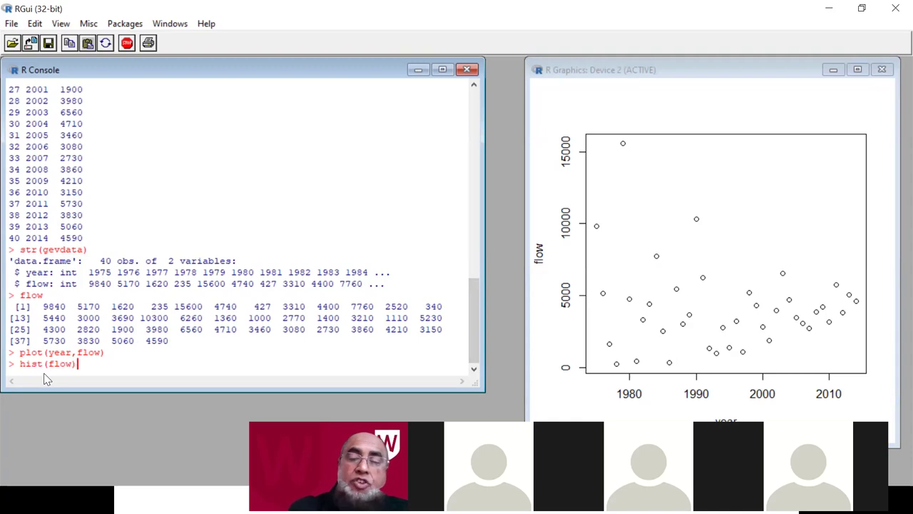
{"action": "key", "text": "Return"}
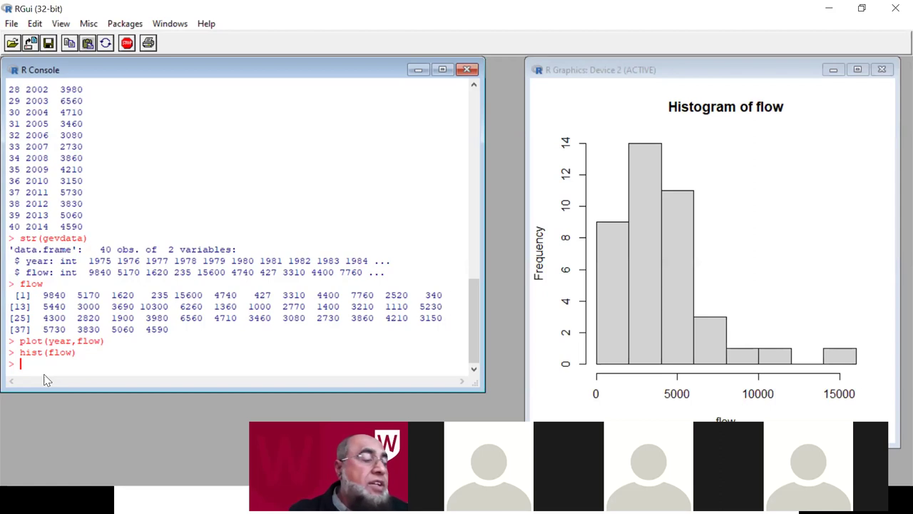
Step: Assign F the non-exceedance probability 1-1/100 and print F
{"action": "type", "text": "f"}
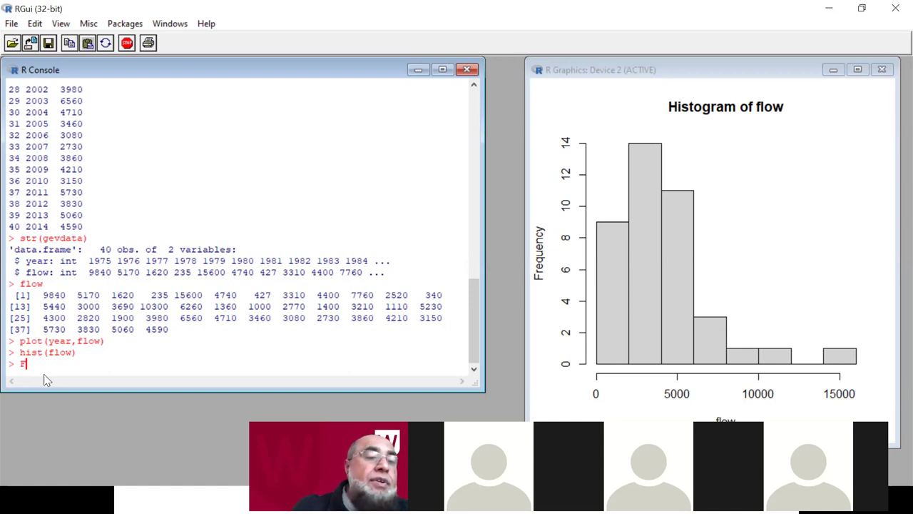
{"action": "type", "text": "="}
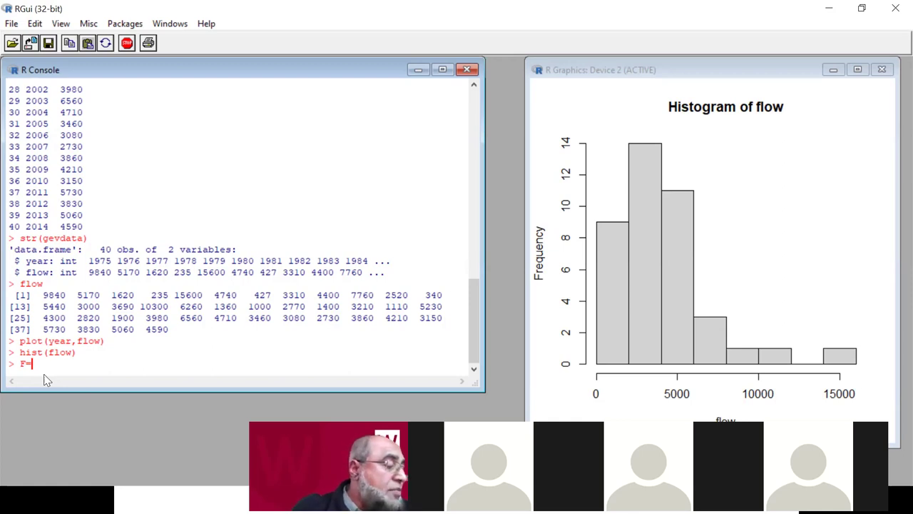
{"action": "type", "text": "1-"}
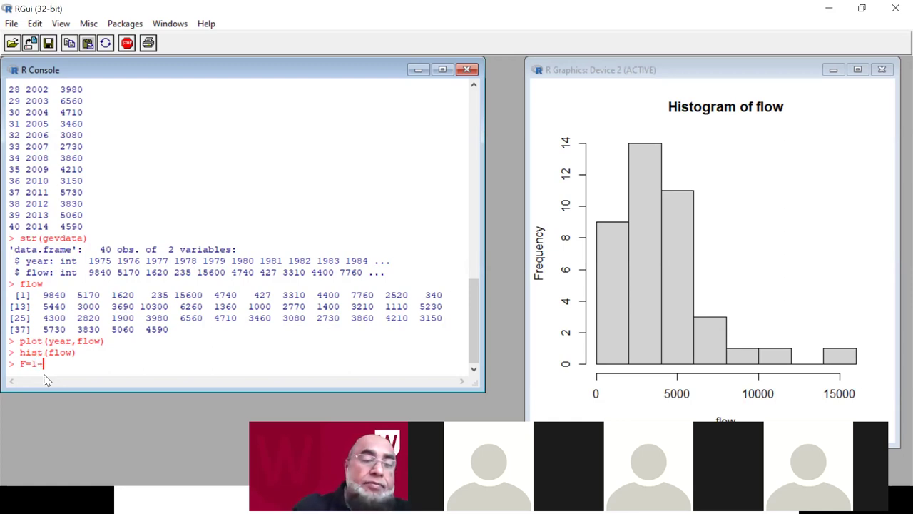
{"action": "type", "text": "1/1"}
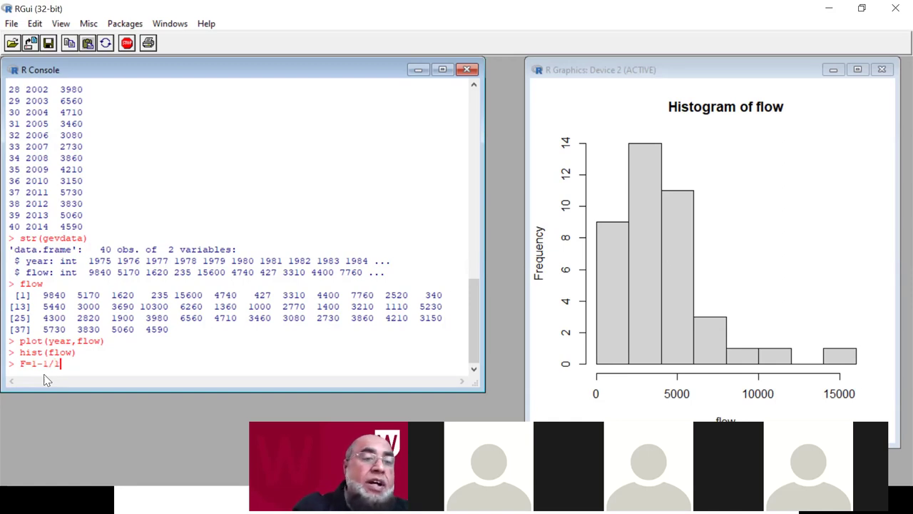
{"action": "type", "text": "00"}
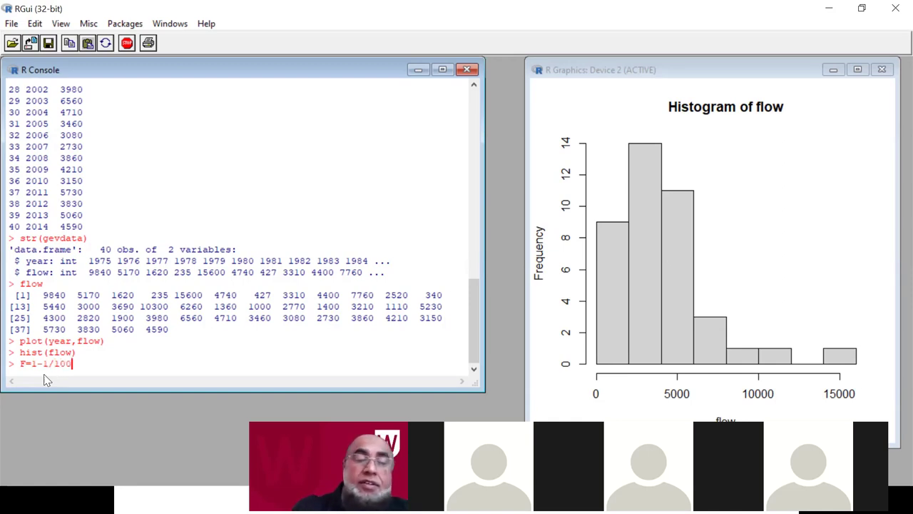
{"action": "key", "text": "Return"}
{"action": "type", "text": "F"}
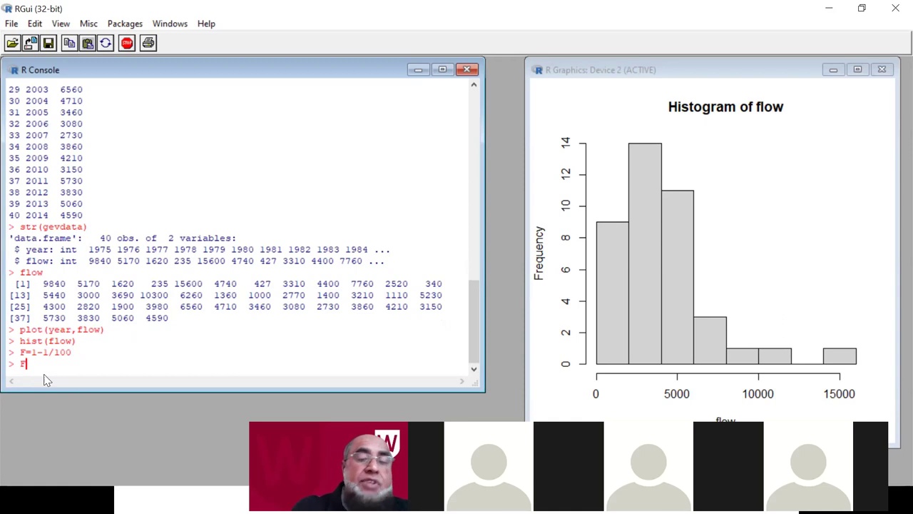
{"action": "key", "text": "Return"}
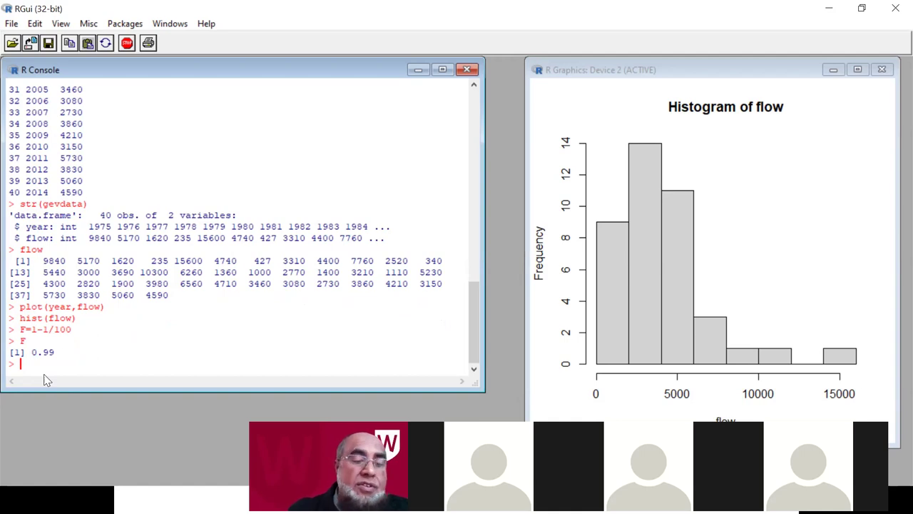
Step: Reassign F as 1-1/50 and print F
{"action": "type", "text": "F=1-"}
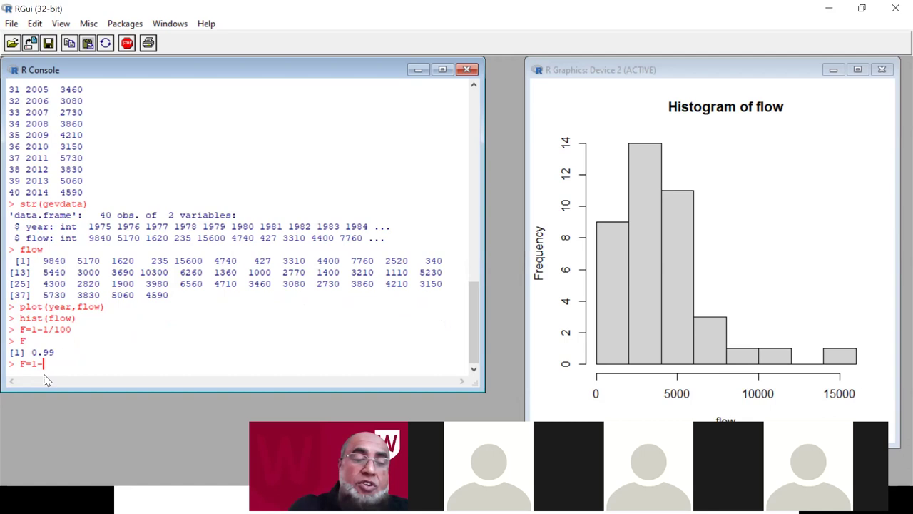
{"action": "type", "text": "1/50"}
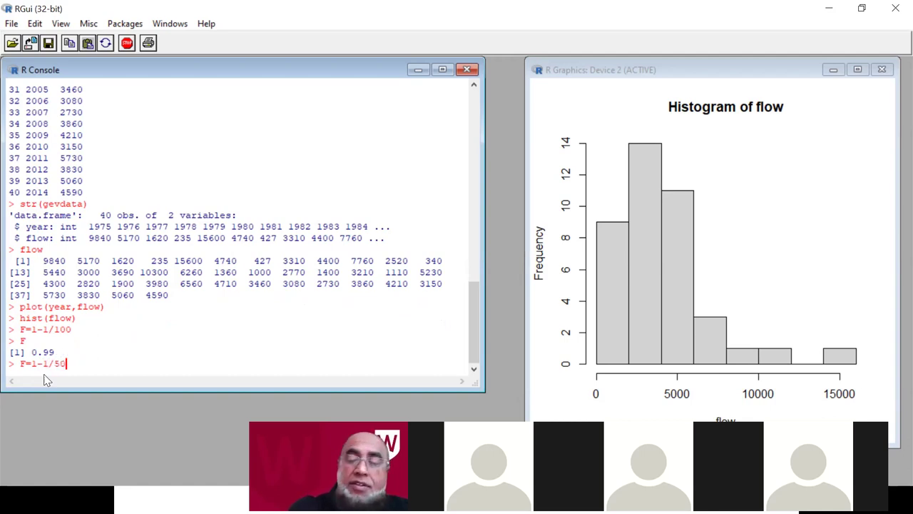
{"action": "key", "text": "Return"}
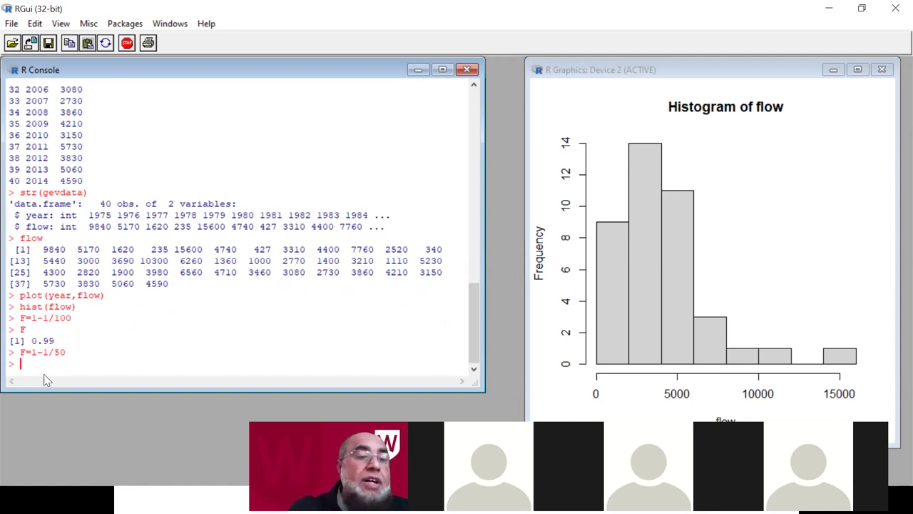
{"action": "type", "text": "F"}
{"action": "key", "text": "Return"}
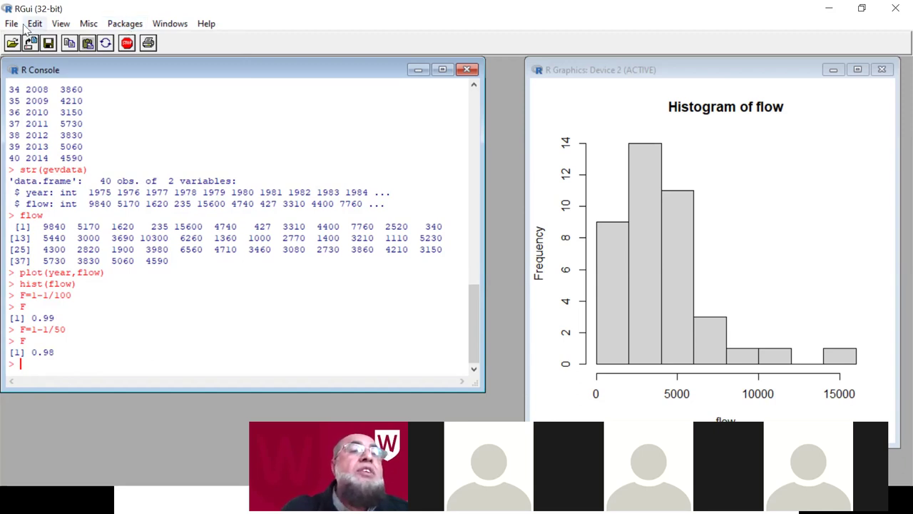
Step: Start a package installation and choose Australia (Canberra) [https] as the CRAN mirror for the session
{"action": "left_click", "coordinate": [116, 27]}
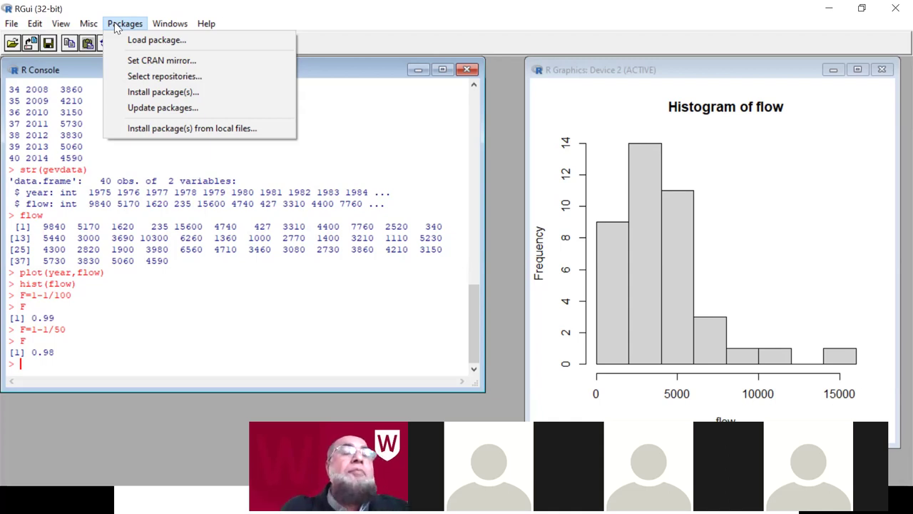
{"action": "left_click", "coordinate": [211, 91]}
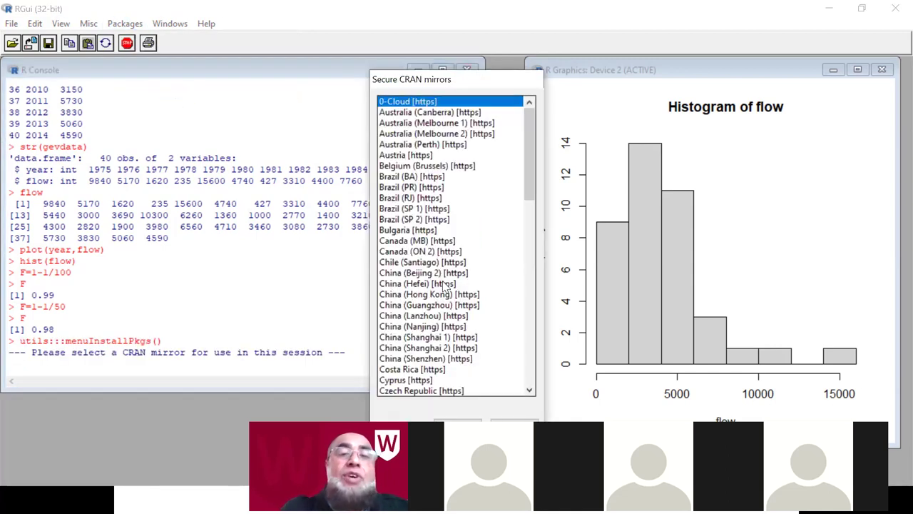
{"action": "scroll", "coordinate": [446, 285], "scroll_direction": "down", "scroll_amount": 2}
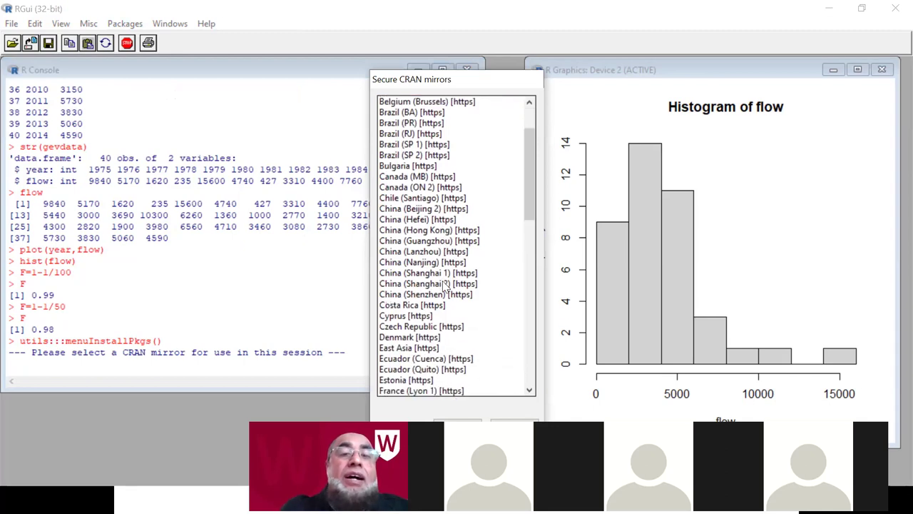
{"action": "scroll", "coordinate": [445, 284], "scroll_direction": "down", "scroll_amount": 2}
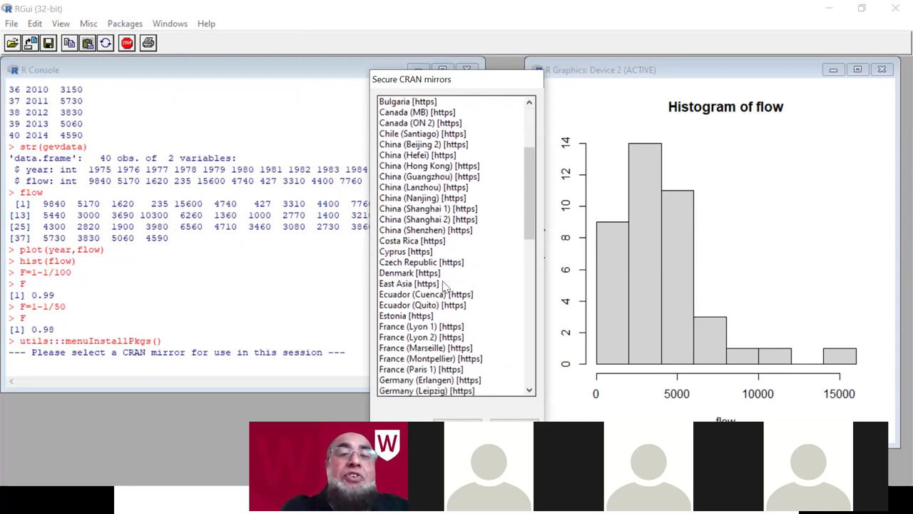
{"action": "scroll", "coordinate": [444, 285], "scroll_direction": "down", "scroll_amount": 5}
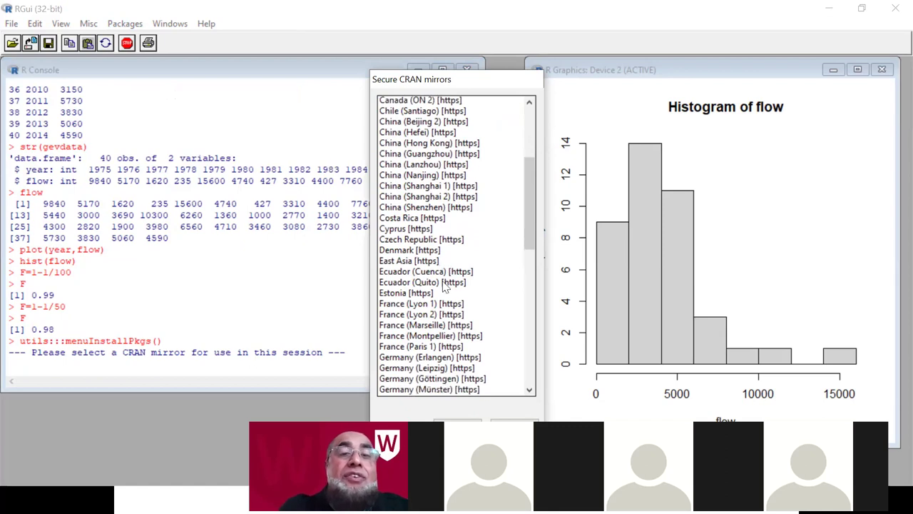
{"action": "scroll", "coordinate": [444, 285], "scroll_direction": "down", "scroll_amount": 4}
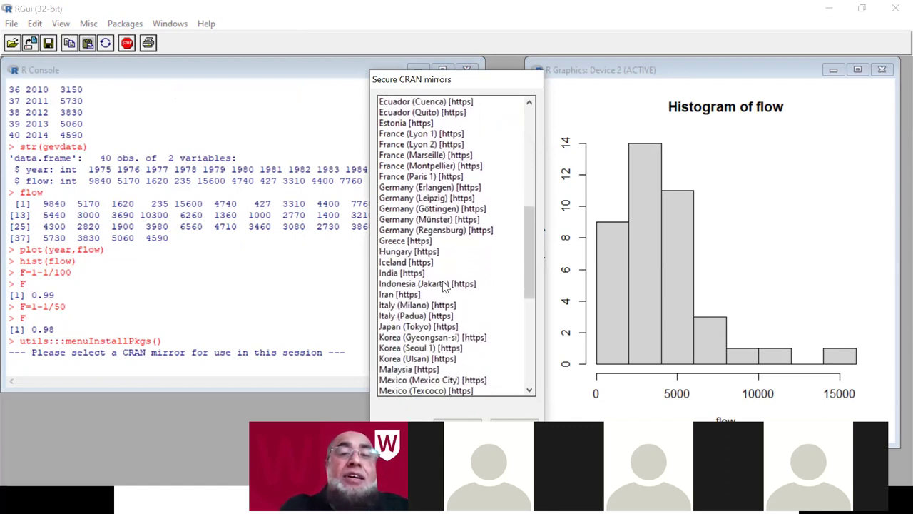
{"action": "scroll", "coordinate": [445, 286], "scroll_direction": "down", "scroll_amount": 4}
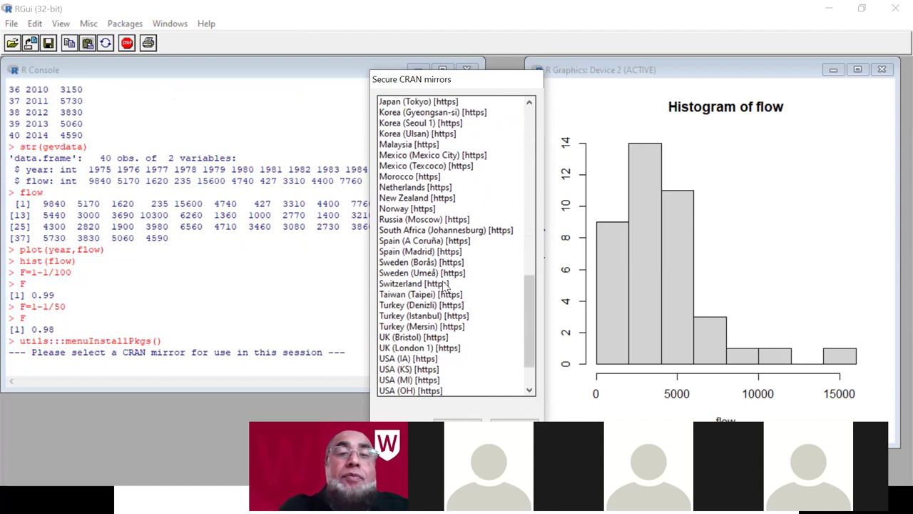
{"action": "scroll", "coordinate": [444, 284], "scroll_direction": "up", "scroll_amount": 20}
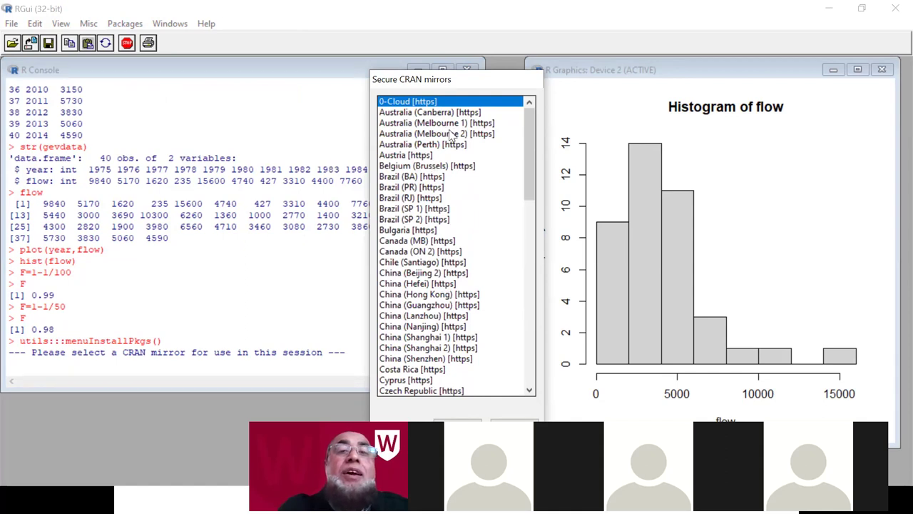
{"action": "left_click", "coordinate": [423, 114]}
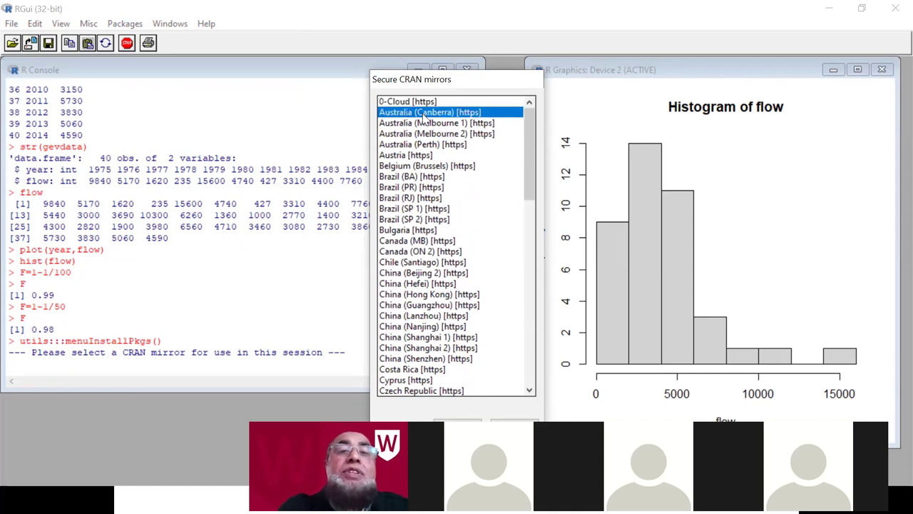
{"action": "left_click", "coordinate": [457, 427]}
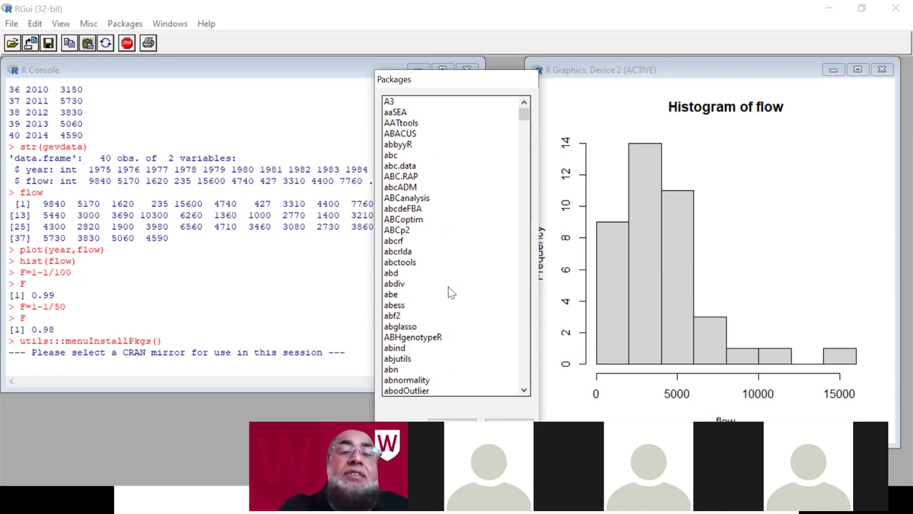
Step: Try to install the evd package from the CRAN package list, declining the use of a personal library
{"action": "scroll", "coordinate": [450, 292], "scroll_direction": "down", "scroll_amount": 6}
{"action": "scroll", "coordinate": [449, 293], "scroll_direction": "down", "scroll_amount": 9}
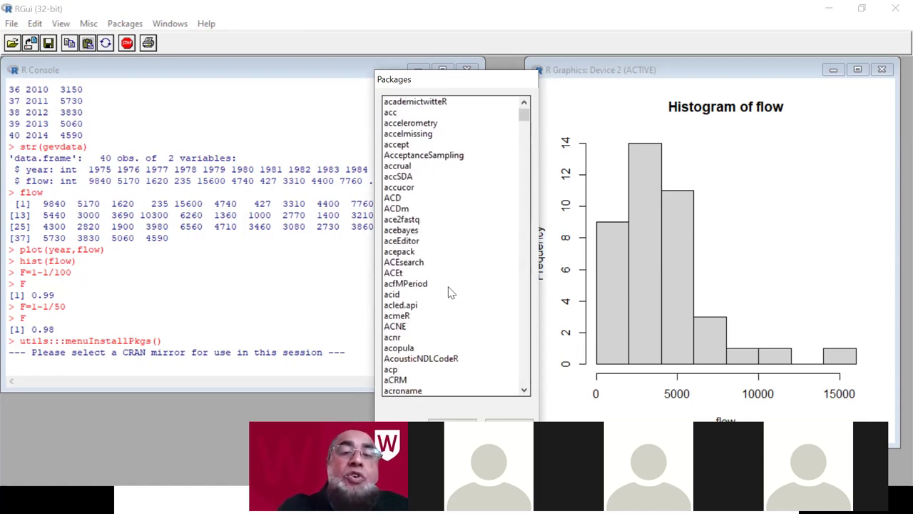
{"action": "scroll", "coordinate": [449, 293], "scroll_direction": "down", "scroll_amount": 8}
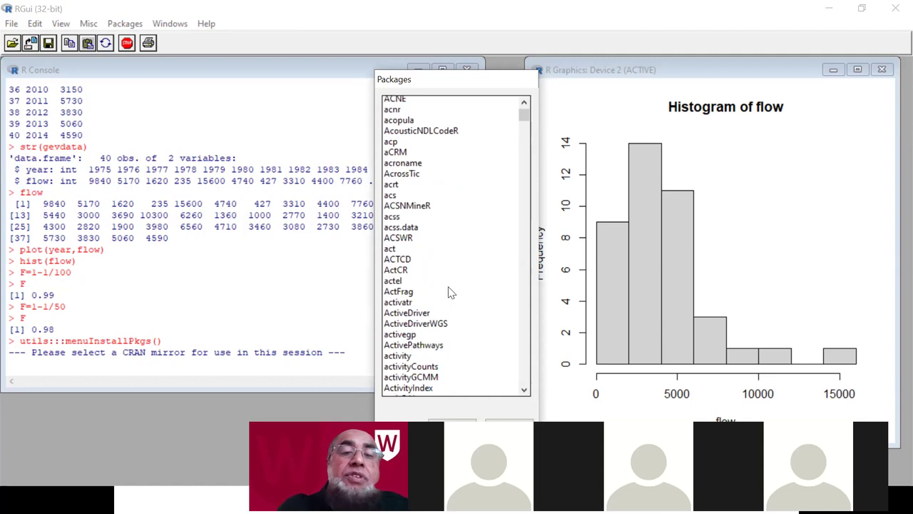
{"action": "scroll", "coordinate": [450, 293], "scroll_direction": "down", "scroll_amount": 20}
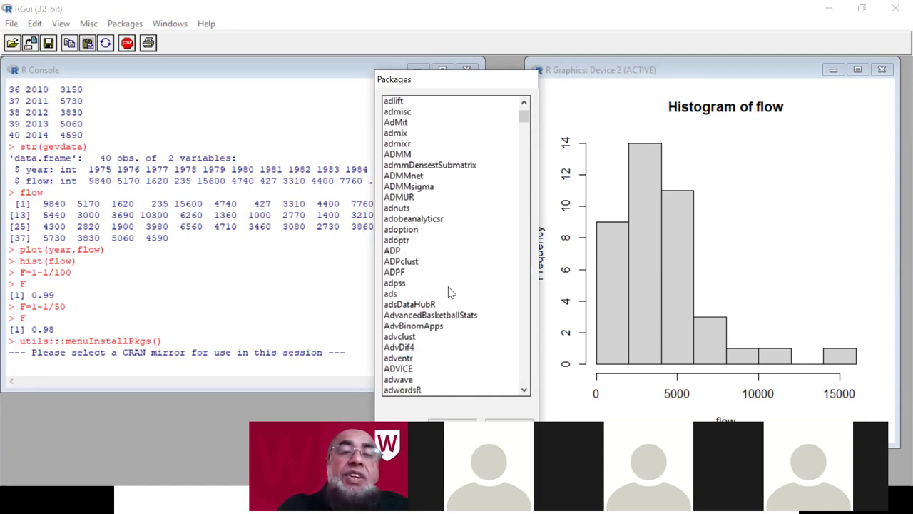
{"action": "scroll", "coordinate": [450, 292], "scroll_direction": "down", "scroll_amount": 20}
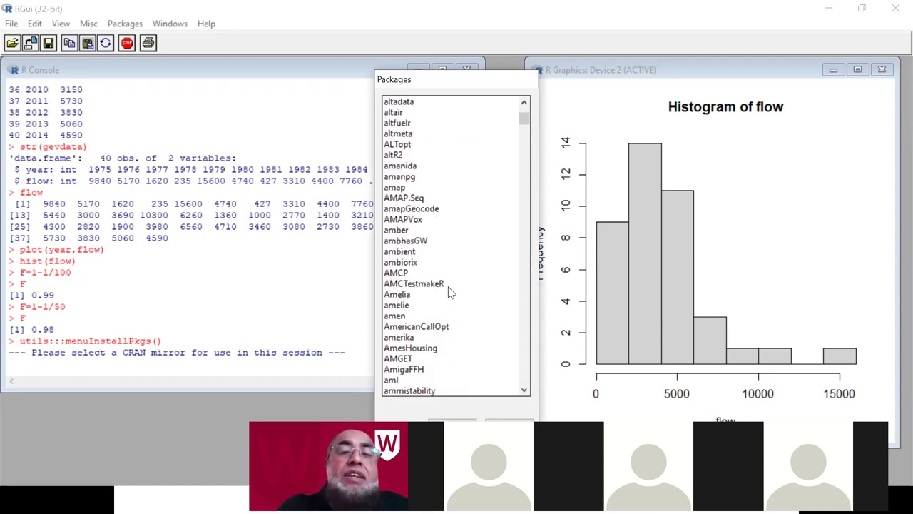
{"action": "left_click_drag", "start_coordinate": [525, 124], "coordinate": [528, 187]}
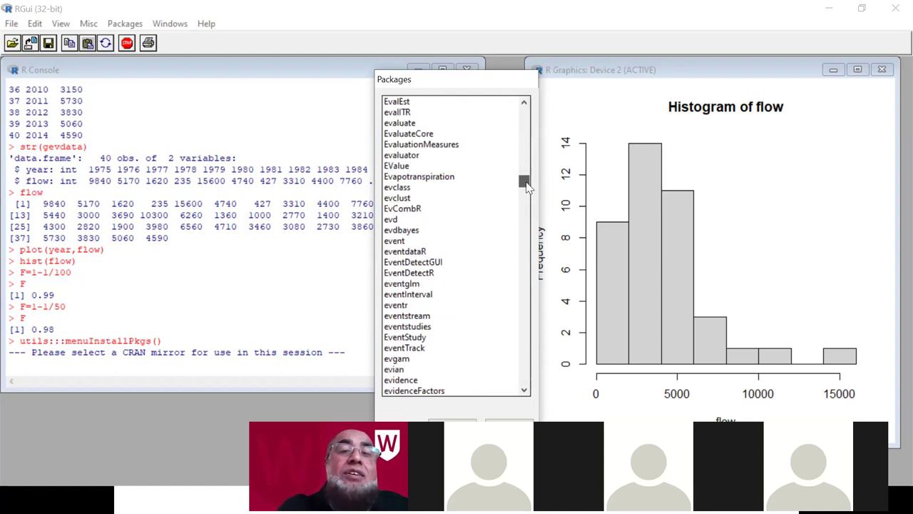
{"action": "left_click_drag", "start_coordinate": [527, 185], "coordinate": [527, 185]}
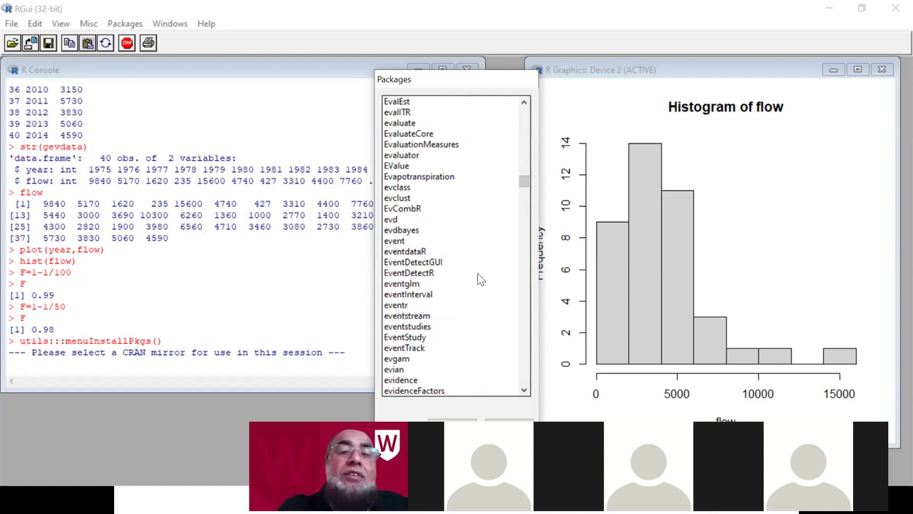
{"action": "scroll", "coordinate": [480, 279], "scroll_direction": "down", "scroll_amount": 4}
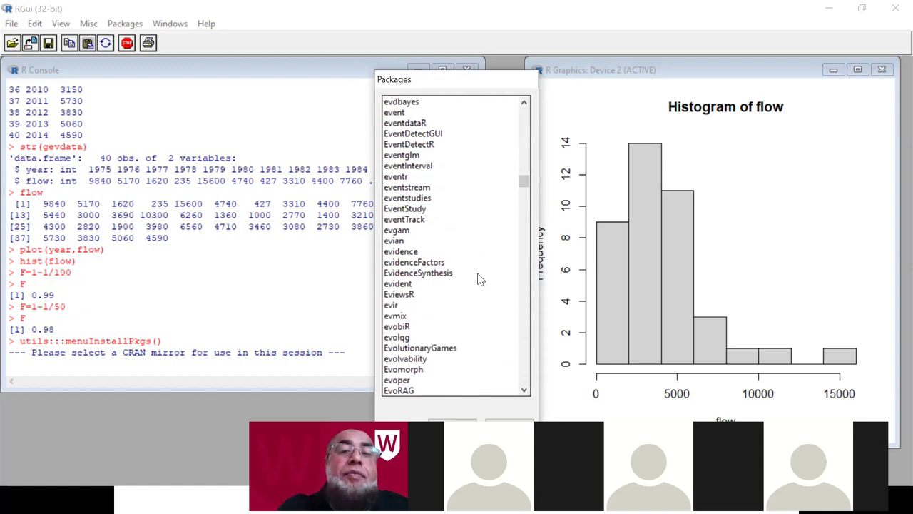
{"action": "scroll", "coordinate": [480, 278], "scroll_direction": "up", "scroll_amount": 1}
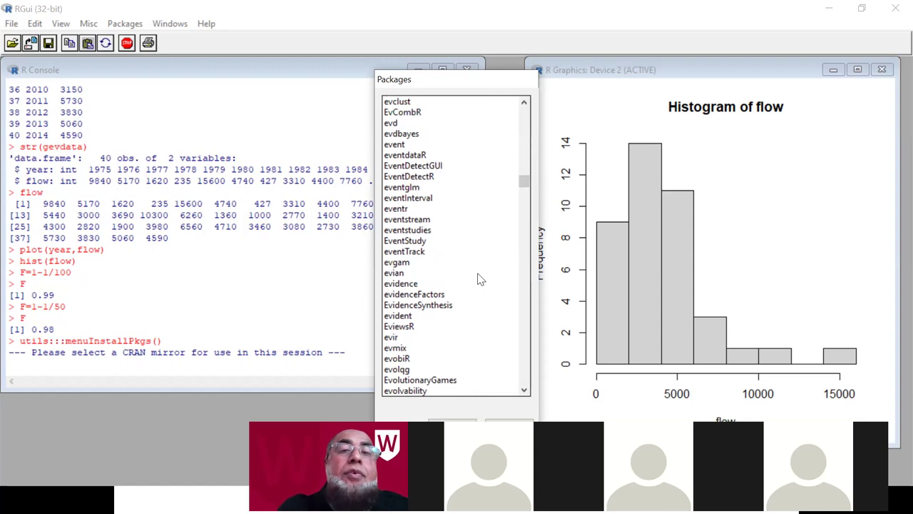
{"action": "left_click", "coordinate": [392, 124]}
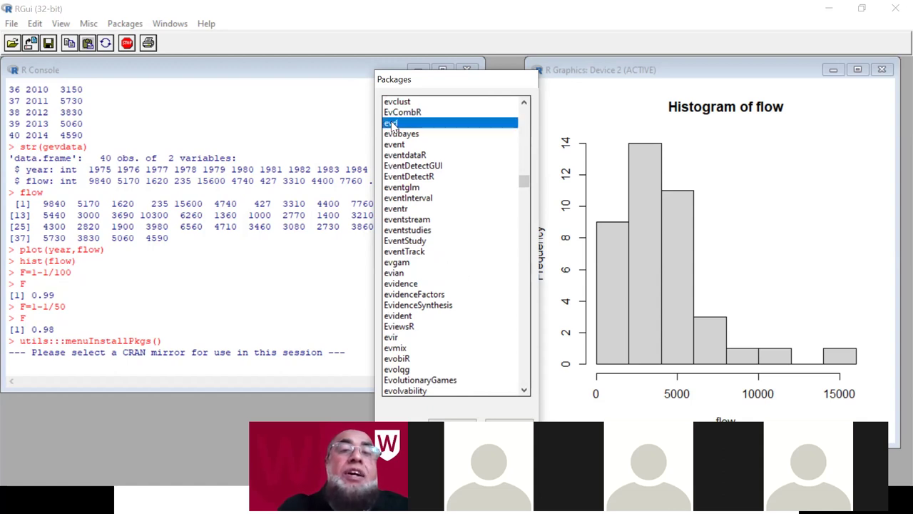
{"action": "left_click", "coordinate": [452, 426]}
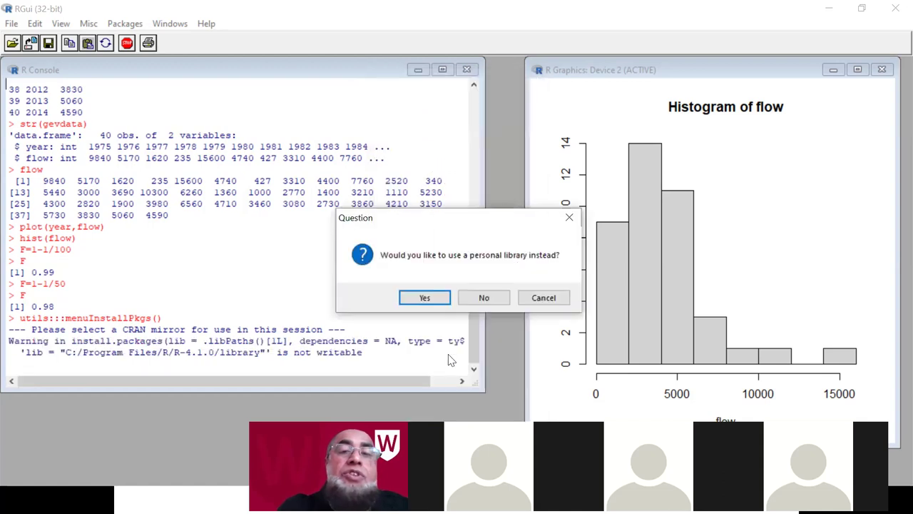
{"action": "left_click", "coordinate": [483, 299]}
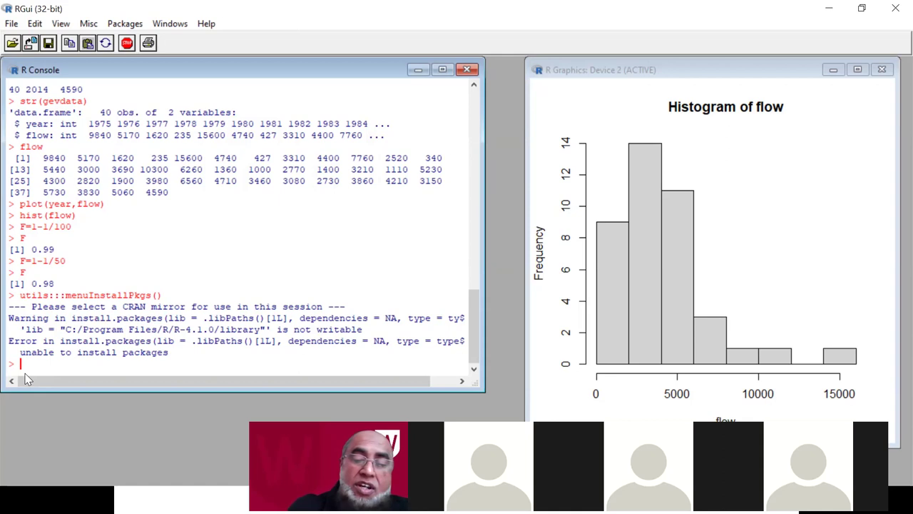
Step: Search the R help system for fgev with ??fgev
{"action": "type", "text": "??"}
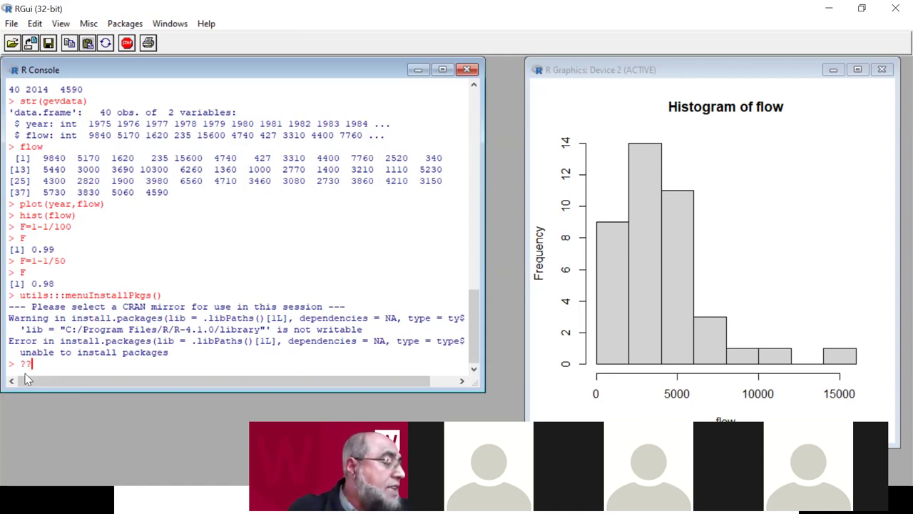
{"action": "type", "text": "fgev"}
{"action": "key", "text": "Return"}
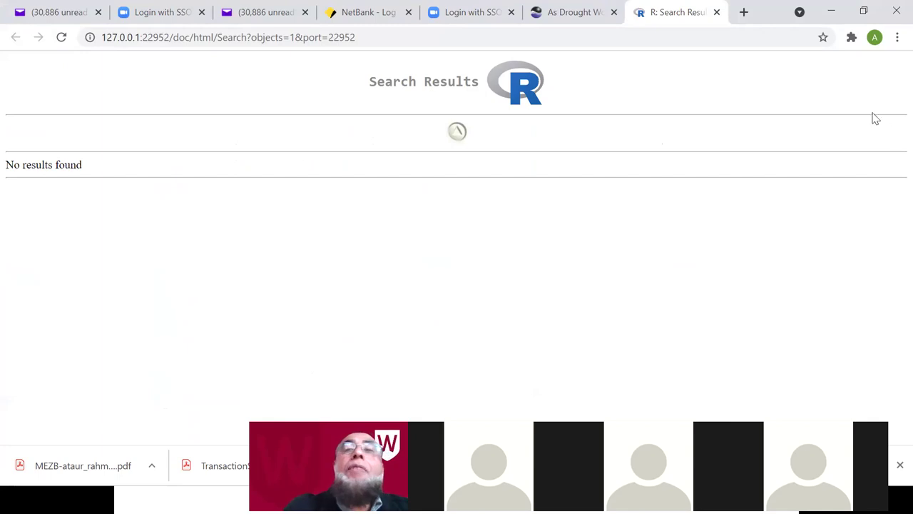
Step: View the R documentation home page from the help search results, and return to the R console
{"action": "left_click", "coordinate": [590, 14]}
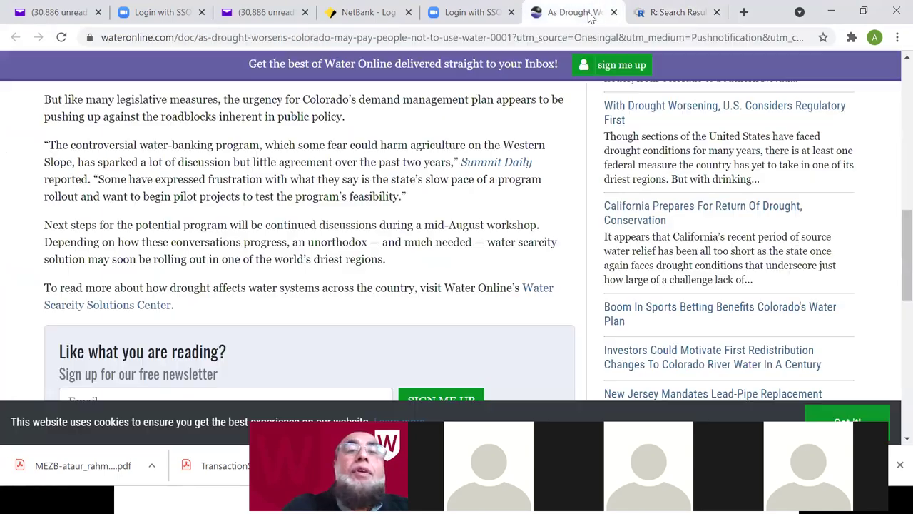
{"action": "left_click", "coordinate": [675, 13]}
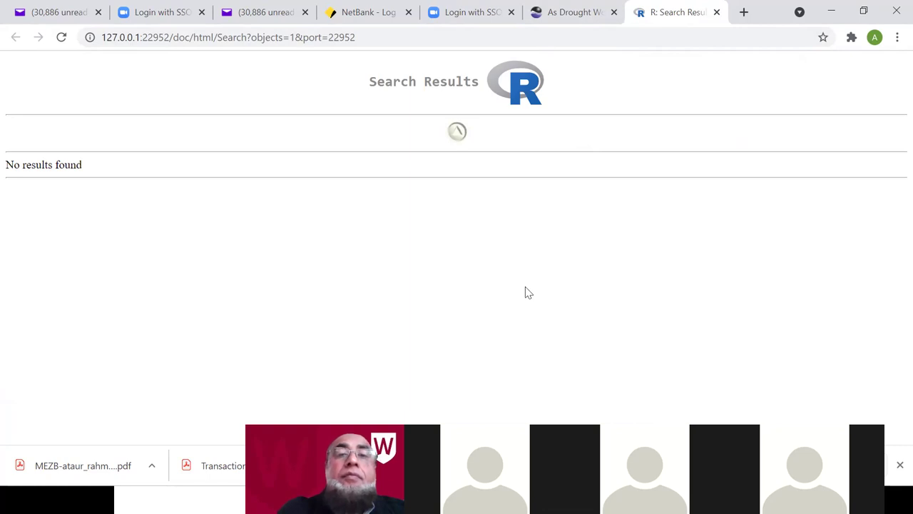
{"action": "left_click", "coordinate": [457, 133]}
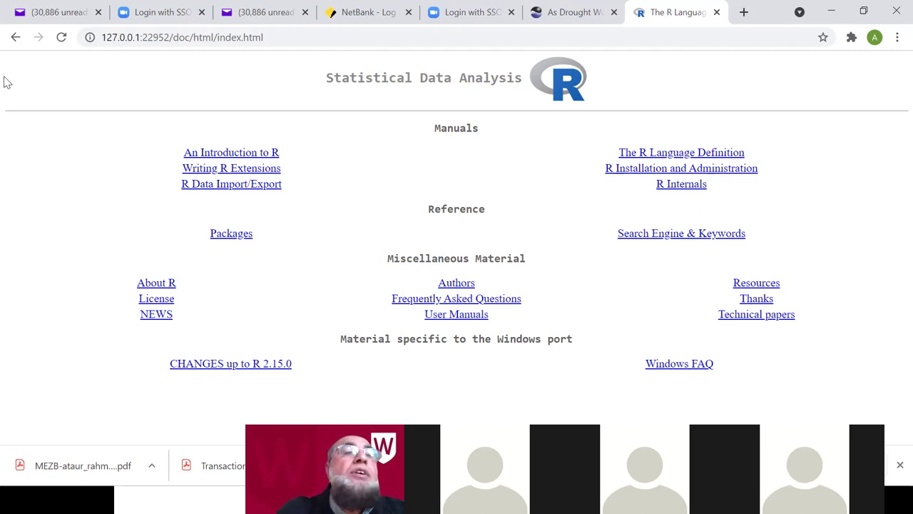
{"action": "left_click", "coordinate": [14, 39]}
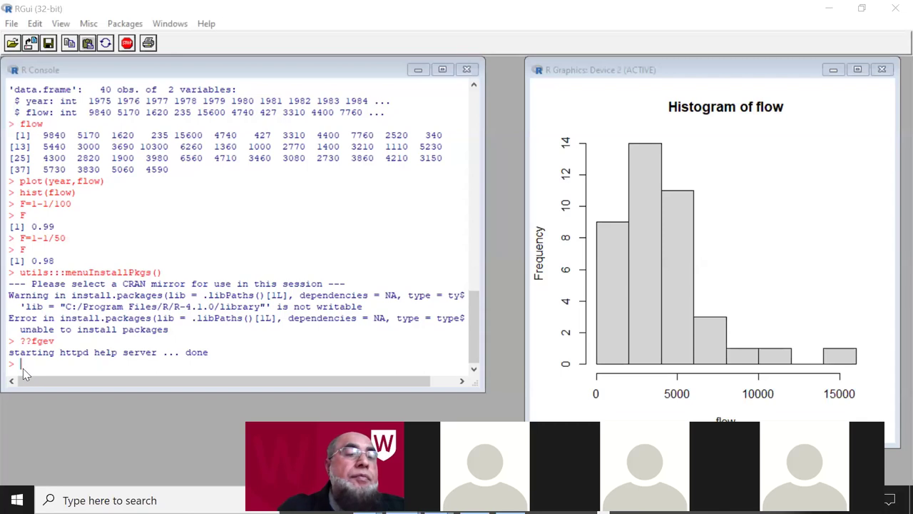
Step: Begin a console command that assigns M an fgev fit of flow with nsloc=NULL and prob=NULL
{"action": "left_click", "coordinate": [23, 369]}
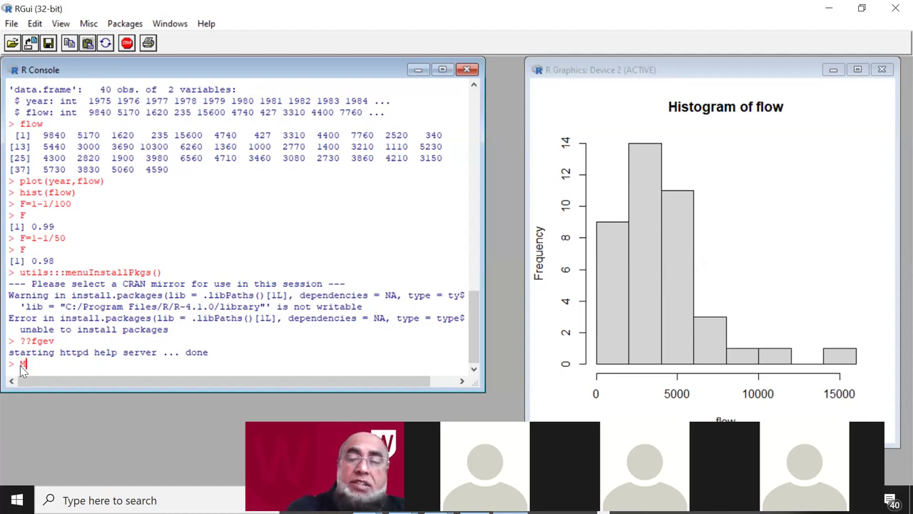
{"action": "type", "text": "fgev"}
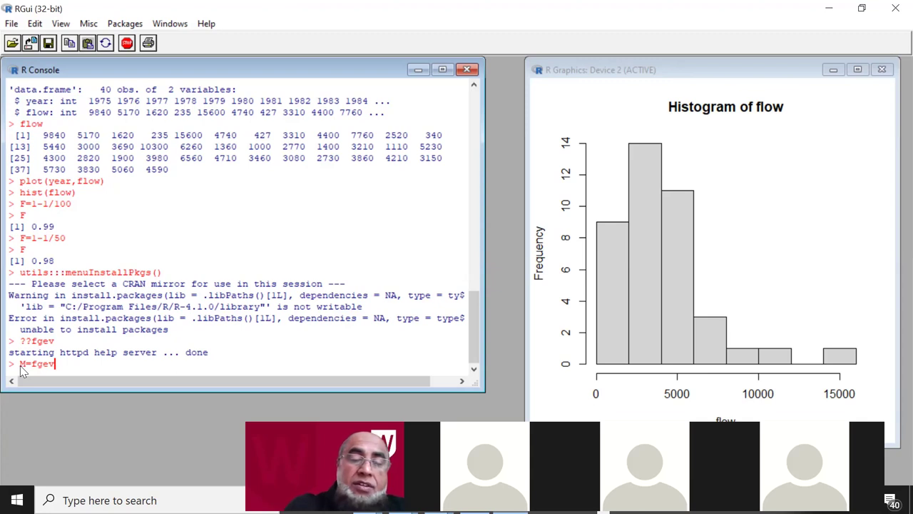
{"action": "type", "text": "("}
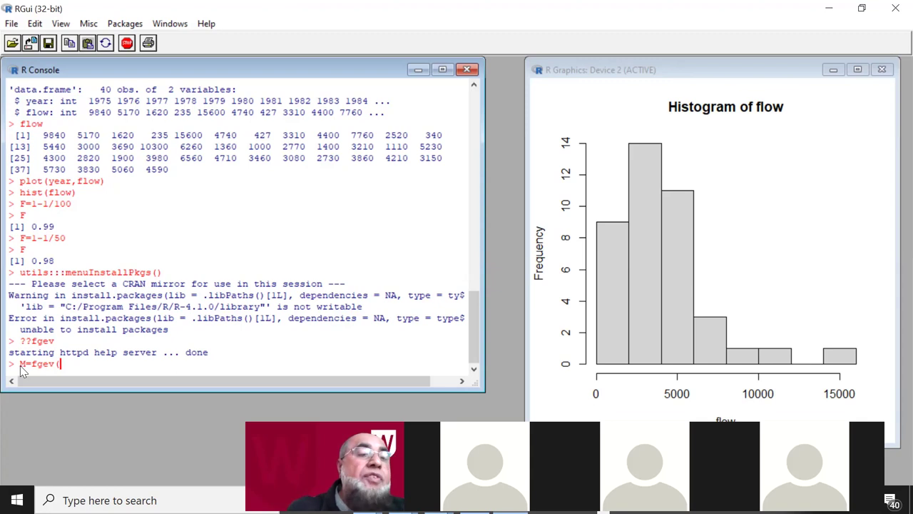
{"action": "type", "text": "flow"}
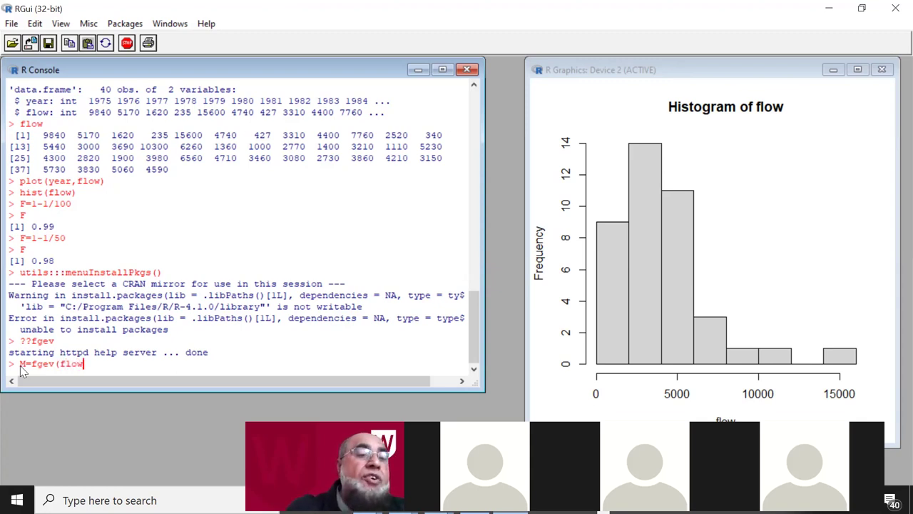
{"action": "type", "text": ","}
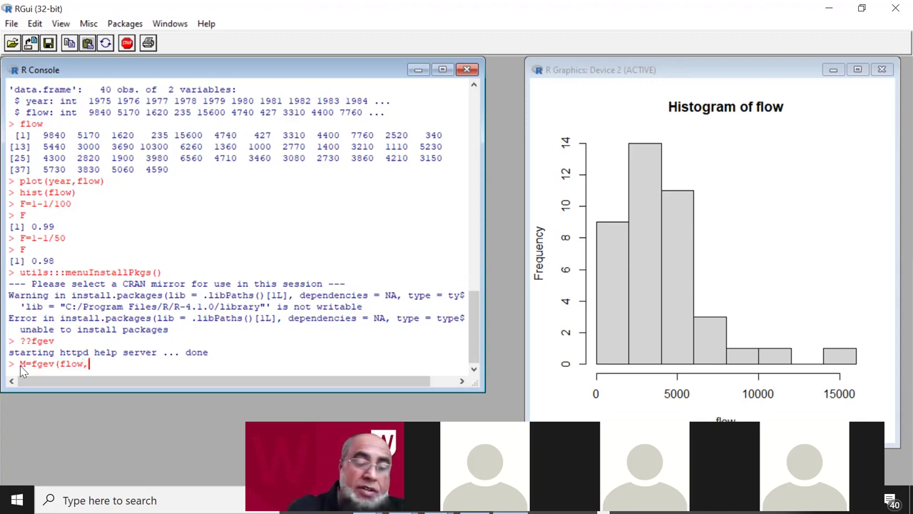
{"action": "type", "text": "ns"}
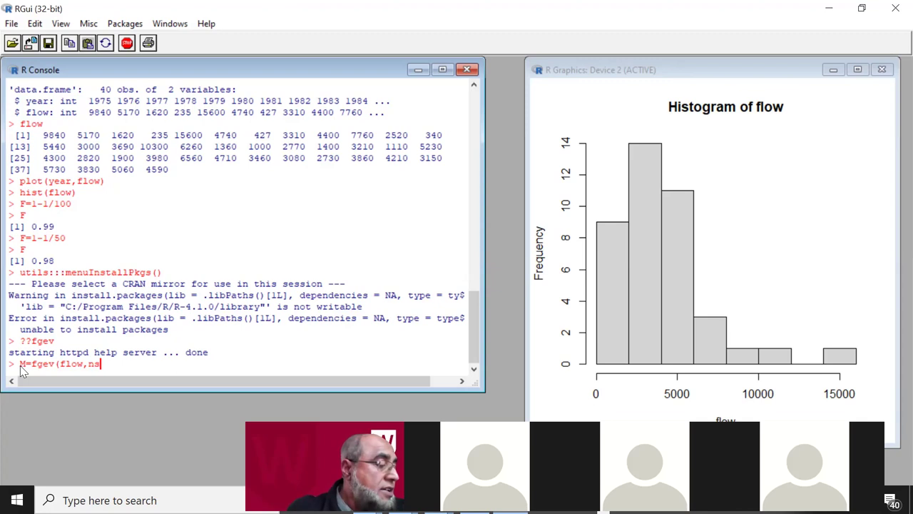
{"action": "type", "text": "loc"}
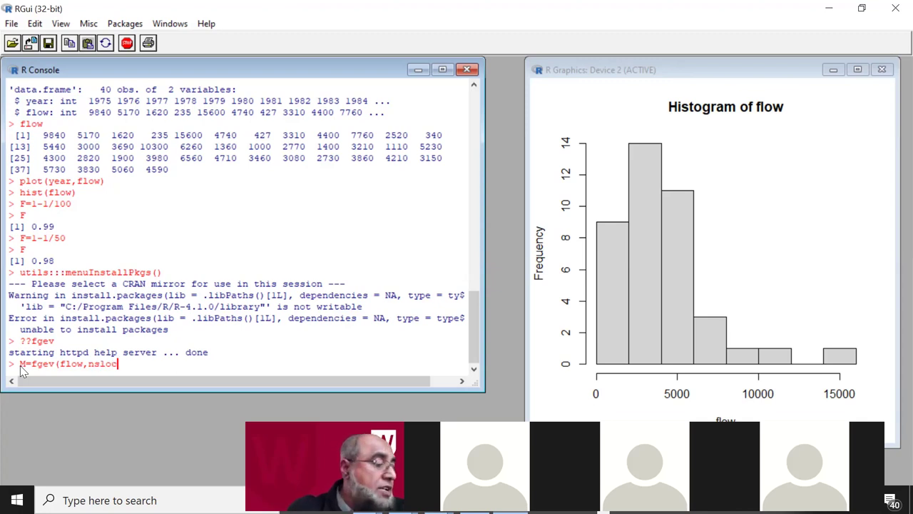
{"action": "type", "text": "=NULL,pro"}
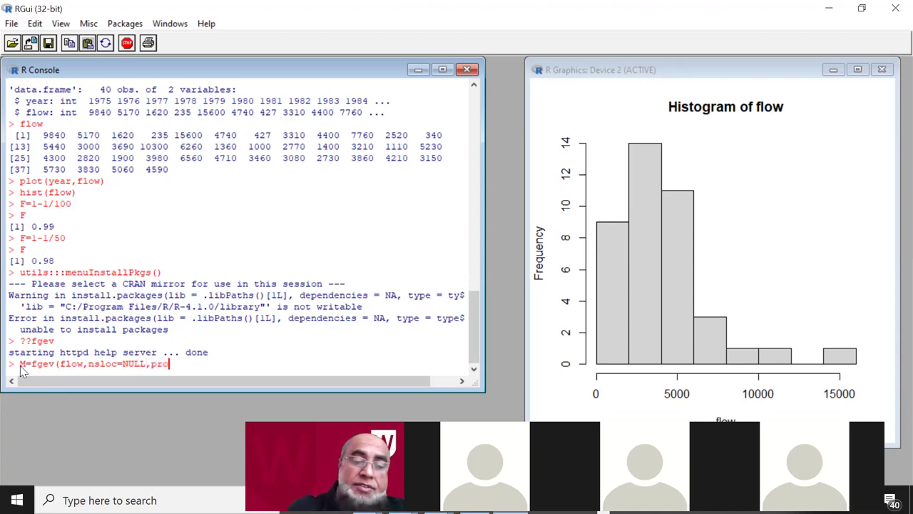
{"action": "type", "text": "b=NULL"}
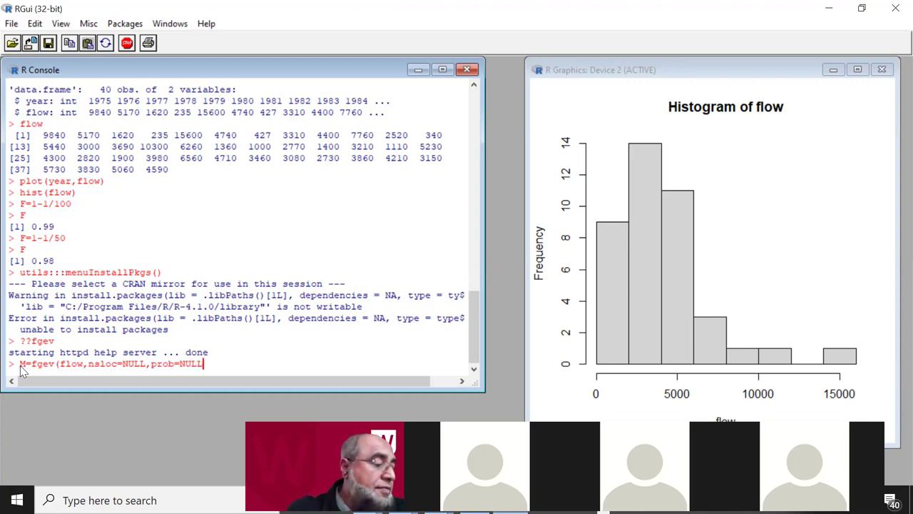
Step: Continue the fgev command with the arguments std.err=TRUE and corr=FALSE
{"action": "type", "text": ",s"}
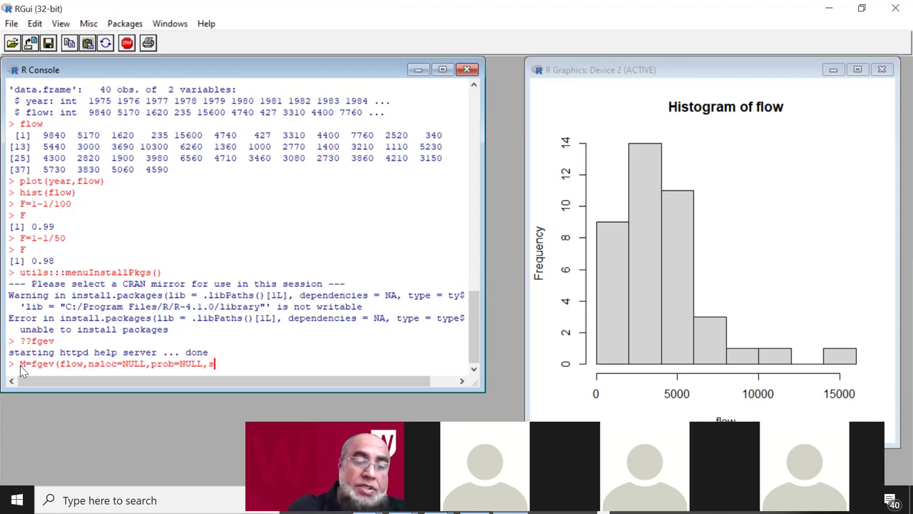
{"action": "type", "text": "td."}
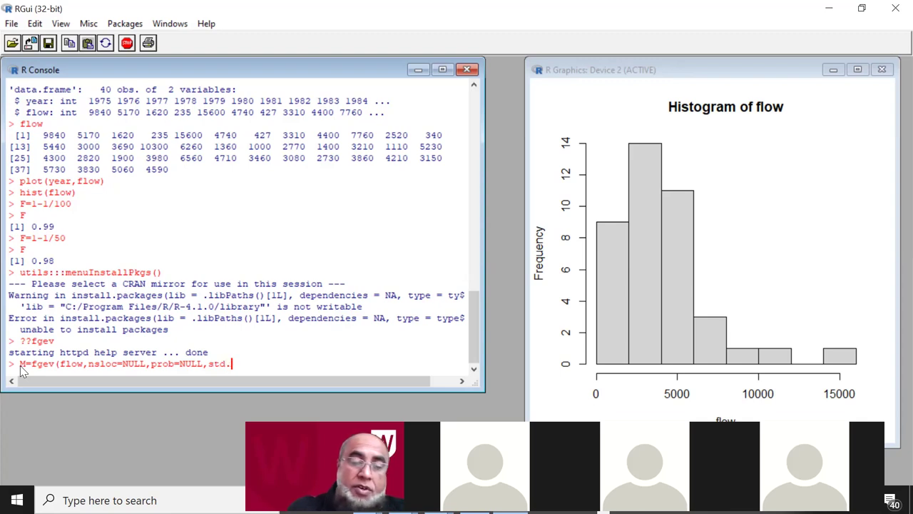
{"action": "type", "text": "err=TR"}
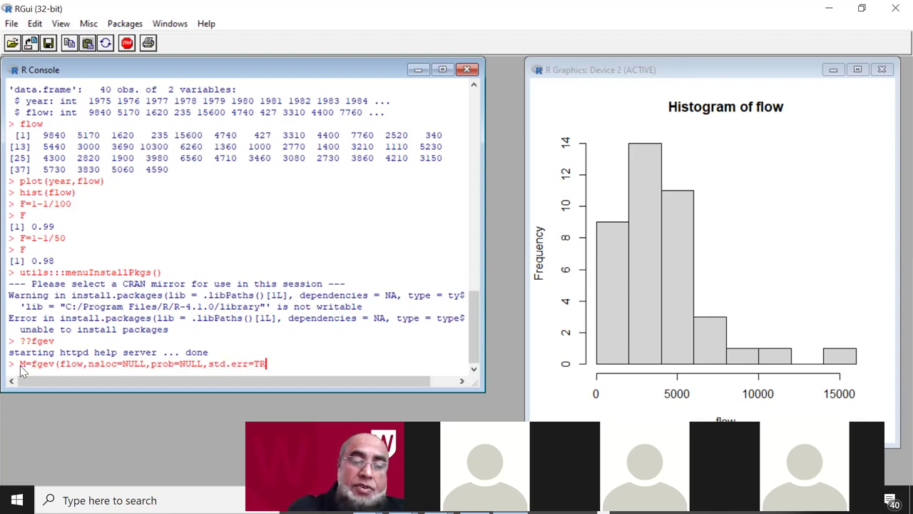
{"action": "type", "text": "UE,corr"}
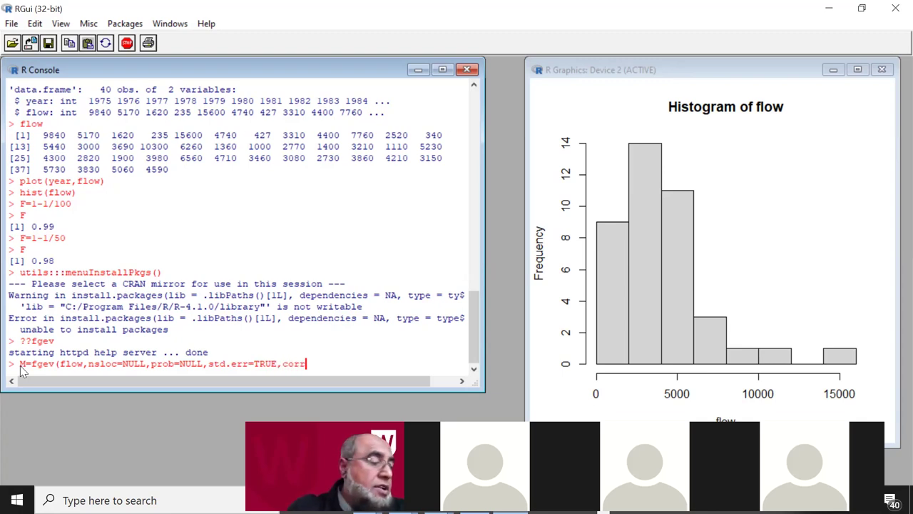
{"action": "type", "text": "=F"}
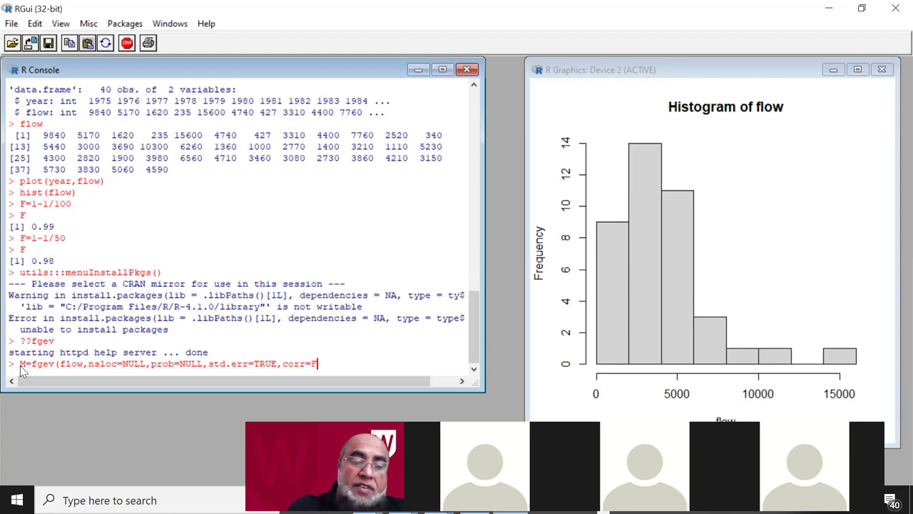
{"action": "type", "text": "ALSE"}
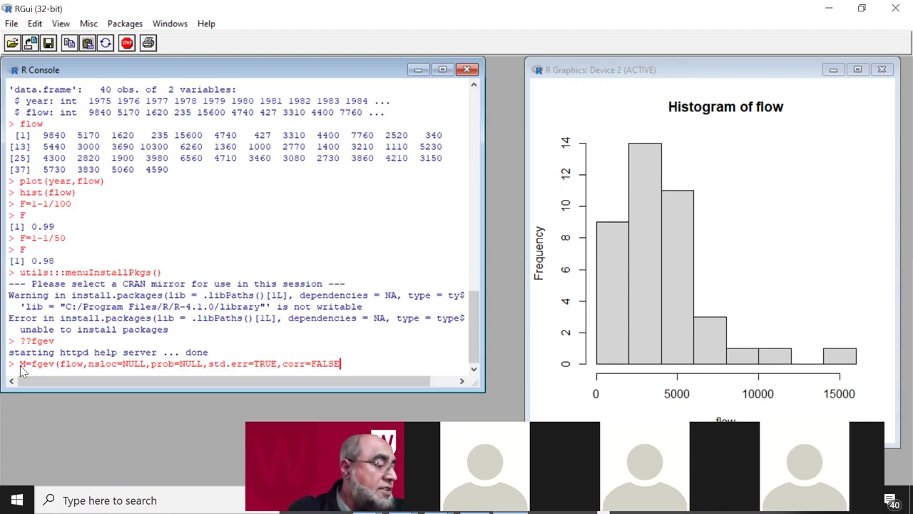
Step: Add method="BFGS" to the fgev command and begin the warn.inf argument
{"action": "type", "text": ",method"}
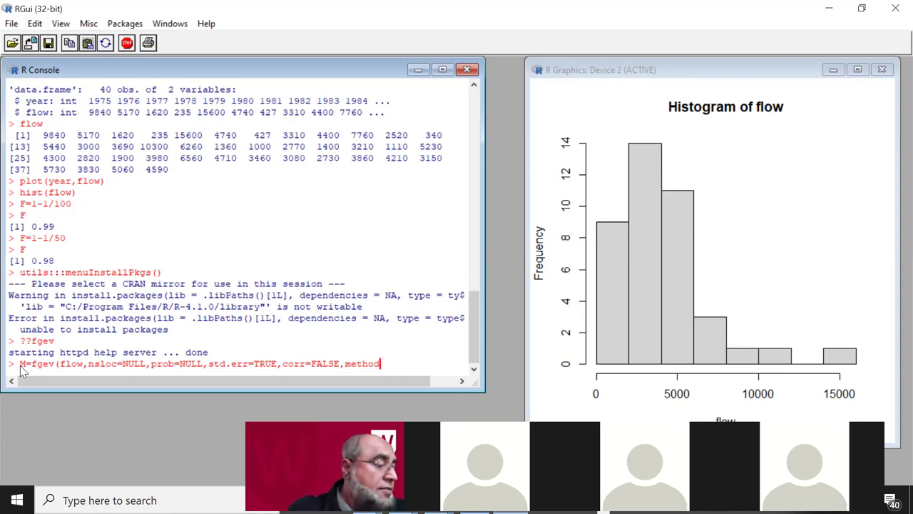
{"action": "type", "text": "=\""}
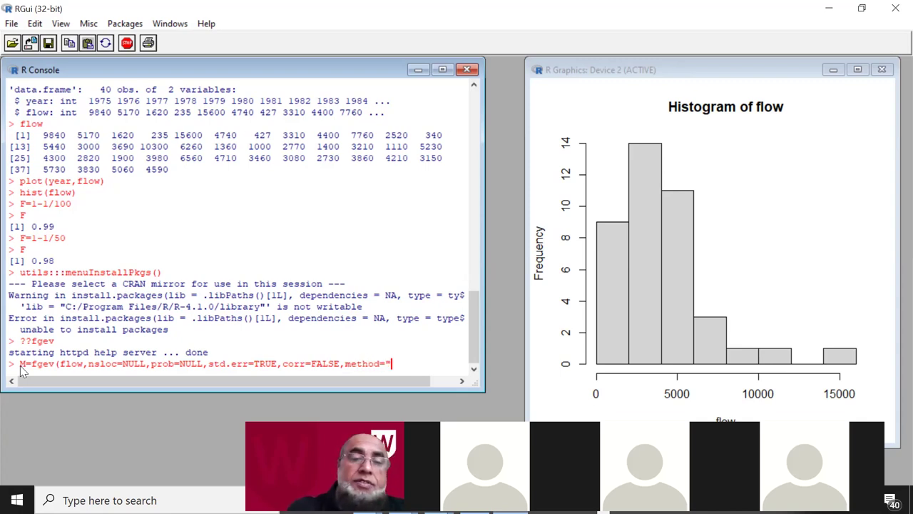
{"action": "type", "text": "BFGS"}
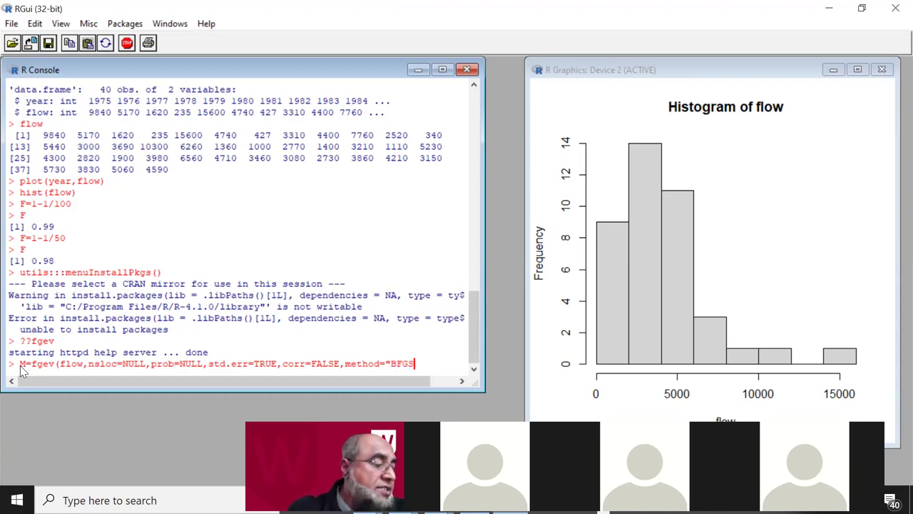
{"action": "type", "text": "\""}
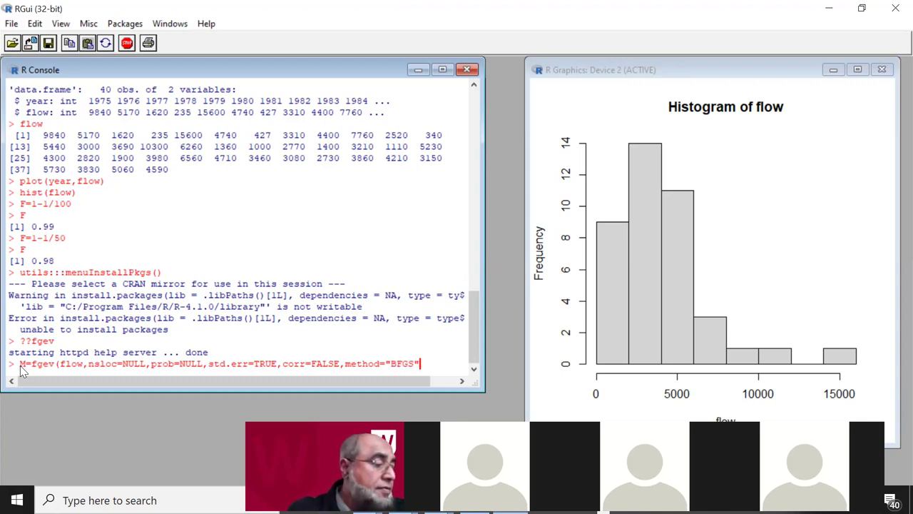
{"action": "type", "text": ","}
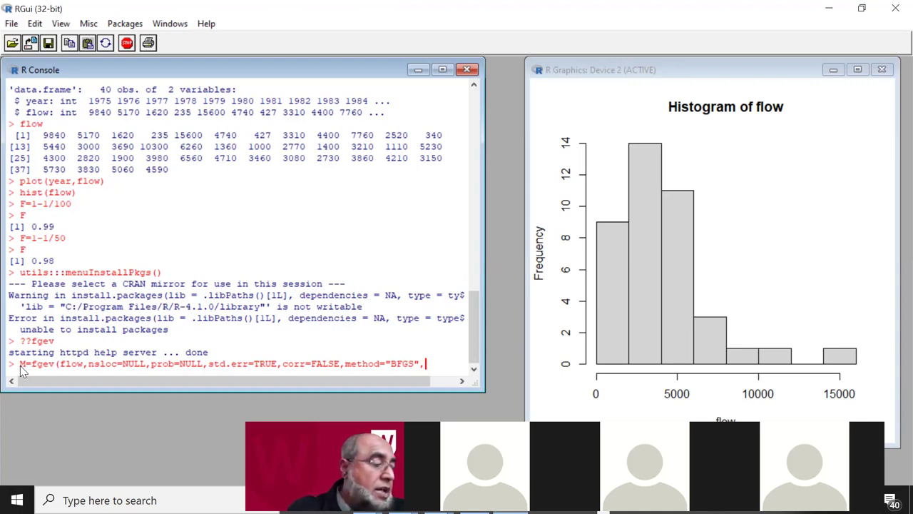
{"action": "type", "text": "war"}
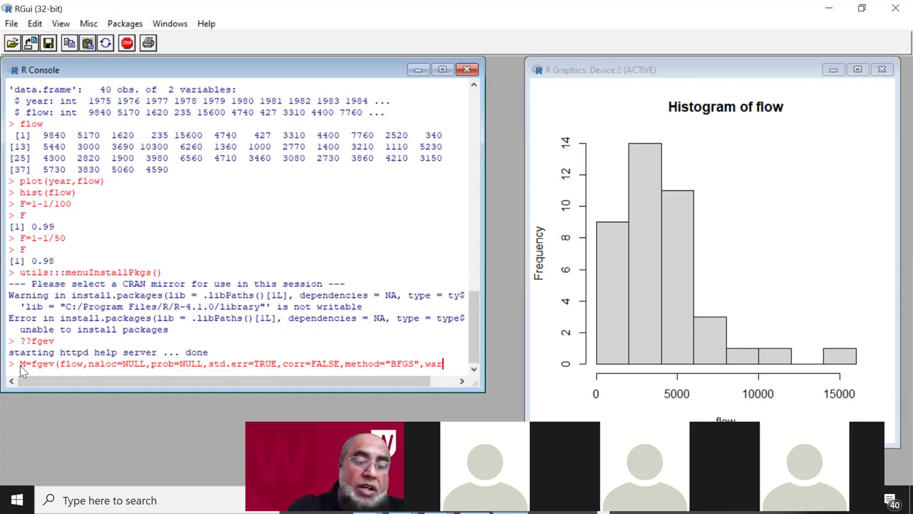
{"action": "type", "text": "n.if"}
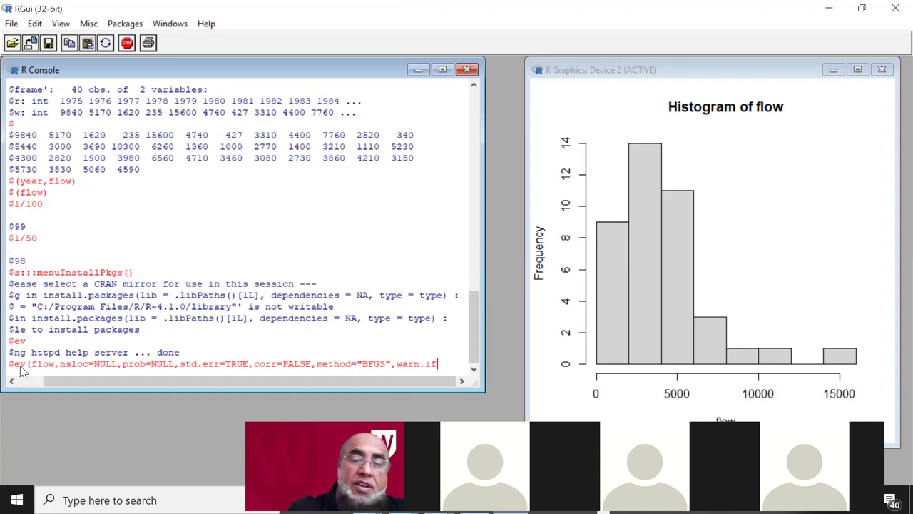
{"action": "key", "text": "BackSpace"}
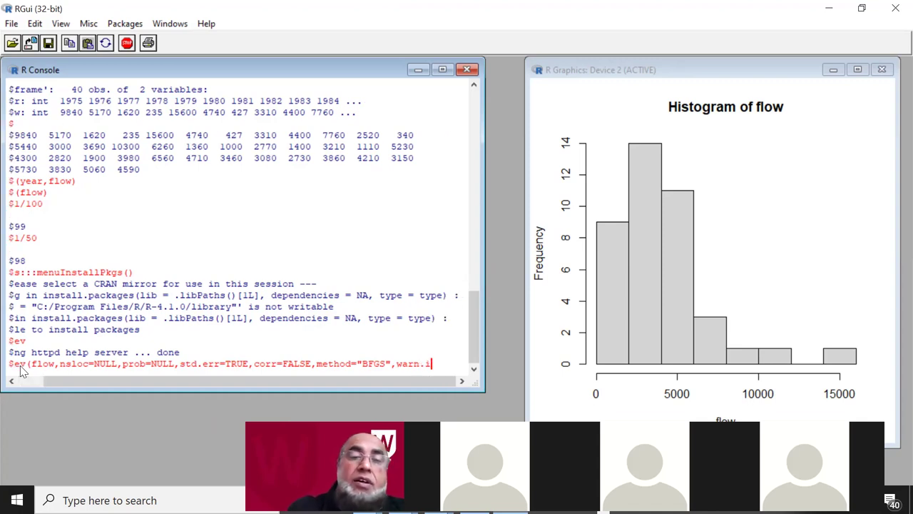
{"action": "type", "text": "nf"}
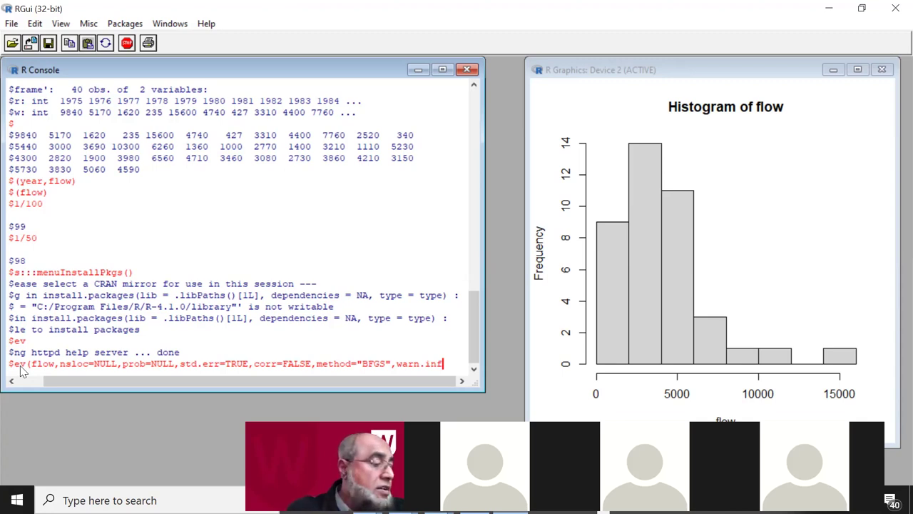
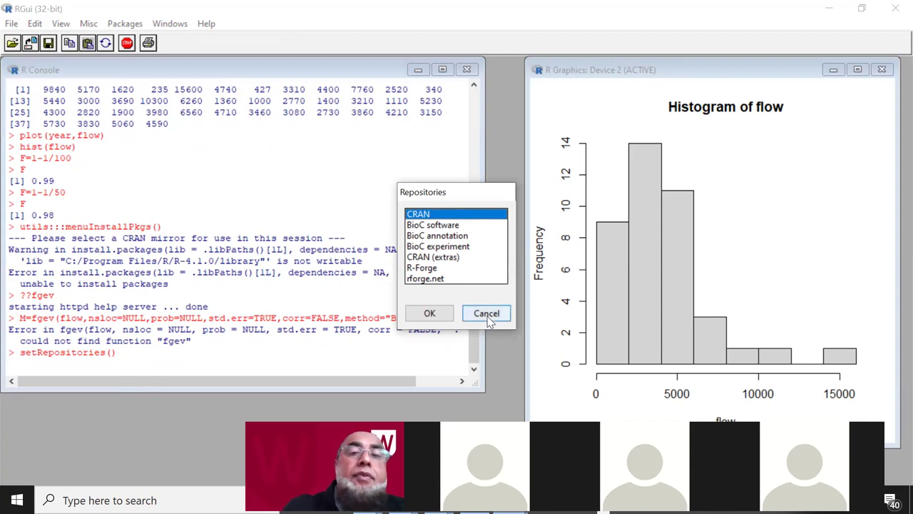
Step: Cancel the repository selection and try to load the evd package with require(evd)
{"action": "left_click", "coordinate": [488, 315]}
{"action": "type", "text": "requ"}
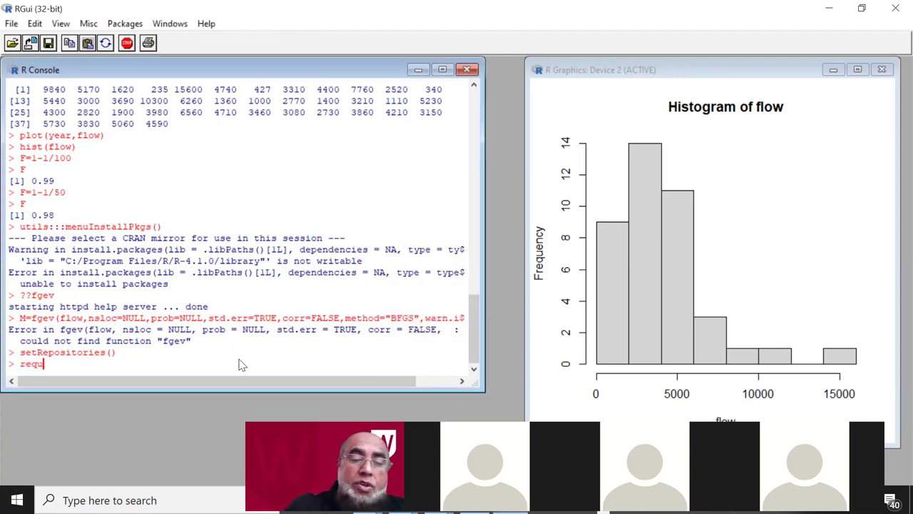
{"action": "type", "text": "ire("}
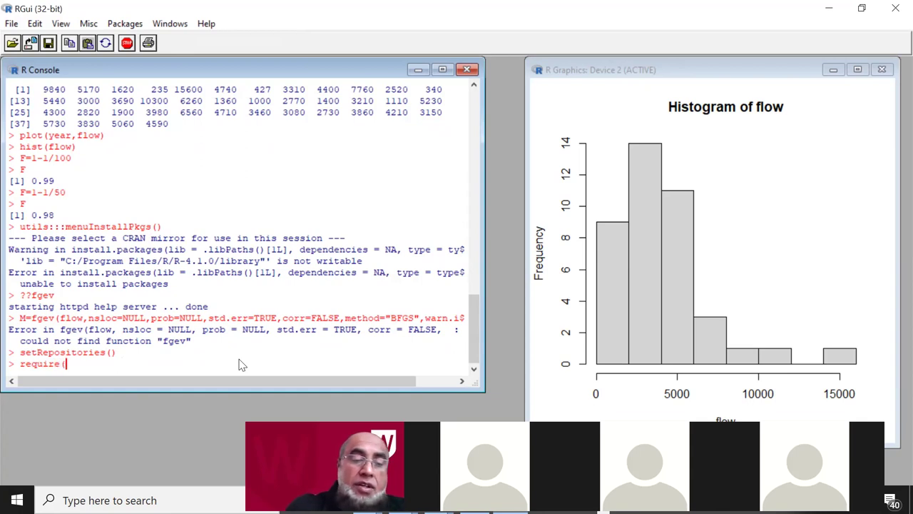
{"action": "type", "text": "evd)"}
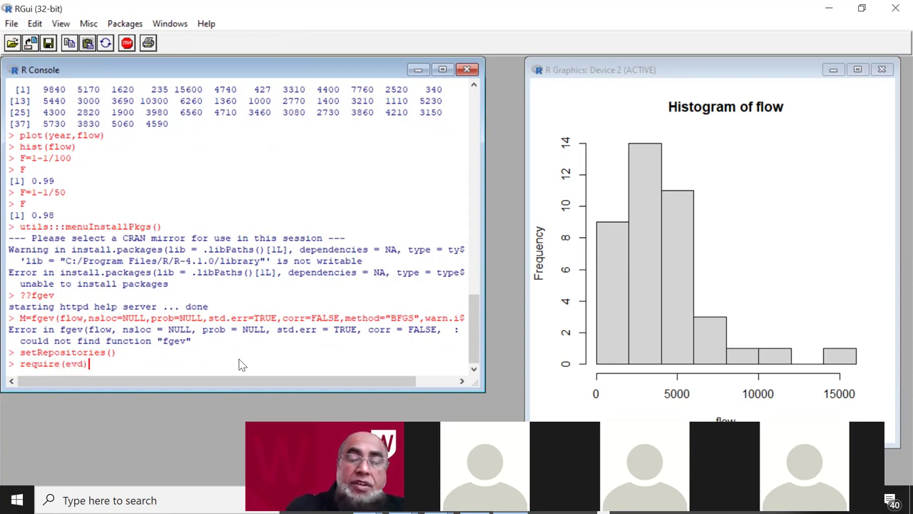
{"action": "key", "text": "Return"}
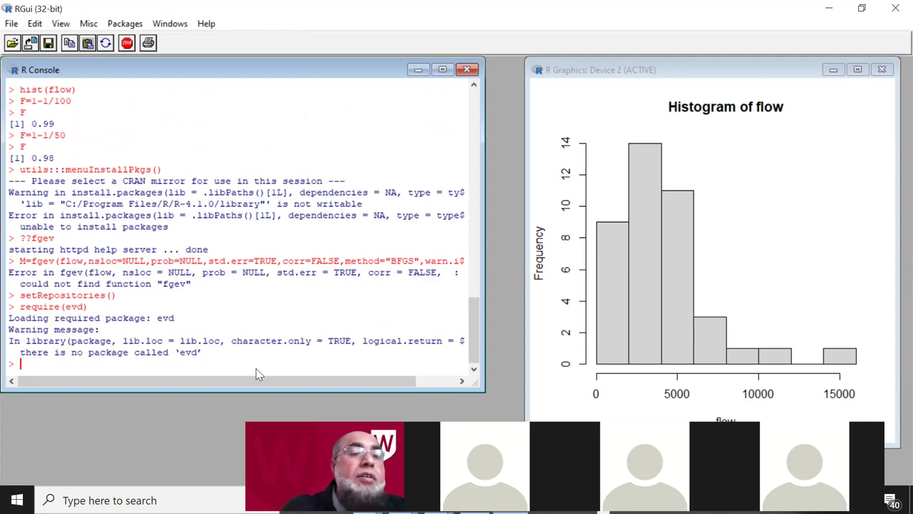
Step: Check the list of packages available to load for evd, without loading any
{"action": "left_click", "coordinate": [124, 26]}
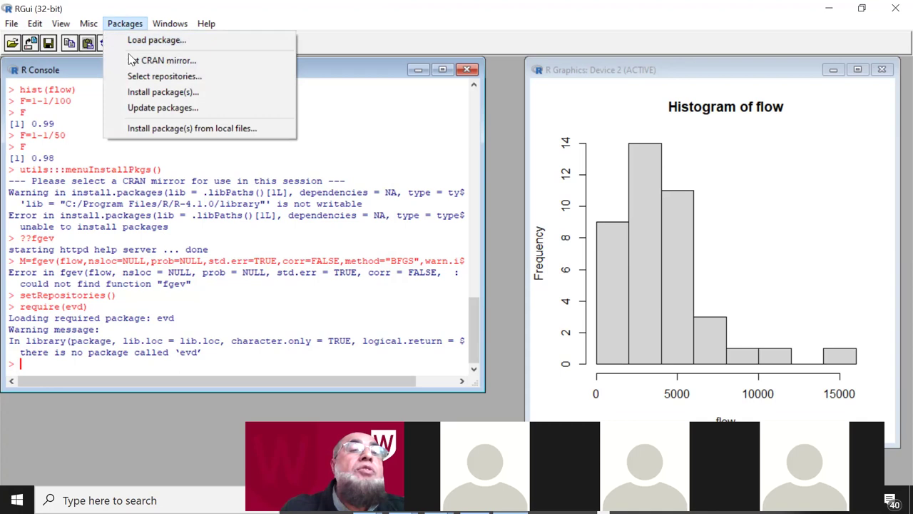
{"action": "left_click", "coordinate": [155, 42]}
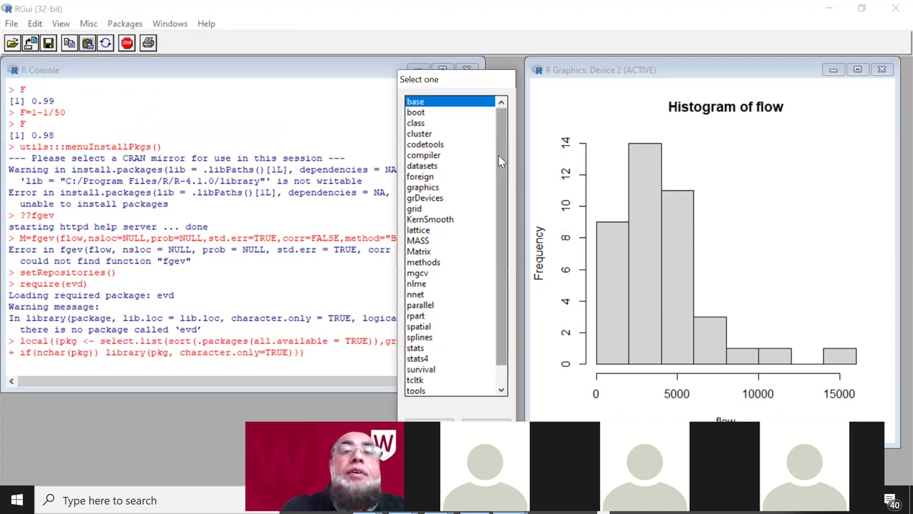
{"action": "left_click_drag", "start_coordinate": [500, 160], "coordinate": [500, 127]}
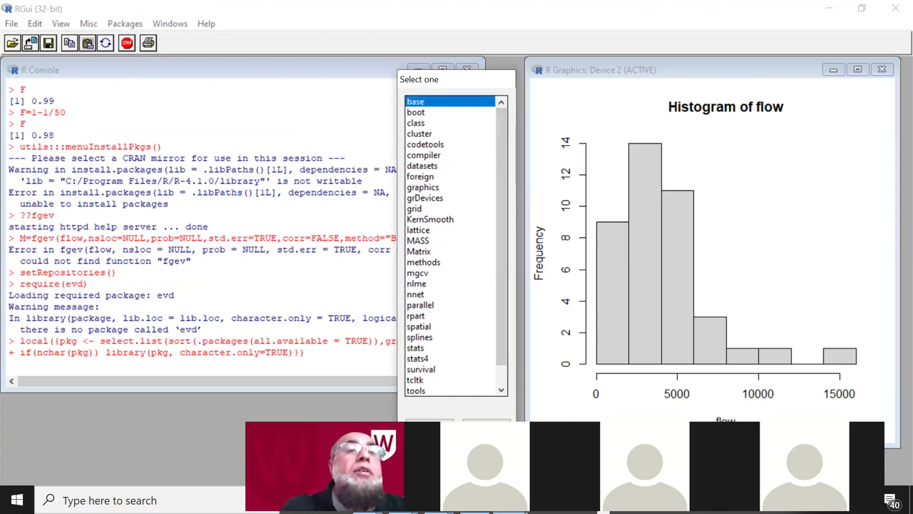
{"action": "left_click", "coordinate": [125, 24]}
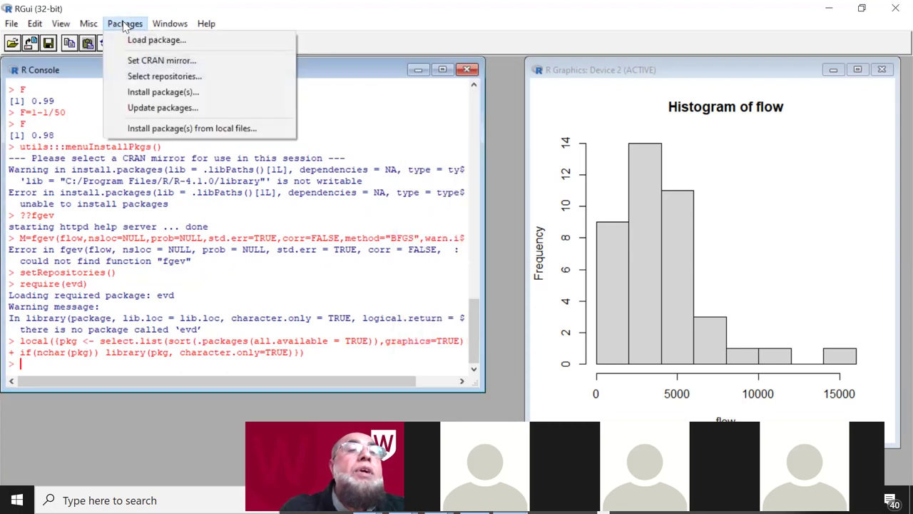
{"action": "left_click", "coordinate": [165, 76]}
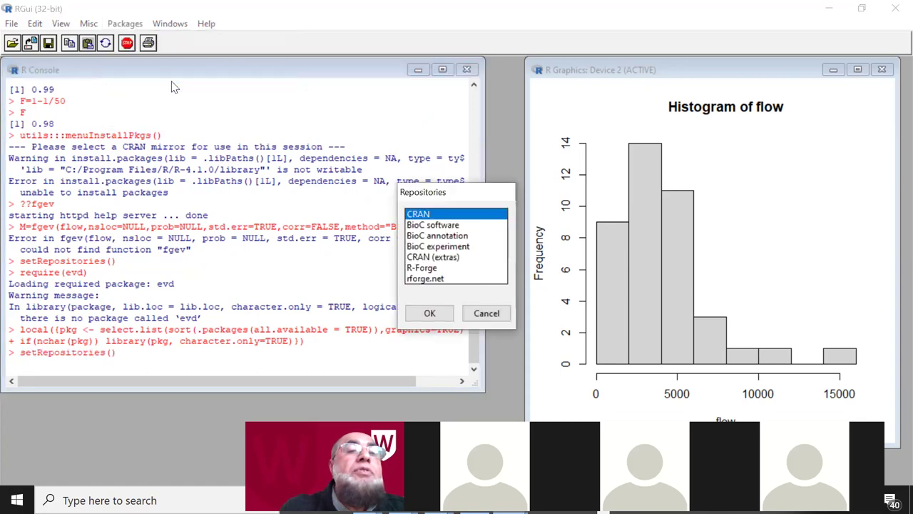
{"action": "left_click", "coordinate": [484, 315]}
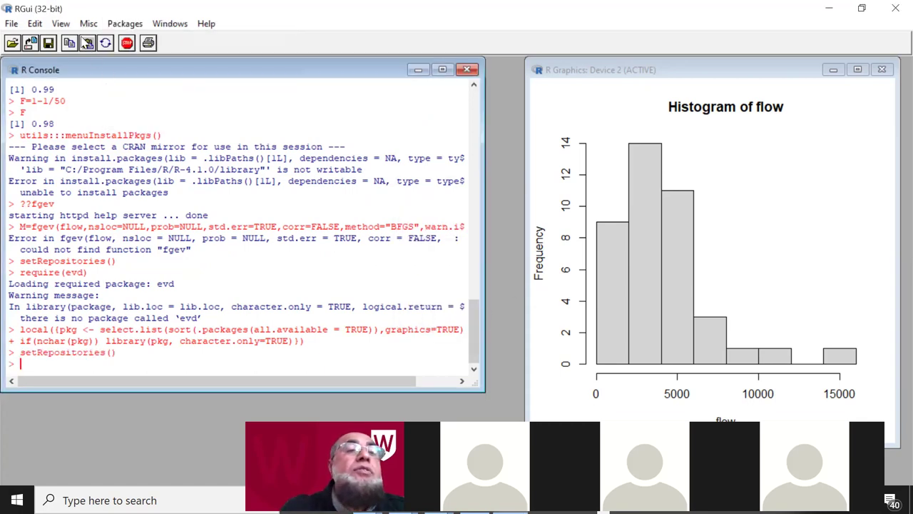
Step: Try to install the evd package from the CRAN package list, declining the use of a personal library
{"action": "left_click", "coordinate": [127, 25]}
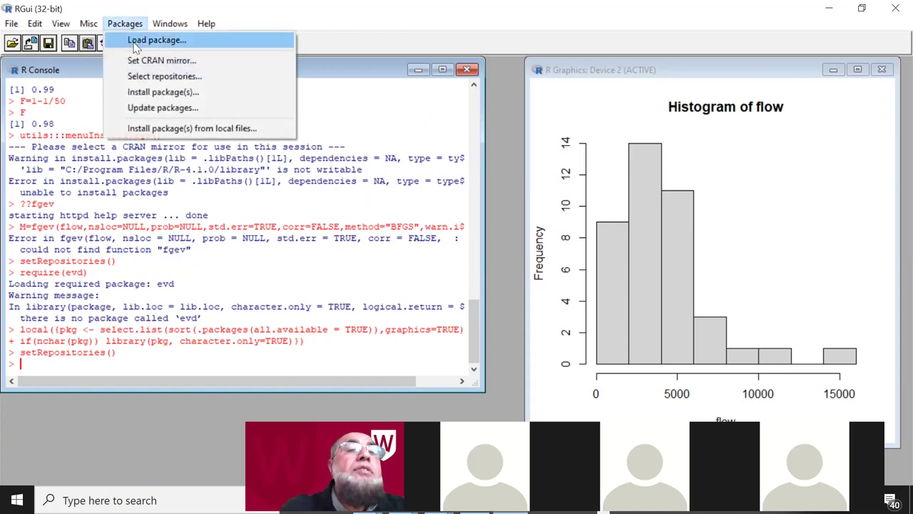
{"action": "left_click", "coordinate": [164, 95]}
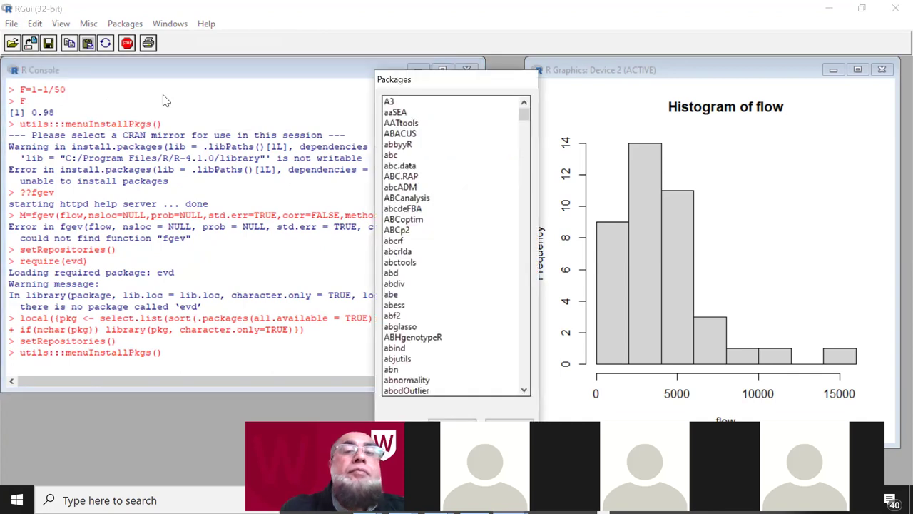
{"action": "left_click_drag", "start_coordinate": [524, 114], "coordinate": [533, 184]}
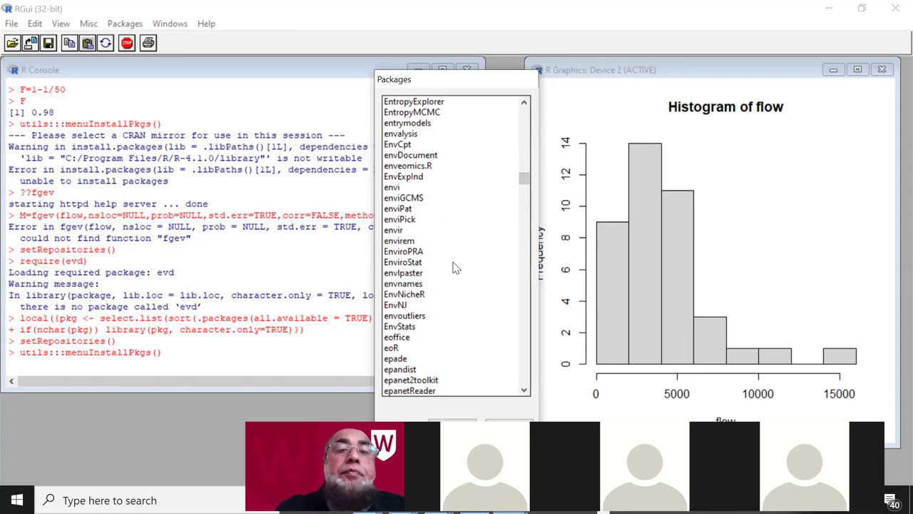
{"action": "scroll", "coordinate": [456, 268], "scroll_direction": "up", "scroll_amount": 4}
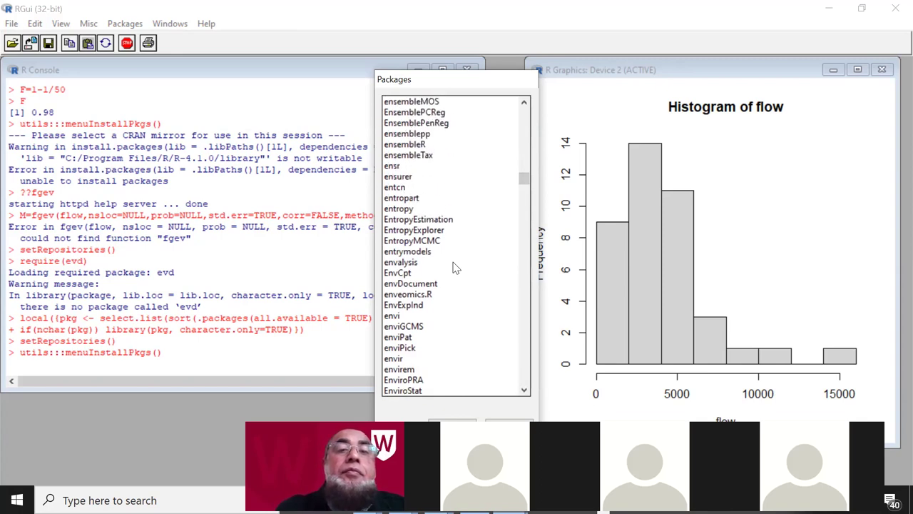
{"action": "scroll", "coordinate": [455, 268], "scroll_direction": "up", "scroll_amount": 5}
{"action": "scroll", "coordinate": [455, 267], "scroll_direction": "up", "scroll_amount": 8}
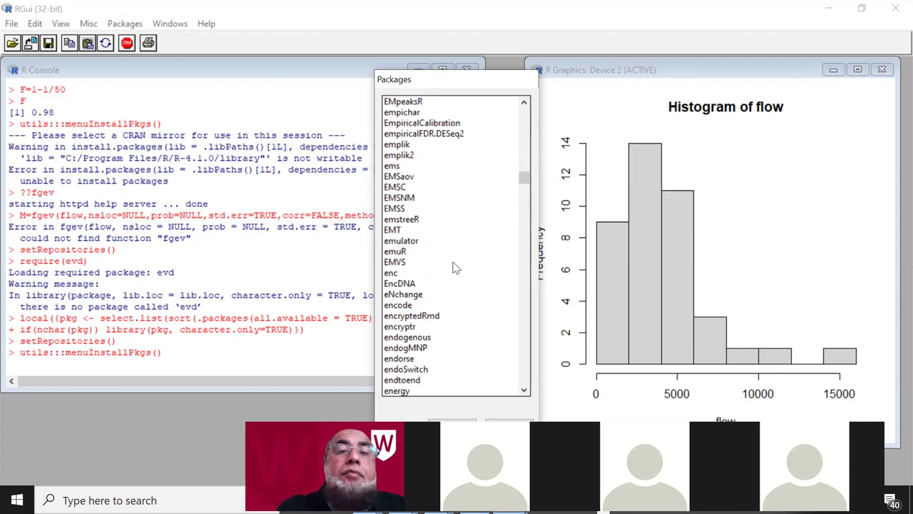
{"action": "scroll", "coordinate": [455, 267], "scroll_direction": "down", "scroll_amount": 4}
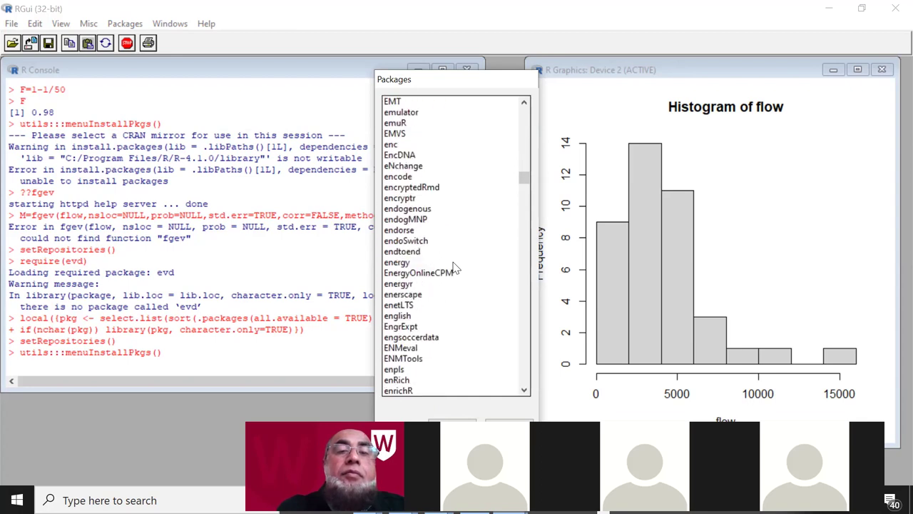
{"action": "scroll", "coordinate": [455, 268], "scroll_direction": "down", "scroll_amount": 2}
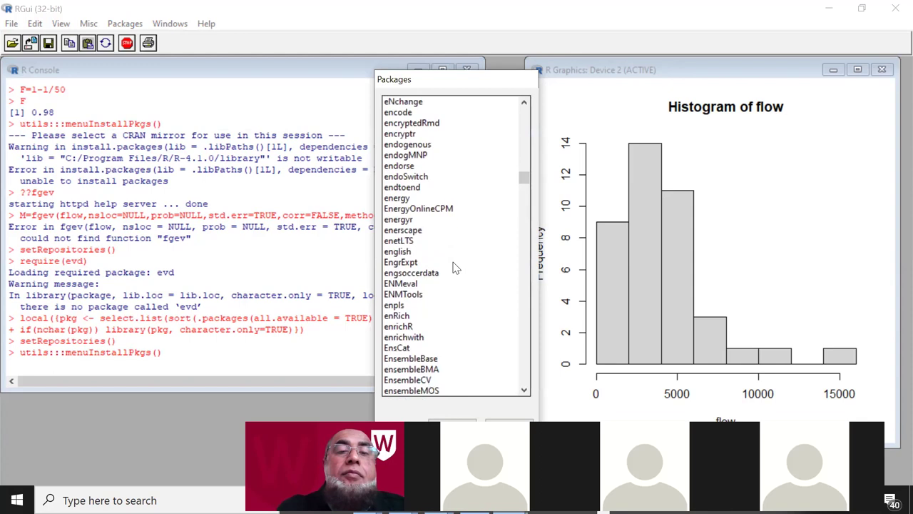
{"action": "scroll", "coordinate": [455, 268], "scroll_direction": "down", "scroll_amount": 4}
{"action": "scroll", "coordinate": [455, 267], "scroll_direction": "down", "scroll_amount": 5}
{"action": "left_click_drag", "start_coordinate": [521, 184], "coordinate": [526, 184]}
{"action": "scroll", "coordinate": [451, 289], "scroll_direction": "down", "scroll_amount": 3}
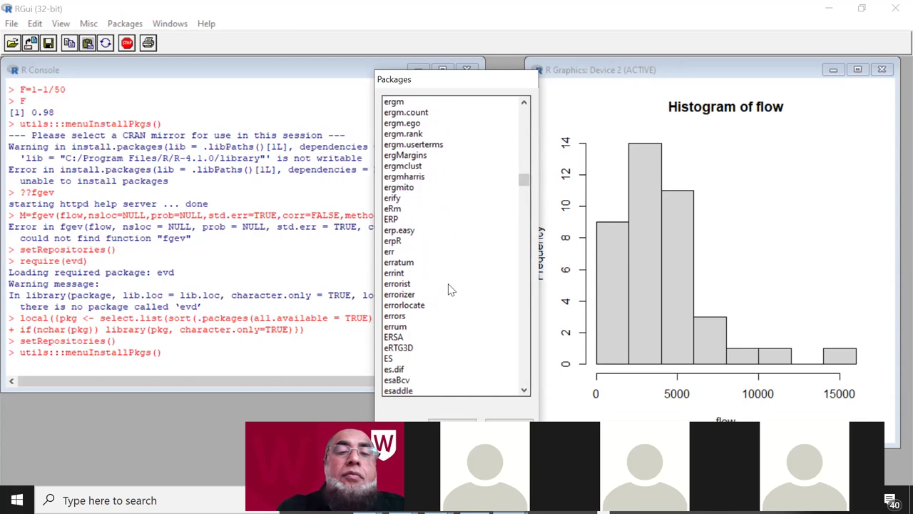
{"action": "scroll", "coordinate": [451, 289], "scroll_direction": "down", "scroll_amount": 7}
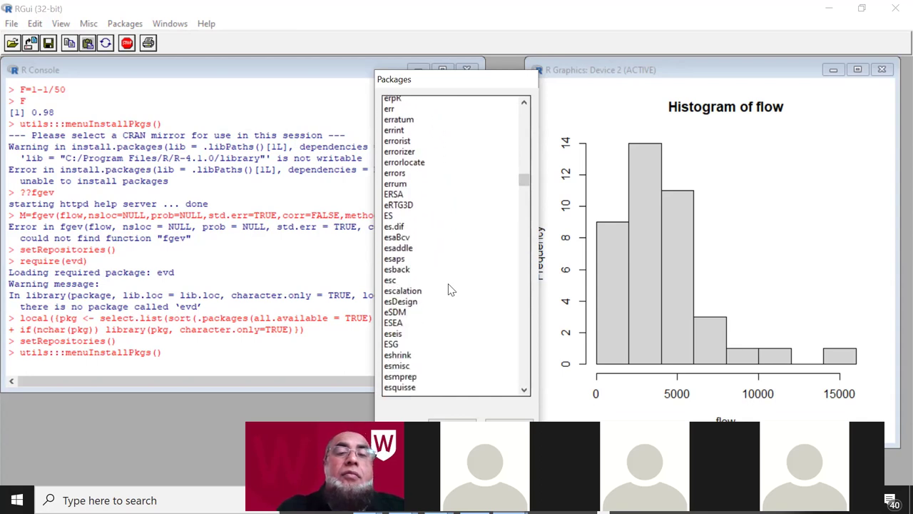
{"action": "scroll", "coordinate": [451, 289], "scroll_direction": "down", "scroll_amount": 4}
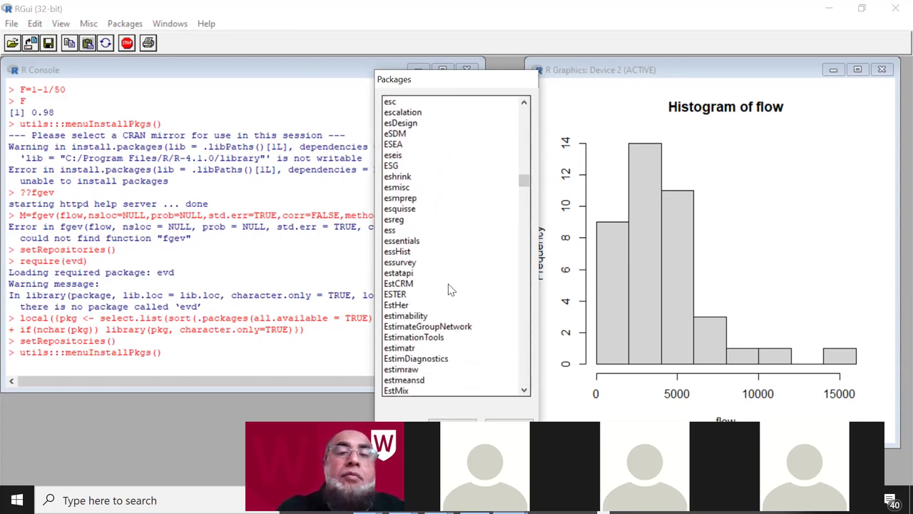
{"action": "scroll", "coordinate": [451, 289], "scroll_direction": "down", "scroll_amount": 2}
{"action": "scroll", "coordinate": [449, 289], "scroll_direction": "down", "scroll_amount": 4}
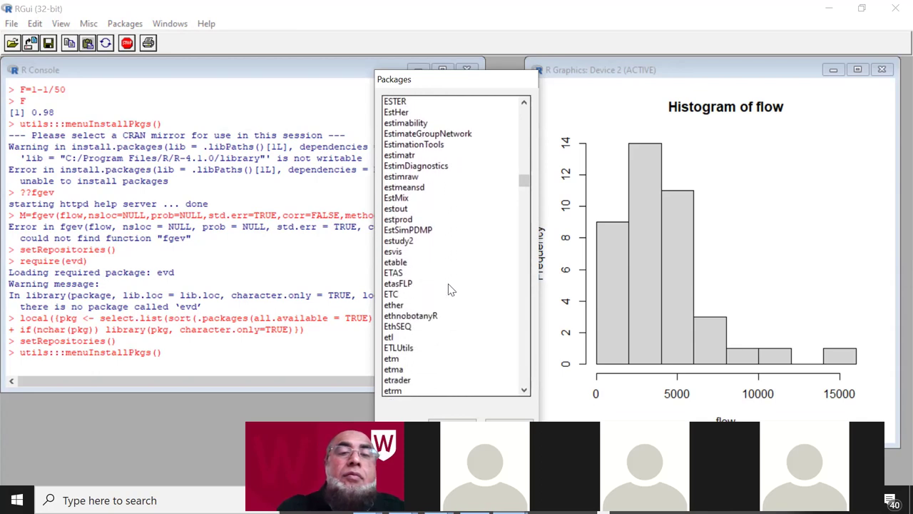
{"action": "scroll", "coordinate": [451, 289], "scroll_direction": "down", "scroll_amount": 4}
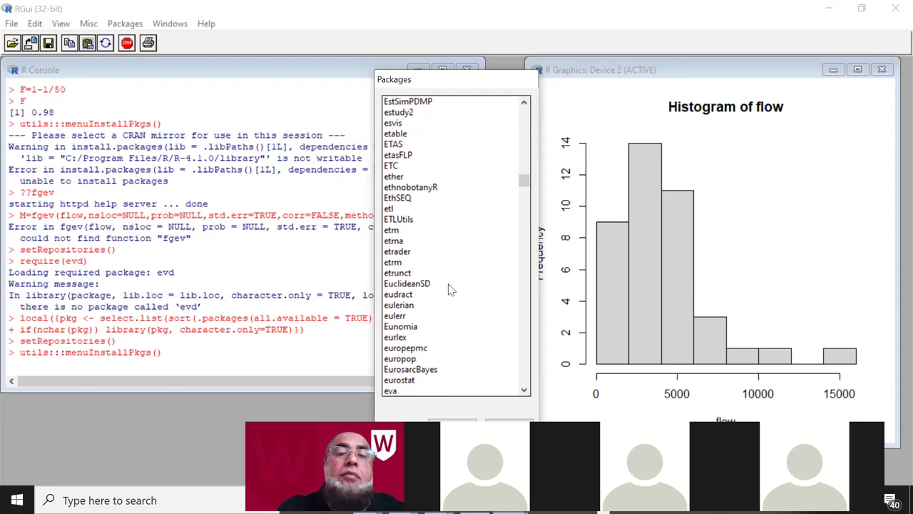
{"action": "scroll", "coordinate": [451, 289], "scroll_direction": "down", "scroll_amount": 1}
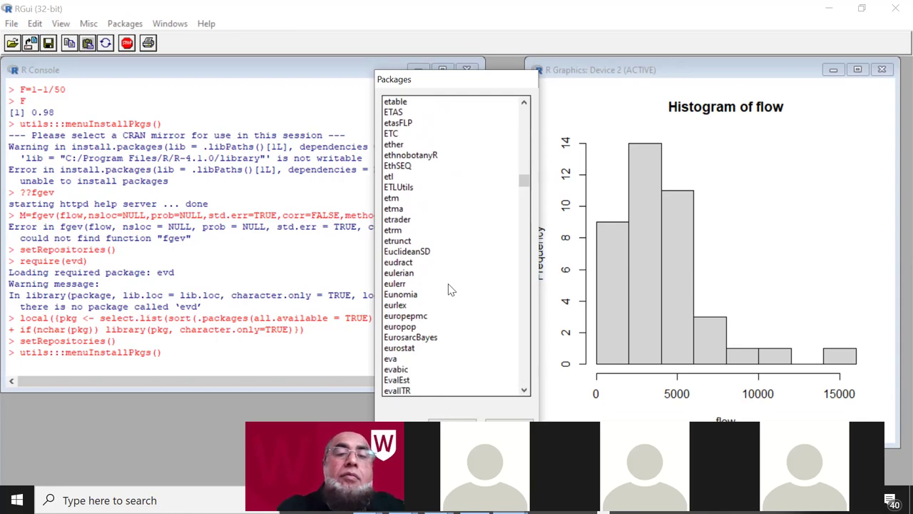
{"action": "scroll", "coordinate": [451, 289], "scroll_direction": "down", "scroll_amount": 2}
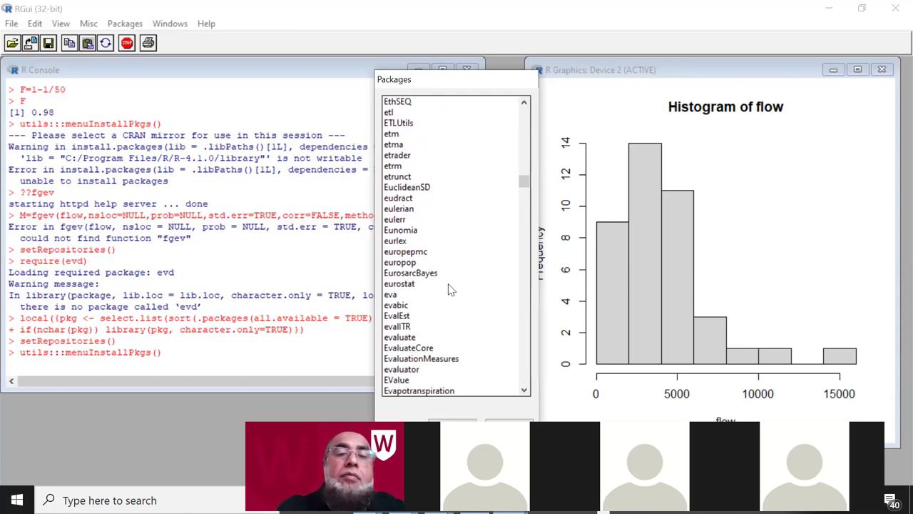
{"action": "scroll", "coordinate": [451, 289], "scroll_direction": "down", "scroll_amount": 2}
{"action": "scroll", "coordinate": [451, 289], "scroll_direction": "down", "scroll_amount": 1}
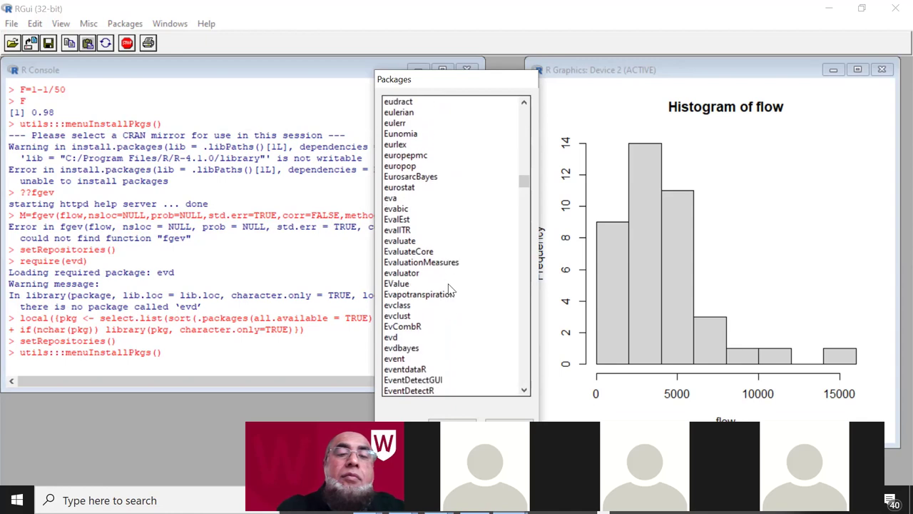
{"action": "left_click", "coordinate": [393, 337]}
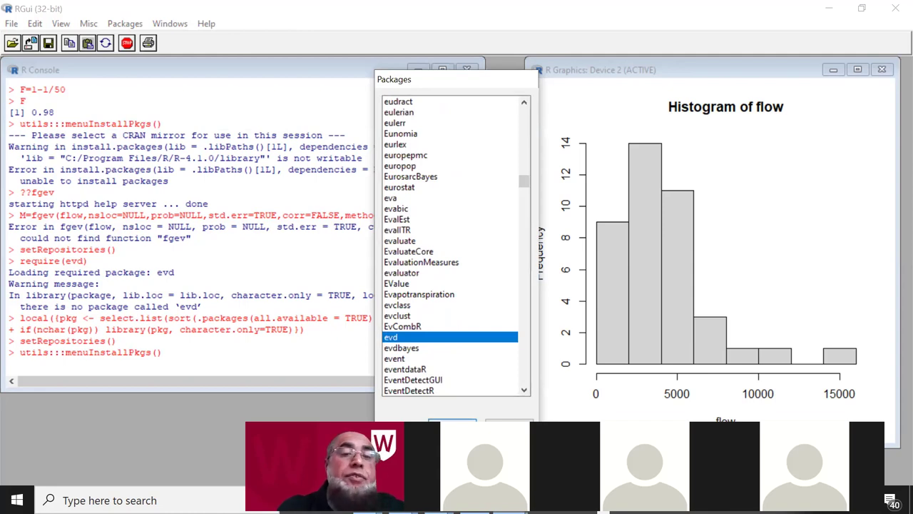
{"action": "left_click", "coordinate": [452, 424]}
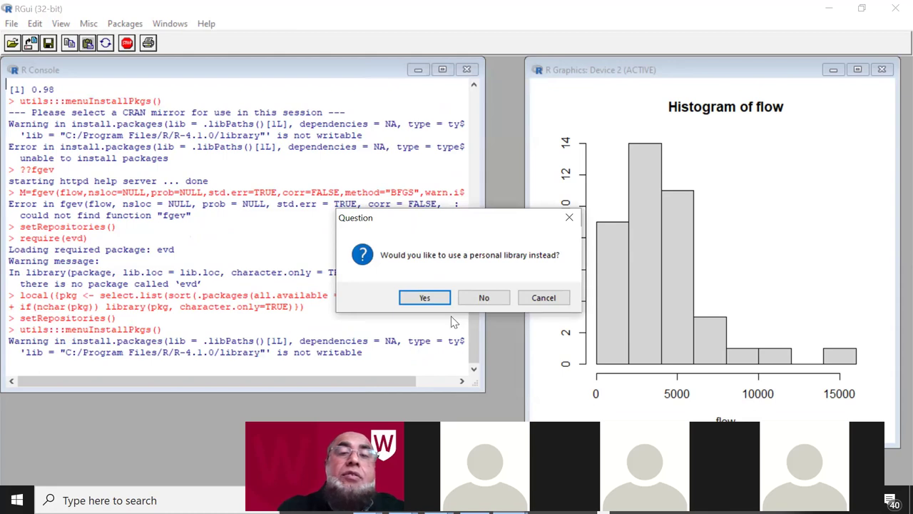
{"action": "left_click", "coordinate": [484, 300]}
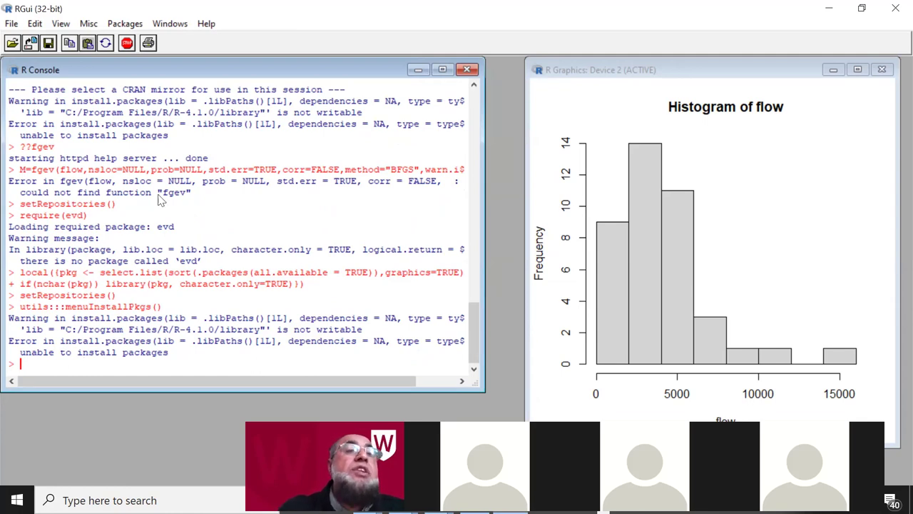
Step: Install the evd package from CRAN, agreeing to create and use a personal library for it
{"action": "left_click", "coordinate": [125, 26]}
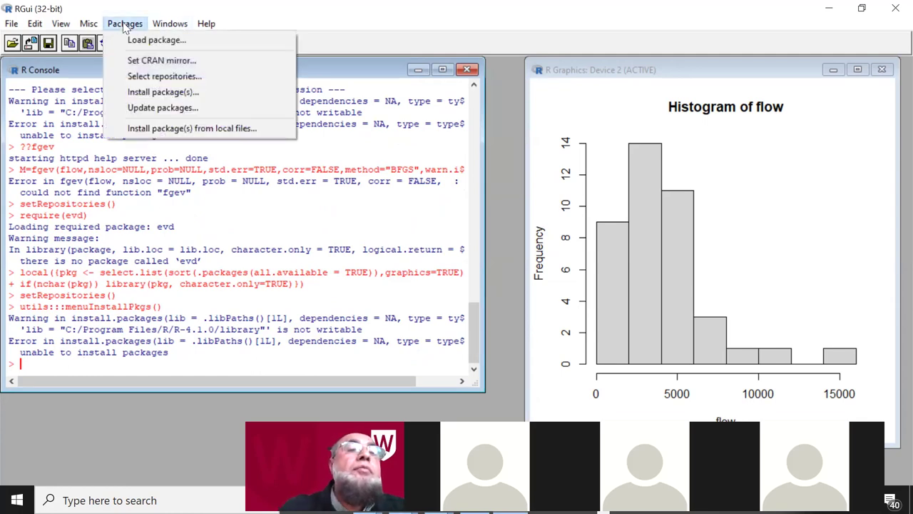
{"action": "left_click", "coordinate": [165, 94]}
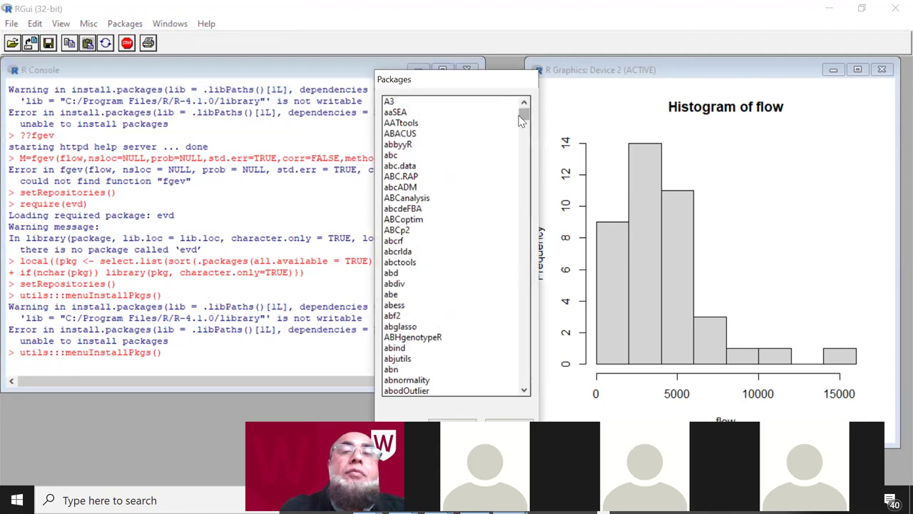
{"action": "left_click_drag", "start_coordinate": [523, 116], "coordinate": [524, 185]}
{"action": "left_click", "coordinate": [394, 220]}
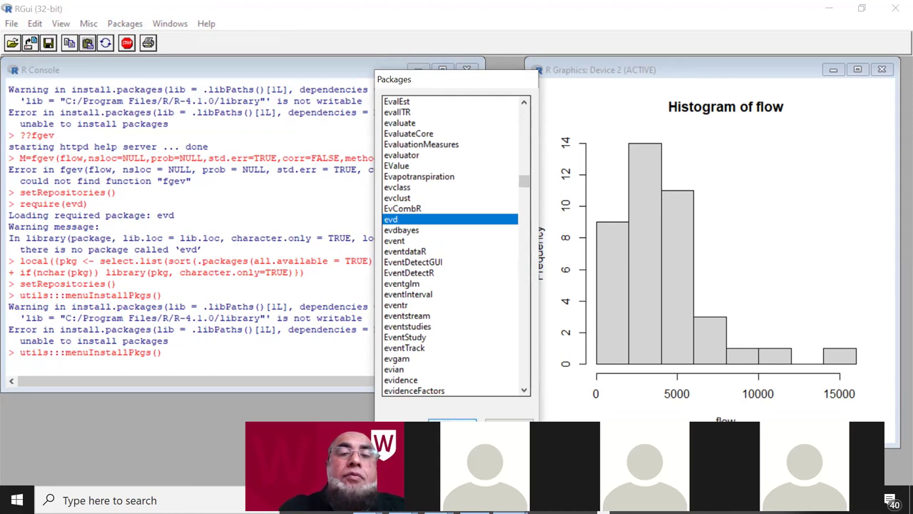
{"action": "left_click", "coordinate": [453, 424]}
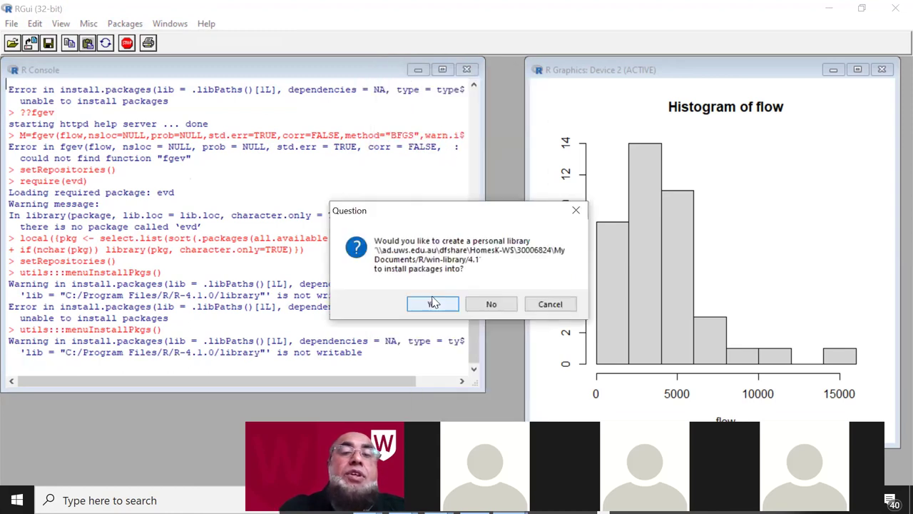
{"action": "left_click", "coordinate": [433, 304]}
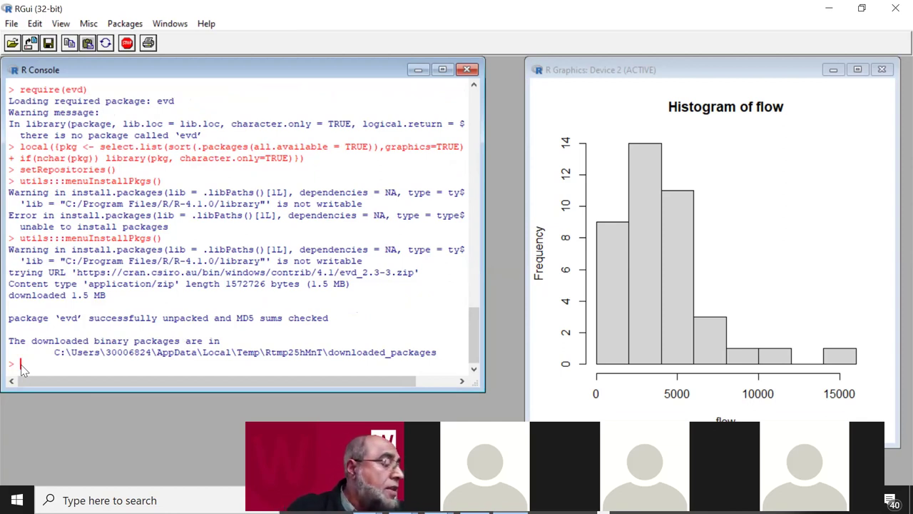
Step: Load the evd package into the session with require(evd)
{"action": "type", "text": "req"}
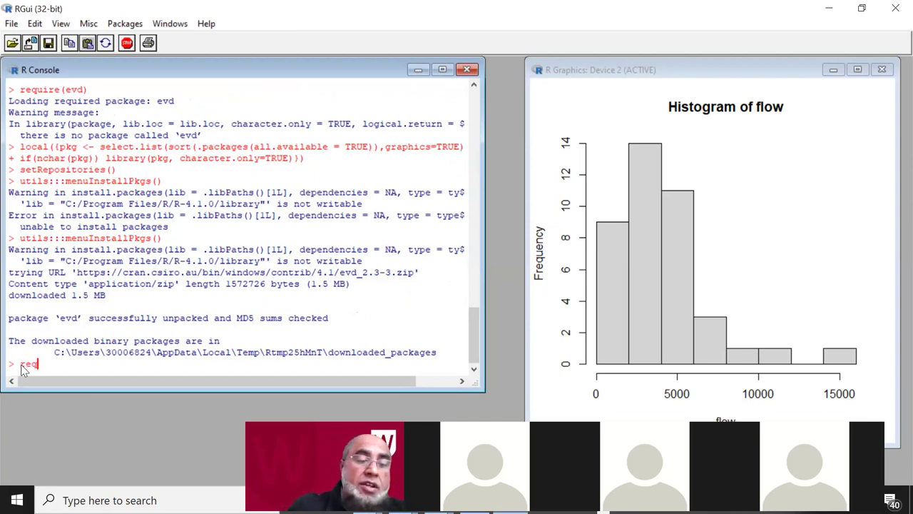
{"action": "type", "text": "uire(evd)"}
{"action": "key", "text": "Return"}
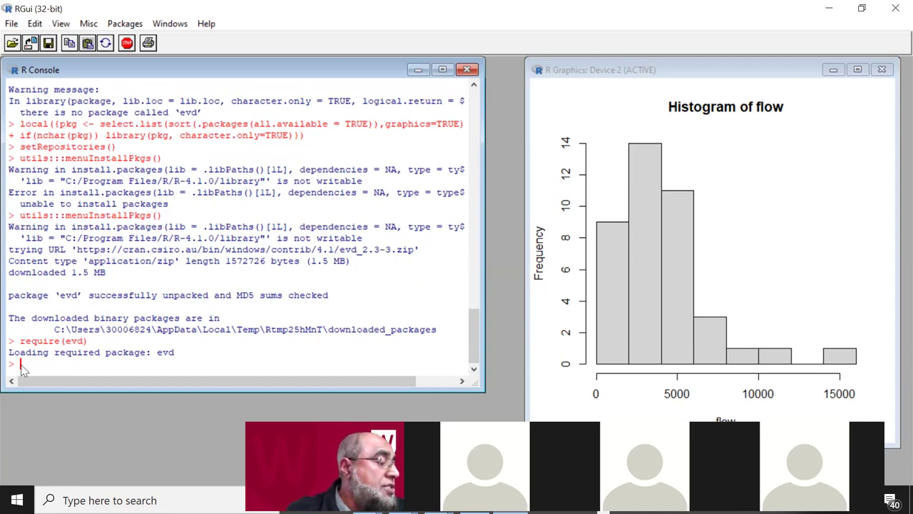
Step: Search the R help for fgev with ??fgev, view the help index page and return to the search results
{"action": "type", "text": "??"}
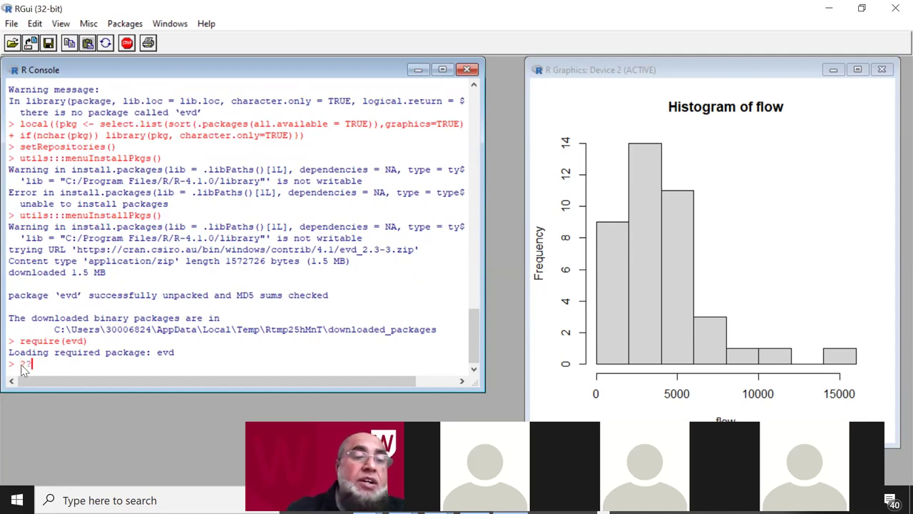
{"action": "type", "text": "fgev"}
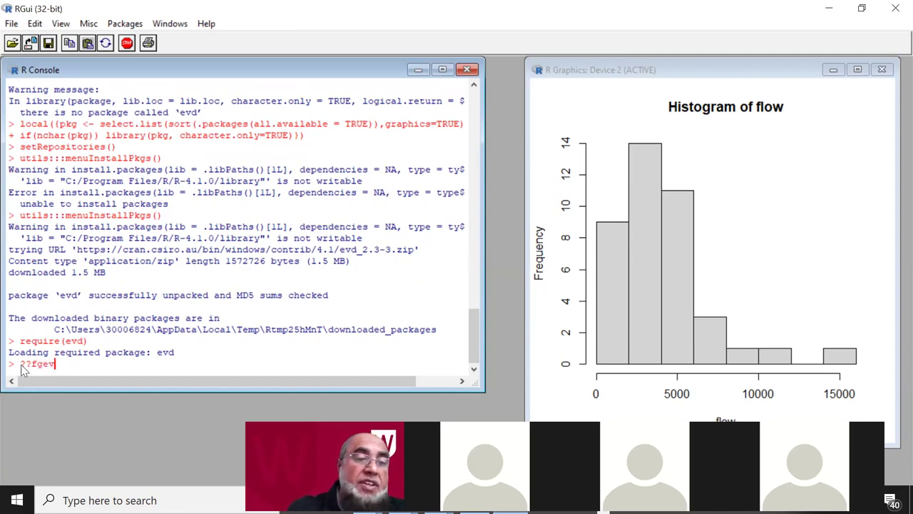
{"action": "key", "text": "Return"}
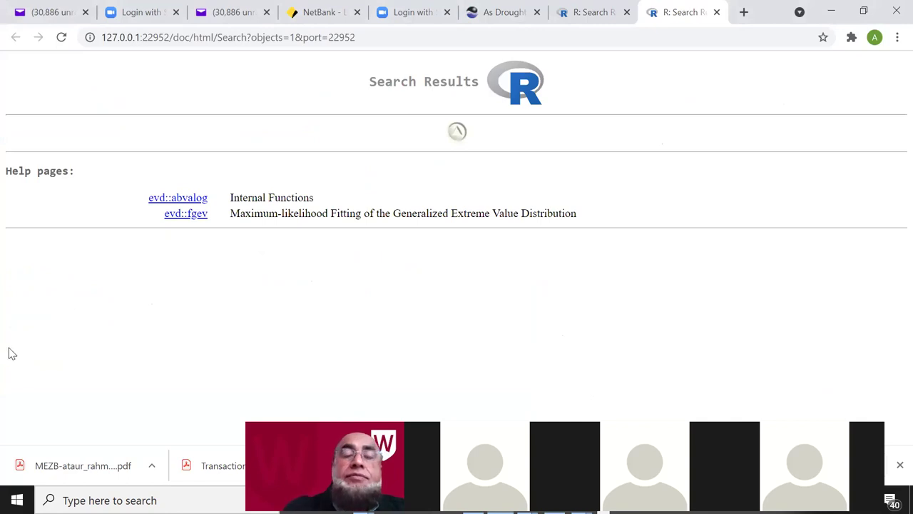
{"action": "left_click", "coordinate": [463, 139]}
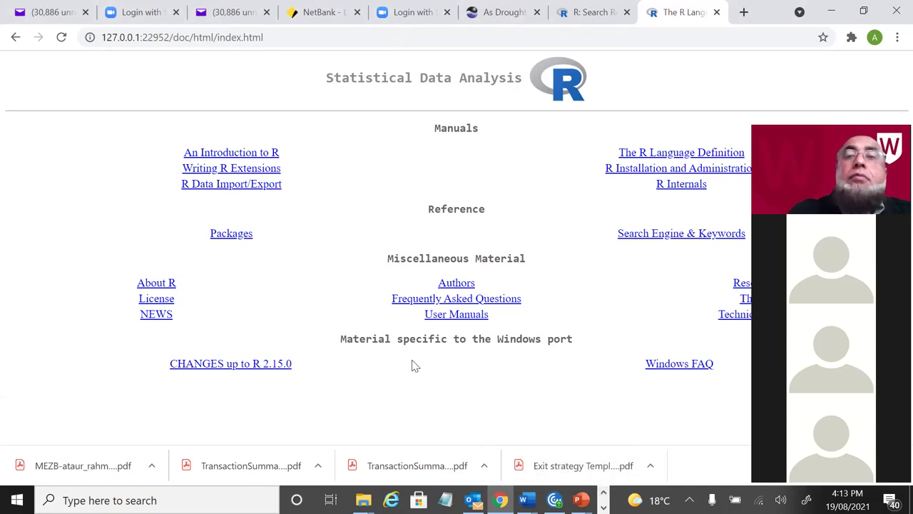
{"action": "left_click", "coordinate": [20, 37]}
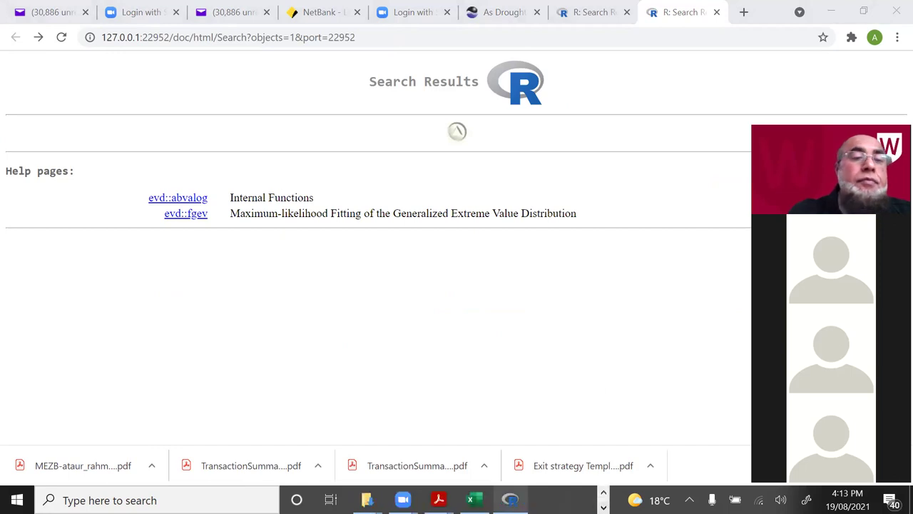
Step: Switch from the browser help page back to the R console in RGui
{"action": "key", "text": "alt+Tab"}
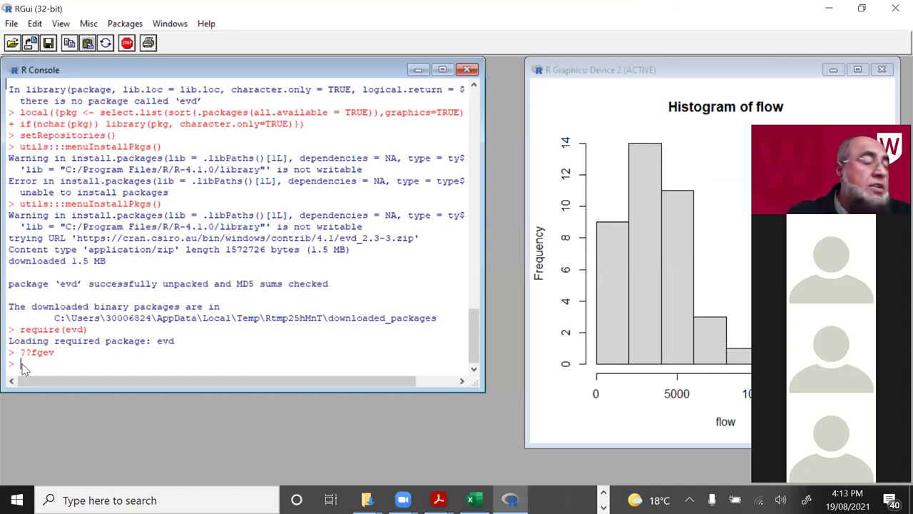
Step: Rerun the earlier local((pkg <- select.list(sort(.packages(all.available = TRUE)),graphics=TRUE) line from the command history, followed by blank continuation lines
{"action": "key", "text": "Up"}
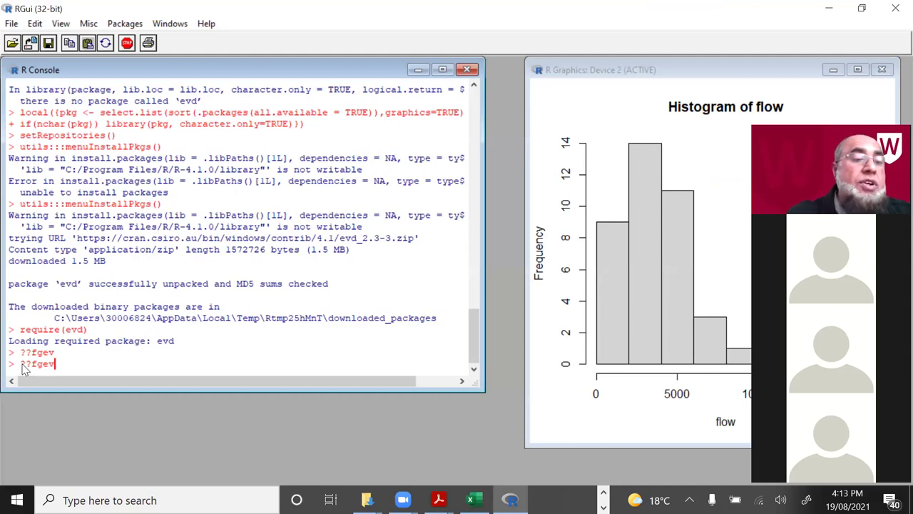
{"action": "key", "text": "Up"}
{"action": "key", "text": "Up"}
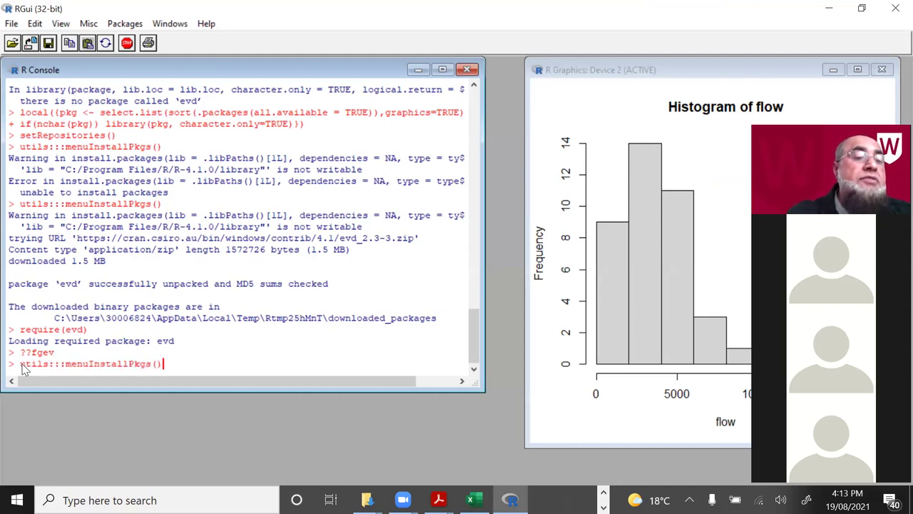
{"action": "key", "text": "Up"}
{"action": "key", "text": "Up"}
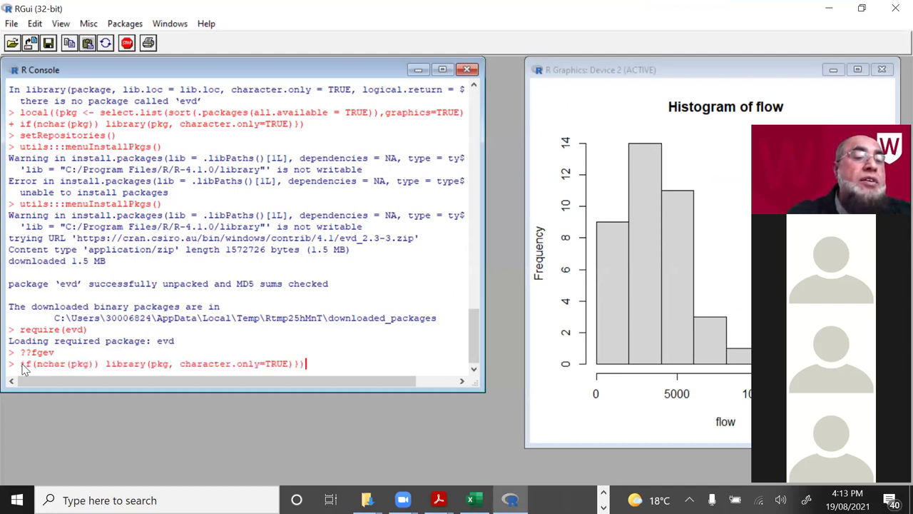
{"action": "key", "text": "Up"}
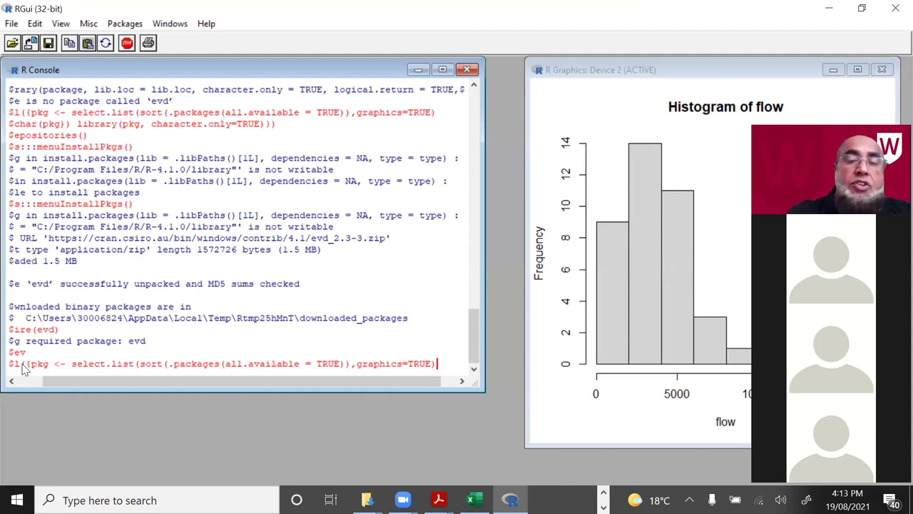
{"action": "key", "text": "Return"}
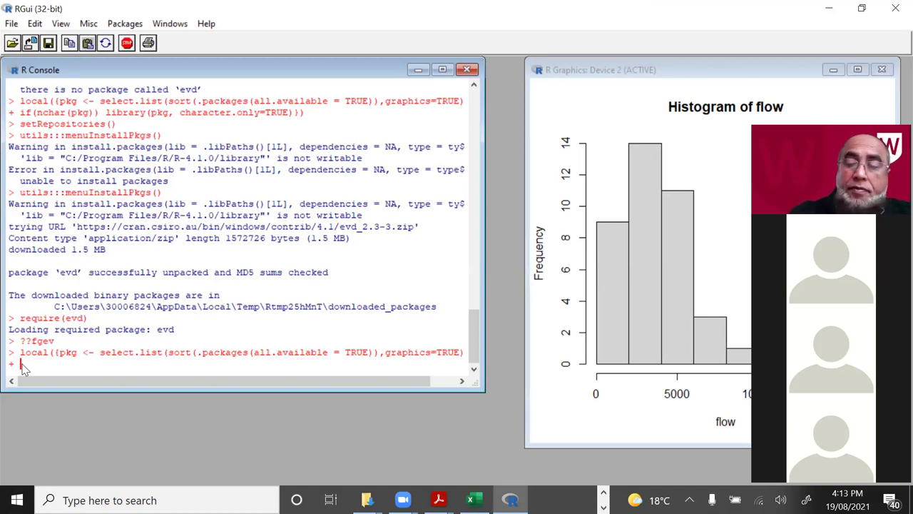
{"action": "key", "text": "Return"}
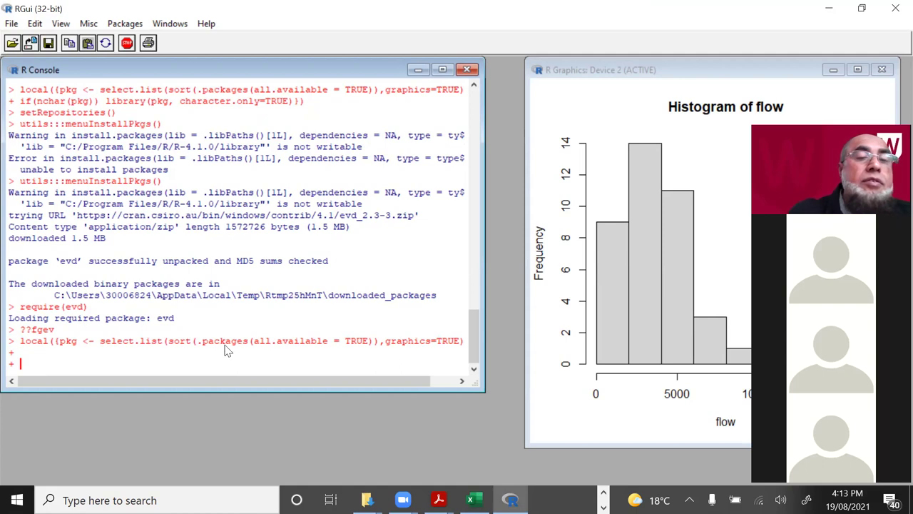
{"action": "left_click", "coordinate": [461, 382]}
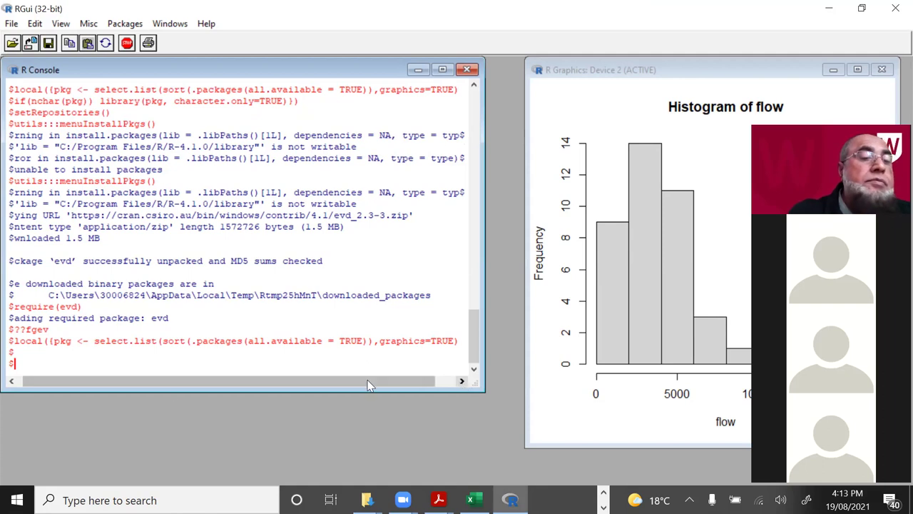
{"action": "left_click", "coordinate": [12, 382]}
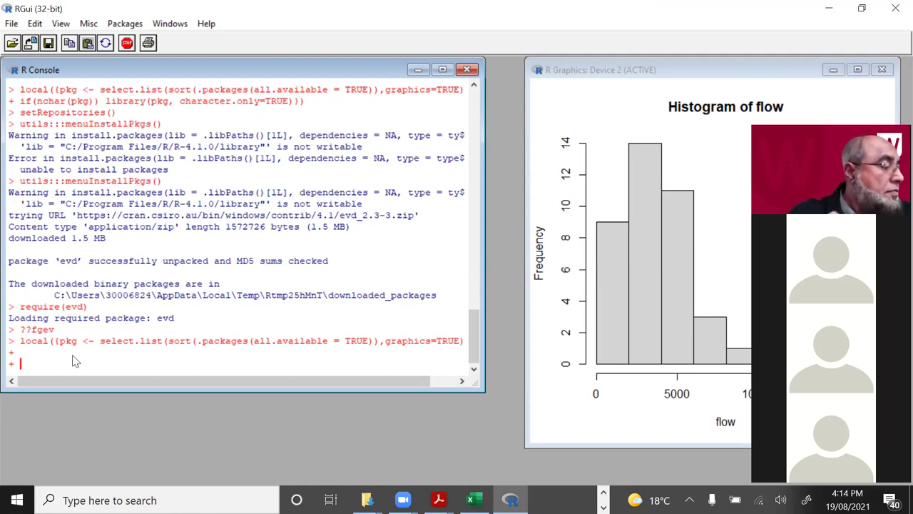
{"action": "key", "text": "Return"}
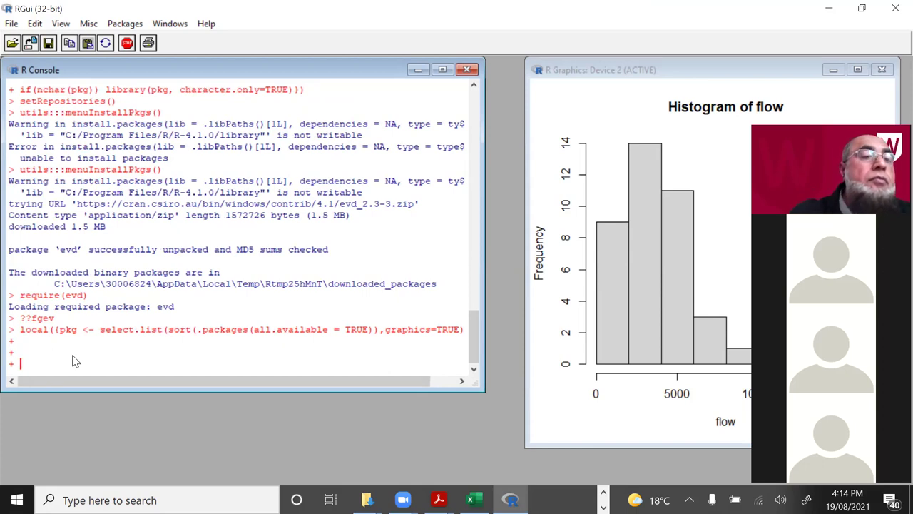
Step: Try to leave the incomplete command by submitting q, then enter q() and erase it
{"action": "type", "text": "q"}
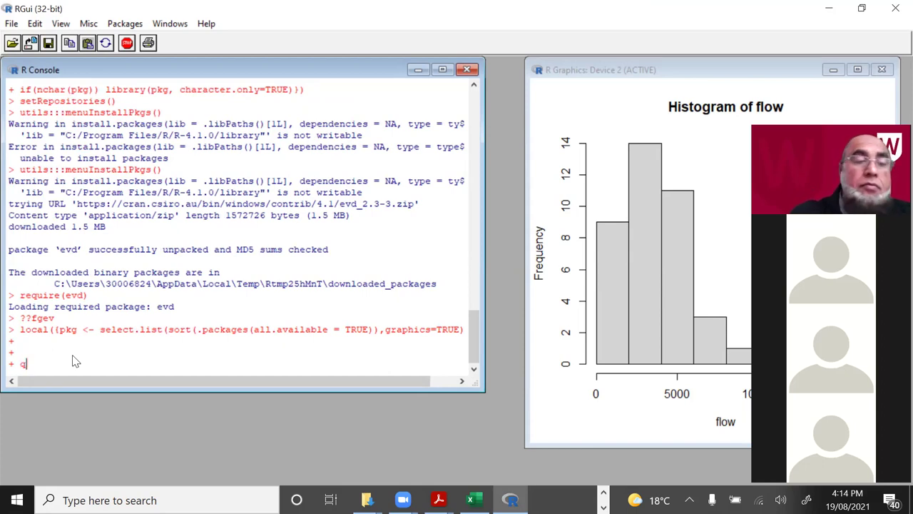
{"action": "key", "text": "Return"}
{"action": "type", "text": "q()"}
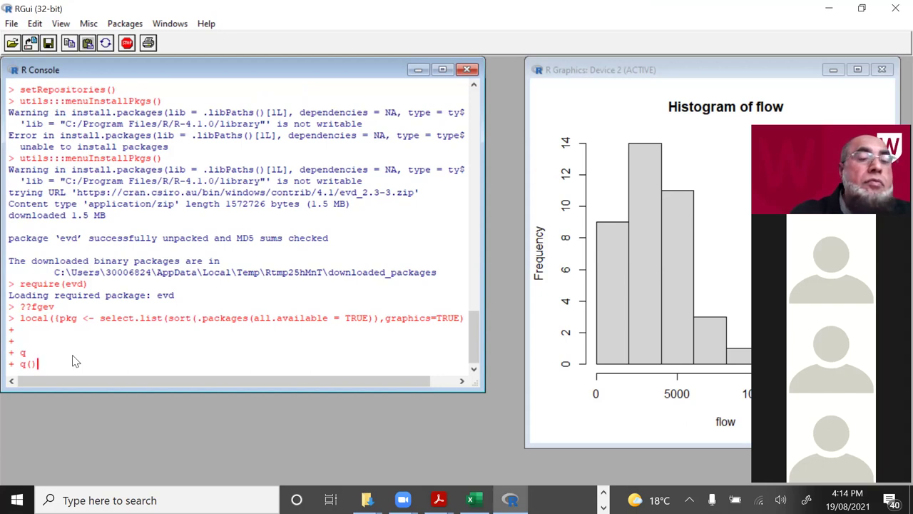
{"action": "key", "text": "BackSpace"}
{"action": "key", "text": "BackSpace"}
{"action": "key", "text": "BackSpace"}
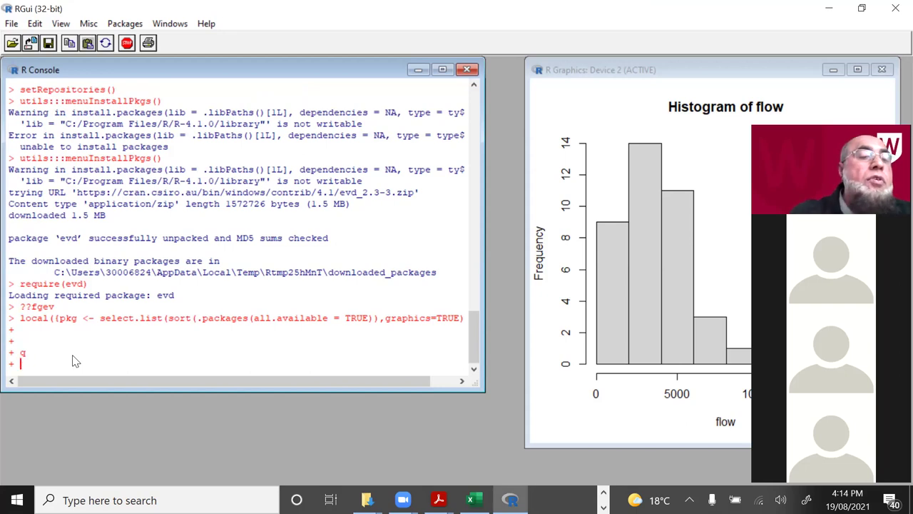
Step: Try to run the earlier M=fgev(flow,...) call at the continuation prompt and close it with an extra parenthesis
{"action": "key", "text": "Up"}
{"action": "key", "text": "Up"}
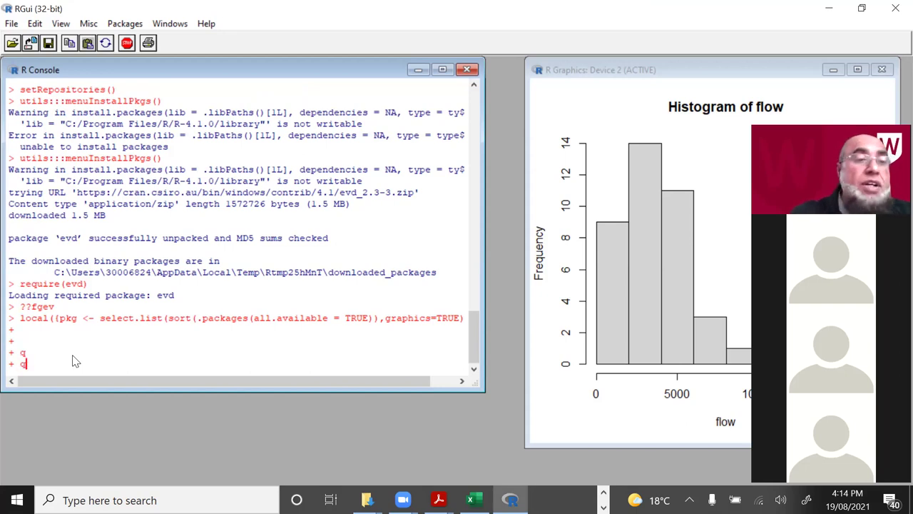
{"action": "key", "text": "Up"}
{"action": "key", "text": "Up"}
{"action": "key", "text": "Up"}
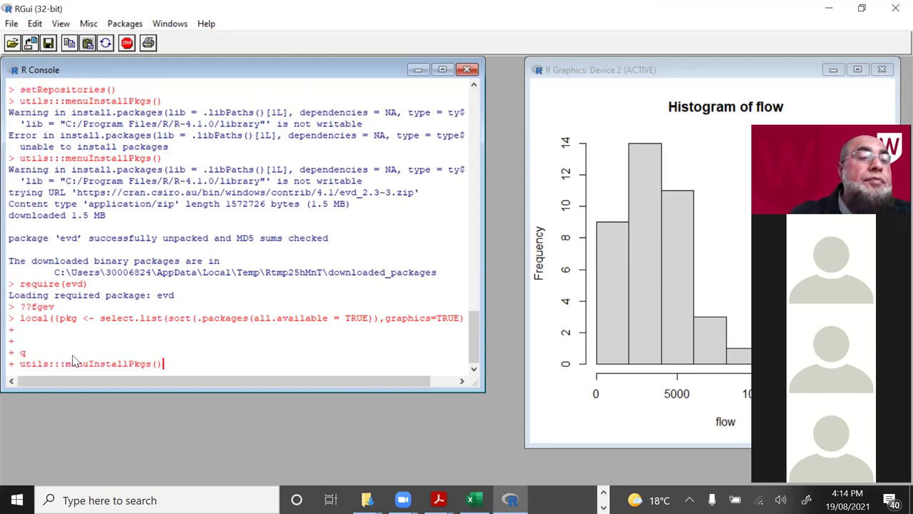
{"action": "key", "text": "Up"}
{"action": "key", "text": "Up"}
{"action": "key", "text": "Up"}
{"action": "key", "text": "Up"}
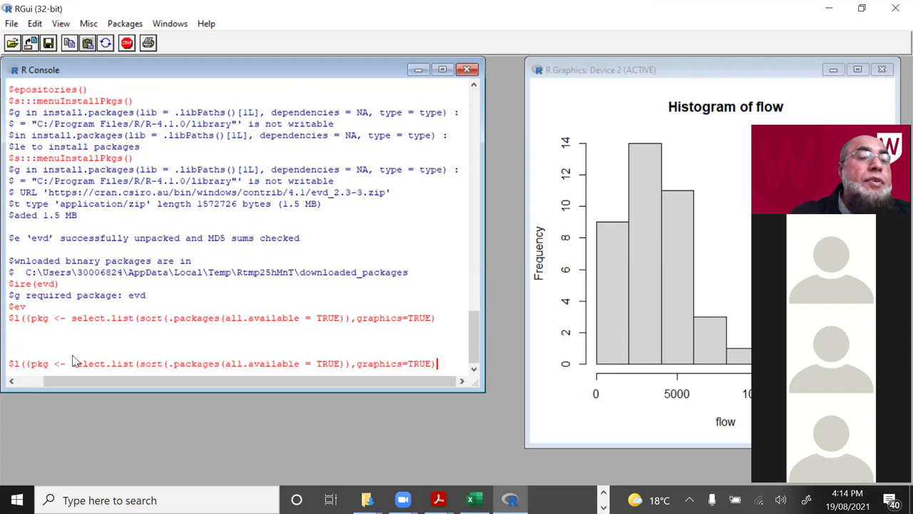
{"action": "key", "text": "Down"}
{"action": "key", "text": "Down"}
{"action": "key", "text": "Down"}
{"action": "key", "text": "Down"}
{"action": "key", "text": "Down"}
{"action": "key", "text": "Up"}
{"action": "key", "text": "Up"}
{"action": "key", "text": "Up"}
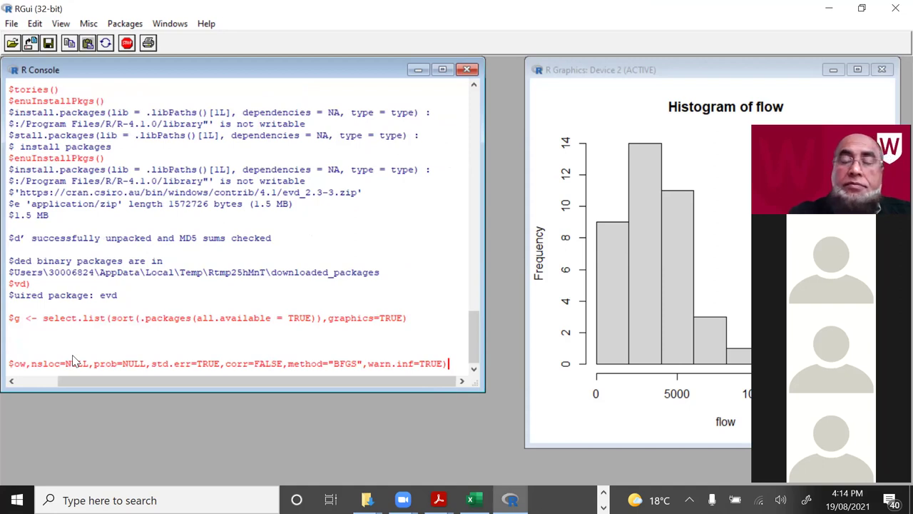
{"action": "key", "text": "Return"}
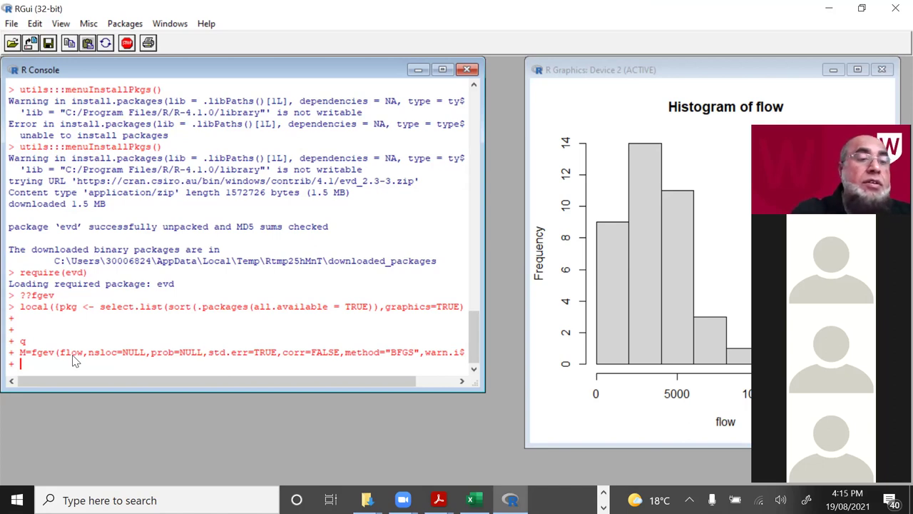
{"action": "type", "text": ")"}
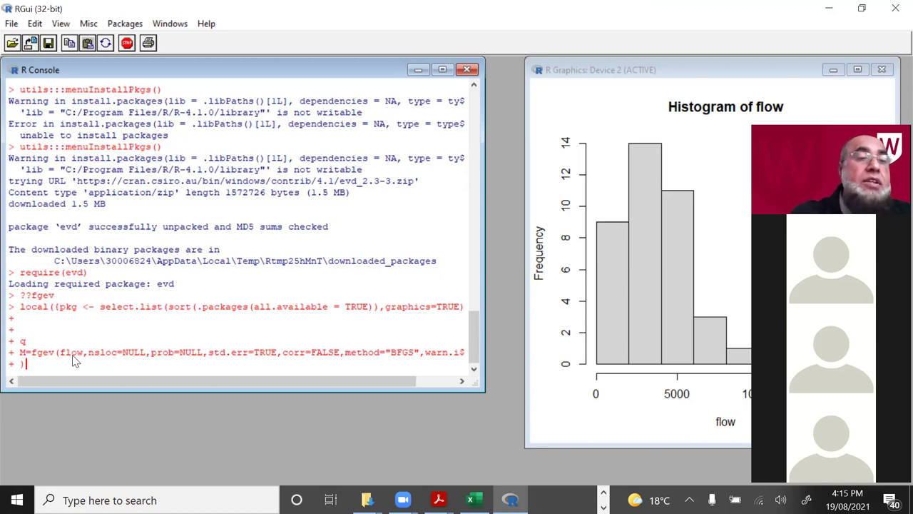
{"action": "key", "text": "Return"}
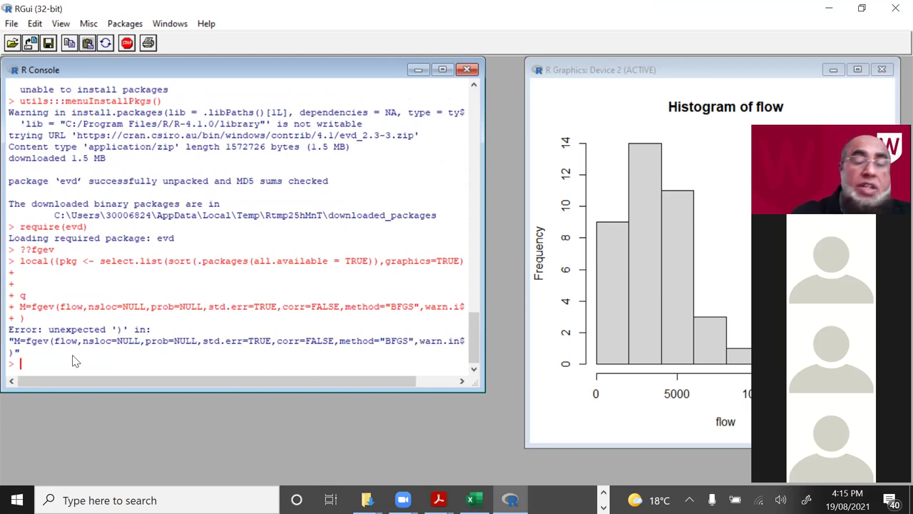
Step: Fit a GEV distribution with M=fgev(flow,nsloc=NULL,prob=NULL,std.err=TRUE,corr=FALSE,method="BFGS",warn.inf=TRUE) and display the fitted object M
{"action": "type", "text": ")"}
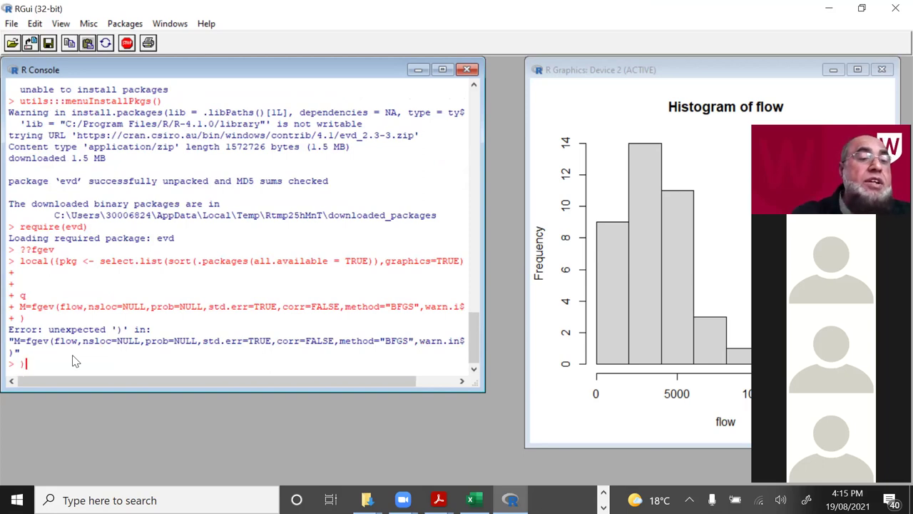
{"action": "key", "text": "Up"}
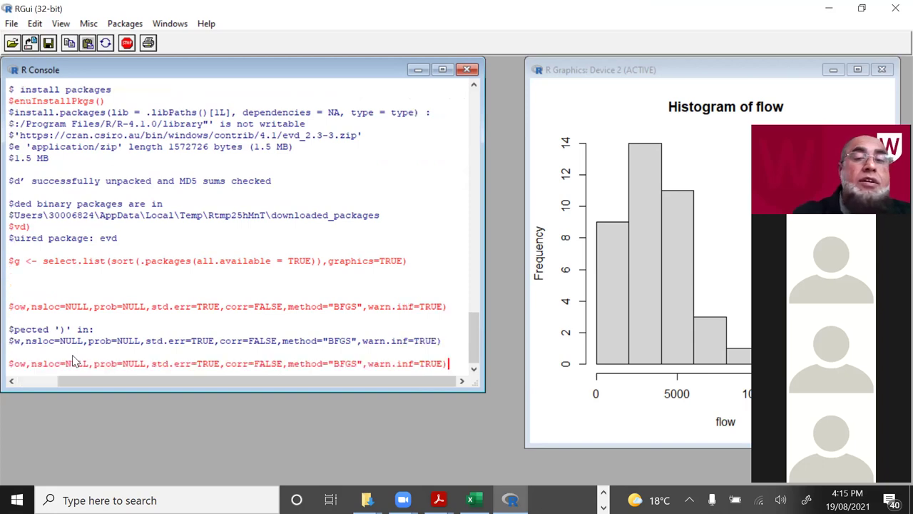
{"action": "key", "text": "Up"}
{"action": "key", "text": "Up"}
{"action": "key", "text": "Up"}
{"action": "key", "text": "Up"}
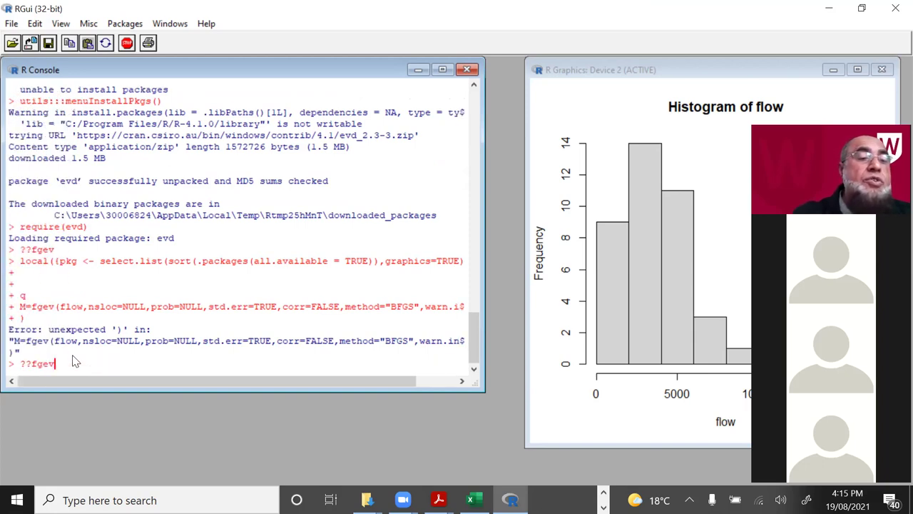
{"action": "key", "text": "Up"}
{"action": "key", "text": "Up"}
{"action": "key", "text": "Up"}
{"action": "key", "text": "Up"}
{"action": "key", "text": "Up"}
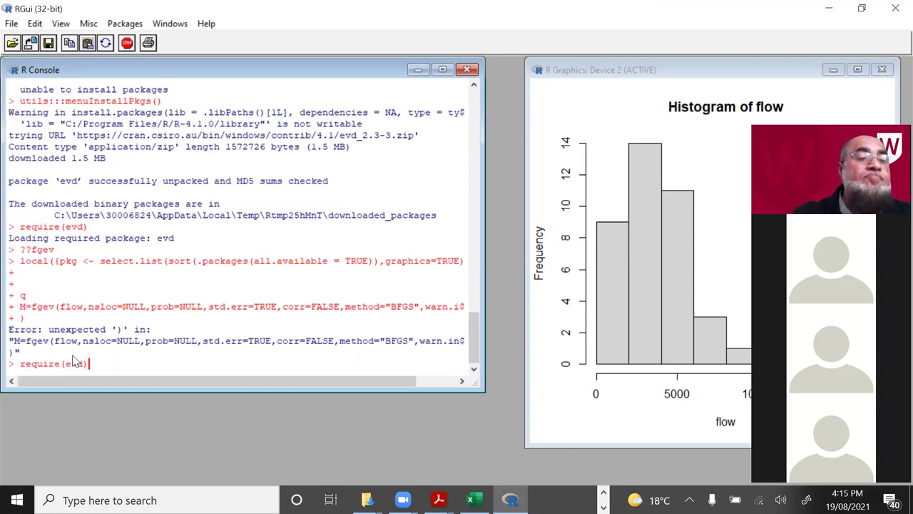
{"action": "key", "text": "Up"}
{"action": "key", "text": "Up"}
{"action": "key", "text": "Up"}
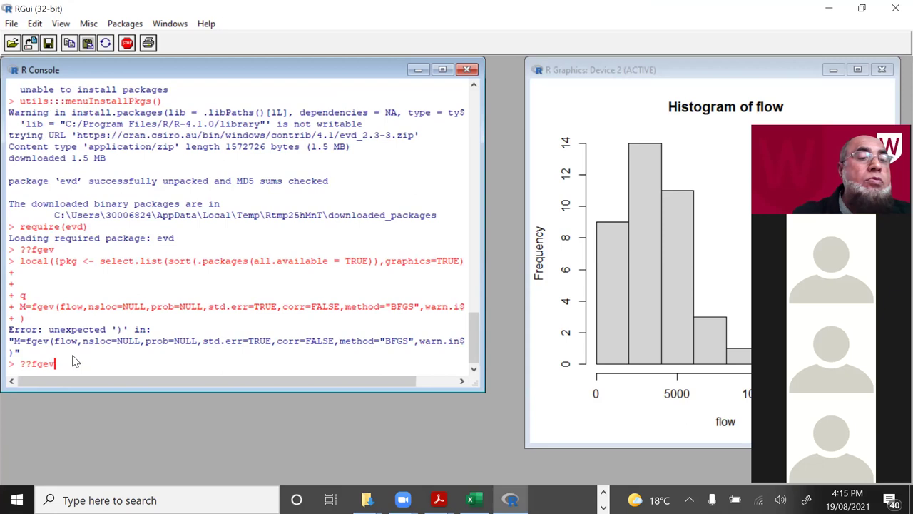
{"action": "key", "text": "Up"}
{"action": "key", "text": "Down"}
{"action": "key", "text": "Down"}
{"action": "key", "text": "Down"}
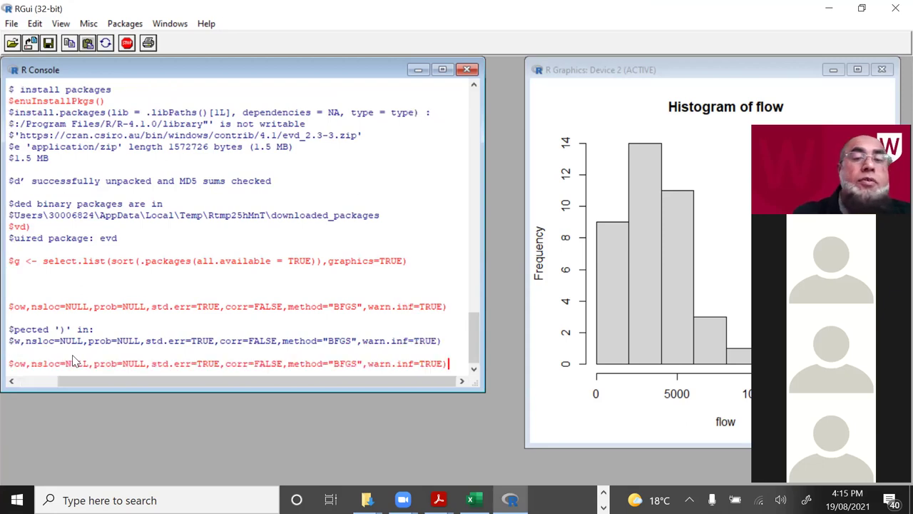
{"action": "key", "text": "Left"}
{"action": "key", "text": "Left"}
{"action": "key", "text": "Left"}
{"action": "key", "text": "Left"}
{"action": "key", "text": "Left"}
{"action": "key", "text": "Left"}
{"action": "key", "text": "Left"}
{"action": "key", "text": "Left"}
{"action": "key", "text": "Left"}
{"action": "key", "text": "Left"}
{"action": "key", "text": "Left"}
{"action": "key", "text": "Left"}
{"action": "key", "text": "Left"}
{"action": "key", "text": "Left"}
{"action": "key", "text": "Left"}
{"action": "key", "text": "Left"}
{"action": "key", "text": "Left"}
{"action": "key", "text": "Left"}
{"action": "key", "text": "Left"}
{"action": "key", "text": "Left"}
{"action": "key", "text": "Left"}
{"action": "key", "text": "Left"}
{"action": "key", "text": "Left"}
{"action": "key", "text": "Left"}
{"action": "key", "text": "Left"}
{"action": "key", "text": "Left"}
{"action": "key", "text": "Left"}
{"action": "key", "text": "Left"}
{"action": "key", "text": "Left"}
{"action": "key", "text": "Left"}
{"action": "key", "text": "Left"}
{"action": "key", "text": "Left"}
{"action": "key", "text": "Left"}
{"action": "key", "text": "Left"}
{"action": "key", "text": "Left"}
{"action": "key", "text": "Left"}
{"action": "key", "text": "Left"}
{"action": "key", "text": "Left"}
{"action": "key", "text": "Left"}
{"action": "key", "text": "Left"}
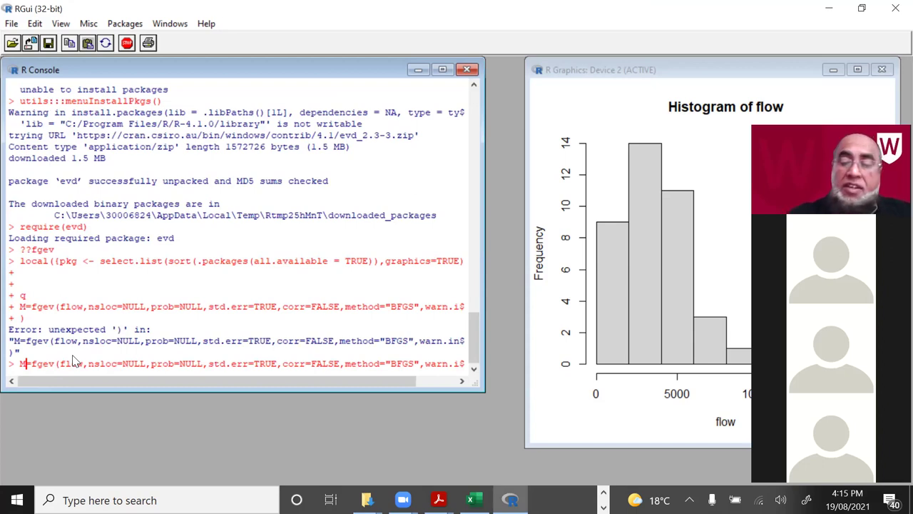
{"action": "key", "text": "Right"}
{"action": "key", "text": "Right"}
{"action": "key", "text": "Right"}
{"action": "key", "text": "Right"}
{"action": "key", "text": "Right"}
{"action": "key", "text": "Right"}
{"action": "key", "text": "Right"}
{"action": "key", "text": "Right"}
{"action": "key", "text": "Right"}
{"action": "key", "text": "Right"}
{"action": "key", "text": "Right"}
{"action": "key", "text": "Right"}
{"action": "key", "text": "Right"}
{"action": "key", "text": "Right"}
{"action": "key", "text": "Right"}
{"action": "key", "text": "Right"}
{"action": "key", "text": "Right"}
{"action": "key", "text": "Right"}
{"action": "key", "text": "Right"}
{"action": "key", "text": "Right"}
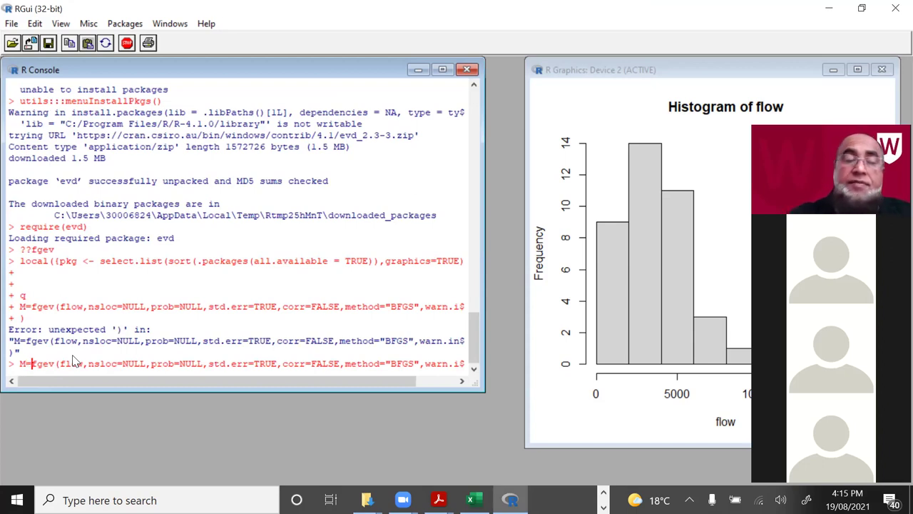
{"action": "key", "text": "Right"}
{"action": "key", "text": "Right"}
{"action": "key", "text": "Right"}
{"action": "key", "text": "Right"}
{"action": "key", "text": "Right"}
{"action": "key", "text": "Right"}
{"action": "key", "text": "Right"}
{"action": "key", "text": "Right"}
{"action": "key", "text": "Right"}
{"action": "key", "text": "Right"}
{"action": "key", "text": "Right"}
{"action": "key", "text": "Right"}
{"action": "key", "text": "Right"}
{"action": "key", "text": "Right"}
{"action": "key", "text": "Right"}
{"action": "key", "text": "Right"}
{"action": "key", "text": "Right"}
{"action": "key", "text": "Right"}
{"action": "key", "text": "Right"}
{"action": "key", "text": "Right"}
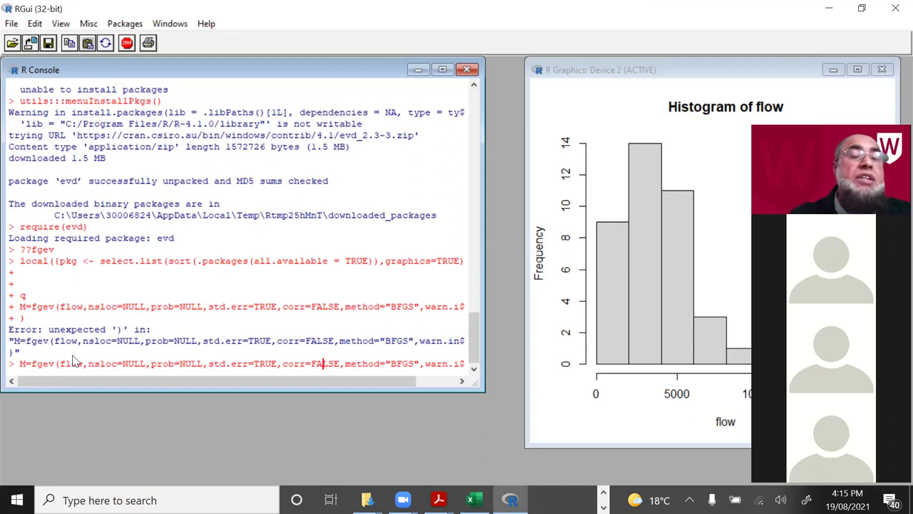
{"action": "key", "text": "Right"}
{"action": "key", "text": "Right"}
{"action": "key", "text": "Right"}
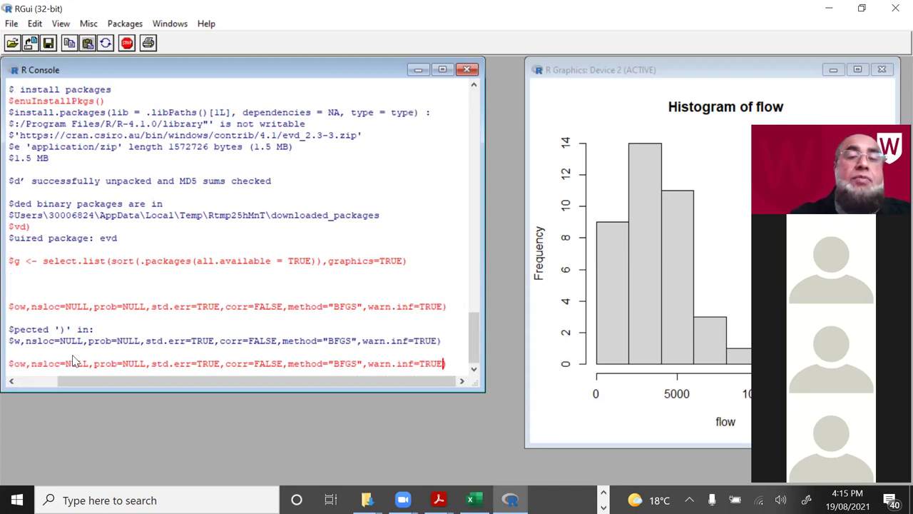
{"action": "key", "text": "Return"}
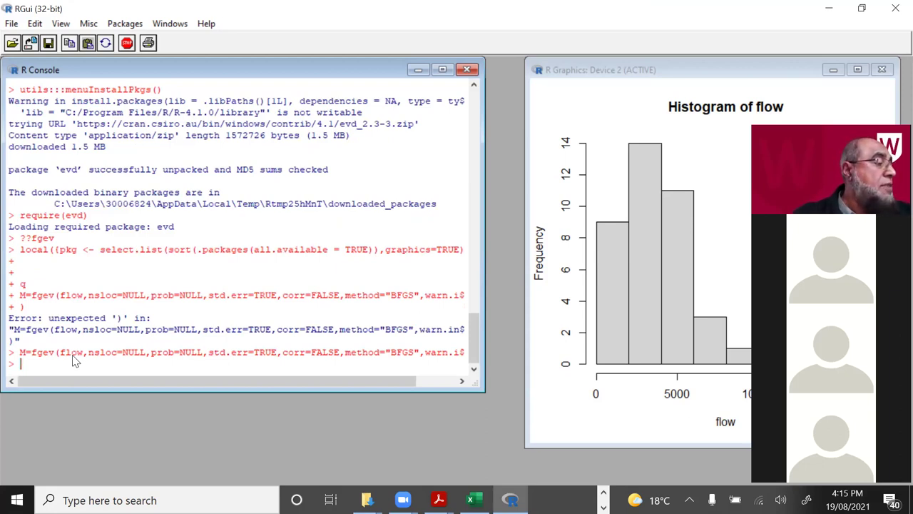
{"action": "type", "text": "M"}
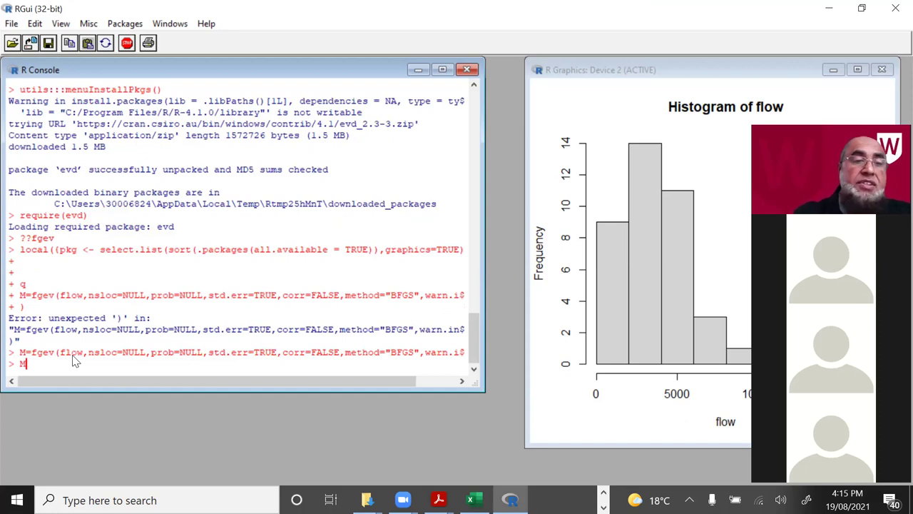
{"action": "key", "text": "Return"}
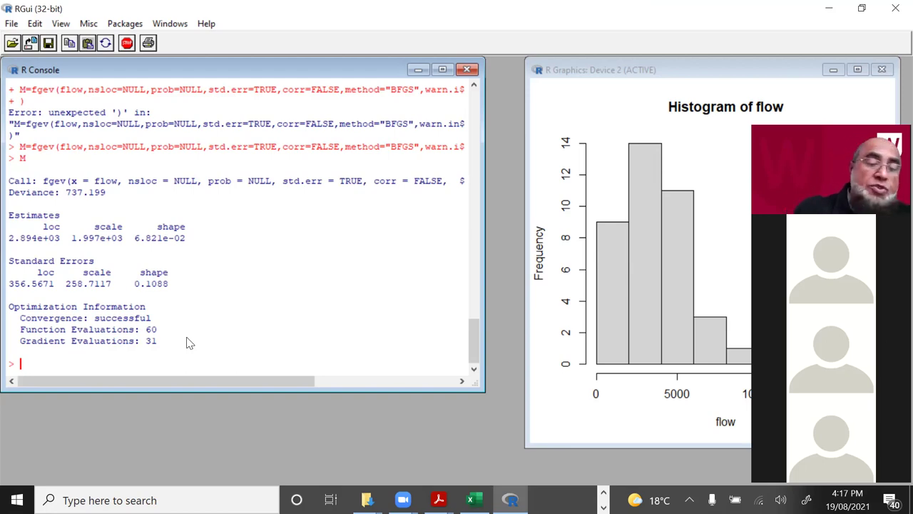
Step: Begin a qgev call at the console prompt with probability 0.99 and loc=2894, leaving it open for more arguments
{"action": "type", "text": "qgev"}
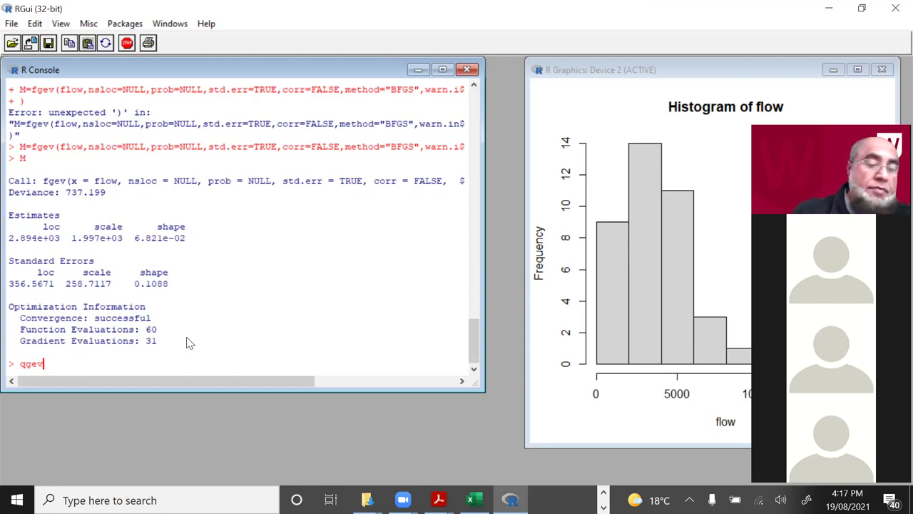
{"action": "type", "text": "("}
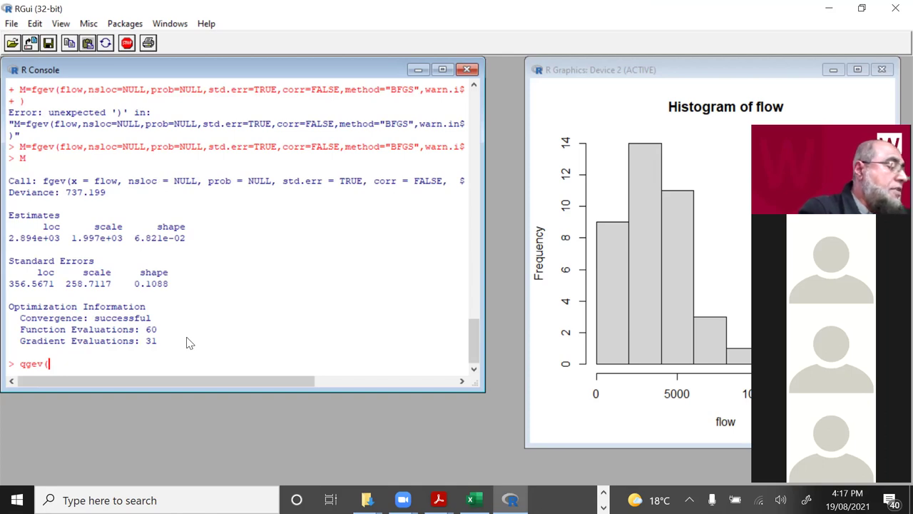
{"action": "type", "text": "0.99"}
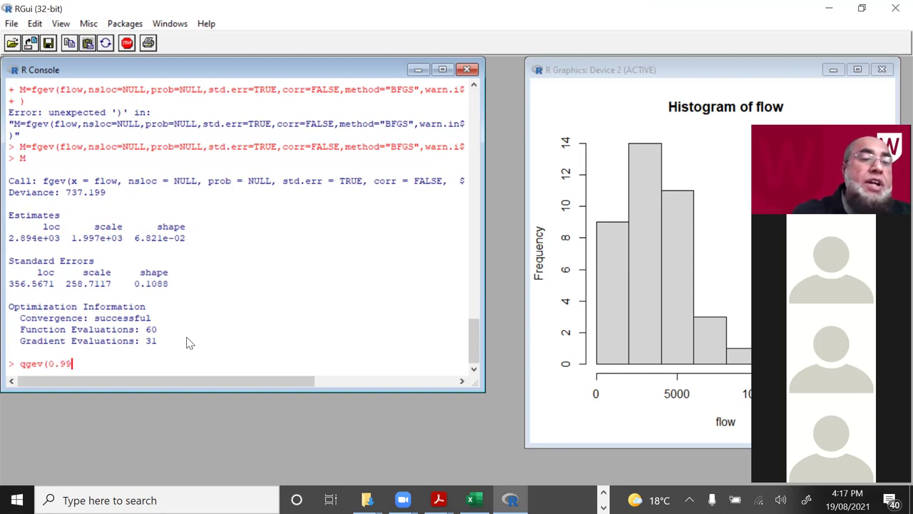
{"action": "type", "text": ", "}
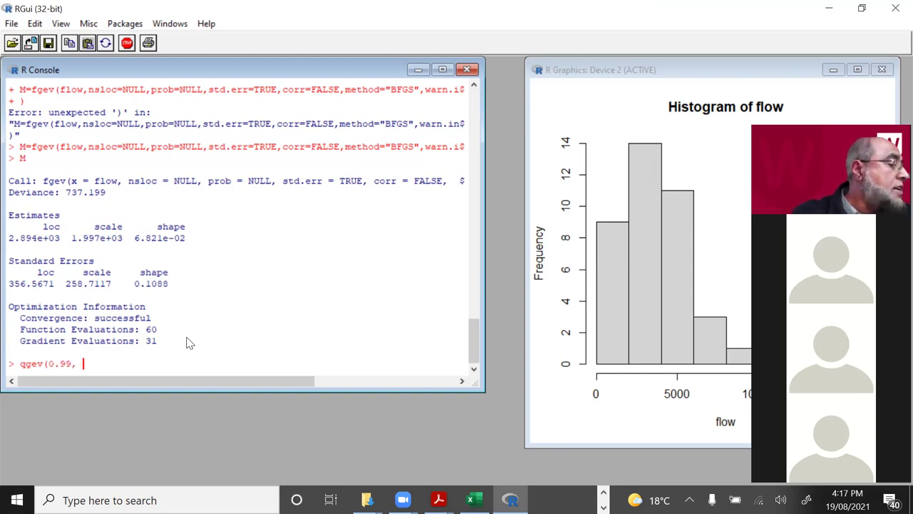
{"action": "type", "text": "loc="}
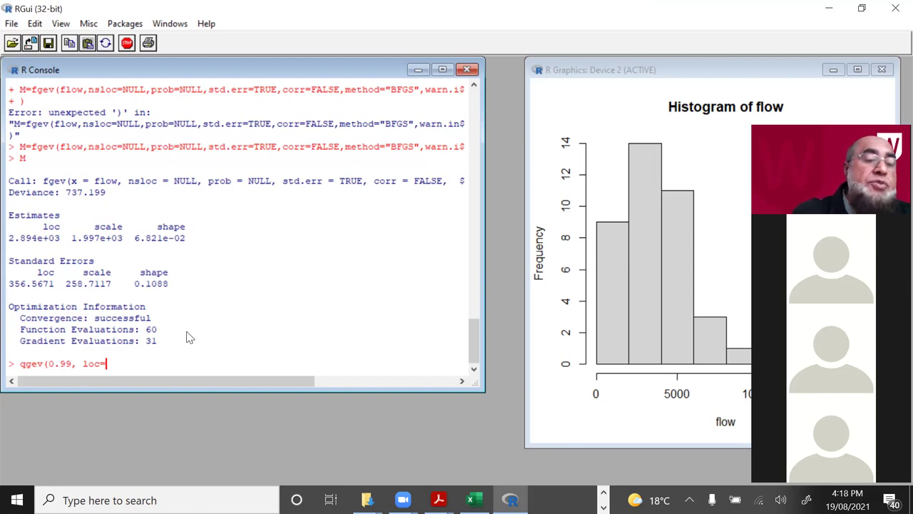
{"action": "type", "text": "2"}
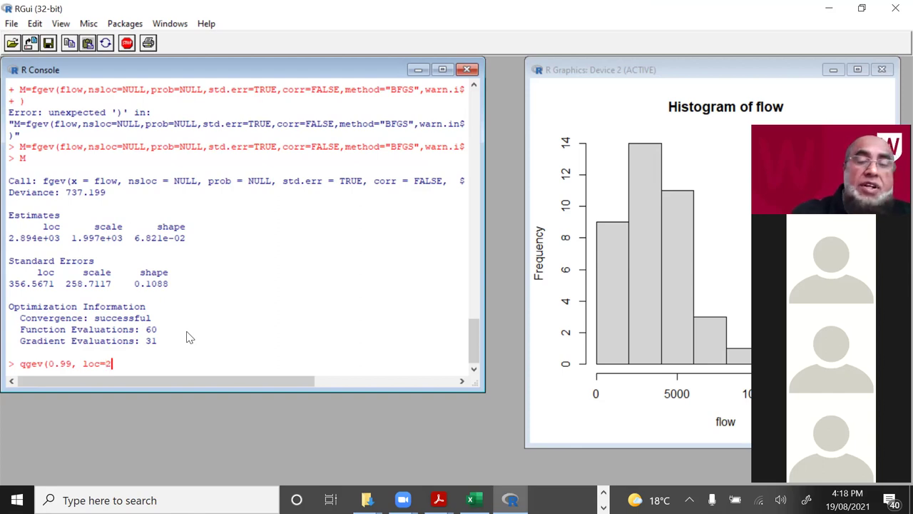
{"action": "type", "text": "894"}
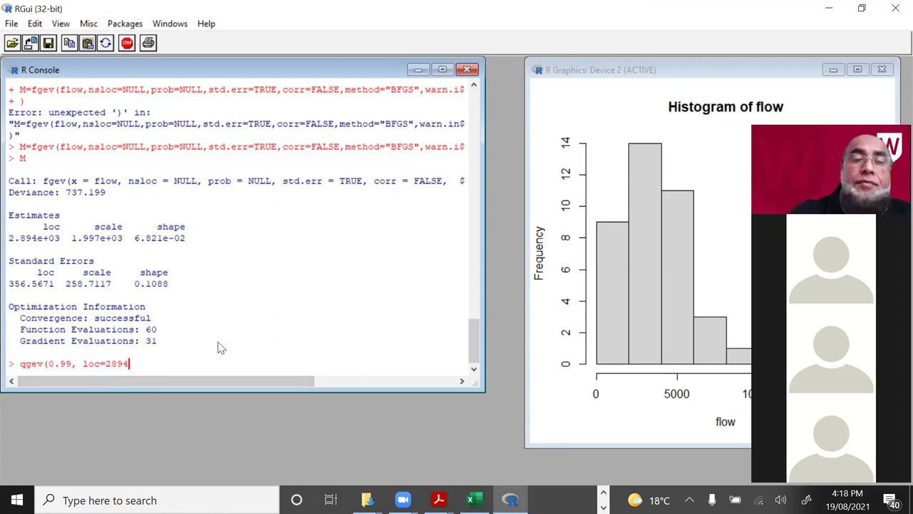
Step: Switch to Excel and create a new blank workbook
{"action": "left_click", "coordinate": [470, 500]}
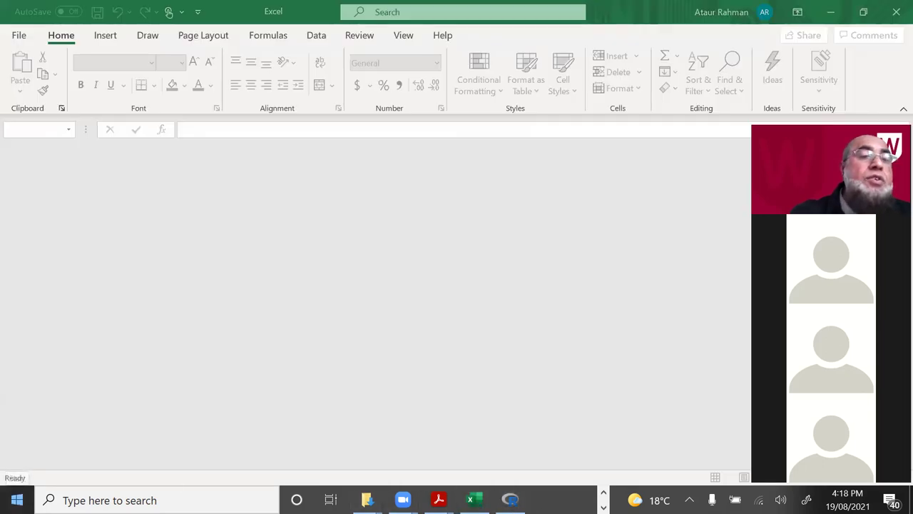
{"action": "left_click", "coordinate": [16, 499]}
{"action": "left_click", "coordinate": [86, 433]}
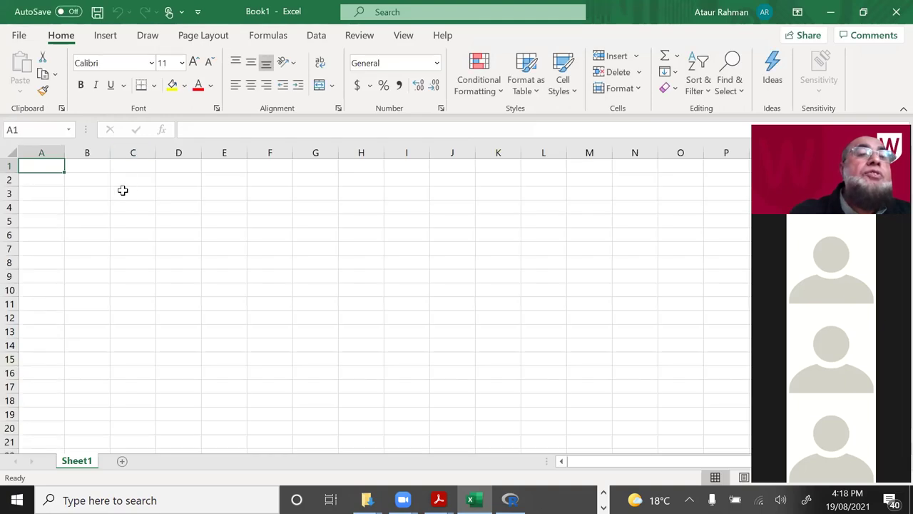
Step: Enter the GEV estimate mantissas 2.894, 1.997 and 6.821 in cells C3 to C5
{"action": "left_click", "coordinate": [122, 191]}
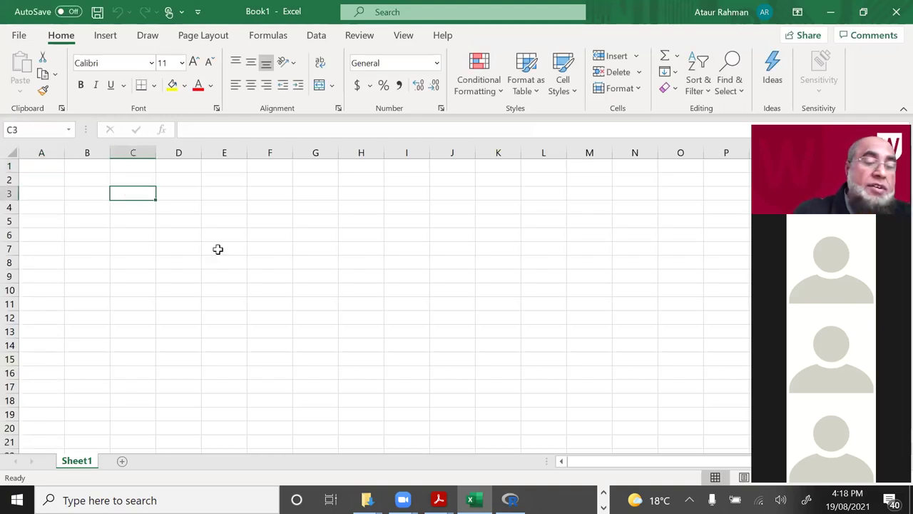
{"action": "type", "text": "2."}
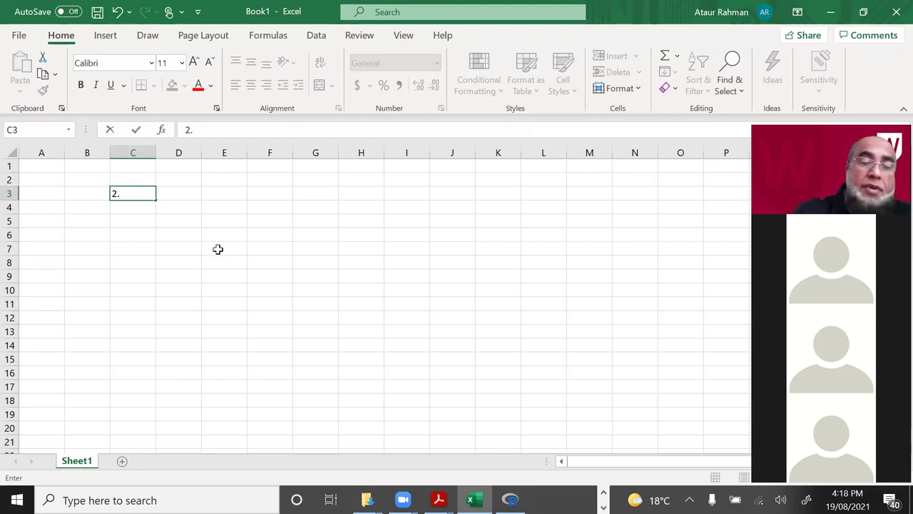
{"action": "type", "text": "894"}
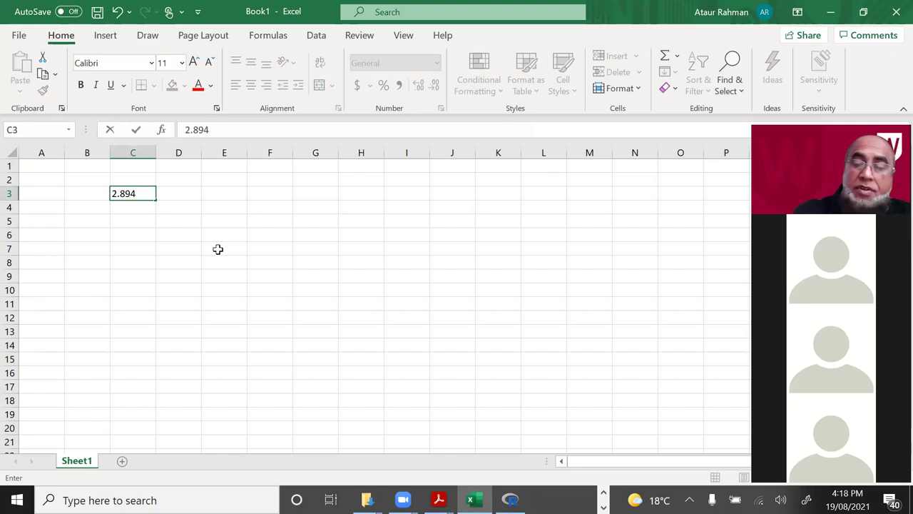
{"action": "key", "text": "Return"}
{"action": "type", "text": "1."}
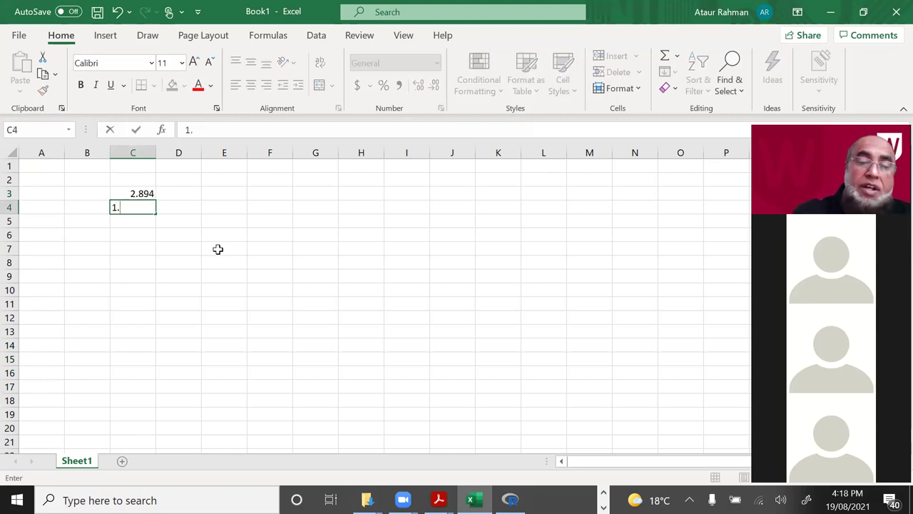
{"action": "type", "text": "997"}
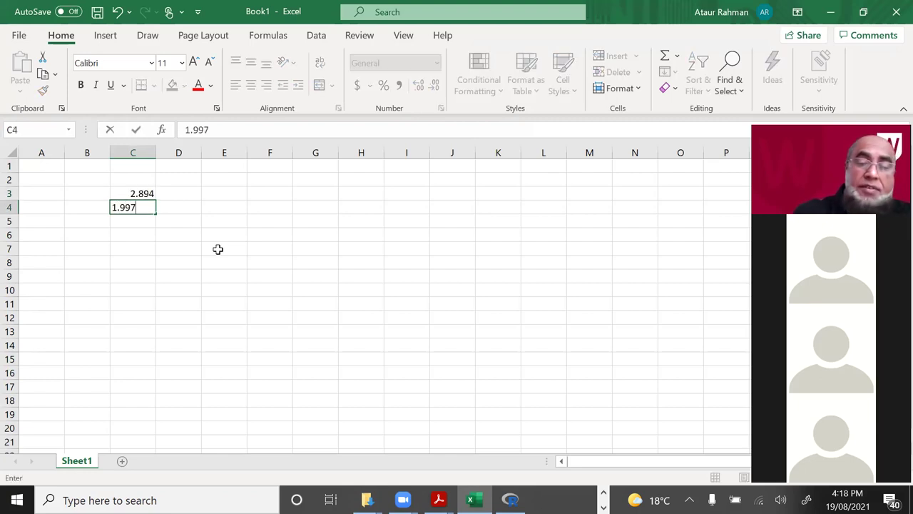
{"action": "key", "text": "Return"}
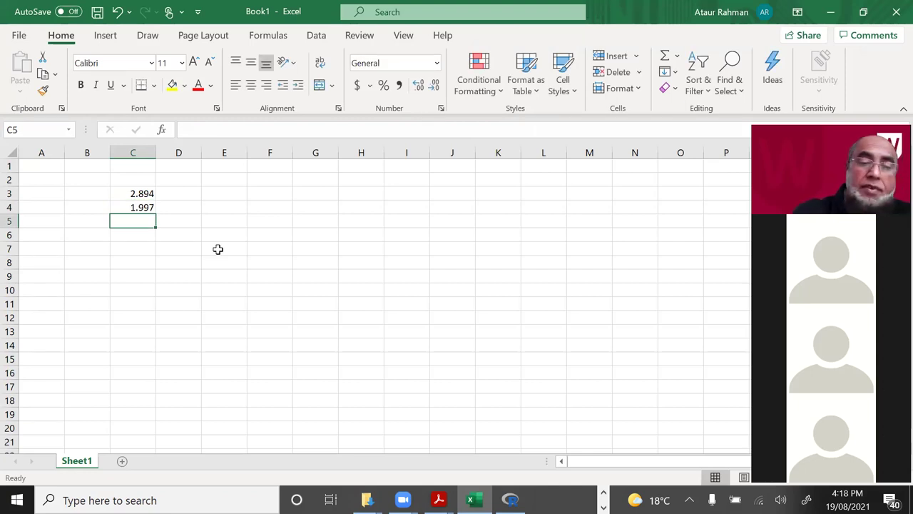
{"action": "type", "text": "6."}
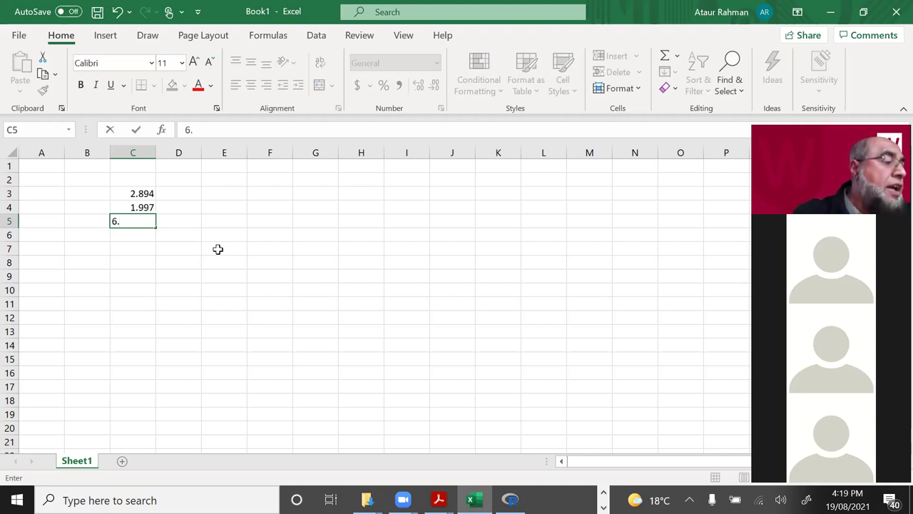
{"action": "type", "text": "821"}
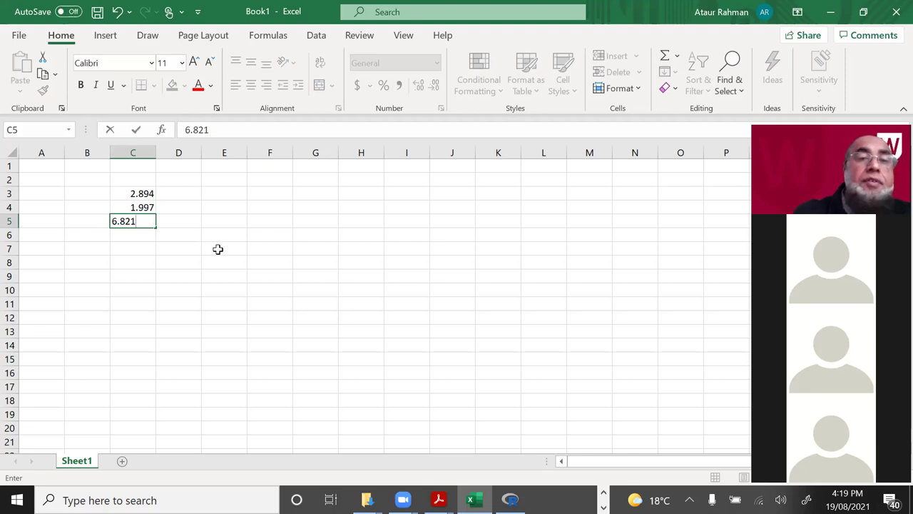
{"action": "key", "text": "Tab"}
Step: Enter the formula =C3^10^3 in cell D3
{"action": "left_click", "coordinate": [197, 188]}
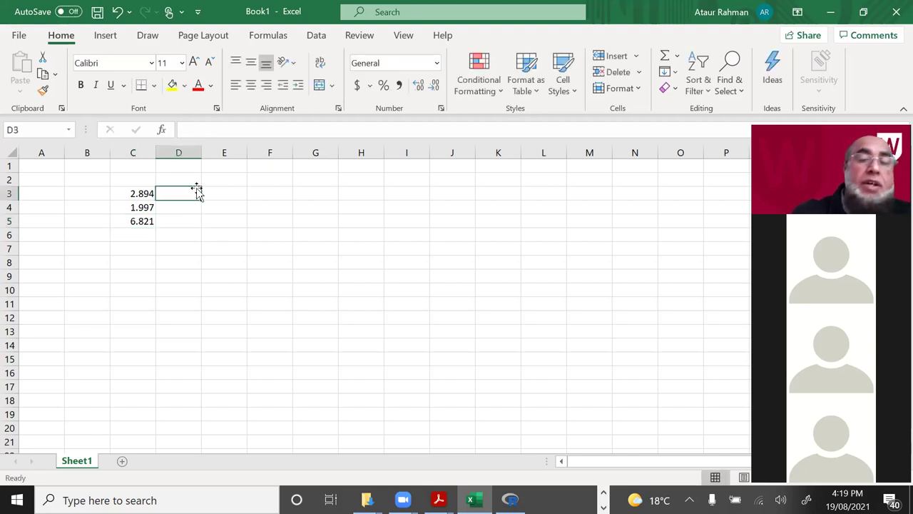
{"action": "type", "text": "="}
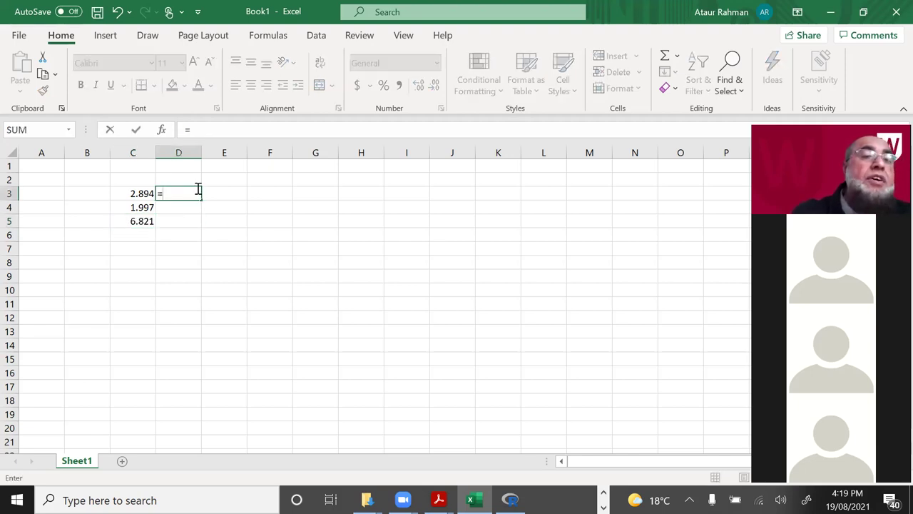
{"action": "left_click", "coordinate": [137, 192]}
{"action": "type", "text": "^"}
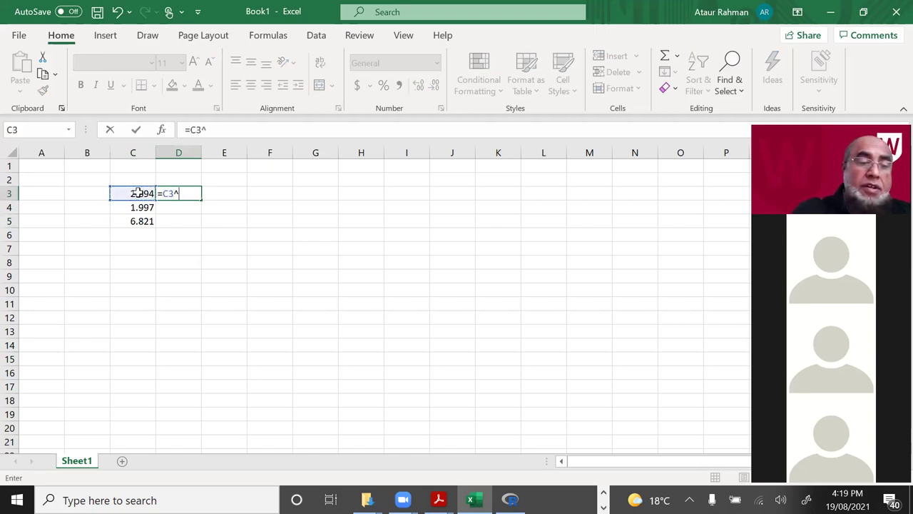
{"action": "type", "text": "10^3"}
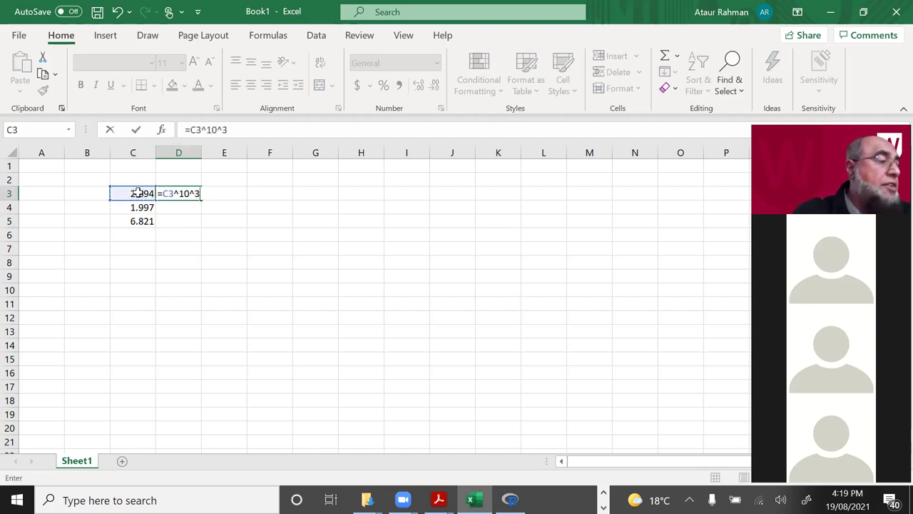
{"action": "key", "text": "Return"}
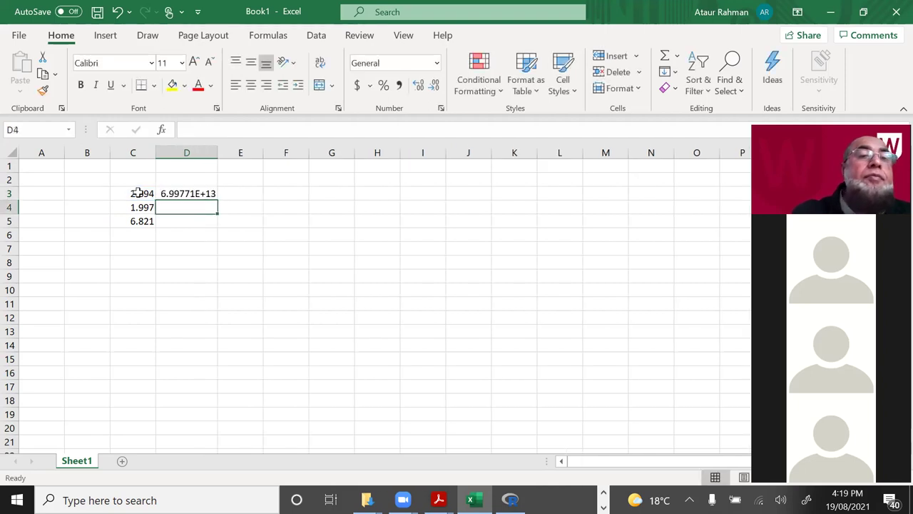
Step: Correct the formula in D3 to =C3*10^3 and fill it down to D4
{"action": "left_click", "coordinate": [176, 193]}
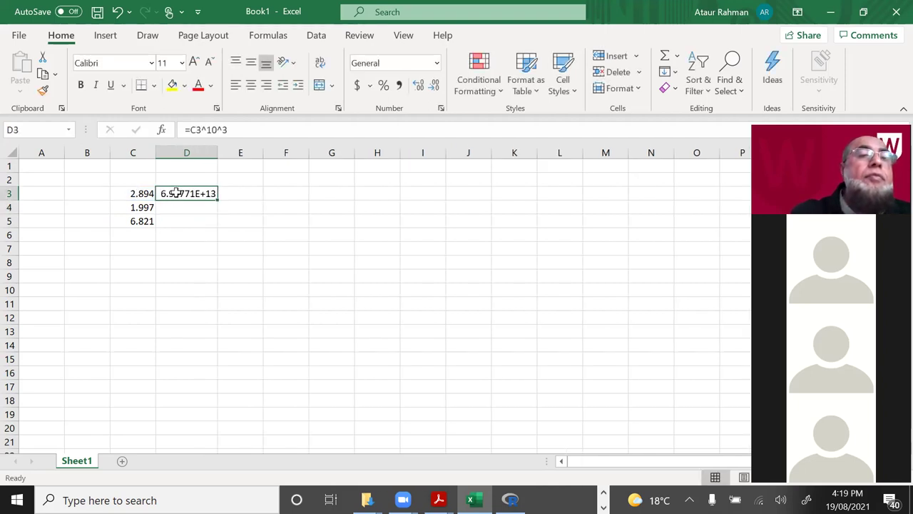
{"action": "left_click", "coordinate": [207, 129]}
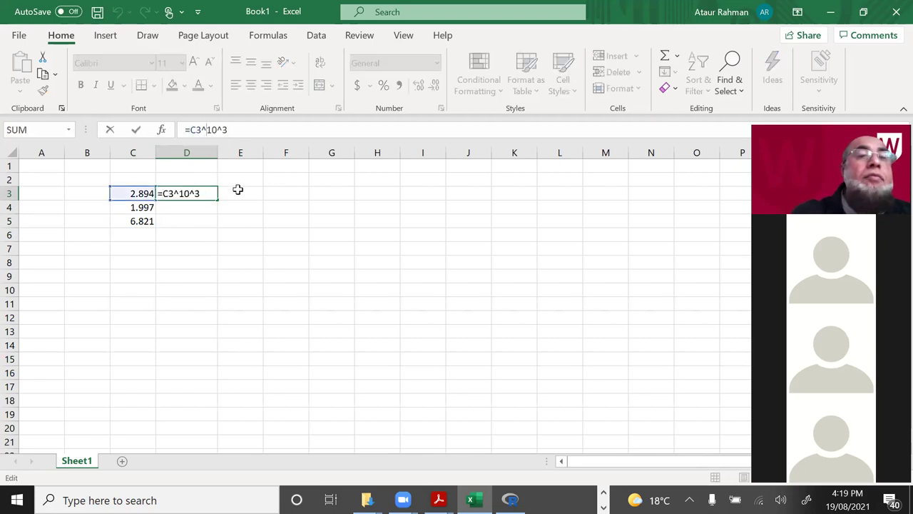
{"action": "key", "text": "BackSpace"}
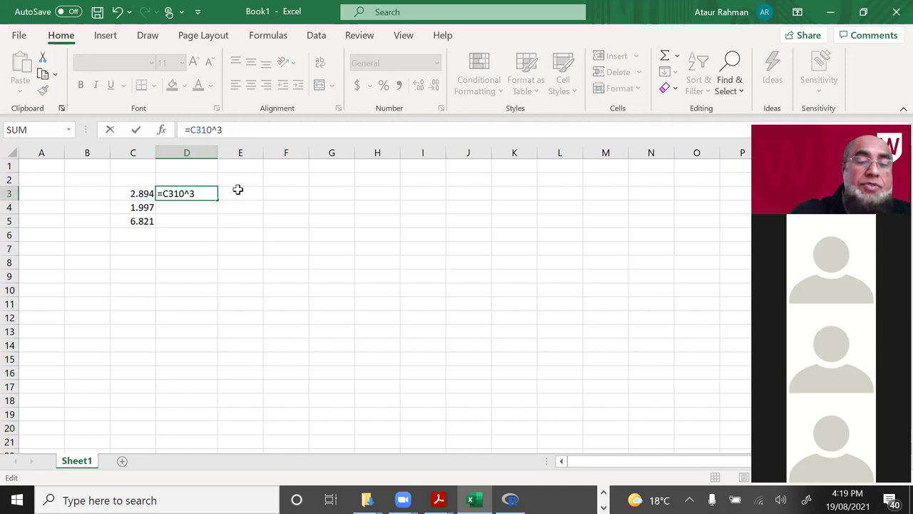
{"action": "type", "text": "*"}
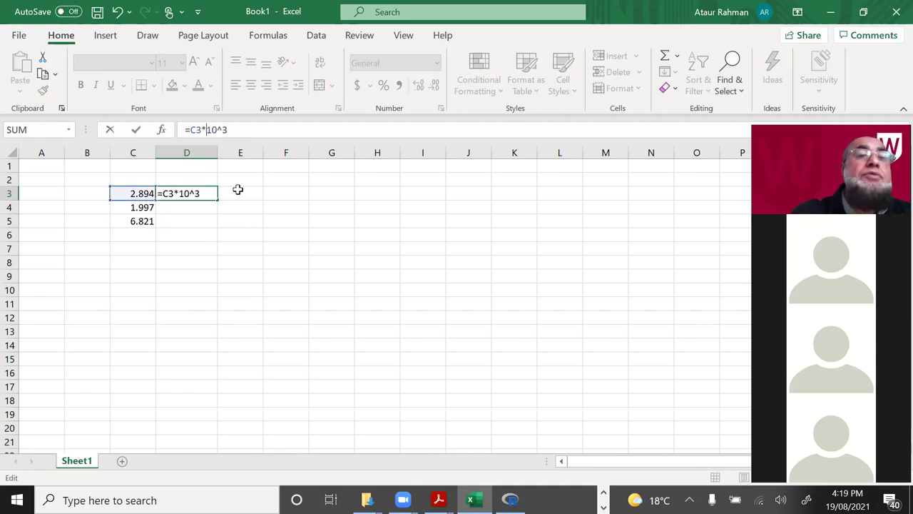
{"action": "key", "text": "Return"}
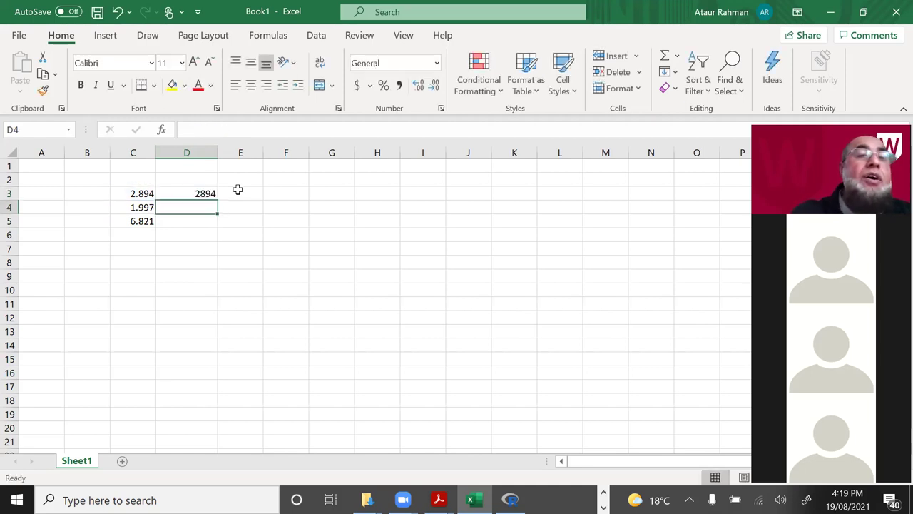
{"action": "left_click", "coordinate": [201, 193]}
{"action": "left_click_drag", "start_coordinate": [216, 200], "coordinate": [223, 216]}
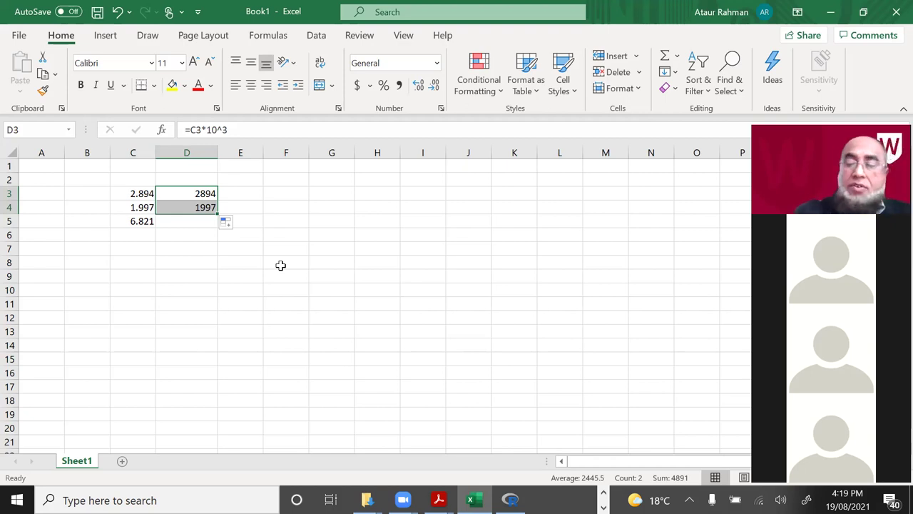
Step: Convert the shape estimate by entering the formula =C5*10^-2 in cell D5
{"action": "key", "text": "Down"}
{"action": "key", "text": "Down"}
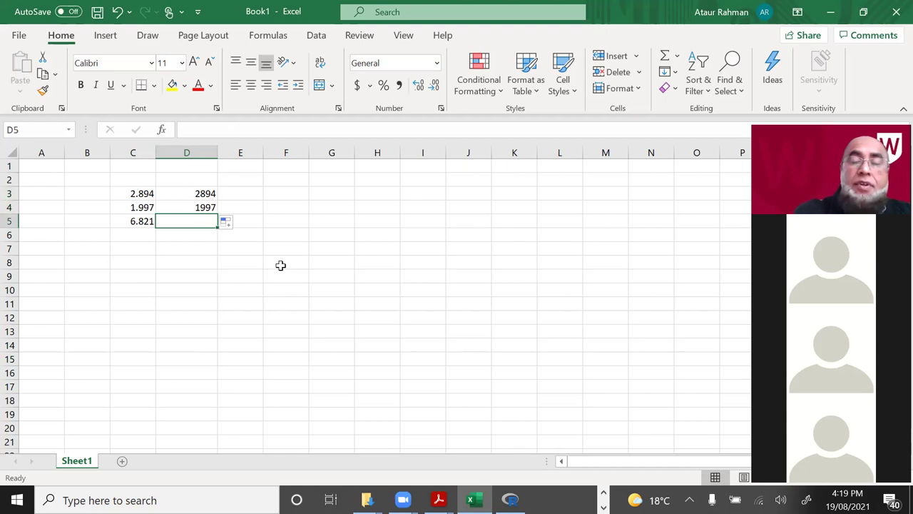
{"action": "type", "text": "="}
{"action": "left_click", "coordinate": [136, 220]}
{"action": "type", "text": "*1"}
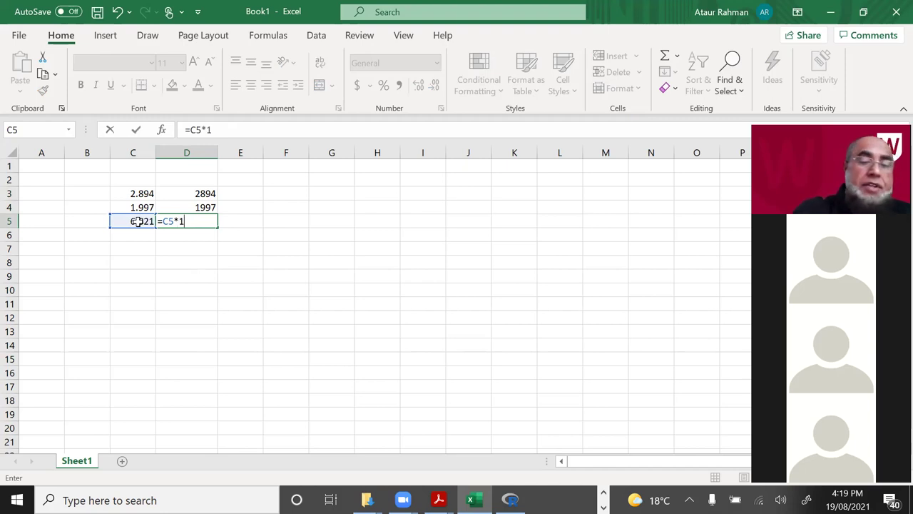
{"action": "type", "text": "0^-2"}
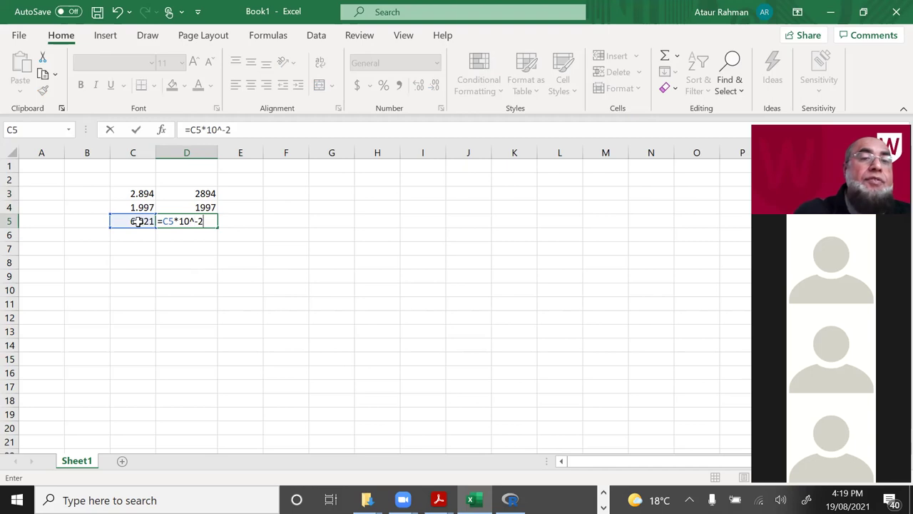
{"action": "key", "text": "Return"}
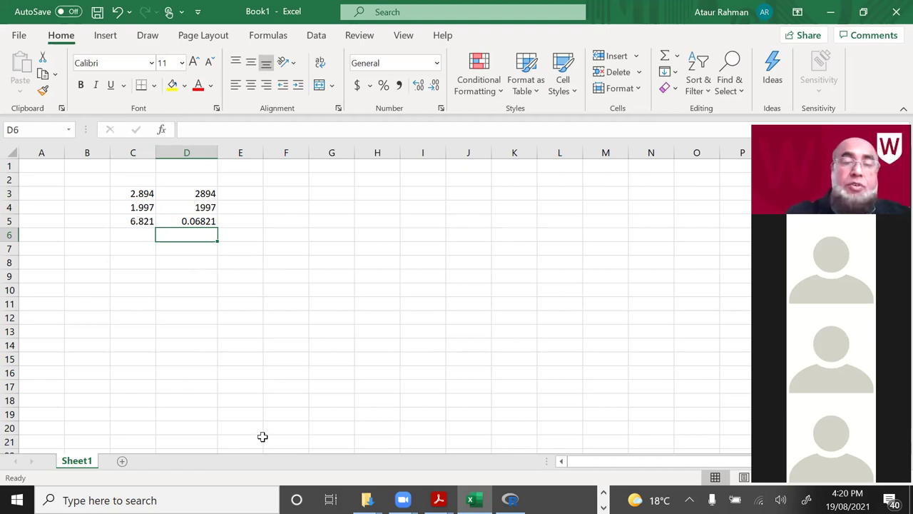
Step: Switch to RGui and continue the qgev call for 0.99 with scale=1997 and shape=0.06821
{"action": "left_click", "coordinate": [510, 499]}
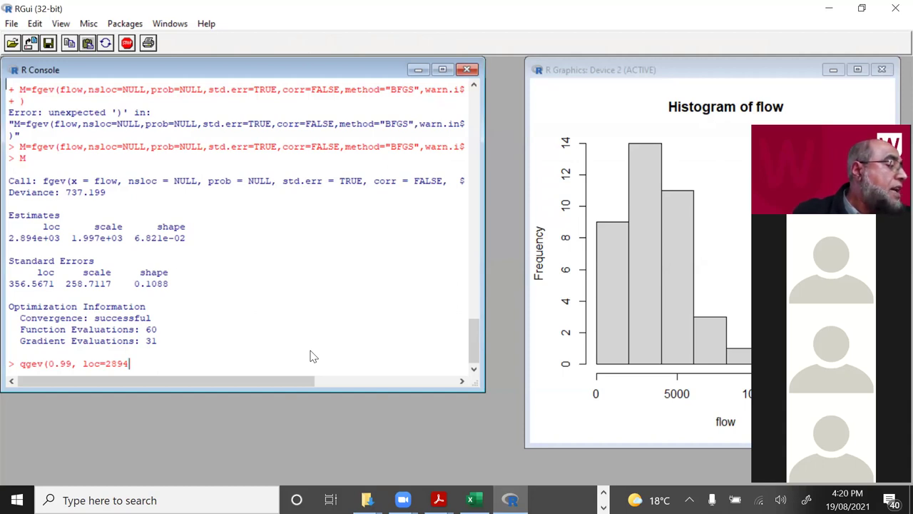
{"action": "type", "text": ",sc"}
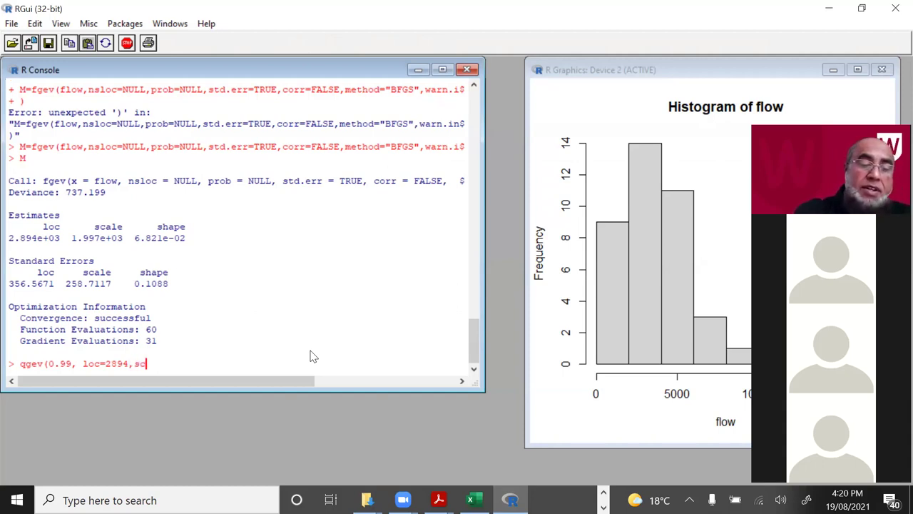
{"action": "type", "text": "ale="}
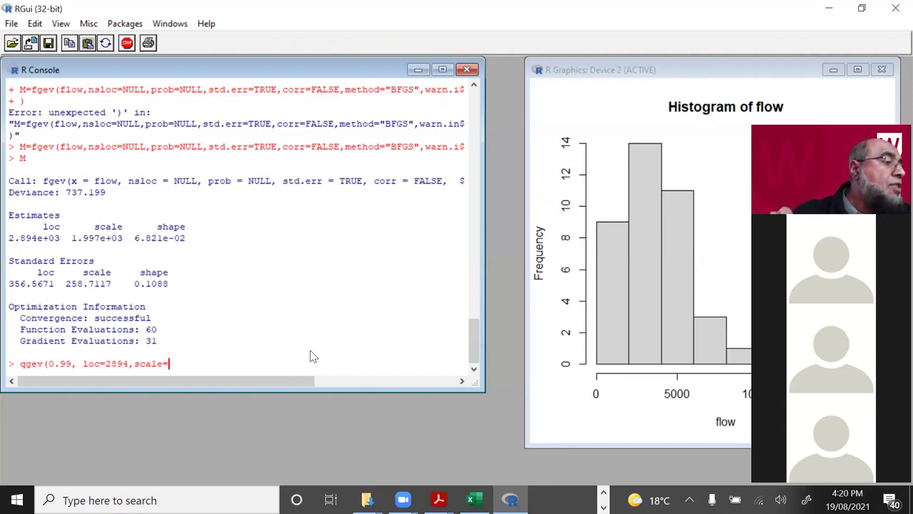
{"action": "type", "text": "1"}
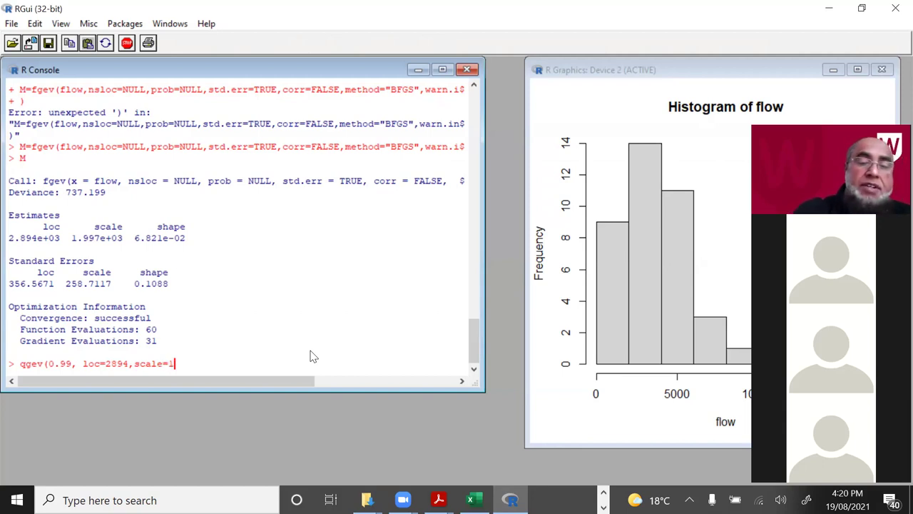
{"action": "type", "text": "997,"}
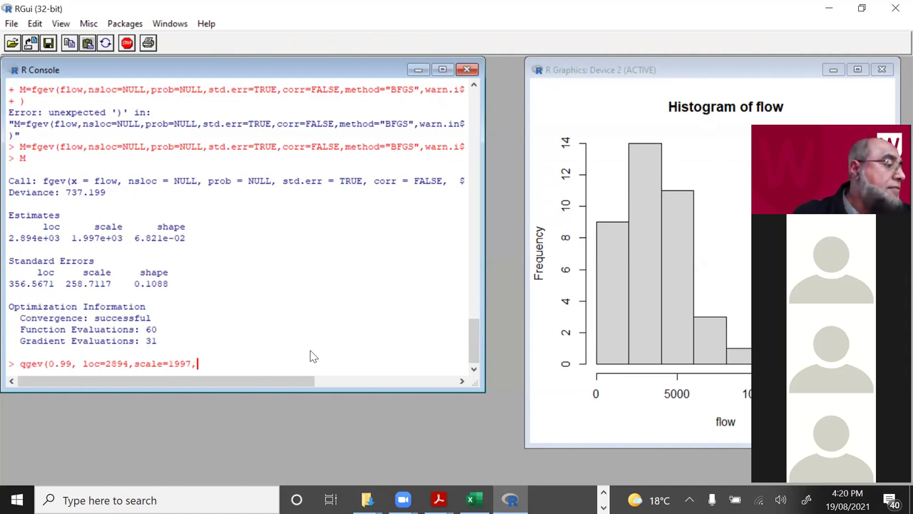
{"action": "type", "text": "shape"}
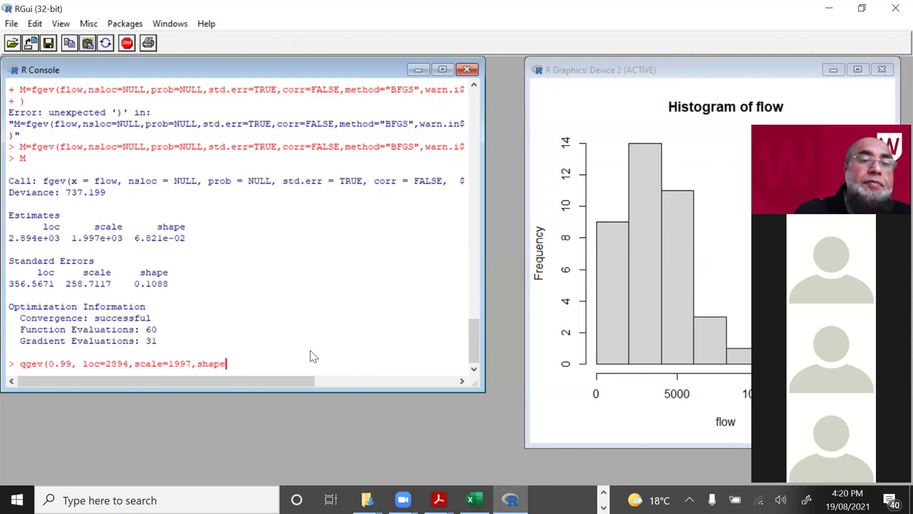
{"action": "type", "text": "="}
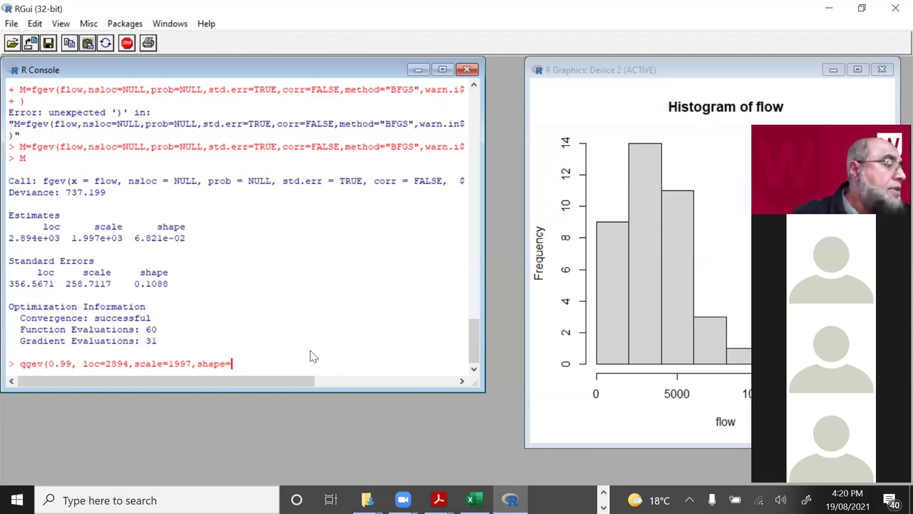
{"action": "type", "text": "0."}
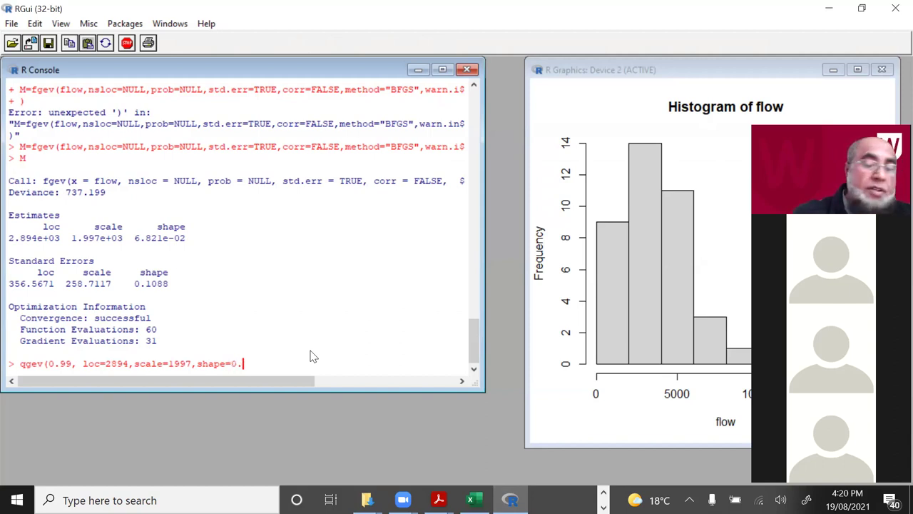
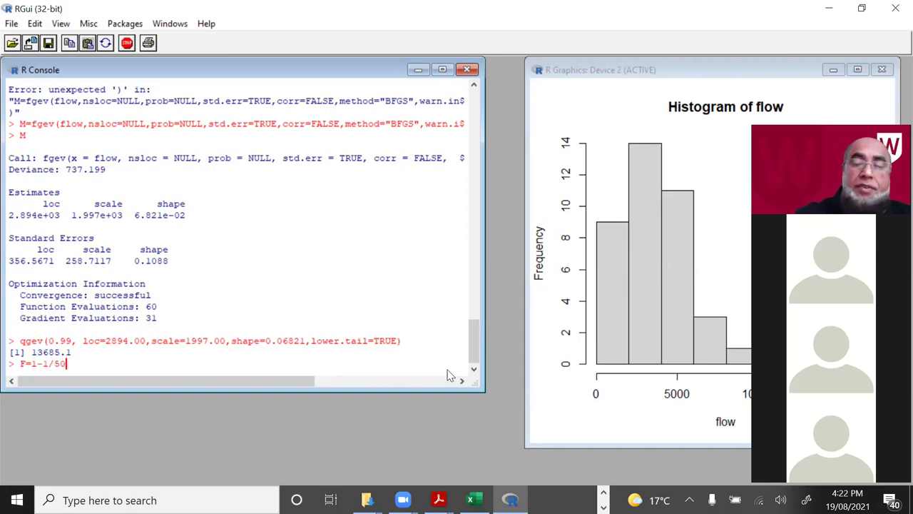
Step: Compute the non-exceedance probability F=1-1/50 and print F
{"action": "key", "text": "Return"}
{"action": "type", "text": "F"}
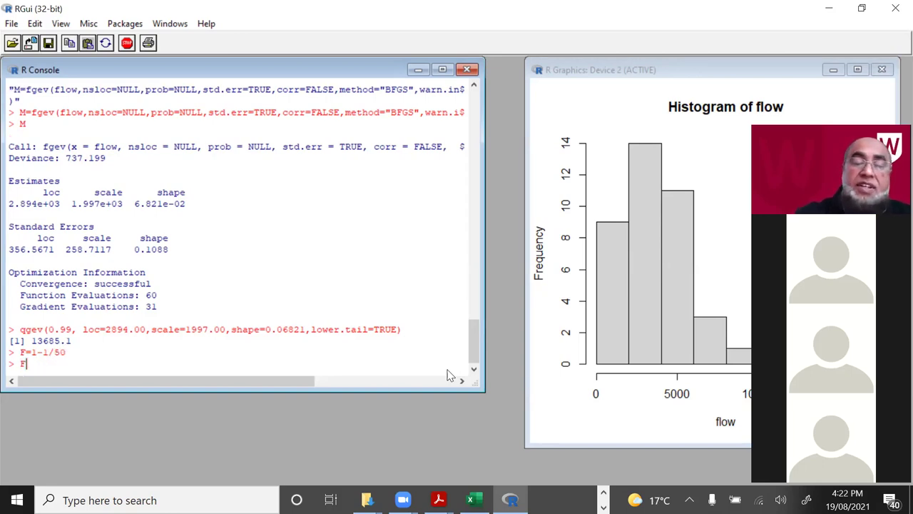
{"action": "key", "text": "Return"}
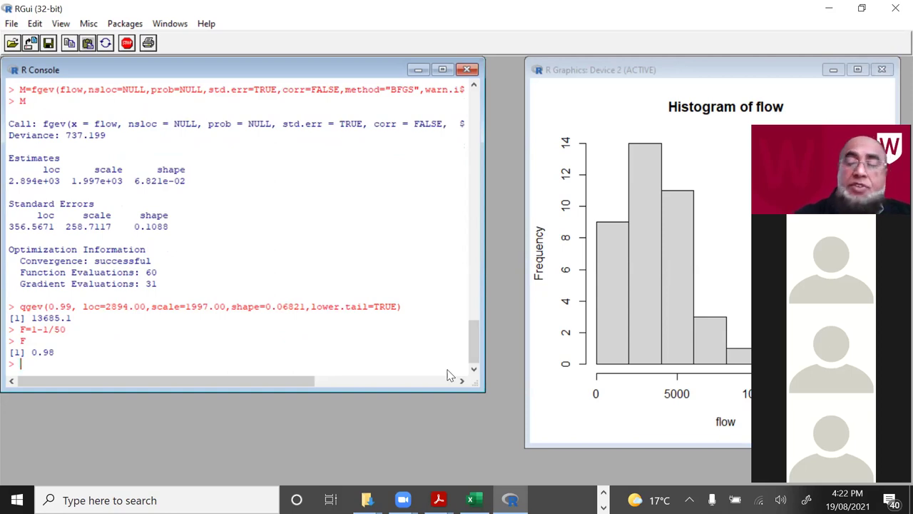
Step: Recall the earlier qgev command, change its probability to 0.98, and run it
{"action": "key", "text": "Up"}
{"action": "key", "text": "Up"}
{"action": "key", "text": "Up"}
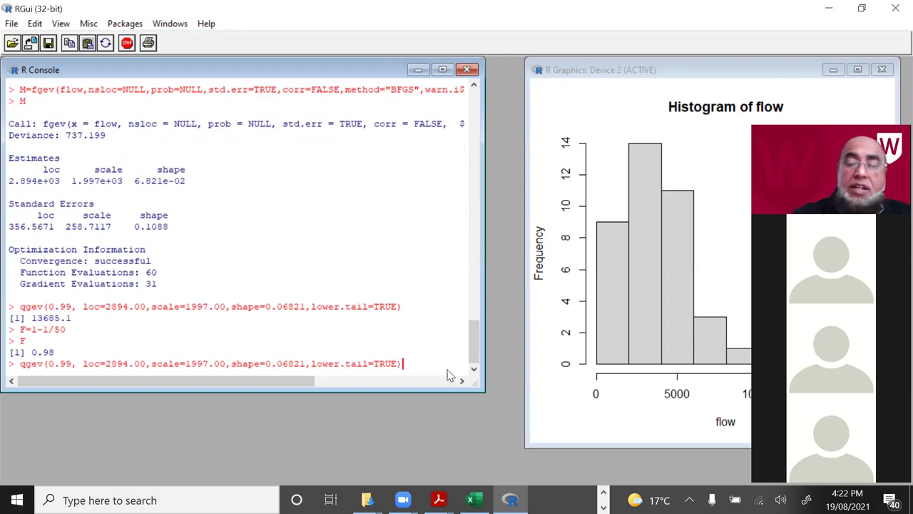
{"action": "key", "text": "Left"}
{"action": "key", "text": "Left"}
{"action": "key", "text": "Left"}
{"action": "key", "text": "Left"}
{"action": "key", "text": "Left"}
{"action": "key", "text": "Left"}
{"action": "key", "text": "Left"}
{"action": "key", "text": "Left"}
{"action": "key", "text": "Left"}
{"action": "key", "text": "Left"}
{"action": "key", "text": "Left"}
{"action": "key", "text": "Left"}
{"action": "key", "text": "Left"}
{"action": "key", "text": "Left"}
{"action": "key", "text": "Left"}
{"action": "key", "text": "Left"}
{"action": "key", "text": "Left"}
{"action": "key", "text": "Left"}
{"action": "key", "text": "Left"}
{"action": "key", "text": "Left"}
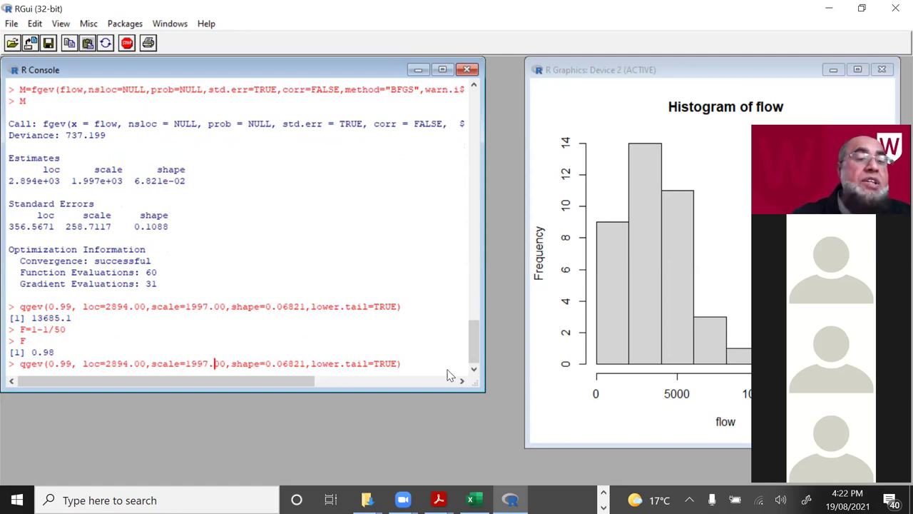
{"action": "key", "text": "Left"}
{"action": "key", "text": "Left"}
{"action": "key", "text": "Left"}
{"action": "key", "text": "Left"}
{"action": "key", "text": "Left"}
{"action": "key", "text": "Left"}
{"action": "key", "text": "Left"}
{"action": "key", "text": "Left"}
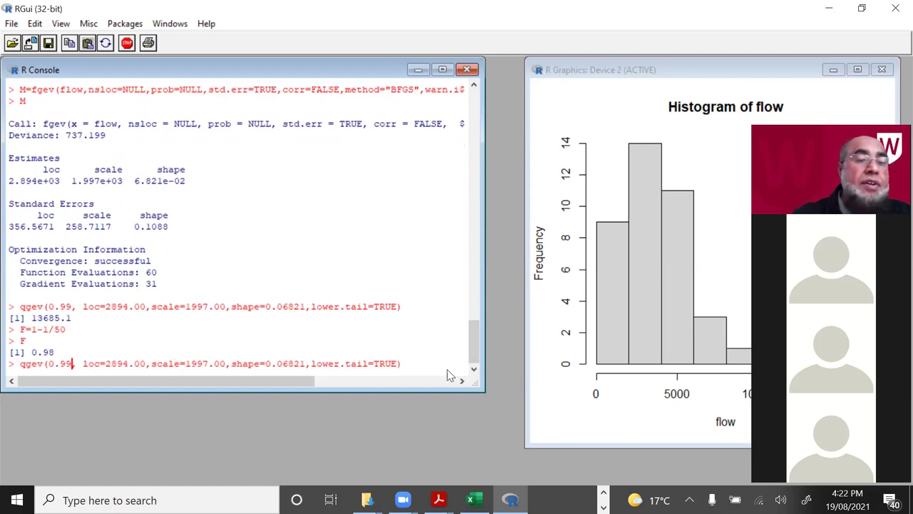
{"action": "key", "text": "BackSpace"}
{"action": "type", "text": "9"}
{"action": "key", "text": "BackSpace"}
{"action": "type", "text": "8"}
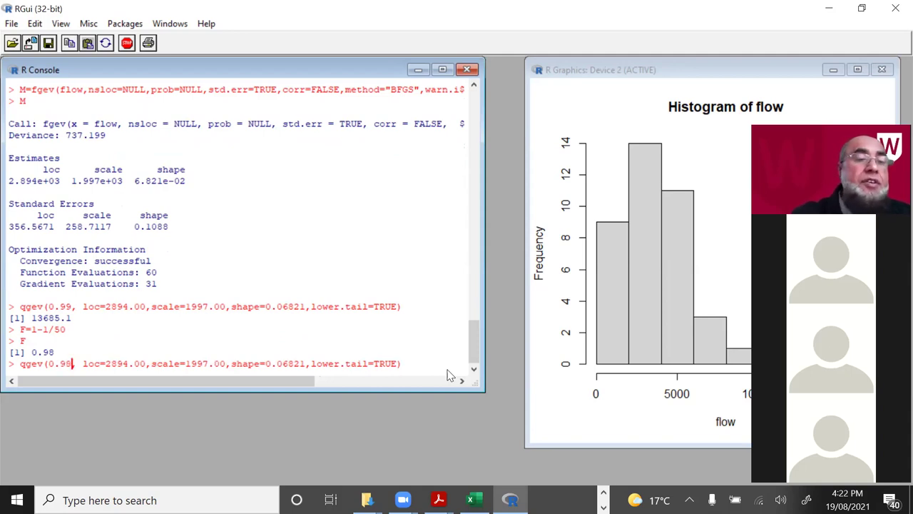
{"action": "key", "text": "Return"}
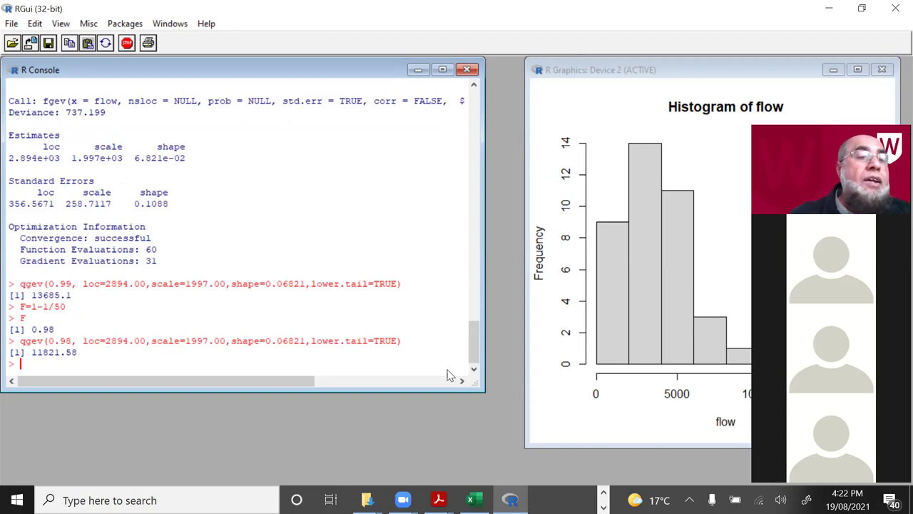
Step: Compute the non-exceedance probability F=1-1/20 and print F
{"action": "type", "text": "F="}
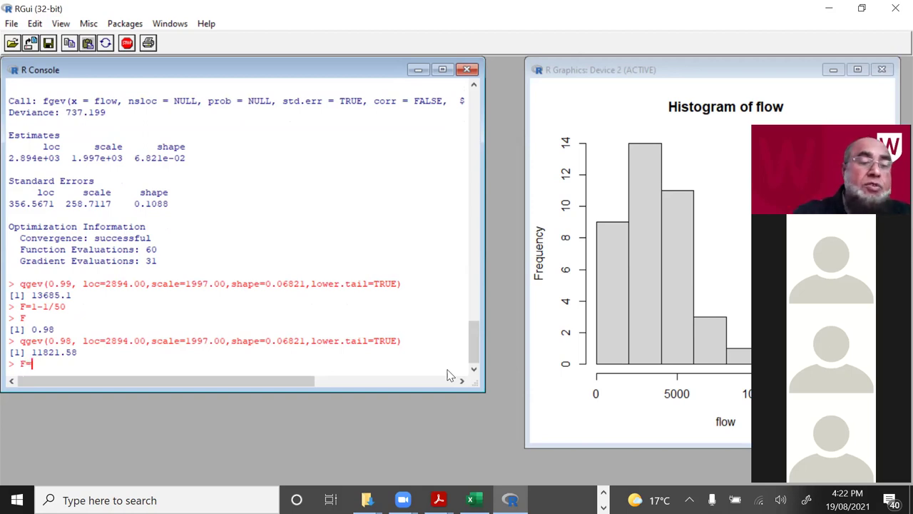
{"action": "type", "text": "1-1/20"}
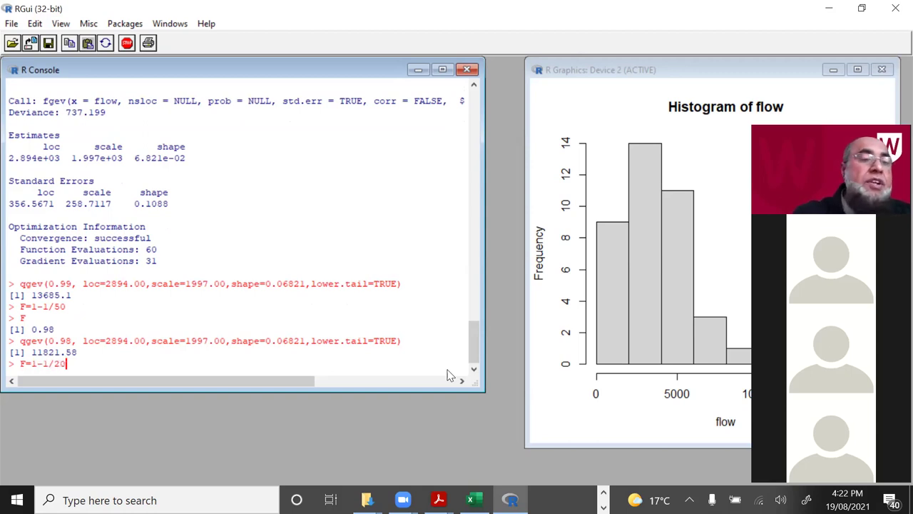
{"action": "key", "text": "Return"}
{"action": "type", "text": "F"}
{"action": "key", "text": "Return"}
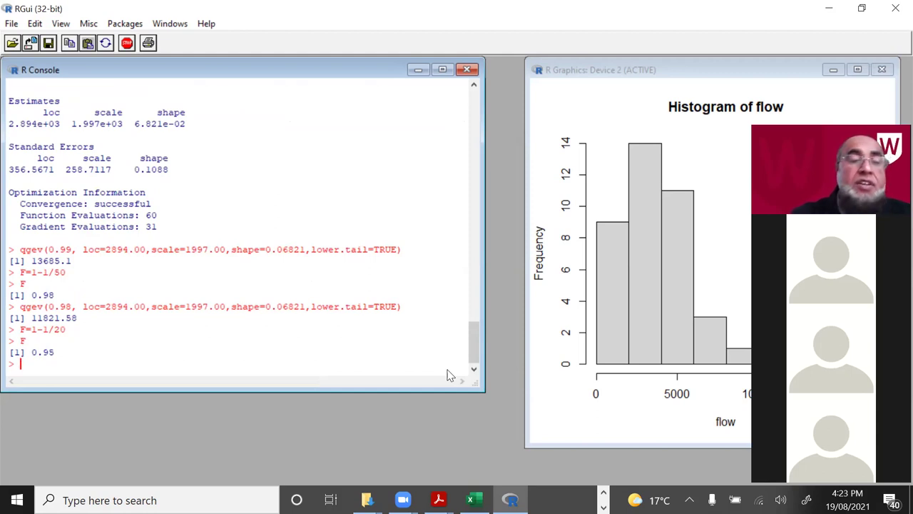
Step: Recall the last qgev command, change its probability to 0.95, and run it
{"action": "key", "text": "Up"}
{"action": "key", "text": "Up"}
{"action": "key", "text": "Up"}
{"action": "key", "text": "Down"}
{"action": "key", "text": "Down"}
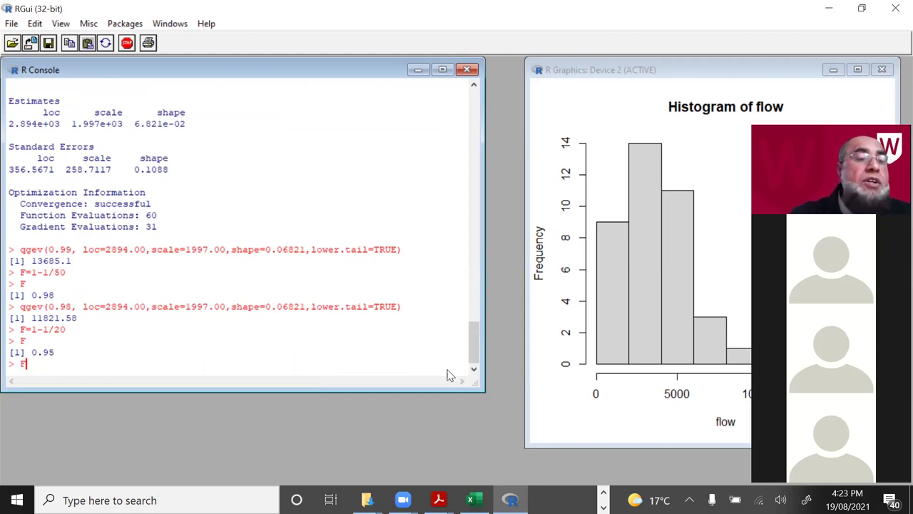
{"action": "key", "text": "Up"}
{"action": "key", "text": "Up"}
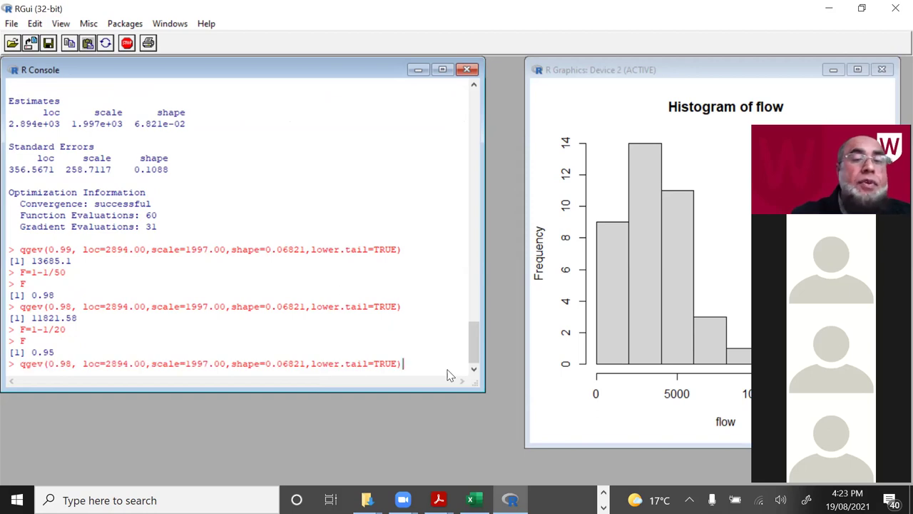
{"action": "key", "text": "Left"}
{"action": "key", "text": "Left"}
{"action": "key", "text": "Left"}
{"action": "key", "text": "Left"}
{"action": "key", "text": "Left"}
{"action": "key", "text": "Left"}
{"action": "key", "text": "Left"}
{"action": "key", "text": "Left"}
{"action": "key", "text": "Left"}
{"action": "key", "text": "Left"}
{"action": "key", "text": "Left"}
{"action": "key", "text": "Left"}
{"action": "key", "text": "Left"}
{"action": "key", "text": "Left"}
{"action": "key", "text": "Left"}
{"action": "key", "text": "Left"}
{"action": "key", "text": "Left"}
{"action": "key", "text": "Left"}
{"action": "key", "text": "Left"}
{"action": "key", "text": "Left"}
{"action": "key", "text": "Left"}
{"action": "key", "text": "Left"}
{"action": "key", "text": "Left"}
{"action": "key", "text": "Left"}
{"action": "key", "text": "Left"}
{"action": "key", "text": "Left"}
{"action": "key", "text": "Left"}
{"action": "key", "text": "Left"}
{"action": "key", "text": "Left"}
{"action": "key", "text": "Left"}
{"action": "key", "text": "Left"}
{"action": "key", "text": "Left"}
{"action": "key", "text": "Left"}
{"action": "key", "text": "Left"}
{"action": "key", "text": "Left"}
{"action": "key", "text": "Left"}
{"action": "key", "text": "Left"}
{"action": "key", "text": "Left"}
{"action": "key", "text": "Left"}
{"action": "key", "text": "Left"}
{"action": "key", "text": "Left"}
{"action": "key", "text": "BackSpace"}
{"action": "type", "text": "5"}
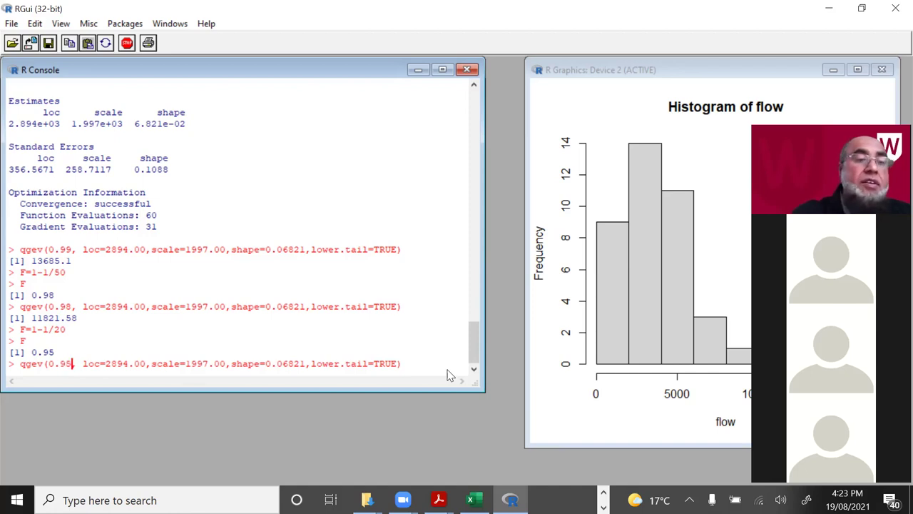
{"action": "key", "text": "Return"}
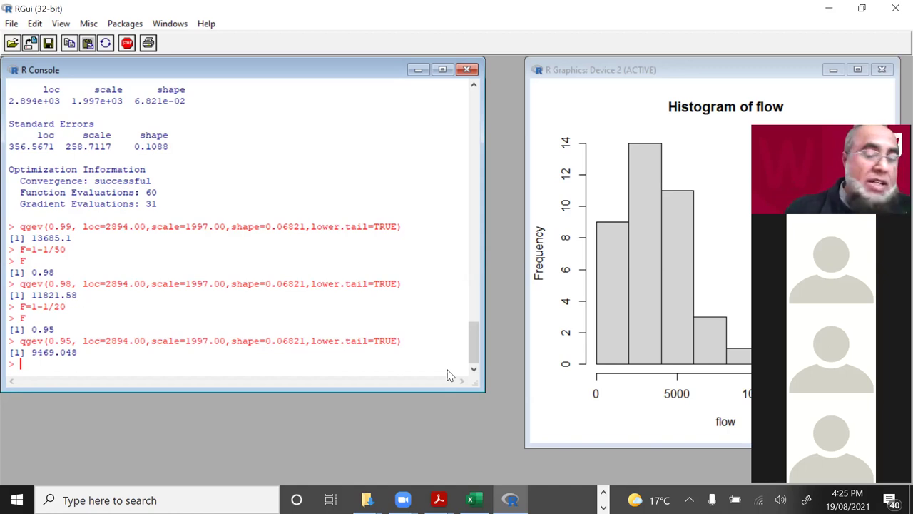
Step: Generate 10000 random GEV values by running rgev(10000,loc=2894.00, scale=1997.00, shape=0.06821)
{"action": "type", "text": "rgev"}
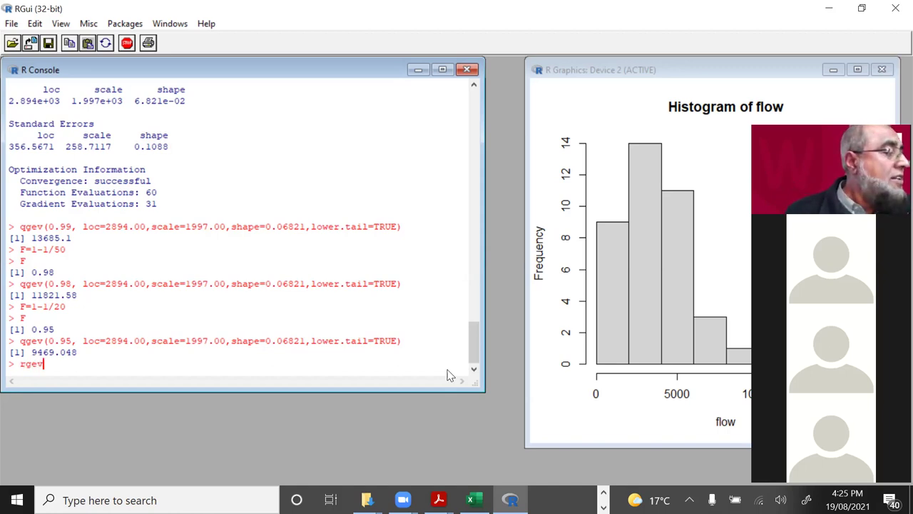
{"action": "type", "text": "("}
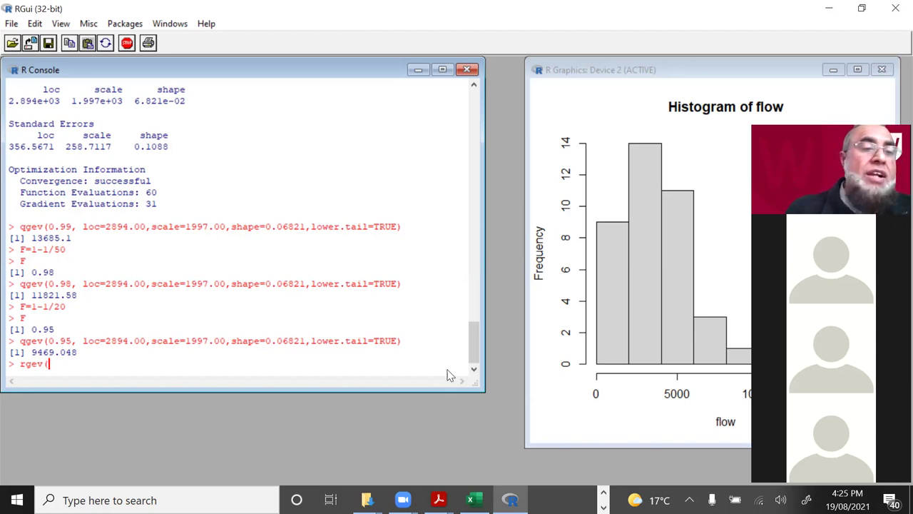
{"action": "type", "text": "10"}
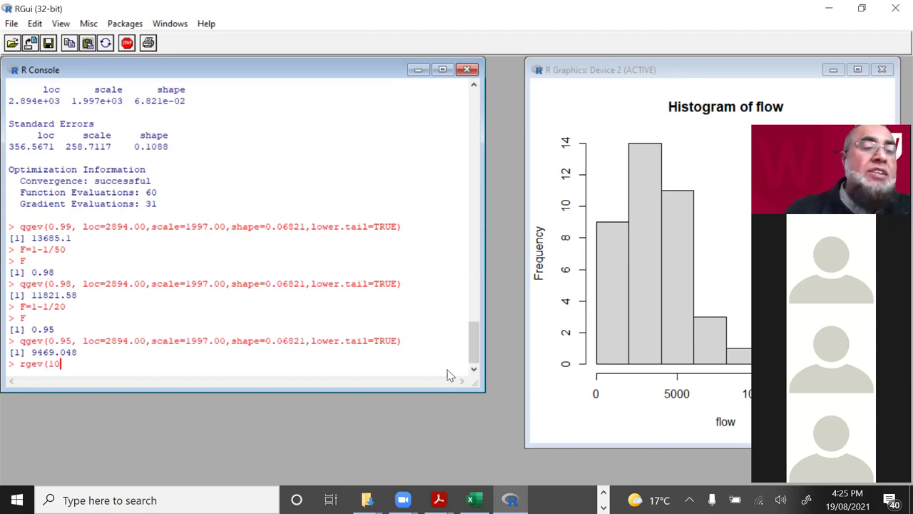
{"action": "type", "text": "000"}
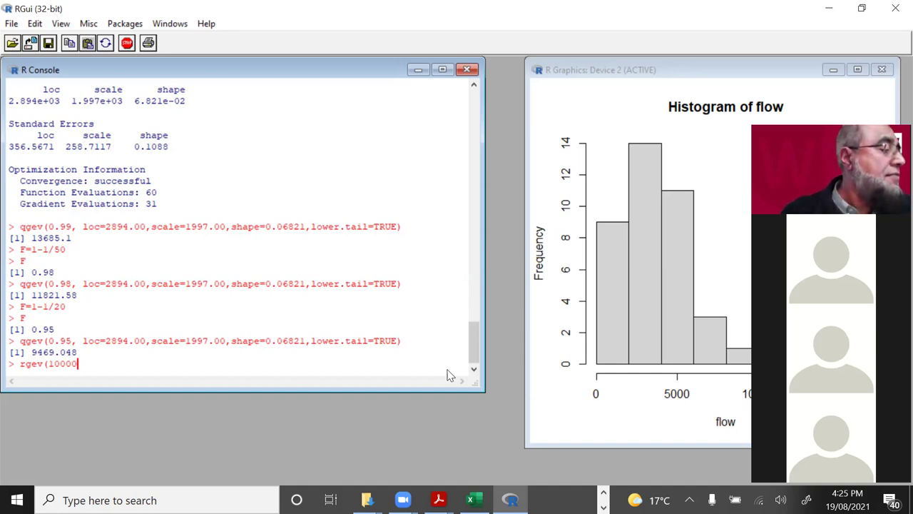
{"action": "type", "text": ",l"}
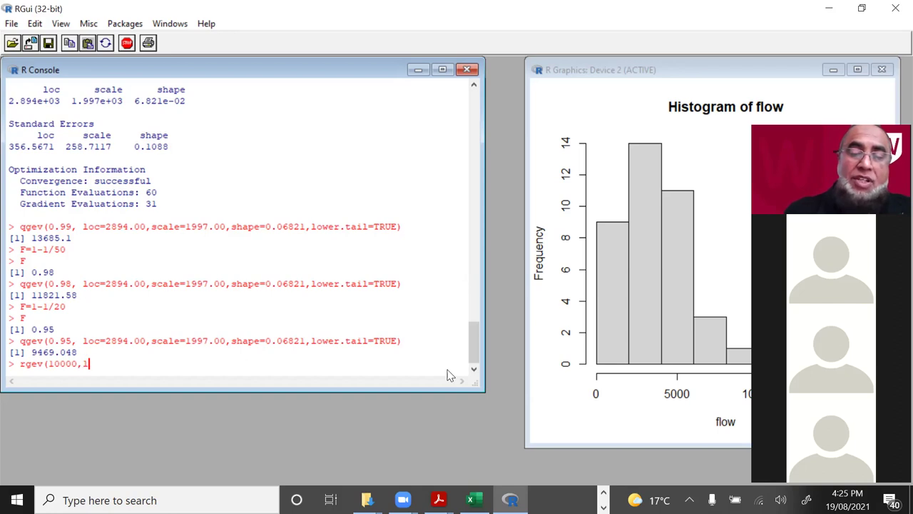
{"action": "type", "text": "oc="}
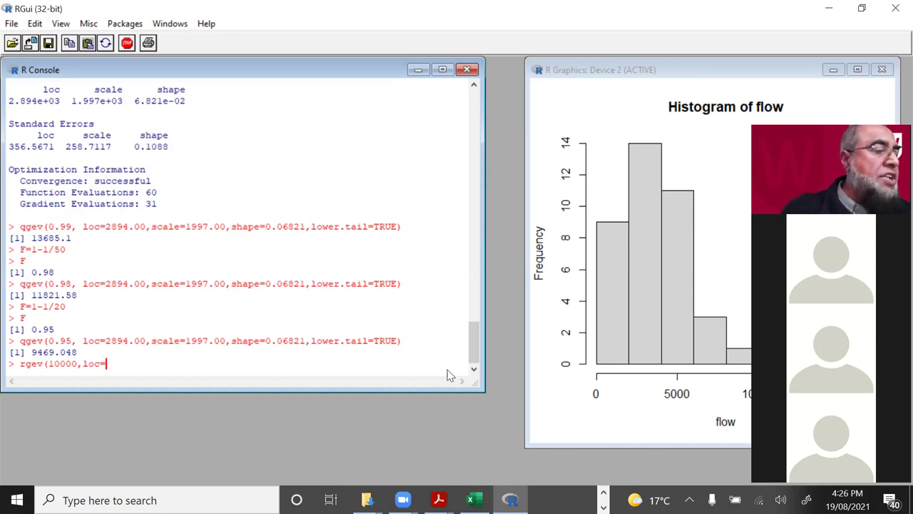
{"action": "type", "text": "2"}
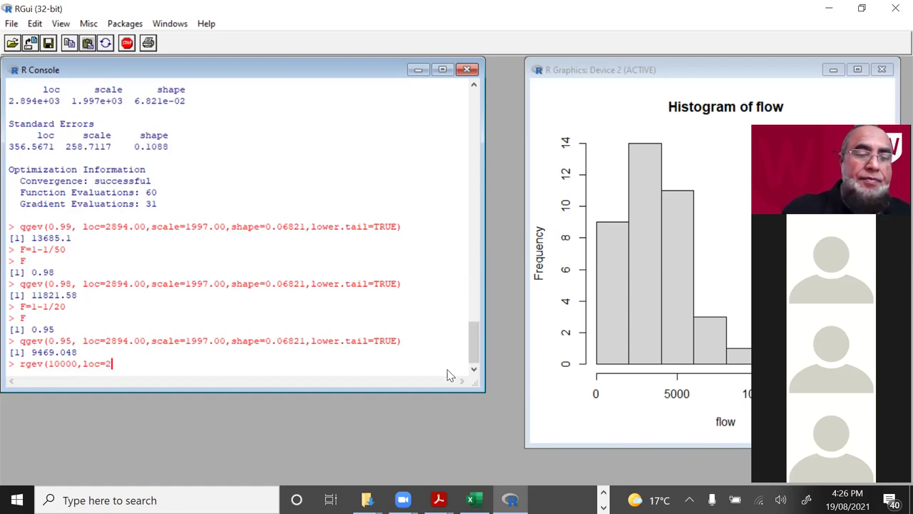
{"action": "type", "text": "894,"}
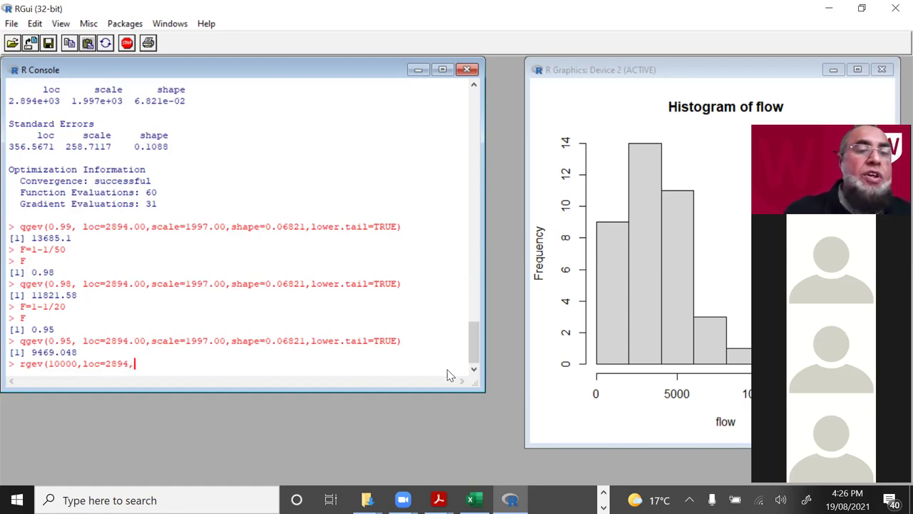
{"action": "key", "text": "BackSpace"}
{"action": "type", "text": ".00, "}
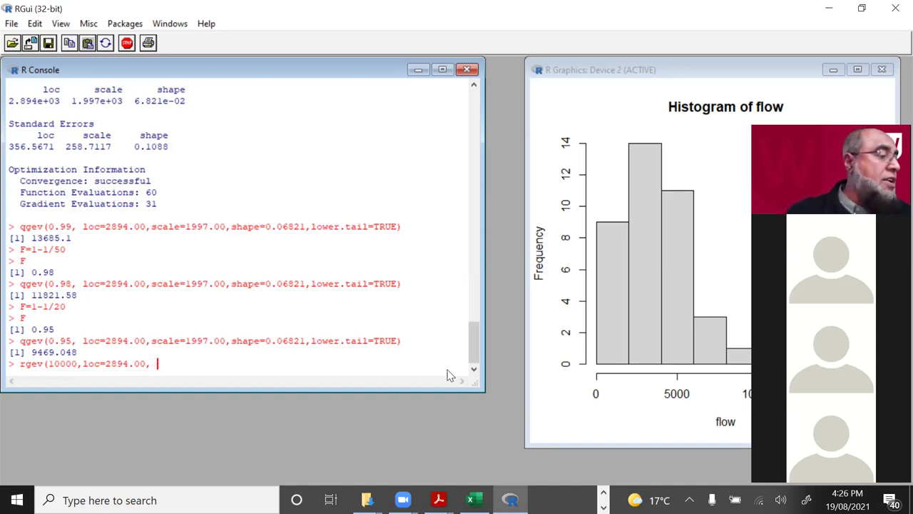
{"action": "type", "text": "sc"}
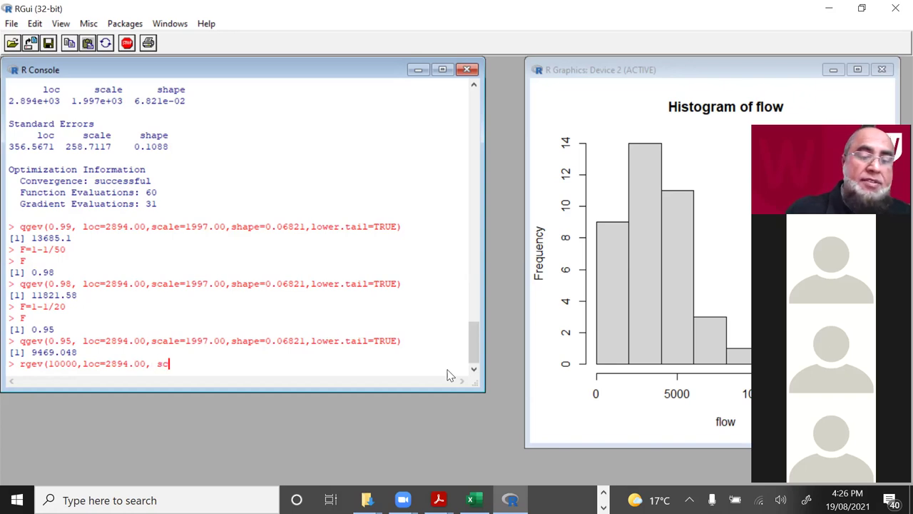
{"action": "type", "text": "ale="}
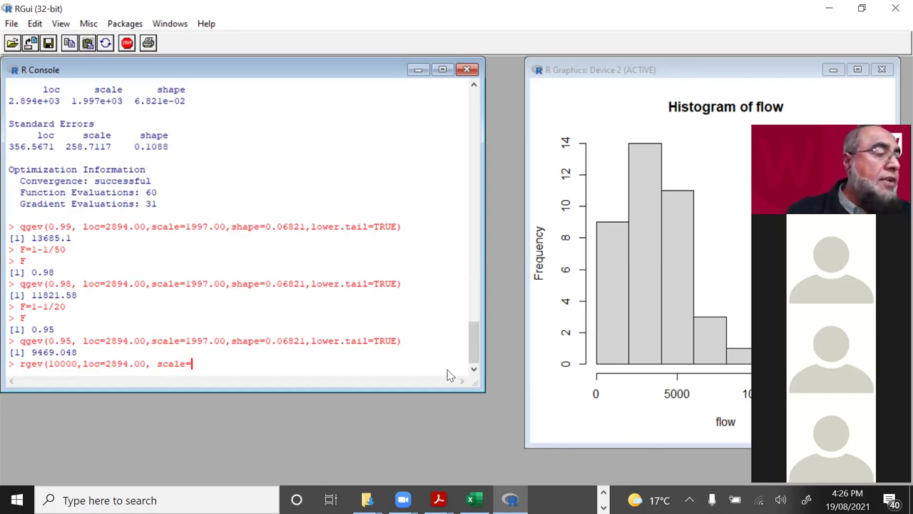
{"action": "type", "text": "19"}
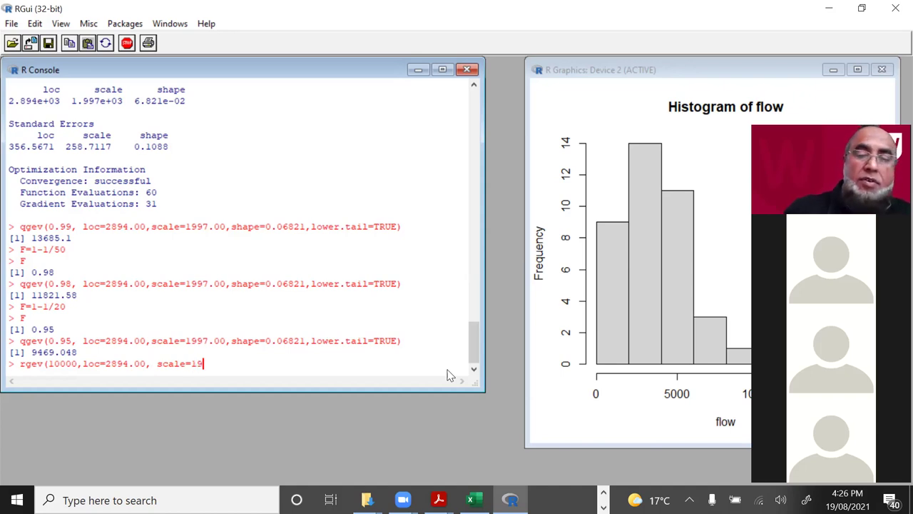
{"action": "type", "text": "97.00"}
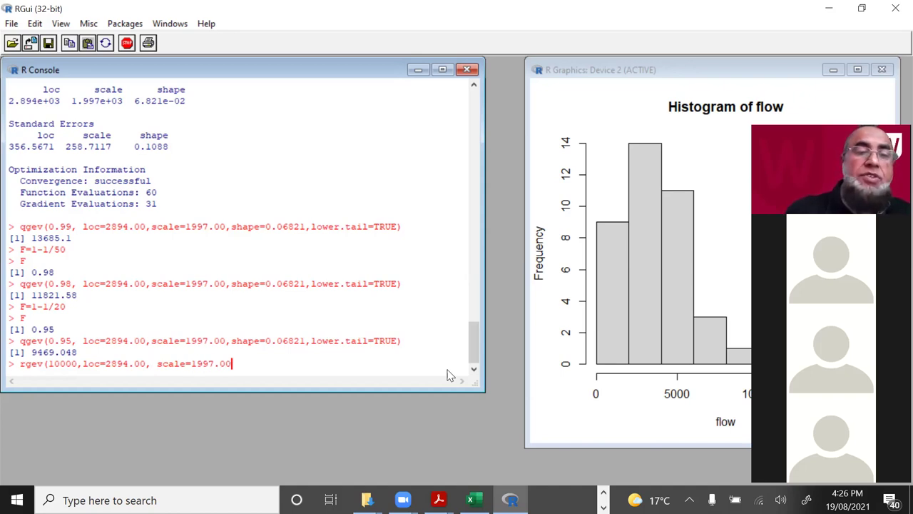
{"action": "type", "text": ", sh"}
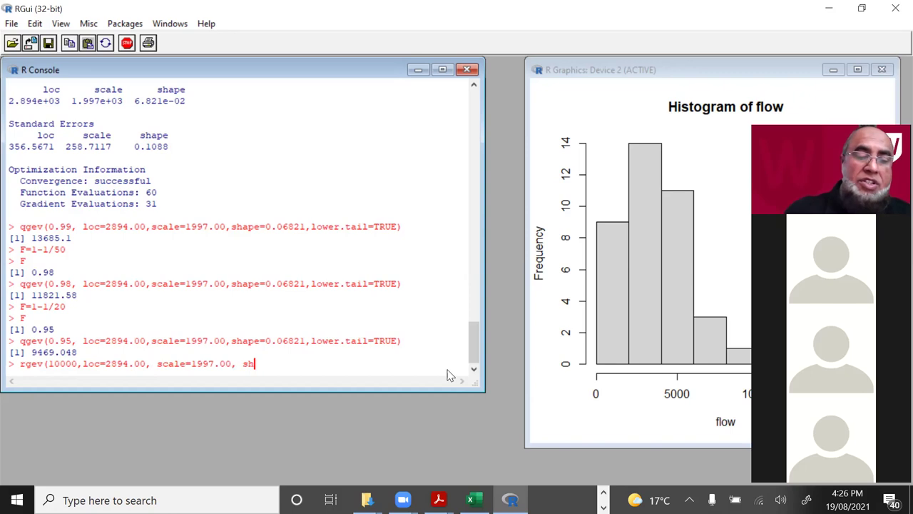
{"action": "type", "text": "ape="}
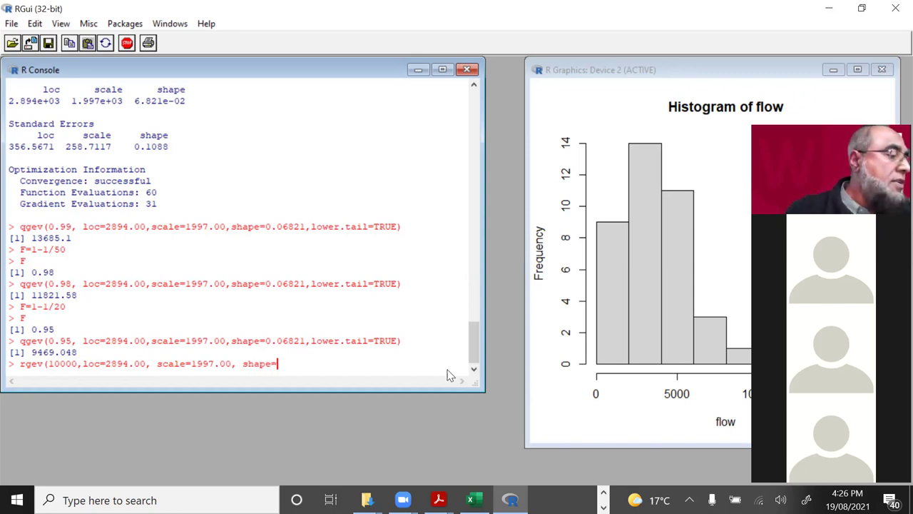
{"action": "type", "text": "0"}
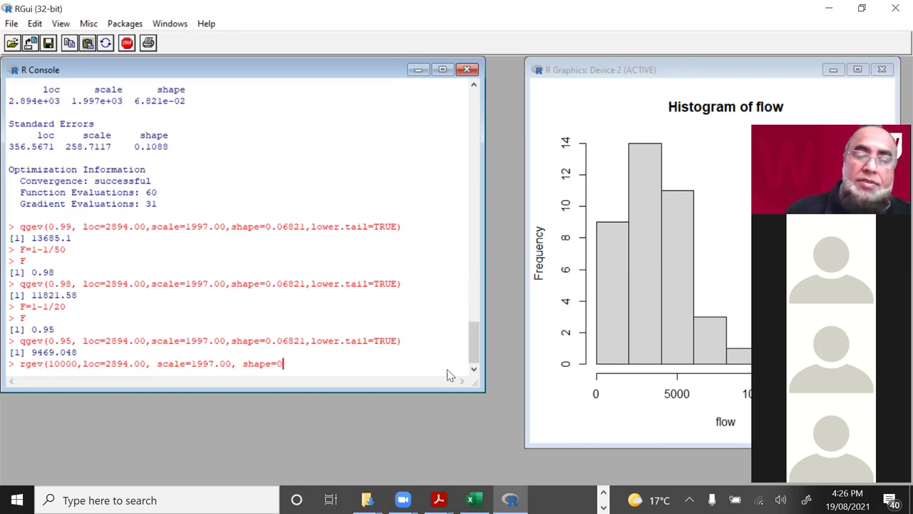
{"action": "type", "text": ".06"}
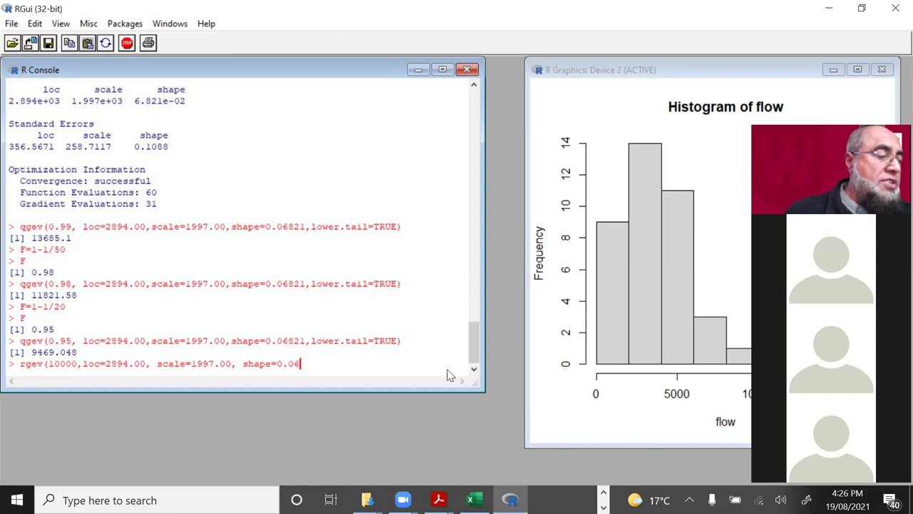
{"action": "type", "text": "821"}
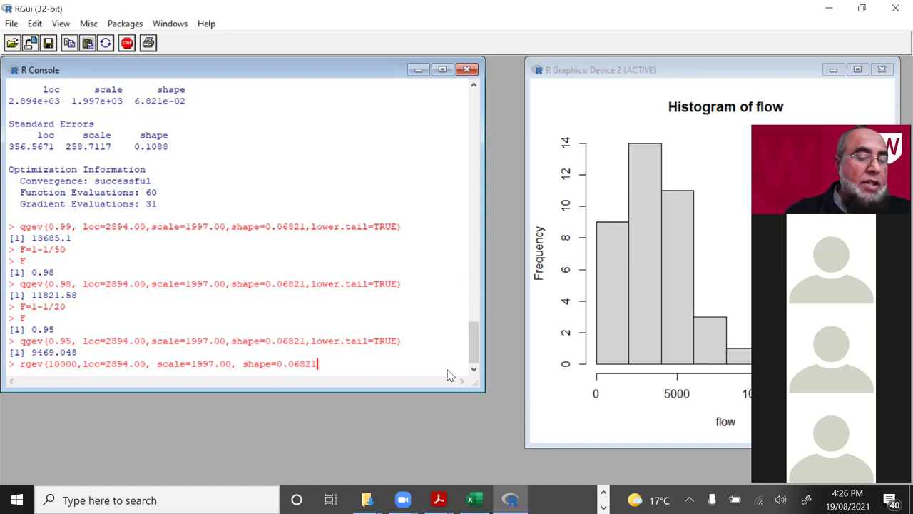
{"action": "type", "text": ")"}
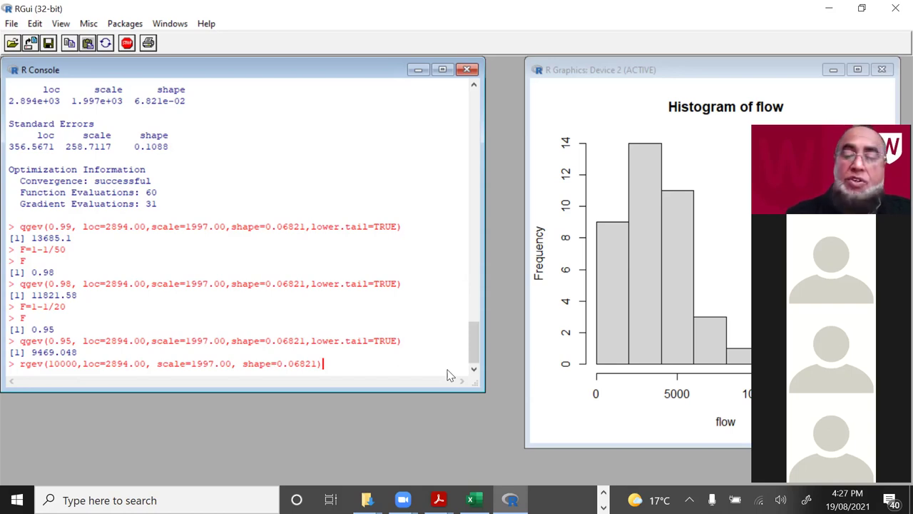
{"action": "key", "text": "Return"}
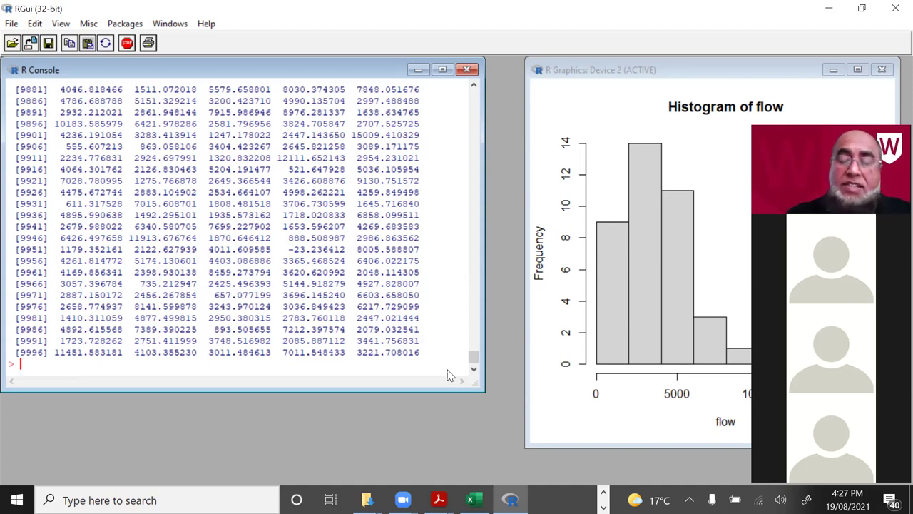
Step: Recall the rgev command, change its number of values to 500, and run it
{"action": "key", "text": "Up"}
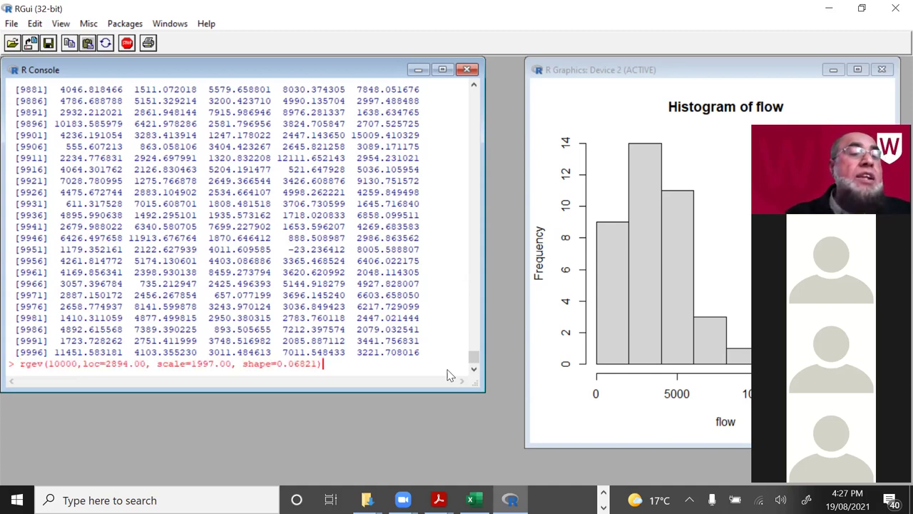
{"action": "key", "text": "Left"}
{"action": "key", "text": "Left"}
{"action": "key", "text": "Left"}
{"action": "key", "text": "Left"}
{"action": "key", "text": "Left"}
{"action": "key", "text": "Left"}
{"action": "key", "text": "Left"}
{"action": "key", "text": "Left"}
{"action": "key", "text": "Left"}
{"action": "key", "text": "Left"}
{"action": "key", "text": "Left"}
{"action": "key", "text": "Left"}
{"action": "key", "text": "Left"}
{"action": "key", "text": "Left"}
{"action": "key", "text": "Left"}
{"action": "key", "text": "Left"}
{"action": "key", "text": "Left"}
{"action": "key", "text": "Left"}
{"action": "key", "text": "Left"}
{"action": "key", "text": "Left"}
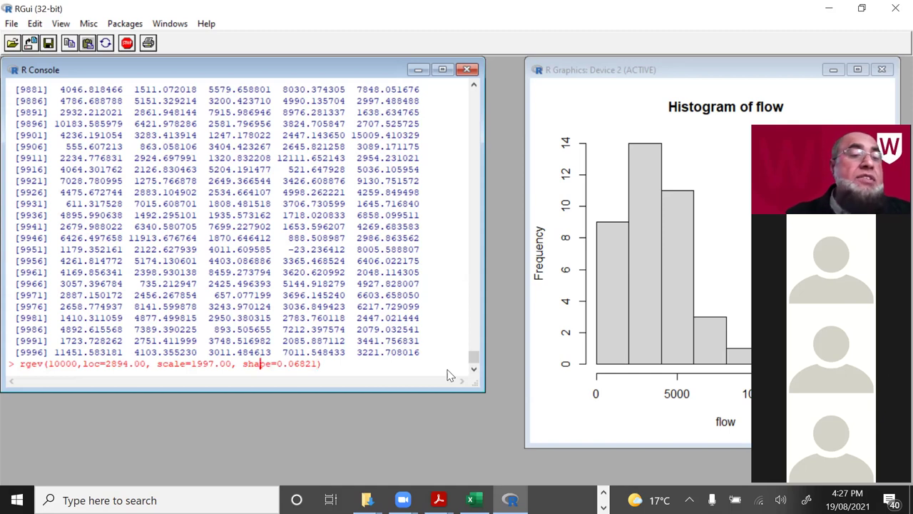
{"action": "key", "text": "Left"}
{"action": "key", "text": "Left"}
{"action": "key", "text": "Left"}
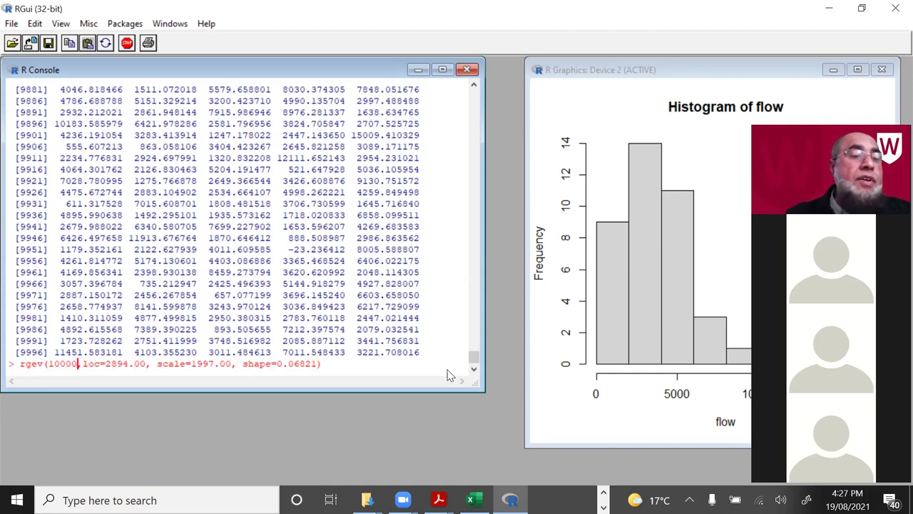
{"action": "key", "text": "BackSpace"}
{"action": "key", "text": "BackSpace"}
{"action": "key", "text": "BackSpace"}
{"action": "key", "text": "BackSpace"}
{"action": "key", "text": "BackSpace"}
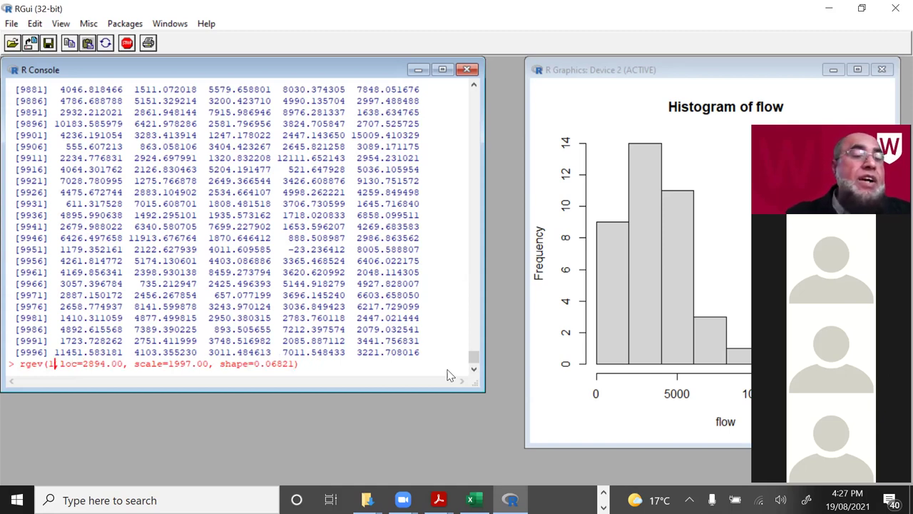
{"action": "type", "text": "500"}
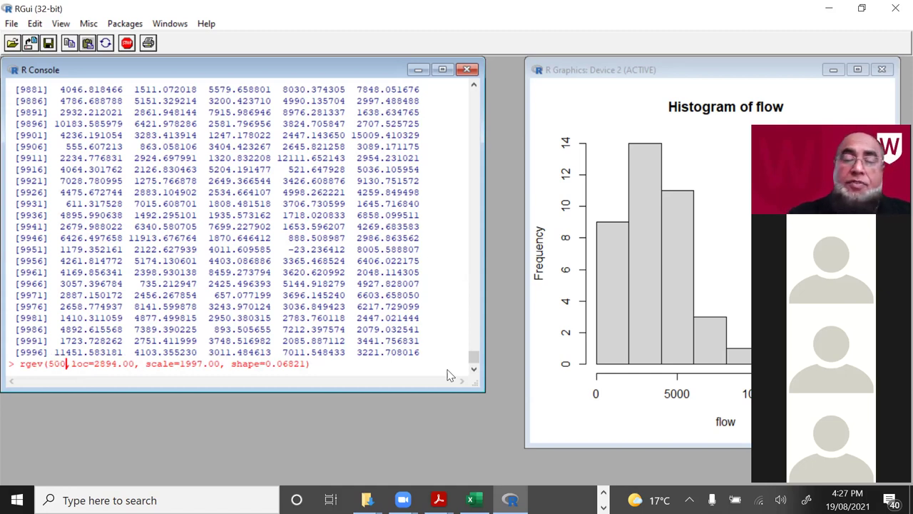
{"action": "key", "text": "Return"}
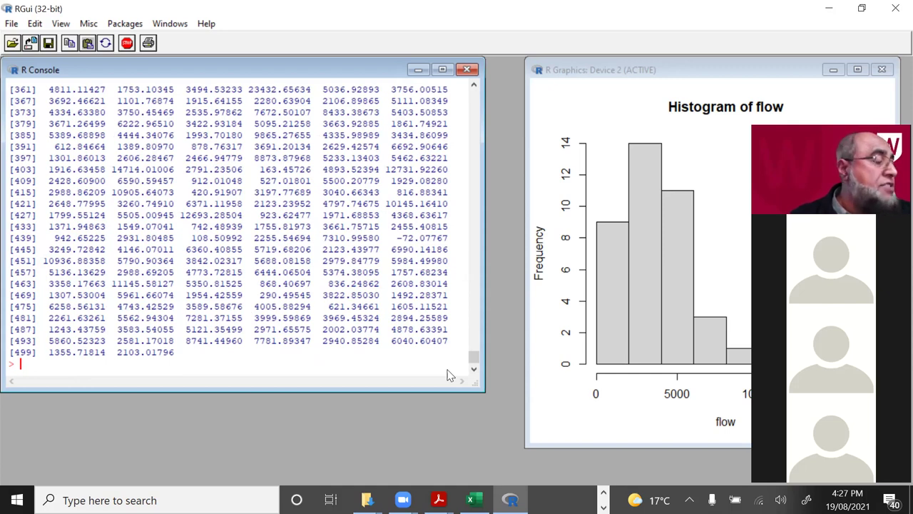
{"action": "type", "text": "w"}
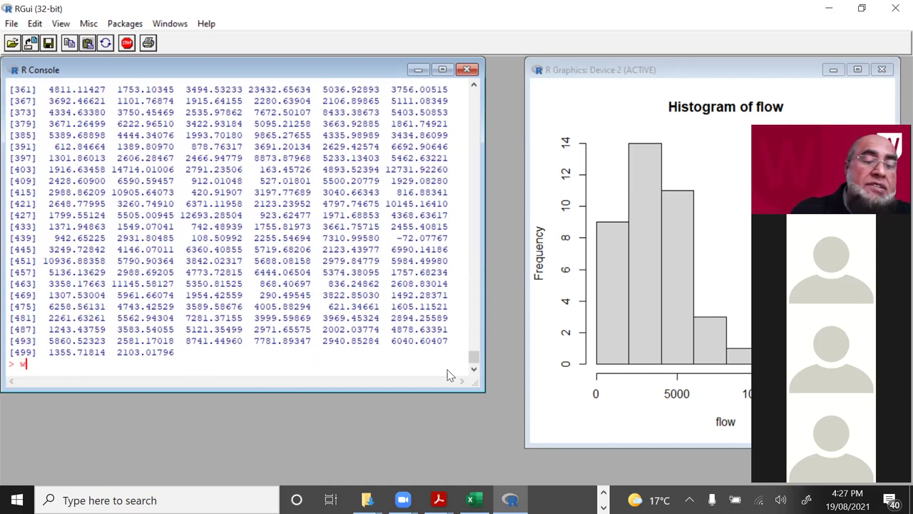
{"action": "type", "text": "rite"}
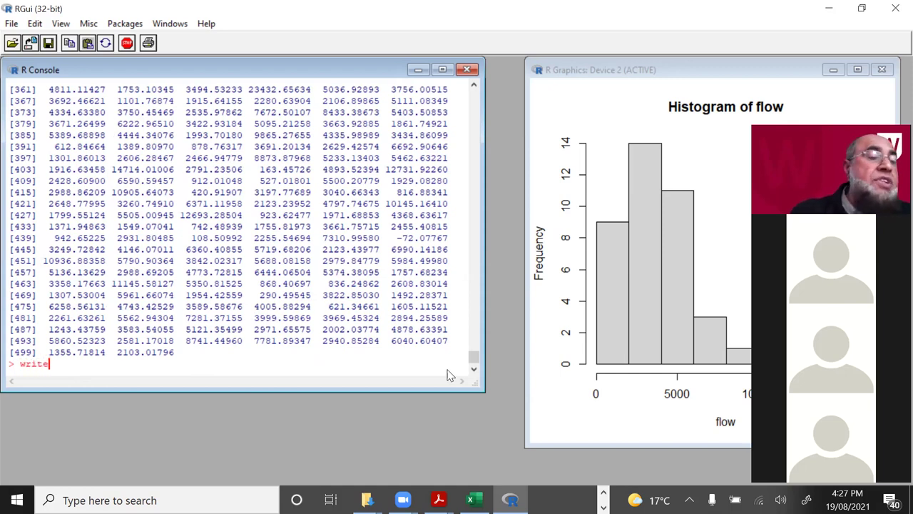
{"action": "type", "text": ".csv"}
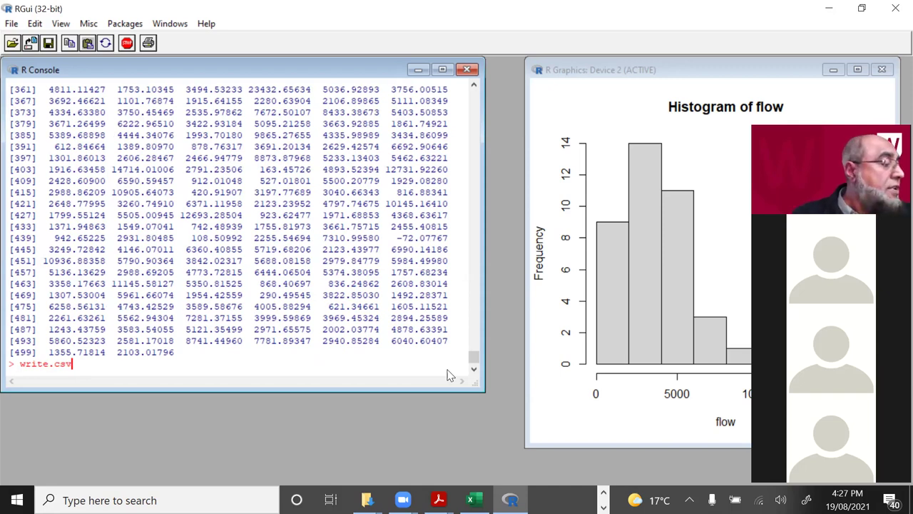
{"action": "type", "text": "("}
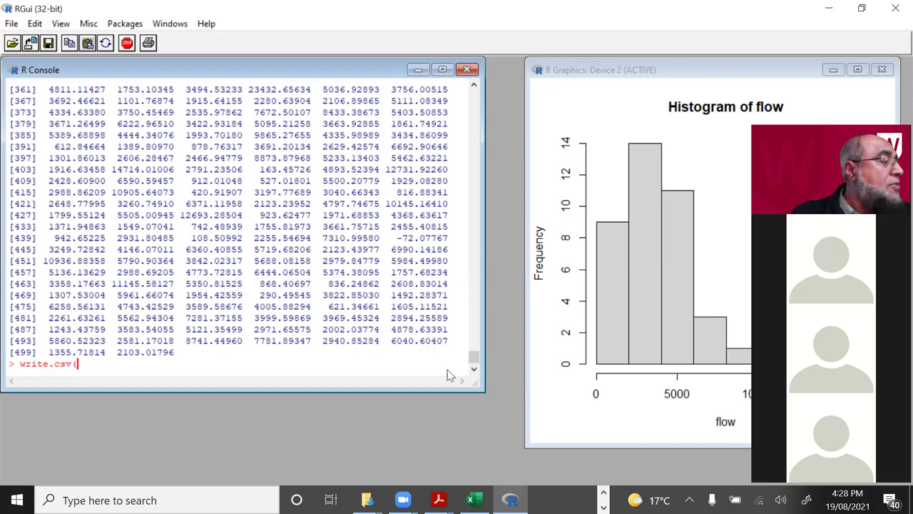
{"action": "key", "text": "BackSpace"}
{"action": "key", "text": "BackSpace"}
{"action": "key", "text": "BackSpace"}
{"action": "key", "text": "BackSpace"}
{"action": "key", "text": "BackSpace"}
{"action": "key", "text": "BackSpace"}
{"action": "key", "text": "BackSpace"}
{"action": "key", "text": "BackSpace"}
{"action": "key", "text": "BackSpace"}
{"action": "key", "text": "BackSpace"}
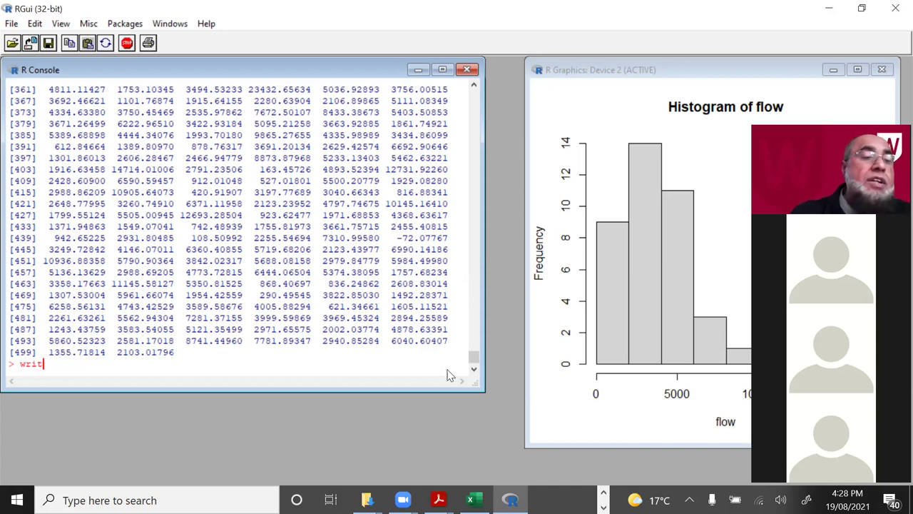
Step: Recall the 500-value rgev command, prefix it with y= to store the values in y, and run it
{"action": "key", "text": "Up"}
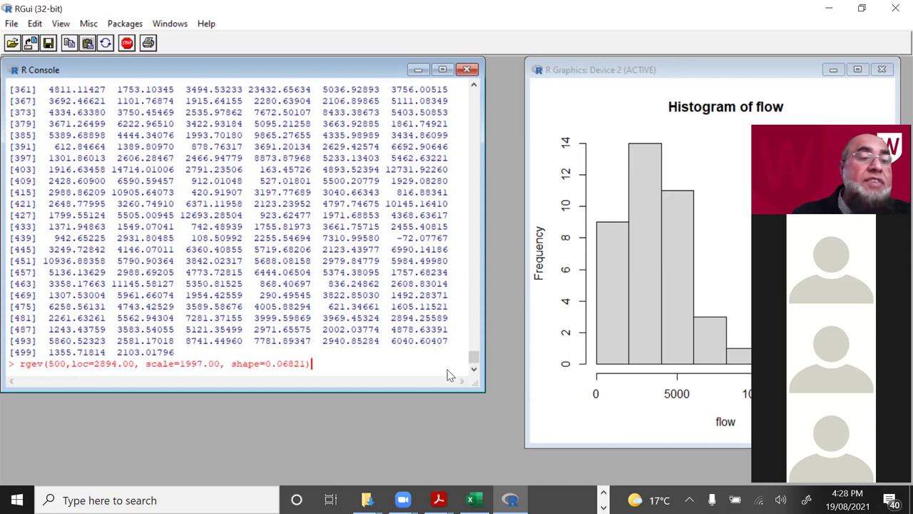
{"action": "key", "text": "Left"}
{"action": "key", "text": "Left"}
{"action": "key", "text": "Left"}
{"action": "key", "text": "Left"}
{"action": "key", "text": "Left"}
{"action": "key", "text": "Left"}
{"action": "key", "text": "Left"}
{"action": "key", "text": "Left"}
{"action": "key", "text": "Left"}
{"action": "key", "text": "Left"}
{"action": "key", "text": "Left"}
{"action": "key", "text": "Left"}
{"action": "key", "text": "Left"}
{"action": "key", "text": "Left"}
{"action": "key", "text": "Left"}
{"action": "key", "text": "Left"}
{"action": "key", "text": "Left"}
{"action": "key", "text": "Left"}
{"action": "key", "text": "Left"}
{"action": "key", "text": "Left"}
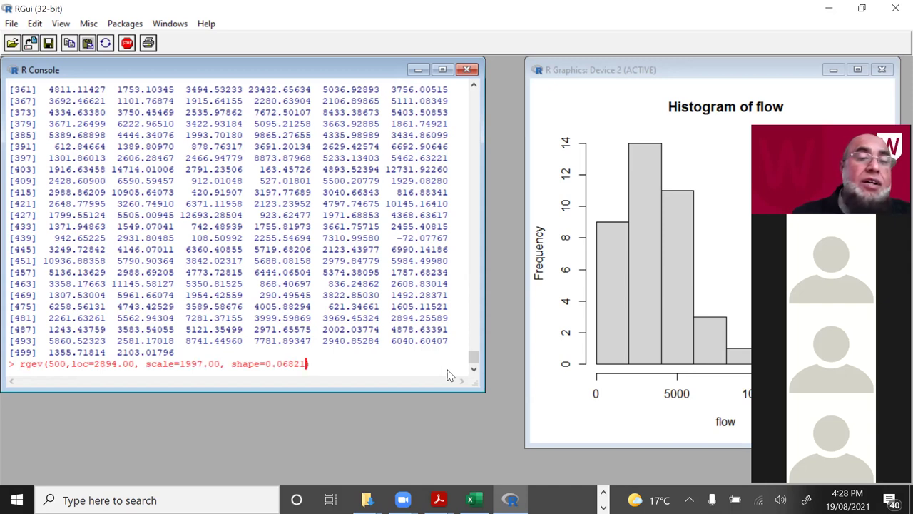
{"action": "key", "text": "Left"}
{"action": "key", "text": "Left"}
{"action": "key", "text": "Left"}
{"action": "key", "text": "Left"}
{"action": "key", "text": "Left"}
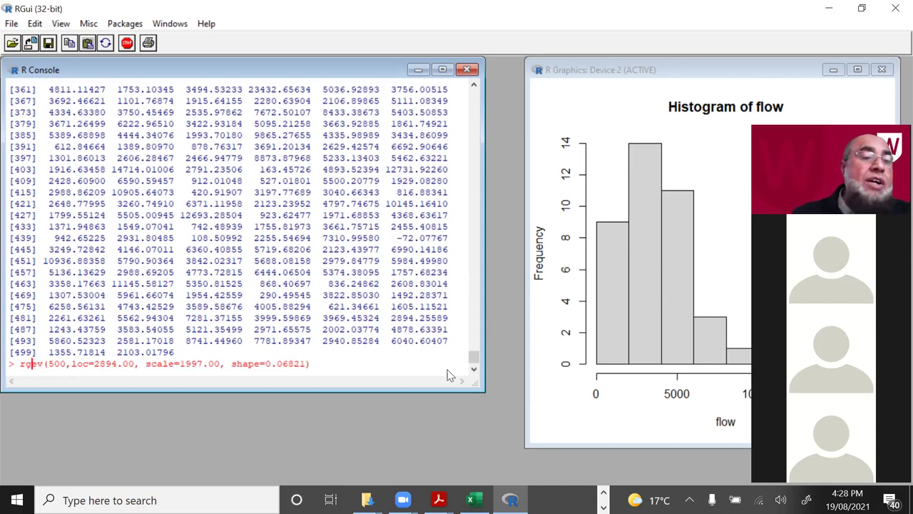
{"action": "type", "text": "y="}
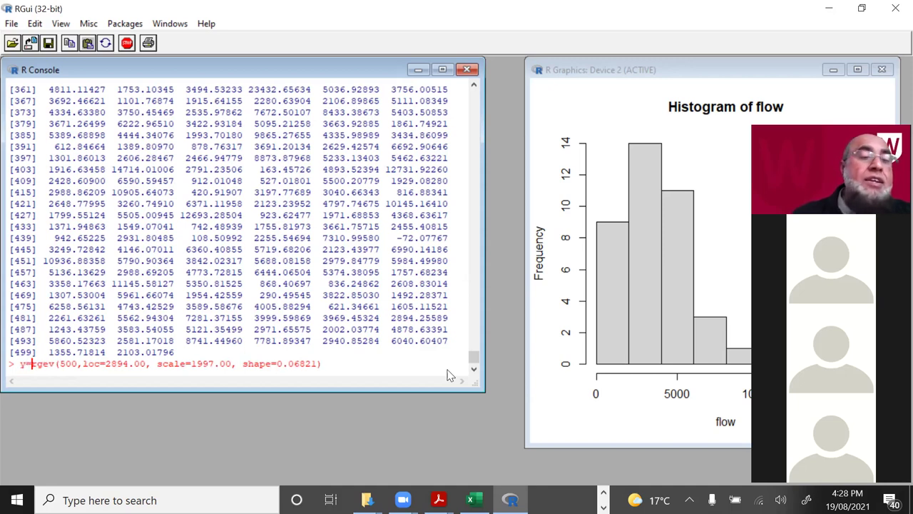
{"action": "key", "text": "Right"}
{"action": "key", "text": "Right"}
{"action": "key", "text": "Right"}
{"action": "key", "text": "Right"}
{"action": "key", "text": "Right"}
{"action": "key", "text": "Right"}
{"action": "key", "text": "Right"}
{"action": "key", "text": "Right"}
{"action": "key", "text": "Right"}
{"action": "key", "text": "Right"}
{"action": "key", "text": "Right"}
{"action": "key", "text": "Right"}
{"action": "key", "text": "Right"}
{"action": "key", "text": "Right"}
{"action": "key", "text": "Right"}
{"action": "key", "text": "Right"}
{"action": "key", "text": "Right"}
{"action": "key", "text": "Right"}
{"action": "key", "text": "Right"}
{"action": "key", "text": "Right"}
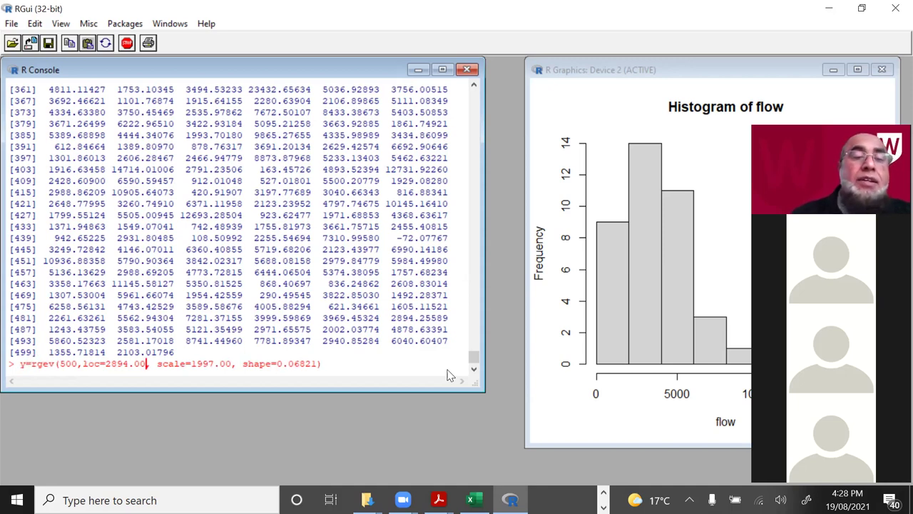
{"action": "key", "text": "Right"}
{"action": "key", "text": "Right"}
{"action": "key", "text": "Right"}
{"action": "key", "text": "Right"}
{"action": "key", "text": "Right"}
{"action": "key", "text": "Right"}
{"action": "key", "text": "Right"}
{"action": "key", "text": "Right"}
{"action": "key", "text": "Right"}
{"action": "key", "text": "Right"}
{"action": "key", "text": "Right"}
{"action": "key", "text": "Right"}
{"action": "key", "text": "Right"}
{"action": "key", "text": "Right"}
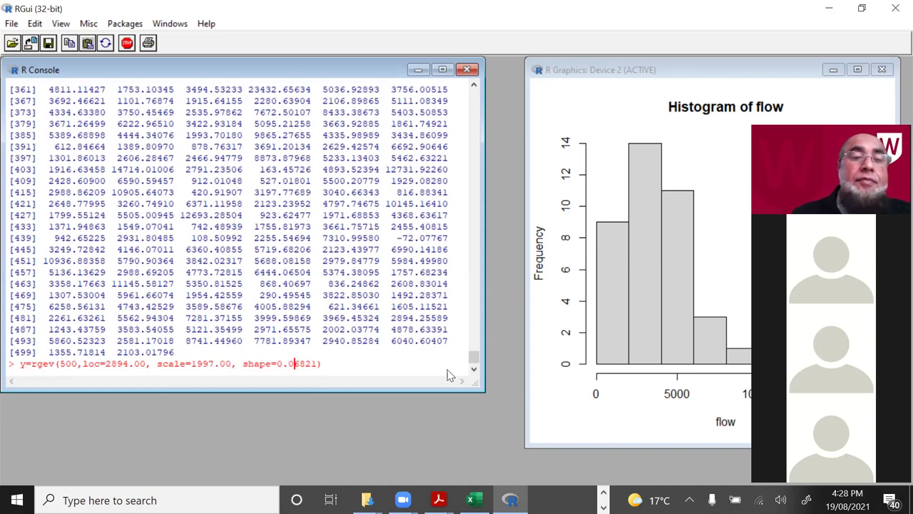
{"action": "key", "text": "Right"}
{"action": "key", "text": "Right"}
{"action": "key", "text": "Right"}
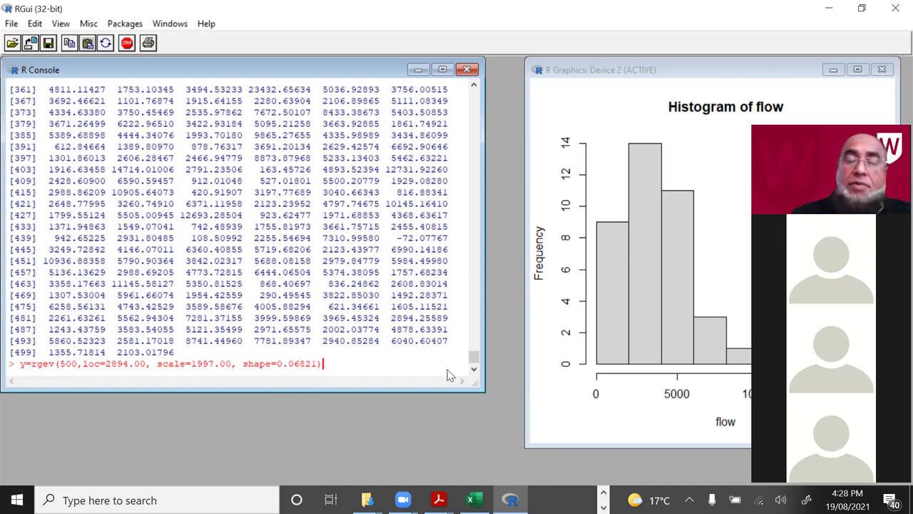
{"action": "key", "text": "Return"}
Step: Print y and plot its histogram with hist(y)
{"action": "type", "text": "y"}
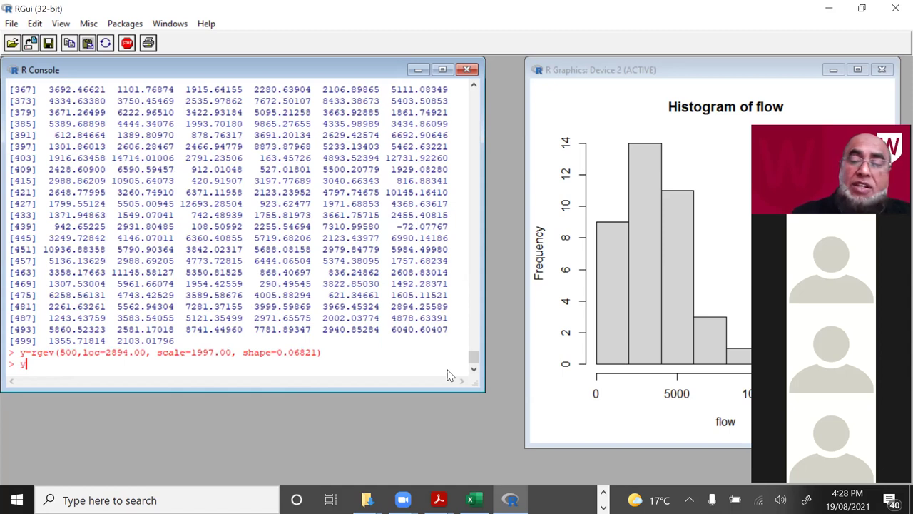
{"action": "key", "text": "Return"}
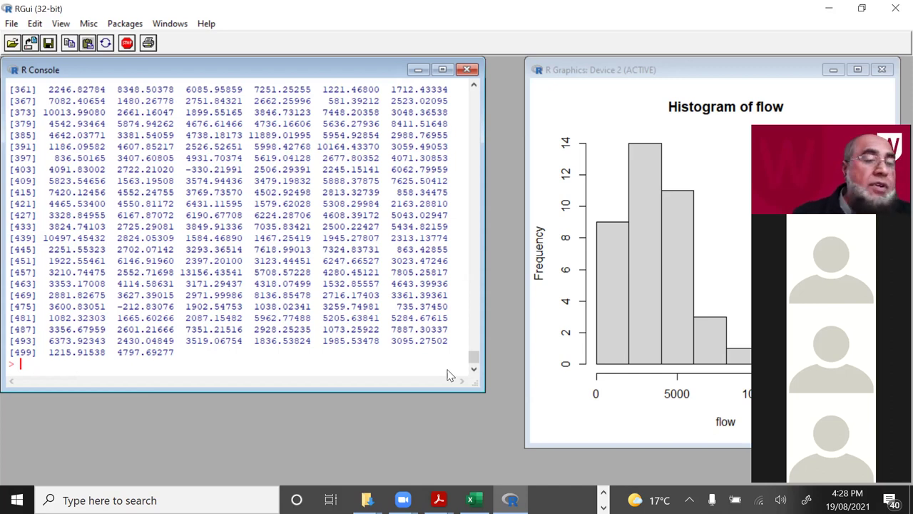
{"action": "type", "text": "hist"}
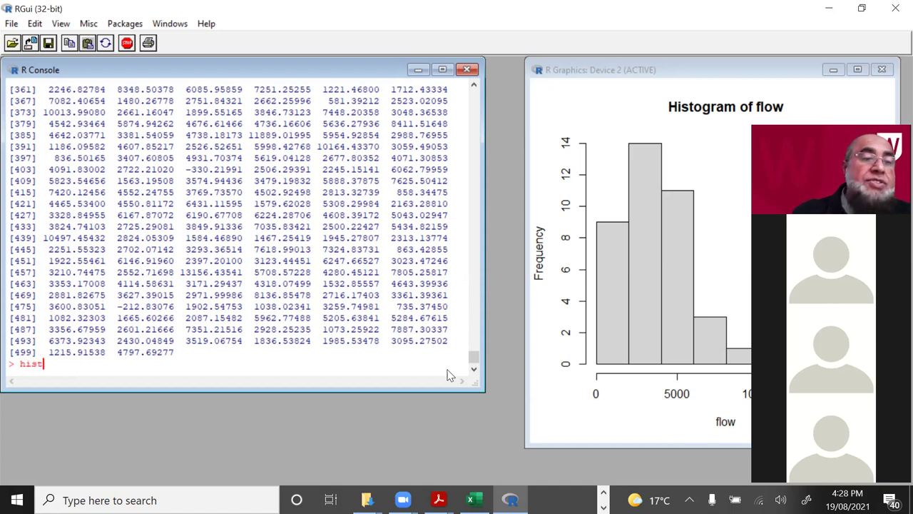
{"action": "type", "text": "(y)"}
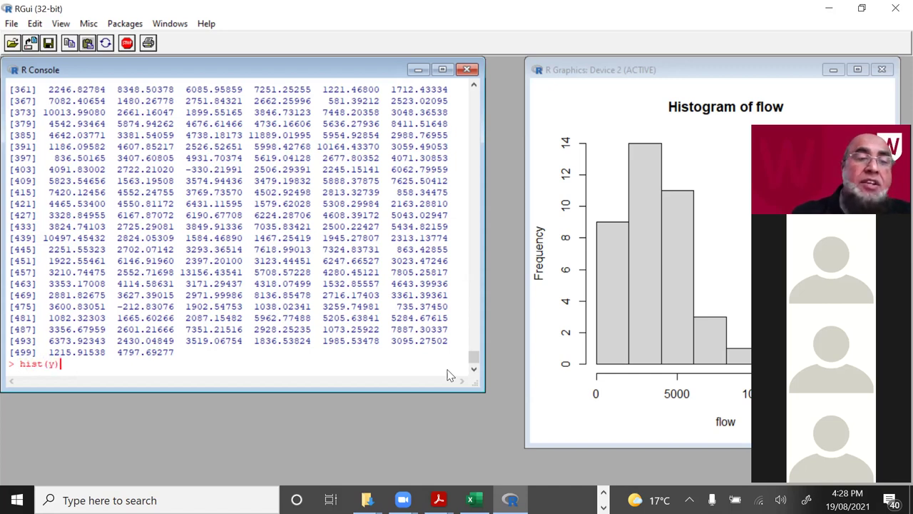
{"action": "key", "text": "Return"}
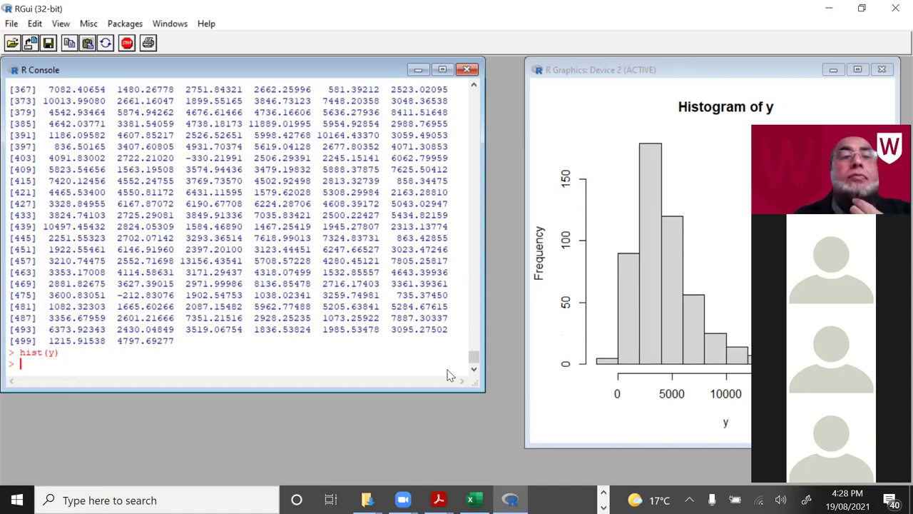
Step: Plot the histogram of flow for comparison and redraw the histogram of y
{"action": "type", "text": "his"}
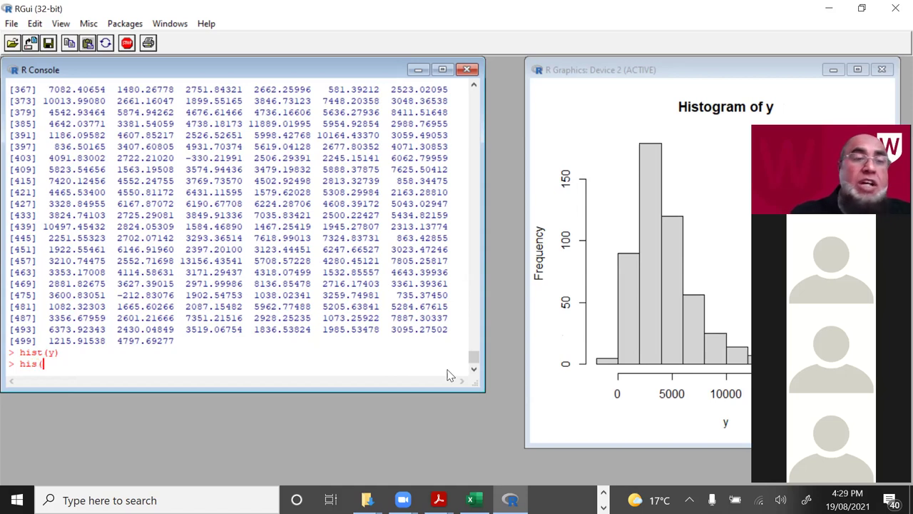
{"action": "type", "text": "t(flo"}
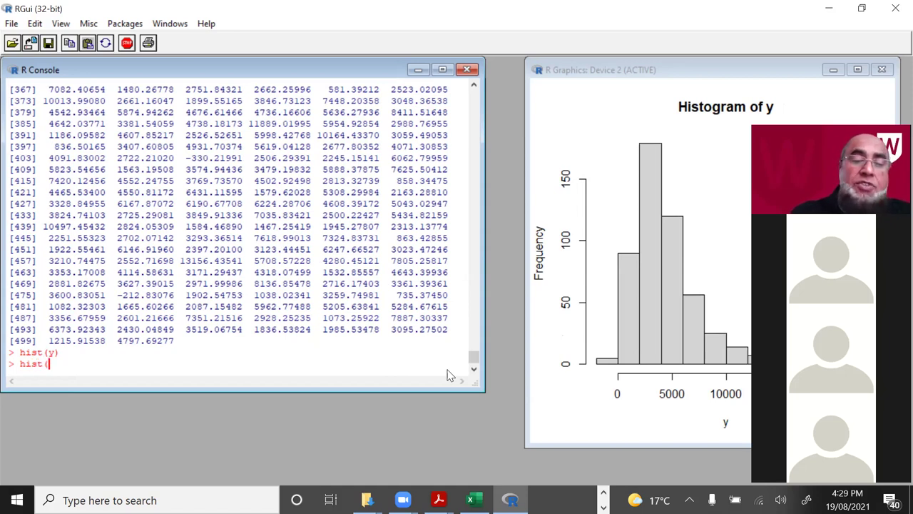
{"action": "type", "text": "w)"}
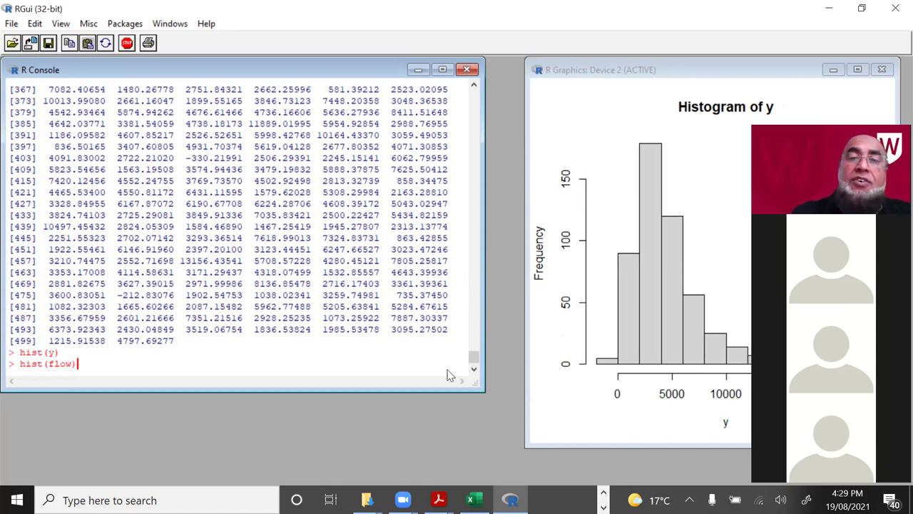
{"action": "key", "text": "Return"}
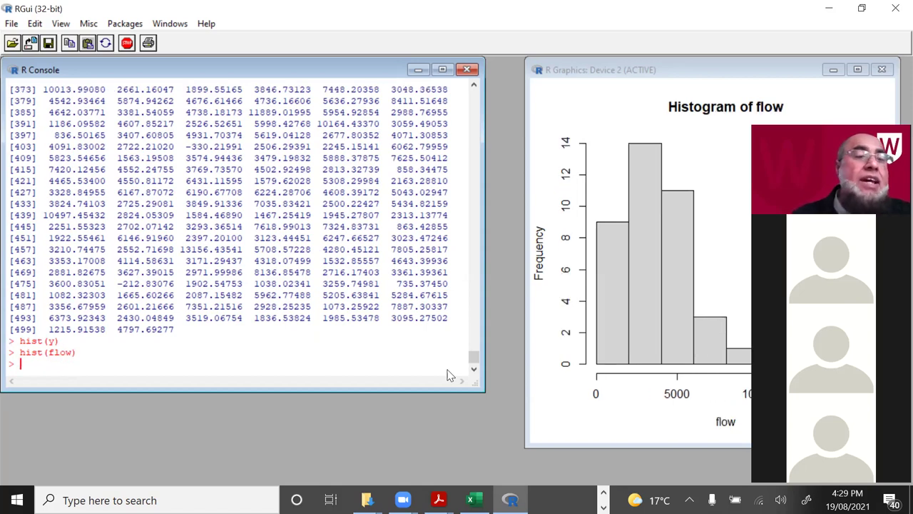
{"action": "key", "text": "Up"}
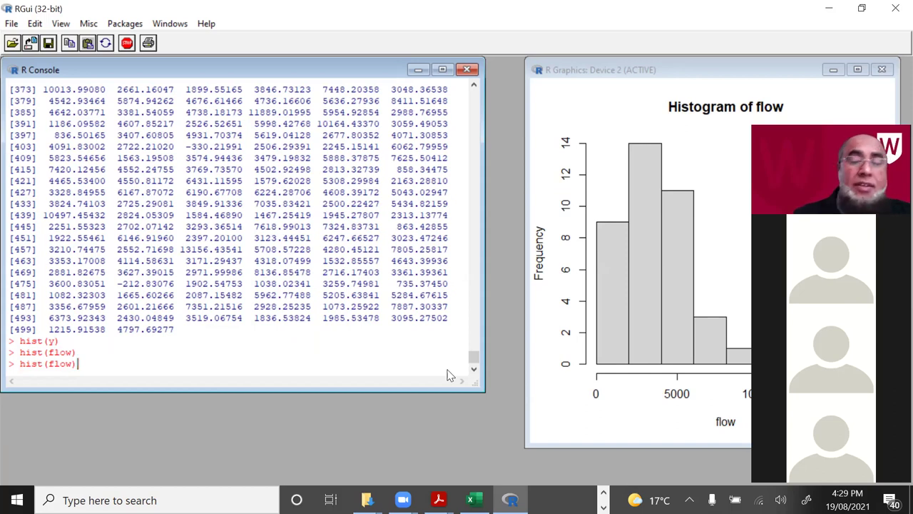
{"action": "key", "text": "Up"}
{"action": "key", "text": "Return"}
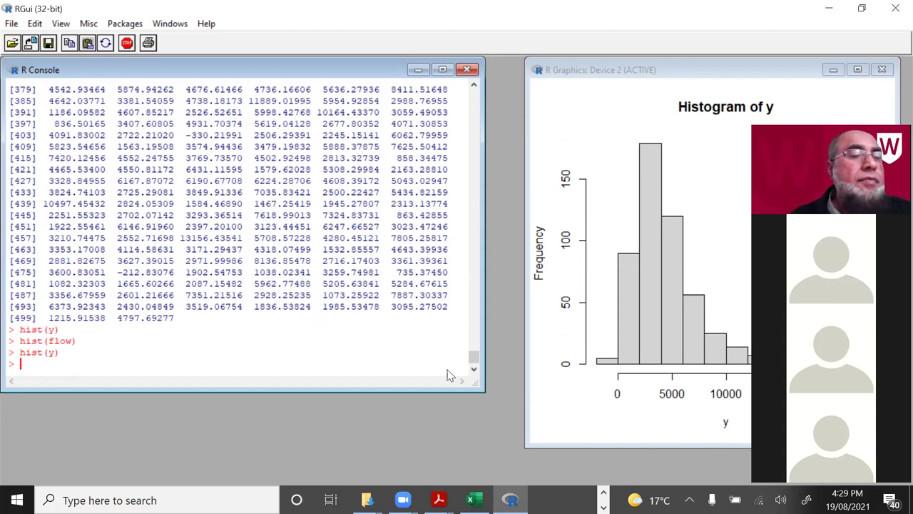
Step: Regenerate the values in y by running y=rgev(500,loc=2894.00, scale=1997.00, shape=0.06821) again
{"action": "key", "text": "Up"}
{"action": "key", "text": "Up"}
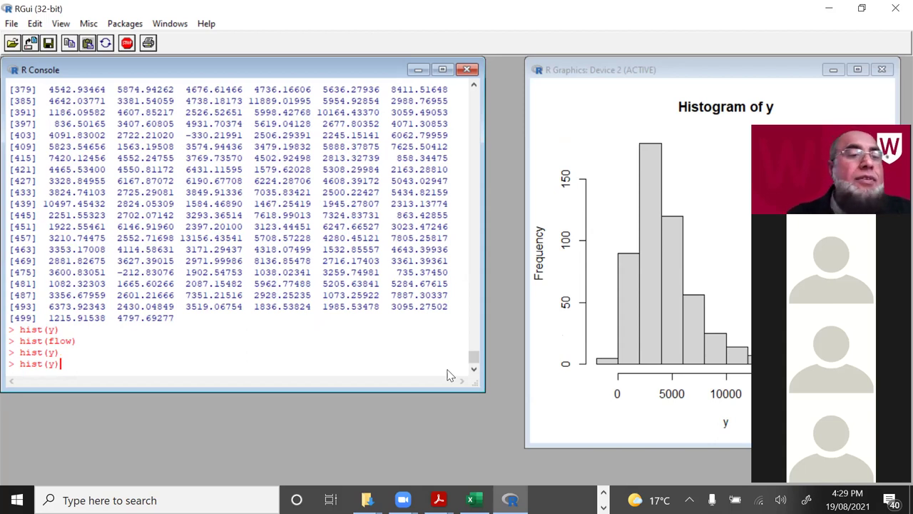
{"action": "key", "text": "BackSpace"}
{"action": "key", "text": "BackSpace"}
{"action": "key", "text": "BackSpace"}
{"action": "key", "text": "BackSpace"}
{"action": "key", "text": "BackSpace"}
{"action": "key", "text": "BackSpace"}
{"action": "key", "text": "BackSpace"}
{"action": "key", "text": "BackSpace"}
{"action": "key", "text": "BackSpace"}
{"action": "key", "text": "BackSpace"}
{"action": "type", "text": "y"}
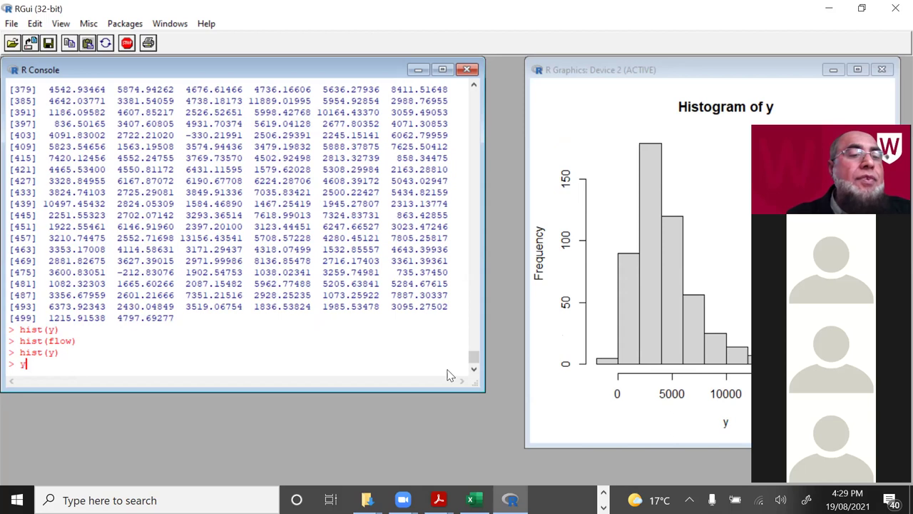
{"action": "type", "text": "=rgev(500,loc=2894.00, scale=1997.00, shape=0.06821)"}
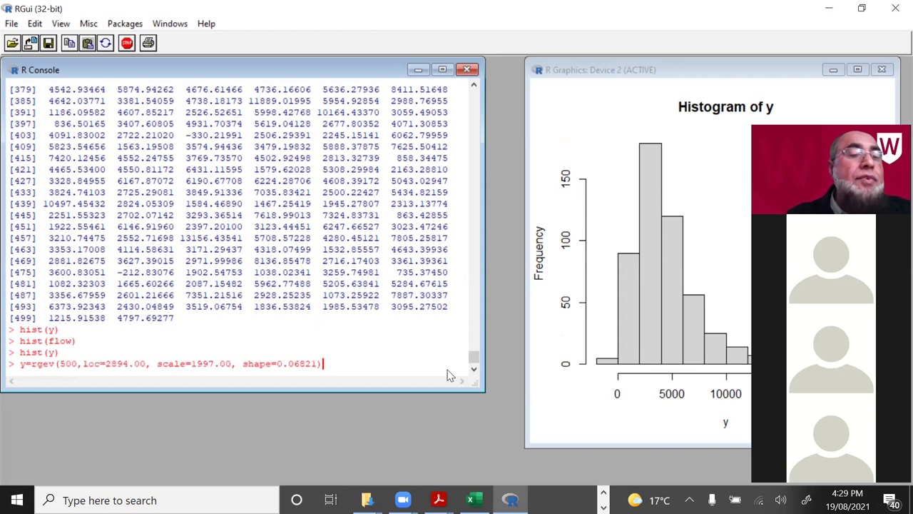
{"action": "key", "text": "Return"}
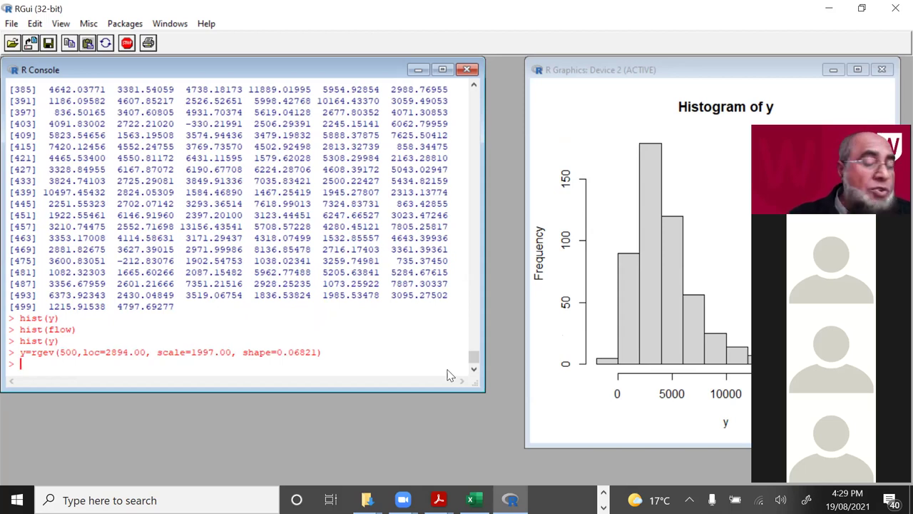
Step: Enter write,csv(y,file=GEV gen data.csv" at the prompt as the command for exporting y
{"action": "type", "text": "write"}
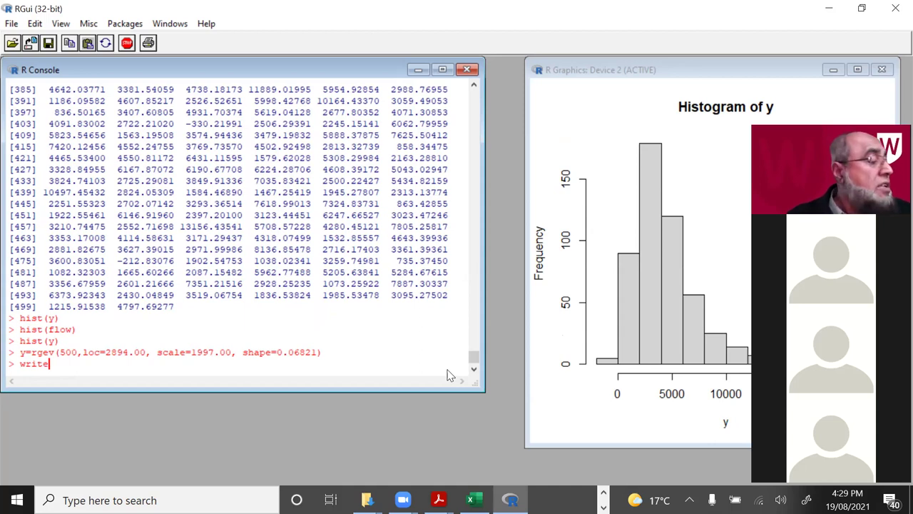
{"action": "type", "text": ",csv"}
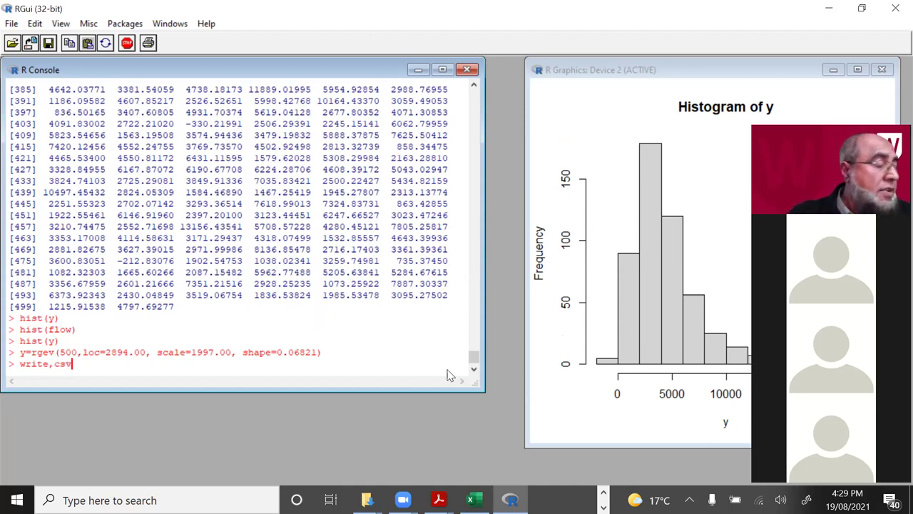
{"action": "type", "text": "(y"}
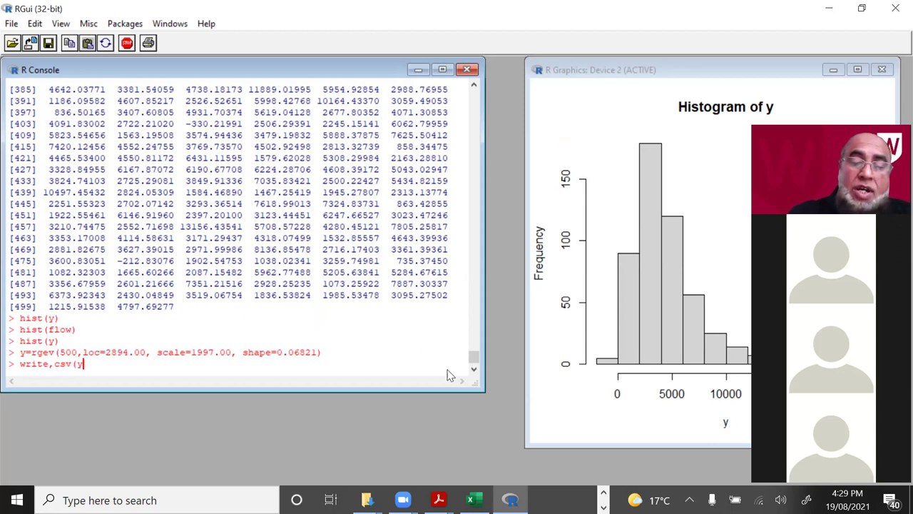
{"action": "type", "text": ",file="}
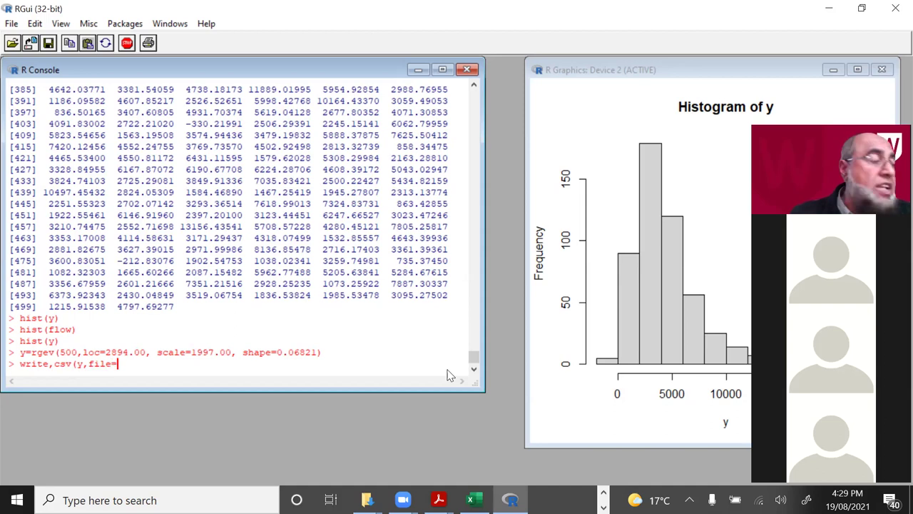
{"action": "type", "text": "GEV"}
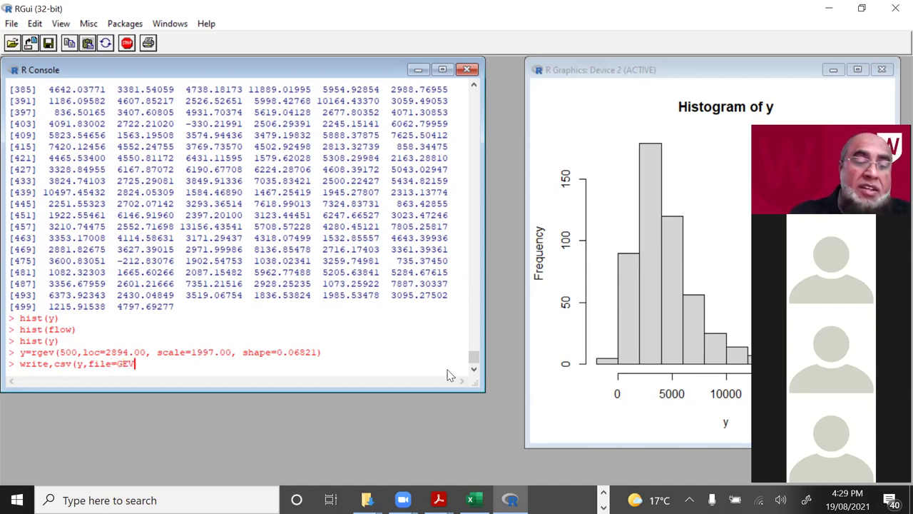
{"action": "type", "text": " gen "}
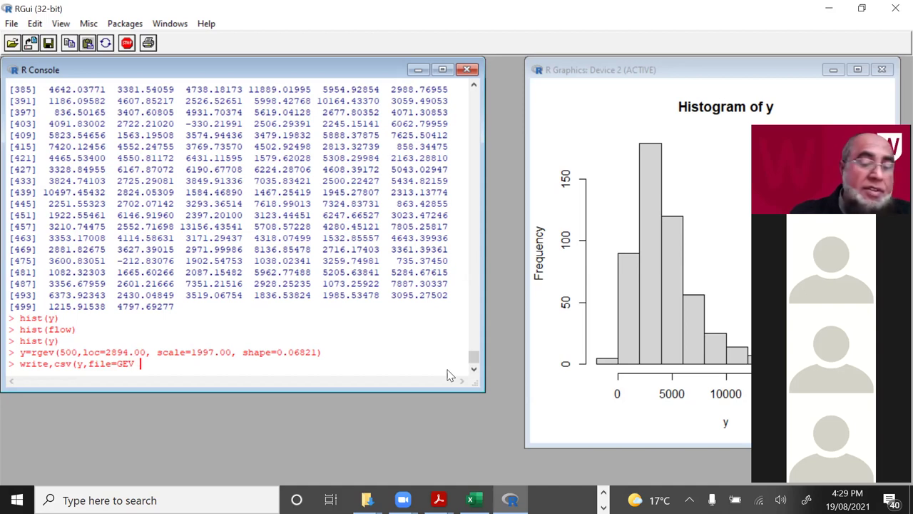
{"action": "type", "text": "data"}
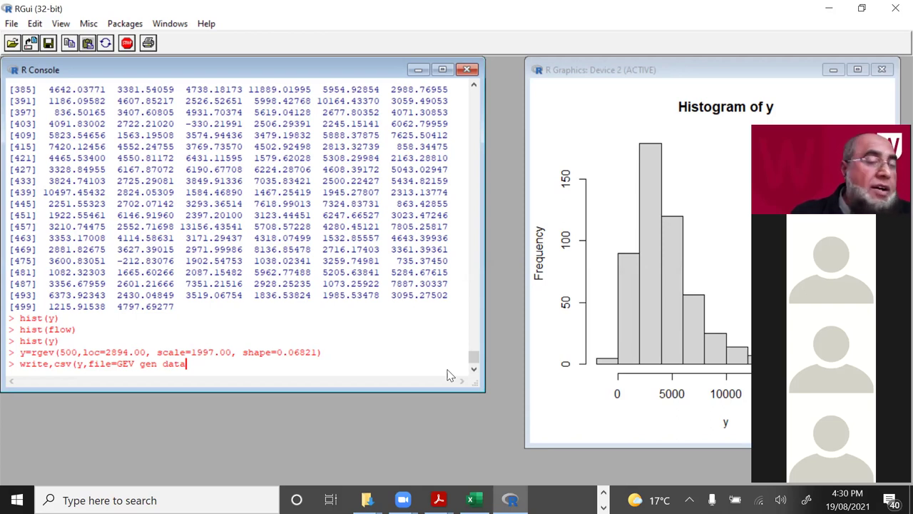
{"action": "type", "text": "."}
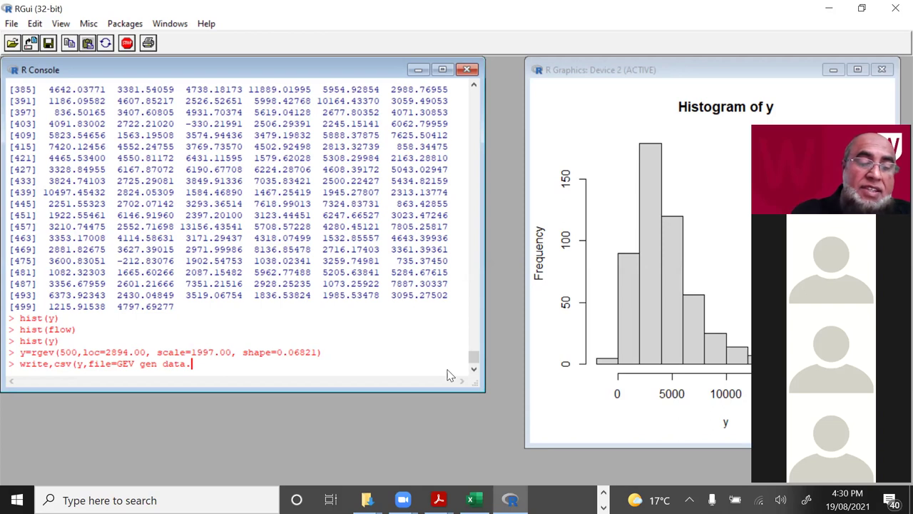
{"action": "type", "text": "csv"}
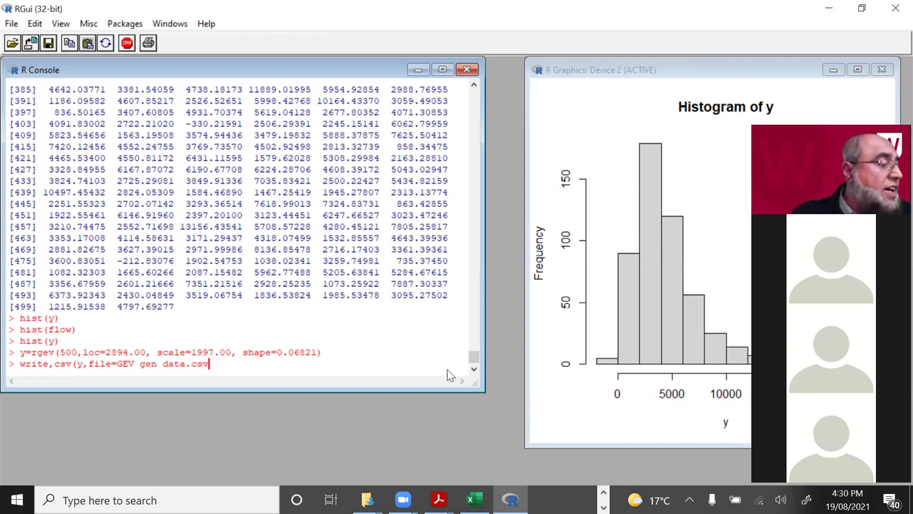
{"action": "type", "text": "\""}
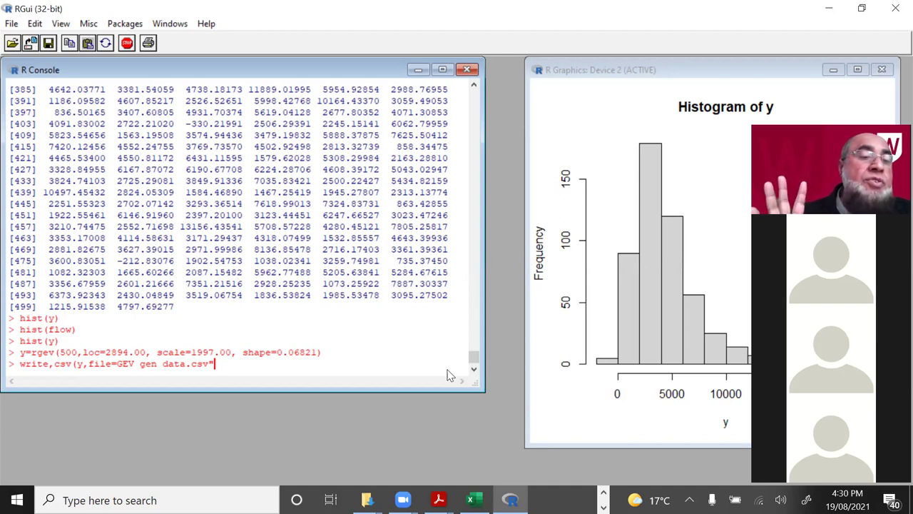
Step: Insert the missing opening quotation mark before GEV in the export command's file name
{"action": "key", "text": "Left"}
{"action": "key", "text": "Left"}
{"action": "key", "text": "Left"}
{"action": "key", "text": "Left"}
{"action": "key", "text": "Left"}
{"action": "key", "text": "Left"}
{"action": "key", "text": "Left"}
{"action": "key", "text": "Left"}
{"action": "key", "text": "Left"}
{"action": "key", "text": "Left"}
{"action": "key", "text": "Left"}
{"action": "key", "text": "Left"}
{"action": "key", "text": "Left"}
{"action": "key", "text": "Left"}
{"action": "key", "text": "Left"}
{"action": "key", "text": "Left"}
{"action": "key", "text": "Left"}
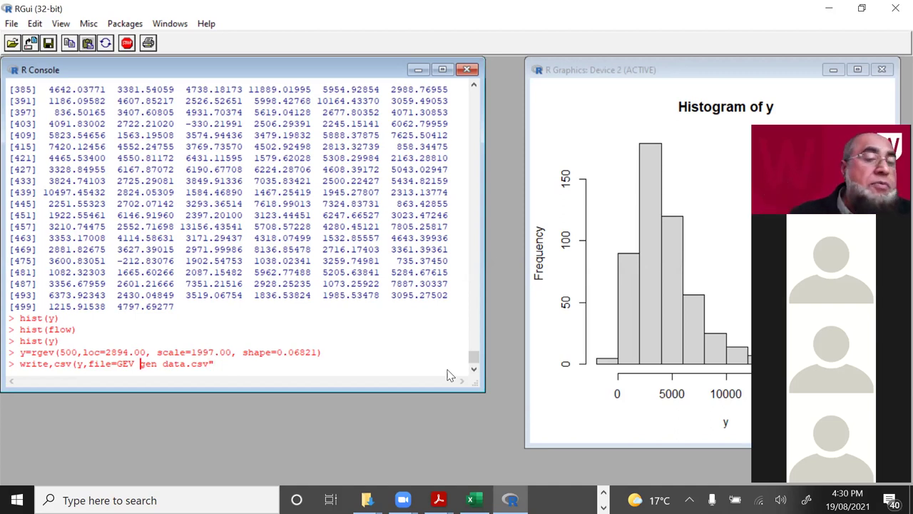
{"action": "type", "text": "\""}
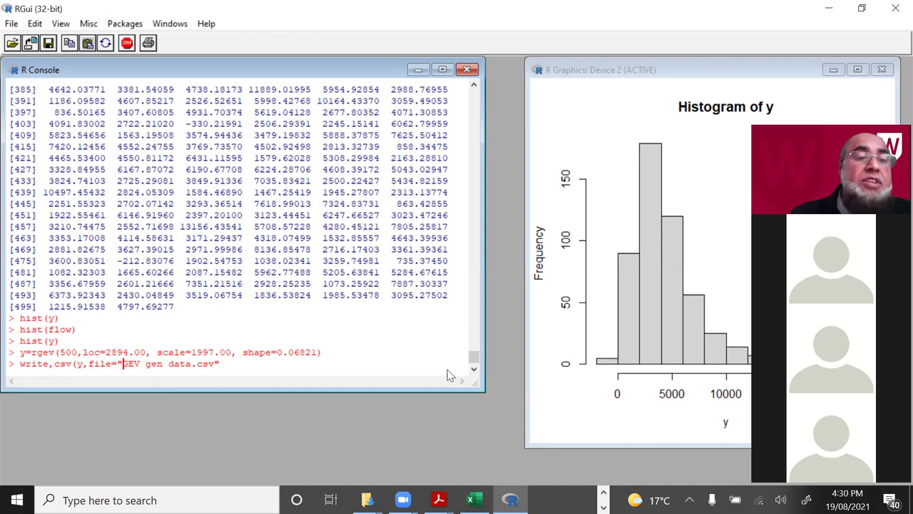
{"action": "key", "text": "Right"}
{"action": "key", "text": "Right"}
{"action": "key", "text": "Right"}
{"action": "key", "text": "Right"}
{"action": "key", "text": "Right"}
{"action": "key", "text": "Right"}
{"action": "key", "text": "Right"}
{"action": "key", "text": "Right"}
{"action": "key", "text": "Right"}
{"action": "key", "text": "Right"}
{"action": "key", "text": "Right"}
{"action": "key", "text": "Right"}
{"action": "key", "text": "Right"}
{"action": "key", "text": "Right"}
{"action": "key", "text": "Right"}
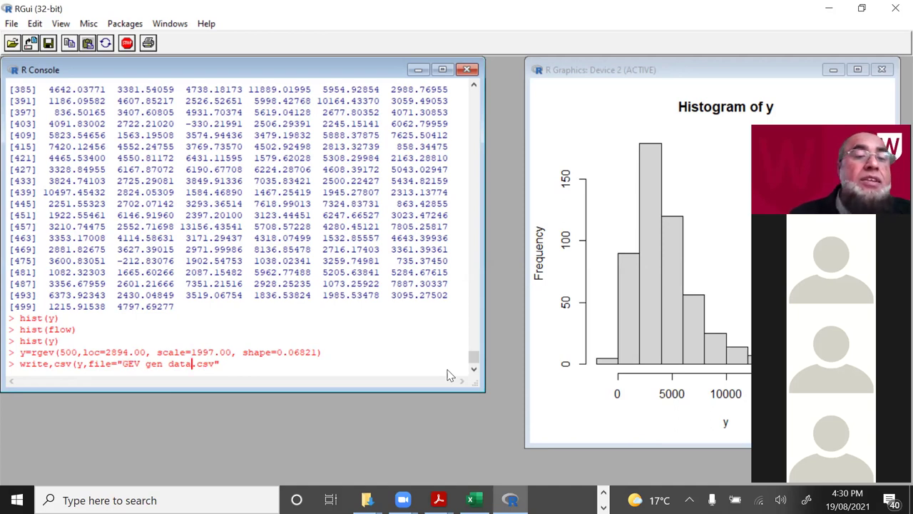
{"action": "key", "text": "Right"}
{"action": "key", "text": "Right"}
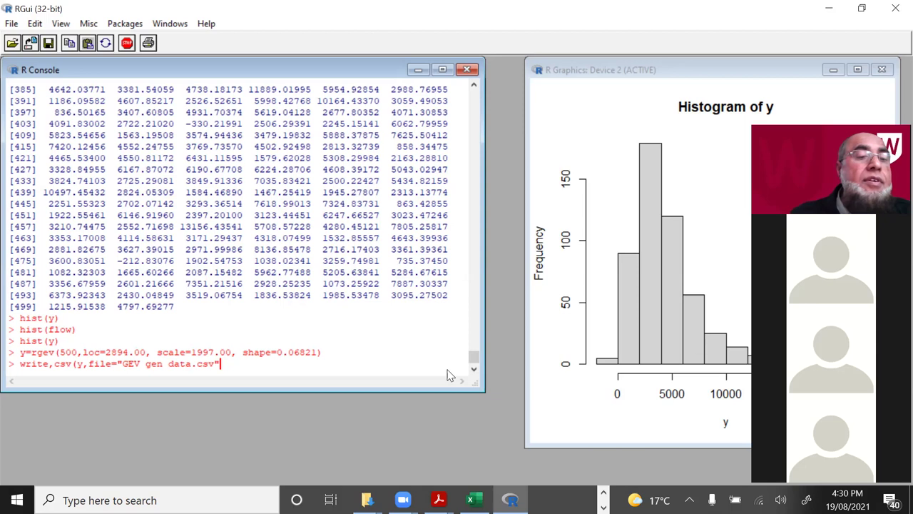
Step: Correct the function name in the export command from write,csv to write.csv
{"action": "key", "text": "Left"}
{"action": "key", "text": "Left"}
{"action": "key", "text": "Left"}
{"action": "key", "text": "Left"}
{"action": "key", "text": "Left"}
{"action": "key", "text": "Left"}
{"action": "key", "text": "Left"}
{"action": "key", "text": "Left"}
{"action": "key", "text": "Left"}
{"action": "key", "text": "Left"}
{"action": "key", "text": "Left"}
{"action": "key", "text": "Left"}
{"action": "key", "text": "Left"}
{"action": "key", "text": "Left"}
{"action": "key", "text": "Left"}
{"action": "key", "text": "Left"}
{"action": "key", "text": "Left"}
{"action": "key", "text": "Left"}
{"action": "key", "text": "Left"}
{"action": "key", "text": "Left"}
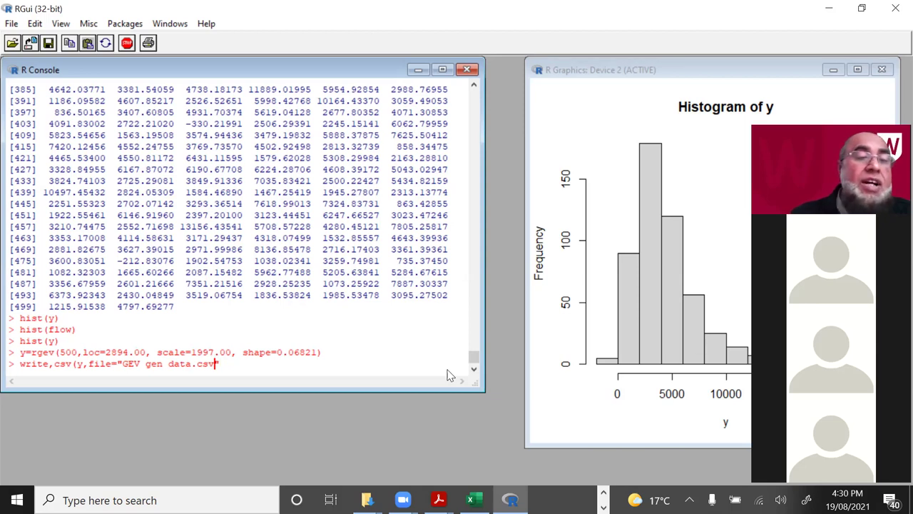
{"action": "key", "text": "Left"}
{"action": "key", "text": "Left"}
{"action": "key", "text": "Left"}
{"action": "key", "text": "Left"}
{"action": "key", "text": "Left"}
{"action": "key", "text": "Left"}
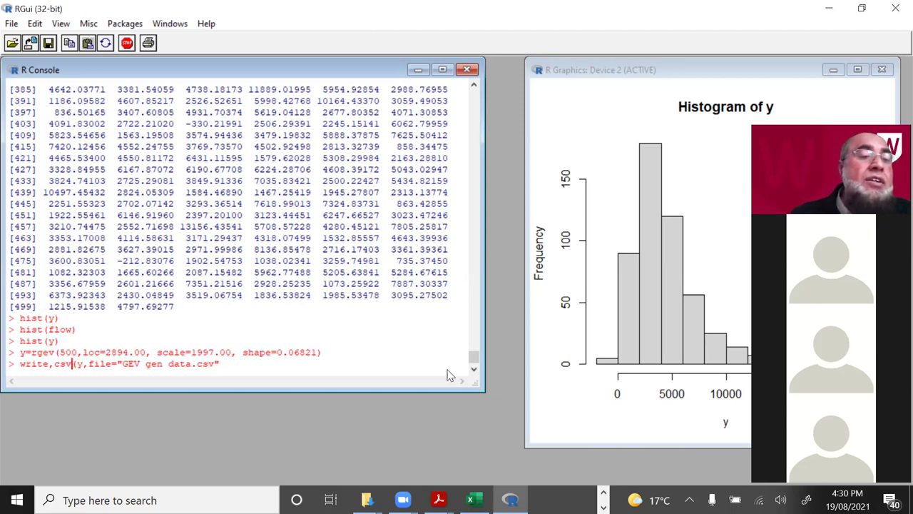
{"action": "key", "text": "BackSpace"}
{"action": "type", "text": "."}
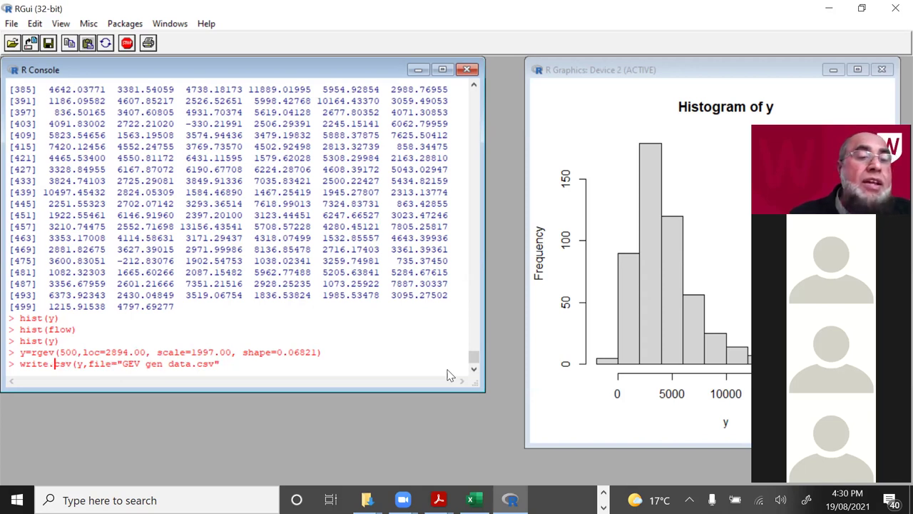
Step: Append ,row,names=FALSE) to the end of the write.csv command
{"action": "key", "text": "Right"}
{"action": "key", "text": "Right"}
{"action": "key", "text": "Right"}
{"action": "key", "text": "Right"}
{"action": "key", "text": "Right"}
{"action": "key", "text": "Right"}
{"action": "key", "text": "Right"}
{"action": "key", "text": "Right"}
{"action": "key", "text": "Right"}
{"action": "key", "text": "Right"}
{"action": "key", "text": "Right"}
{"action": "key", "text": "Right"}
{"action": "key", "text": "Right"}
{"action": "key", "text": "Right"}
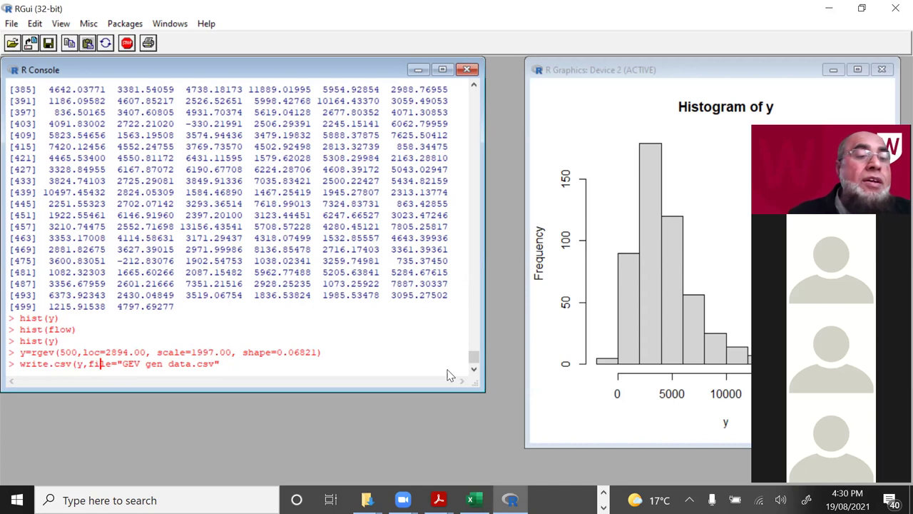
{"action": "key", "text": "Right"}
{"action": "key", "text": "Right"}
{"action": "key", "text": "Right"}
{"action": "key", "text": "Right"}
{"action": "key", "text": "Right"}
{"action": "key", "text": "Right"}
{"action": "key", "text": "Right"}
{"action": "key", "text": "Right"}
{"action": "key", "text": "Right"}
{"action": "key", "text": "Right"}
{"action": "key", "text": "Right"}
{"action": "key", "text": "Right"}
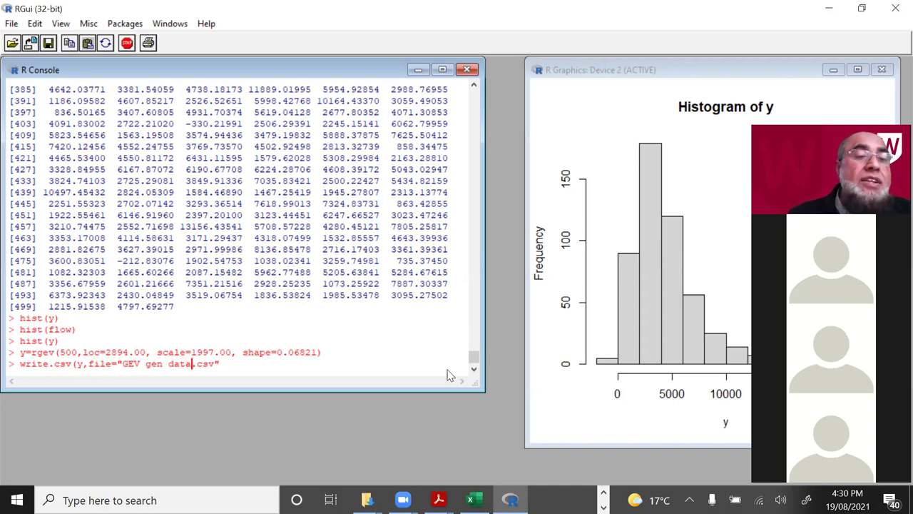
{"action": "key", "text": "Right"}
{"action": "key", "text": "Right"}
{"action": "key", "text": "Right"}
{"action": "type", "text": ","}
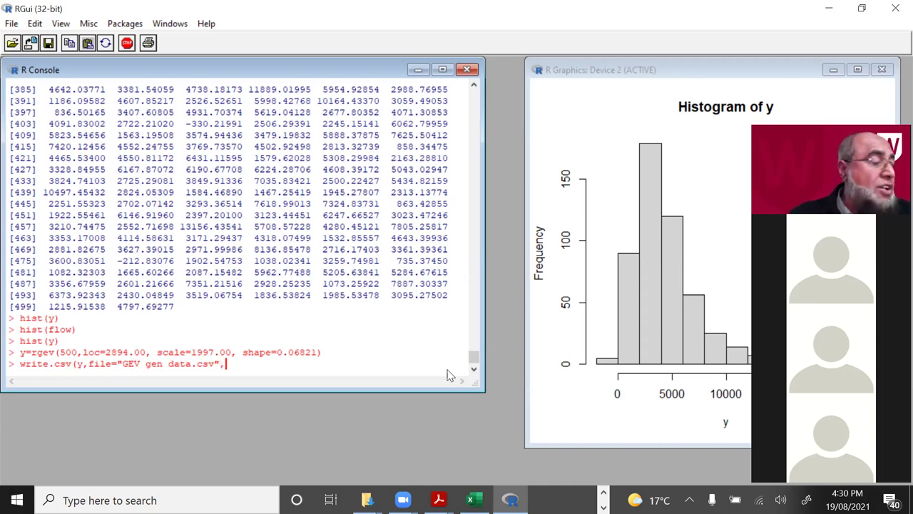
{"action": "type", "text": "row."}
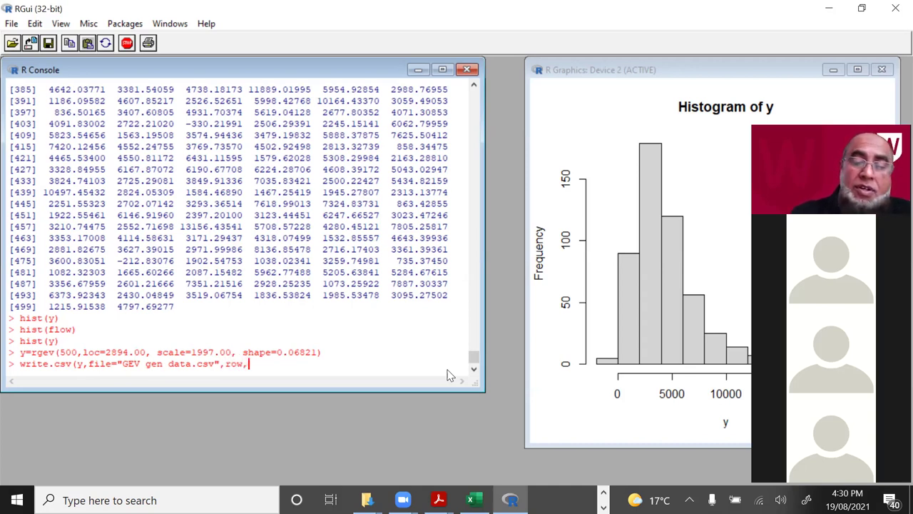
{"action": "type", "text": "name"}
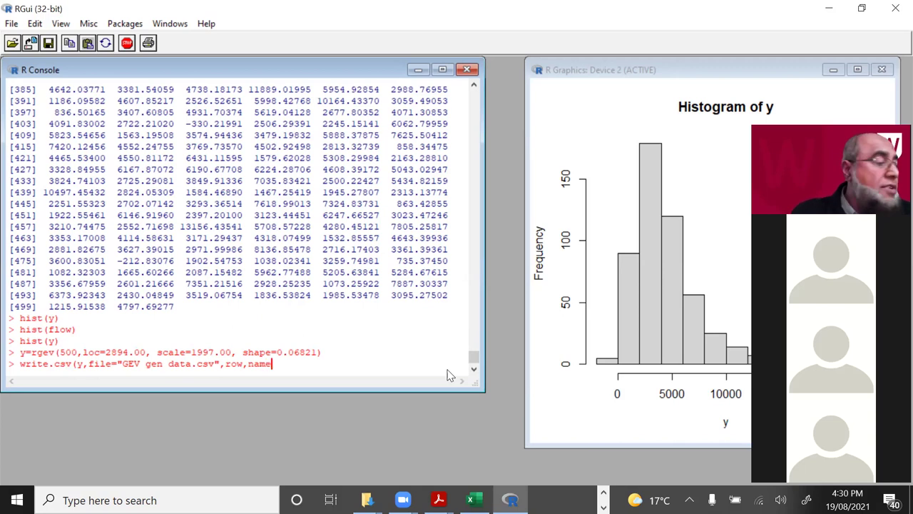
{"action": "type", "text": "s=F"}
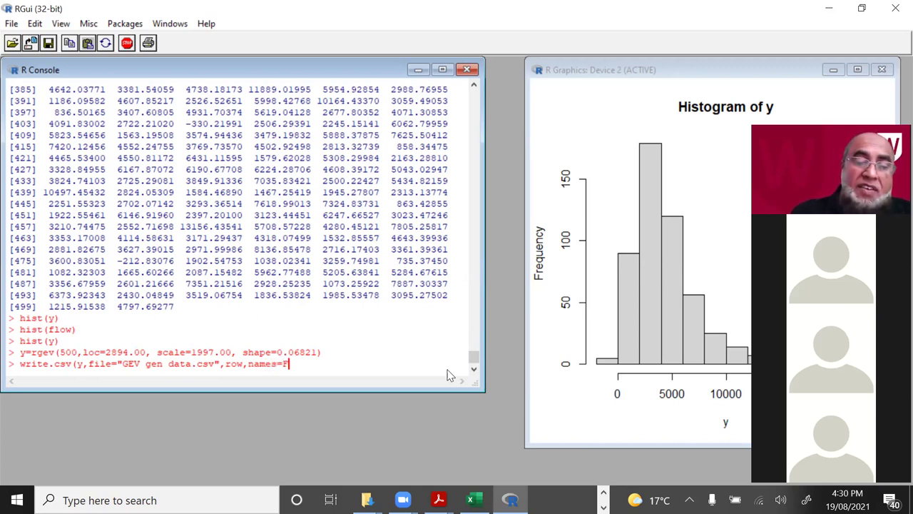
{"action": "type", "text": "ALSE"}
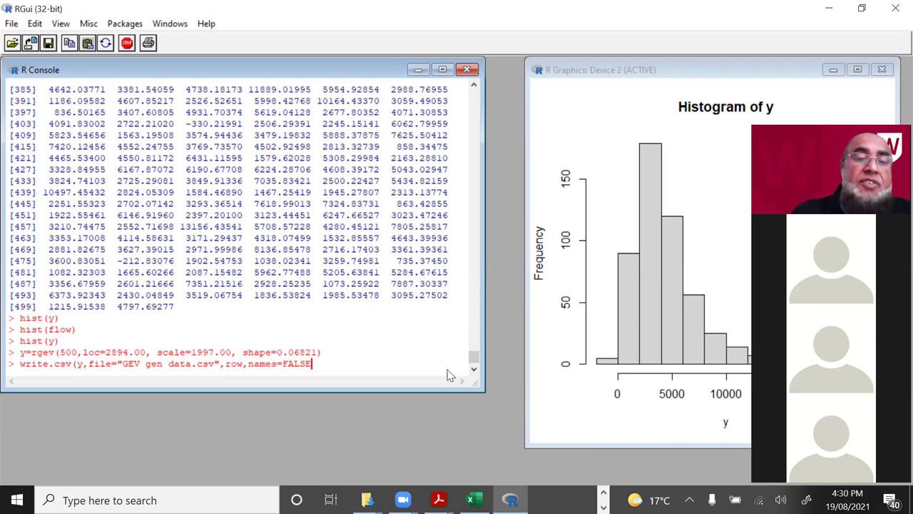
{"action": "type", "text": ")"}
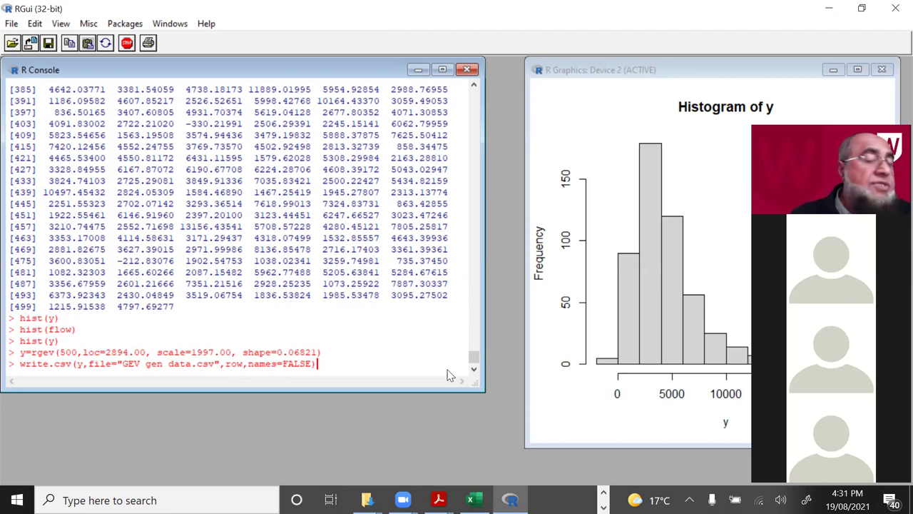
Step: Correct the last argument to row.names=FALSE and run the write.csv command to export y to "GEV gen data.csv"
{"action": "key", "text": "Left"}
{"action": "key", "text": "Left"}
{"action": "key", "text": "Left"}
{"action": "key", "text": "Left"}
{"action": "key", "text": "Left"}
{"action": "key", "text": "Left"}
{"action": "key", "text": "Left"}
{"action": "key", "text": "Left"}
{"action": "key", "text": "Left"}
{"action": "key", "text": "Left"}
{"action": "key", "text": "Left"}
{"action": "key", "text": "Left"}
{"action": "key", "text": "BackSpace"}
{"action": "type", "text": "."}
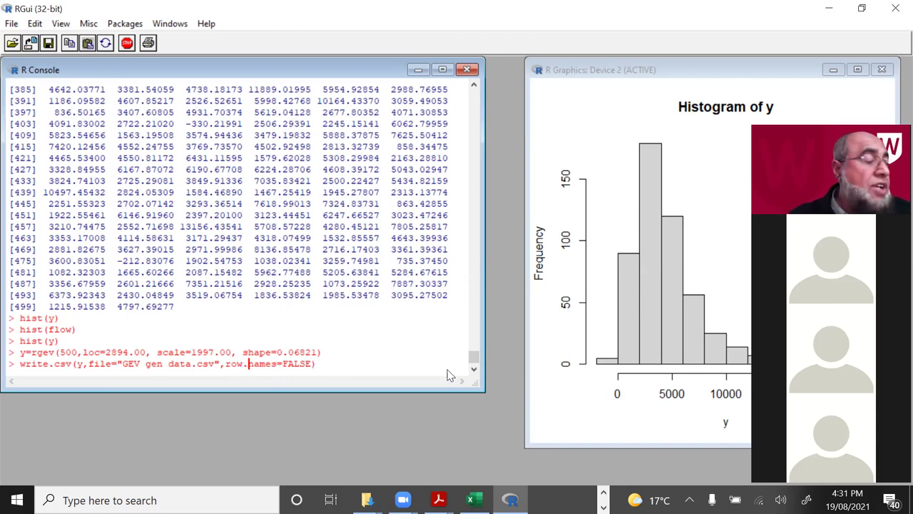
{"action": "key", "text": "Right"}
{"action": "key", "text": "Right"}
{"action": "key", "text": "Right"}
{"action": "key", "text": "Right"}
{"action": "key", "text": "Right"}
{"action": "key", "text": "Right"}
{"action": "key", "text": "Right"}
{"action": "key", "text": "Right"}
{"action": "key", "text": "Right"}
{"action": "key", "text": "Right"}
{"action": "key", "text": "Right"}
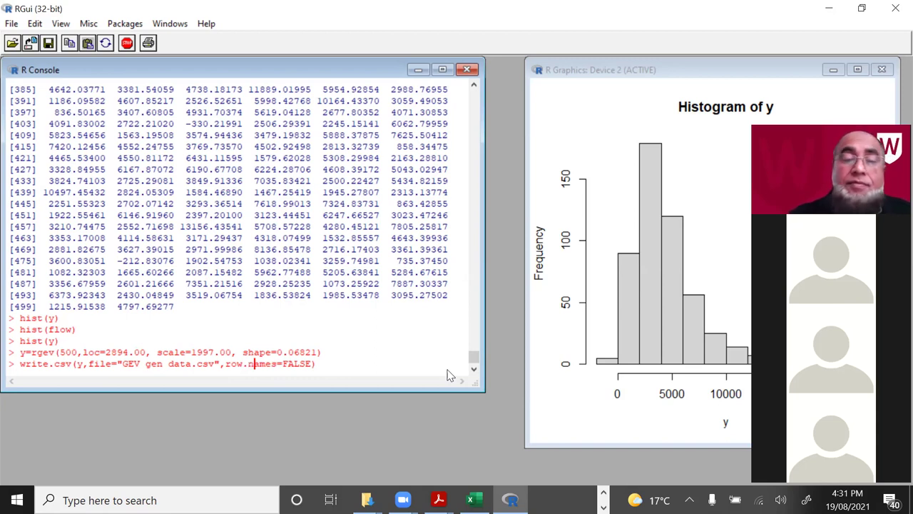
{"action": "key", "text": "Right"}
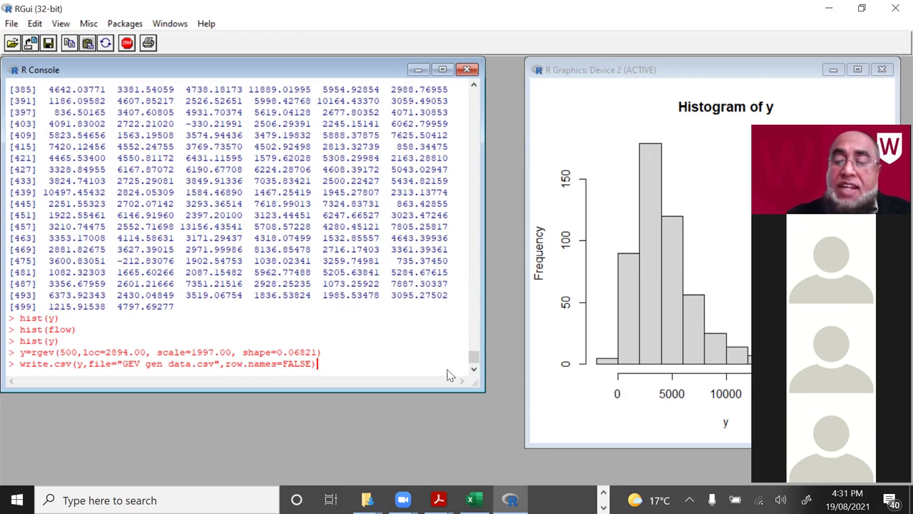
{"action": "key", "text": "Return"}
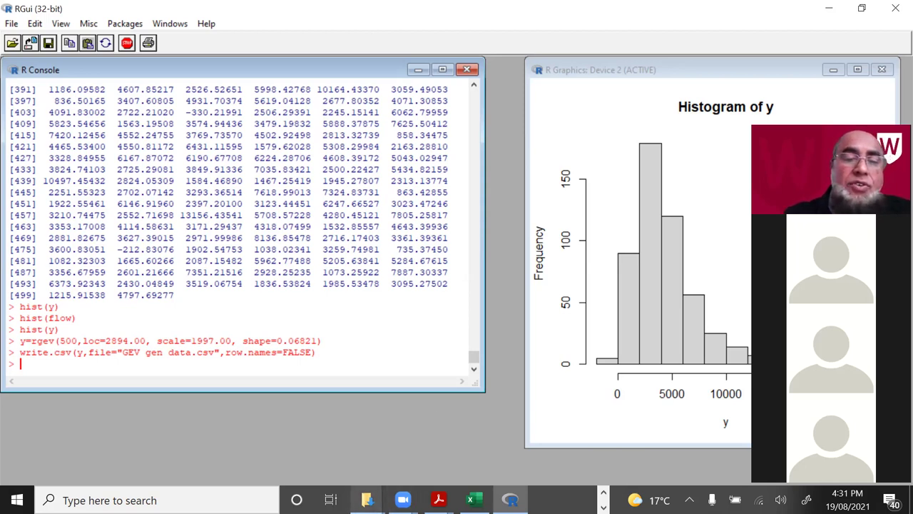
Step: Switch to the Tutorial 4 folder in File Explorer and open the exported GEV gen data file in Excel
{"action": "left_click", "coordinate": [603, 507]}
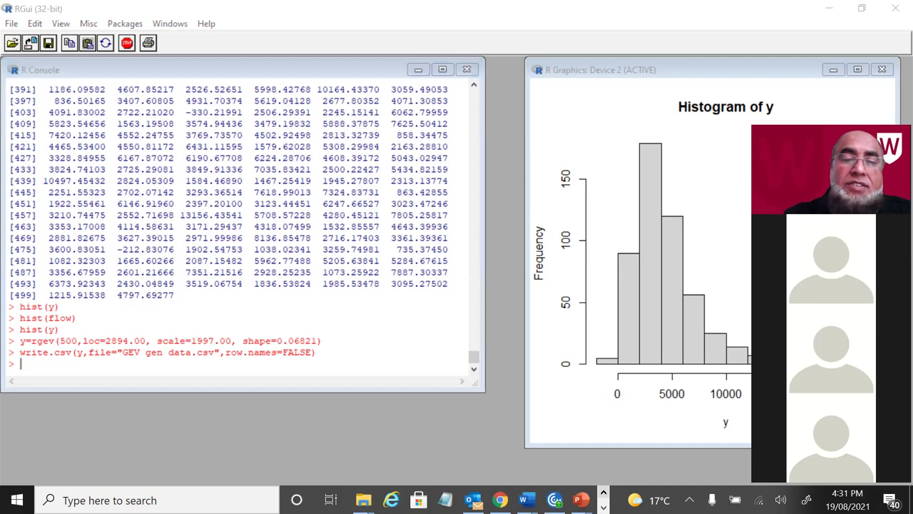
{"action": "mouse_move", "coordinate": [362, 500]}
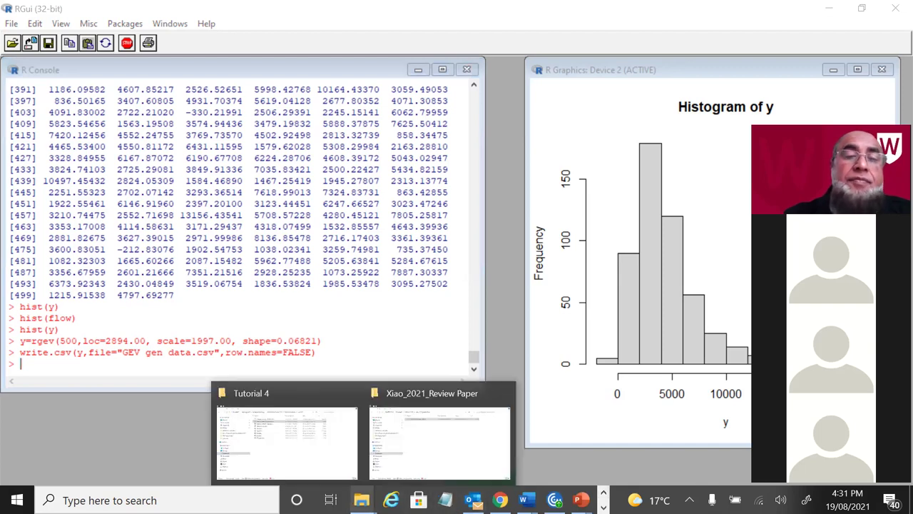
{"action": "mouse_move", "coordinate": [327, 465]}
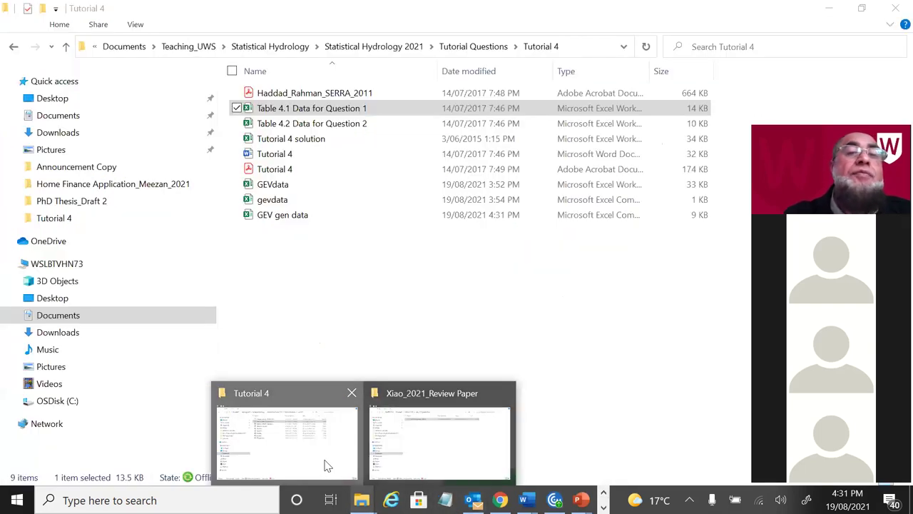
{"action": "left_click", "coordinate": [291, 215]}
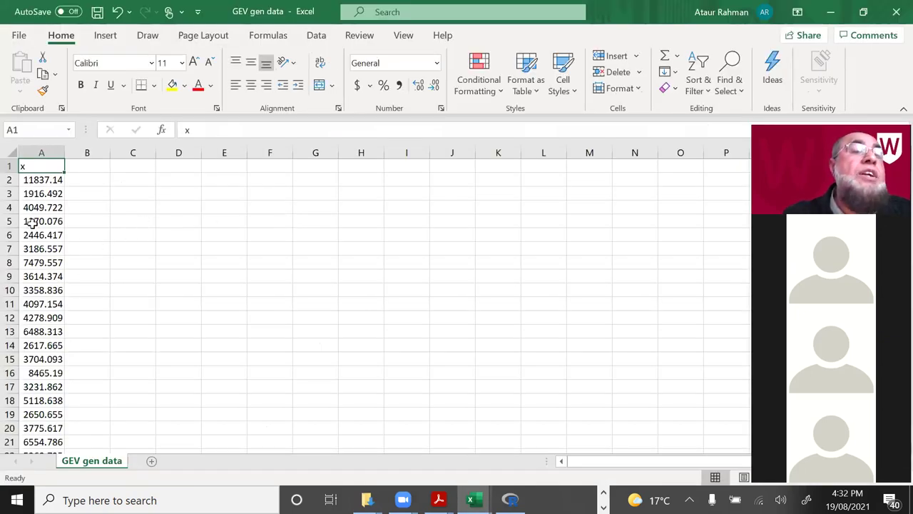
Step: Select the exported values in cells A2 to A501 and look through them
{"action": "left_click_drag", "start_coordinate": [39, 181], "coordinate": [36, 396]}
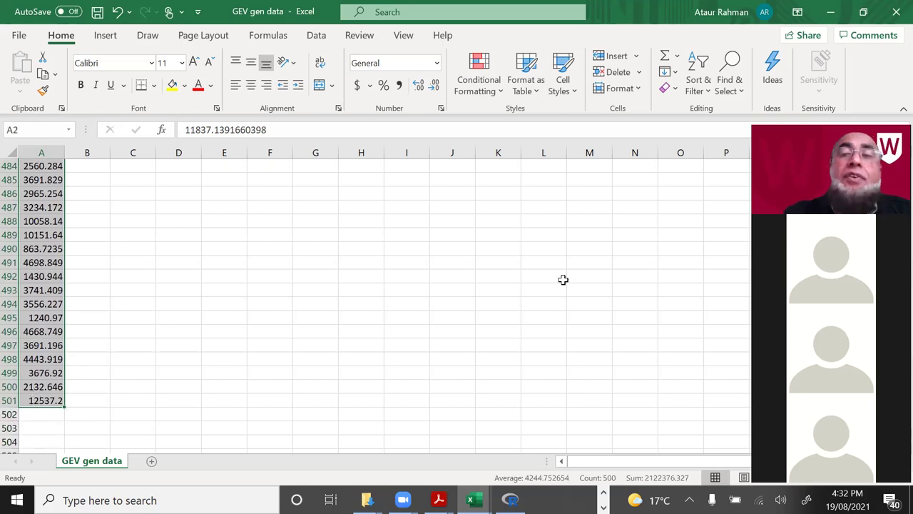
{"action": "scroll", "coordinate": [563, 280], "scroll_direction": "up", "scroll_amount": 20}
{"action": "scroll", "coordinate": [562, 279], "scroll_direction": "up", "scroll_amount": 20}
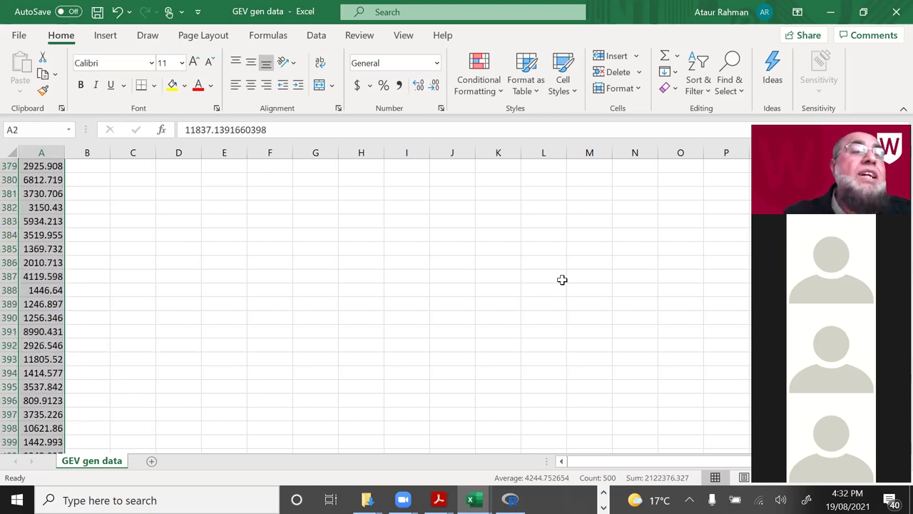
{"action": "scroll", "coordinate": [562, 279], "scroll_direction": "up", "scroll_amount": 7}
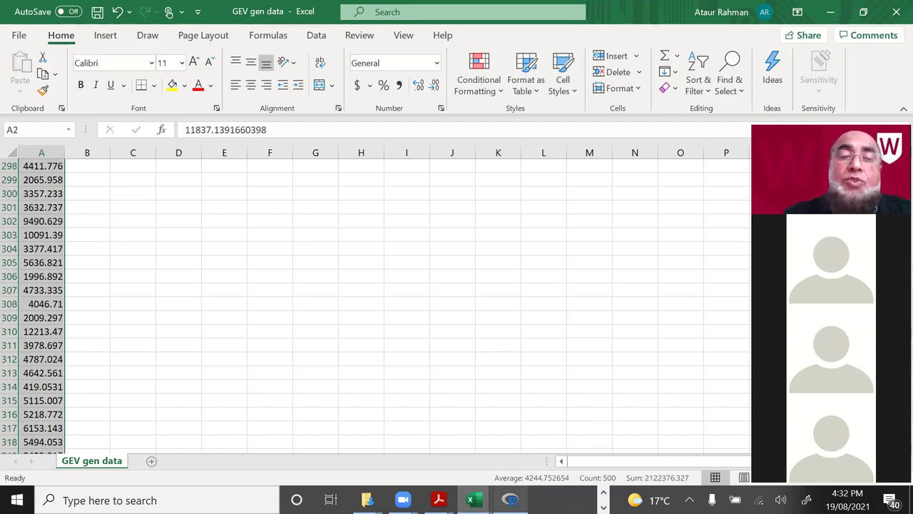
Step: Return to the R console and compute the mean and standard deviation of y with mean(y) and sd(y)
{"action": "left_click", "coordinate": [510, 500]}
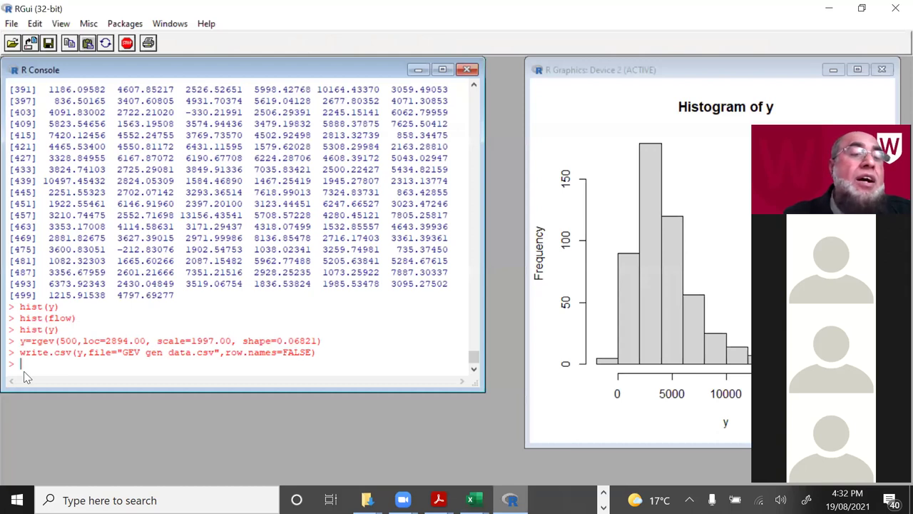
{"action": "type", "text": "mean("}
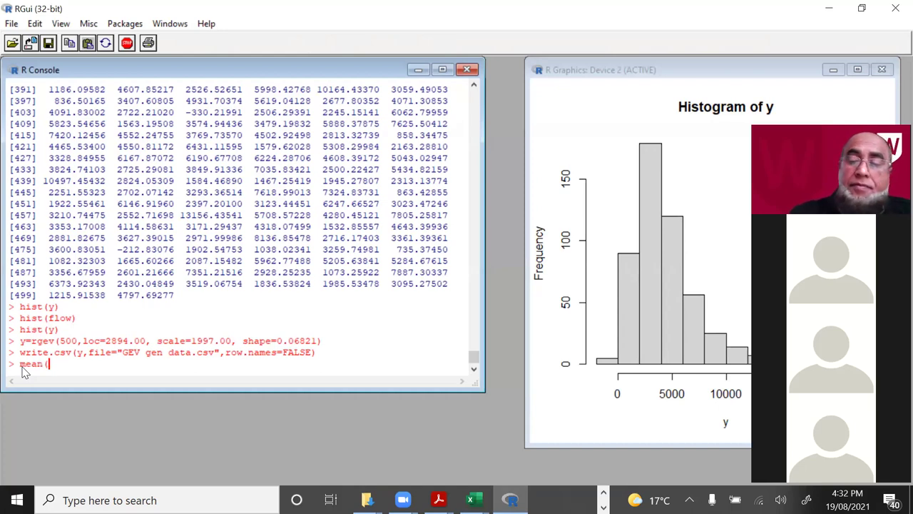
{"action": "type", "text": "y)"}
{"action": "key", "text": "Return"}
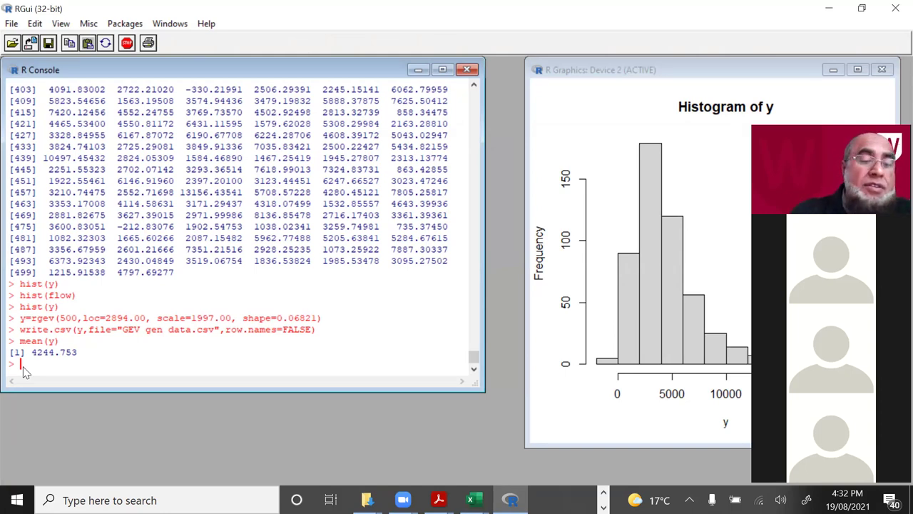
{"action": "type", "text": "sd"}
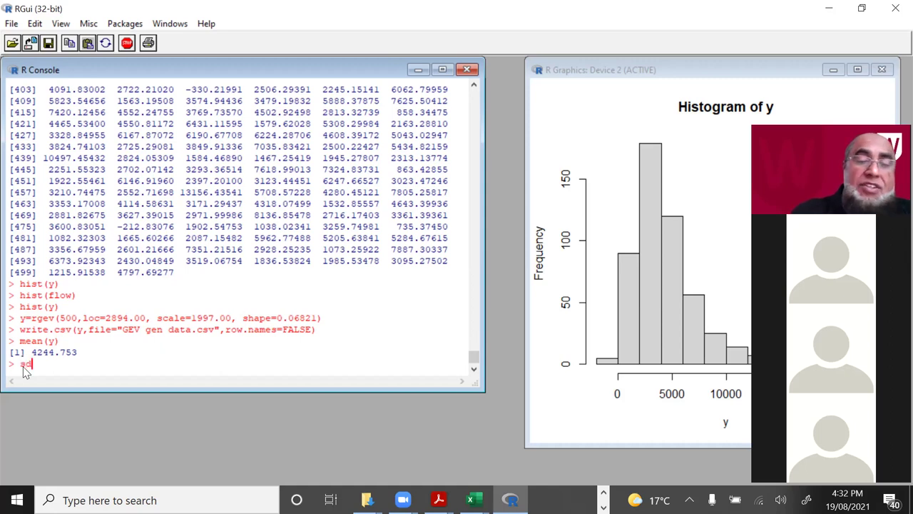
{"action": "type", "text": "(y)"}
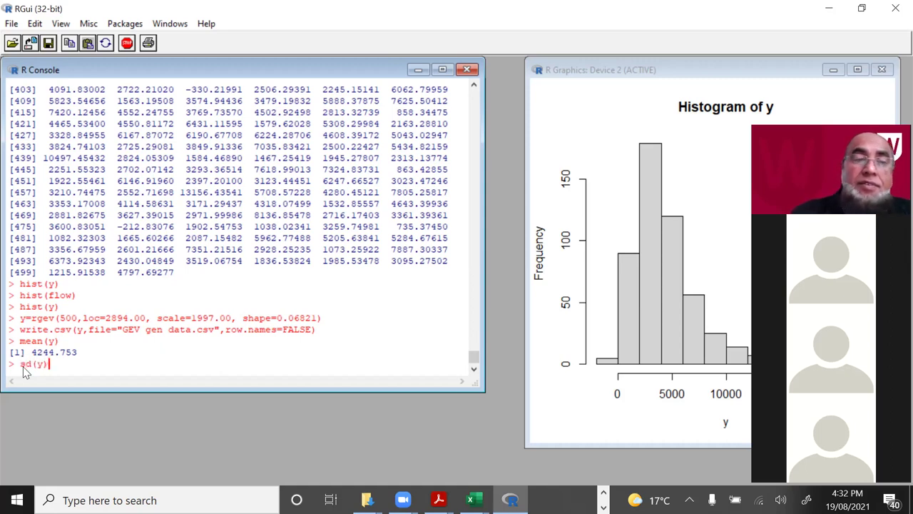
{"action": "key", "text": "Return"}
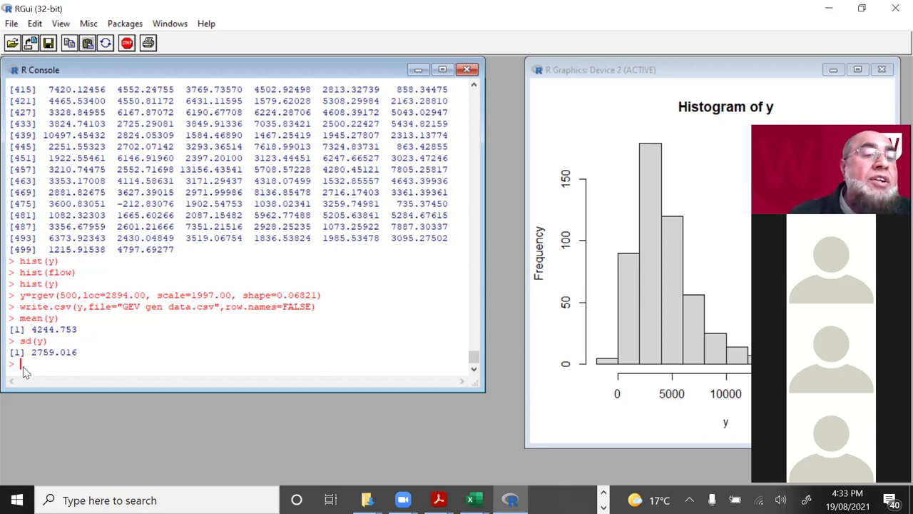
Step: Compute the mean and standard deviation of the observed flows with mean(flow) and sd(flow)
{"action": "type", "text": "m"}
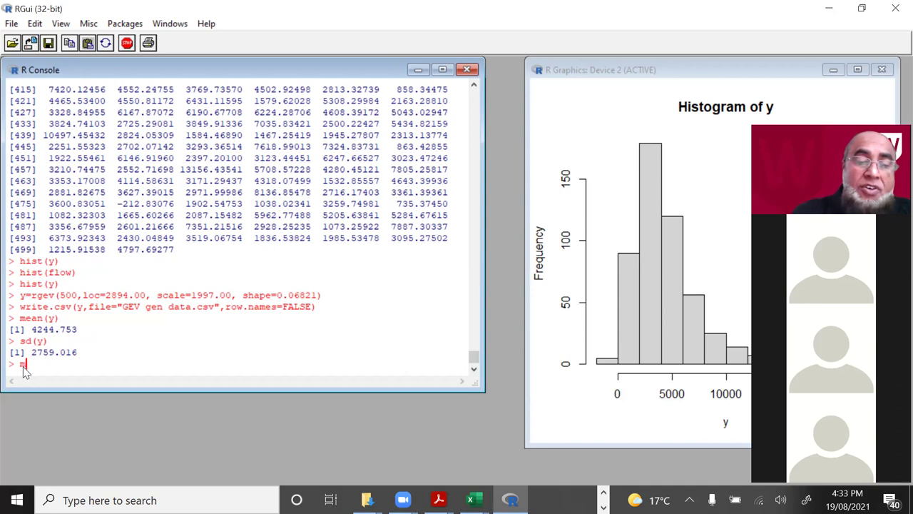
{"action": "type", "text": "ean("}
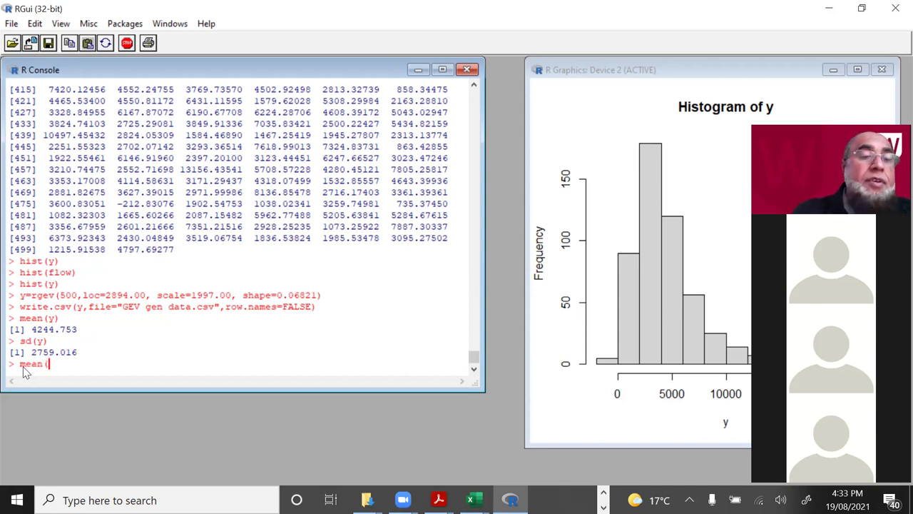
{"action": "type", "text": "flow)"}
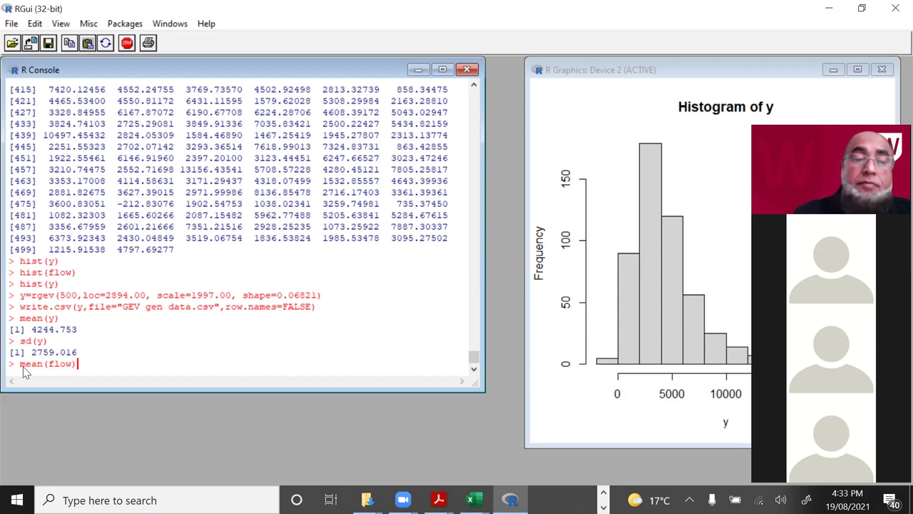
{"action": "key", "text": "Return"}
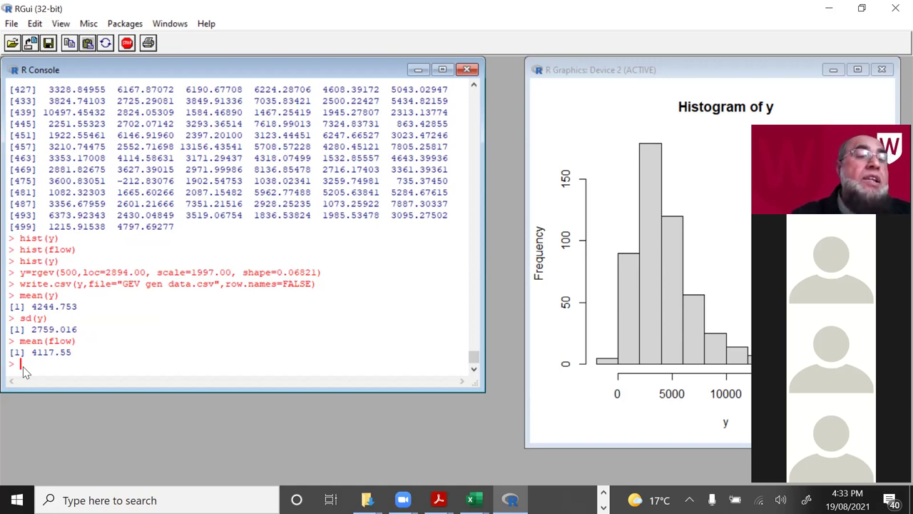
{"action": "type", "text": "sd("}
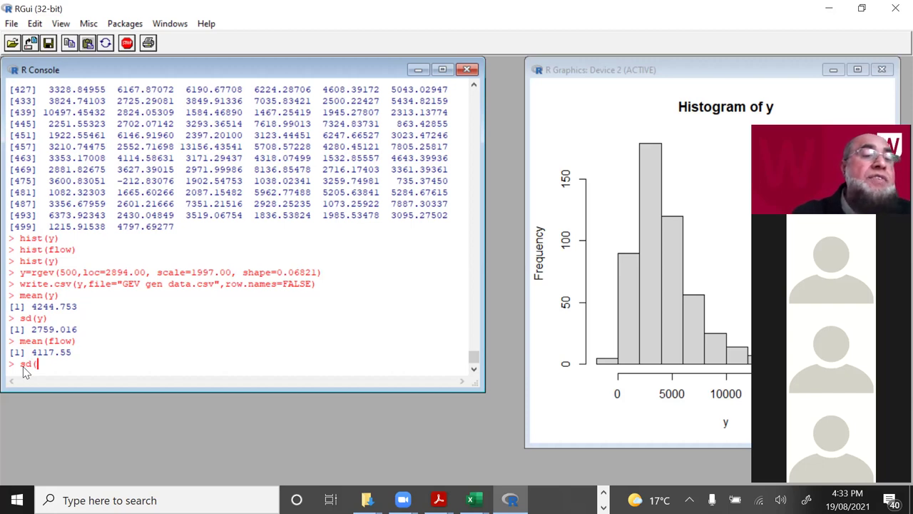
{"action": "type", "text": "flow)"}
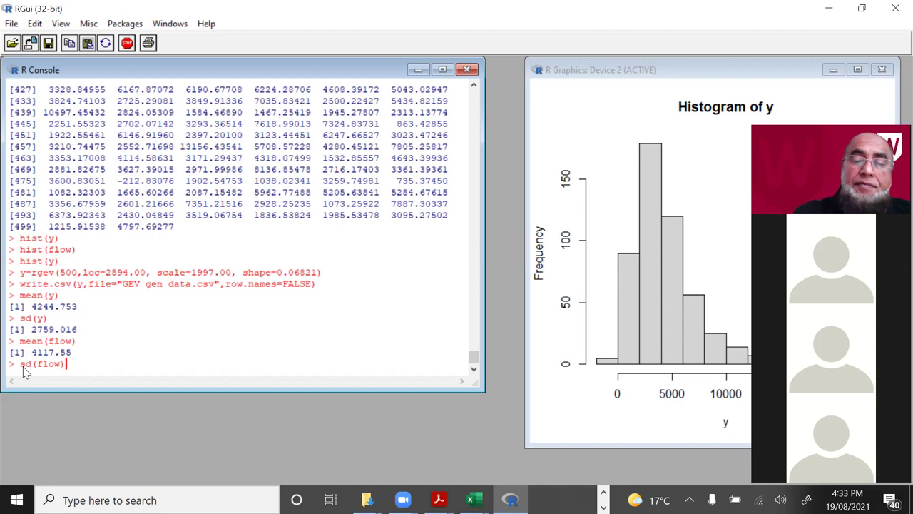
{"action": "key", "text": "Return"}
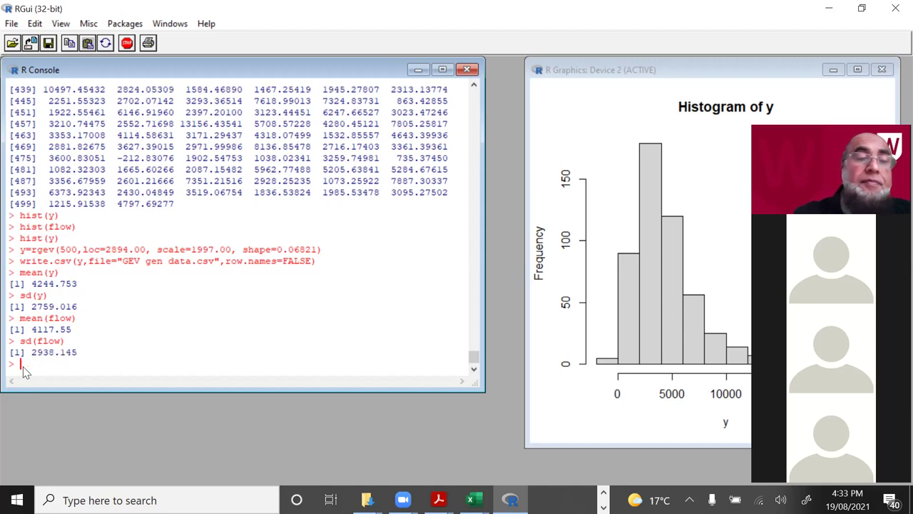